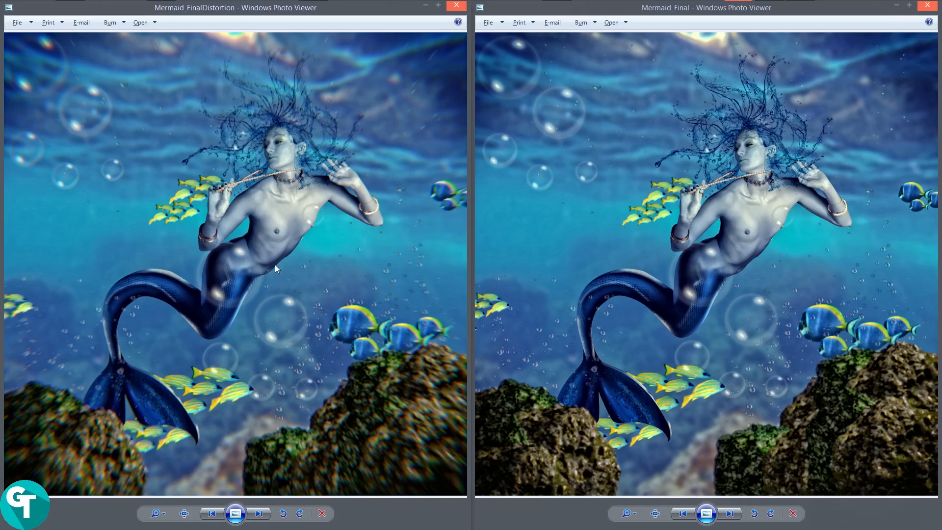
- Compare the Mermaid_FinalDistortion and Mermaid_Final images, checking the details of each up close
{"action": "scroll", "coordinate": [338, 331], "scroll_direction": "up", "scroll_amount": 5}
{"action": "scroll", "coordinate": [301, 235], "scroll_direction": "down", "scroll_amount": 4}
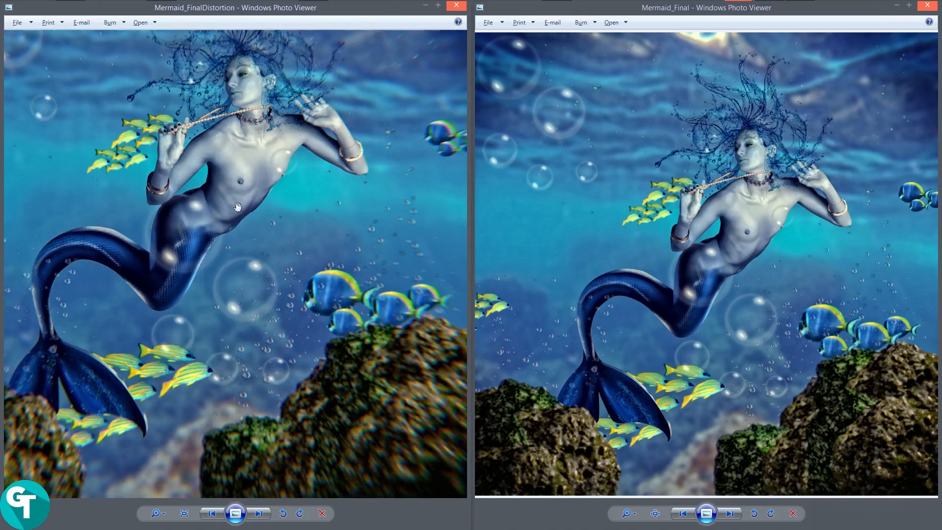
{"action": "scroll", "coordinate": [237, 206], "scroll_direction": "down", "scroll_amount": 2}
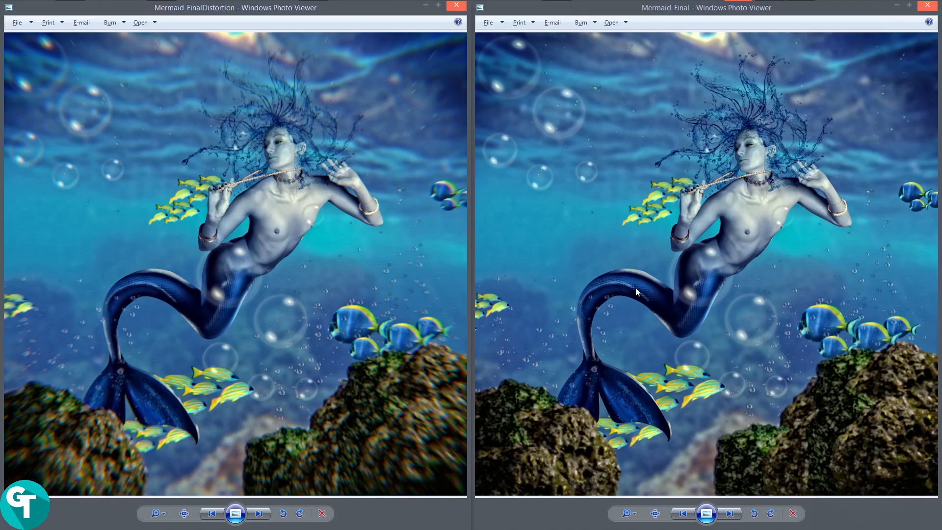
{"action": "scroll", "coordinate": [746, 249], "scroll_direction": "up", "scroll_amount": 1}
{"action": "scroll", "coordinate": [746, 250], "scroll_direction": "down", "scroll_amount": 1}
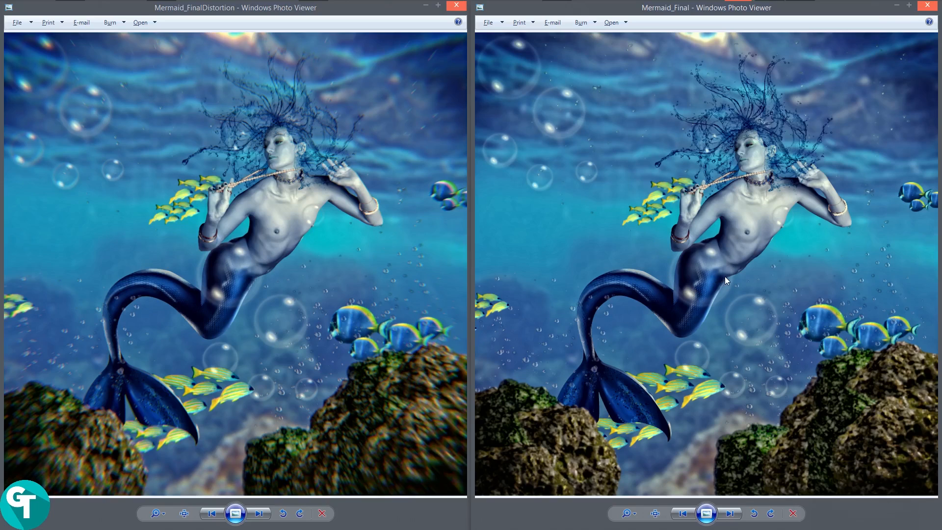
{"action": "scroll", "coordinate": [743, 298], "scroll_direction": "up", "scroll_amount": 2}
{"action": "scroll", "coordinate": [744, 300], "scroll_direction": "down", "scroll_amount": 2}
- Minimize both photo viewer windows and look over the Wikipedia article on shoaling and schooling for fish images
{"action": "left_click", "coordinate": [900, 9]}
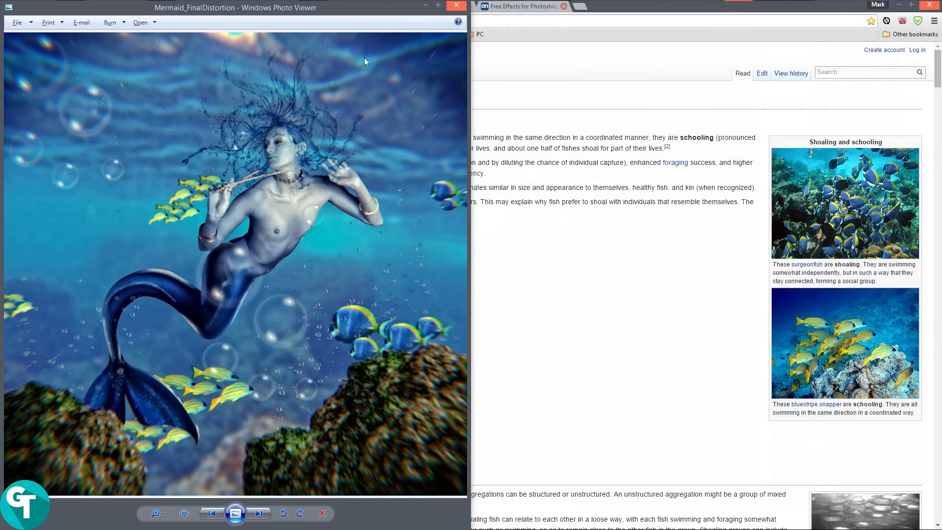
{"action": "left_click", "coordinate": [422, 7]}
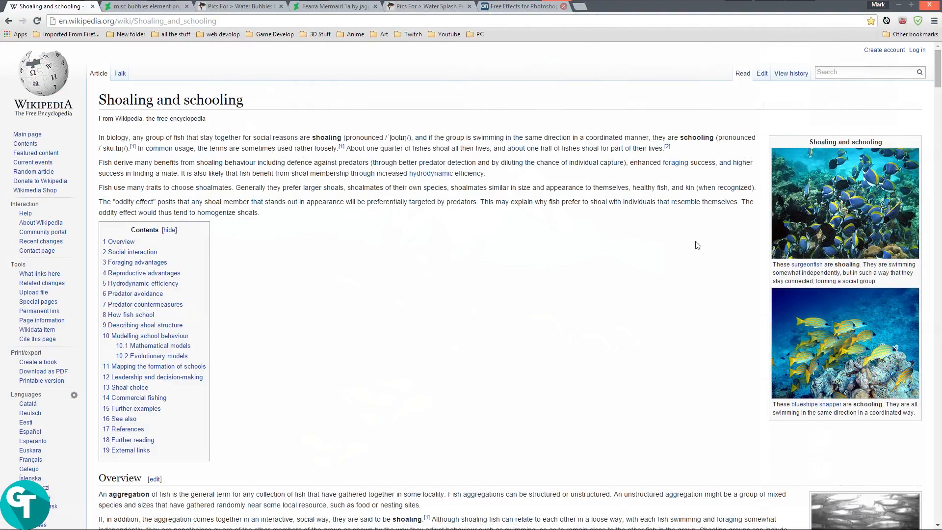
{"action": "scroll", "coordinate": [652, 242], "scroll_direction": "down", "scroll_amount": 3}
{"action": "scroll", "coordinate": [653, 244], "scroll_direction": "up", "scroll_amount": 3}
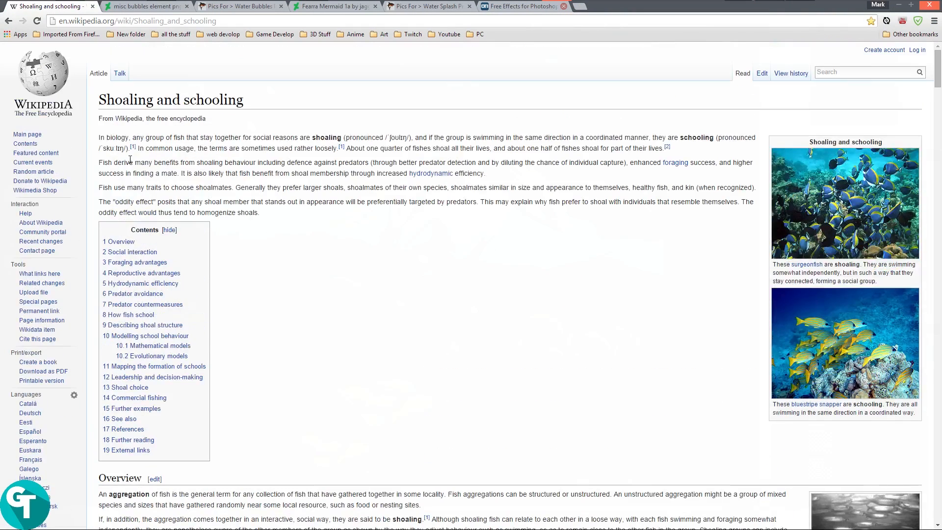
{"action": "left_click_drag", "start_coordinate": [124, 99], "coordinate": [275, 100]}
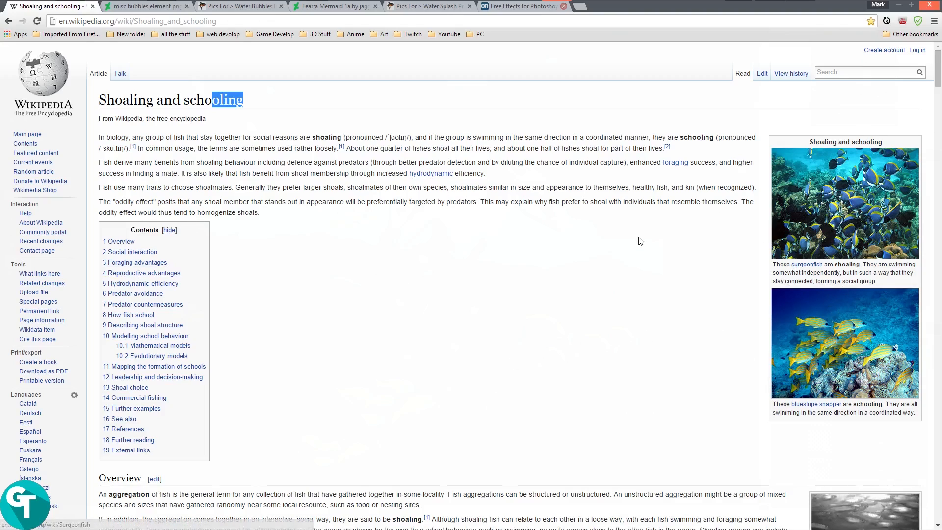
{"action": "scroll", "coordinate": [640, 240], "scroll_direction": "down", "scroll_amount": 10}
{"action": "scroll", "coordinate": [651, 240], "scroll_direction": "down", "scroll_amount": 20}
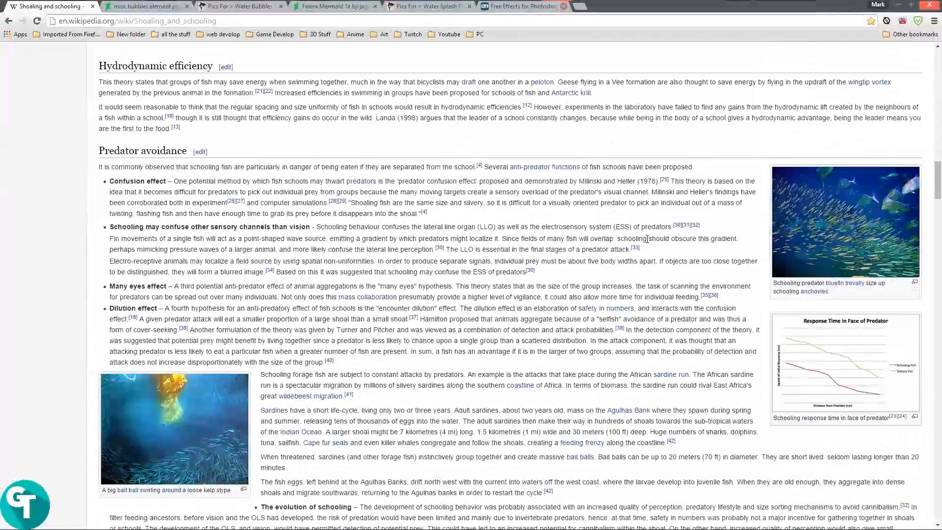
{"action": "scroll", "coordinate": [662, 234], "scroll_direction": "up", "scroll_amount": 20}
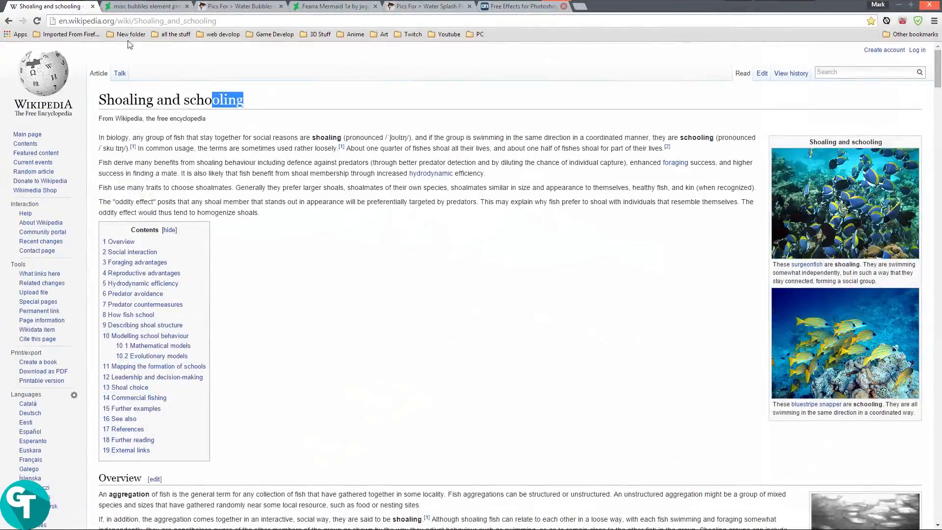
- Examine the misc bubbles element PNG on its DeviantArt page
{"action": "left_click", "coordinate": [149, 8]}
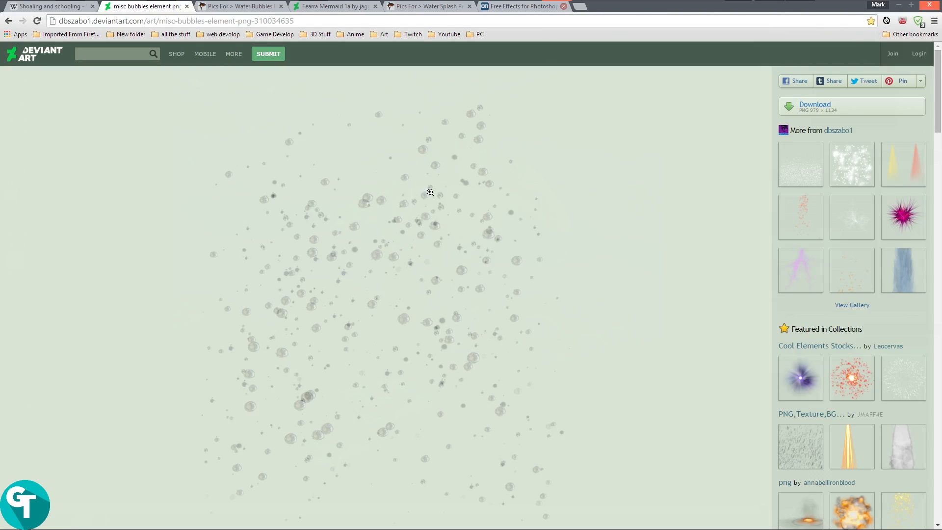
{"action": "scroll", "coordinate": [448, 243], "scroll_direction": "down", "scroll_amount": 15}
{"action": "scroll", "coordinate": [448, 242], "scroll_direction": "up", "scroll_amount": 10}
{"action": "scroll", "coordinate": [395, 216], "scroll_direction": "down", "scroll_amount": 4}
{"action": "scroll", "coordinate": [391, 211], "scroll_direction": "down", "scroll_amount": 2}
{"action": "scroll", "coordinate": [390, 211], "scroll_direction": "up", "scroll_amount": 9}
- Look through the Water Bubbles Png gallery on pixshark.com
{"action": "left_click", "coordinate": [230, 7]}
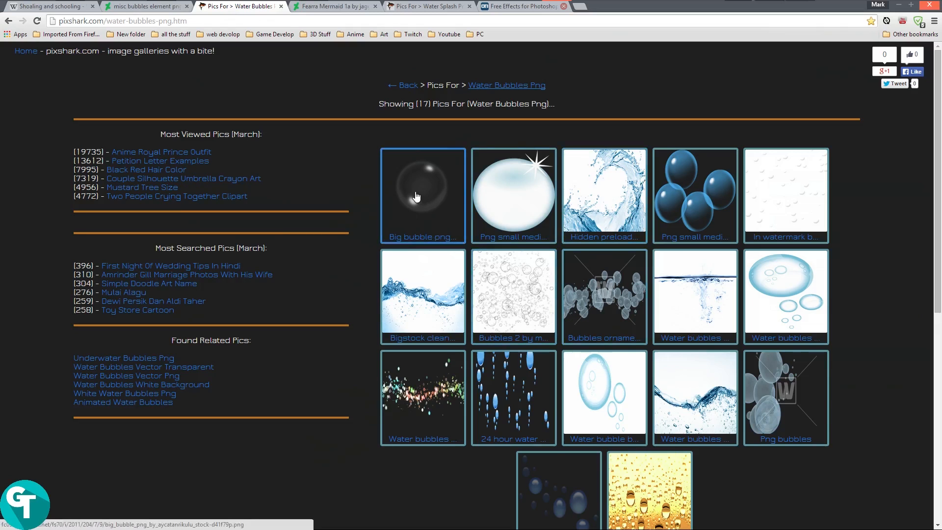
{"action": "scroll", "coordinate": [876, 261], "scroll_direction": "down", "scroll_amount": 5}
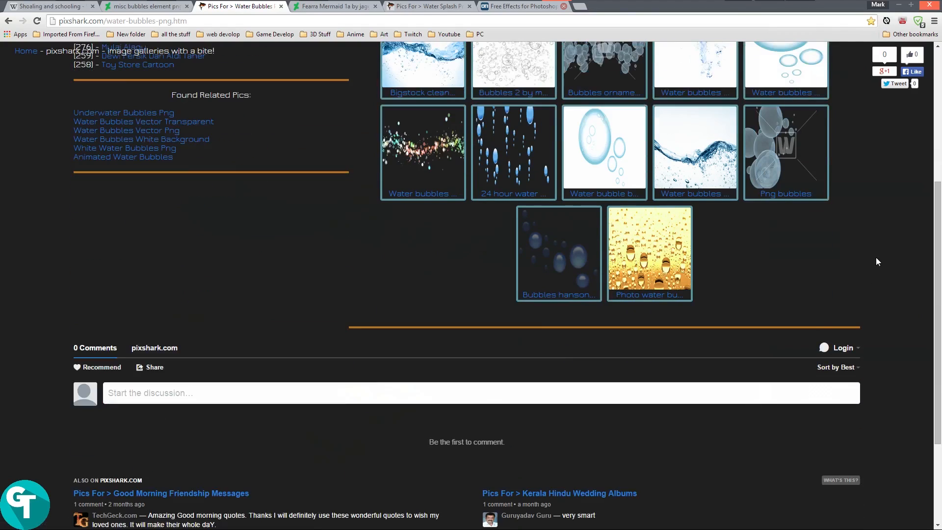
{"action": "scroll", "coordinate": [879, 256], "scroll_direction": "up", "scroll_amount": 5}
- Examine the blue-tailed mermaid stock image on DeviantArt, including its description and usage notes
{"action": "left_click", "coordinate": [332, 8]}
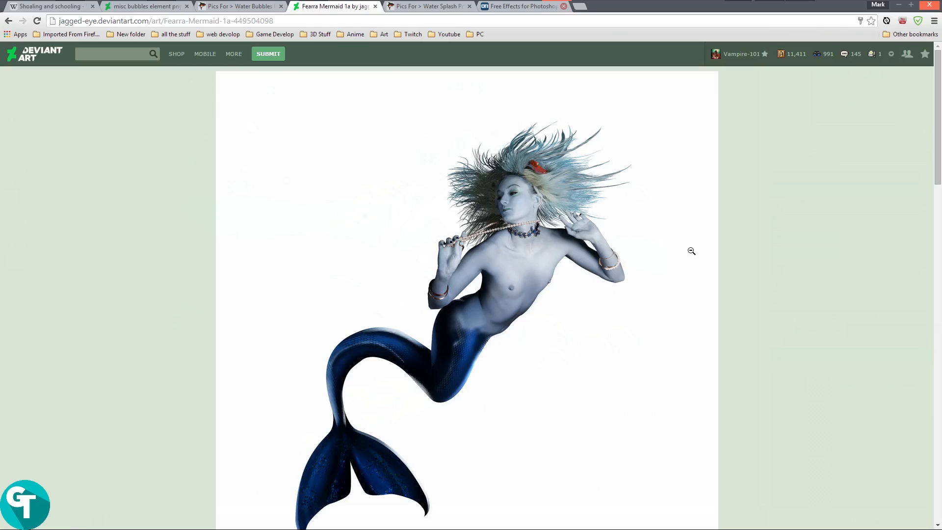
{"action": "left_click", "coordinate": [380, 241]}
{"action": "scroll", "coordinate": [413, 251], "scroll_direction": "up", "scroll_amount": 2}
{"action": "scroll", "coordinate": [496, 305], "scroll_direction": "down", "scroll_amount": 5}
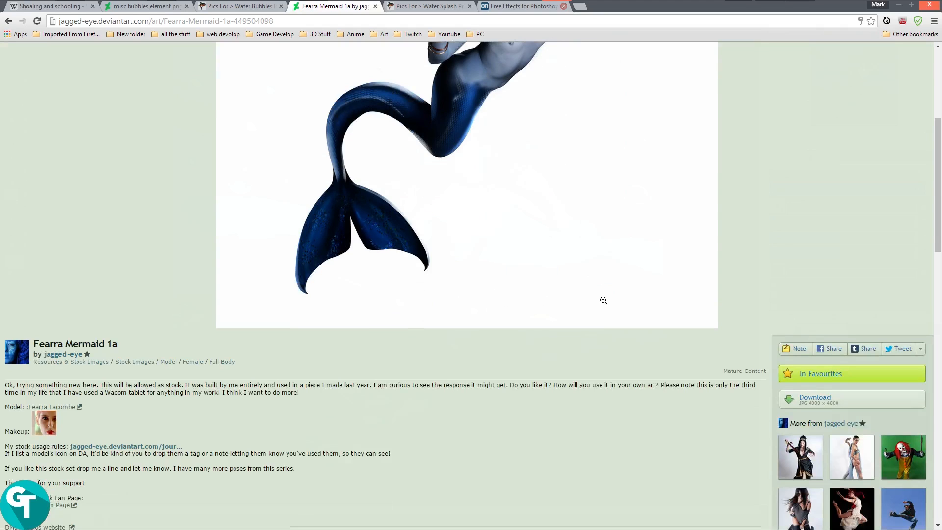
{"action": "scroll", "coordinate": [604, 300], "scroll_direction": "down", "scroll_amount": 2}
{"action": "scroll", "coordinate": [603, 303], "scroll_direction": "up", "scroll_amount": 7}
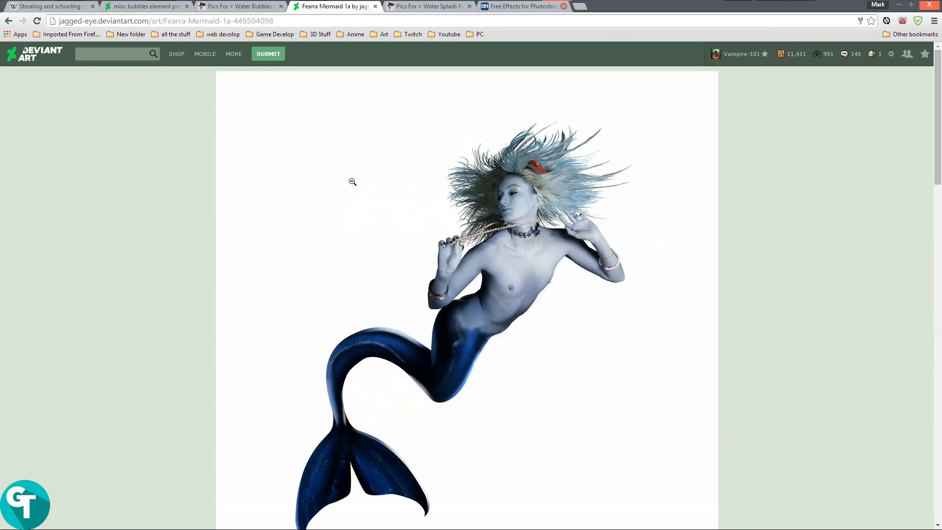
{"action": "scroll", "coordinate": [378, 208], "scroll_direction": "down", "scroll_amount": 2}
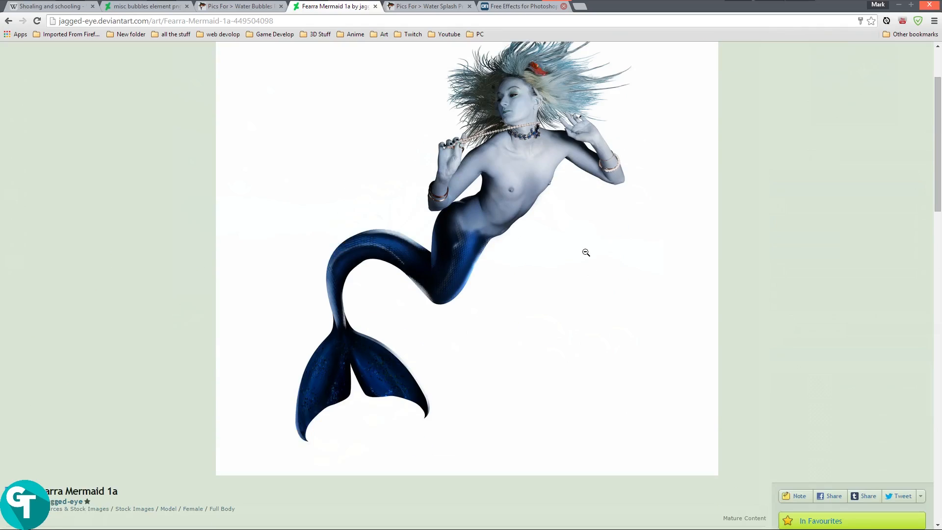
{"action": "scroll", "coordinate": [586, 253], "scroll_direction": "down", "scroll_amount": 2}
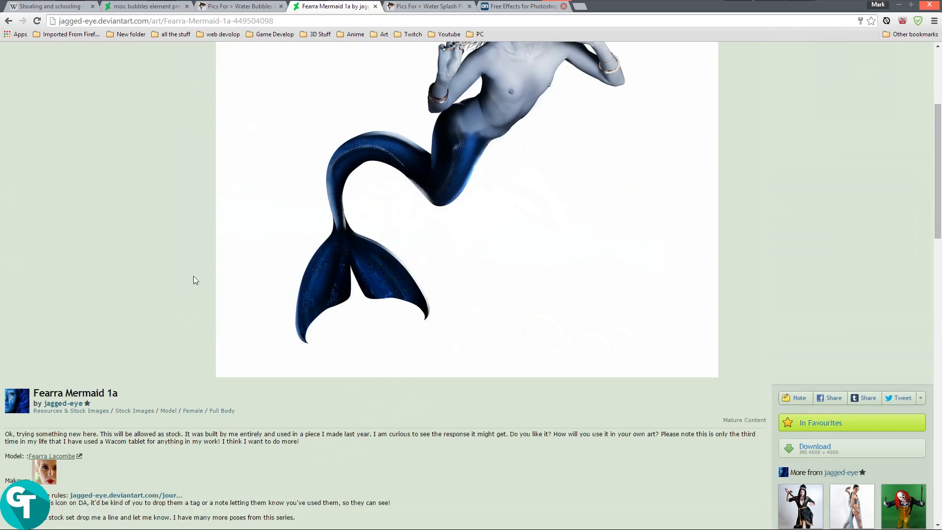
{"action": "scroll", "coordinate": [421, 284], "scroll_direction": "down", "scroll_amount": 5}
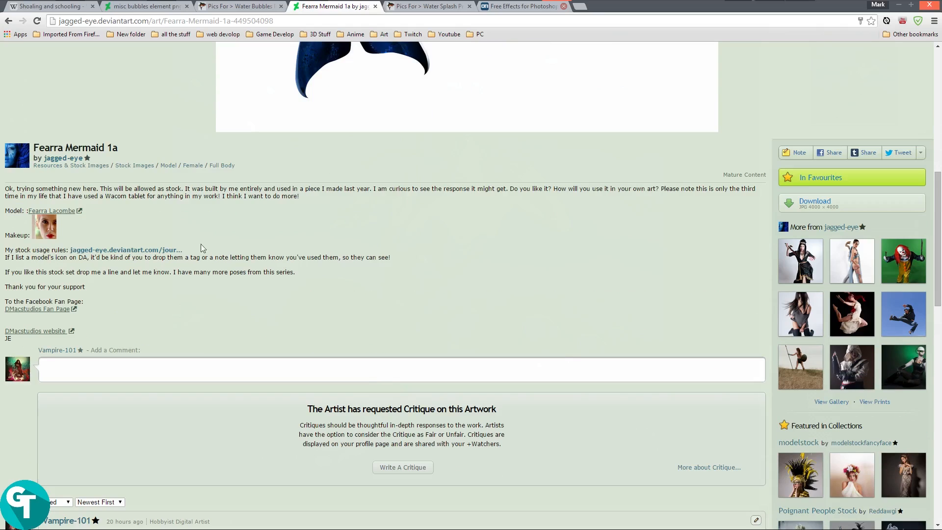
{"action": "scroll", "coordinate": [540, 234], "scroll_direction": "up", "scroll_amount": 9}
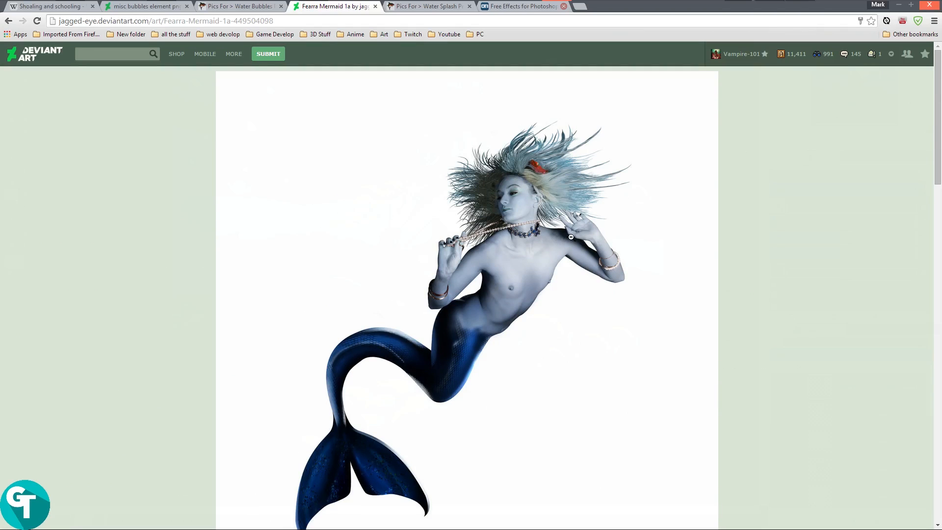
{"action": "scroll", "coordinate": [566, 241], "scroll_direction": "down", "scroll_amount": 2}
{"action": "scroll", "coordinate": [565, 240], "scroll_direction": "up", "scroll_amount": 2}
{"action": "scroll", "coordinate": [550, 187], "scroll_direction": "down", "scroll_amount": 2}
{"action": "scroll", "coordinate": [550, 185], "scroll_direction": "down", "scroll_amount": 3}
{"action": "scroll", "coordinate": [550, 186], "scroll_direction": "up", "scroll_amount": 5}
- Look through the Water Splash Png gallery on pixshark.com
{"action": "left_click", "coordinate": [416, 7]}
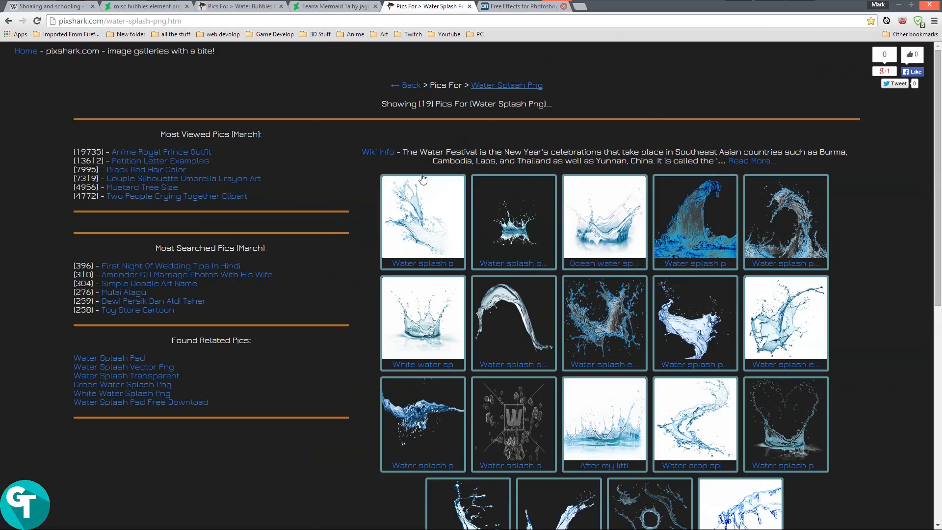
{"action": "scroll", "coordinate": [423, 184], "scroll_direction": "down", "scroll_amount": 3}
{"action": "scroll", "coordinate": [853, 268], "scroll_direction": "down", "scroll_amount": 3}
{"action": "scroll", "coordinate": [867, 273], "scroll_direction": "up", "scroll_amount": 4}
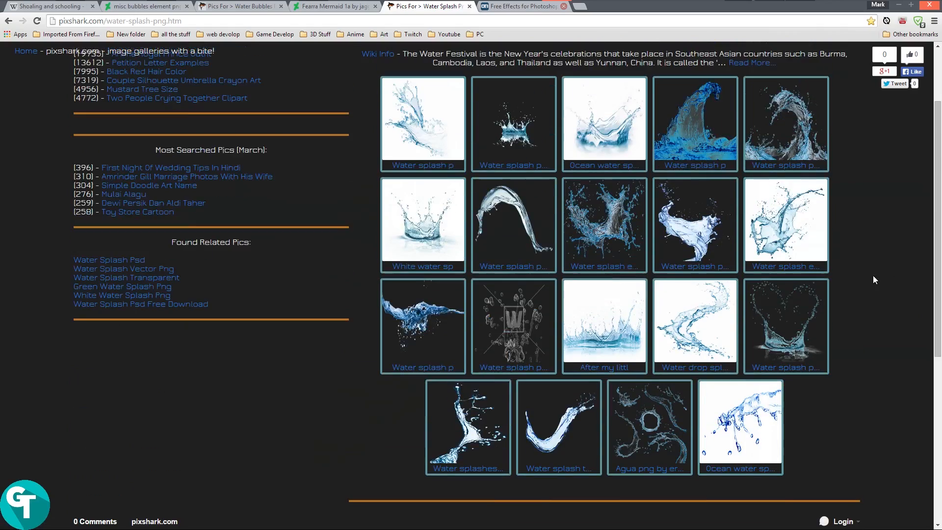
{"action": "scroll", "coordinate": [862, 237], "scroll_direction": "up", "scroll_amount": 2}
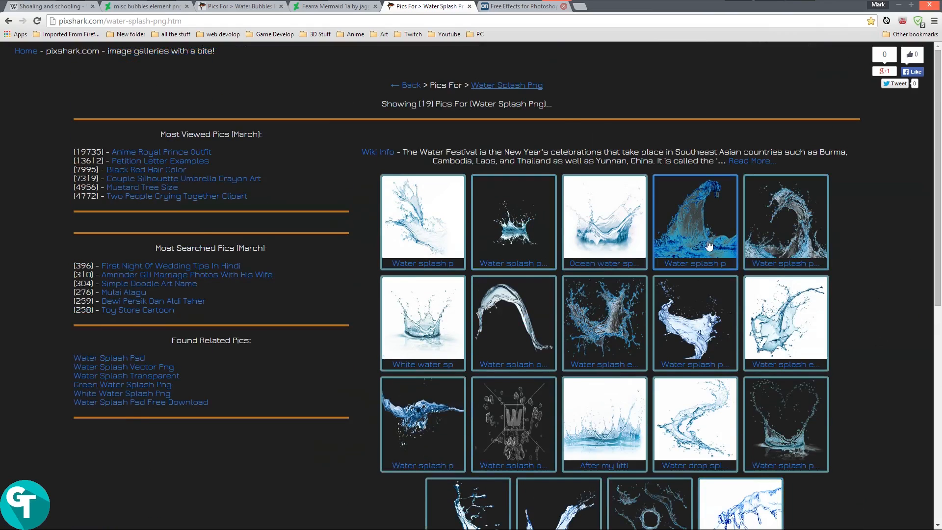
- View the ON1 product page for the Perfect Effects 9 Free plug-in and highlight its title
{"action": "left_click", "coordinate": [513, 7]}
{"action": "scroll", "coordinate": [687, 292], "scroll_direction": "down", "scroll_amount": 2}
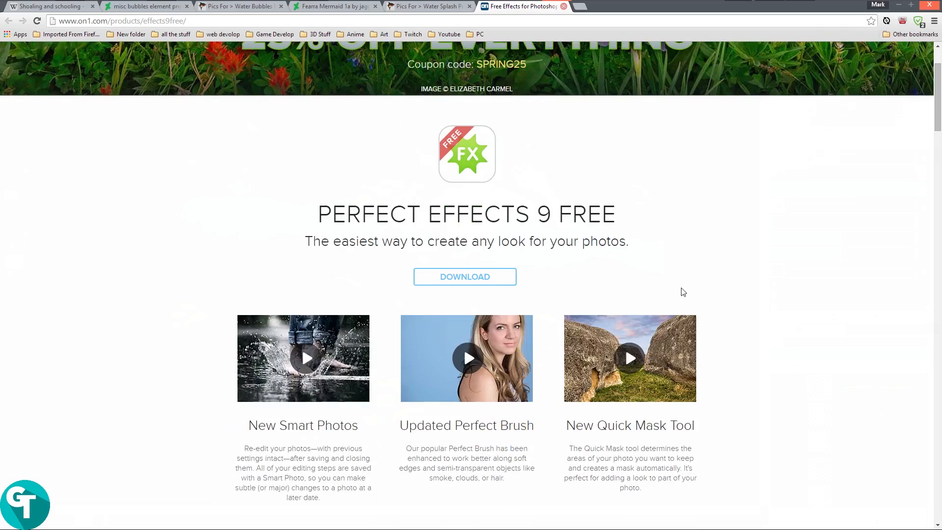
{"action": "left_click_drag", "start_coordinate": [535, 216], "coordinate": [672, 219]}
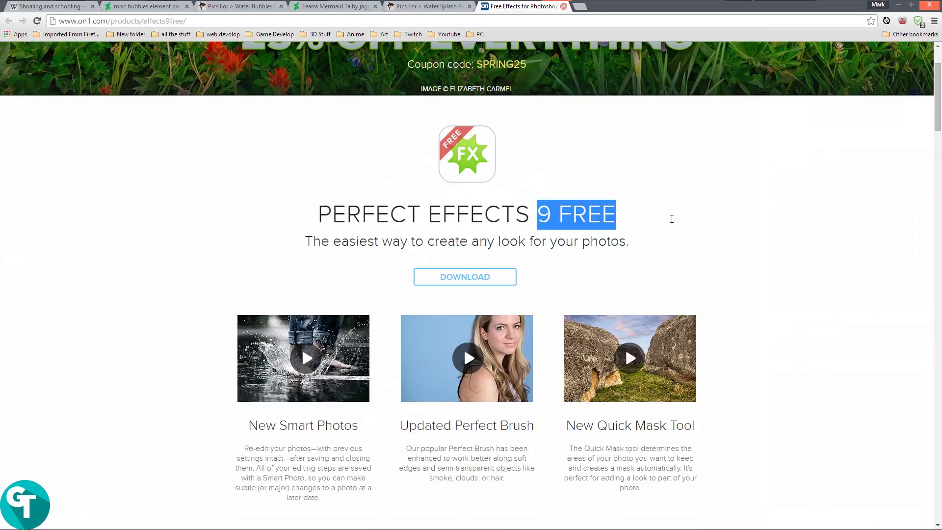
{"action": "left_click", "coordinate": [662, 219]}
{"action": "left_click_drag", "start_coordinate": [425, 216], "coordinate": [316, 215]}
{"action": "left_click", "coordinate": [697, 220]}
{"action": "scroll", "coordinate": [412, 283], "scroll_direction": "up", "scroll_amount": 2}
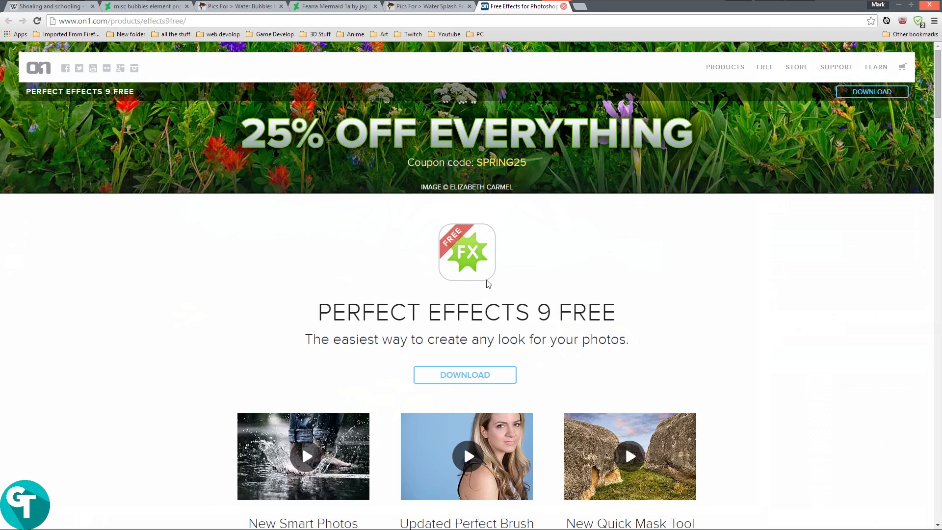
{"action": "scroll", "coordinate": [638, 326], "scroll_direction": "down", "scroll_amount": 1}
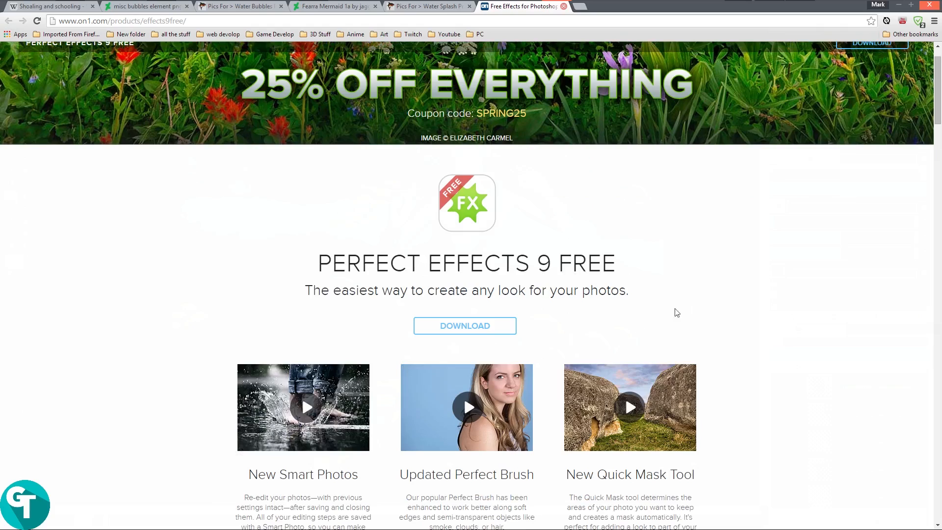
{"action": "left_click_drag", "start_coordinate": [626, 284], "coordinate": [309, 259]}
{"action": "left_click", "coordinate": [309, 259]}
{"action": "scroll", "coordinate": [688, 194], "scroll_direction": "up", "scroll_amount": 1}
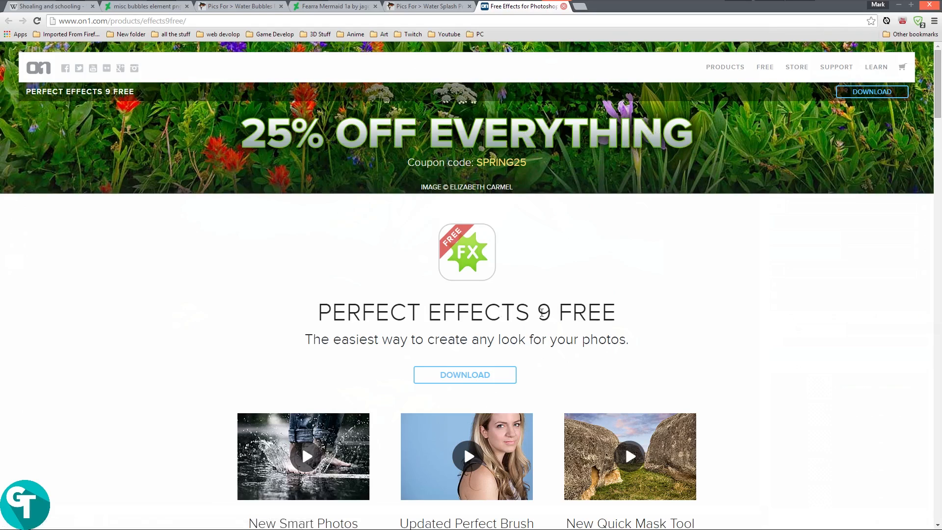
- Review the features, one-click effect presets and adjustable filters described on the Perfect Effects 9 Free page
{"action": "scroll", "coordinate": [531, 231], "scroll_direction": "down", "scroll_amount": 4}
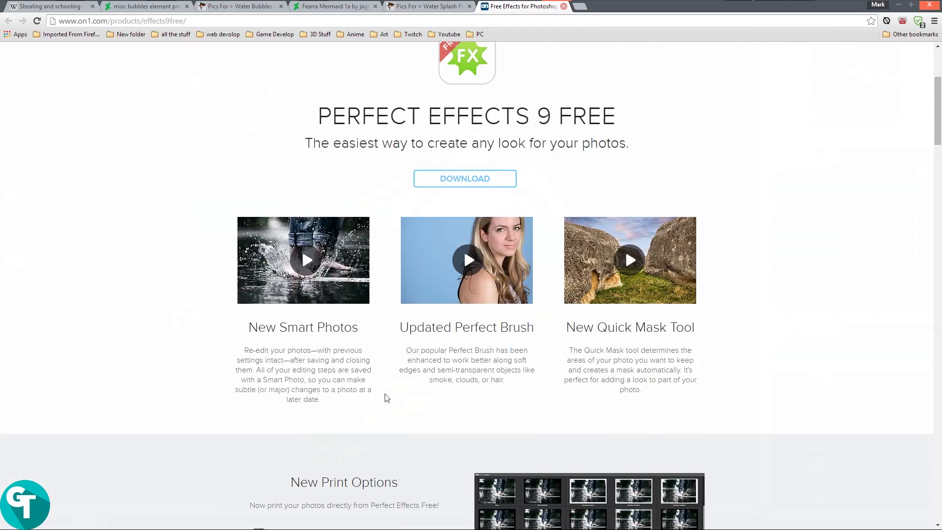
{"action": "scroll", "coordinate": [759, 324], "scroll_direction": "down", "scroll_amount": 8}
{"action": "scroll", "coordinate": [787, 321], "scroll_direction": "down", "scroll_amount": 5}
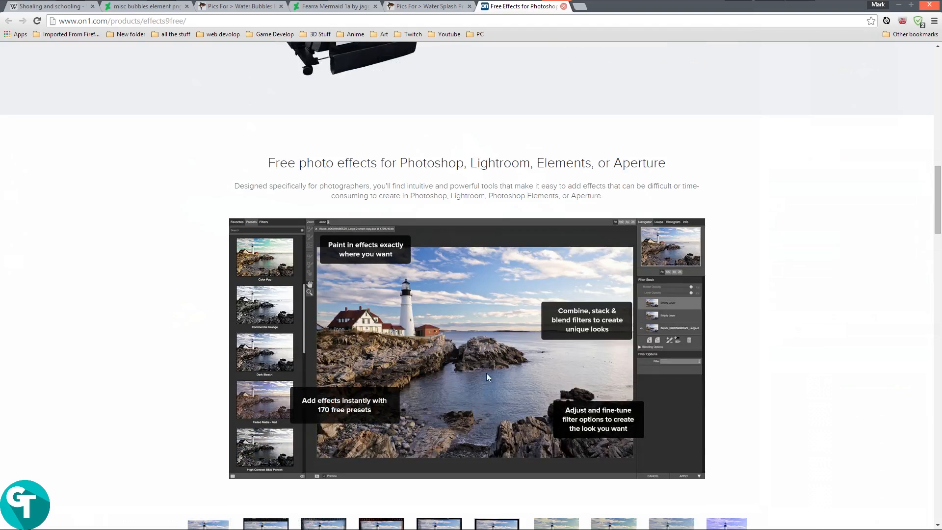
{"action": "scroll", "coordinate": [430, 291], "scroll_direction": "down", "scroll_amount": 2}
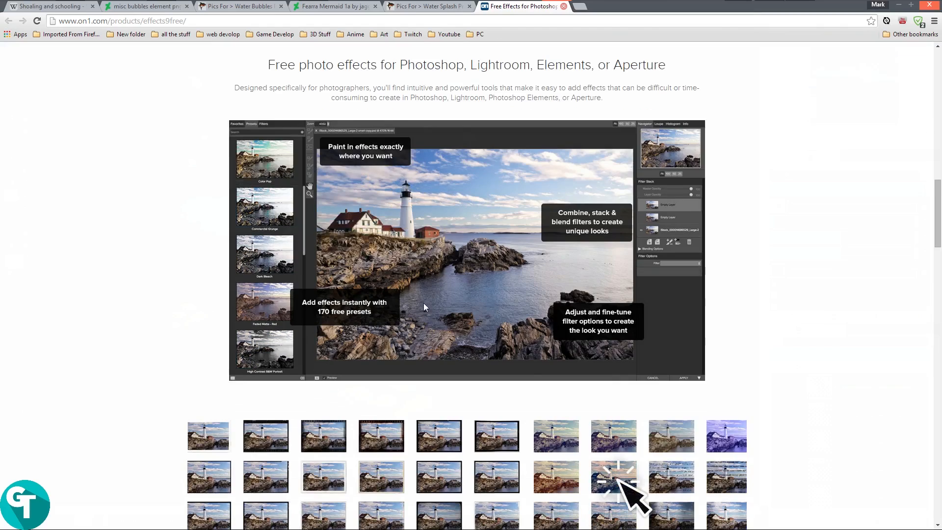
{"action": "scroll", "coordinate": [791, 356], "scroll_direction": "down", "scroll_amount": 4}
{"action": "scroll", "coordinate": [795, 261], "scroll_direction": "down", "scroll_amount": 3}
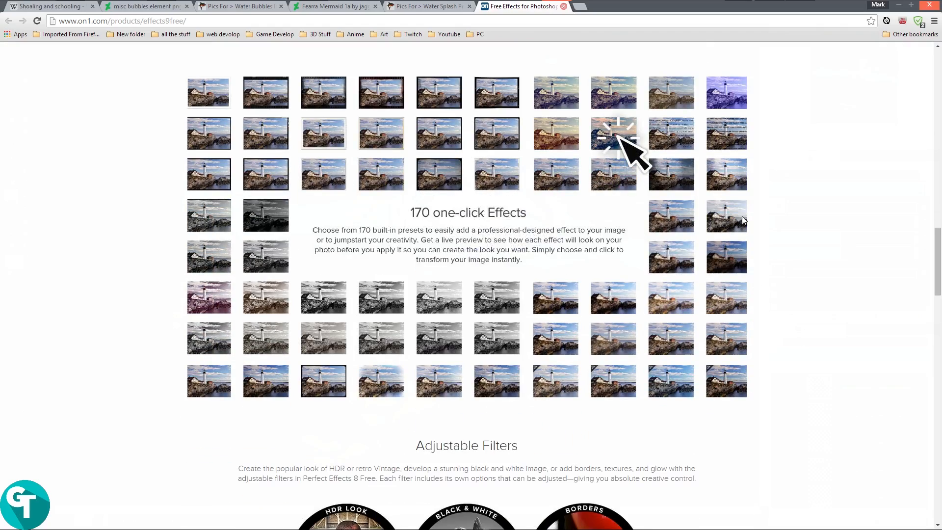
{"action": "scroll", "coordinate": [782, 208], "scroll_direction": "down", "scroll_amount": 8}
{"action": "scroll", "coordinate": [823, 263], "scroll_direction": "up", "scroll_amount": 20}
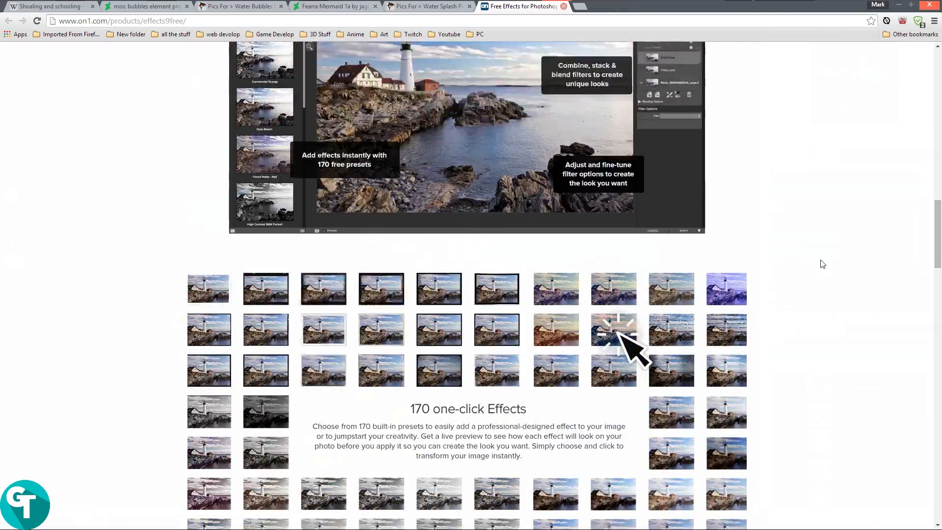
{"action": "scroll", "coordinate": [820, 261], "scroll_direction": "up", "scroll_amount": 7}
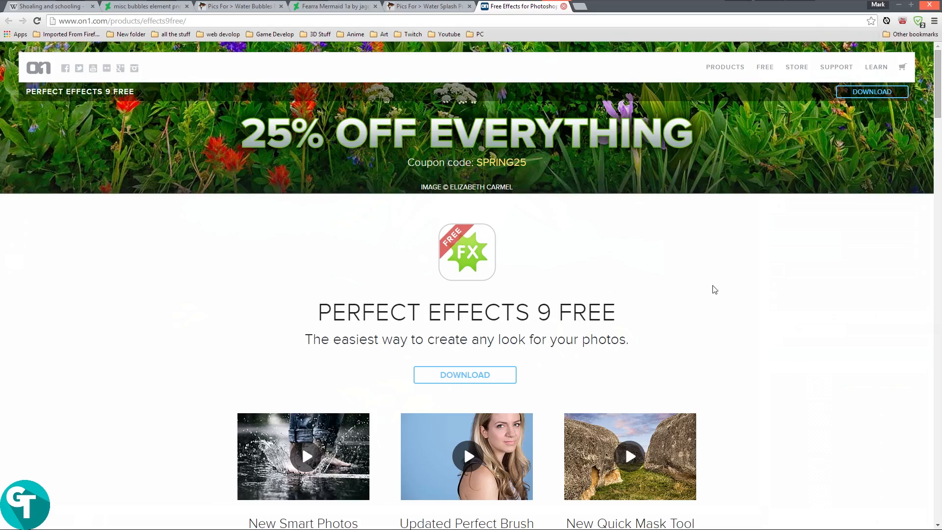
- Switch from the browser to GIMP, where the layered Mermaid.xcf composite is open
{"action": "key", "text": "alt+Tab"}
{"action": "key", "text": "alt+Tab"}
{"action": "key", "text": "alt+Tab"}
{"action": "key", "text": "alt+Tab"}
{"action": "key", "text": "alt+Tab"}
{"action": "key", "text": "alt+Tab"}
{"action": "key", "text": "alt+Tab"}
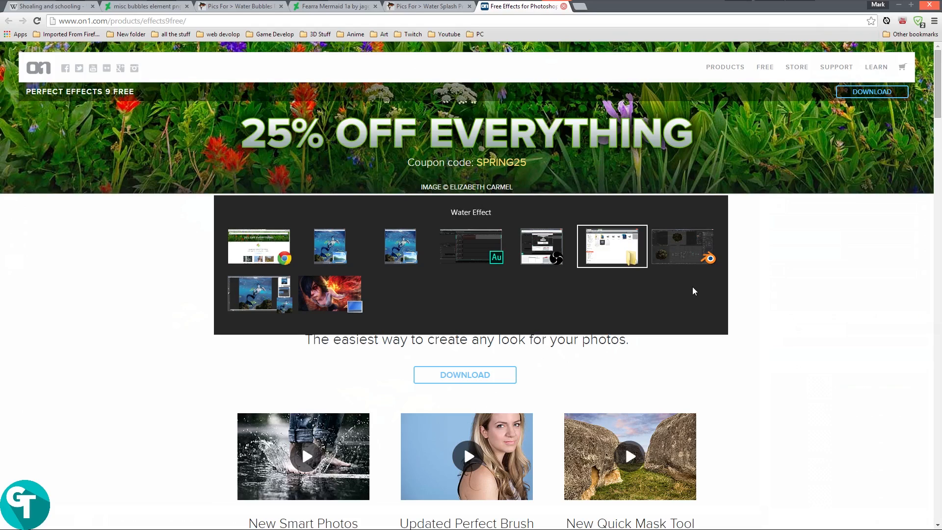
{"action": "key", "text": "alt+Tab"}
{"action": "key", "text": "alt+Tab"}
{"action": "key", "text": "alt+Tab"}
{"action": "key", "text": "alt+Tab"}
{"action": "key", "text": "alt+Tab"}
{"action": "key", "text": "alt+Tab"}
{"action": "key", "text": "alt+Tab"}
{"action": "key", "text": "alt+Tab"}
{"action": "key", "text": "alt+Tab"}
{"action": "key", "text": "alt+Tab"}
{"action": "key", "text": "alt+Tab"}
{"action": "key", "text": "alt+Tab"}
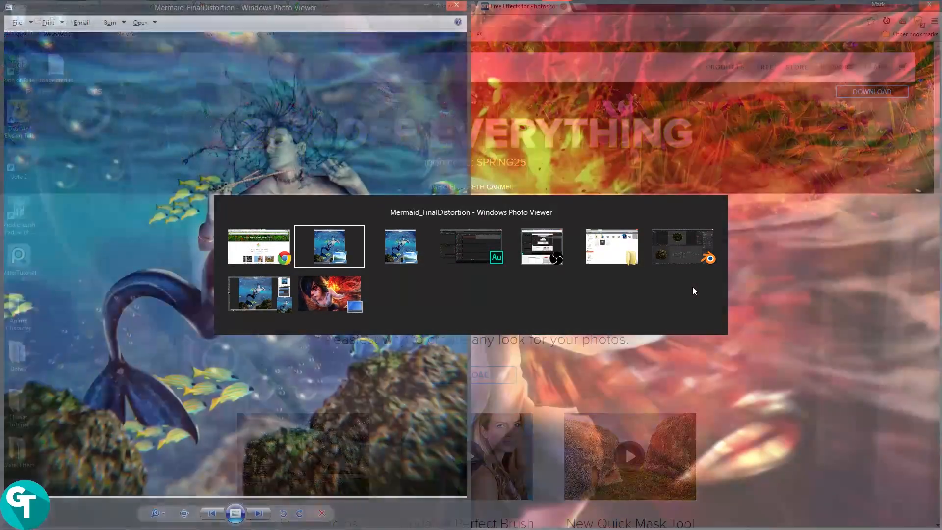
{"action": "key", "text": "alt+Tab"}
{"action": "key", "text": "alt+Tab"}
{"action": "key", "text": "alt+Tab"}
{"action": "key", "text": "alt+Tab"}
{"action": "key", "text": "alt+Tab"}
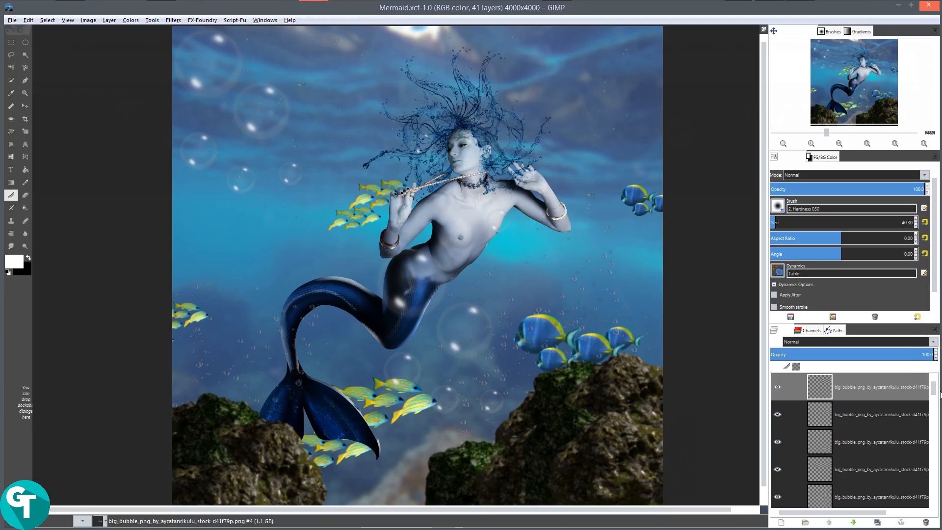
- Examine the layered mermaid composite both as a whole and up close, along with its layer stack
{"action": "mouse_move", "coordinate": [935, 392]}
{"action": "left_mouse_down"}
{"action": "mouse_move", "coordinate": [935, 506]}
{"action": "mouse_move", "coordinate": [941, 467]}
{"action": "mouse_move", "coordinate": [935, 472]}
{"action": "mouse_move", "coordinate": [925, 440]}
{"action": "mouse_move", "coordinate": [924, 387]}
{"action": "left_mouse_up"}
{"action": "scroll", "coordinate": [369, 290], "scroll_direction": "down", "scroll_amount": 2}
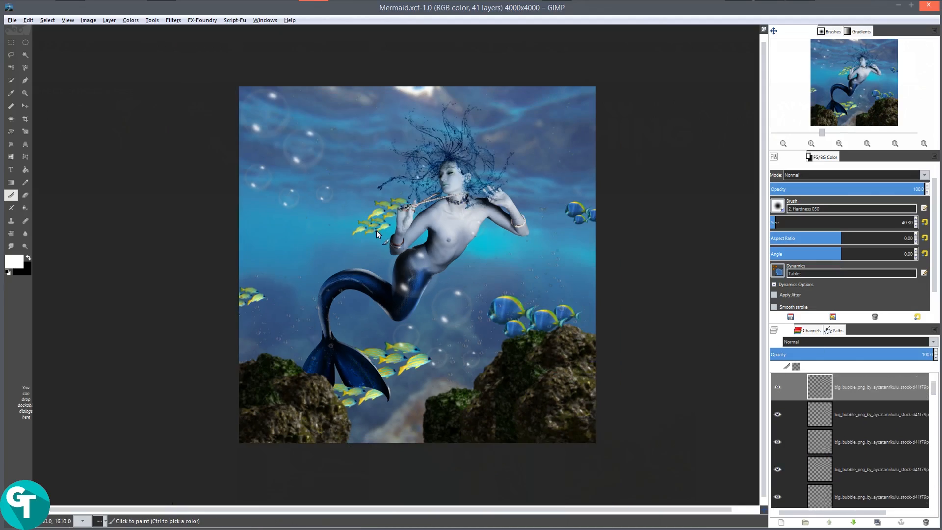
{"action": "scroll", "coordinate": [444, 238], "scroll_direction": "up", "scroll_amount": 3}
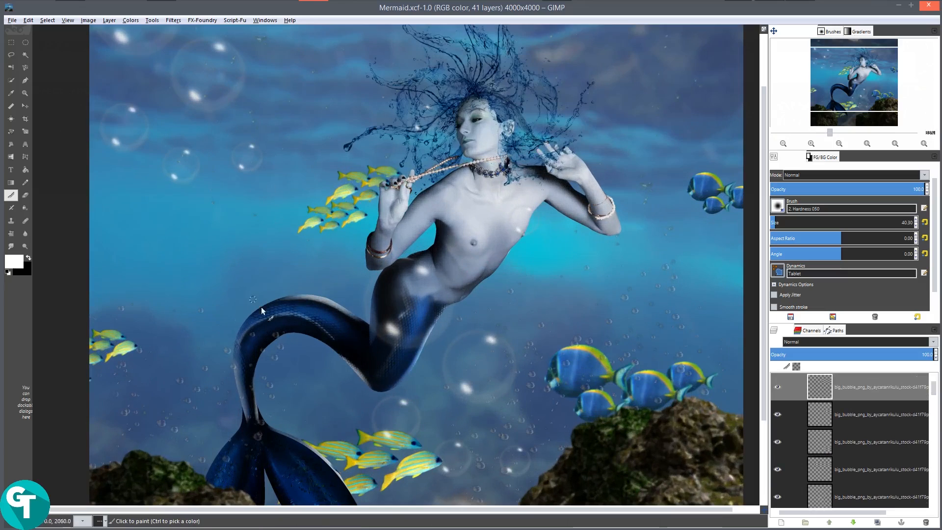
{"action": "scroll", "coordinate": [343, 324], "scroll_direction": "down", "scroll_amount": 2}
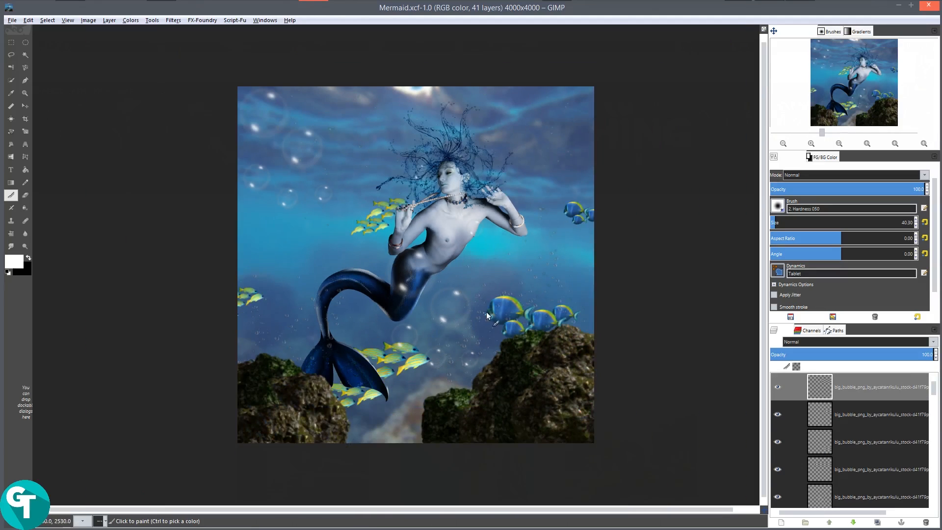
{"action": "scroll", "coordinate": [487, 315], "scroll_direction": "up", "scroll_amount": 1}
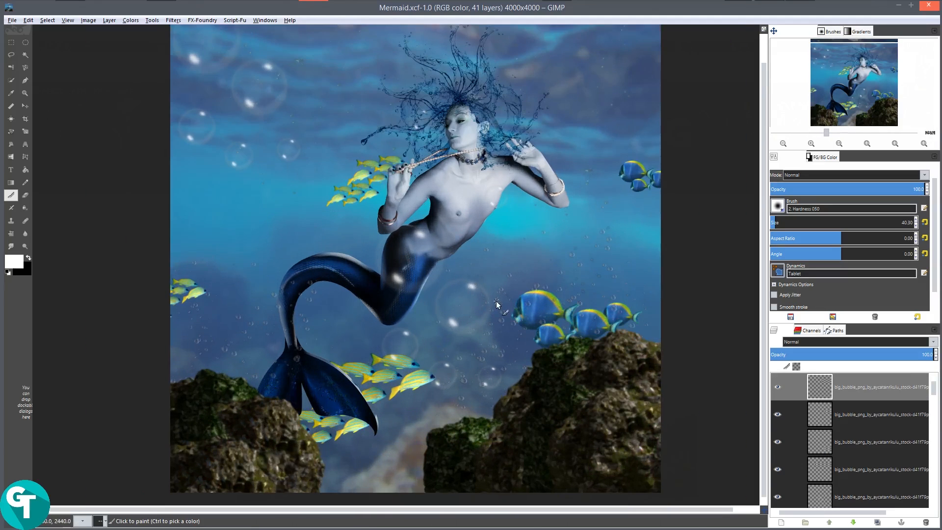
- Switch from GIMP back to Google Chrome
{"action": "key", "text": "alt+Tab"}
{"action": "key", "text": "alt+Tab"}
{"action": "key", "text": "alt+Tab"}
{"action": "key", "text": "alt+Tab"}
{"action": "key", "text": "alt+Tab"}
{"action": "key", "text": "alt+Tab"}
{"action": "key", "text": "alt+Tab"}
{"action": "key", "text": "alt+Tab"}
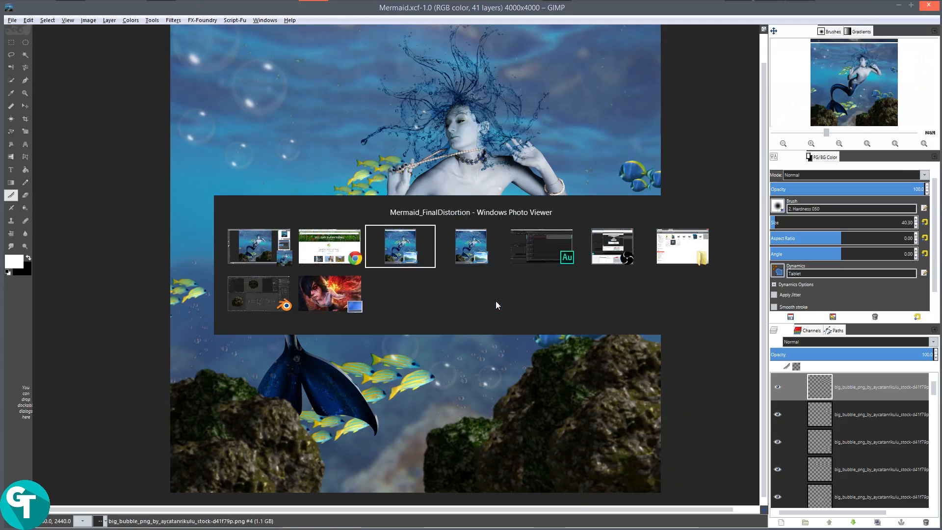
{"action": "key", "text": "alt+Tab"}
{"action": "key", "text": "alt+Tab"}
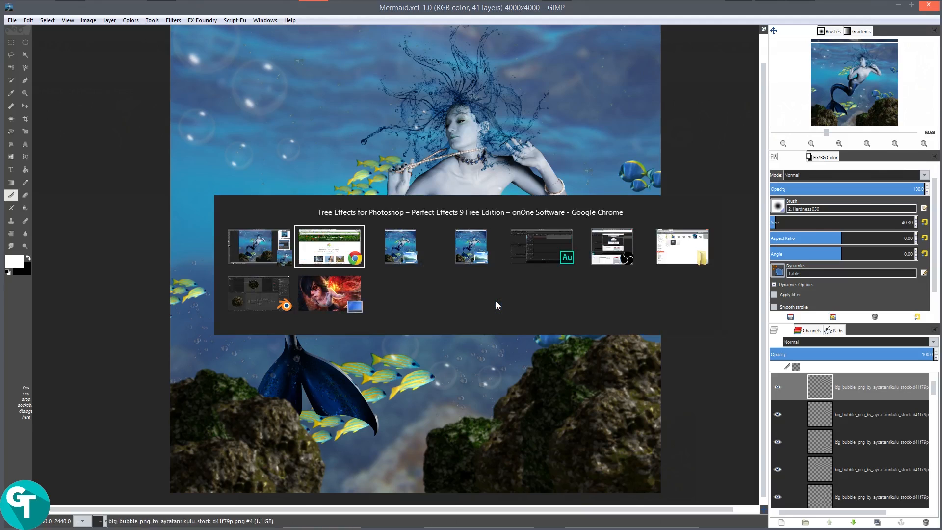
- Open the psdbox.com website in a new browser tab
{"action": "left_click", "coordinate": [580, 7]}
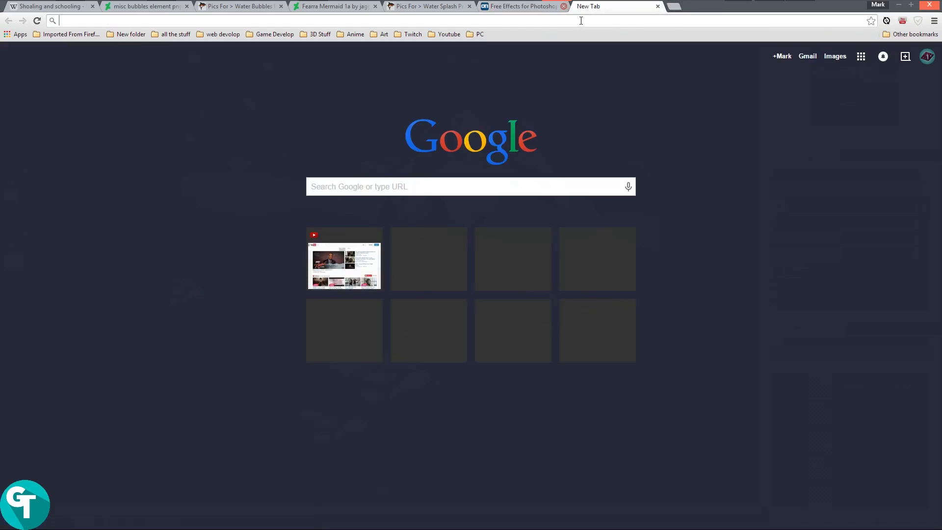
{"action": "type", "text": "psd"}
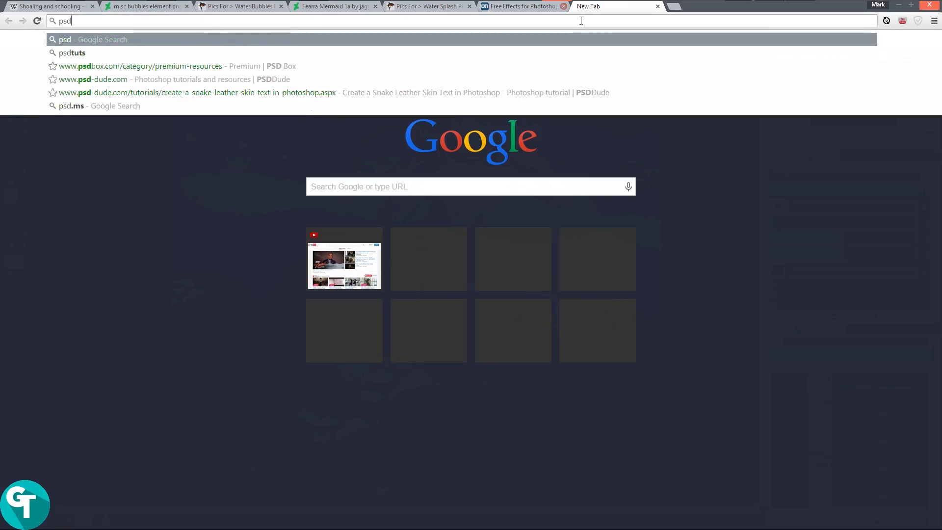
{"action": "type", "text": "box.co"}
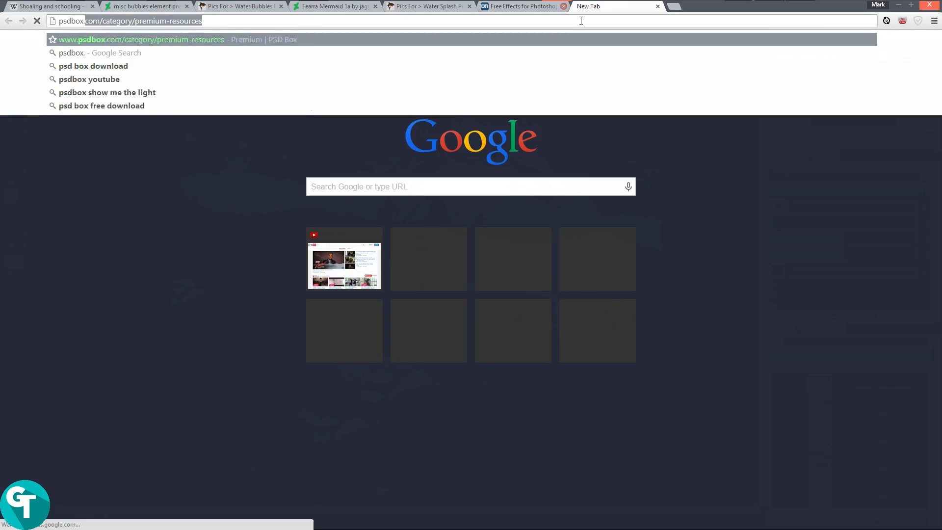
{"action": "type", "text": "m"}
{"action": "key", "text": "Return"}
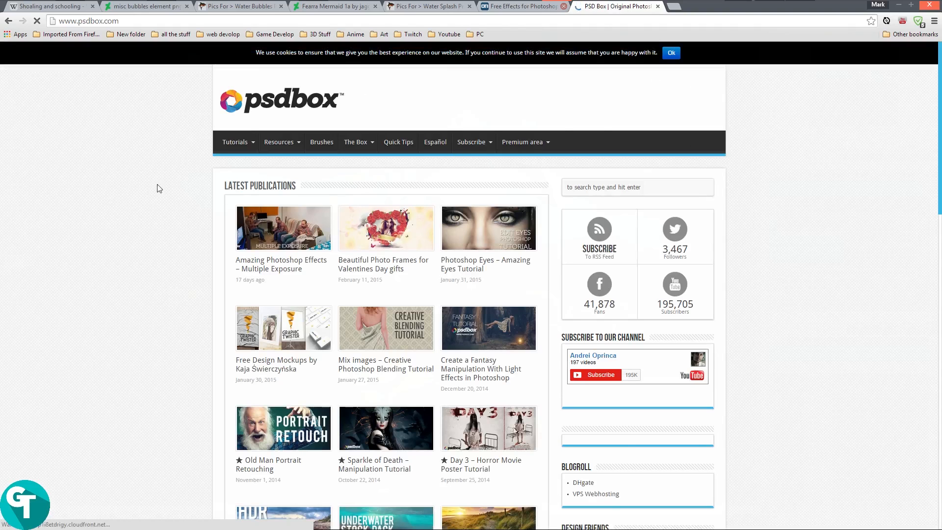
- Go to the site's Stock resources and open the article offering the free underwater stock pack
{"action": "mouse_move", "coordinate": [278, 142]}
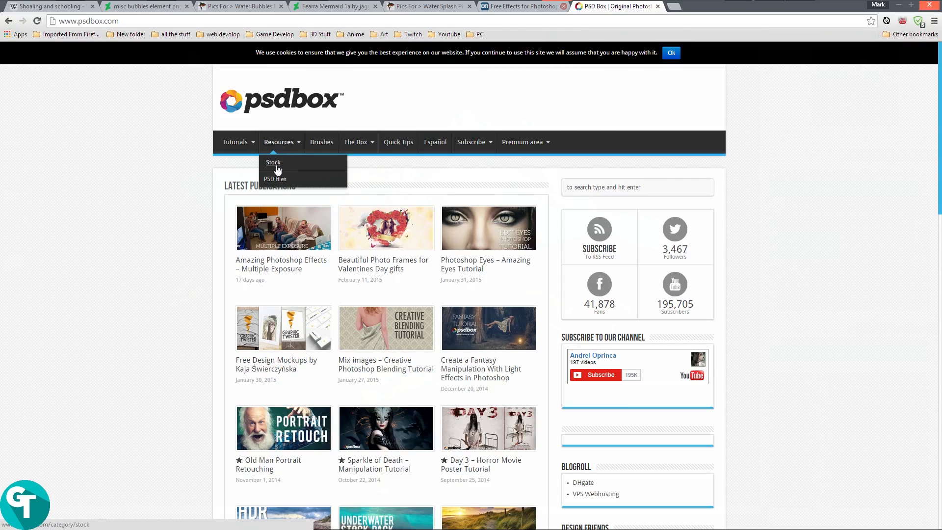
{"action": "left_click", "coordinate": [271, 162]}
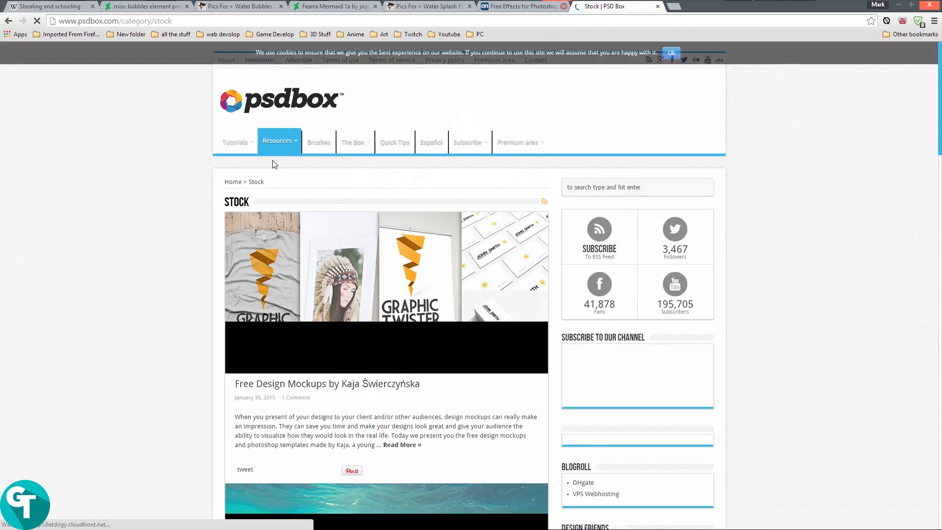
{"action": "scroll", "coordinate": [185, 221], "scroll_direction": "down", "scroll_amount": 6}
{"action": "scroll", "coordinate": [349, 216], "scroll_direction": "down", "scroll_amount": 3}
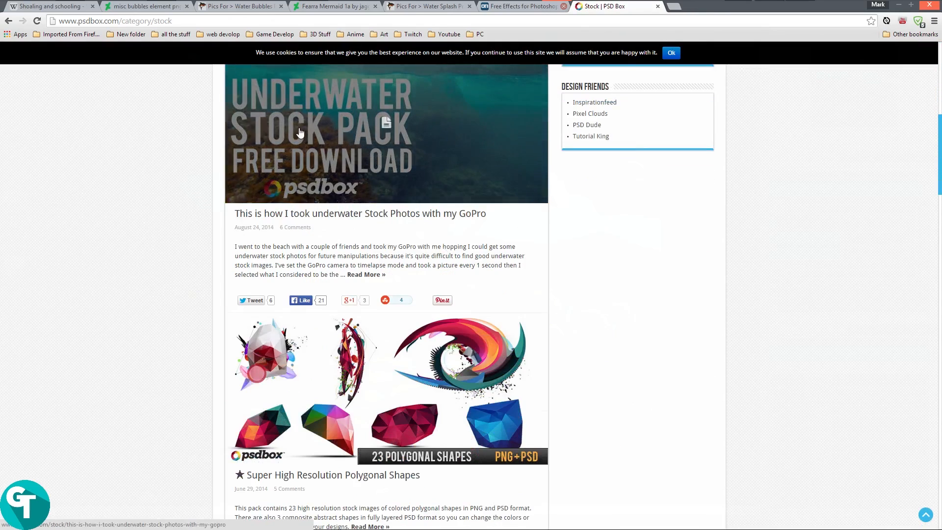
{"action": "left_click", "coordinate": [357, 133]}
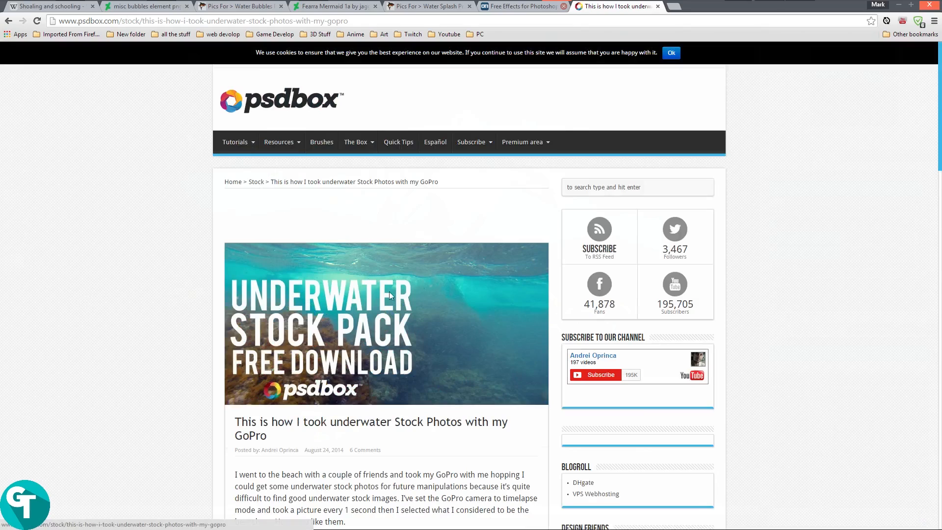
- Bookmark the underwater stock pack article in the browser
{"action": "scroll", "coordinate": [205, 343], "scroll_direction": "down", "scroll_amount": 5}
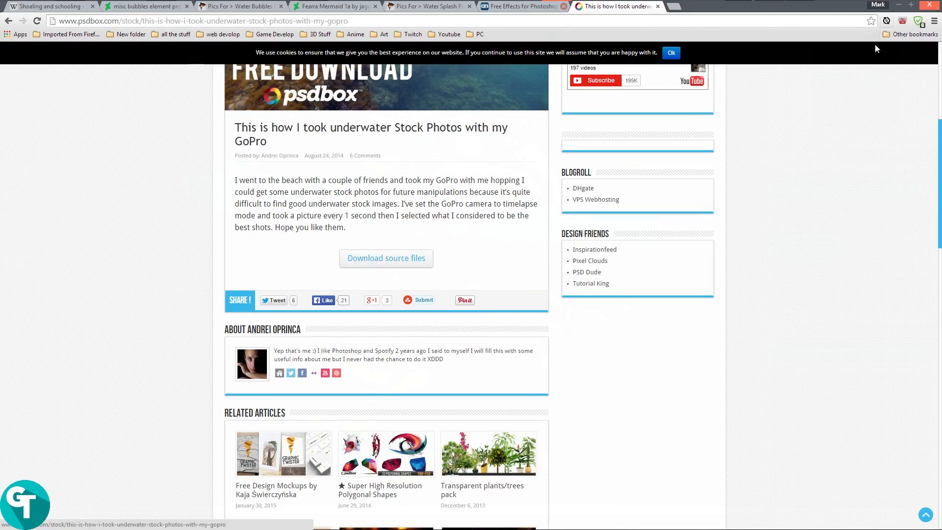
{"action": "left_click", "coordinate": [871, 21]}
{"action": "left_click", "coordinate": [852, 89]}
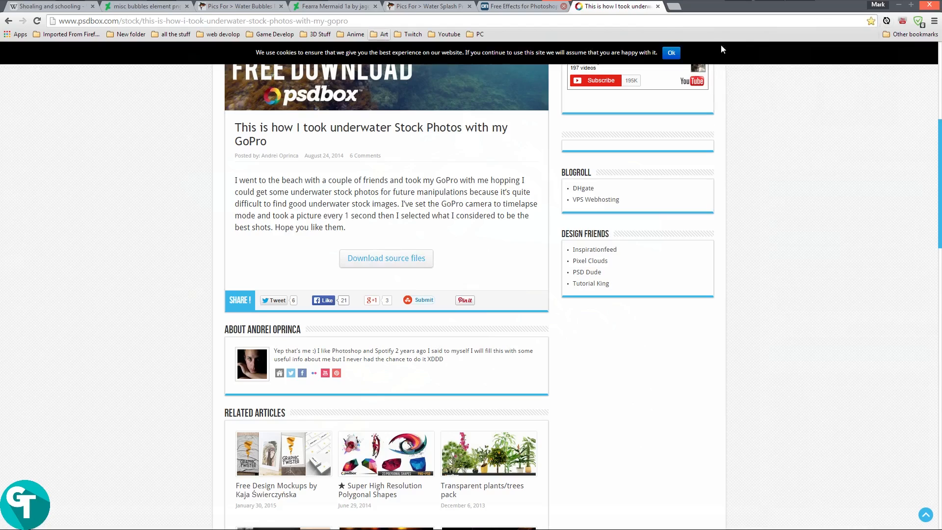
- Review the underwater stock pack article, its source file download and the related articles
{"action": "scroll", "coordinate": [236, 296], "scroll_direction": "down", "scroll_amount": 9}
{"action": "scroll", "coordinate": [234, 298], "scroll_direction": "up", "scroll_amount": 6}
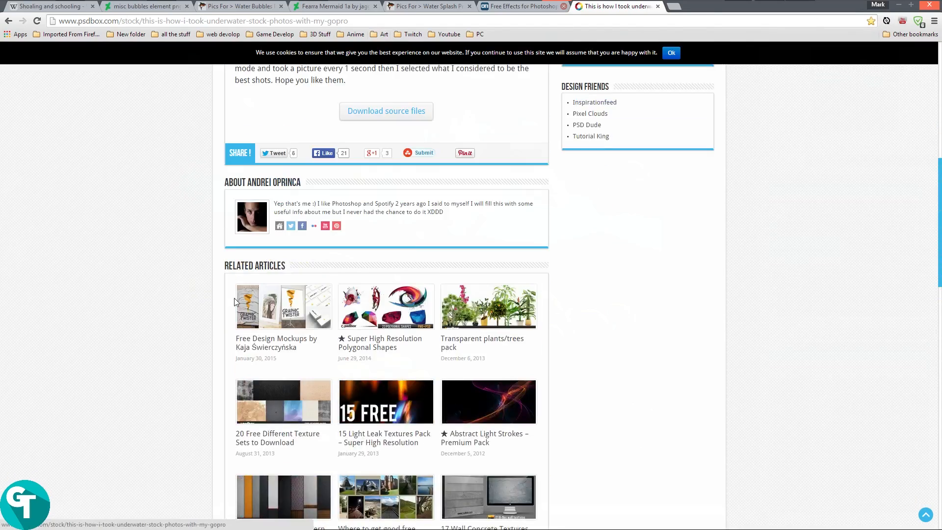
{"action": "scroll", "coordinate": [236, 304], "scroll_direction": "down", "scroll_amount": 9}
{"action": "scroll", "coordinate": [235, 306], "scroll_direction": "up", "scroll_amount": 15}
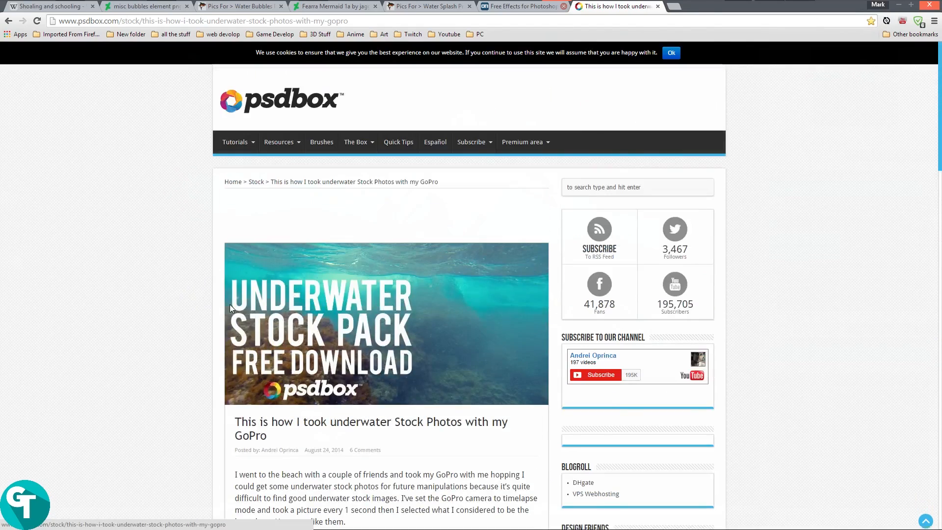
{"action": "scroll", "coordinate": [229, 307], "scroll_direction": "down", "scroll_amount": 3}
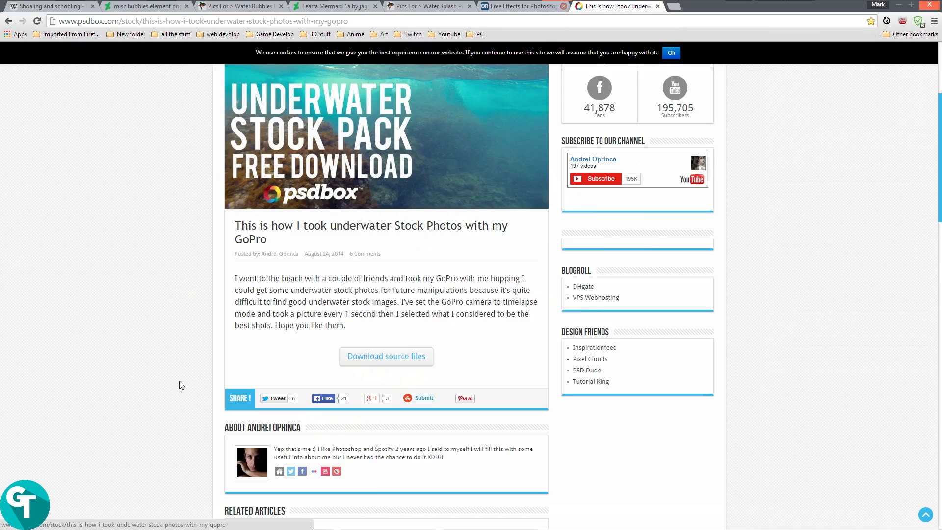
{"action": "scroll", "coordinate": [182, 373], "scroll_direction": "down", "scroll_amount": 1}
{"action": "scroll", "coordinate": [185, 371], "scroll_direction": "up", "scroll_amount": 5}
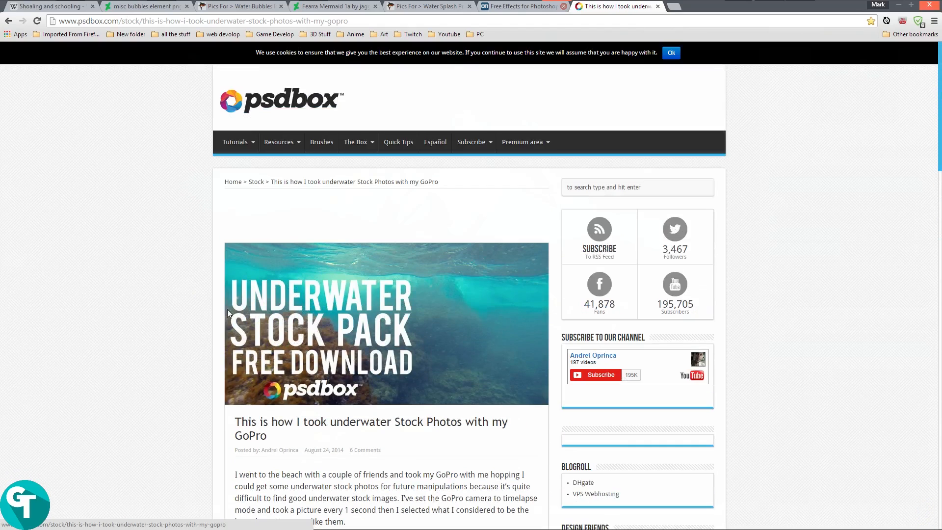
{"action": "scroll", "coordinate": [466, 287], "scroll_direction": "down", "scroll_amount": 10}
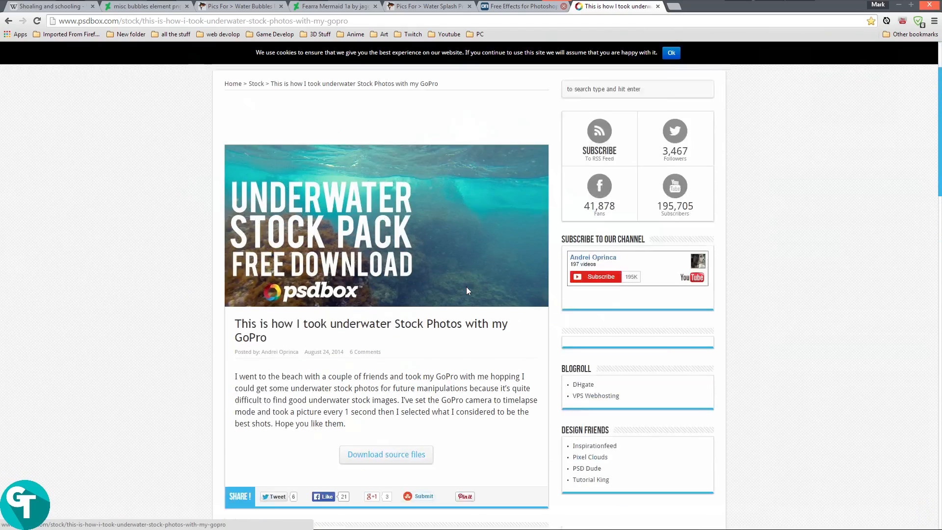
{"action": "scroll", "coordinate": [49, 287], "scroll_direction": "up", "scroll_amount": 8}
{"action": "scroll", "coordinate": [51, 288], "scroll_direction": "up", "scroll_amount": 2}
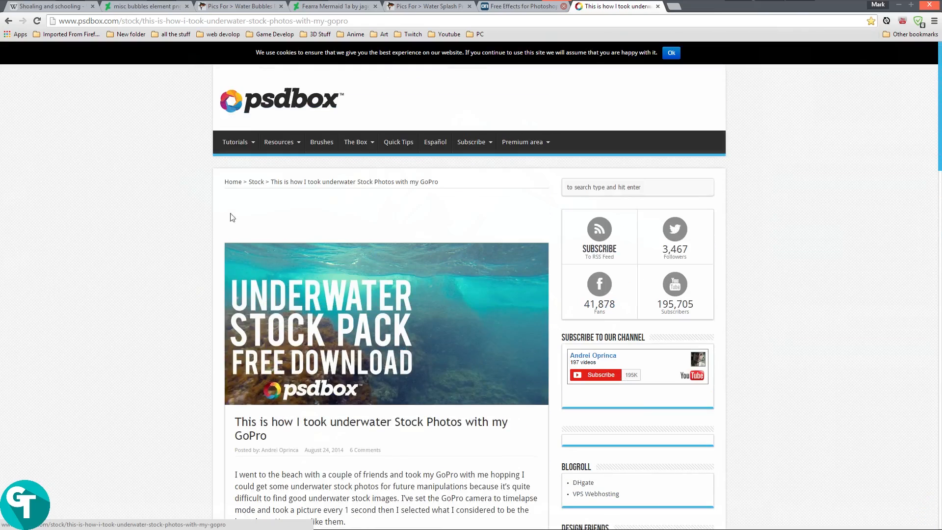
- Open the Tutorials category on psdbox.com and look through the listed Photoshop tutorials
{"action": "left_click", "coordinate": [237, 143]}
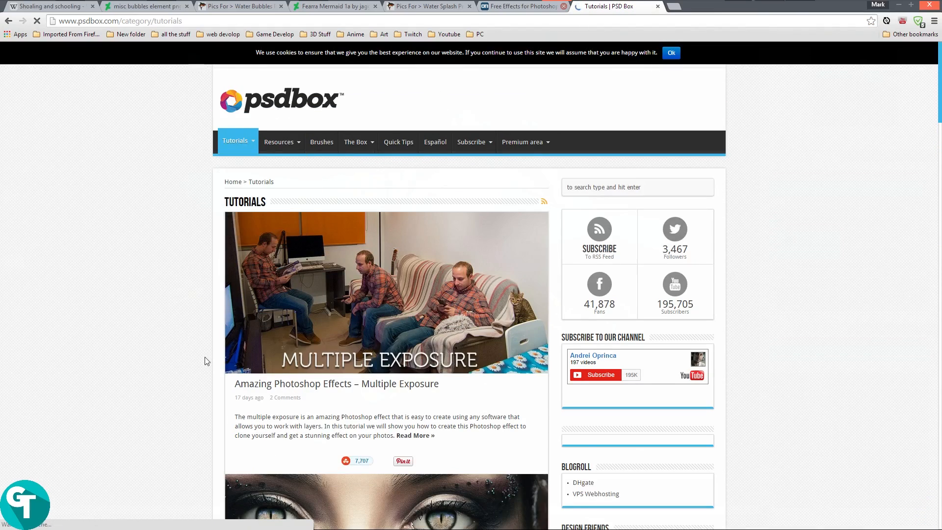
{"action": "scroll", "coordinate": [191, 348], "scroll_direction": "down", "scroll_amount": 5}
{"action": "scroll", "coordinate": [140, 311], "scroll_direction": "down", "scroll_amount": 5}
{"action": "scroll", "coordinate": [609, 300], "scroll_direction": "down", "scroll_amount": 5}
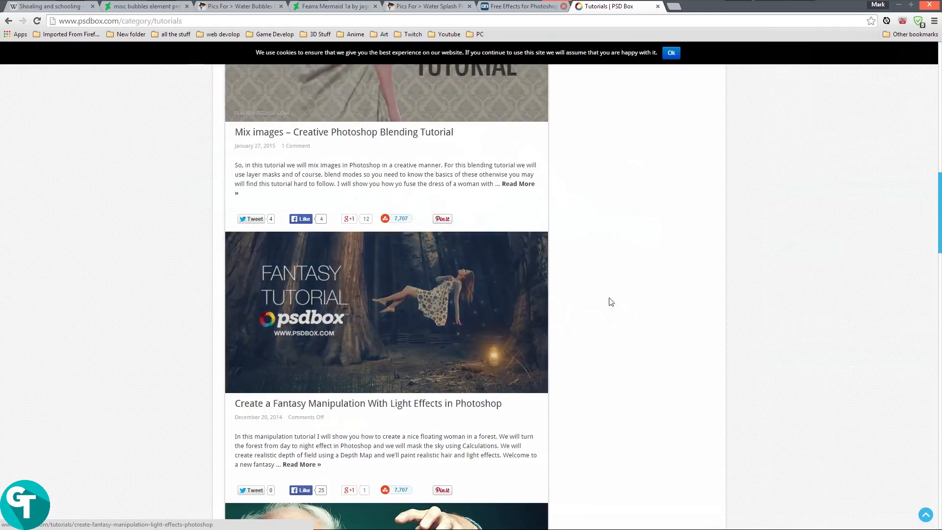
{"action": "scroll", "coordinate": [679, 346], "scroll_direction": "down", "scroll_amount": 6}
{"action": "scroll", "coordinate": [679, 346], "scroll_direction": "down", "scroll_amount": 9}
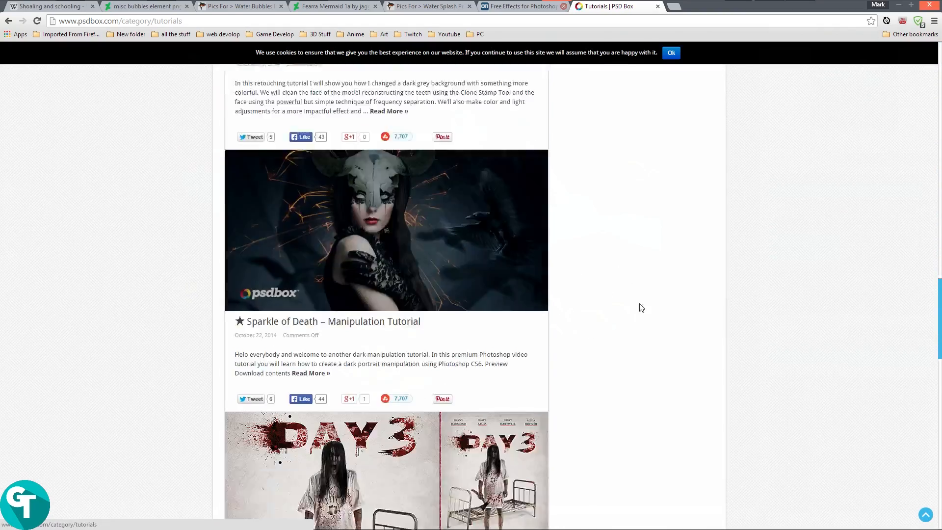
{"action": "scroll", "coordinate": [693, 288], "scroll_direction": "down", "scroll_amount": 4}
{"action": "scroll", "coordinate": [699, 291], "scroll_direction": "up", "scroll_amount": 20}
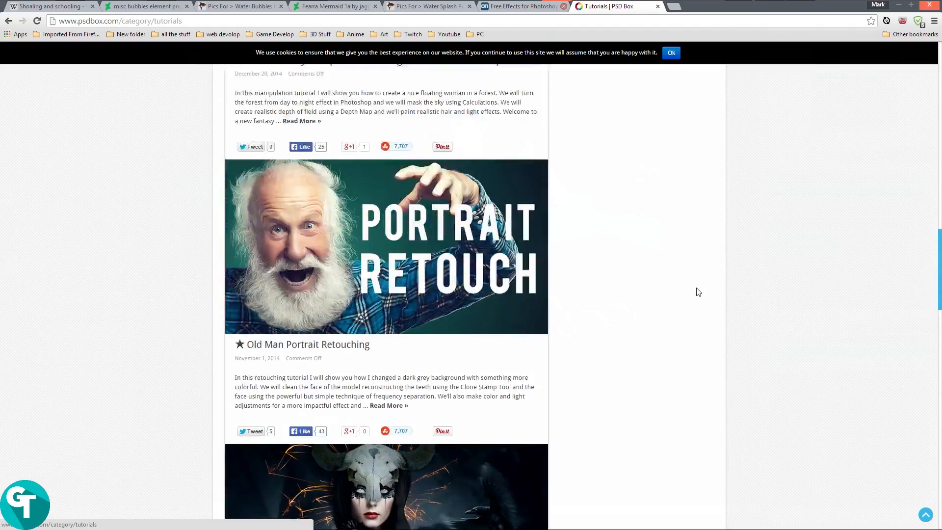
{"action": "scroll", "coordinate": [606, 314], "scroll_direction": "up", "scroll_amount": 12}
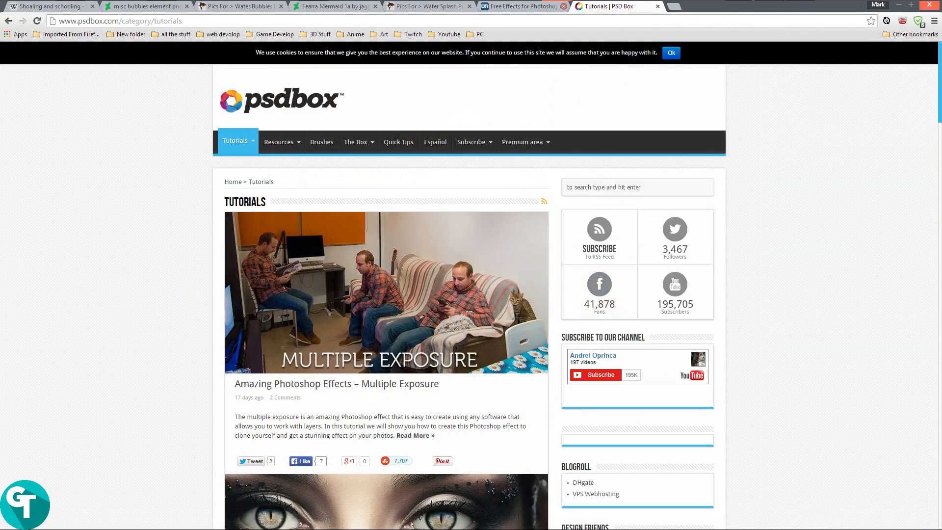
- Switch from the tutorials page back to the Mermaid.xcf composite in GIMP
{"action": "mouse_move", "coordinate": [510, 148]}
{"action": "key", "text": "alt+Tab"}
{"action": "key", "text": "Tab"}
{"action": "key", "text": "Tab"}
{"action": "key", "text": "Tab"}
{"action": "key", "text": "Tab"}
{"action": "key", "text": "Tab"}
{"action": "key", "text": "Tab"}
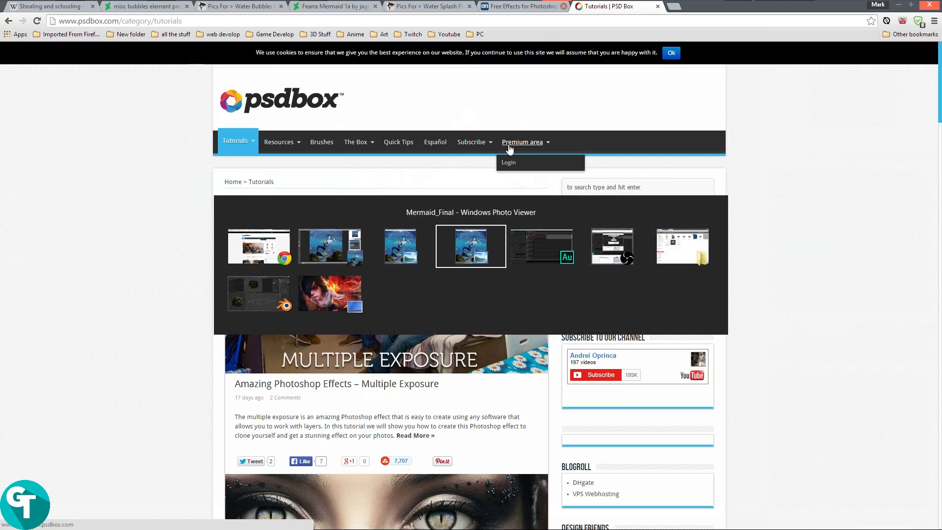
{"action": "key", "text": "Tab"}
{"action": "key", "text": "Tab"}
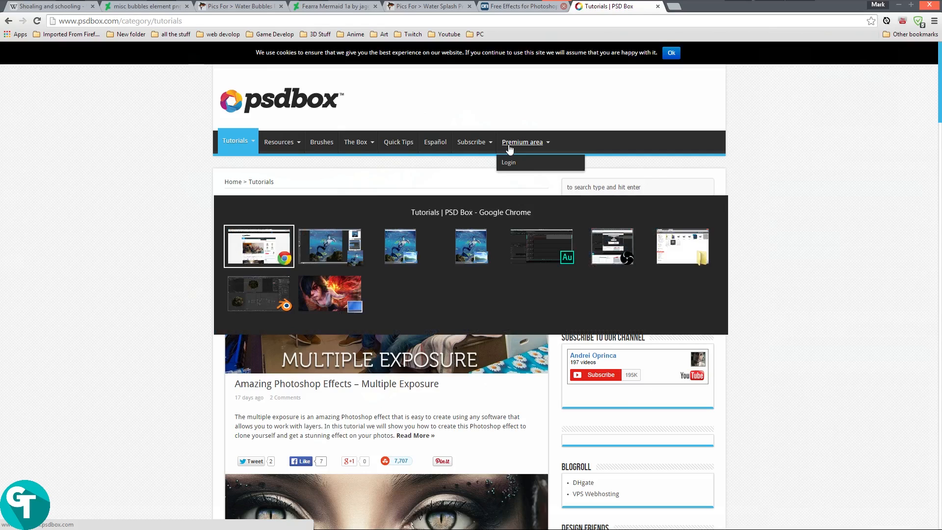
- Start opening an image and browse to the Mermaid Assets folder inside the Water Effect folder
{"action": "scroll", "coordinate": [552, 201], "scroll_direction": "down", "scroll_amount": 2}
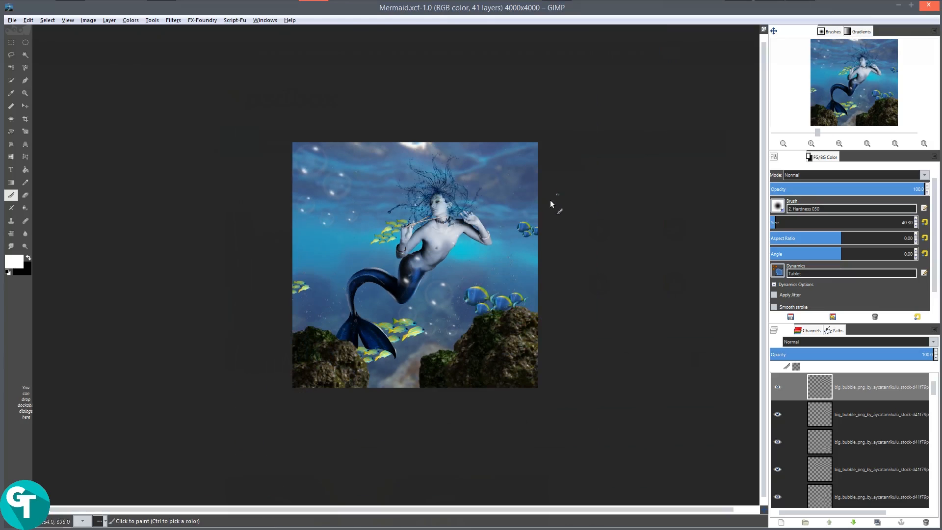
{"action": "scroll", "coordinate": [540, 201], "scroll_direction": "up", "scroll_amount": 2}
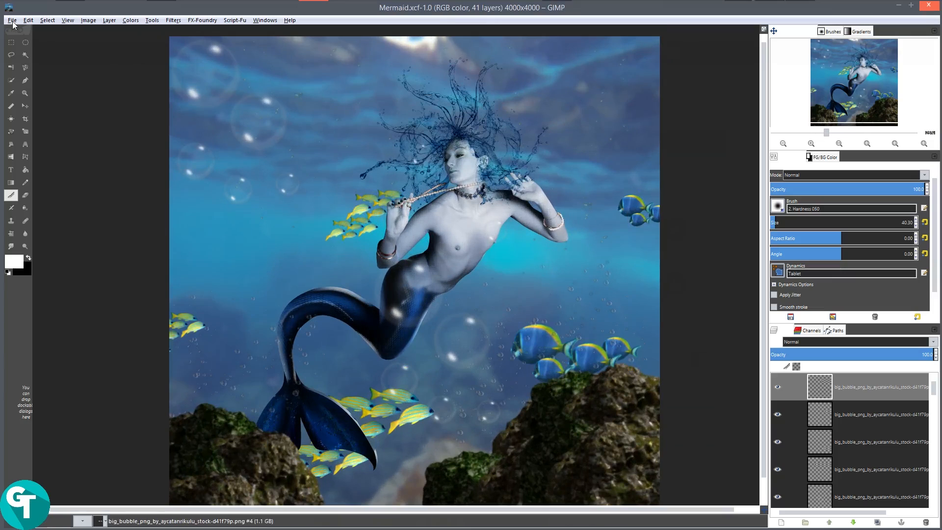
{"action": "left_click", "coordinate": [12, 21]}
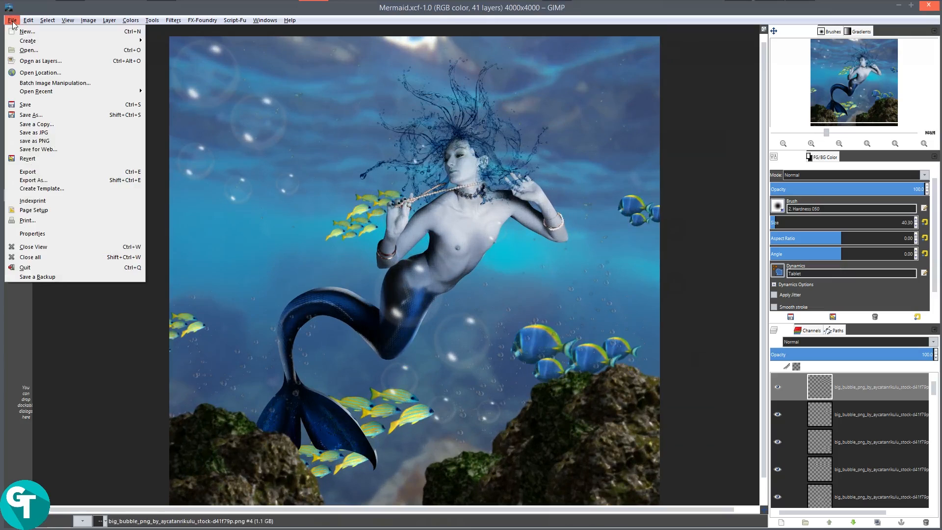
{"action": "left_click", "coordinate": [28, 50]}
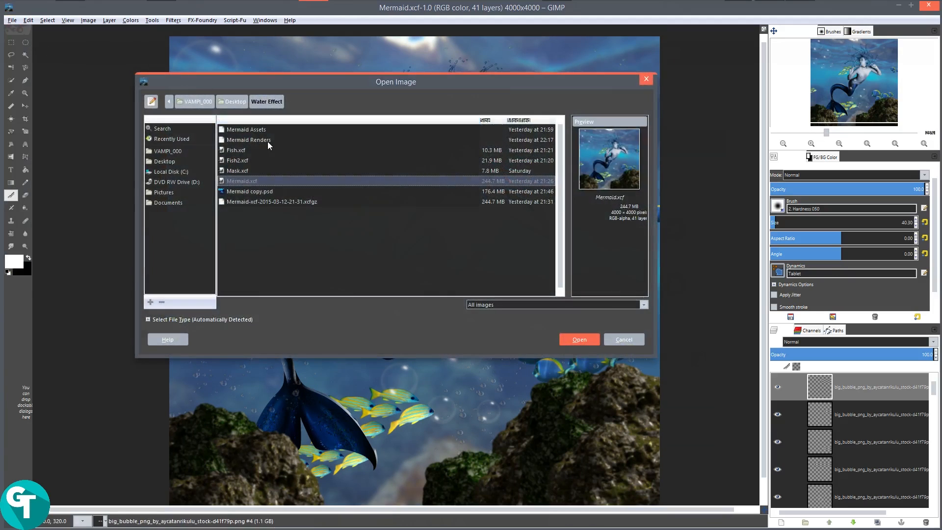
{"action": "double_click", "coordinate": [249, 140]}
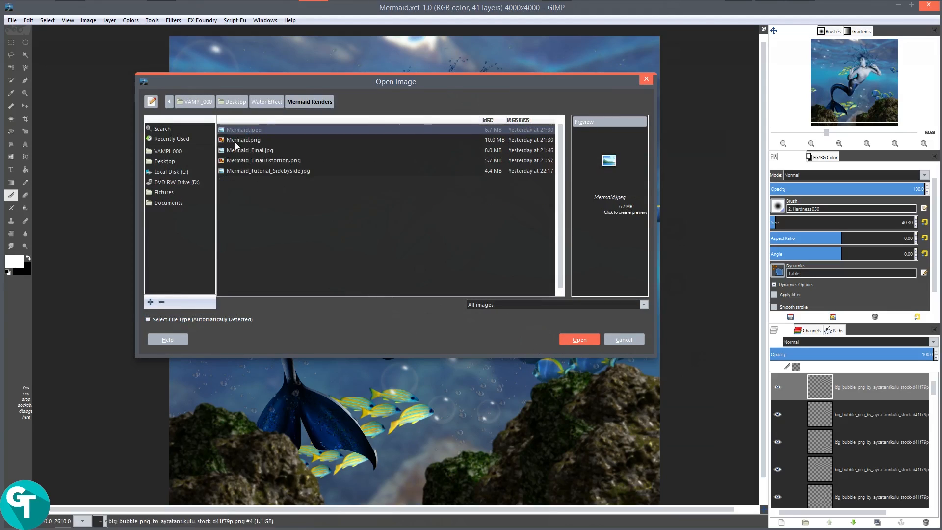
{"action": "left_click", "coordinate": [608, 162]}
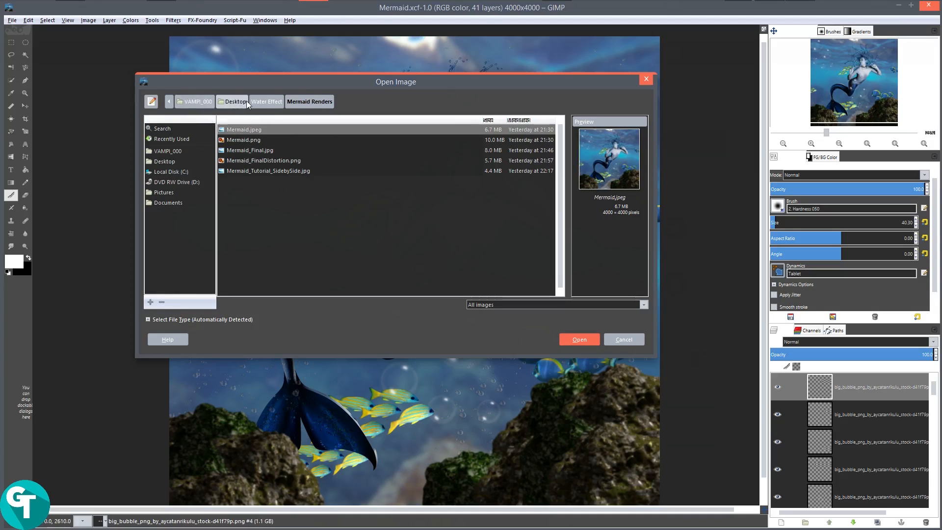
{"action": "left_click", "coordinate": [267, 102]}
{"action": "double_click", "coordinate": [242, 130]}
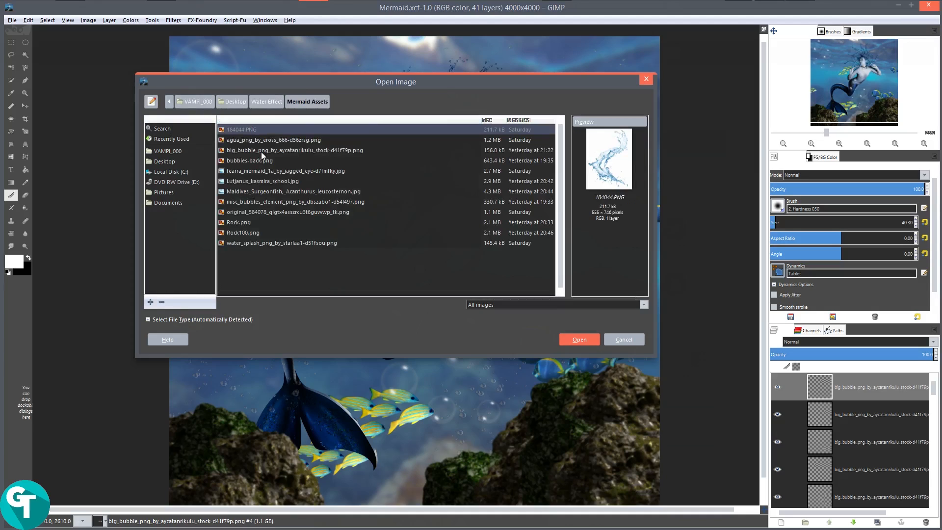
- Preview the fish, mermaid, water splash, rock and bubble stock files in the Mermaid Assets folder
{"action": "left_click", "coordinate": [277, 192]}
{"action": "left_click", "coordinate": [270, 182]}
{"action": "left_click", "coordinate": [265, 173]}
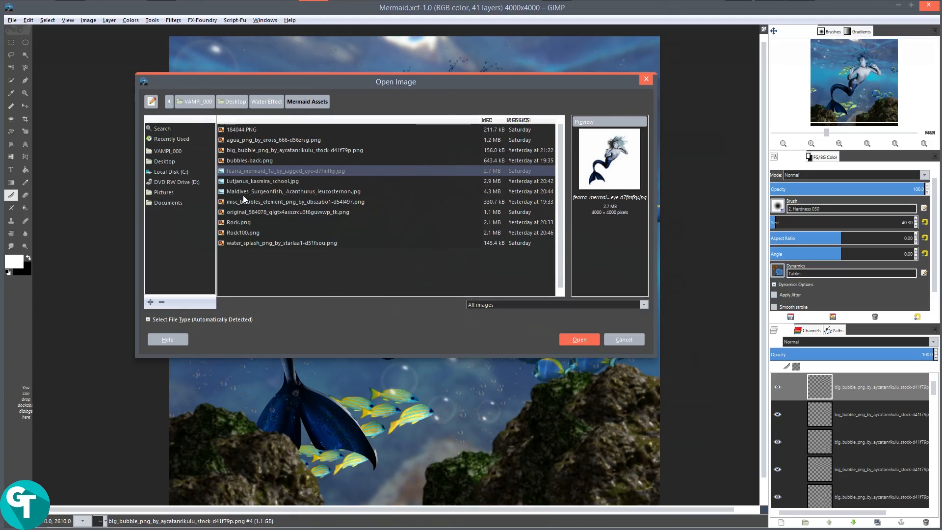
{"action": "left_click", "coordinate": [254, 244]}
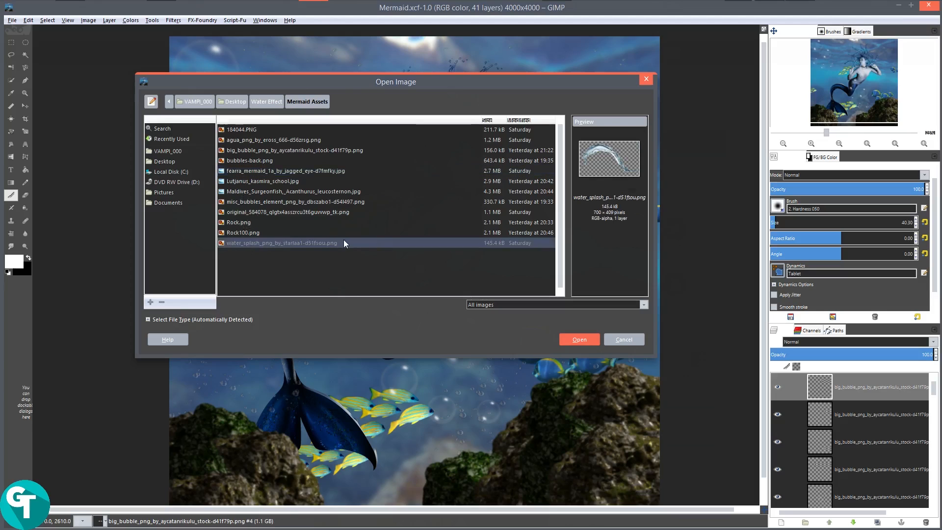
{"action": "left_click", "coordinate": [248, 233]}
{"action": "left_click", "coordinate": [246, 223]}
{"action": "left_click", "coordinate": [249, 202]}
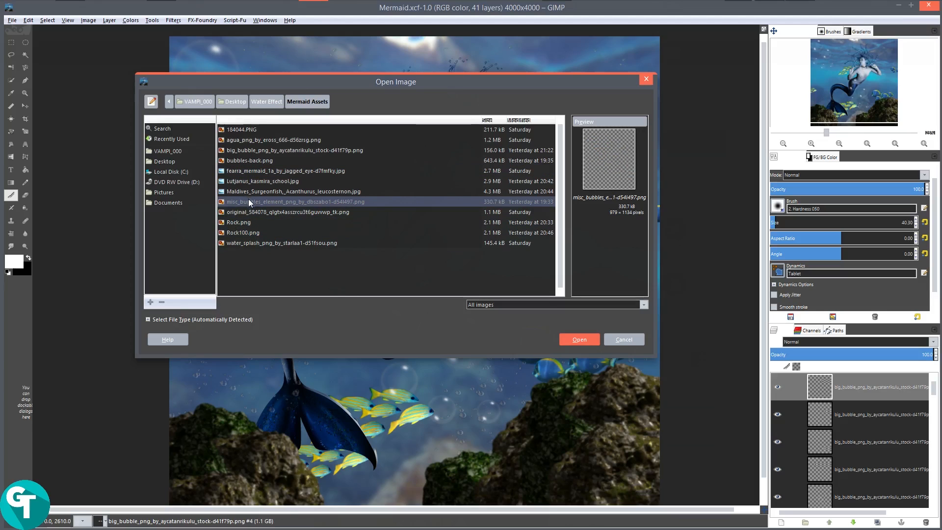
{"action": "left_click", "coordinate": [248, 193]}
{"action": "left_click", "coordinate": [247, 182]}
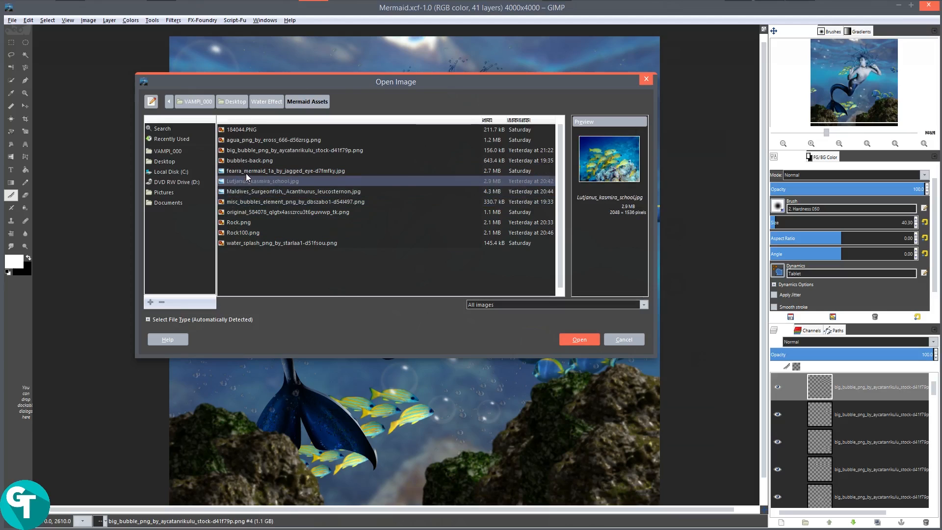
- Open fearra_mermaid_1a_by_jagged_eye-d7fmfky.jpg and close the finished Mermaid.xcf composite
{"action": "left_click", "coordinate": [244, 170]}
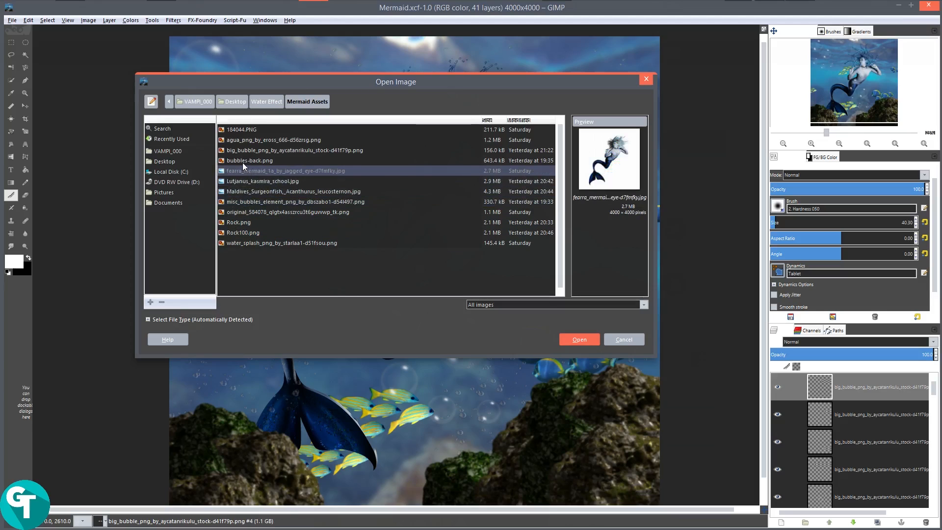
{"action": "left_click", "coordinate": [577, 339]}
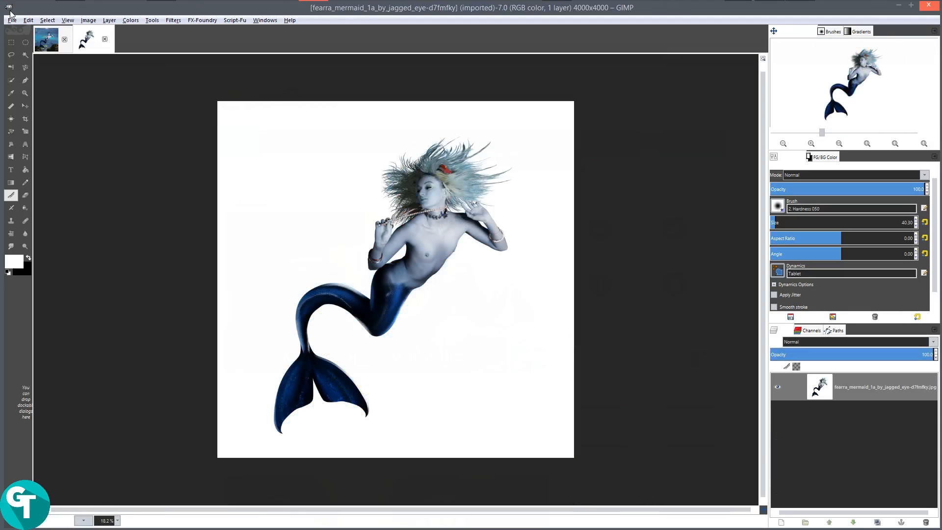
{"action": "left_click", "coordinate": [65, 41]}
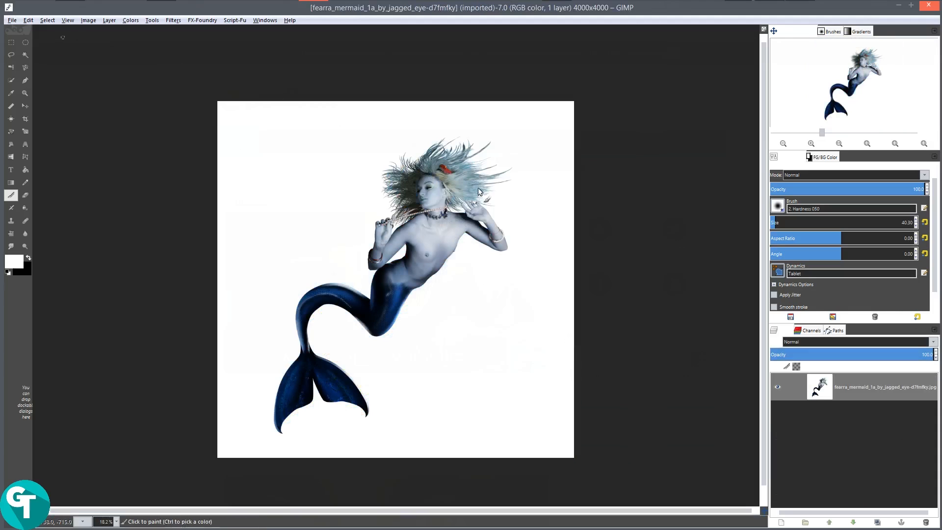
- Examine the mermaid stock image as a whole and up close along the body and tail edges
{"action": "key", "text": "minus"}
{"action": "key", "text": "plus"}
{"action": "key", "text": "plus"}
{"action": "key", "text": "plus"}
{"action": "key", "text": "plus"}
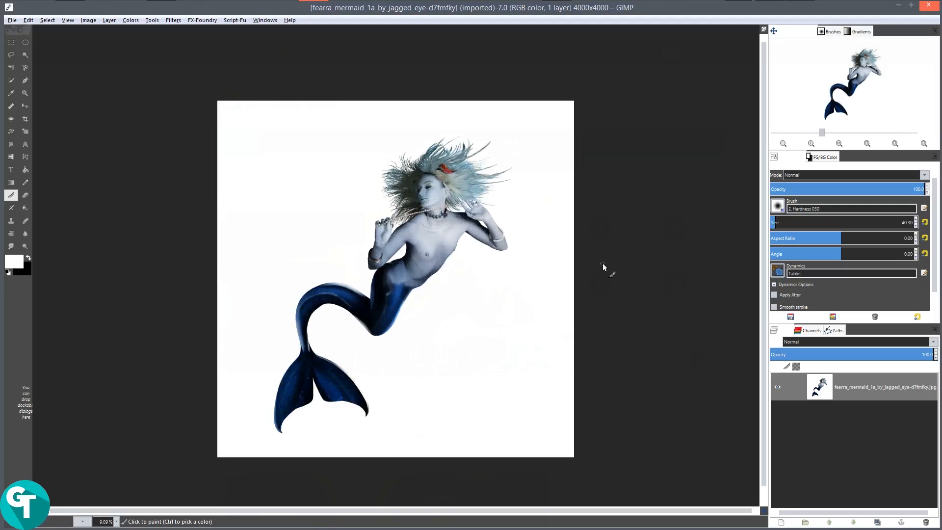
{"action": "key", "text": "minus"}
{"action": "key", "text": "minus"}
{"action": "key", "text": "minus"}
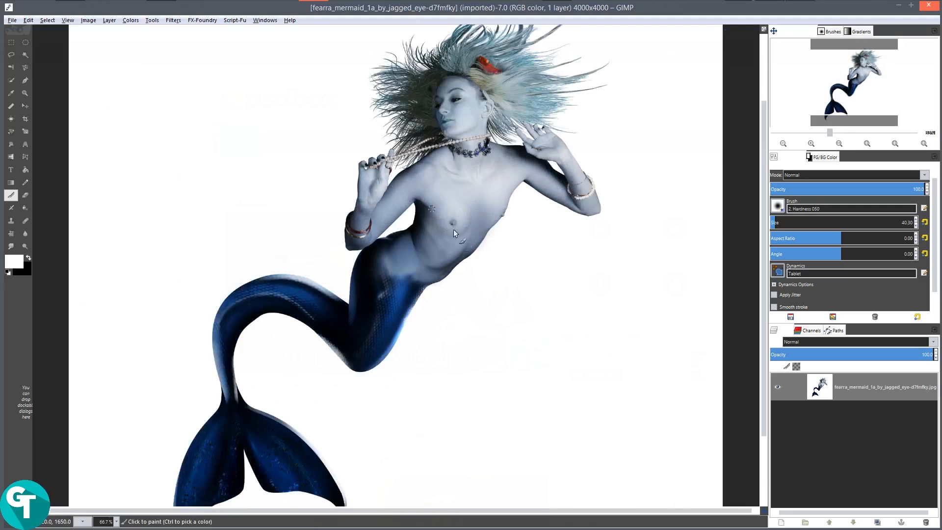
{"action": "left_click", "coordinate": [868, 391]}
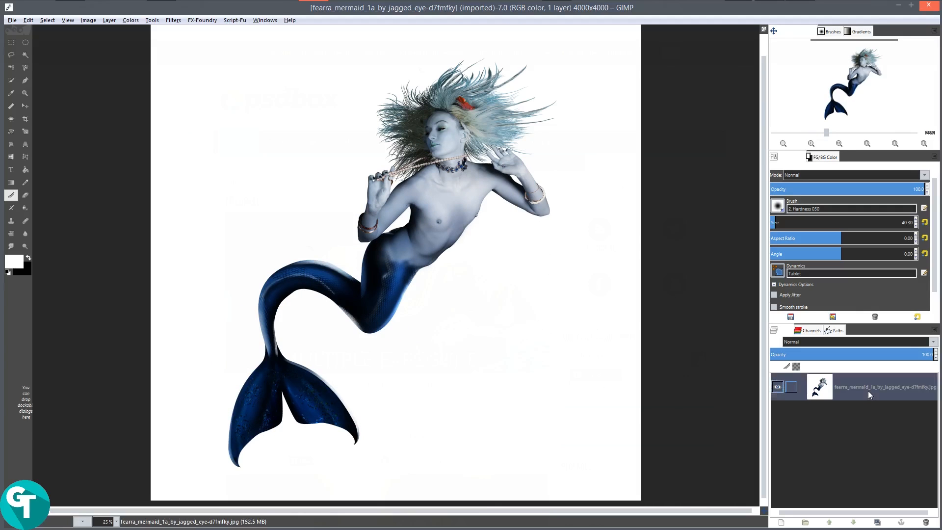
{"action": "scroll", "coordinate": [310, 246], "scroll_direction": "up", "scroll_amount": 2}
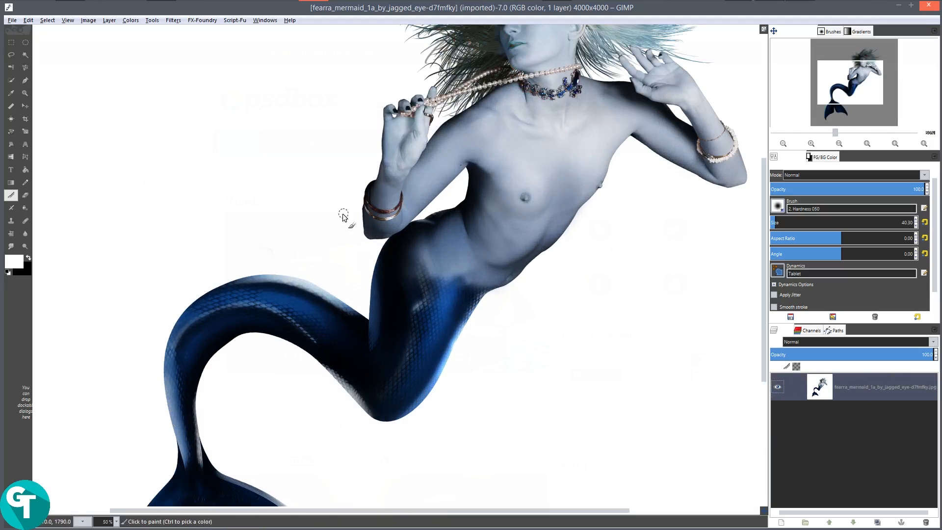
{"action": "scroll", "coordinate": [340, 213], "scroll_direction": "down", "scroll_amount": 4}
{"action": "left_click_drag", "start_coordinate": [440, 263], "coordinate": [440, 294]}
{"action": "scroll", "coordinate": [440, 294], "scroll_direction": "up", "scroll_amount": 3}
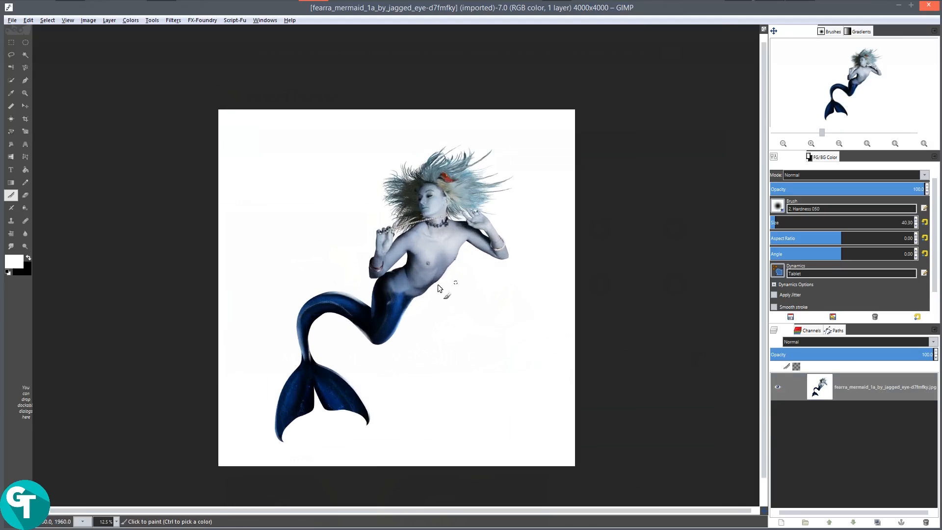
{"action": "scroll", "coordinate": [432, 287], "scroll_direction": "up", "scroll_amount": 3}
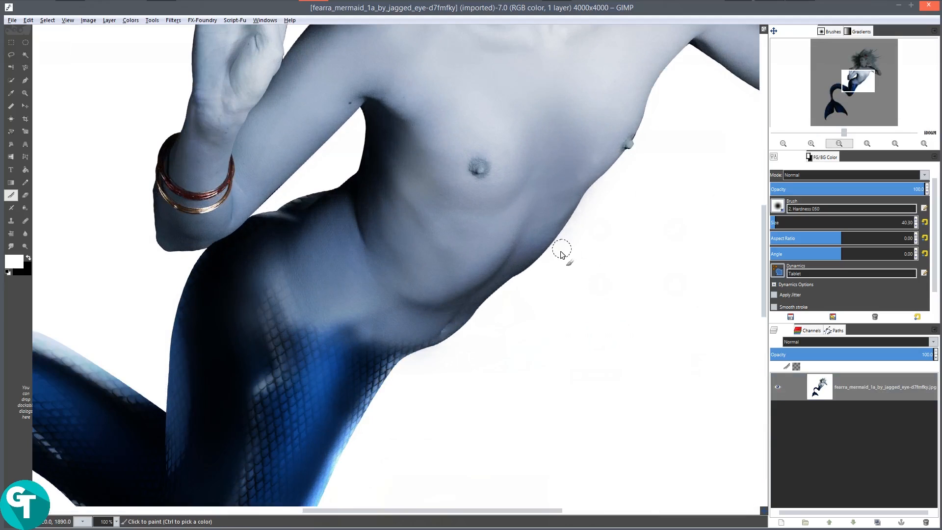
{"action": "left_click_drag", "start_coordinate": [563, 253], "coordinate": [545, 258]}
{"action": "scroll", "coordinate": [576, 267], "scroll_direction": "down", "scroll_amount": 2}
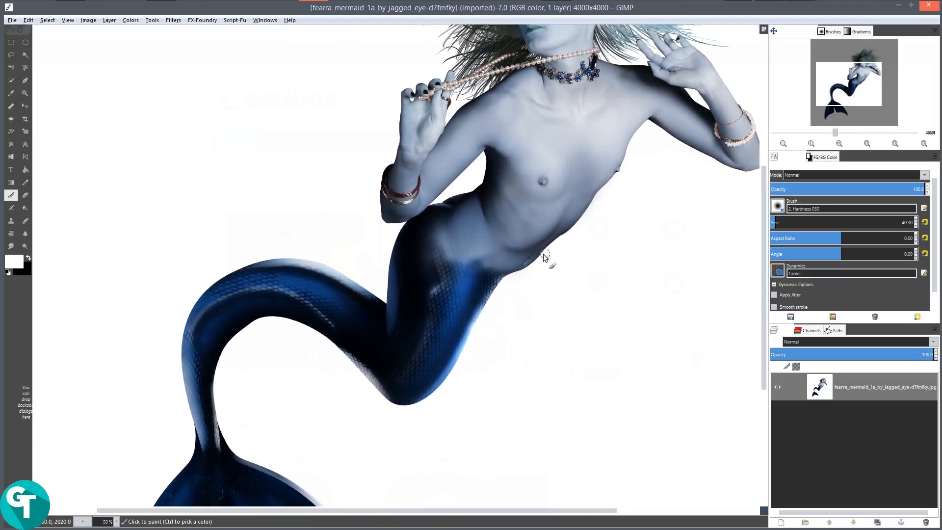
{"action": "scroll", "coordinate": [545, 257], "scroll_direction": "down", "scroll_amount": 2}
{"action": "left_click_drag", "start_coordinate": [528, 312], "coordinate": [500, 328]}
{"action": "scroll", "coordinate": [481, 280], "scroll_direction": "up", "scroll_amount": 2}
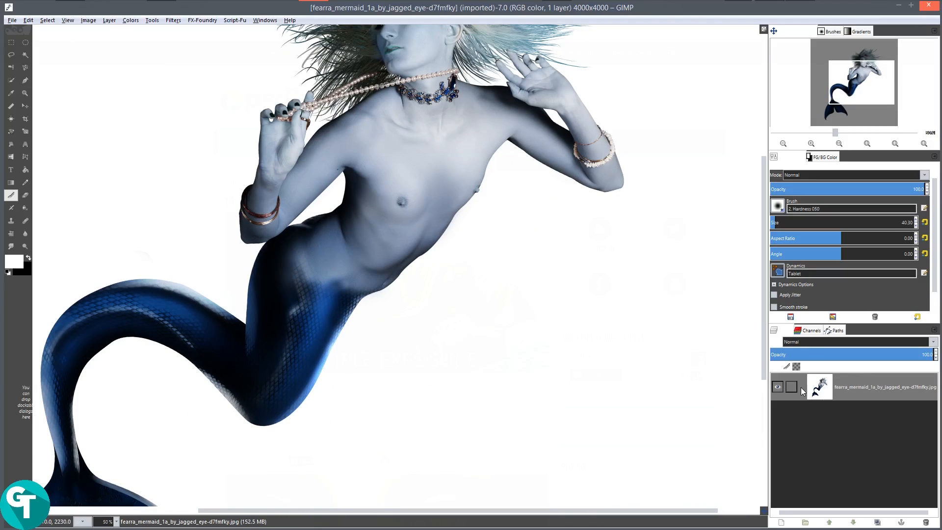
- Add an alpha channel to the mermaid stock layer
{"action": "right_click", "coordinate": [838, 388]}
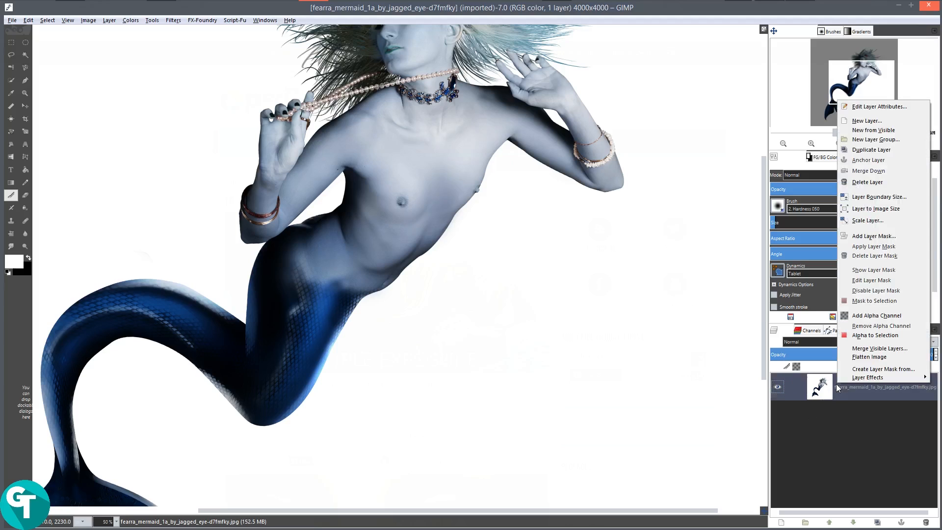
{"action": "left_click", "coordinate": [857, 318]}
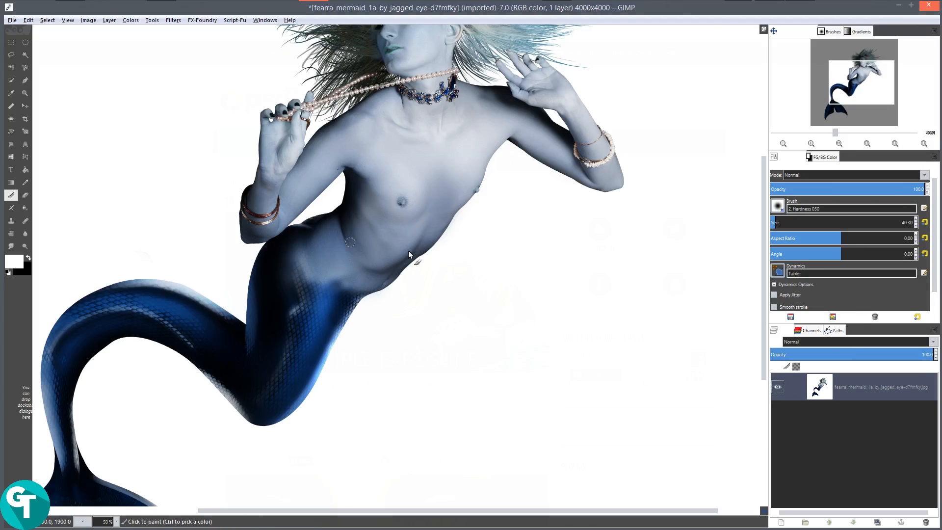
- Activate the Paths tool for tracing around the mermaid
{"action": "scroll", "coordinate": [408, 250], "scroll_direction": "down", "scroll_amount": 3}
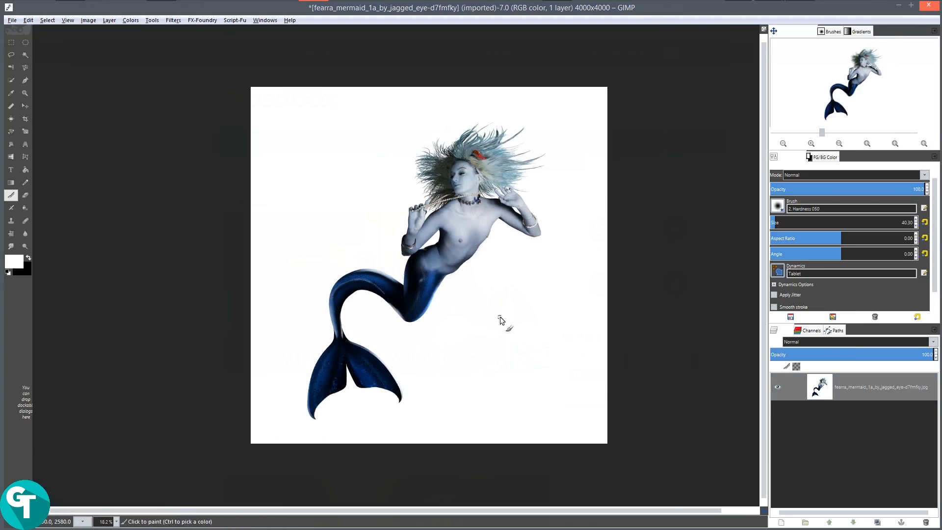
{"action": "scroll", "coordinate": [500, 318], "scroll_direction": "up", "scroll_amount": 2}
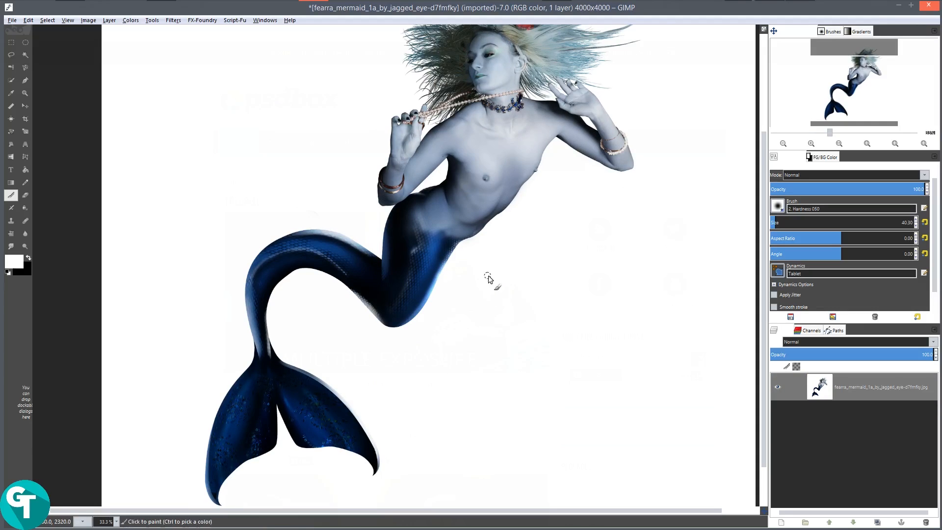
{"action": "key", "text": "b"}
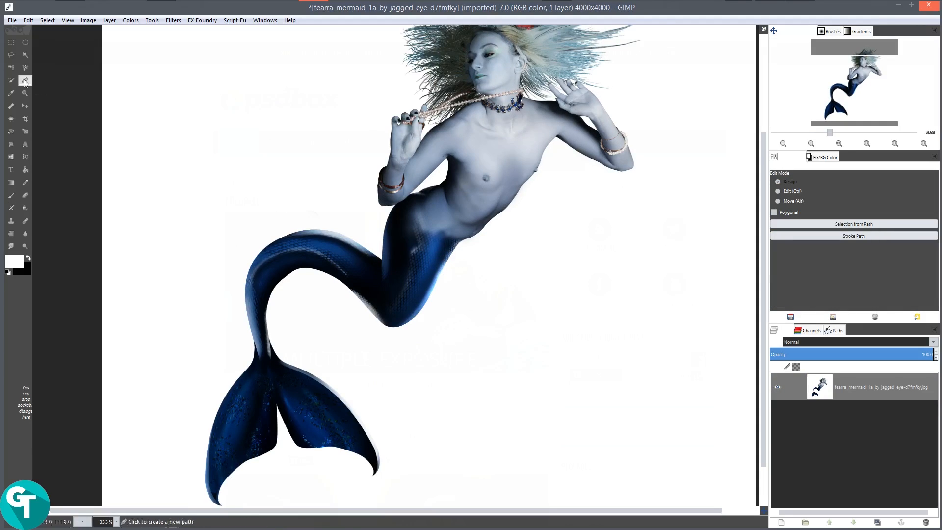
- Examine the outline of the mermaid's tail and fin against the white background
{"action": "scroll", "coordinate": [551, 321], "scroll_direction": "down", "scroll_amount": 1}
{"action": "scroll", "coordinate": [481, 326], "scroll_direction": "up", "scroll_amount": 2}
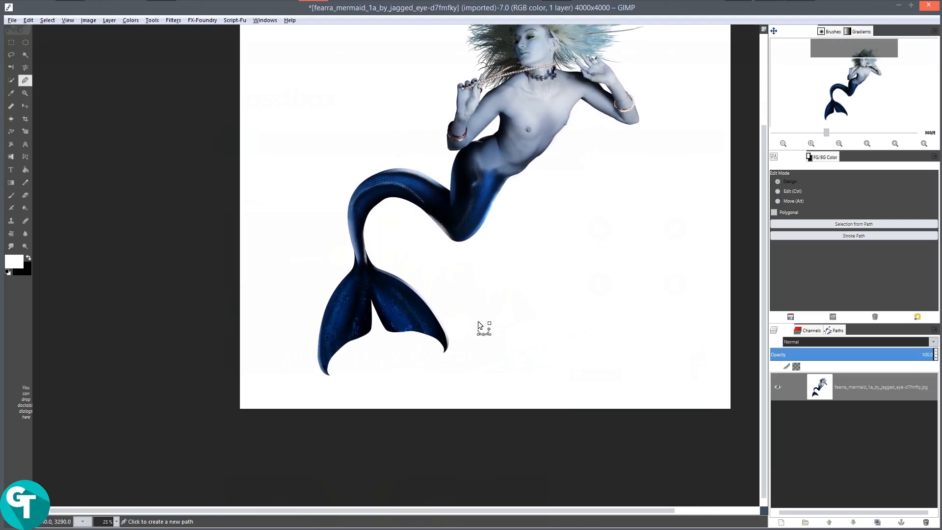
{"action": "scroll", "coordinate": [474, 299], "scroll_direction": "up", "scroll_amount": 2}
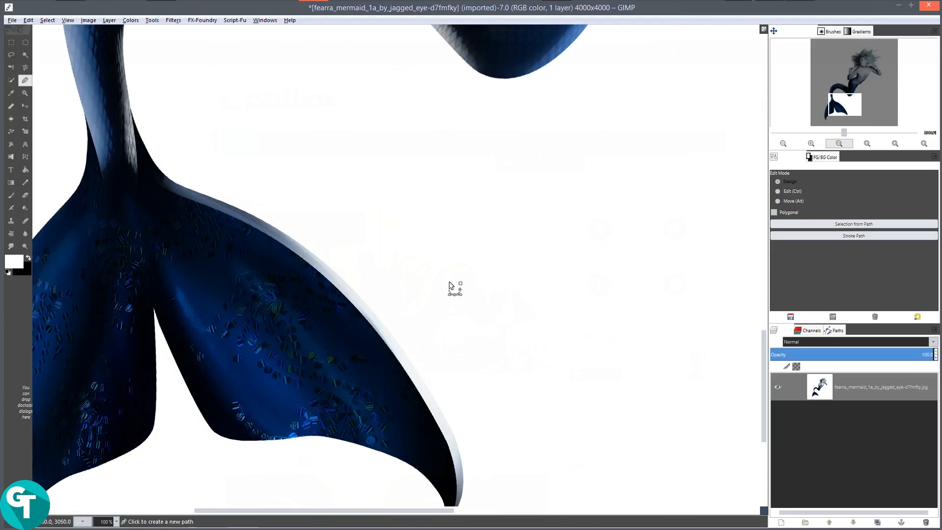
{"action": "left_click_drag", "start_coordinate": [383, 254], "coordinate": [480, 262]}
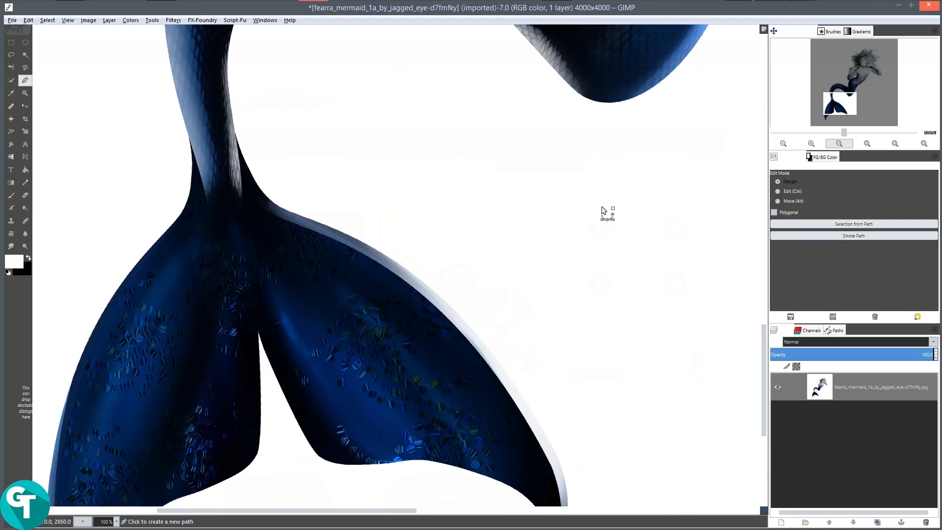
{"action": "scroll", "coordinate": [553, 255], "scroll_direction": "down", "scroll_amount": 4}
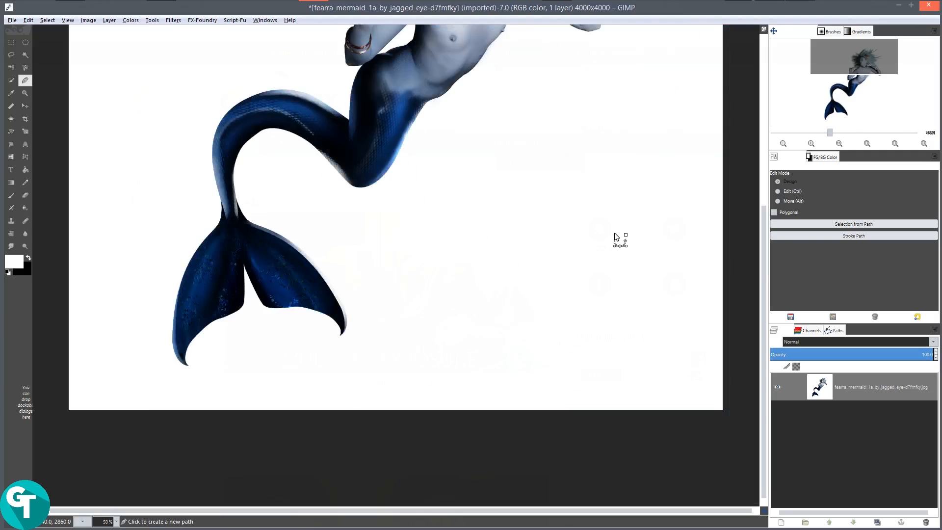
{"action": "scroll", "coordinate": [548, 258], "scroll_direction": "up", "scroll_amount": 2}
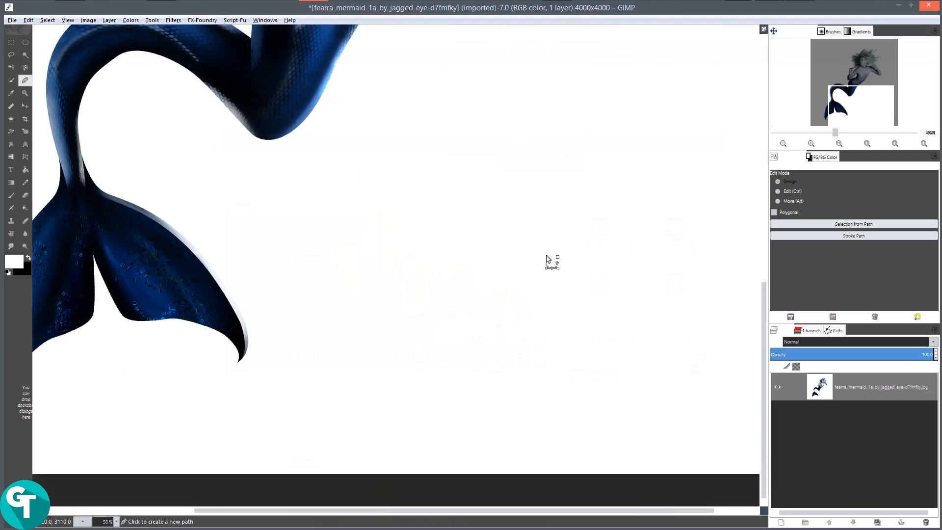
{"action": "key", "text": "ctrl"}
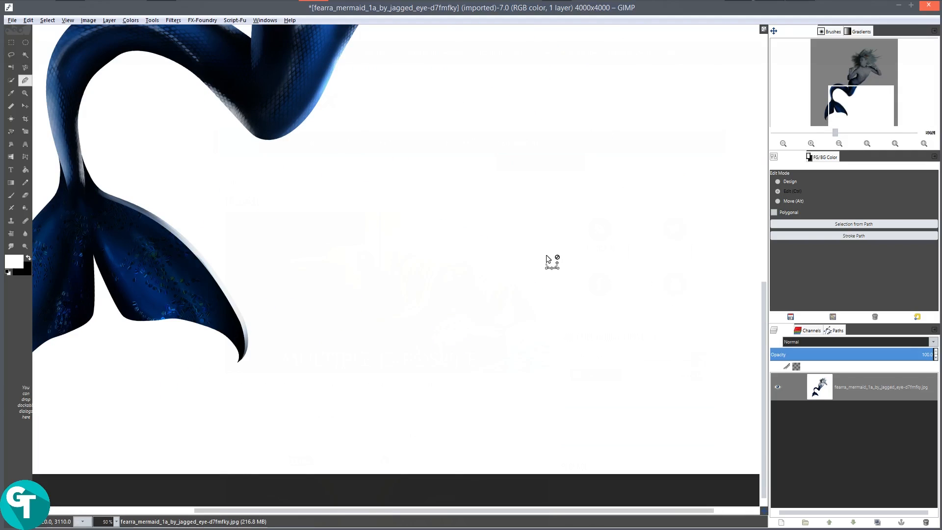
{"action": "key", "text": "ctrl"}
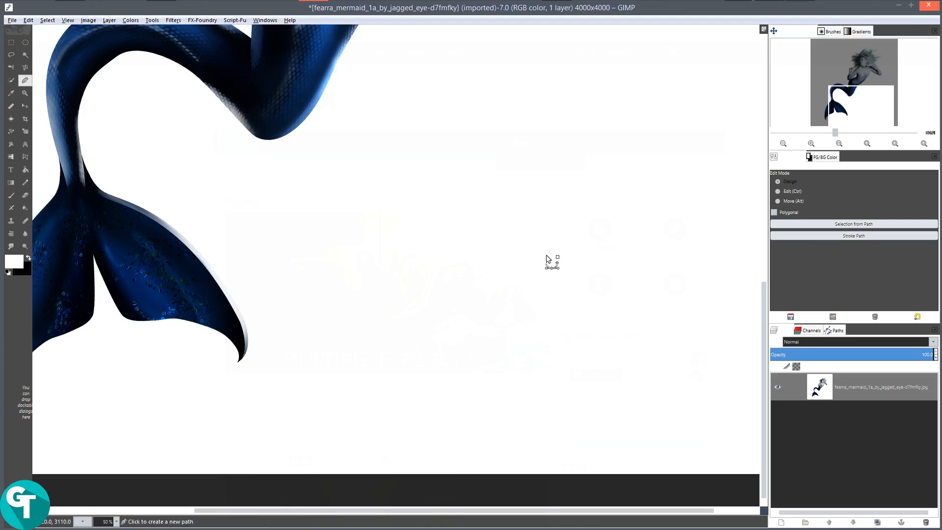
{"action": "scroll", "coordinate": [548, 258], "scroll_direction": "down", "scroll_amount": 2}
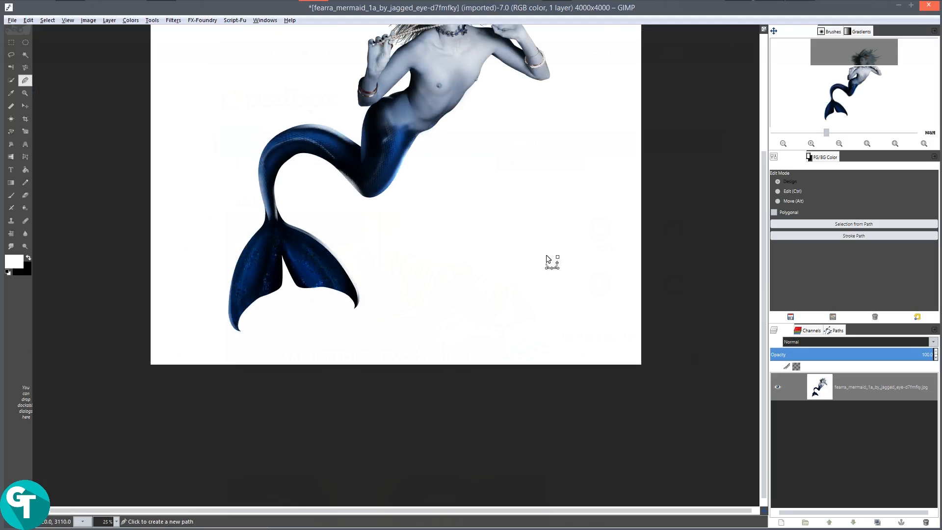
- Examine the whole mermaid figure and then the edges of the torso, waist and upper tail up close
{"action": "scroll", "coordinate": [549, 259], "scroll_direction": "down", "scroll_amount": 3}
{"action": "scroll", "coordinate": [451, 250], "scroll_direction": "up", "scroll_amount": 1}
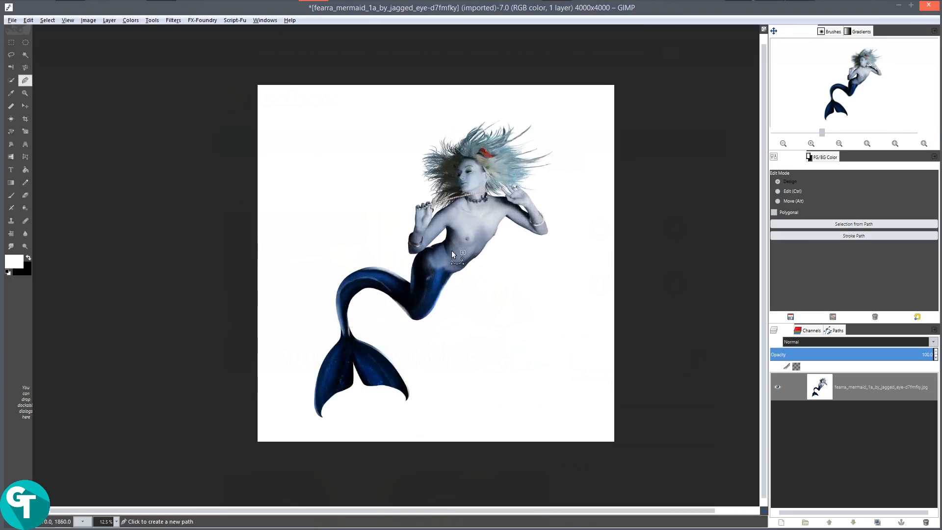
{"action": "scroll", "coordinate": [452, 250], "scroll_direction": "up", "scroll_amount": 3}
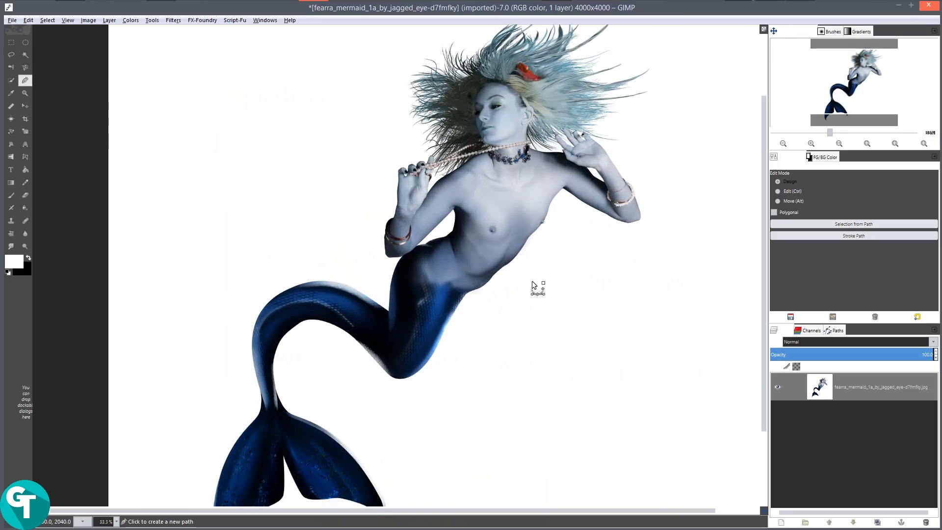
{"action": "scroll", "coordinate": [531, 281], "scroll_direction": "up", "scroll_amount": 2}
{"action": "scroll", "coordinate": [440, 257], "scroll_direction": "up", "scroll_amount": 2}
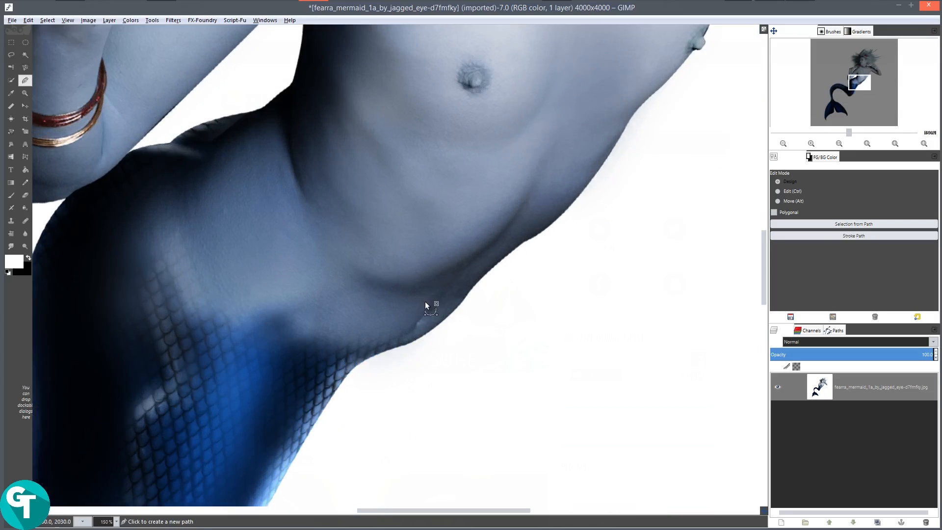
{"action": "scroll", "coordinate": [435, 291], "scroll_direction": "down", "scroll_amount": 3}
{"action": "scroll", "coordinate": [435, 290], "scroll_direction": "up", "scroll_amount": 3}
{"action": "scroll", "coordinate": [448, 330], "scroll_direction": "down", "scroll_amount": 2}
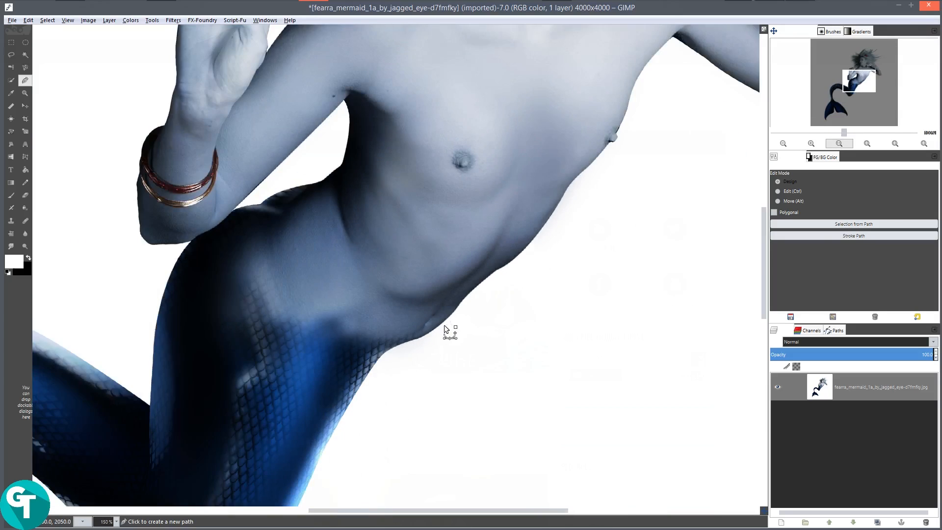
{"action": "left_click_drag", "start_coordinate": [487, 263], "coordinate": [532, 150]}
{"action": "left_click_drag", "start_coordinate": [452, 291], "coordinate": [511, 242]}
{"action": "scroll", "coordinate": [312, 275], "scroll_direction": "up", "scroll_amount": 2}
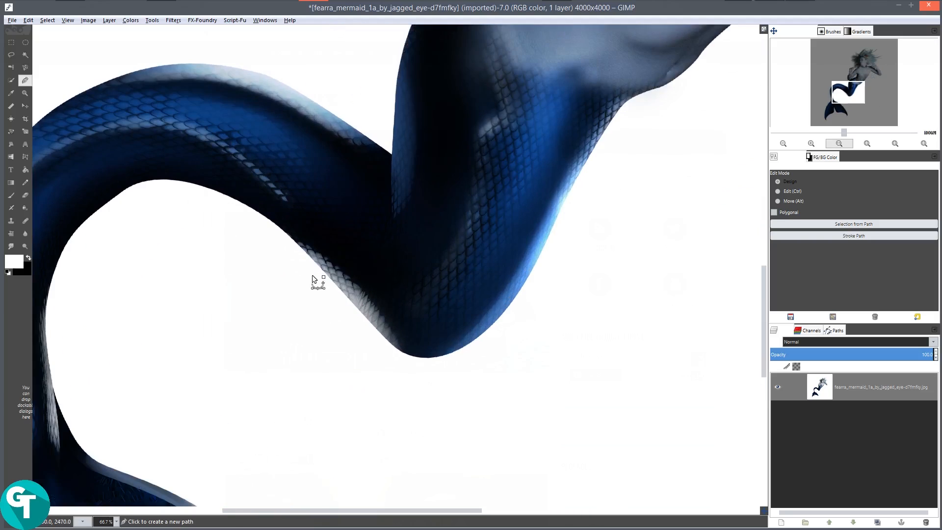
- Start a path of anchors along the inner curve of the mermaid's tail, and undo the last anchor
{"action": "left_click_drag", "start_coordinate": [312, 275], "coordinate": [382, 269]}
{"action": "scroll", "coordinate": [374, 250], "scroll_direction": "up", "scroll_amount": 2}
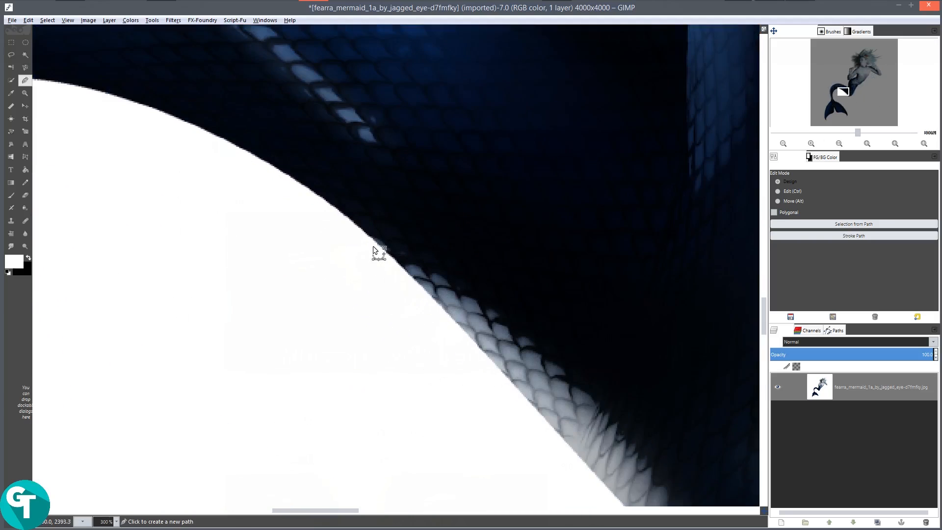
{"action": "left_click", "coordinate": [351, 218]}
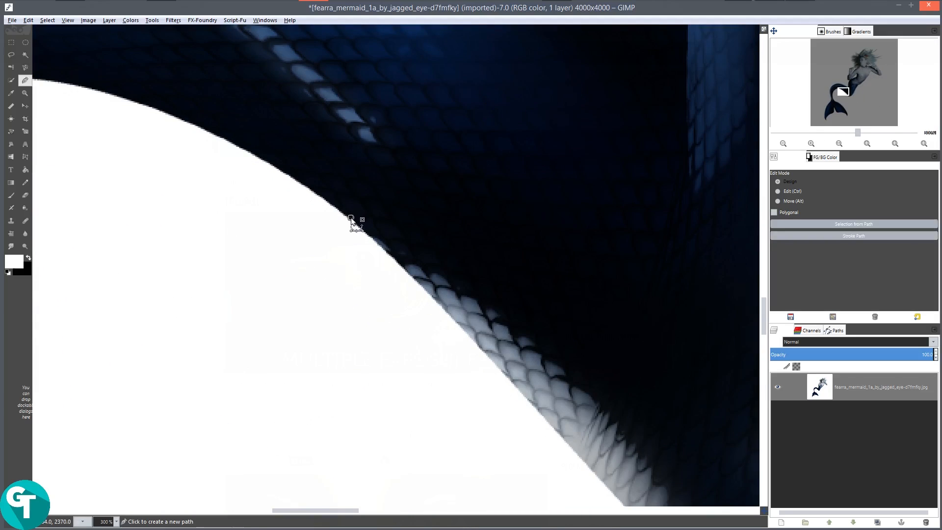
{"action": "left_click", "coordinate": [398, 262]}
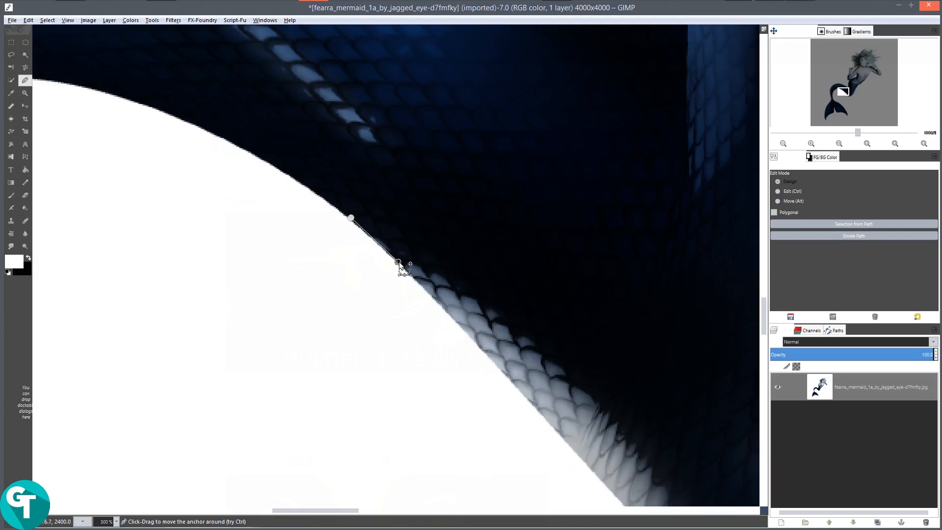
{"action": "left_click", "coordinate": [453, 320]}
{"action": "left_click_drag", "start_coordinate": [528, 385], "coordinate": [305, 183]}
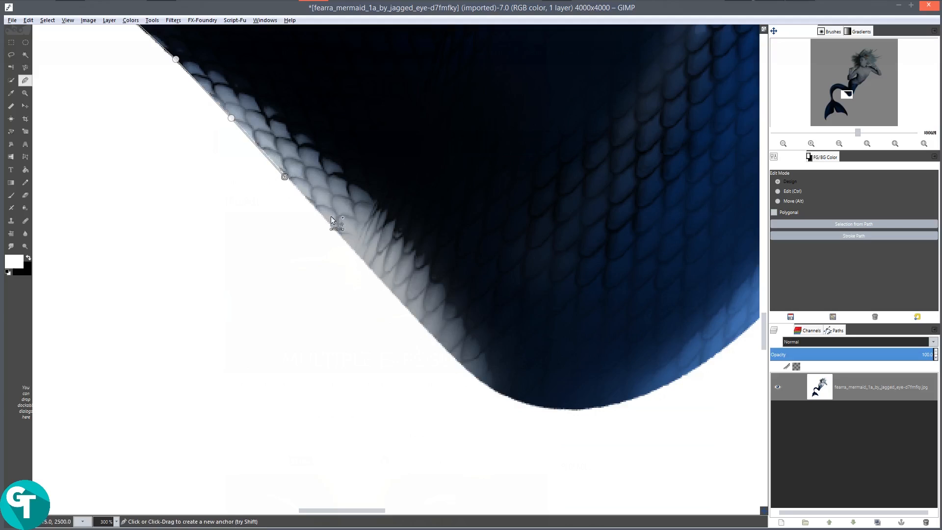
{"action": "key", "text": "ctrl+z"}
- Look through the Mermaid Assets folder in the Open Image dialog, previewing its fish, bubble and water files
{"action": "scroll", "coordinate": [300, 246], "scroll_direction": "down", "scroll_amount": 6}
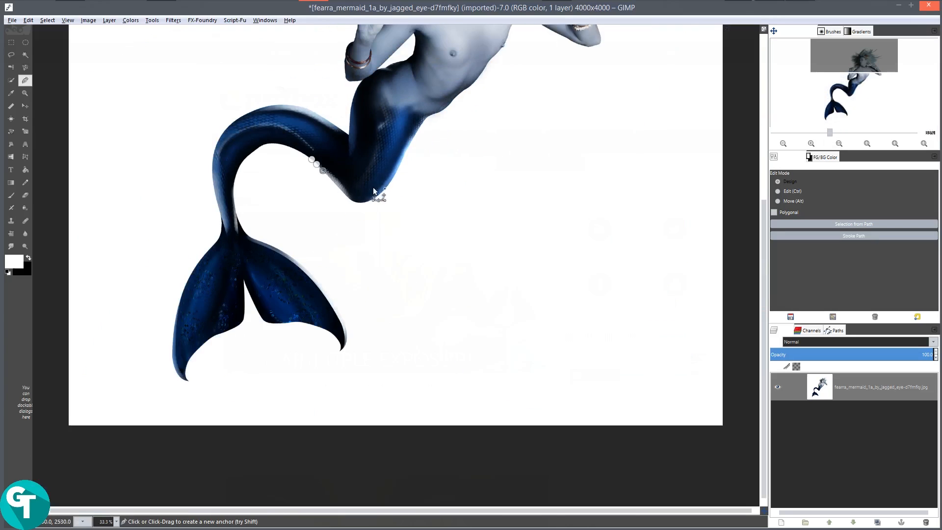
{"action": "scroll", "coordinate": [374, 191], "scroll_direction": "down", "scroll_amount": 2}
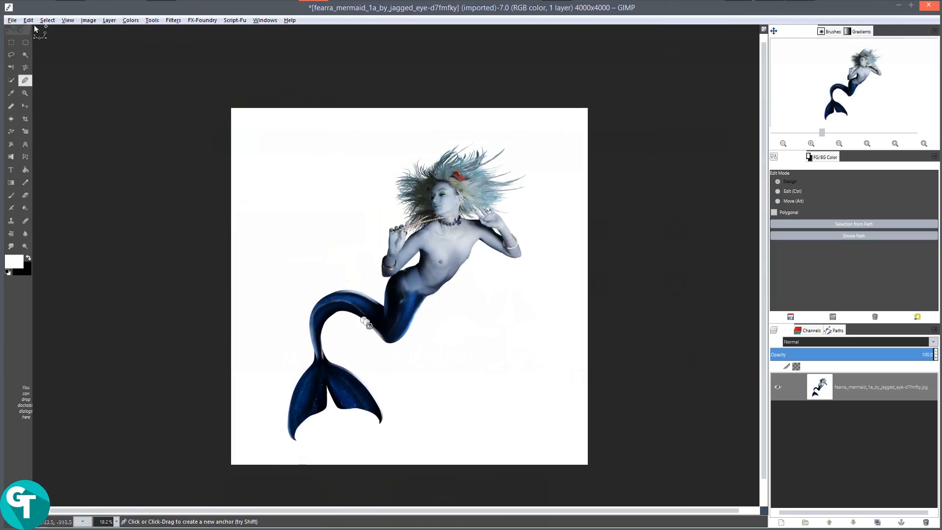
{"action": "left_click", "coordinate": [11, 21]}
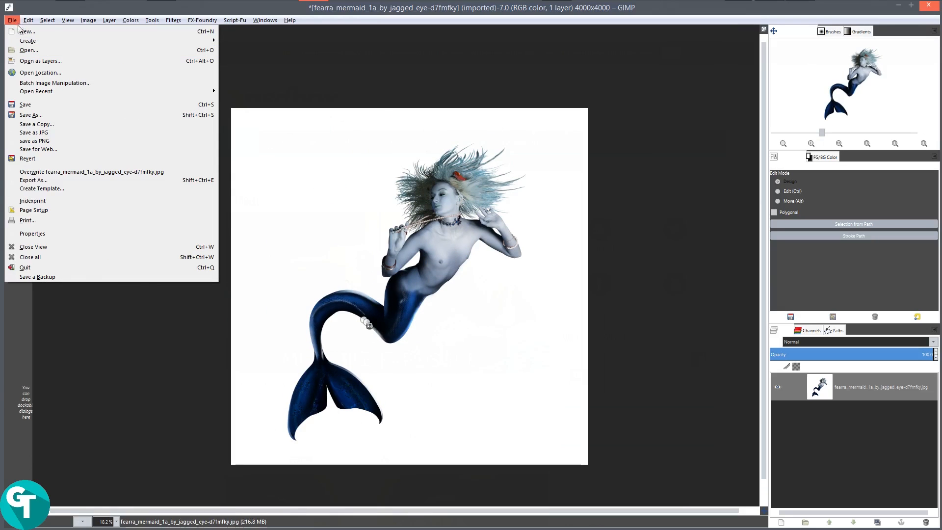
{"action": "left_click", "coordinate": [42, 49]}
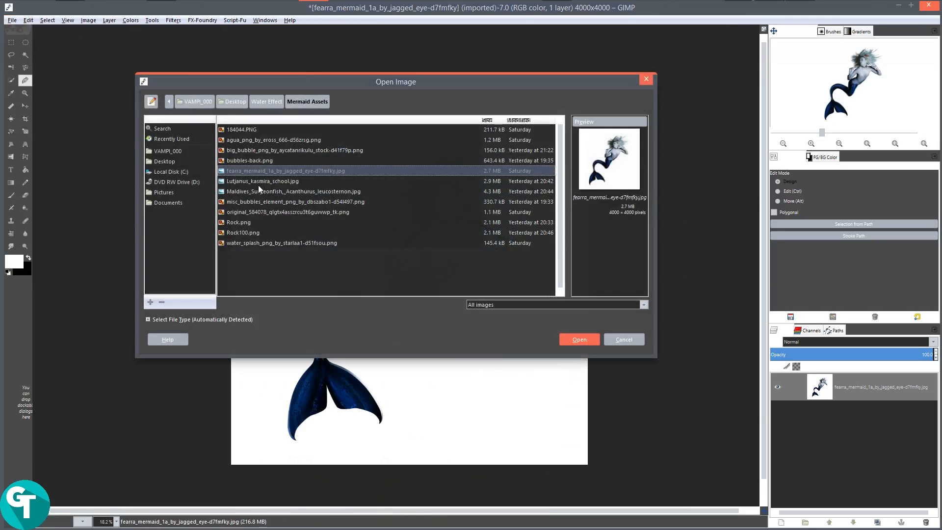
{"action": "left_click", "coordinate": [258, 183]}
{"action": "left_click", "coordinate": [263, 191]}
{"action": "left_click", "coordinate": [257, 201]}
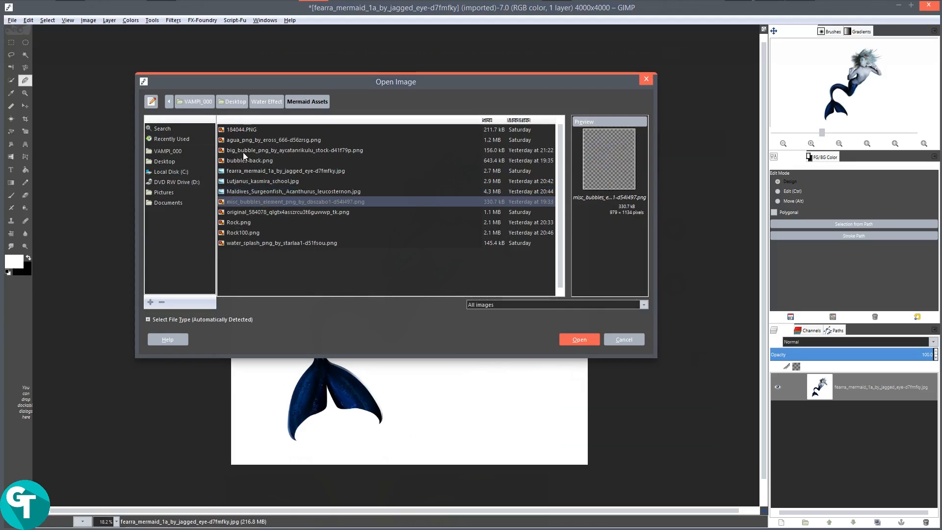
{"action": "left_click", "coordinate": [244, 140]}
{"action": "left_click", "coordinate": [237, 126]}
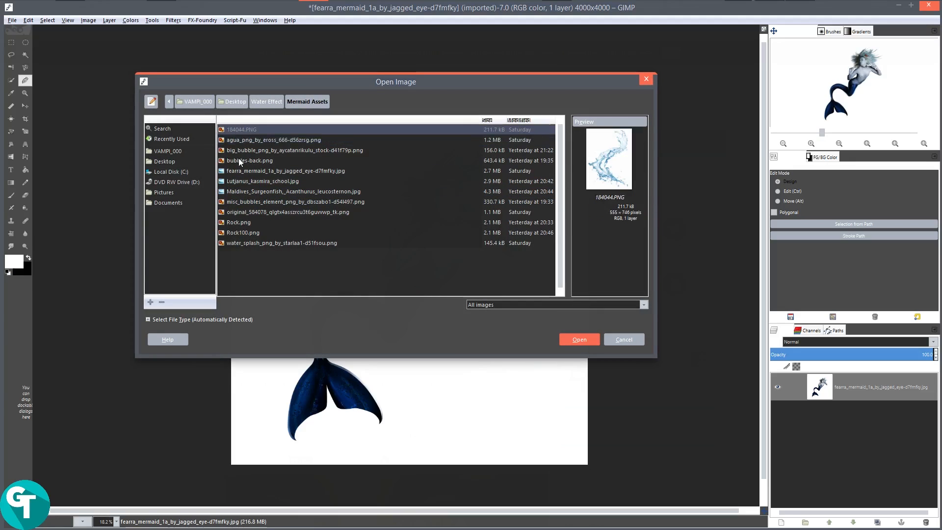
{"action": "left_click", "coordinate": [240, 153]}
- Browse from Pictures through Image Manip. Assets to the inner Underwater-PSD-Box-2014 folder
{"action": "left_click", "coordinate": [165, 192]}
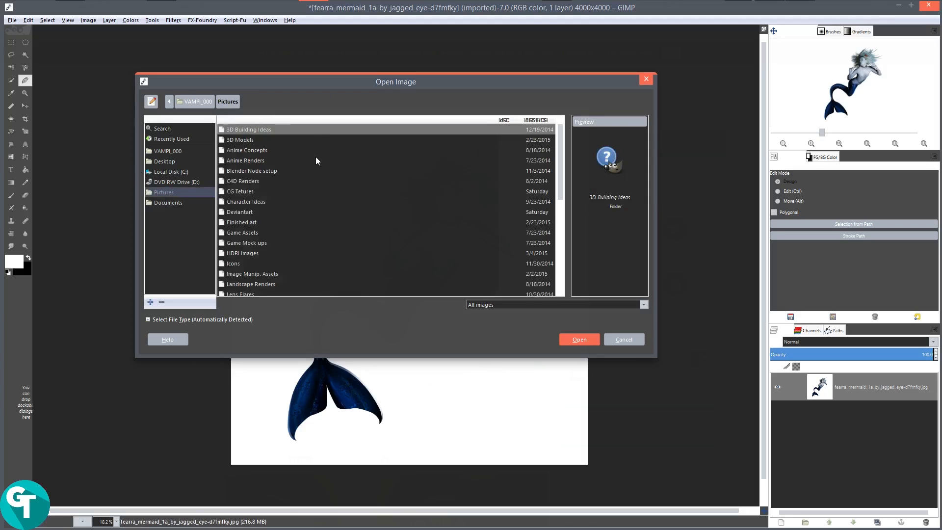
{"action": "scroll", "coordinate": [315, 160], "scroll_direction": "down", "scroll_amount": 3}
{"action": "scroll", "coordinate": [263, 189], "scroll_direction": "down", "scroll_amount": 3}
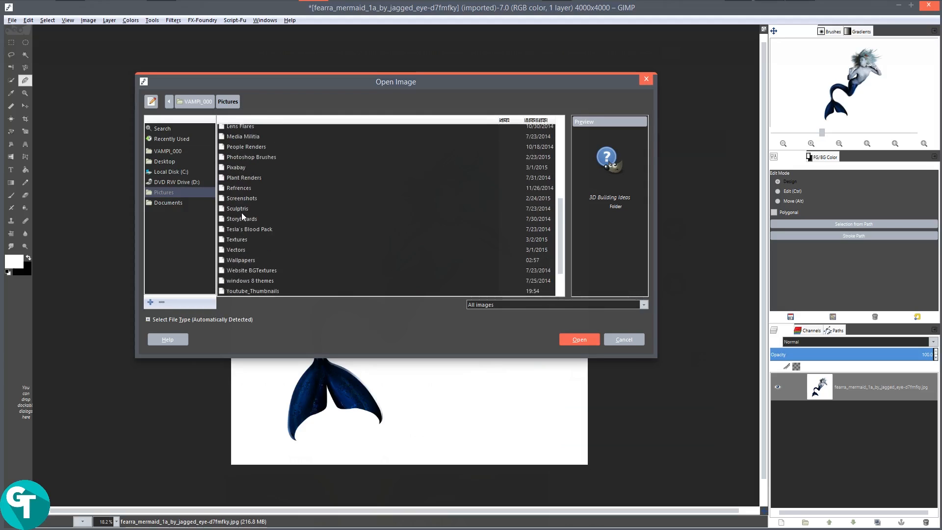
{"action": "scroll", "coordinate": [260, 170], "scroll_direction": "up", "scroll_amount": 1}
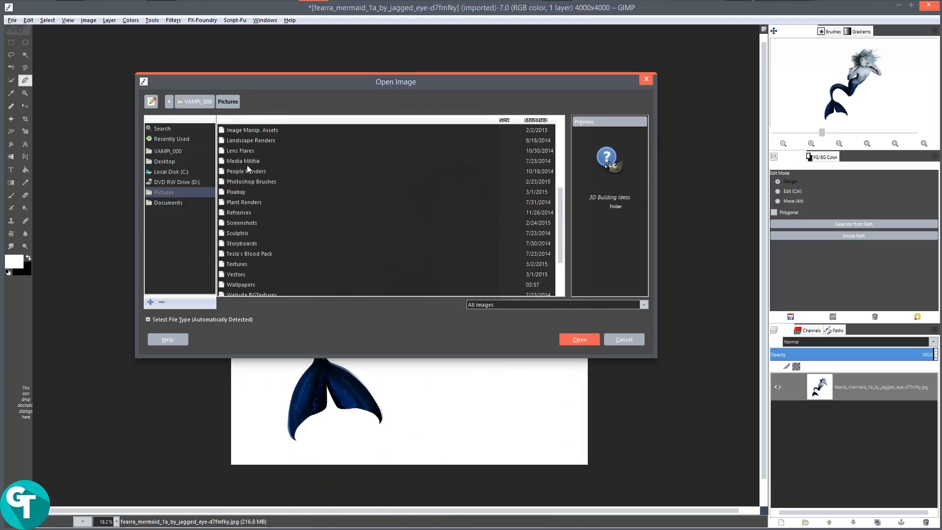
{"action": "double_click", "coordinate": [240, 129]}
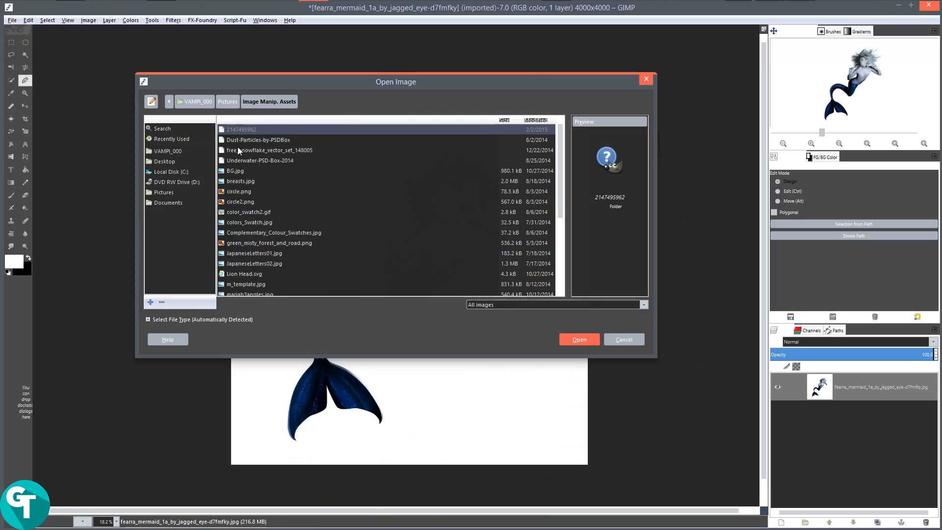
{"action": "double_click", "coordinate": [260, 160]}
{"action": "double_click", "coordinate": [265, 133]}
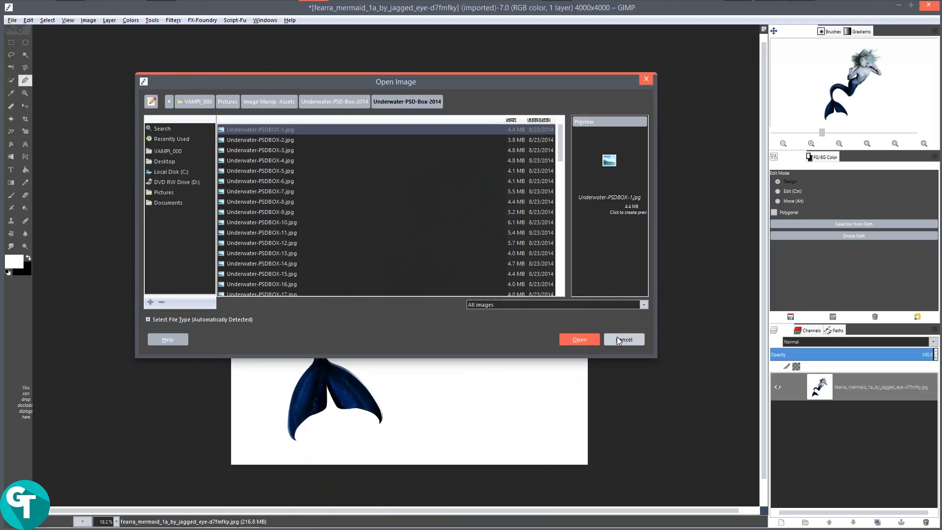
- Preview several of the underwater photos and open Underwater-PSDBOX-5.jpg as a separate image
{"action": "left_click", "coordinate": [269, 151]}
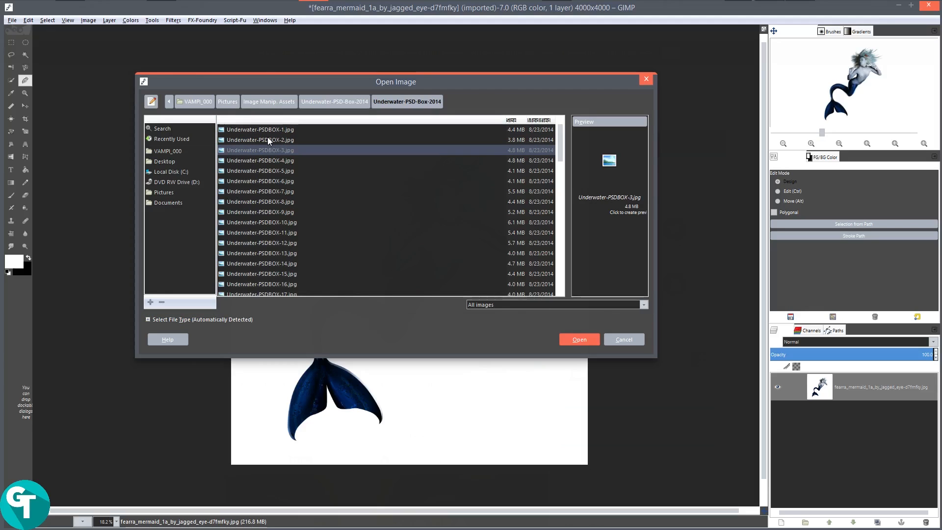
{"action": "left_click", "coordinate": [274, 165]}
{"action": "left_click", "coordinate": [290, 172]}
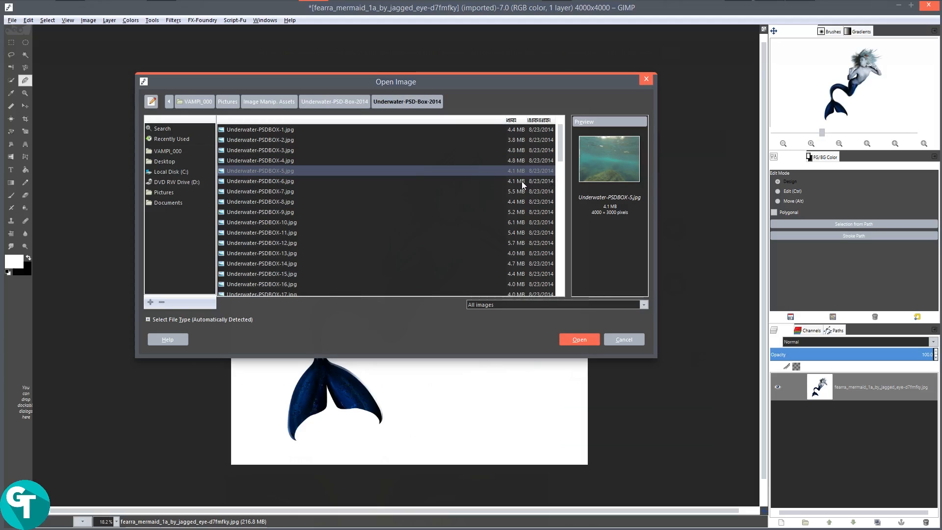
{"action": "left_click", "coordinate": [273, 179]}
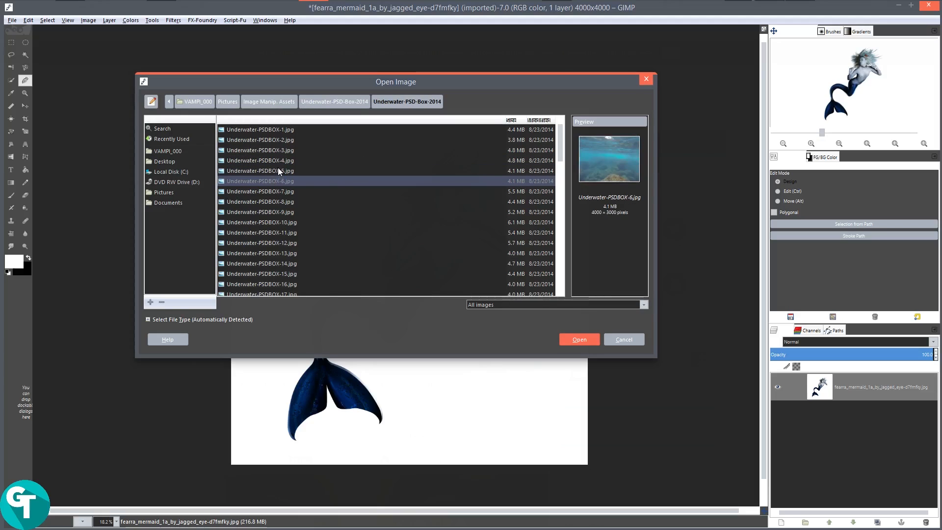
{"action": "left_click", "coordinate": [276, 189]}
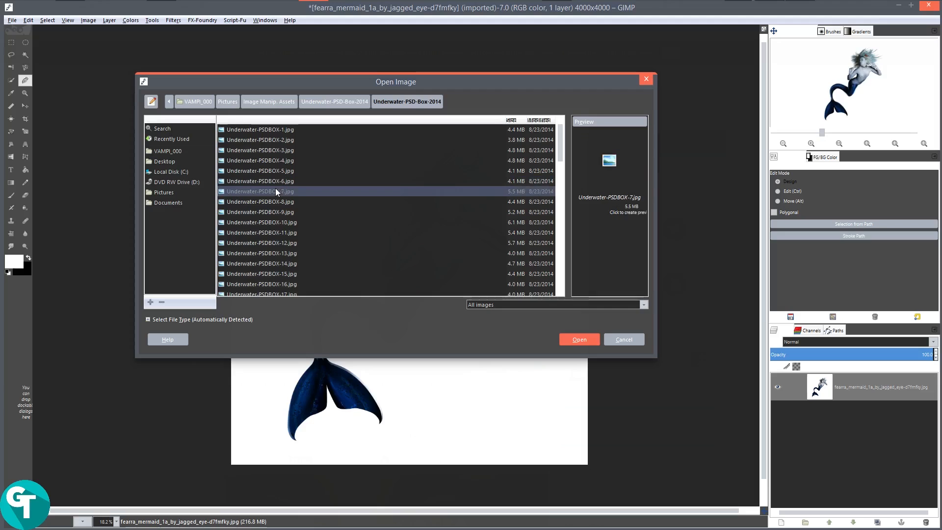
{"action": "left_click", "coordinate": [627, 148]}
{"action": "left_click", "coordinate": [381, 170]}
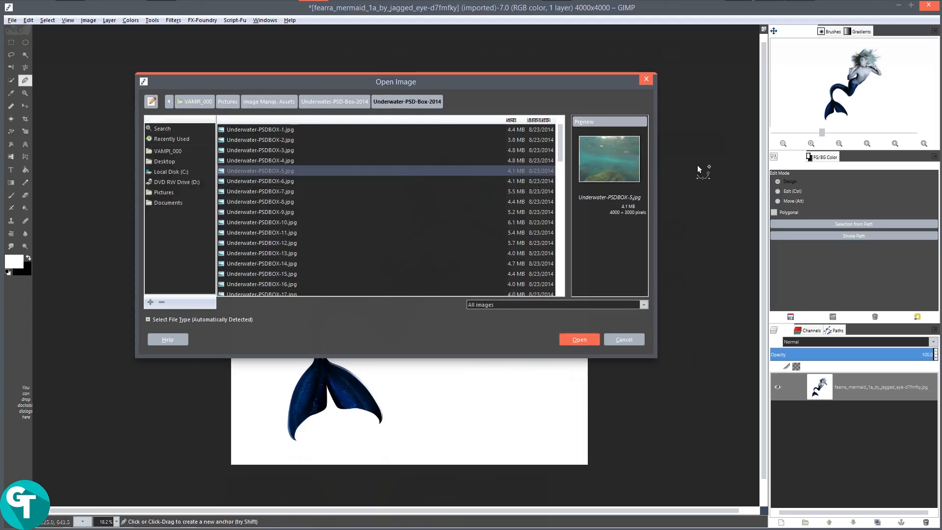
{"action": "left_click", "coordinate": [580, 337]}
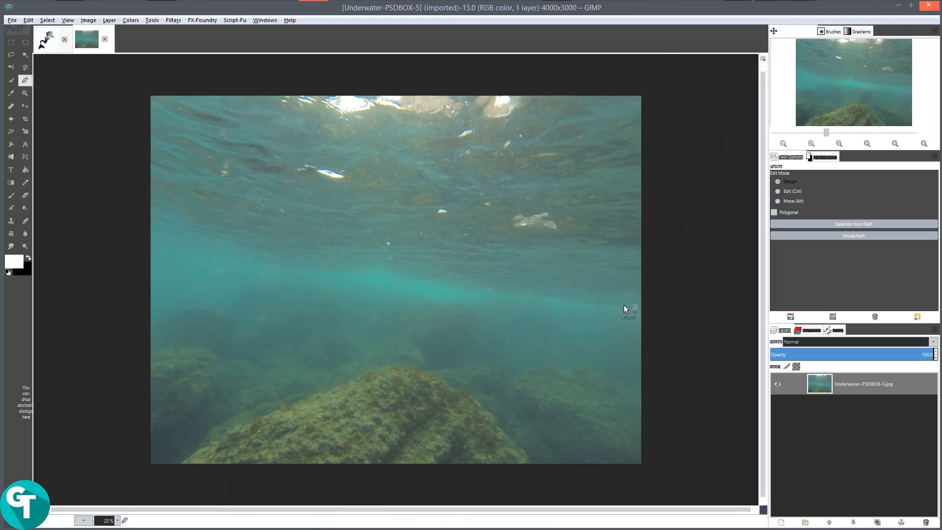
{"action": "left_click", "coordinate": [671, 290]}
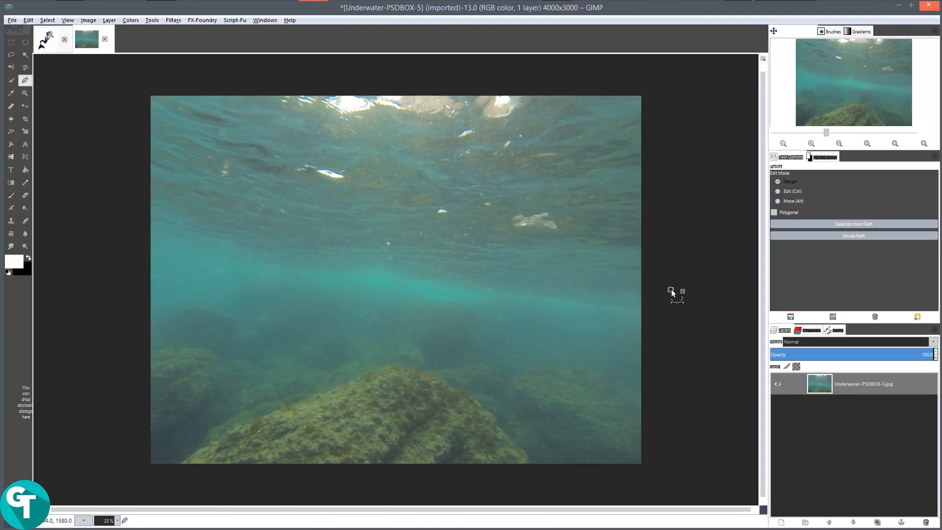
{"action": "left_click", "coordinate": [813, 383]}
{"action": "key", "text": "ctrl+z"}
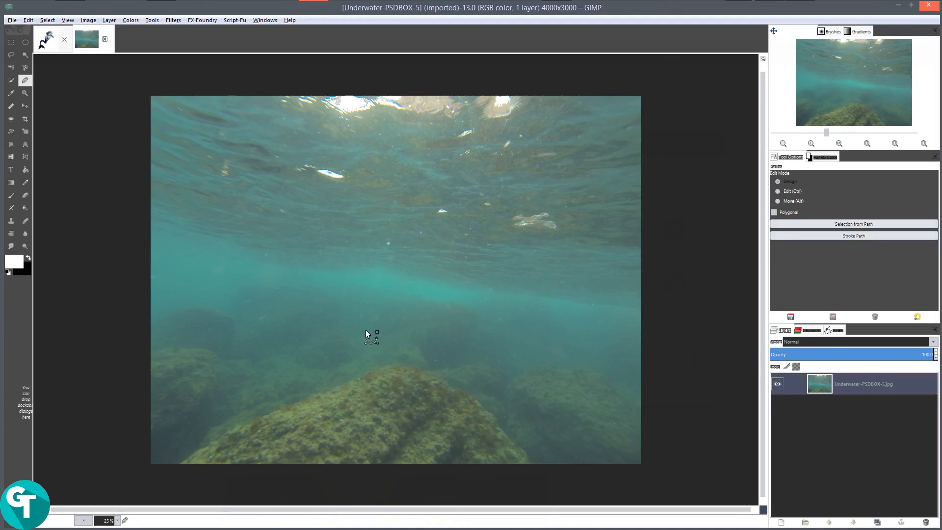
- Select the entire underwater photo and copy it
{"action": "key", "text": "ctrl+a"}
{"action": "right_click", "coordinate": [377, 293]}
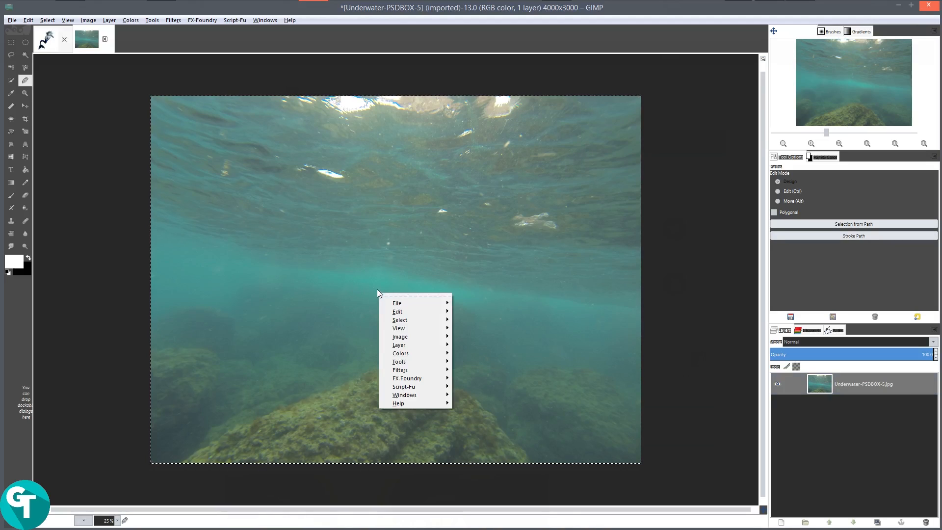
{"action": "mouse_move", "coordinate": [404, 314]}
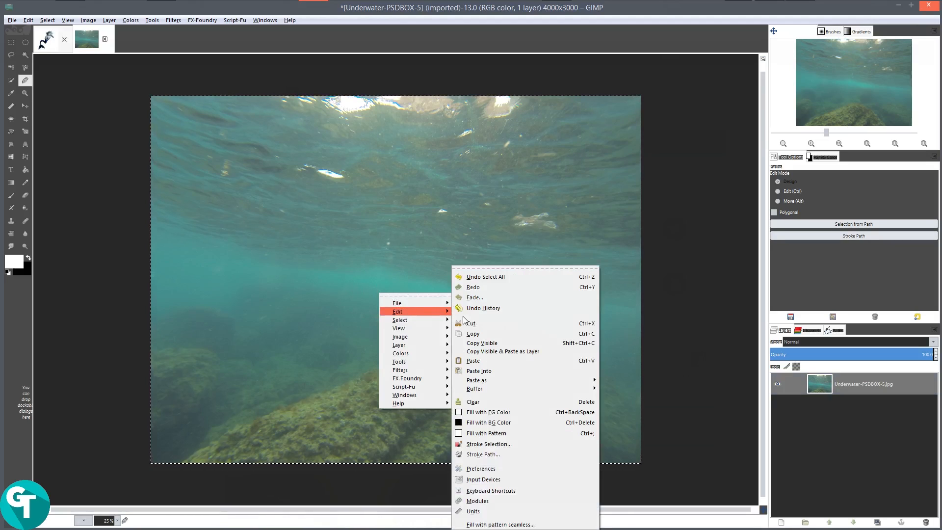
{"action": "left_click", "coordinate": [484, 334]}
- Paste the underwater photo into the mermaid image as a new layer and place it beneath the mermaid layer
{"action": "left_click", "coordinate": [54, 47]}
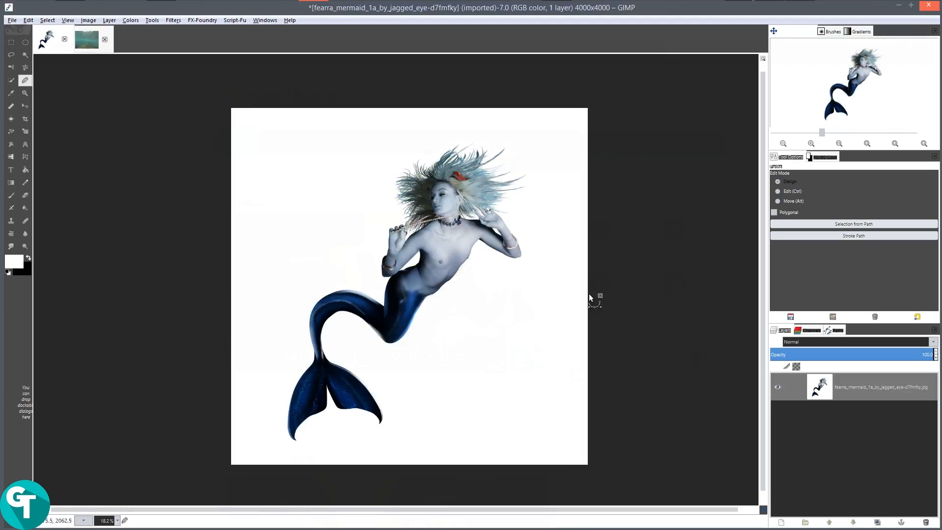
{"action": "right_click", "coordinate": [480, 286]}
{"action": "mouse_move", "coordinate": [523, 302]}
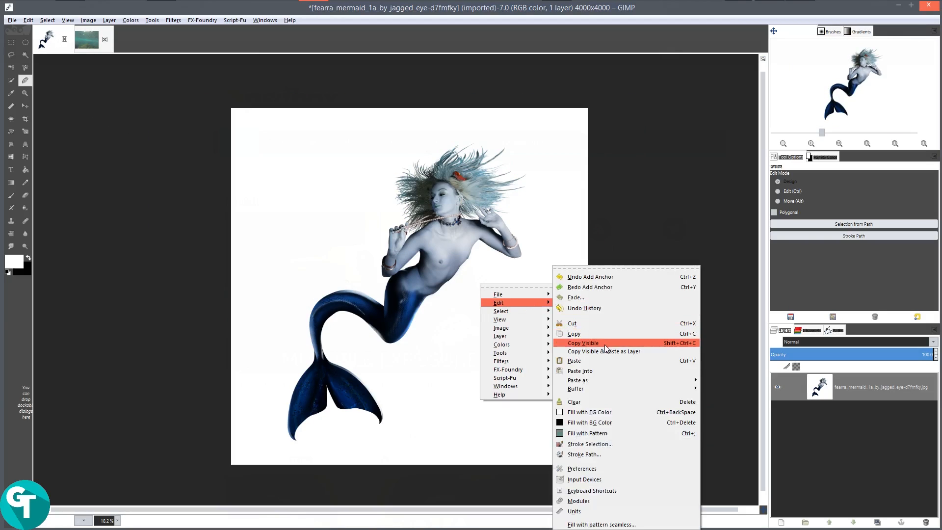
{"action": "left_click", "coordinate": [600, 362]}
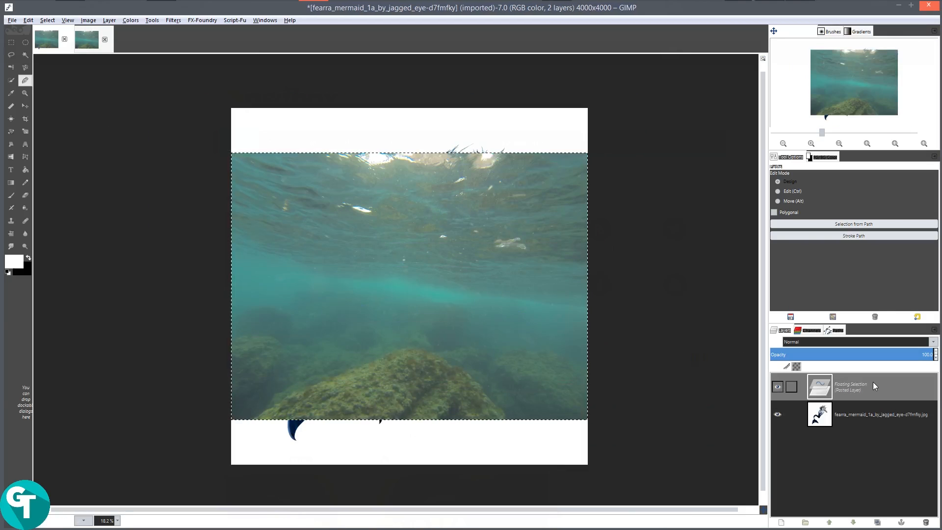
{"action": "left_click", "coordinate": [782, 524]}
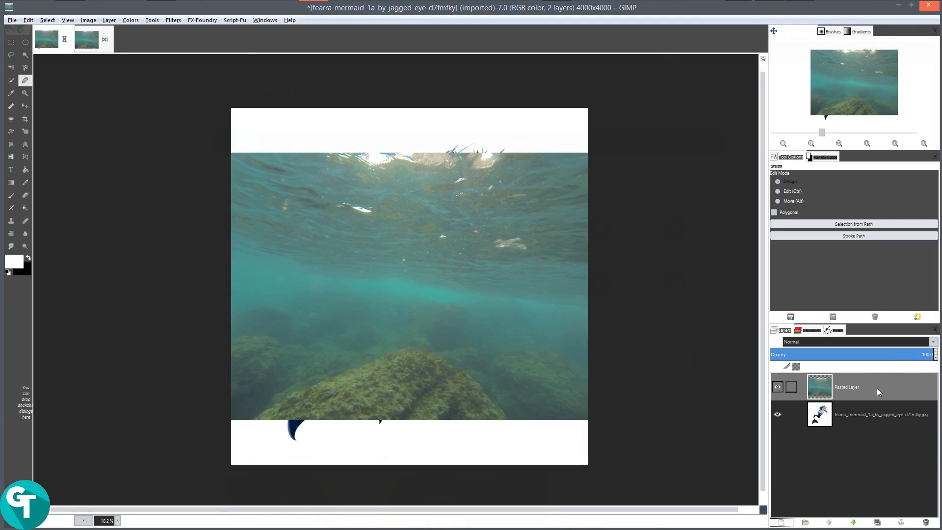
{"action": "left_click_drag", "start_coordinate": [877, 388], "coordinate": [857, 437]}
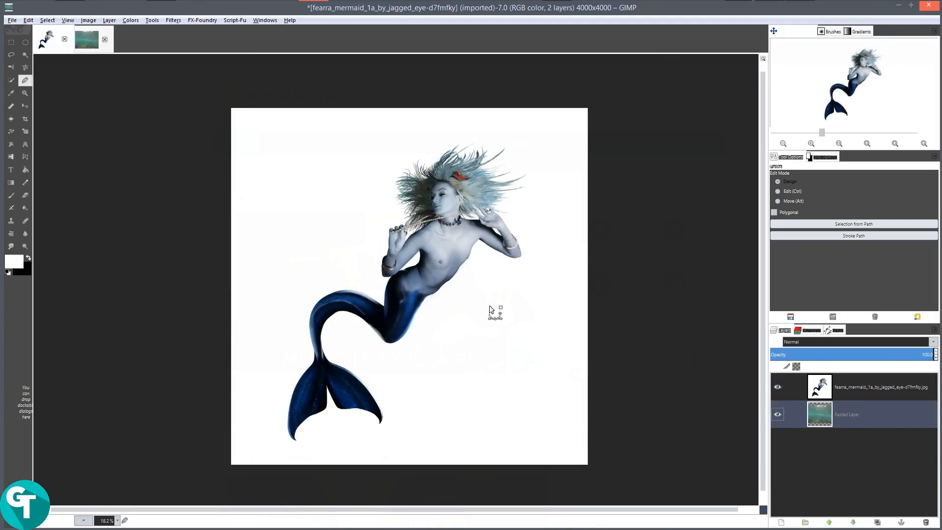
- Hide the mermaid layer and scale the pasted underwater photo non-proportionally to about 4000 × 4089 pixels so it covers the whole canvas
{"action": "left_click", "coordinate": [777, 387]}
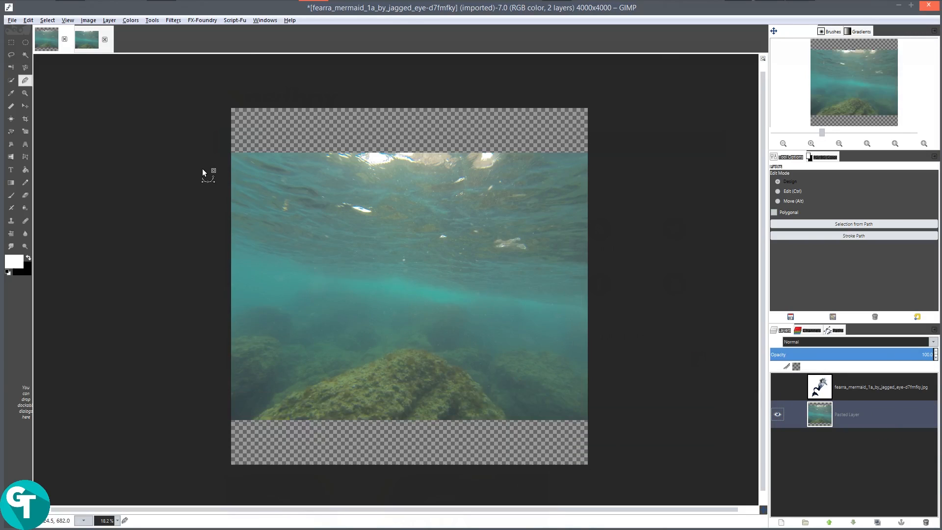
{"action": "key", "text": "shift+s"}
{"action": "left_click", "coordinate": [371, 220]}
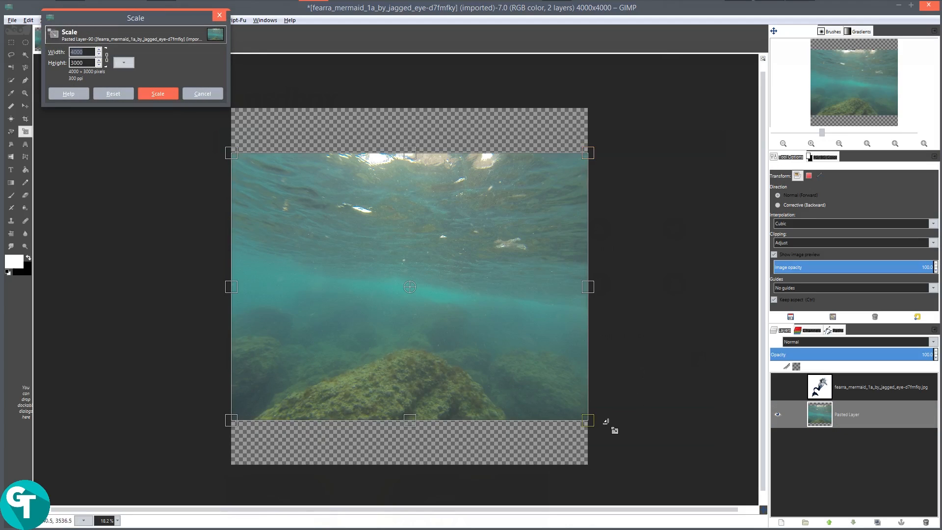
{"action": "left_click_drag", "start_coordinate": [591, 427], "coordinate": [620, 445]}
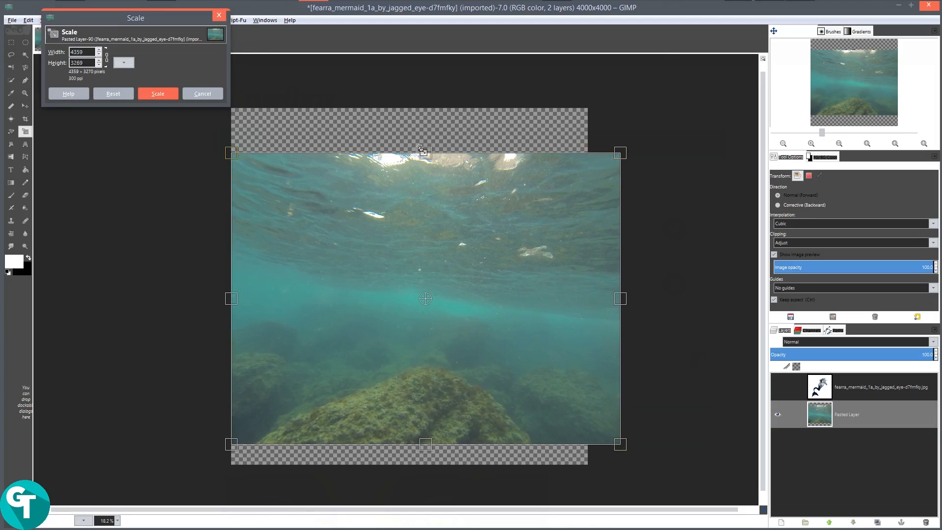
{"action": "left_click_drag", "start_coordinate": [426, 116], "coordinate": [425, 64]}
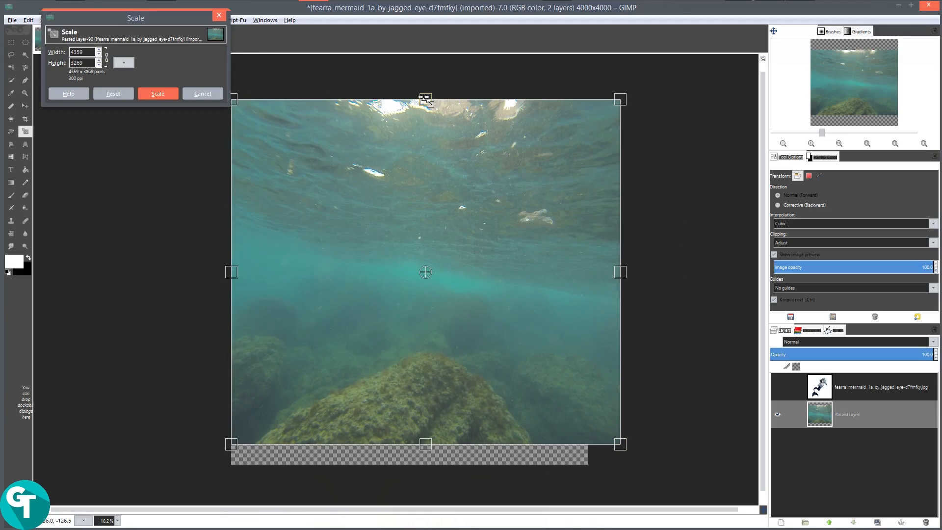
{"action": "mouse_move", "coordinate": [427, 445]}
{"action": "left_mouse_down"}
{"action": "mouse_move", "coordinate": [425, 478]}
{"action": "mouse_move", "coordinate": [425, 464]}
{"action": "left_mouse_up"}
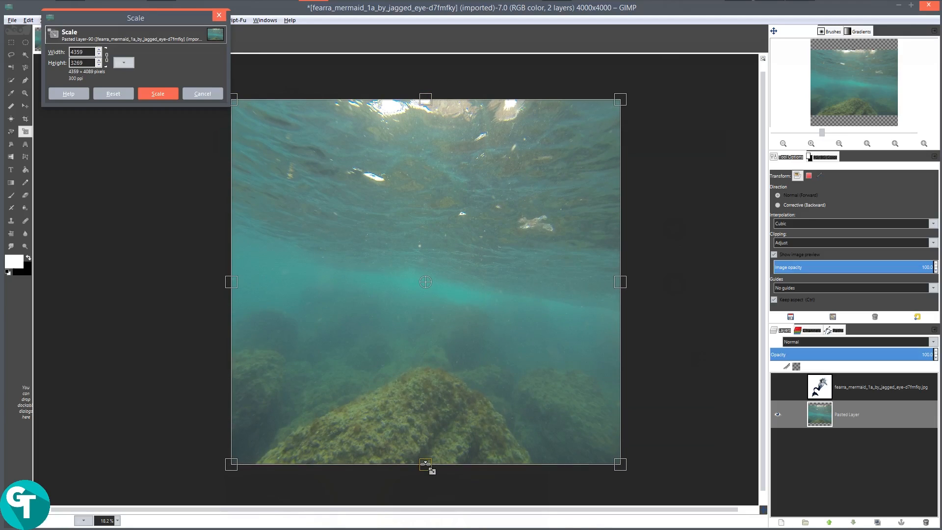
{"action": "left_click_drag", "start_coordinate": [622, 284], "coordinate": [590, 291]}
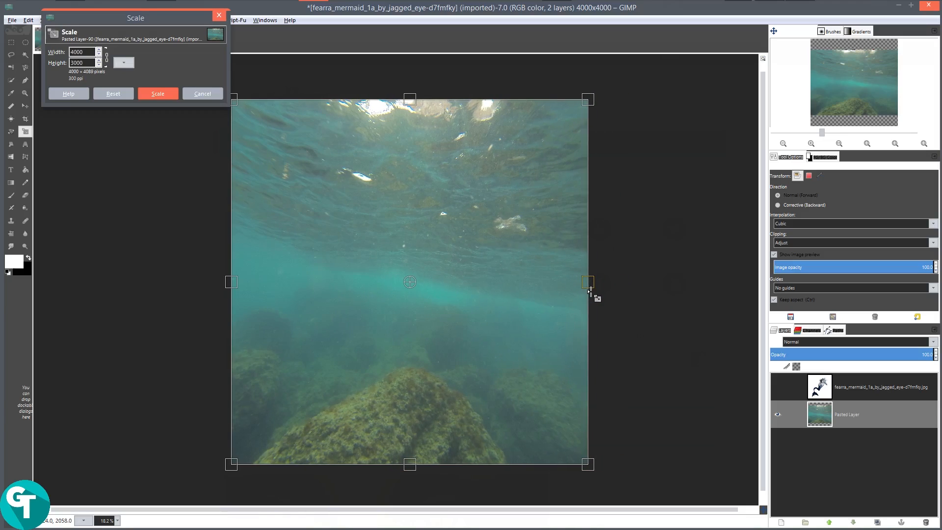
{"action": "left_click", "coordinate": [158, 94]}
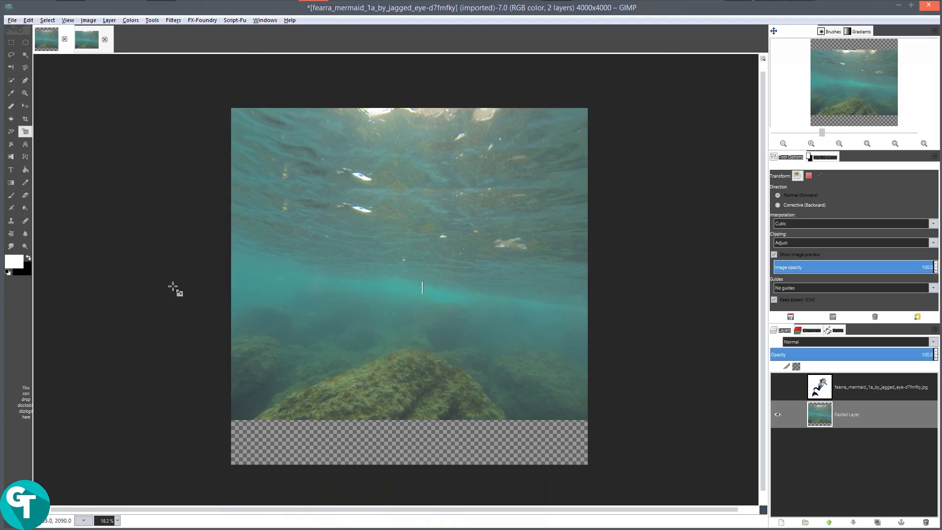
{"action": "left_click", "coordinate": [432, 352]}
{"action": "left_click_drag", "start_coordinate": [415, 469], "coordinate": [414, 472]}
{"action": "left_click", "coordinate": [171, 96]}
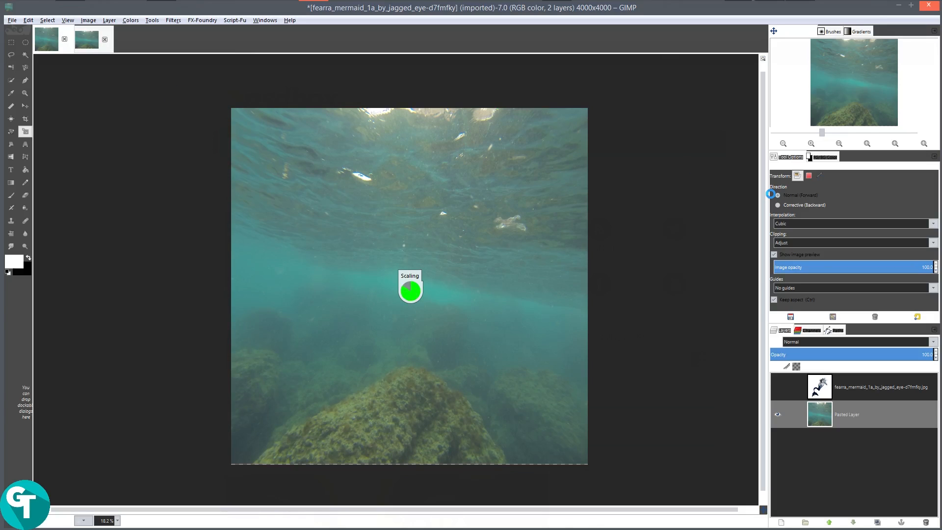
- Show the mermaid layer again and set its blend mode to Multiply
{"action": "left_click", "coordinate": [785, 386]}
{"action": "left_click", "coordinate": [844, 382]}
{"action": "right_click", "coordinate": [868, 378]}
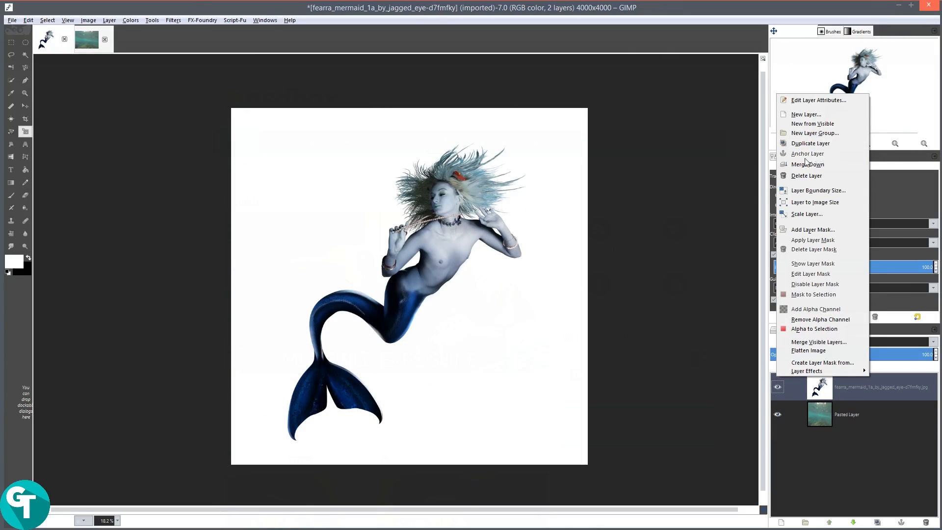
{"action": "left_click", "coordinate": [888, 393]}
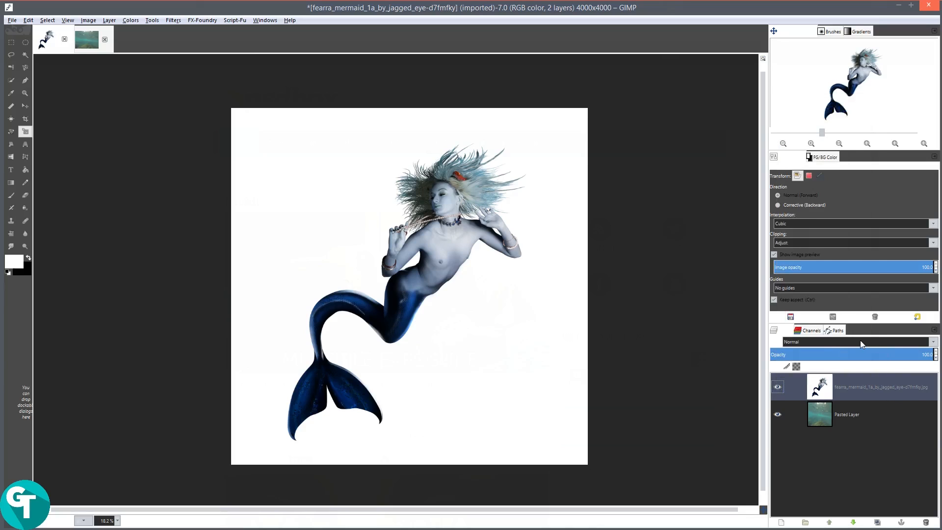
{"action": "left_click", "coordinate": [861, 341]}
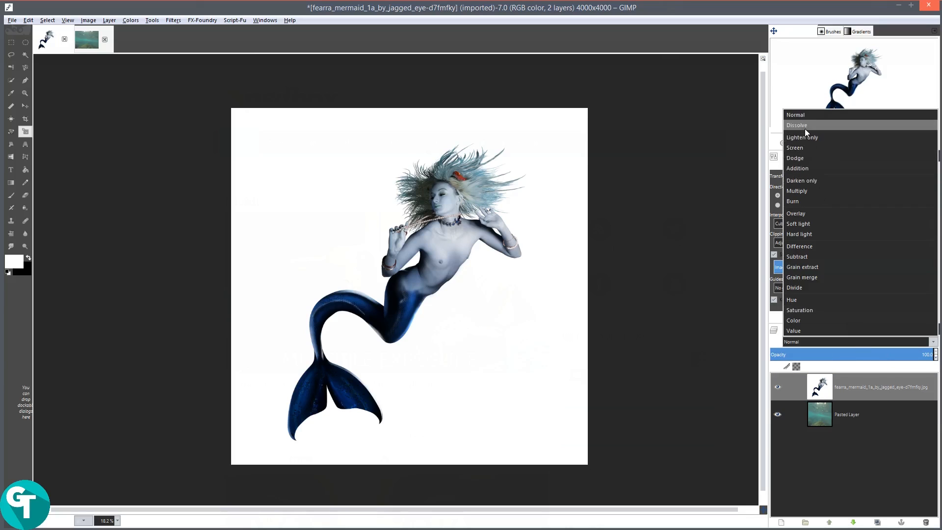
{"action": "left_click", "coordinate": [802, 191]}
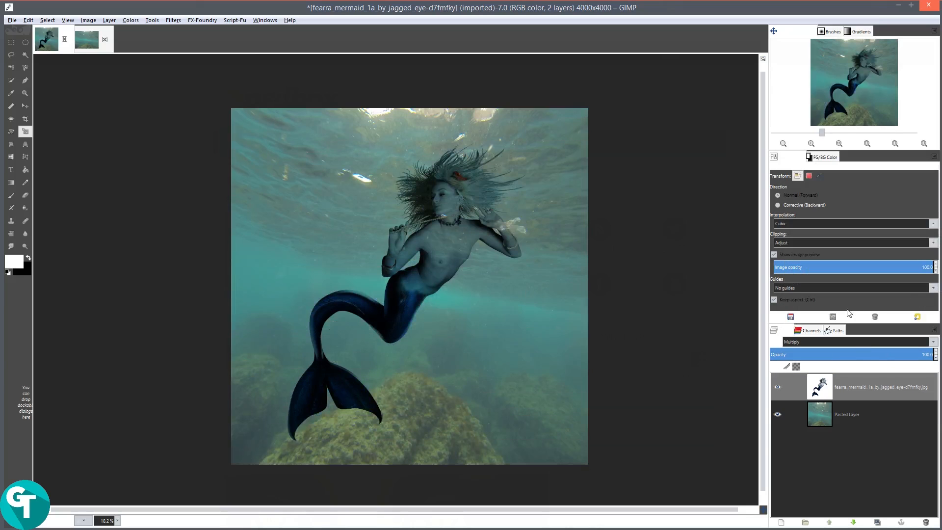
- Examine the mermaid's torso and arms up close in the Multiply blend over the underwater photo
{"action": "scroll", "coordinate": [480, 263], "scroll_direction": "down", "scroll_amount": 1}
{"action": "scroll", "coordinate": [487, 250], "scroll_direction": "up", "scroll_amount": 2}
{"action": "scroll", "coordinate": [486, 249], "scroll_direction": "up", "scroll_amount": 2}
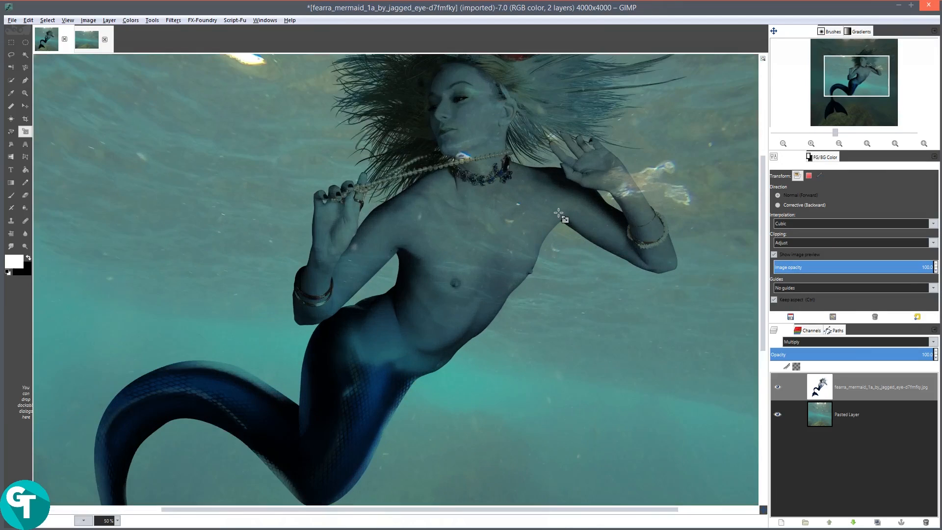
{"action": "scroll", "coordinate": [532, 362], "scroll_direction": "down", "scroll_amount": 3}
{"action": "scroll", "coordinate": [523, 259], "scroll_direction": "up", "scroll_amount": 4}
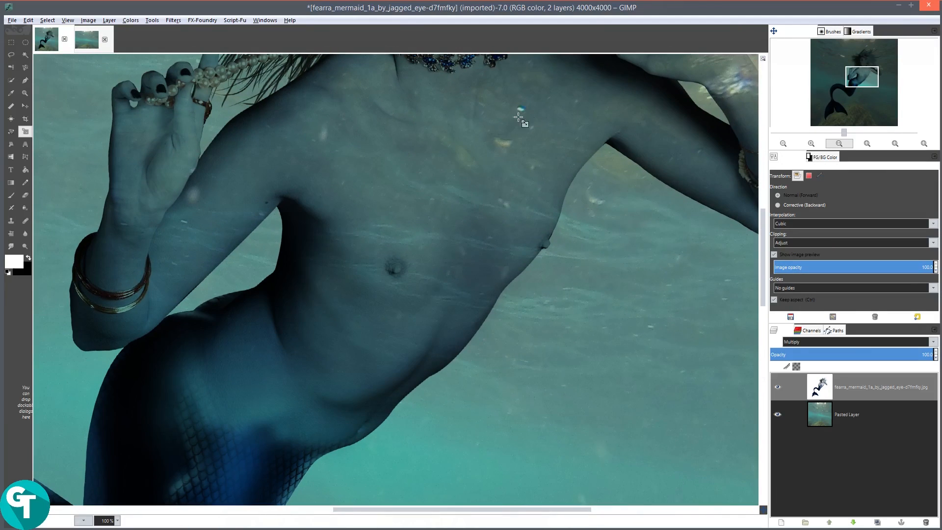
{"action": "scroll", "coordinate": [543, 154], "scroll_direction": "down", "scroll_amount": 4}
{"action": "scroll", "coordinate": [552, 231], "scroll_direction": "down", "scroll_amount": 2}
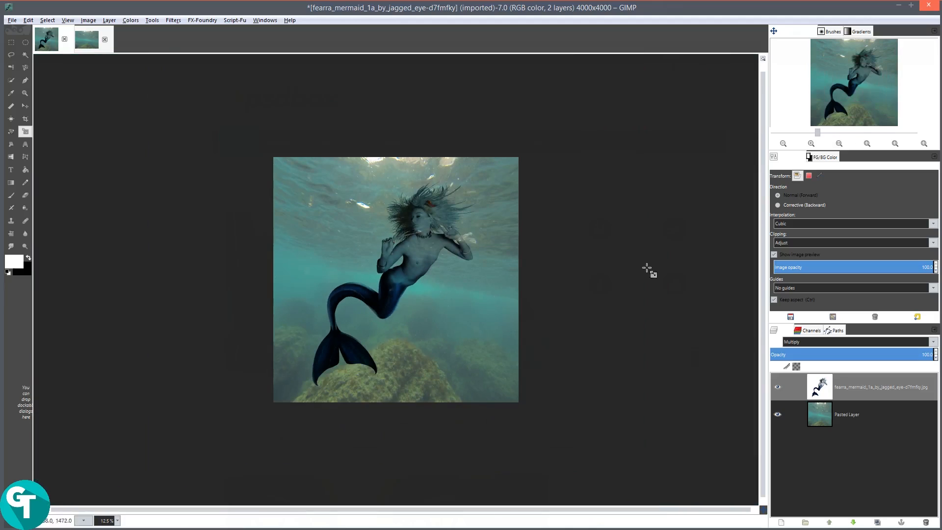
- Set the mermaid layer's blend mode back to Normal and delete the underwater photo layer
{"action": "left_click", "coordinate": [797, 342]}
{"action": "left_click", "coordinate": [797, 116]}
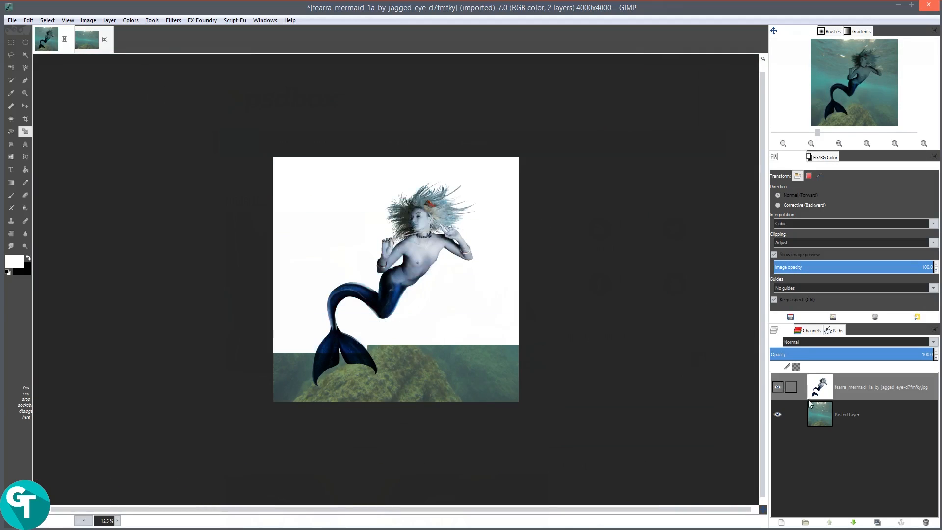
{"action": "left_click", "coordinate": [926, 521]}
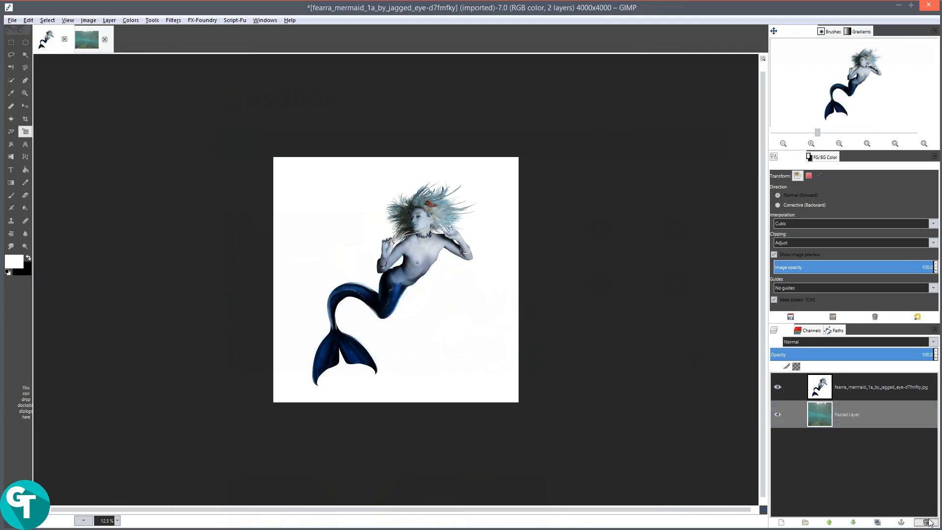
- Start a path with the Paths tool, placing closely spaced anchor points along the inner edge of the tail's curve
{"action": "scroll", "coordinate": [295, 268], "scroll_direction": "up", "scroll_amount": 6}
{"action": "scroll", "coordinate": [431, 169], "scroll_direction": "down", "scroll_amount": 5}
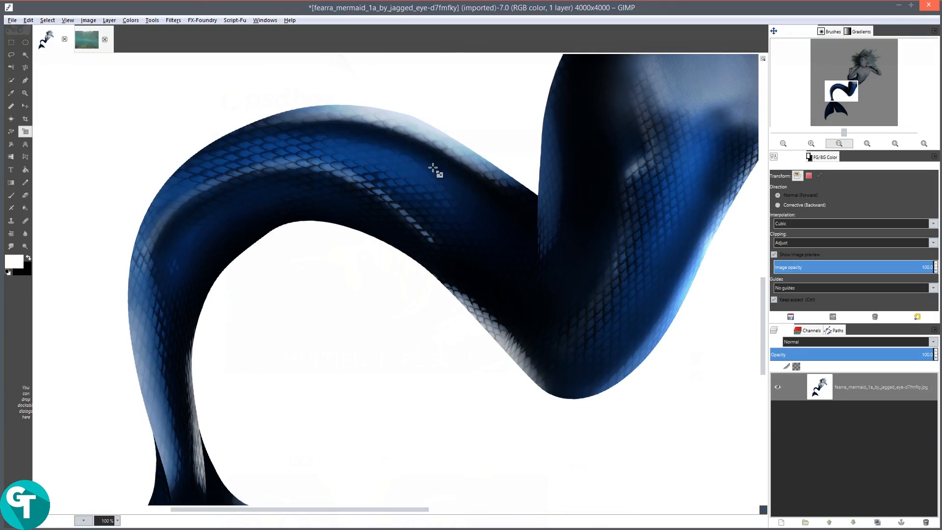
{"action": "scroll", "coordinate": [357, 190], "scroll_direction": "up", "scroll_amount": 2}
{"action": "key", "text": "b"}
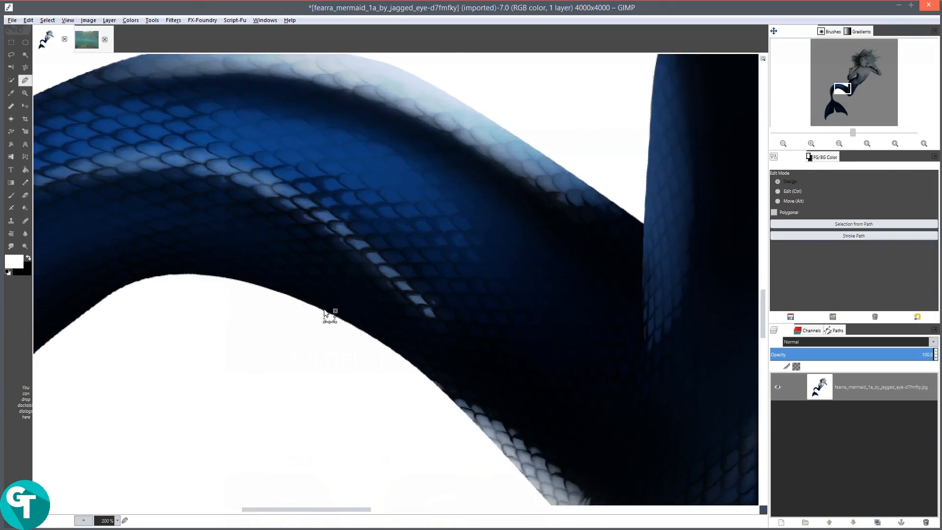
{"action": "left_click_drag", "start_coordinate": [326, 313], "coordinate": [356, 322]}
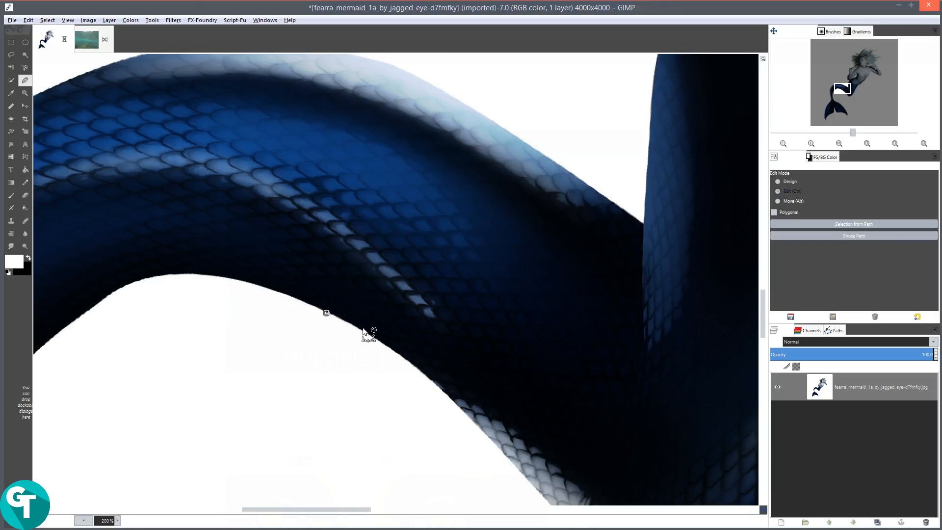
{"action": "scroll", "coordinate": [370, 332], "scroll_direction": "up", "scroll_amount": 4}
{"action": "left_click_drag", "start_coordinate": [391, 261], "coordinate": [394, 256]}
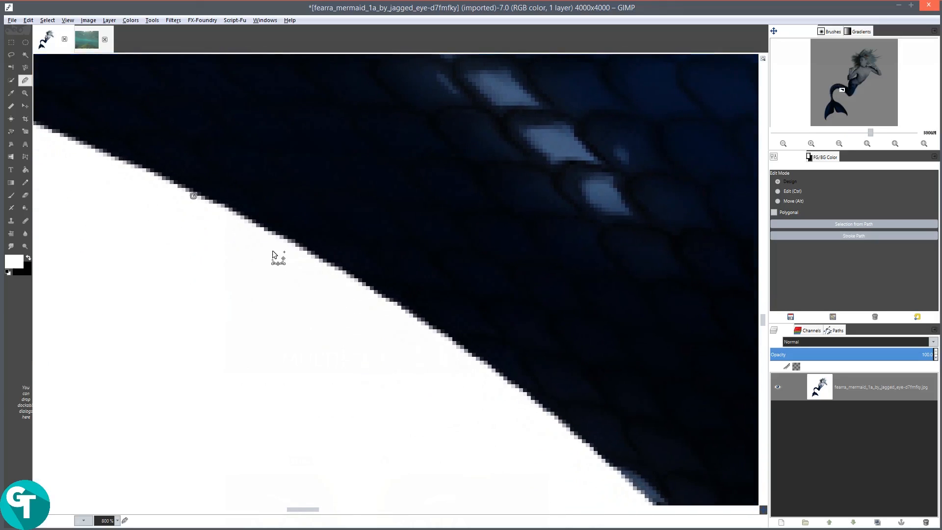
{"action": "left_click", "coordinate": [296, 243]}
{"action": "left_click", "coordinate": [359, 277]}
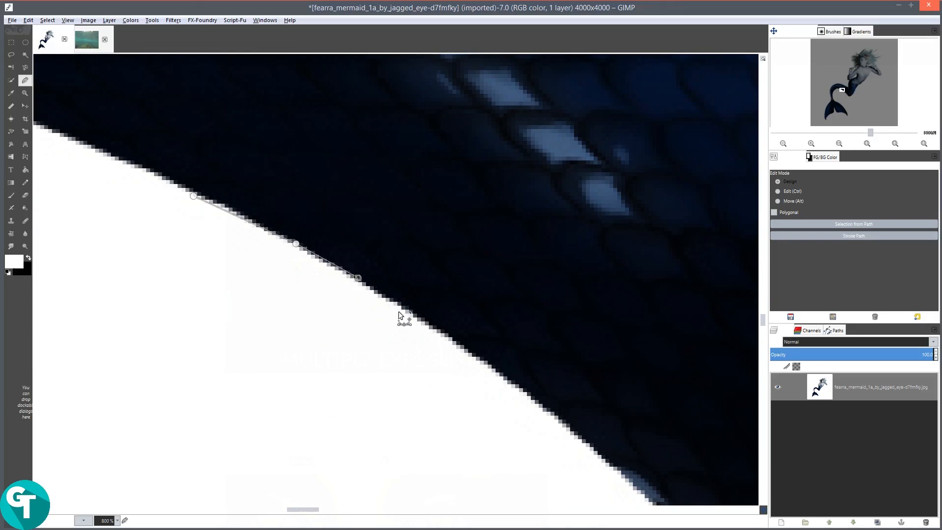
{"action": "left_click", "coordinate": [424, 319]}
{"action": "scroll", "coordinate": [529, 393], "scroll_direction": "down", "scroll_amount": 5, "text": "ctrl"}
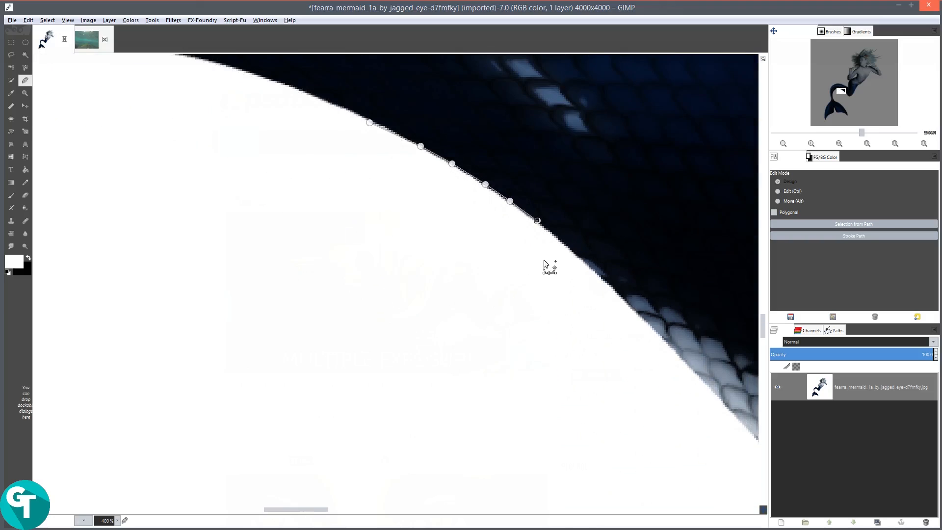
- Route the path through the white area inside the tail's curve and close it at its first anchor point
{"action": "left_click", "coordinate": [516, 324]}
{"action": "left_click", "coordinate": [406, 405]}
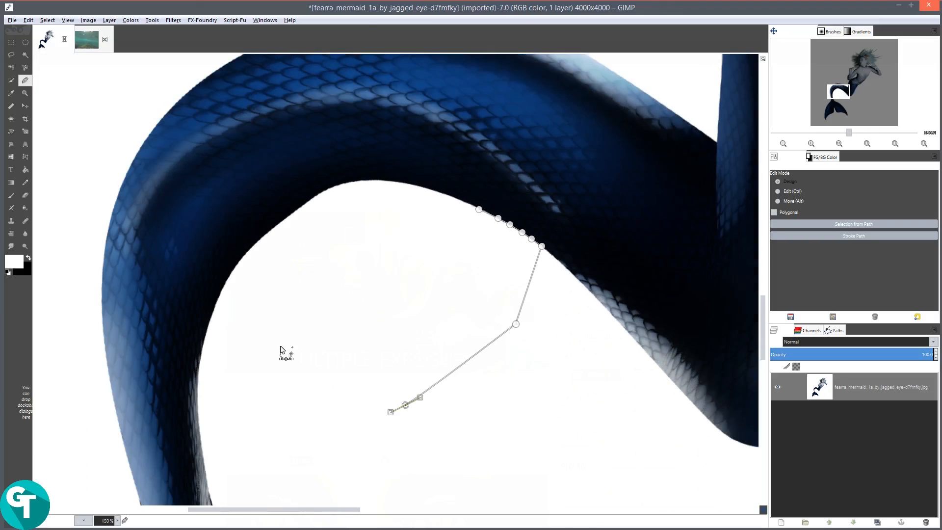
{"action": "left_click", "coordinate": [274, 346]}
{"action": "left_click_drag", "start_coordinate": [302, 310], "coordinate": [317, 295]}
{"action": "left_click", "coordinate": [361, 257]}
{"action": "left_click_drag", "start_coordinate": [427, 229], "coordinate": [436, 228]}
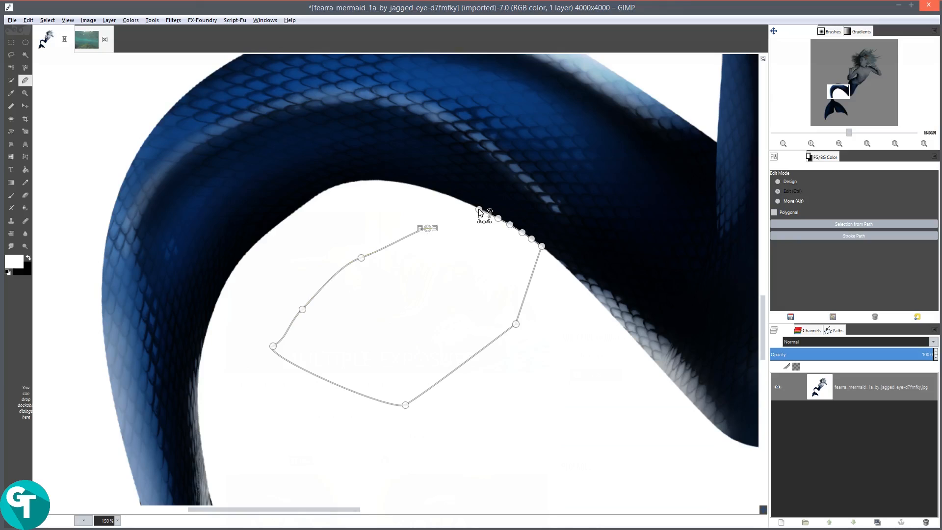
{"action": "left_click", "coordinate": [472, 228]}
{"action": "scroll", "coordinate": [474, 216], "scroll_direction": "up", "scroll_amount": 5, "text": "ctrl"}
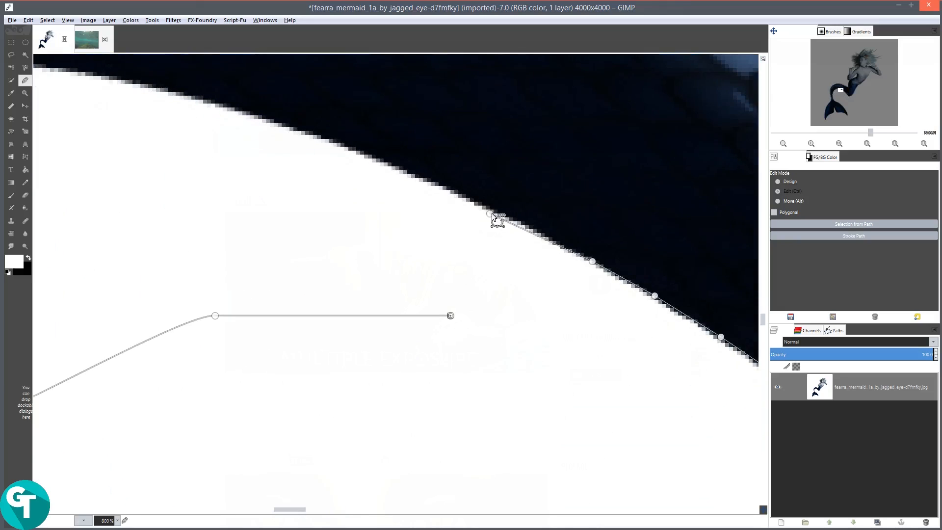
{"action": "left_click", "coordinate": [490, 213], "text": "ctrl"}
- Convert the closed path to a selection, delete the white background inside it and clear the selection
{"action": "scroll", "coordinate": [496, 216], "scroll_direction": "down", "scroll_amount": 8, "text": "ctrl"}
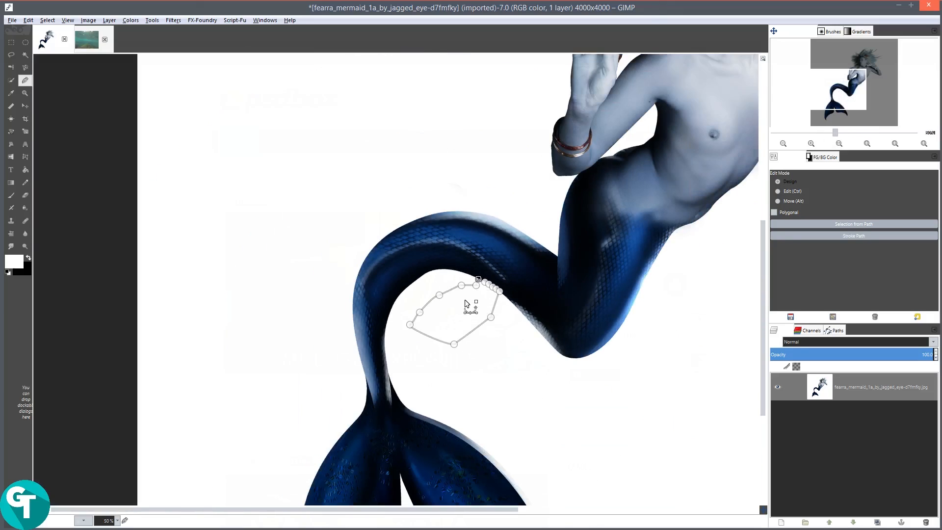
{"action": "right_click", "coordinate": [466, 308]}
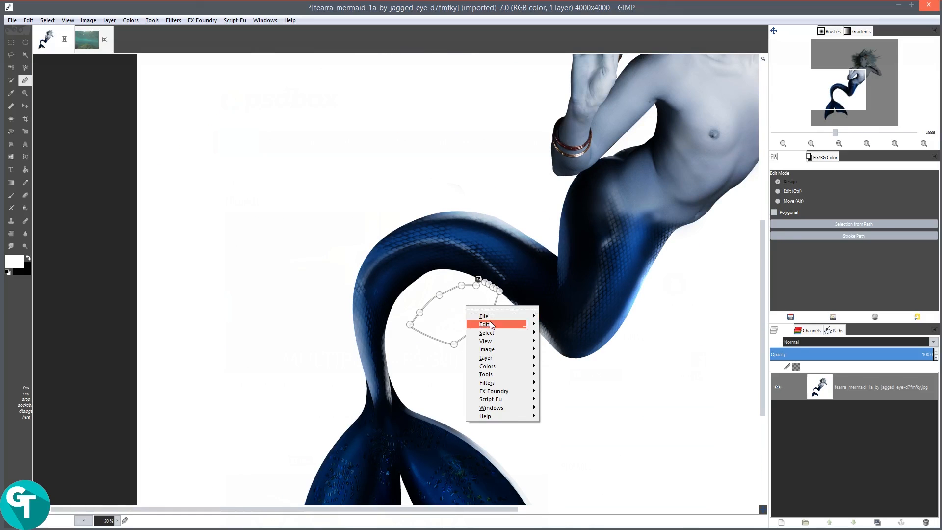
{"action": "mouse_move", "coordinate": [481, 335]}
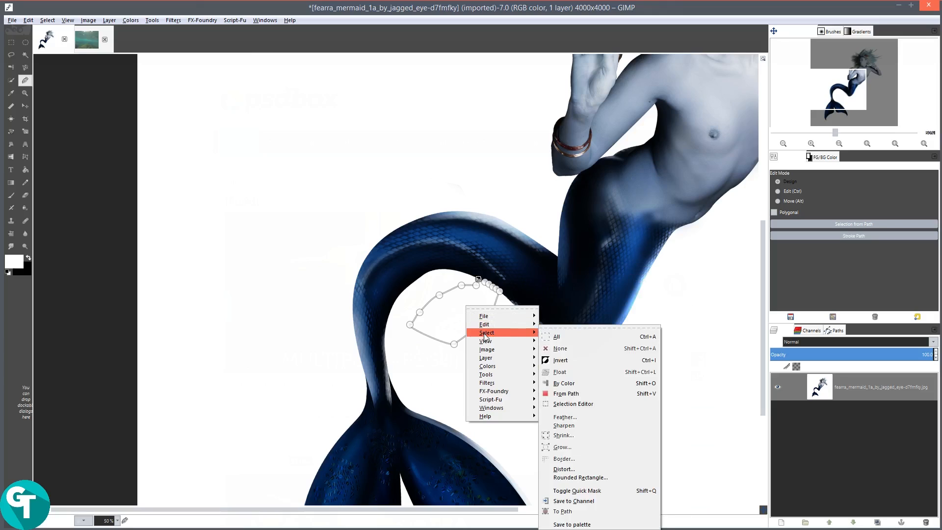
{"action": "left_click", "coordinate": [581, 394]}
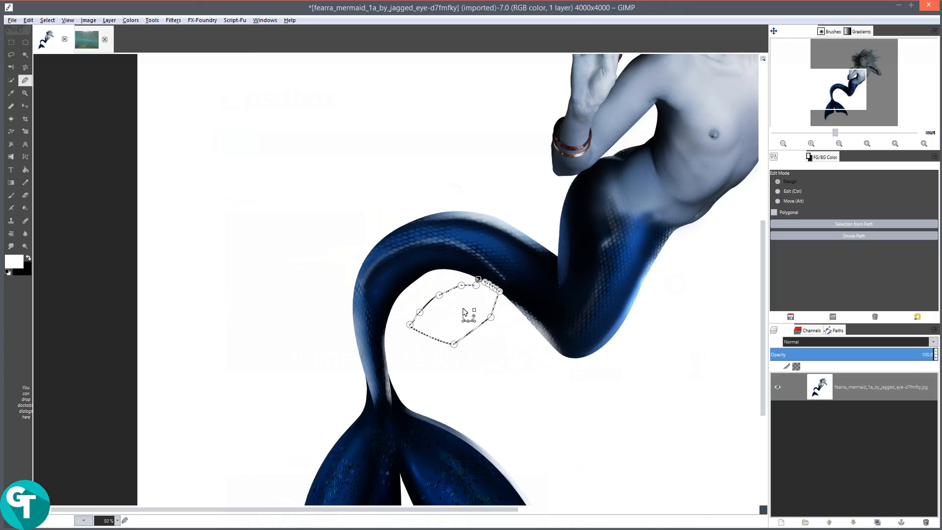
{"action": "key", "text": "Delete"}
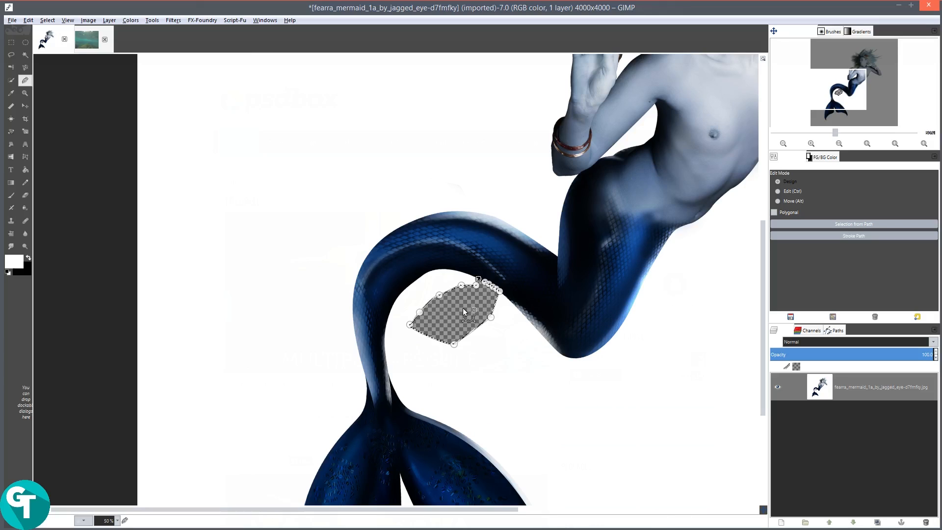
{"action": "key", "text": "ctrl+shift+a"}
{"action": "key", "text": "m"}
- Examine the cutout's edge along the inside of the mermaid's tail up close and in the full figure
{"action": "scroll", "coordinate": [488, 325], "scroll_direction": "down", "scroll_amount": 2}
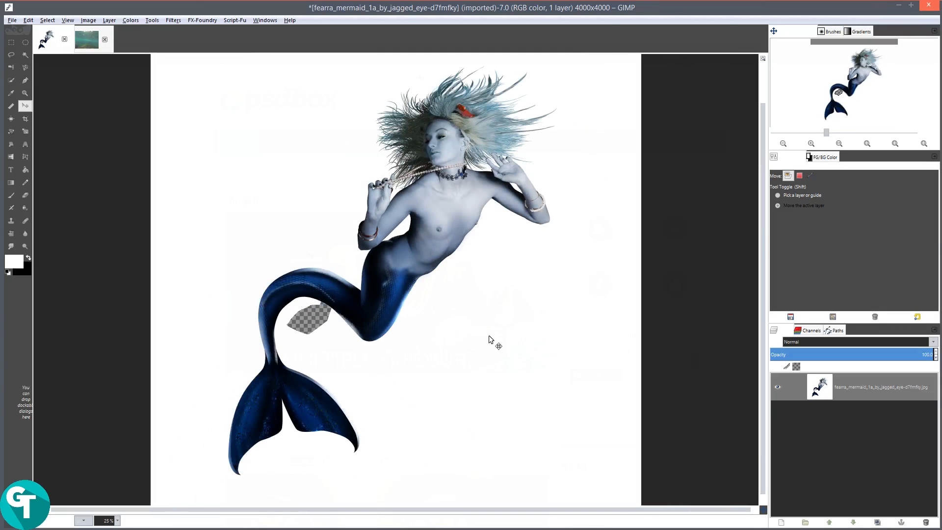
{"action": "scroll", "coordinate": [403, 326], "scroll_direction": "up", "scroll_amount": 1}
{"action": "left_click_drag", "start_coordinate": [276, 328], "coordinate": [423, 270]}
{"action": "scroll", "coordinate": [468, 284], "scroll_direction": "up", "scroll_amount": 1}
{"action": "scroll", "coordinate": [437, 231], "scroll_direction": "up", "scroll_amount": 3}
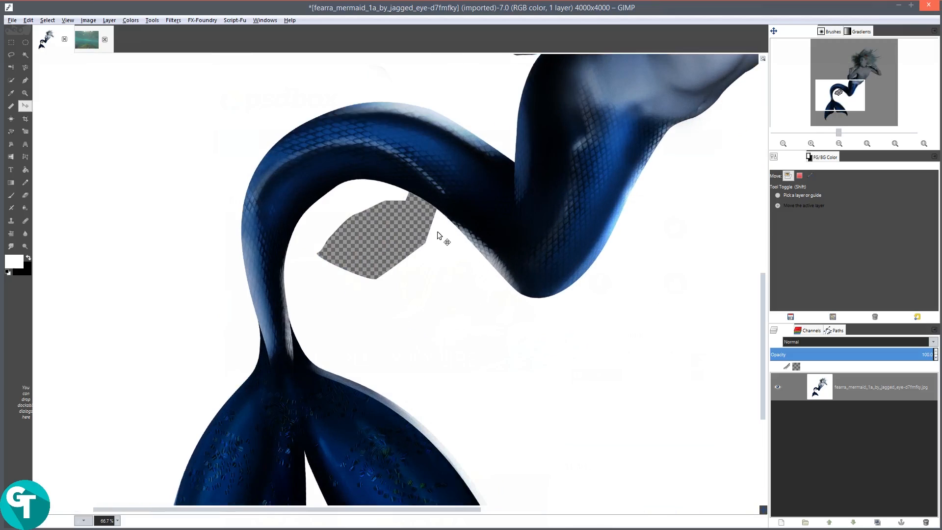
{"action": "scroll", "coordinate": [394, 171], "scroll_direction": "up", "scroll_amount": 3}
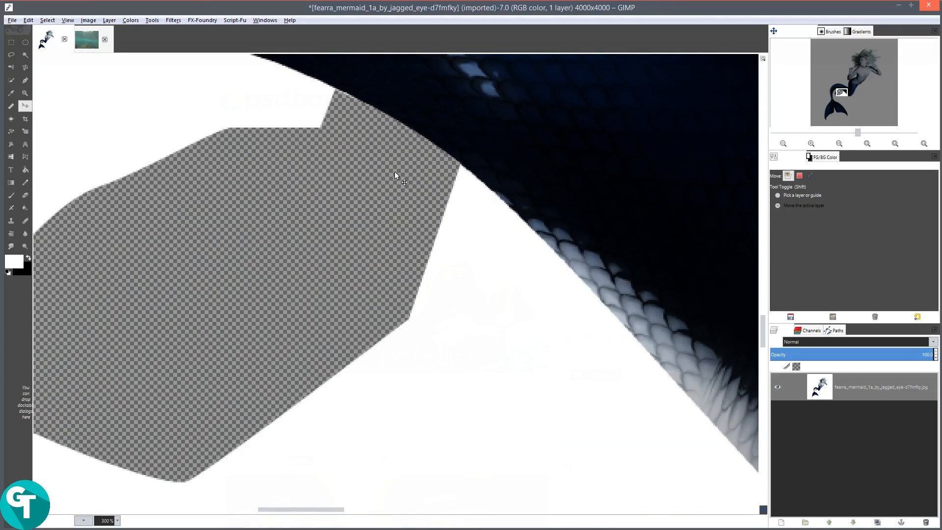
{"action": "scroll", "coordinate": [434, 308], "scroll_direction": "down", "scroll_amount": 7}
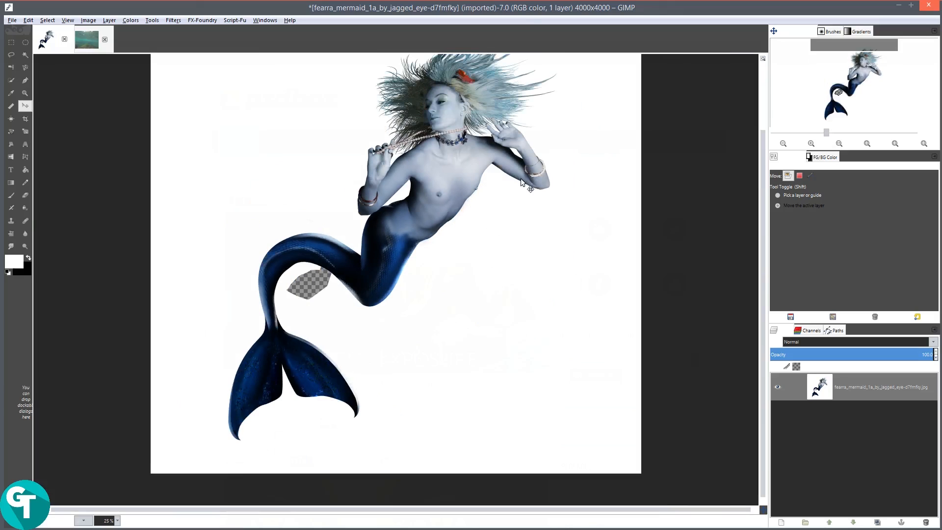
- Examine the mermaid's hair, hands and pearl necklace up close and in the full figure
{"action": "scroll", "coordinate": [523, 334], "scroll_direction": "up", "scroll_amount": 1}
{"action": "scroll", "coordinate": [529, 324], "scroll_direction": "up", "scroll_amount": 1}
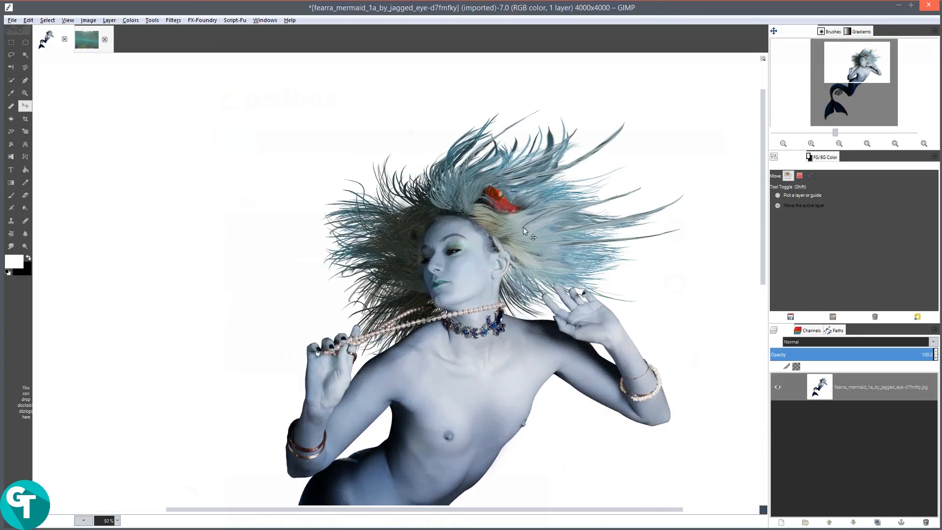
{"action": "scroll", "coordinate": [526, 220], "scroll_direction": "down", "scroll_amount": 2}
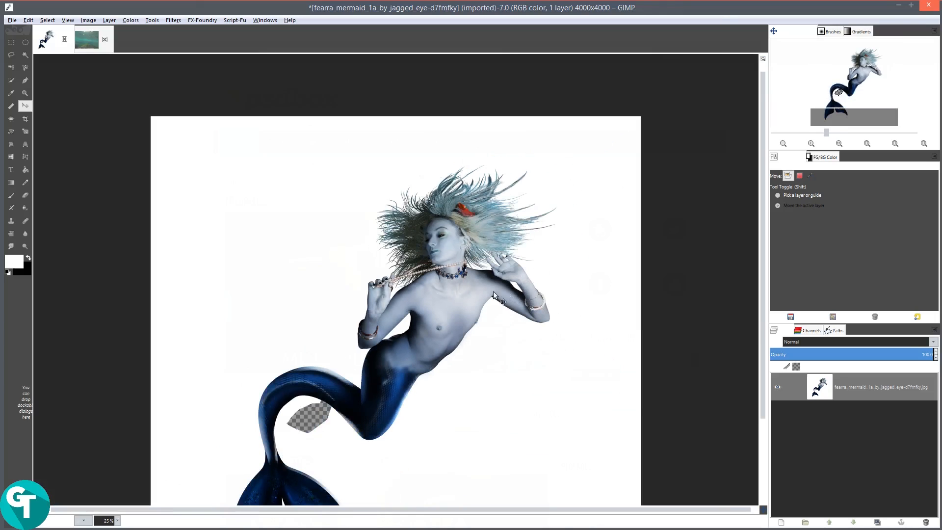
{"action": "scroll", "coordinate": [496, 225], "scroll_direction": "up", "scroll_amount": 2}
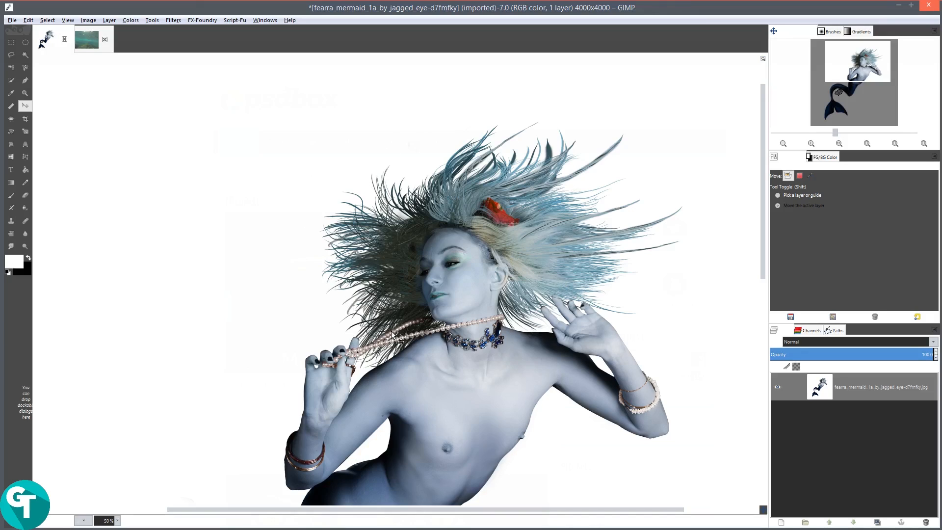
{"action": "scroll", "coordinate": [408, 319], "scroll_direction": "up", "scroll_amount": 3}
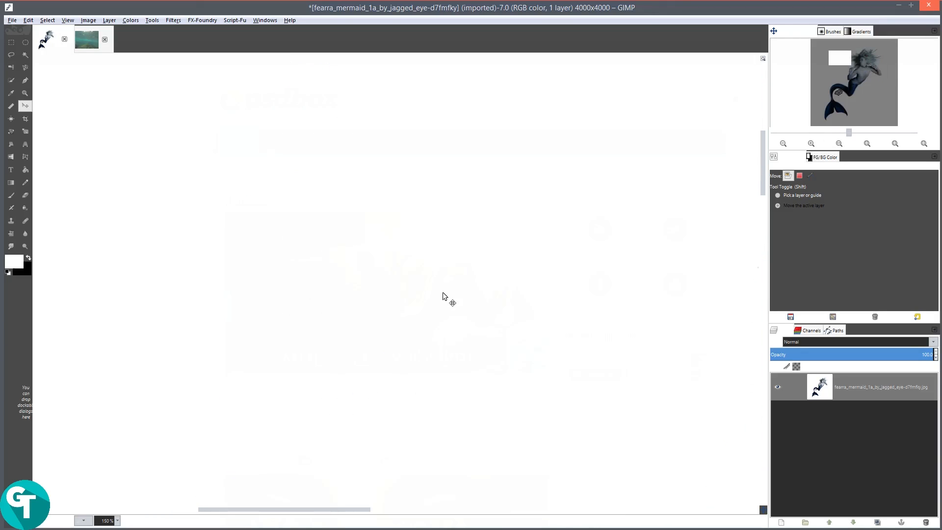
{"action": "scroll", "coordinate": [512, 232], "scroll_direction": "down", "scroll_amount": 4}
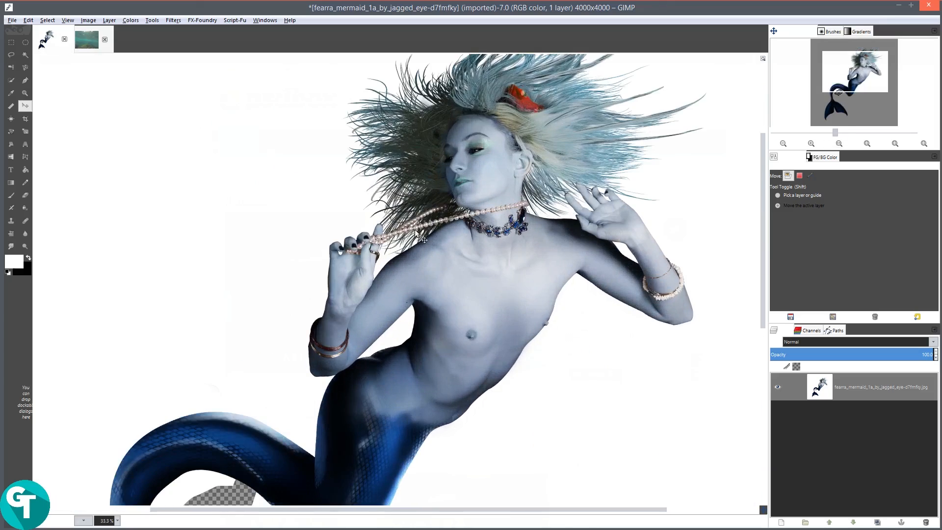
{"action": "scroll", "coordinate": [416, 231], "scroll_direction": "up", "scroll_amount": 5}
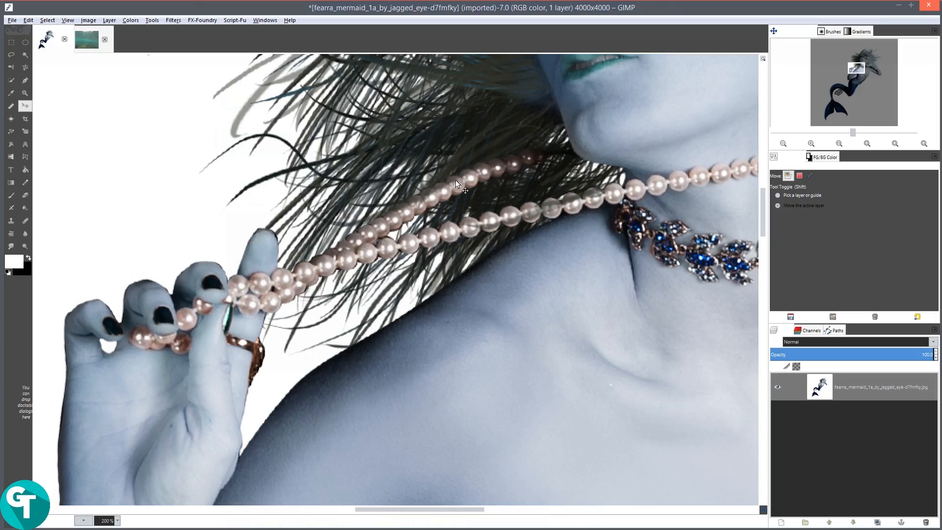
{"action": "scroll", "coordinate": [456, 183], "scroll_direction": "down", "scroll_amount": 4}
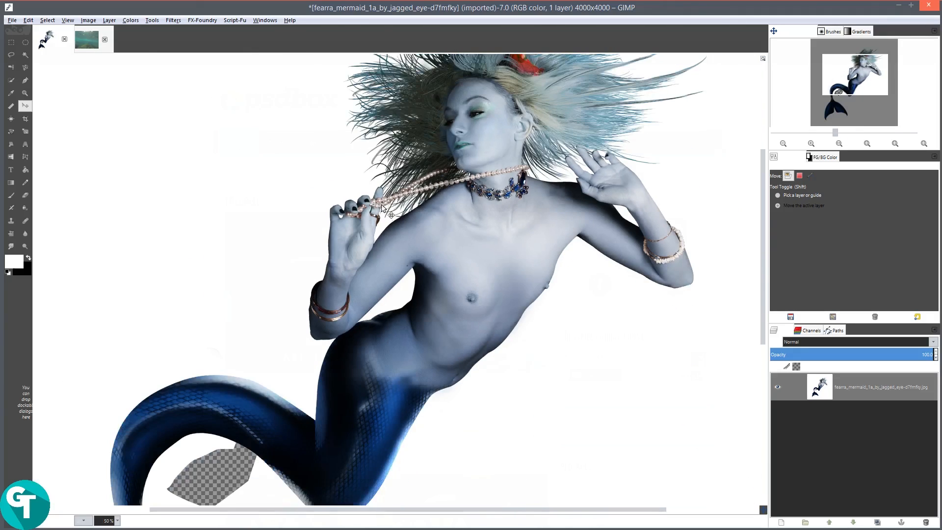
{"action": "scroll", "coordinate": [388, 216], "scroll_direction": "down", "scroll_amount": 2}
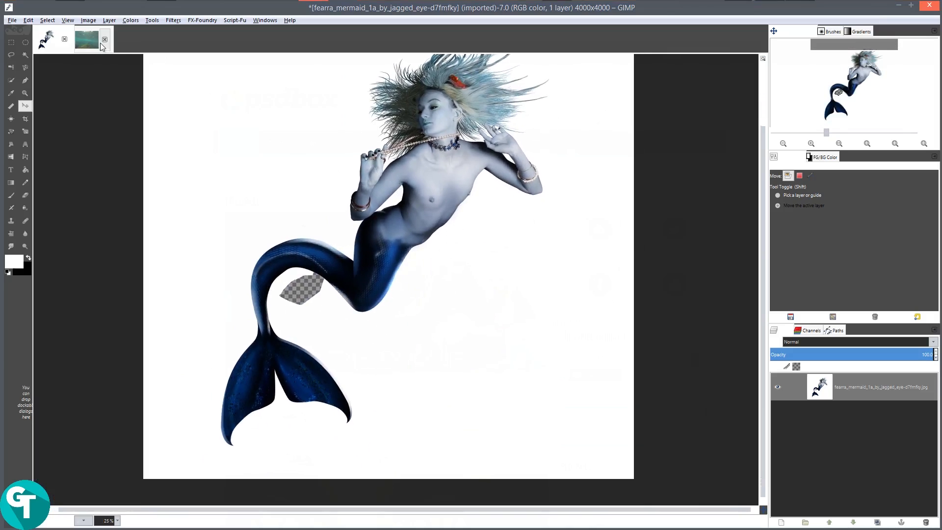
- Close the Underwater-PSDBOX-5 image without saving its changes and open Mask.xcf from the Water Effect folder on the Desktop
{"action": "left_click", "coordinate": [104, 39]}
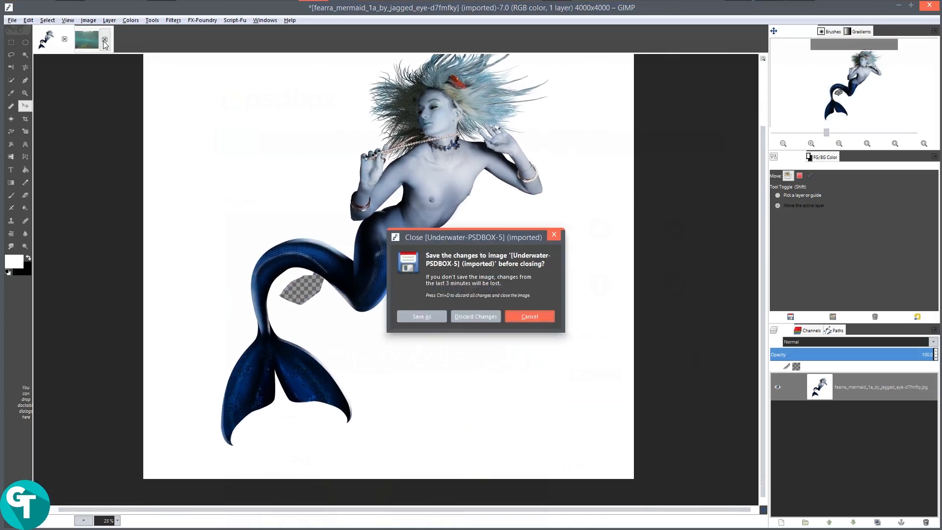
{"action": "left_click", "coordinate": [478, 319]}
{"action": "left_click", "coordinate": [12, 21]}
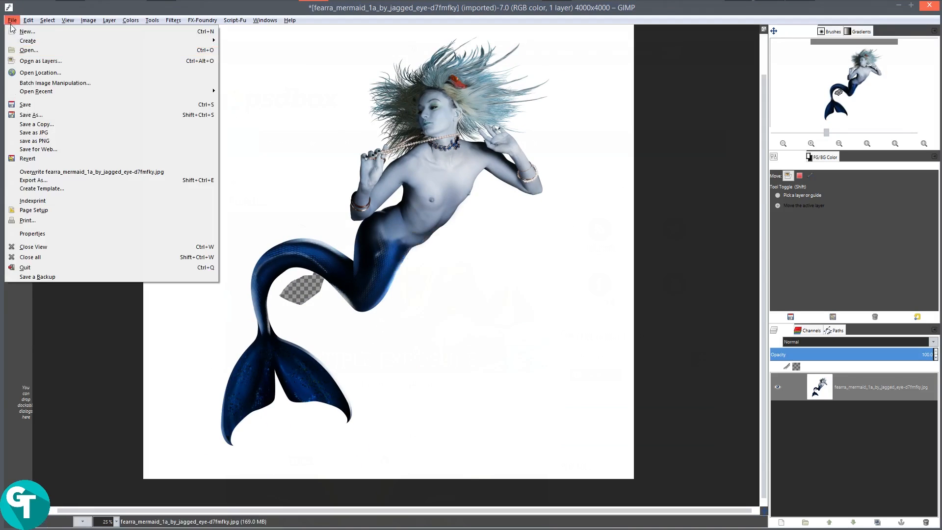
{"action": "left_click", "coordinate": [29, 51]}
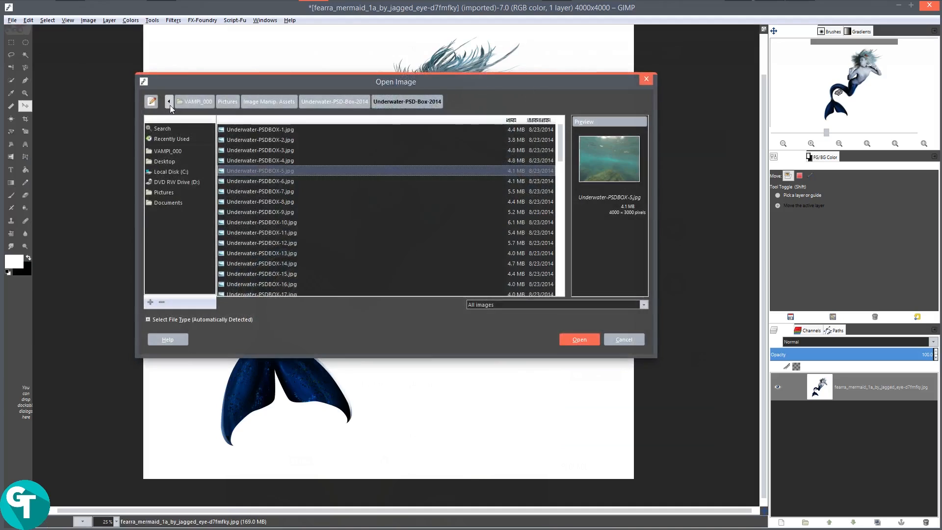
{"action": "left_click", "coordinate": [164, 160]}
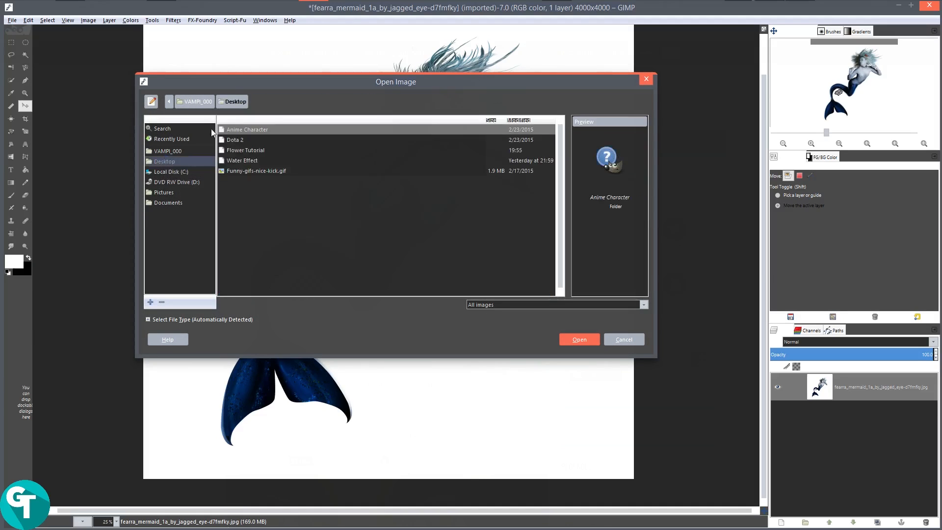
{"action": "double_click", "coordinate": [256, 159]}
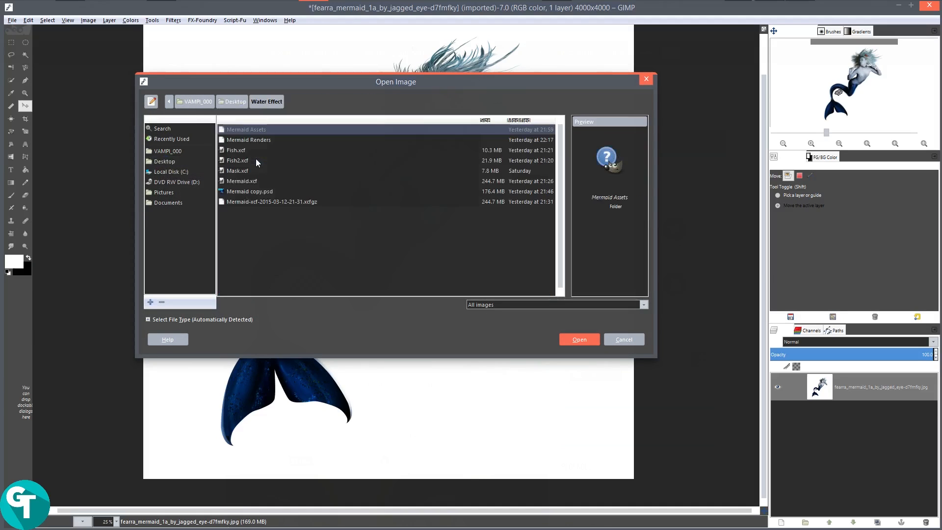
{"action": "double_click", "coordinate": [253, 130]}
{"action": "left_click", "coordinate": [274, 139]}
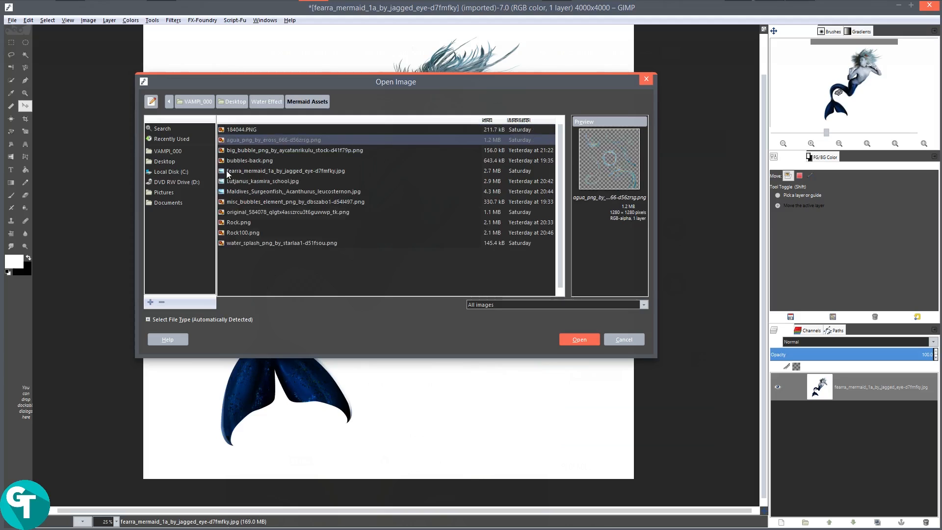
{"action": "left_click", "coordinate": [266, 101]}
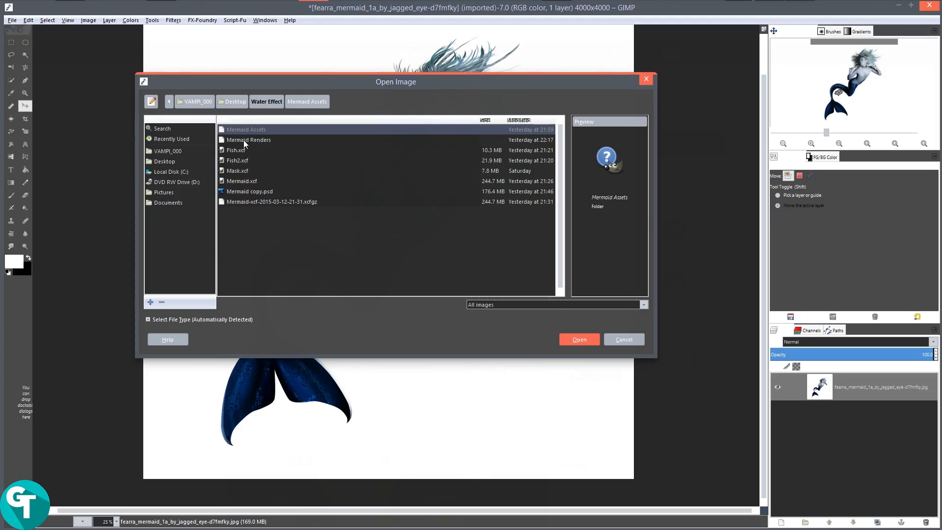
{"action": "left_click", "coordinate": [237, 171]}
{"action": "left_click", "coordinate": [580, 339]}
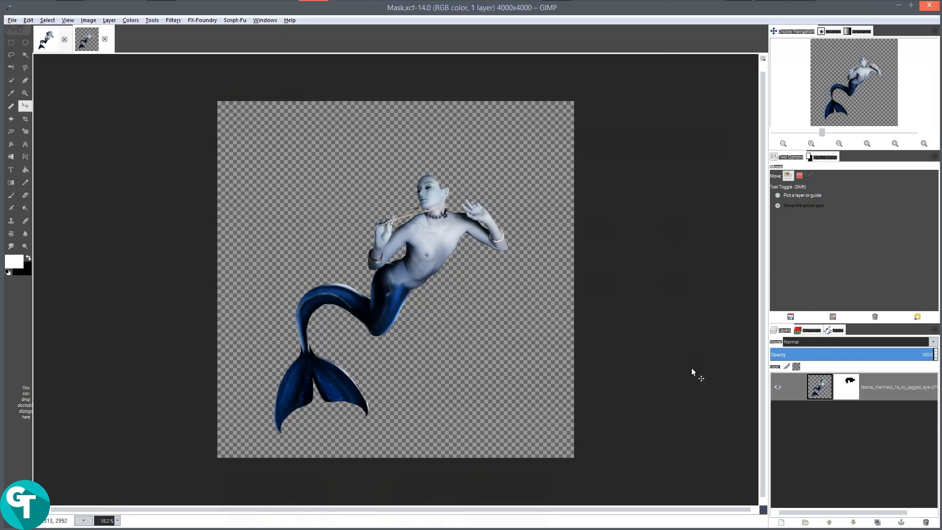
- Display the mermaid layer's mask on its own in the canvas and return to the normal layer view
{"action": "left_click", "coordinate": [343, 288]}
{"action": "scroll", "coordinate": [374, 263], "scroll_direction": "down", "scroll_amount": 3}
{"action": "scroll", "coordinate": [400, 297], "scroll_direction": "up", "scroll_amount": 4}
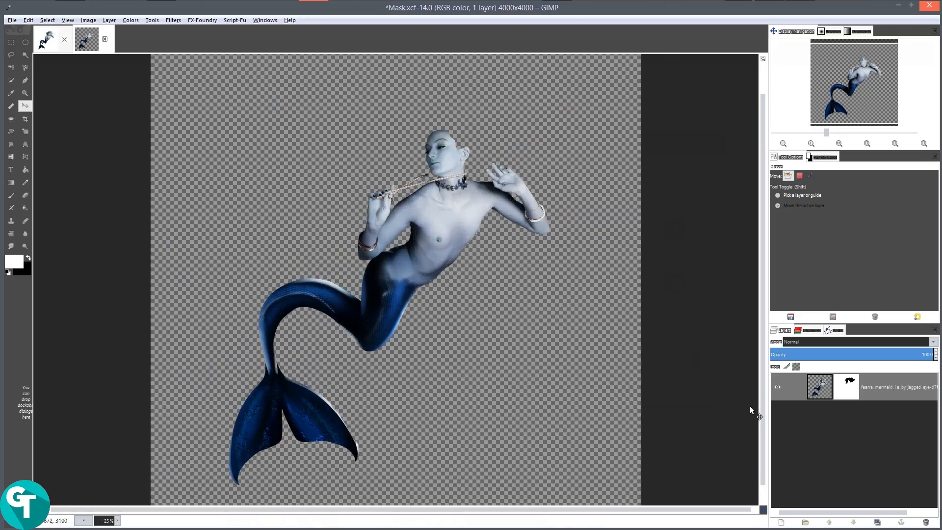
{"action": "left_click", "coordinate": [851, 390], "text": "alt"}
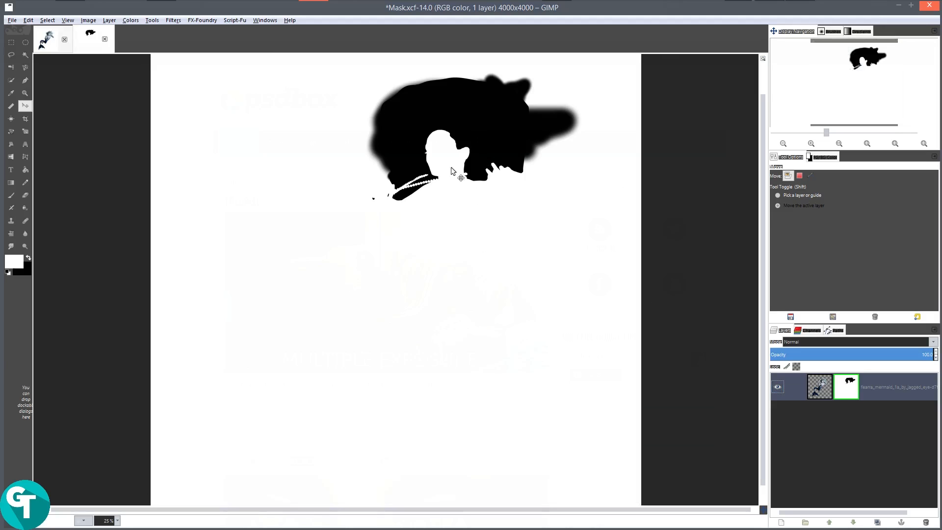
{"action": "left_click", "coordinate": [853, 389], "text": "alt"}
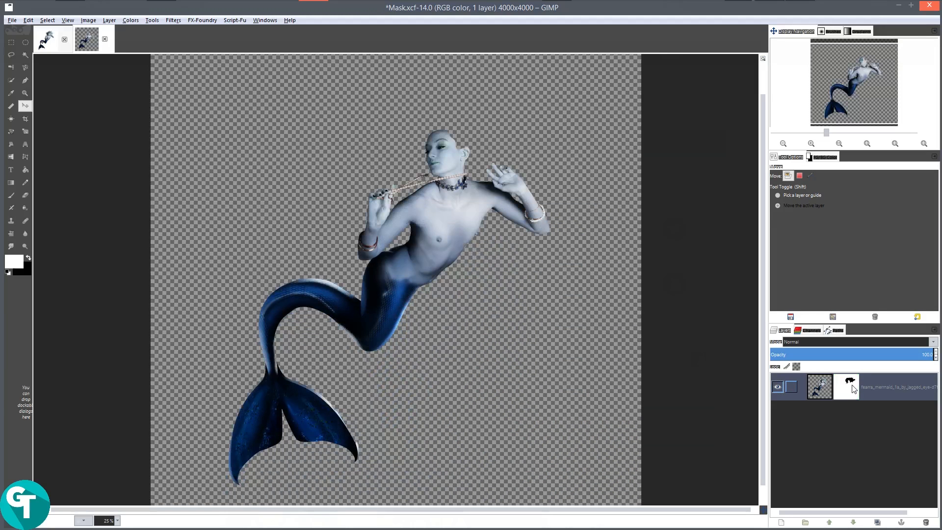
- Toggle the layer mask off and on to compare the mermaid with and without her hair, ending with the mask disabled
{"action": "left_click", "coordinate": [855, 389], "text": "ctrl"}
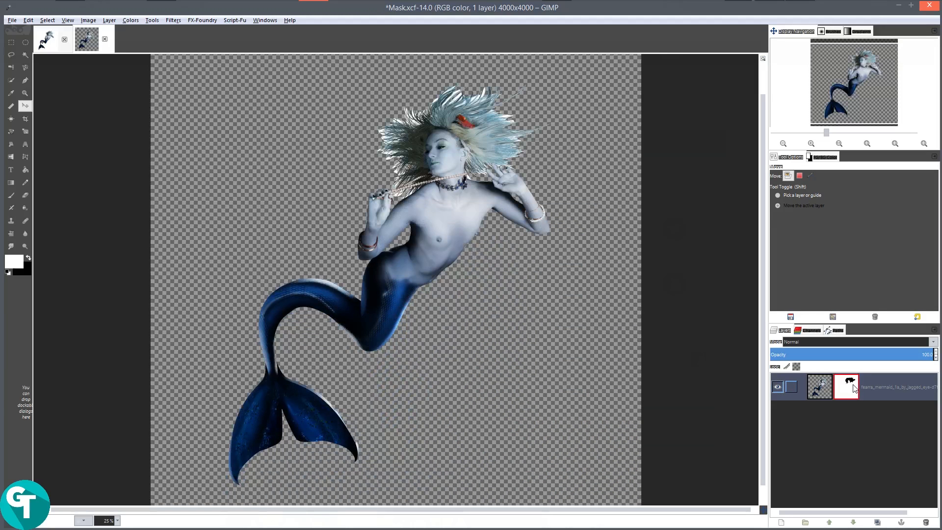
{"action": "scroll", "coordinate": [471, 269], "scroll_direction": "up", "scroll_amount": 2}
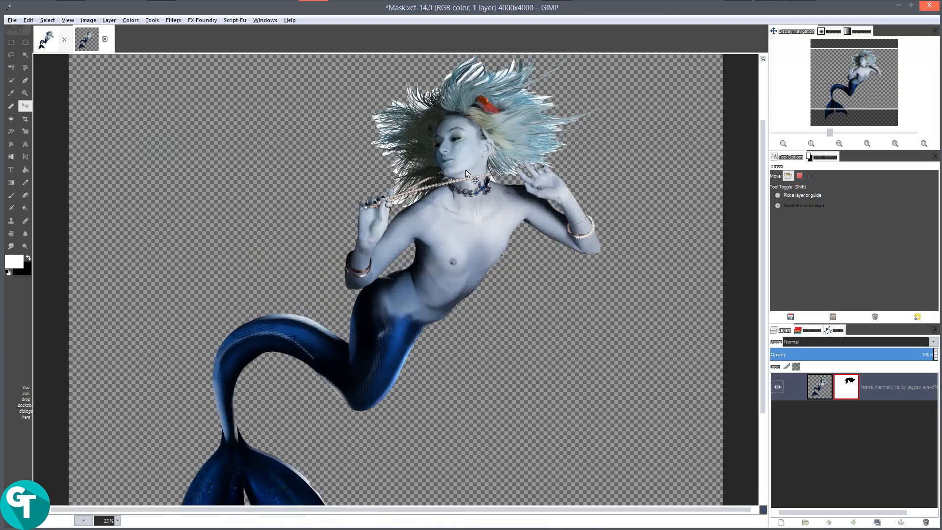
{"action": "scroll", "coordinate": [472, 269], "scroll_direction": "up", "scroll_amount": 2}
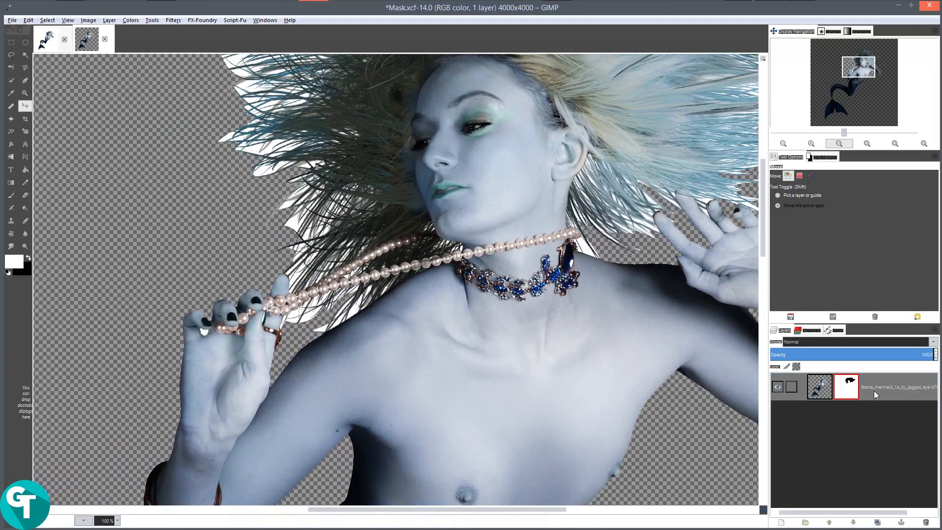
{"action": "left_click", "coordinate": [848, 389], "text": "ctrl"}
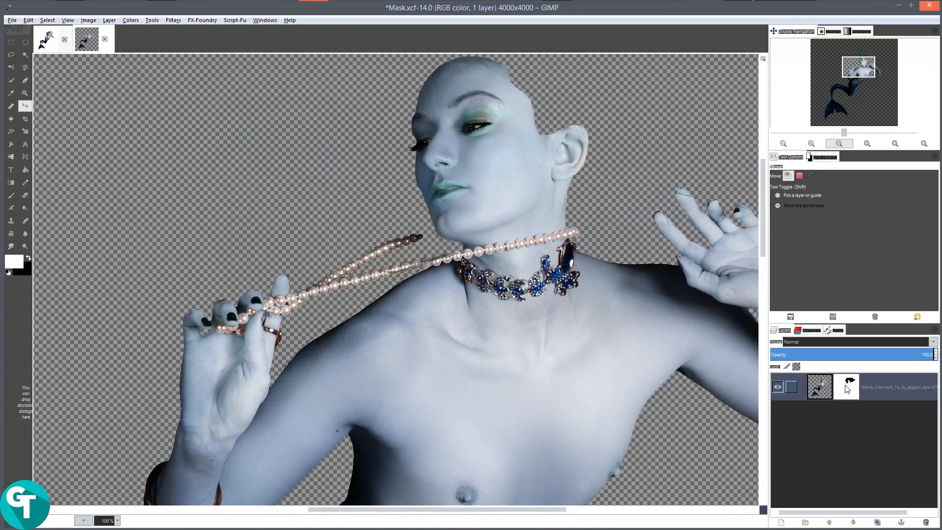
{"action": "left_click", "coordinate": [847, 388], "text": "ctrl"}
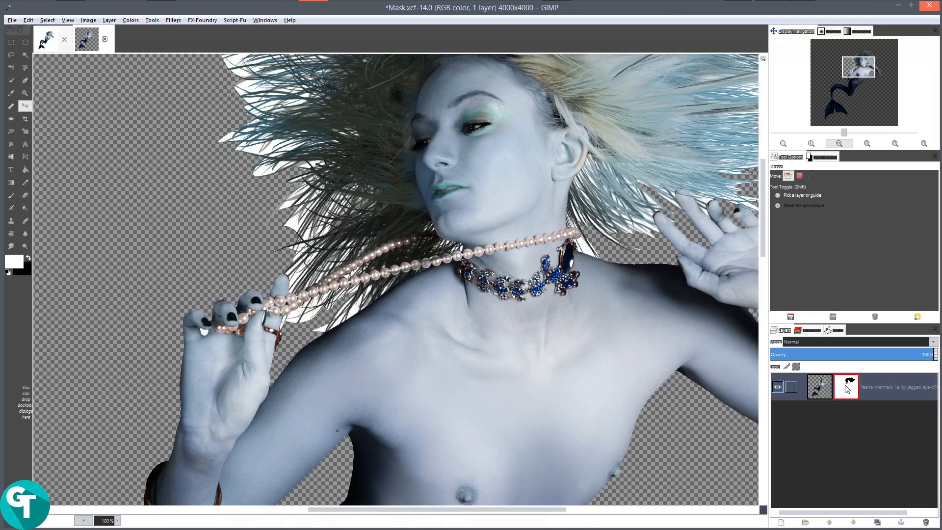
{"action": "left_click", "coordinate": [848, 388], "text": "ctrl"}
{"action": "left_click", "coordinate": [848, 389], "text": "ctrl"}
{"action": "scroll", "coordinate": [592, 240], "scroll_direction": "down", "scroll_amount": 2}
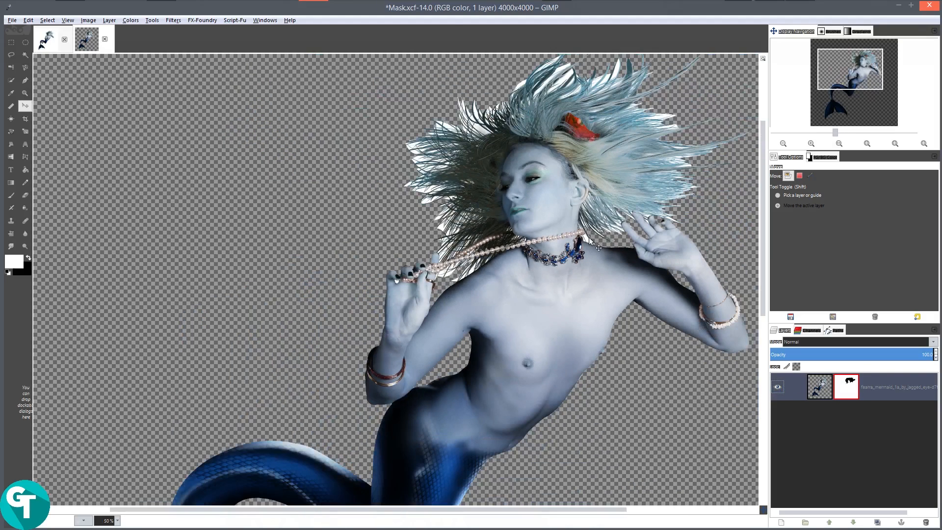
- Switch back to the fearra_mermaid image and add a White (full opacity) layer mask to its layer
{"action": "left_click", "coordinate": [42, 44]}
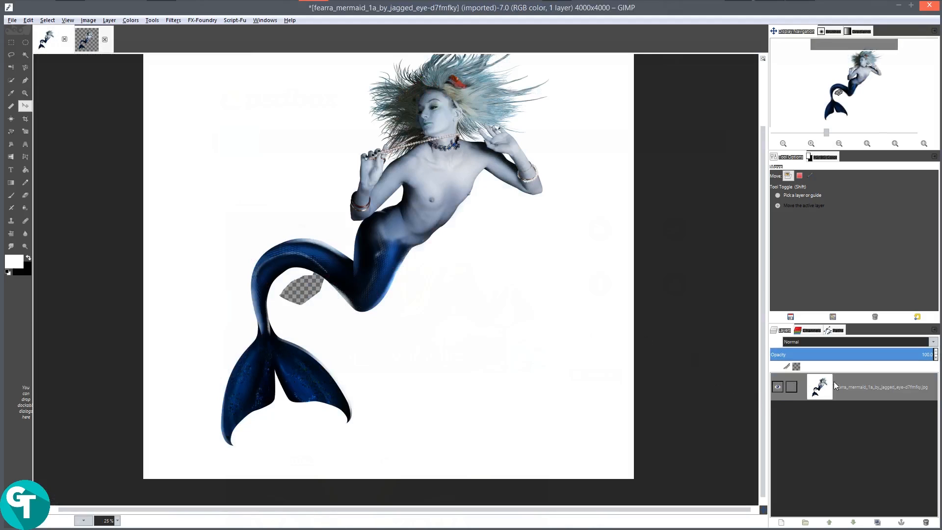
{"action": "right_click", "coordinate": [883, 390]}
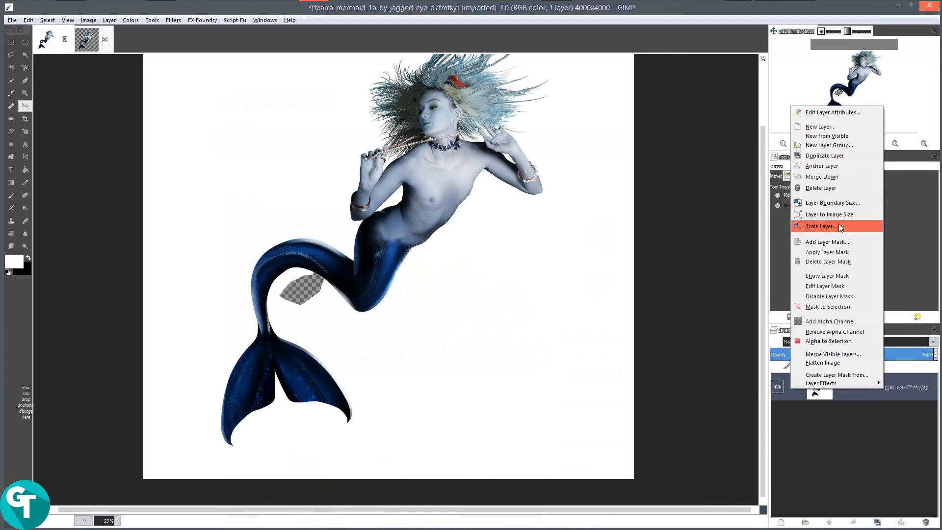
{"action": "left_click", "coordinate": [827, 242]}
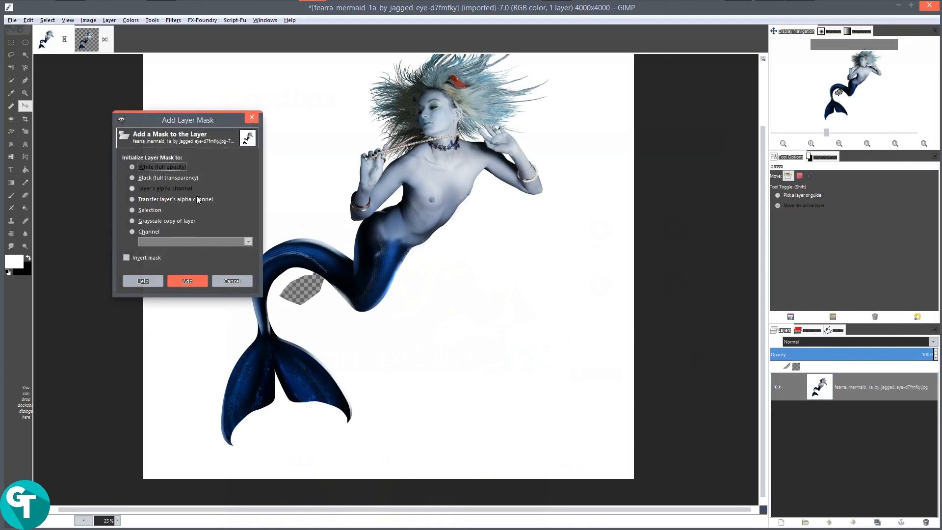
{"action": "left_click", "coordinate": [188, 281]}
- Make black the foreground colour and set the Paintbrush size to 222.62, keeping the 2. Hardness 050 brush
{"action": "left_click", "coordinate": [28, 258]}
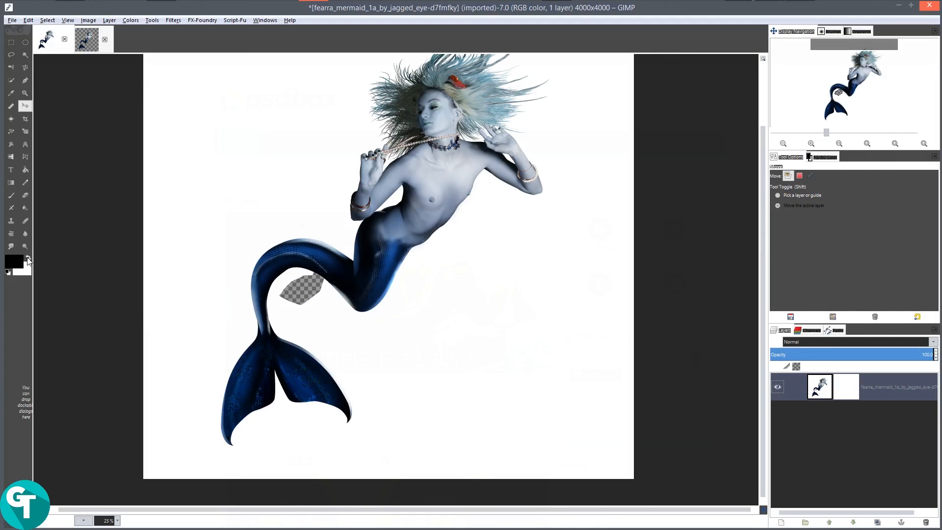
{"action": "left_click", "coordinate": [9, 195]}
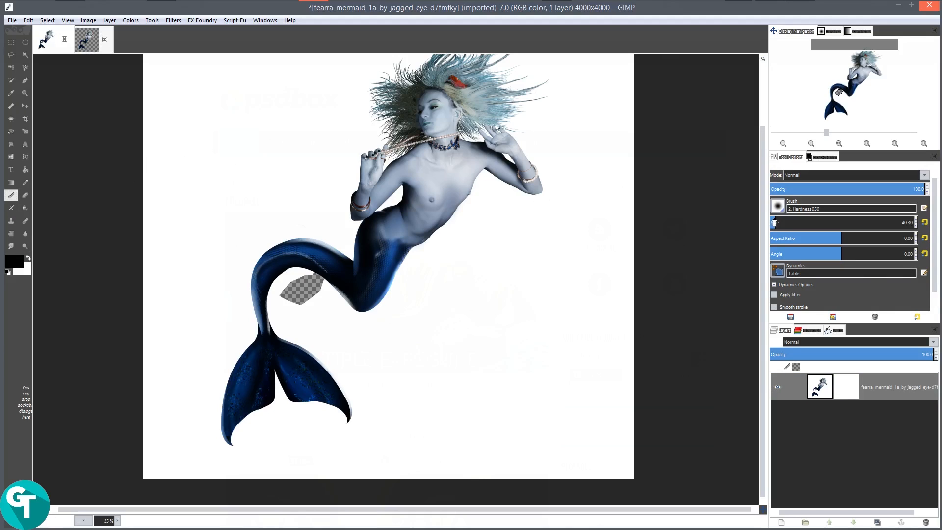
{"action": "left_click_drag", "start_coordinate": [774, 222], "coordinate": [801, 223]}
{"action": "left_click", "coordinate": [778, 206]}
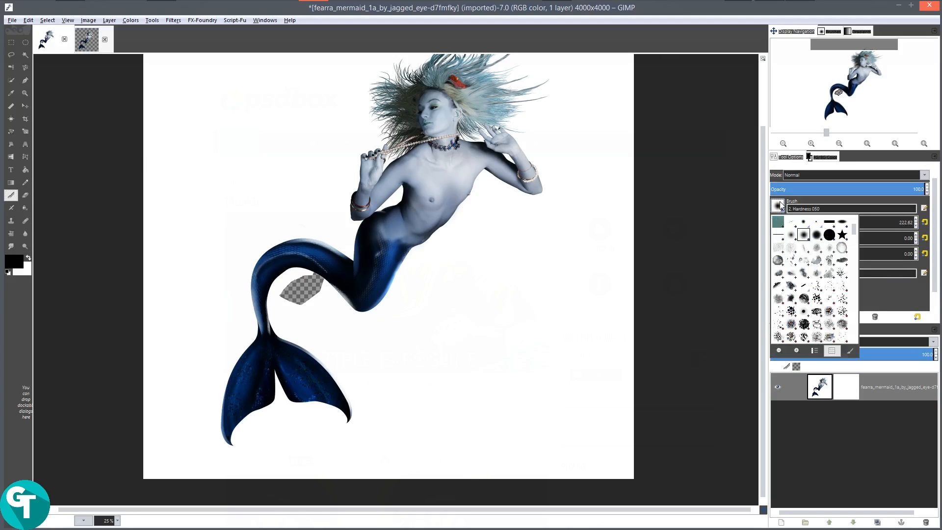
{"action": "left_click", "coordinate": [805, 194]}
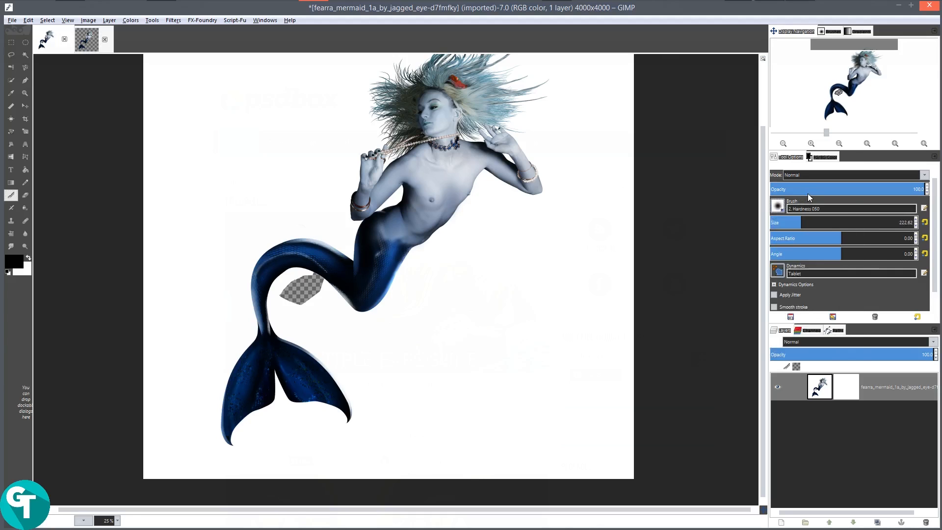
- Paint black on the layer mask to hide the bulk of the hair above and around the mermaid's head with the large soft brush
{"action": "scroll", "coordinate": [455, 101], "scroll_direction": "up", "scroll_amount": 3}
{"action": "scroll", "coordinate": [522, 102], "scroll_direction": "up", "scroll_amount": 1}
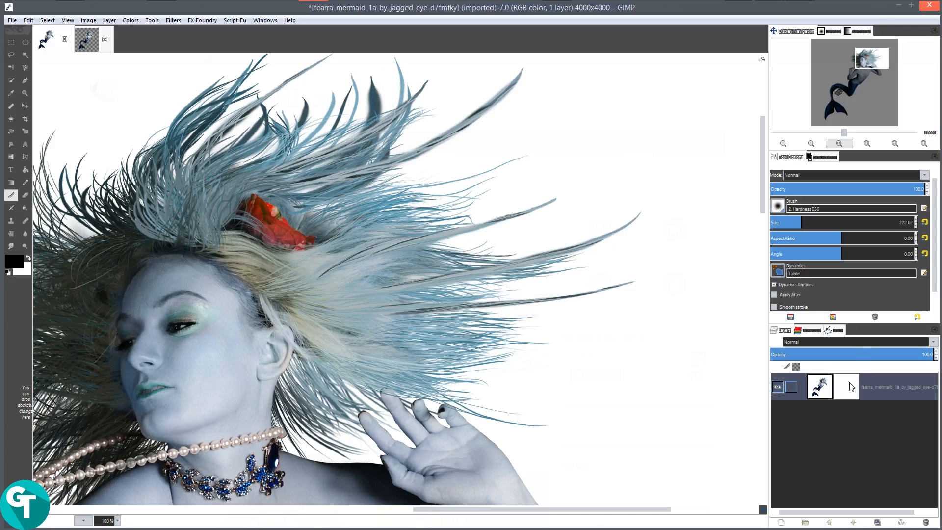
{"action": "mouse_move", "coordinate": [297, 92]}
{"action": "left_mouse_down"}
{"action": "mouse_move", "coordinate": [478, 125]}
{"action": "mouse_move", "coordinate": [436, 123]}
{"action": "mouse_move", "coordinate": [551, 103]}
{"action": "mouse_move", "coordinate": [369, 74]}
{"action": "mouse_move", "coordinate": [663, 214]}
{"action": "mouse_move", "coordinate": [452, 217]}
{"action": "mouse_move", "coordinate": [516, 208]}
{"action": "mouse_move", "coordinate": [644, 254]}
{"action": "mouse_move", "coordinate": [624, 228]}
{"action": "mouse_move", "coordinate": [386, 127]}
{"action": "mouse_move", "coordinate": [357, 187]}
{"action": "mouse_move", "coordinate": [247, 106]}
{"action": "mouse_move", "coordinate": [204, 93]}
{"action": "mouse_move", "coordinate": [300, 73]}
{"action": "mouse_move", "coordinate": [245, 68]}
{"action": "mouse_move", "coordinate": [241, 102]}
{"action": "mouse_move", "coordinate": [322, 152]}
{"action": "mouse_move", "coordinate": [211, 129]}
{"action": "mouse_move", "coordinate": [133, 135]}
{"action": "mouse_move", "coordinate": [247, 140]}
{"action": "mouse_move", "coordinate": [536, 327]}
{"action": "mouse_move", "coordinate": [577, 291]}
{"action": "mouse_move", "coordinate": [573, 306]}
{"action": "mouse_move", "coordinate": [472, 302]}
{"action": "mouse_move", "coordinate": [352, 246]}
{"action": "mouse_move", "coordinate": [283, 200]}
{"action": "mouse_move", "coordinate": [420, 323]}
{"action": "mouse_move", "coordinate": [480, 336]}
{"action": "mouse_move", "coordinate": [512, 337]}
{"action": "mouse_move", "coordinate": [349, 272]}
{"action": "mouse_move", "coordinate": [281, 204]}
{"action": "mouse_move", "coordinate": [205, 168]}
{"action": "mouse_move", "coordinate": [118, 159]}
{"action": "mouse_move", "coordinate": [335, 169]}
{"action": "mouse_move", "coordinate": [255, 159]}
{"action": "mouse_move", "coordinate": [299, 144]}
{"action": "mouse_move", "coordinate": [544, 113]}
{"action": "mouse_move", "coordinate": [666, 84]}
{"action": "mouse_move", "coordinate": [517, 100]}
{"action": "mouse_move", "coordinate": [306, 146]}
{"action": "mouse_move", "coordinate": [360, 110]}
{"action": "mouse_move", "coordinate": [246, 146]}
{"action": "mouse_move", "coordinate": [199, 263]}
{"action": "mouse_move", "coordinate": [313, 210]}
{"action": "mouse_move", "coordinate": [408, 90]}
{"action": "mouse_move", "coordinate": [423, 135]}
{"action": "mouse_move", "coordinate": [456, 167]}
{"action": "mouse_move", "coordinate": [452, 149]}
{"action": "mouse_move", "coordinate": [460, 148]}
{"action": "mouse_move", "coordinate": [537, 147]}
{"action": "mouse_move", "coordinate": [592, 168]}
{"action": "mouse_move", "coordinate": [495, 155]}
{"action": "mouse_move", "coordinate": [570, 180]}
{"action": "left_mouse_up"}
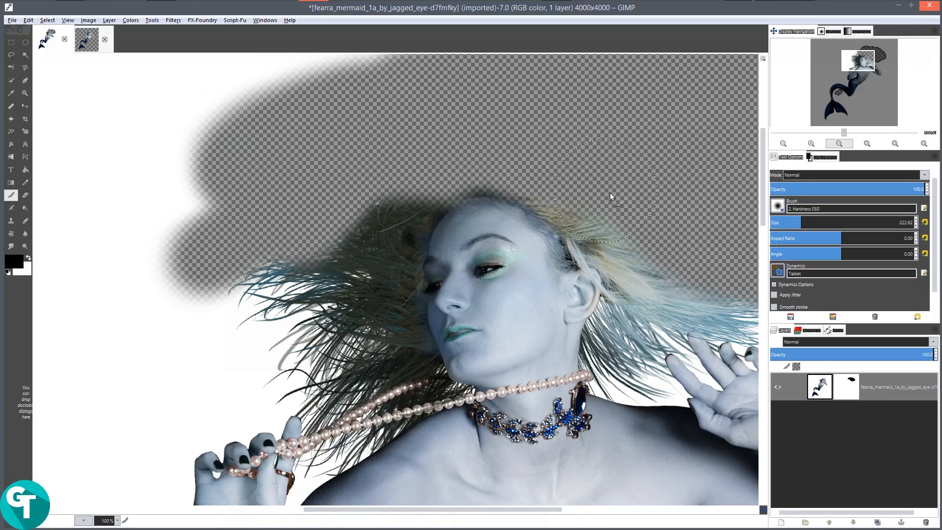
{"action": "mouse_move", "coordinate": [658, 219]}
{"action": "left_mouse_down"}
{"action": "mouse_move", "coordinate": [657, 284]}
{"action": "mouse_move", "coordinate": [670, 249]}
{"action": "mouse_move", "coordinate": [648, 208]}
{"action": "mouse_move", "coordinate": [623, 203]}
{"action": "mouse_move", "coordinate": [633, 224]}
{"action": "left_mouse_up"}
{"action": "mouse_move", "coordinate": [267, 198]}
{"action": "left_mouse_down"}
{"action": "mouse_move", "coordinate": [281, 254]}
{"action": "mouse_move", "coordinate": [351, 224]}
{"action": "mouse_move", "coordinate": [354, 207]}
{"action": "mouse_move", "coordinate": [344, 238]}
{"action": "mouse_move", "coordinate": [389, 181]}
{"action": "mouse_move", "coordinate": [332, 302]}
{"action": "mouse_move", "coordinate": [234, 249]}
{"action": "mouse_move", "coordinate": [344, 329]}
{"action": "mouse_move", "coordinate": [383, 201]}
{"action": "mouse_move", "coordinate": [332, 325]}
{"action": "mouse_move", "coordinate": [273, 331]}
{"action": "mouse_move", "coordinate": [307, 354]}
{"action": "mouse_move", "coordinate": [348, 350]}
{"action": "left_mouse_up"}
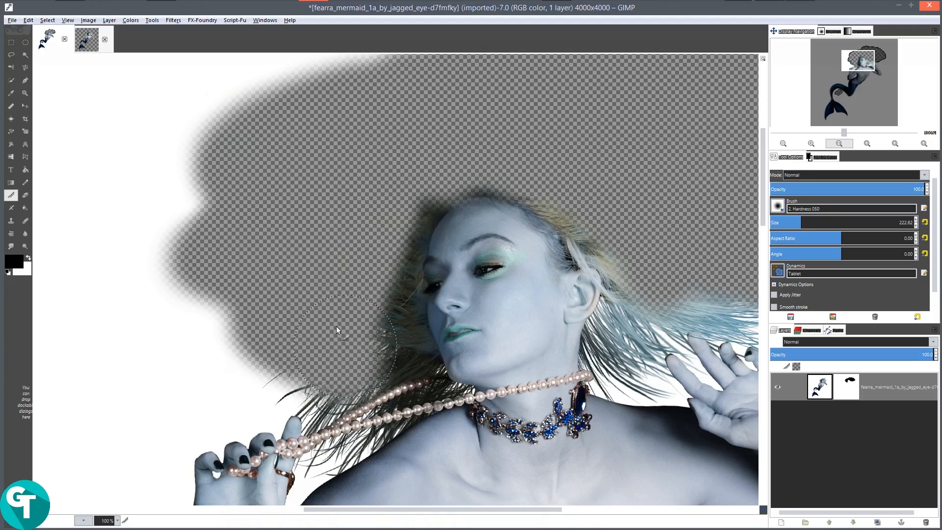
- Set the brush size to 41.91 and mask out the hair close to the forehead, face and crown
{"action": "scroll", "coordinate": [339, 206], "scroll_direction": "up", "scroll_amount": 5, "text": "ctrl"}
{"action": "scroll", "coordinate": [381, 189], "scroll_direction": "down", "scroll_amount": 5, "text": "ctrl"}
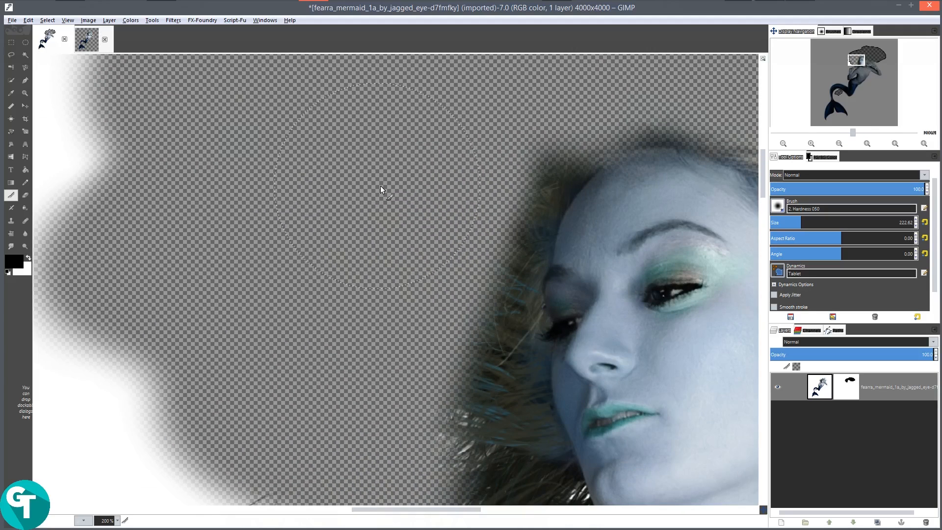
{"action": "scroll", "coordinate": [320, 185], "scroll_direction": "up", "scroll_amount": 1, "text": "ctrl"}
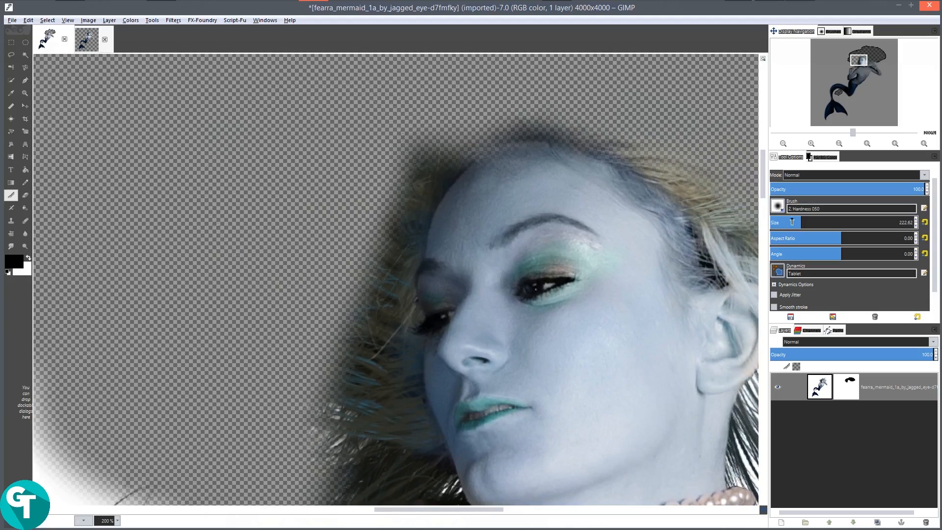
{"action": "left_click_drag", "start_coordinate": [791, 222], "coordinate": [763, 223]}
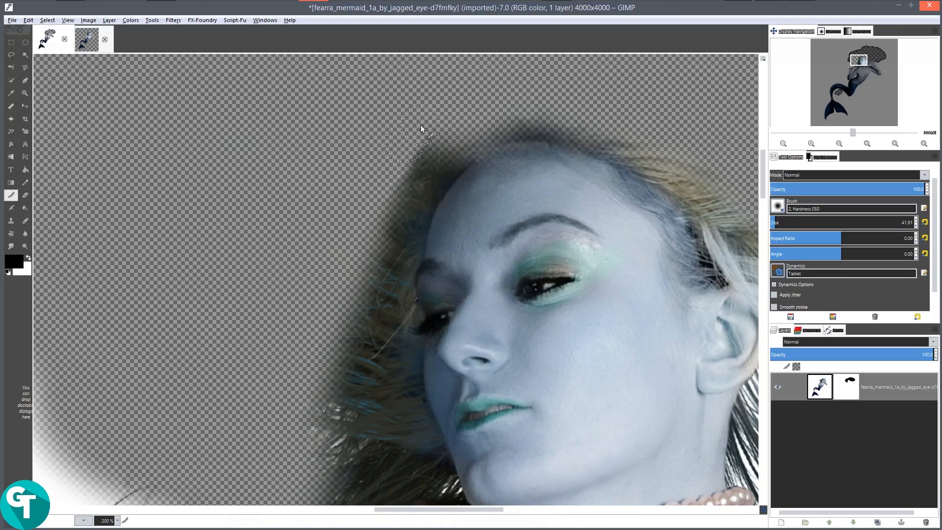
{"action": "mouse_move", "coordinate": [460, 138]}
{"action": "left_mouse_down"}
{"action": "mouse_move", "coordinate": [407, 183]}
{"action": "mouse_move", "coordinate": [389, 218]}
{"action": "left_mouse_up"}
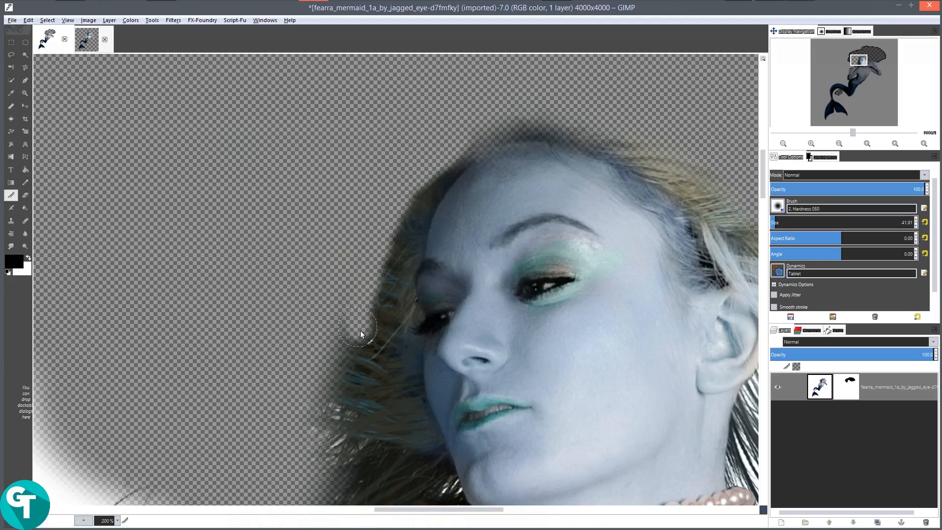
{"action": "left_click_drag", "start_coordinate": [349, 436], "coordinate": [293, 417]}
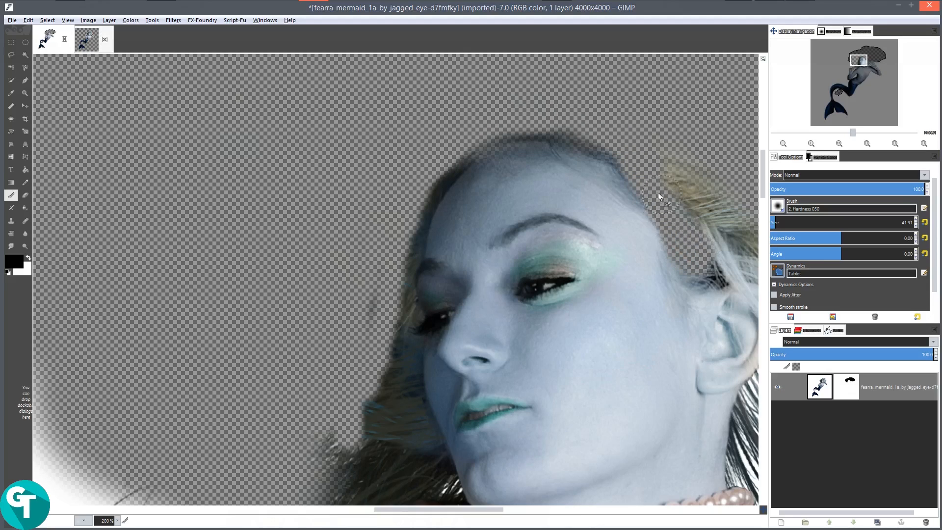
- Switch the brush to 2. Hardness 100 and mask out the hair above and behind the ear, toward the raised hand
{"action": "left_click", "coordinate": [779, 206]}
{"action": "left_click", "coordinate": [829, 235]}
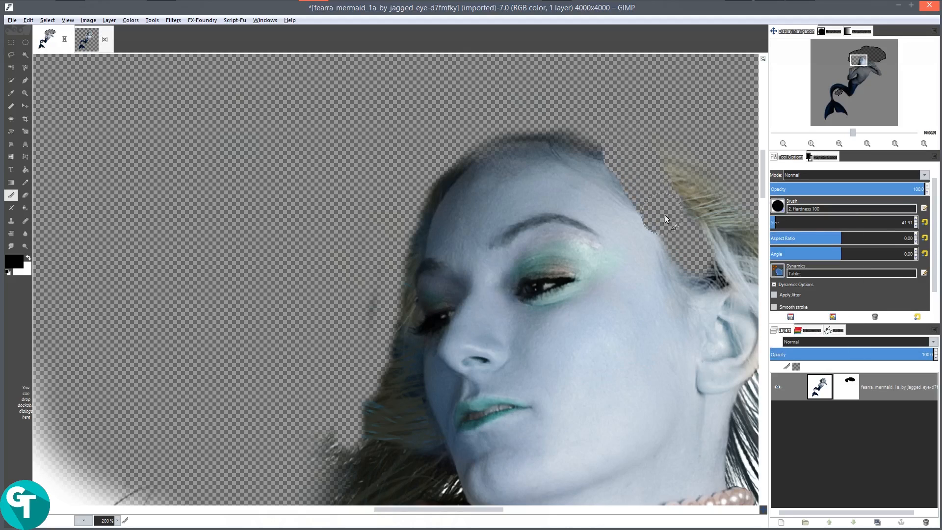
{"action": "left_click_drag", "start_coordinate": [687, 245], "coordinate": [684, 169]}
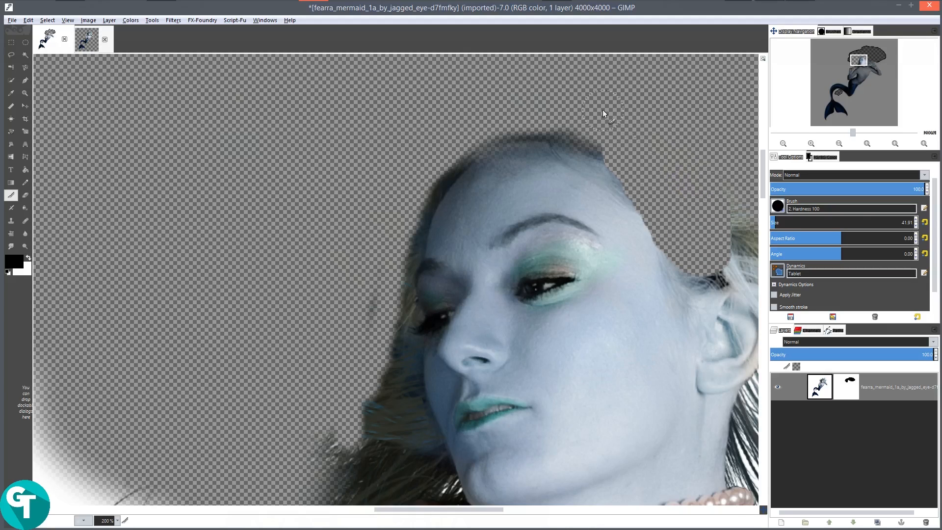
{"action": "mouse_move", "coordinate": [603, 110]}
{"action": "left_mouse_down"}
{"action": "mouse_move", "coordinate": [229, 53]}
{"action": "mouse_move", "coordinate": [220, 61]}
{"action": "left_mouse_up"}
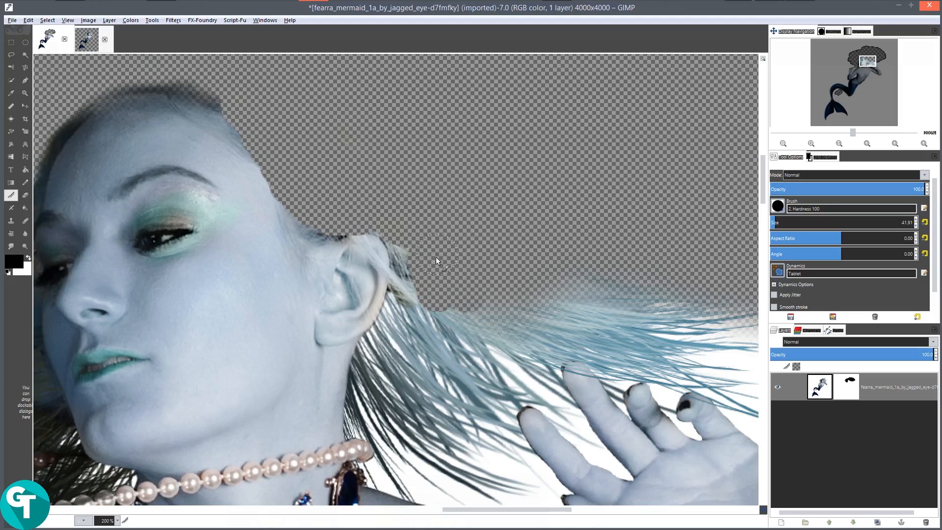
{"action": "mouse_move", "coordinate": [436, 257]}
{"action": "left_mouse_down"}
{"action": "mouse_move", "coordinate": [459, 334]}
{"action": "mouse_move", "coordinate": [617, 303]}
{"action": "mouse_move", "coordinate": [690, 304]}
{"action": "left_mouse_up"}
- Start a path at the brow on the face's outer edge and trace over the forehead and crown to the top of the ear
{"action": "scroll", "coordinate": [558, 189], "scroll_direction": "down", "scroll_amount": 2}
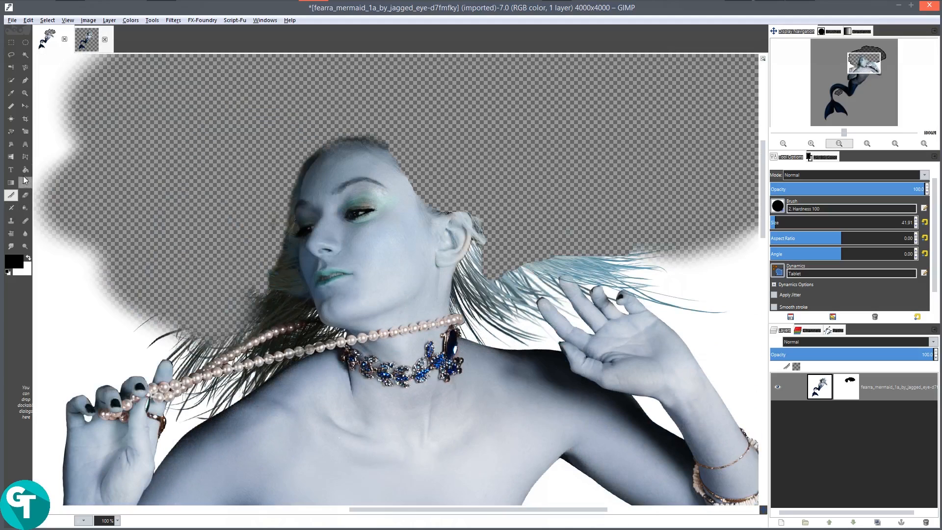
{"action": "left_click", "coordinate": [22, 85]}
{"action": "scroll", "coordinate": [308, 169], "scroll_direction": "up", "scroll_amount": 2}
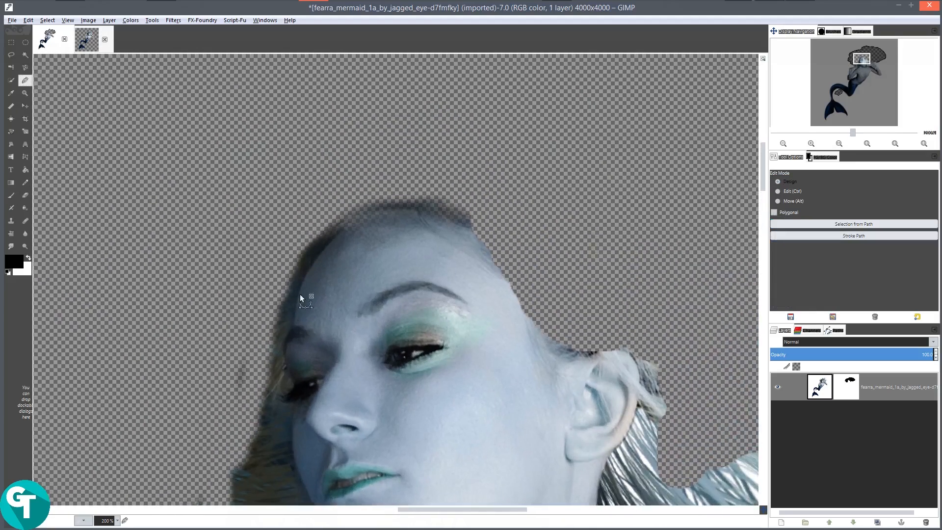
{"action": "left_click", "coordinate": [295, 326]}
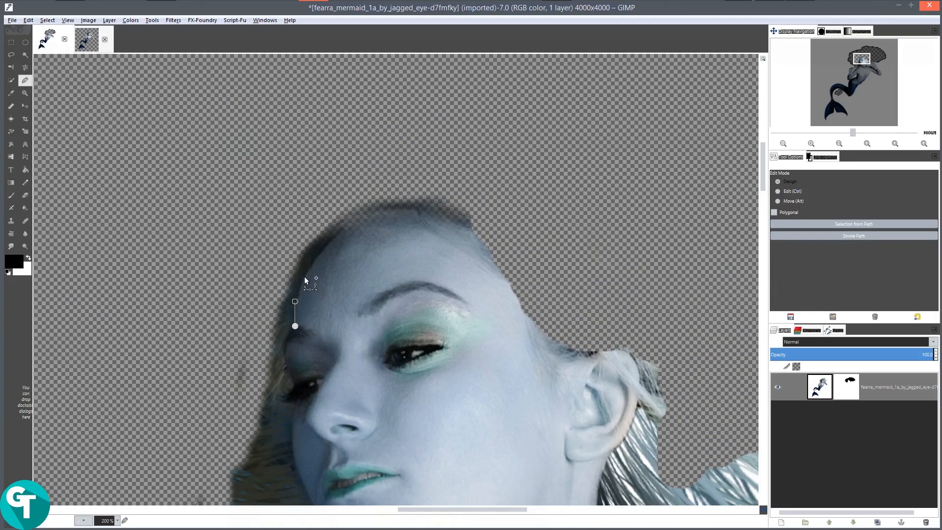
{"action": "left_click", "coordinate": [354, 229]}
{"action": "left_click", "coordinate": [403, 213]}
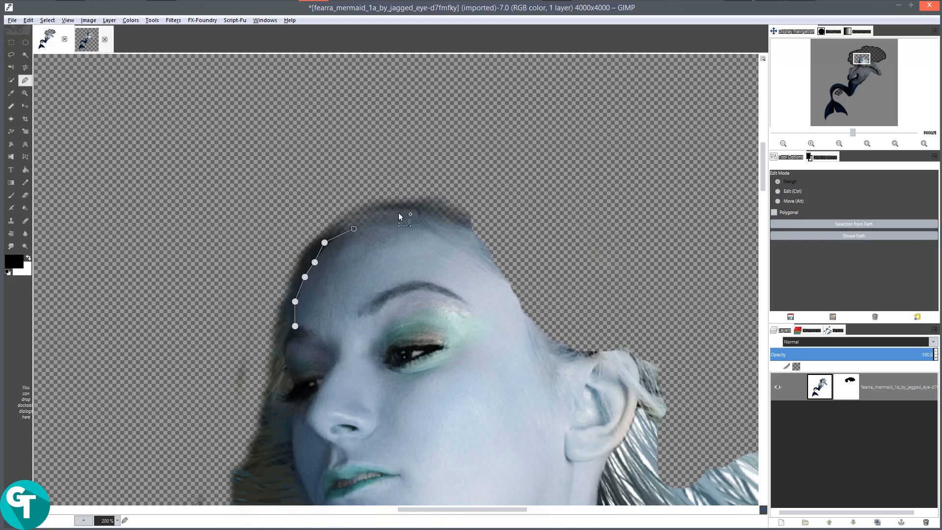
{"action": "left_click", "coordinate": [442, 219]}
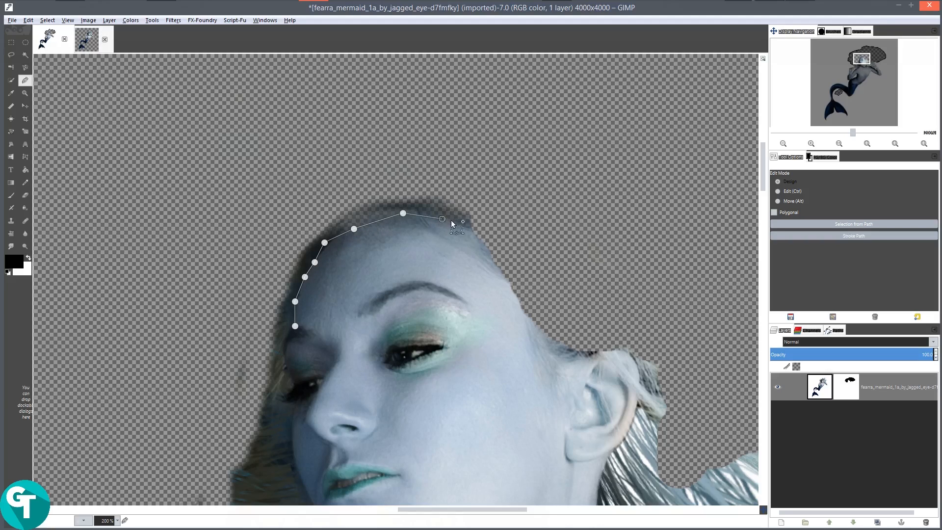
{"action": "left_click", "coordinate": [492, 262]}
{"action": "left_click", "coordinate": [520, 316]}
{"action": "left_click", "coordinate": [555, 340]}
{"action": "left_click", "coordinate": [589, 355]}
{"action": "left_click", "coordinate": [599, 350]}
{"action": "left_click", "coordinate": [619, 351]}
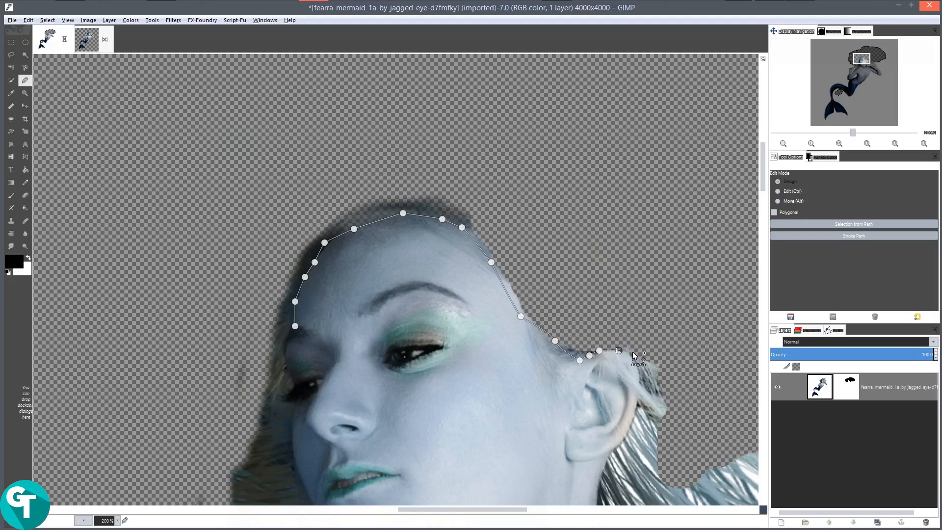
{"action": "left_click", "coordinate": [633, 350]}
- Continue the path around the back of the ear and down the neck to the pearl necklace
{"action": "left_click_drag", "start_coordinate": [644, 361], "coordinate": [579, 203]}
{"action": "left_click", "coordinate": [574, 212]}
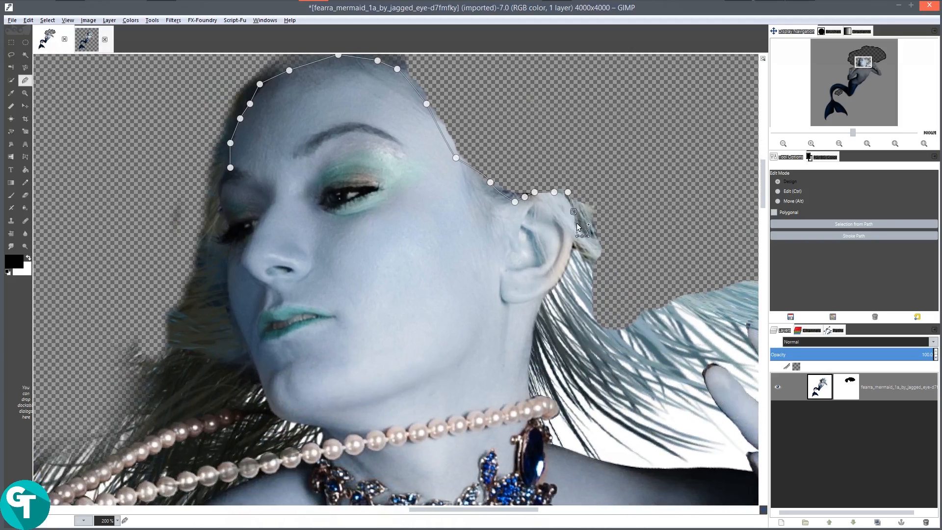
{"action": "left_click", "coordinate": [574, 231]}
{"action": "left_click", "coordinate": [564, 265]}
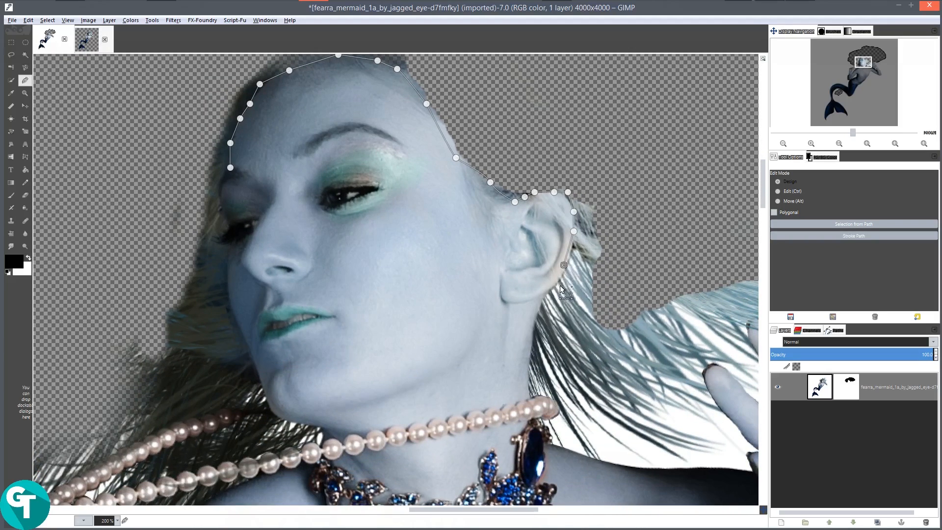
{"action": "left_click", "coordinate": [549, 290]}
{"action": "left_click", "coordinate": [539, 304]}
{"action": "left_click", "coordinate": [534, 344]}
{"action": "left_click", "coordinate": [530, 388]}
{"action": "left_click", "coordinate": [535, 398]}
{"action": "left_click", "coordinate": [544, 398]}
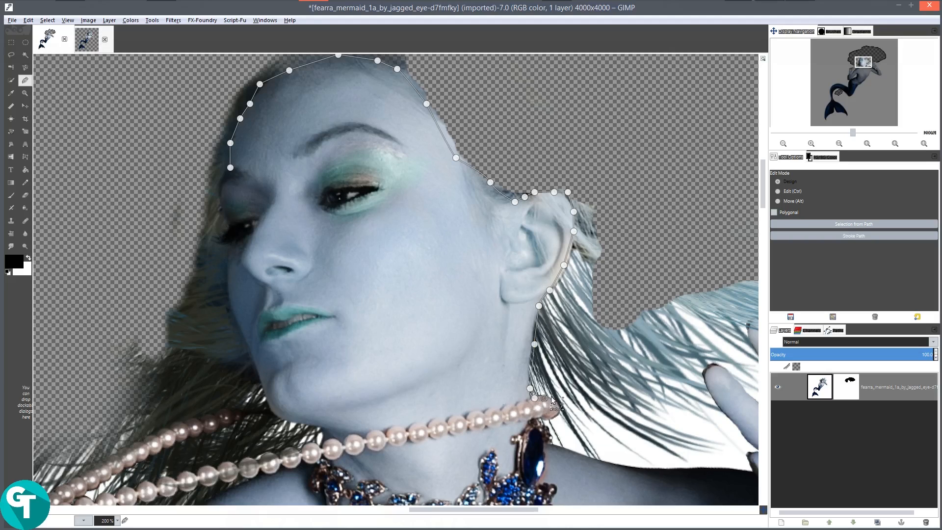
- Extend the path in a wide loop outside the hair, from the necklace up over the head and down past the front of the face
{"action": "left_click", "coordinate": [564, 398]}
{"action": "left_click_drag", "start_coordinate": [638, 349], "coordinate": [672, 343]}
{"action": "left_click_drag", "start_coordinate": [701, 295], "coordinate": [711, 241]}
{"action": "left_click_drag", "start_coordinate": [706, 163], "coordinate": [617, 74]}
{"action": "left_click", "coordinate": [564, 64]}
{"action": "left_click_drag", "start_coordinate": [555, 79], "coordinate": [675, 267]}
{"action": "left_click_drag", "start_coordinate": [360, 126], "coordinate": [294, 141]}
{"action": "left_click_drag", "start_coordinate": [252, 180], "coordinate": [223, 253]}
{"action": "left_click_drag", "start_coordinate": [218, 293], "coordinate": [213, 332]}
- Trace the path beneath the hair beside the chin and up the lips, nose and eyelashes, closing it at its starting point
{"action": "left_click_drag", "start_coordinate": [318, 304], "coordinate": [391, 52]}
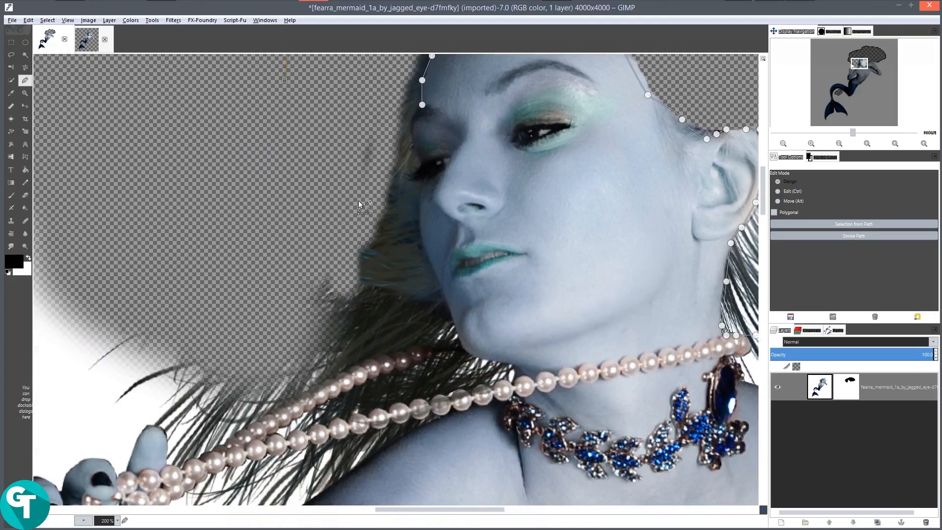
{"action": "left_click", "coordinate": [344, 276]}
{"action": "left_click_drag", "start_coordinate": [383, 326], "coordinate": [426, 335]}
{"action": "left_click", "coordinate": [441, 285]}
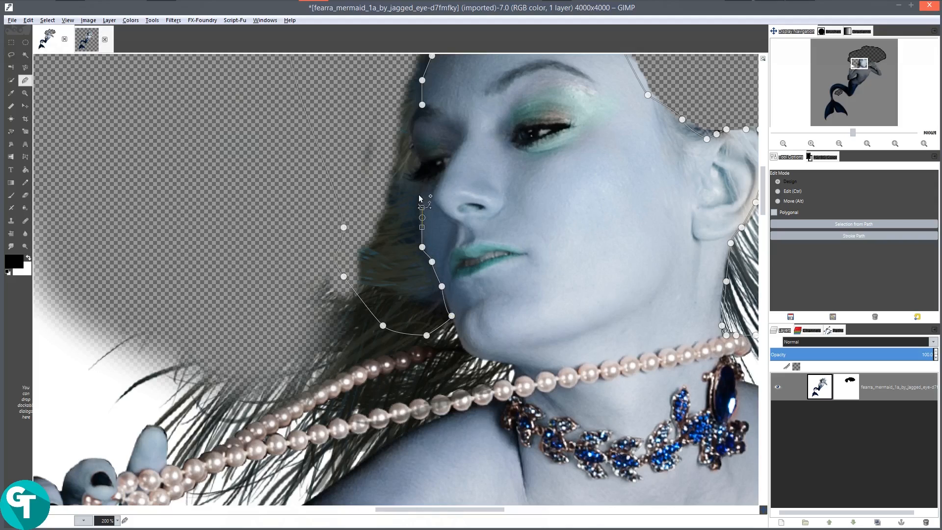
{"action": "left_click_drag", "start_coordinate": [403, 169], "coordinate": [422, 163]}
{"action": "left_click_drag", "start_coordinate": [412, 131], "coordinate": [410, 120]}
{"action": "key", "text": "ctrl"}
{"action": "left_click", "coordinate": [423, 105], "text": "ctrl"}
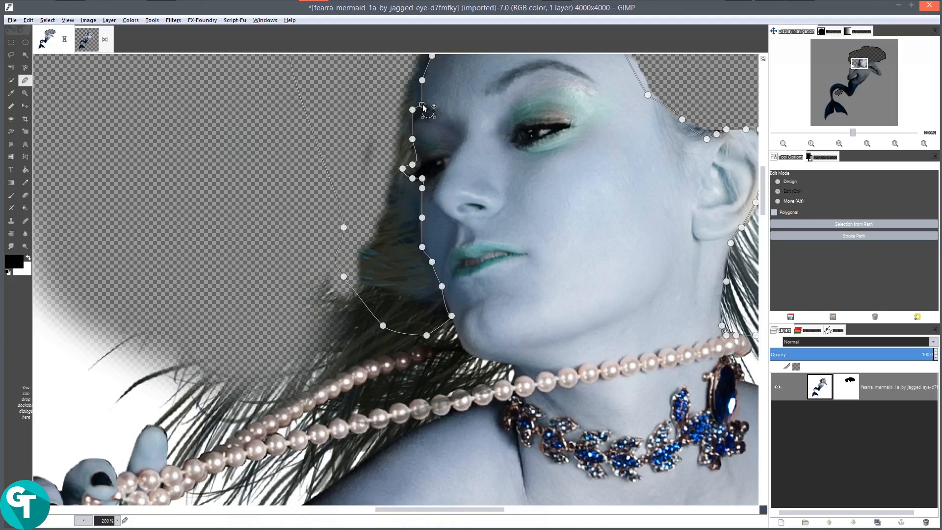
- Create a selection from the closed path around the head
{"action": "key", "text": "1"}
{"action": "right_click", "coordinate": [372, 102]}
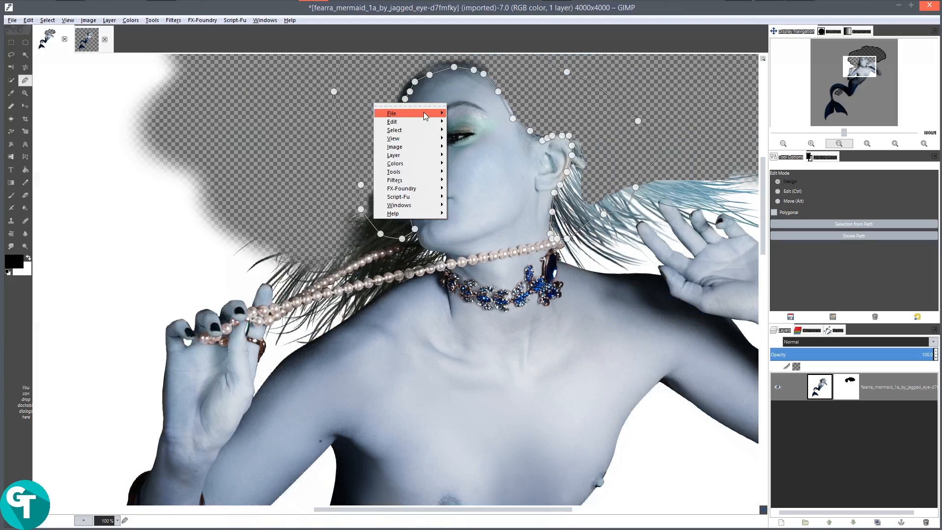
{"action": "mouse_move", "coordinate": [406, 131]}
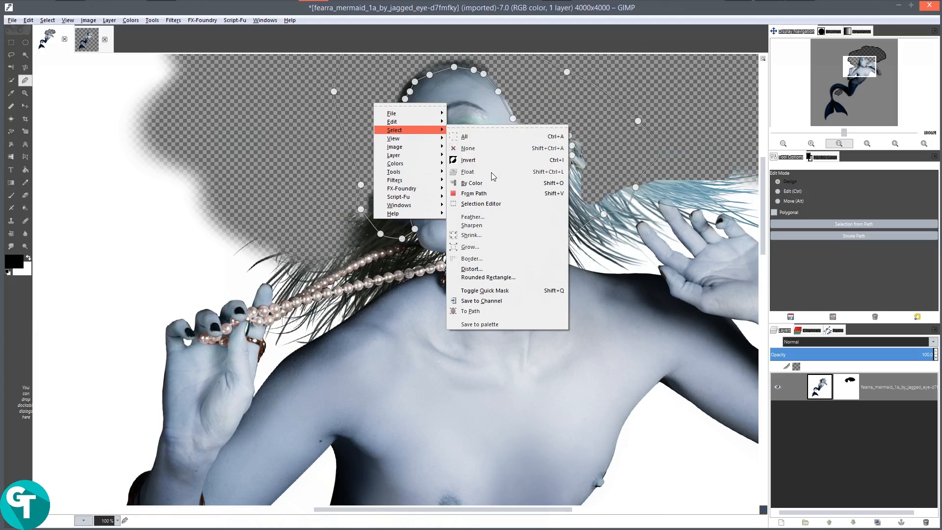
{"action": "left_click", "coordinate": [475, 193]}
{"action": "scroll", "coordinate": [387, 117], "scroll_direction": "down", "scroll_amount": 2}
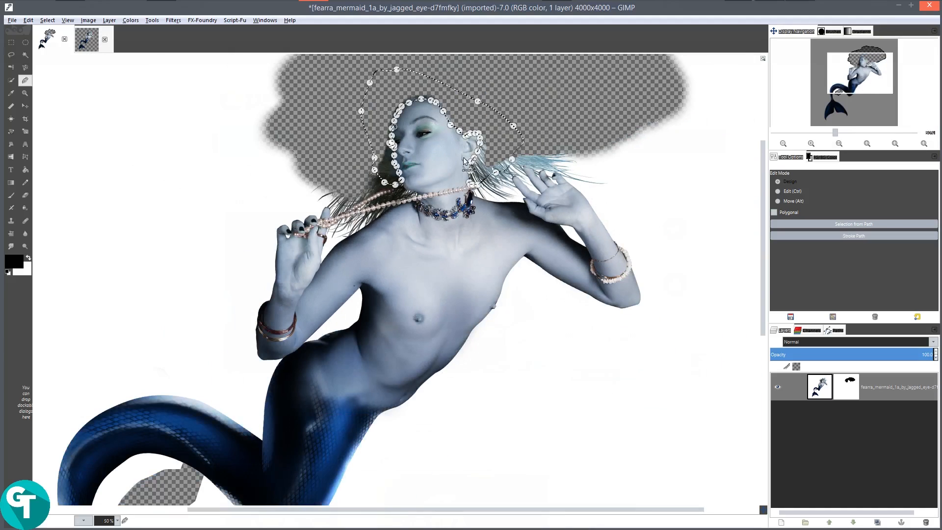
- Try to delete the contents of the selected hair area on the layer mask
{"action": "key", "text": "Delete"}
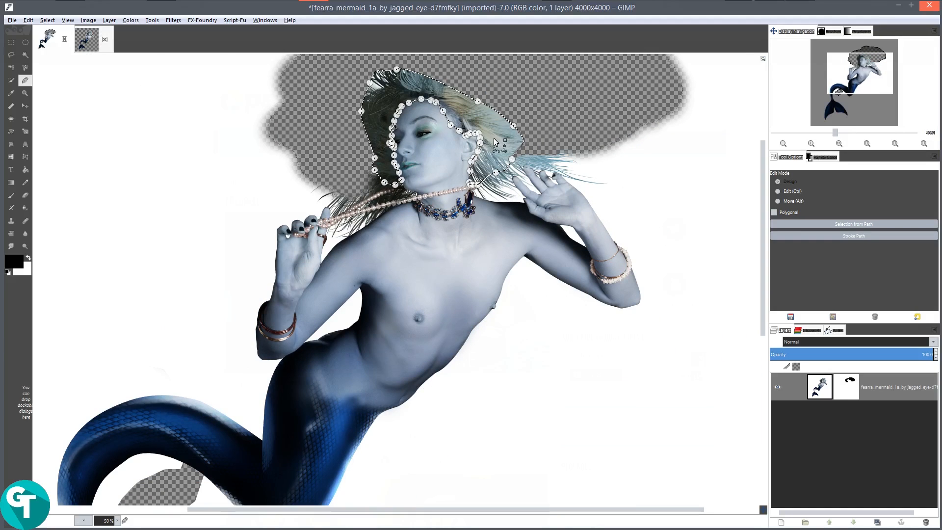
{"action": "key", "text": "ctrl+z"}
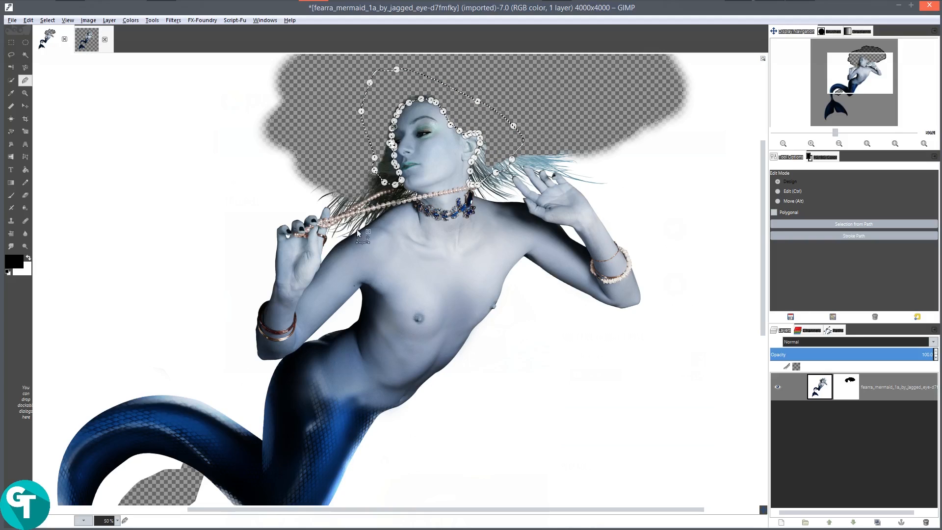
- Fill the selected hair area of the mask with black, clear the selection and switch to the Move tool
{"action": "left_click_drag", "start_coordinate": [15, 261], "coordinate": [432, 105]}
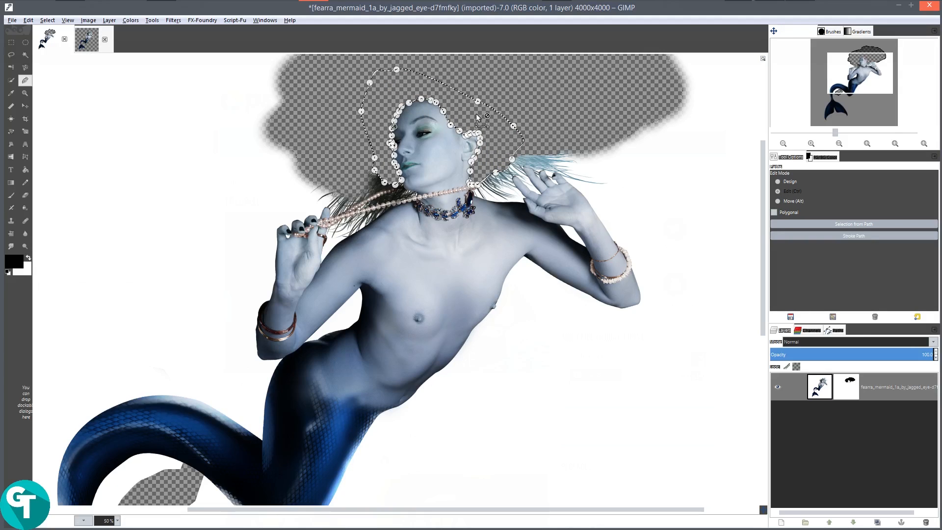
{"action": "key", "text": "ctrl+shift+a"}
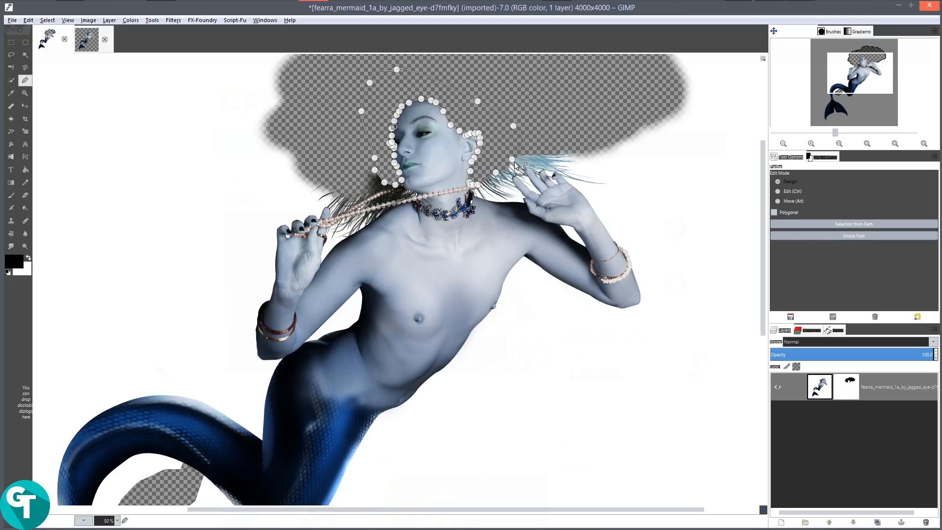
{"action": "key", "text": "m"}
- Examine the masked edge along the forehead, face profile and ear at close range and from farther out
{"action": "scroll", "coordinate": [478, 155], "scroll_direction": "down", "scroll_amount": 1}
{"action": "scroll", "coordinate": [495, 221], "scroll_direction": "up", "scroll_amount": 4}
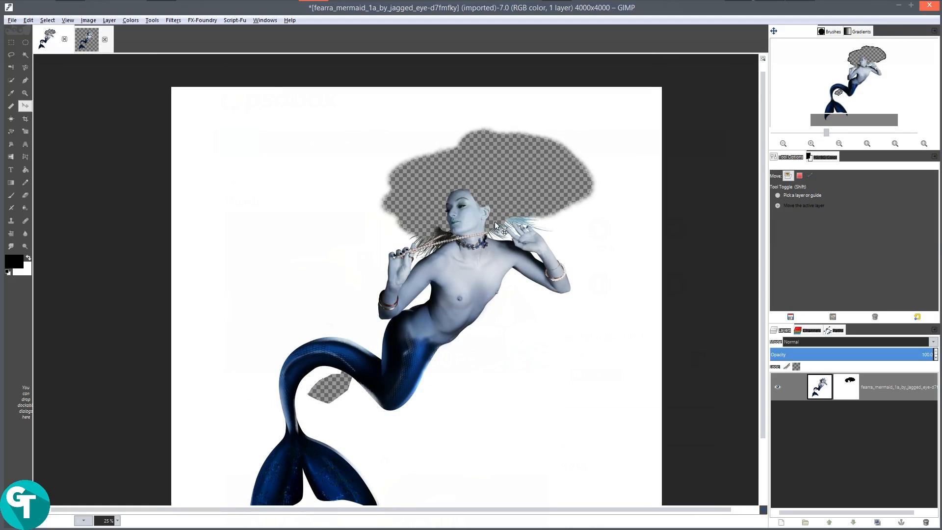
{"action": "scroll", "coordinate": [501, 183], "scroll_direction": "up", "scroll_amount": 3}
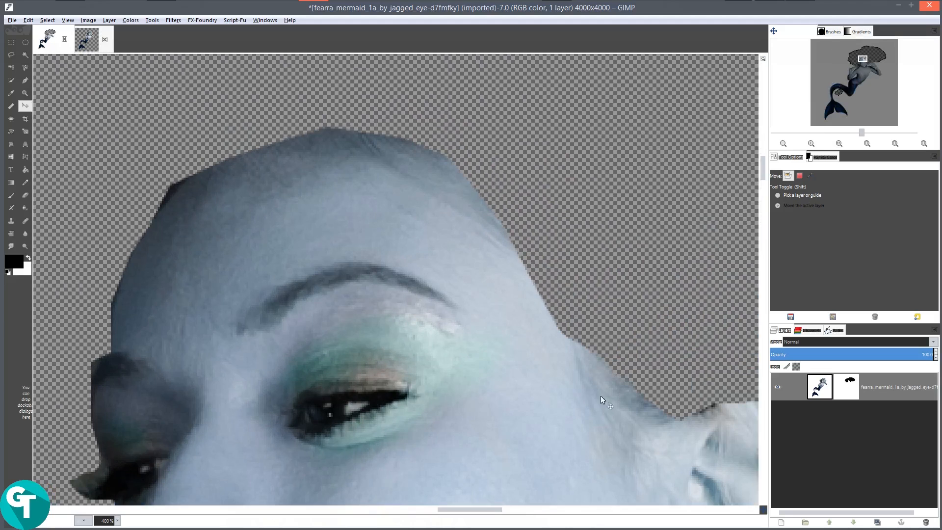
{"action": "scroll", "coordinate": [625, 349], "scroll_direction": "down", "scroll_amount": 2}
{"action": "left_click_drag", "start_coordinate": [631, 367], "coordinate": [448, 244]}
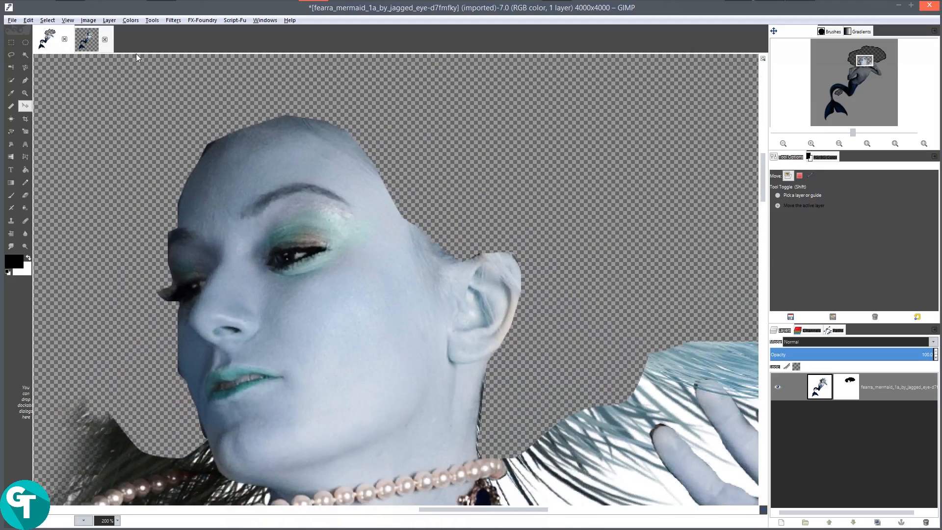
{"action": "scroll", "coordinate": [497, 205], "scroll_direction": "down", "scroll_amount": 3}
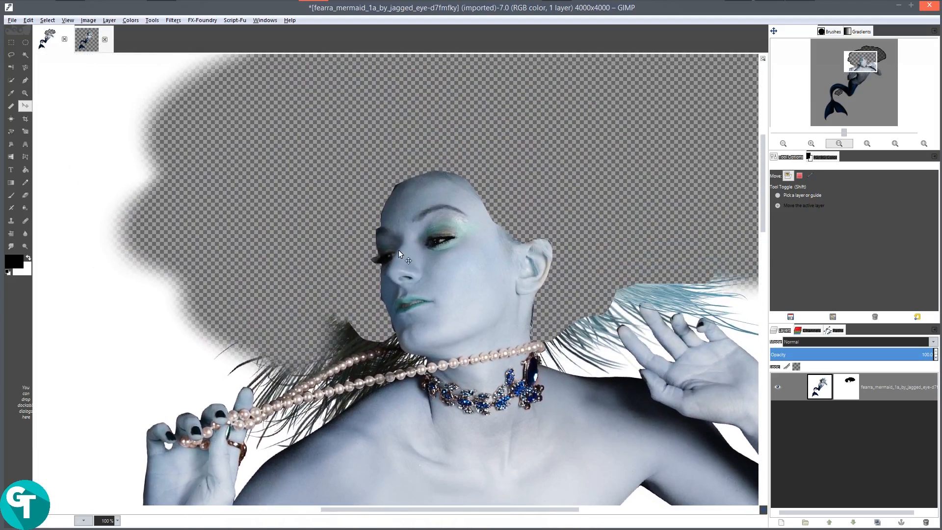
{"action": "scroll", "coordinate": [395, 292], "scroll_direction": "up", "scroll_amount": 3}
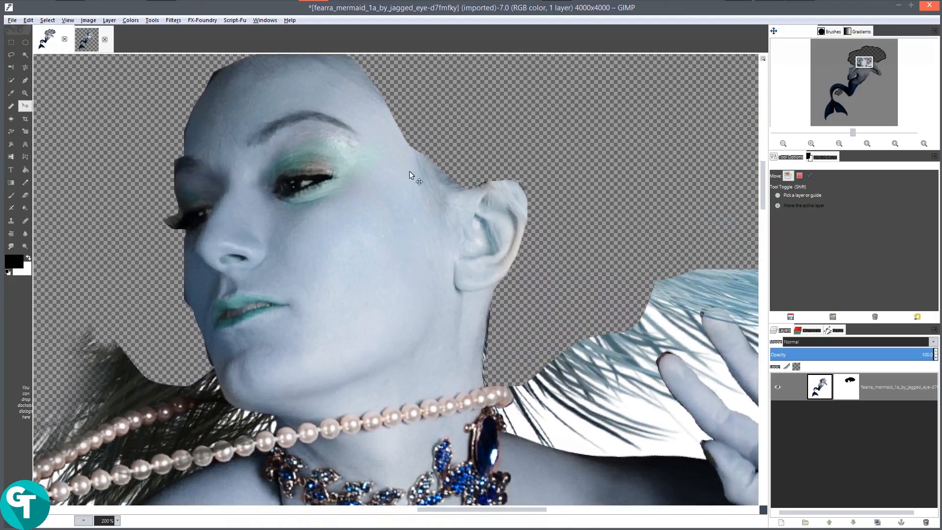
- Switch to the Mask.xcf image and re-enable the disabled layer mask on the mermaid layer
{"action": "scroll", "coordinate": [542, 243], "scroll_direction": "down", "scroll_amount": 3}
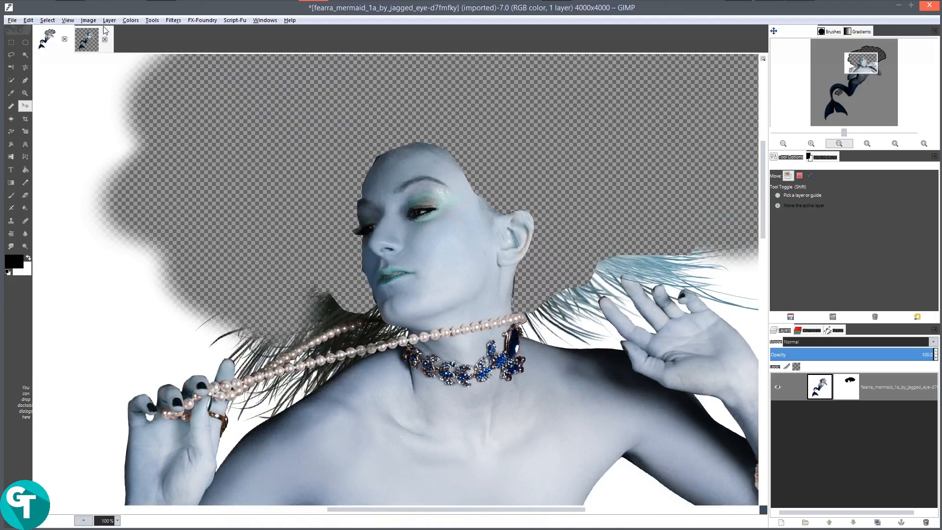
{"action": "left_click", "coordinate": [94, 47]}
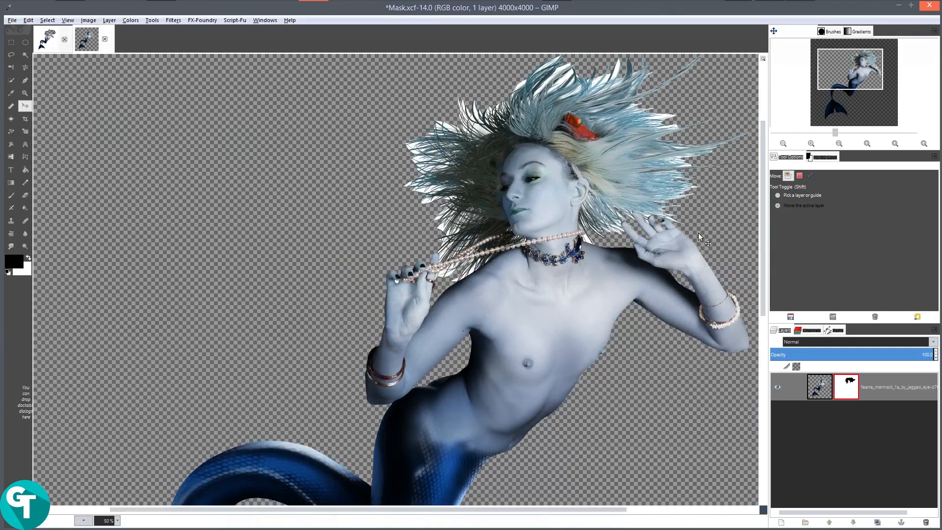
{"action": "left_click", "coordinate": [847, 387], "text": "ctrl"}
- Examine the masked mermaid cutout in Mask.xcf on the transparent canvas, from the head down to the tail
{"action": "scroll", "coordinate": [595, 204], "scroll_direction": "down", "scroll_amount": 4}
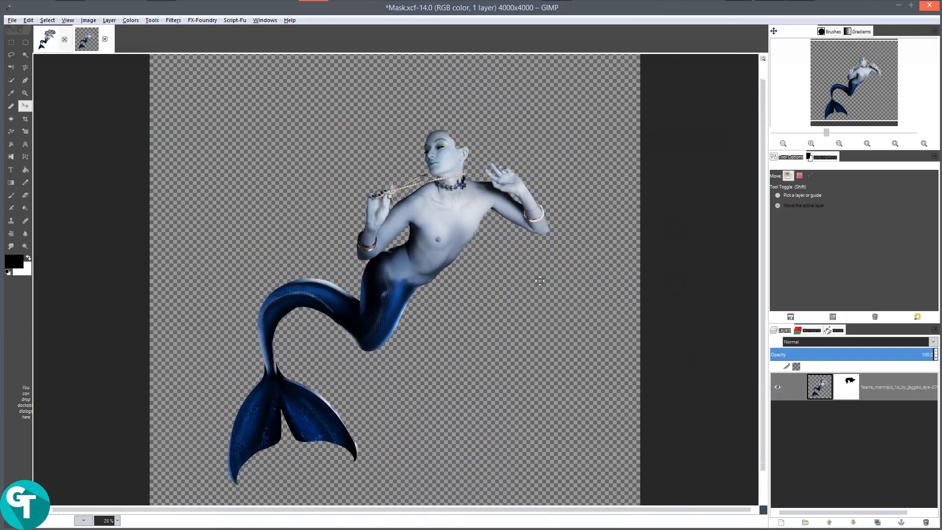
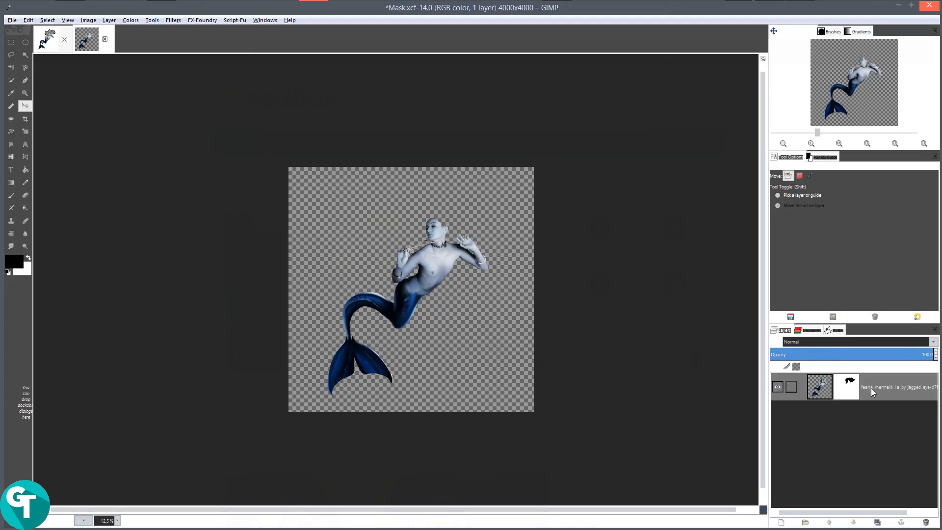
{"action": "scroll", "coordinate": [487, 222], "scroll_direction": "up", "scroll_amount": 3}
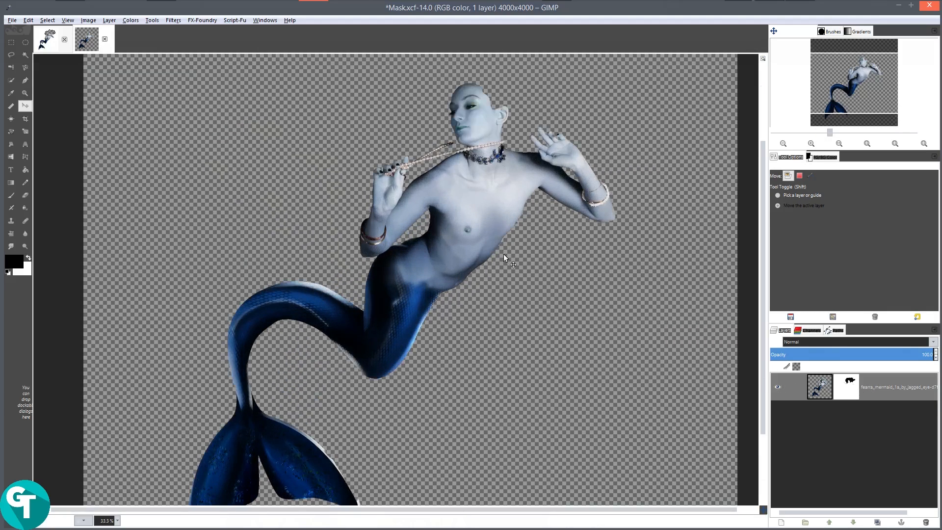
{"action": "scroll", "coordinate": [509, 252], "scroll_direction": "down", "scroll_amount": 3}
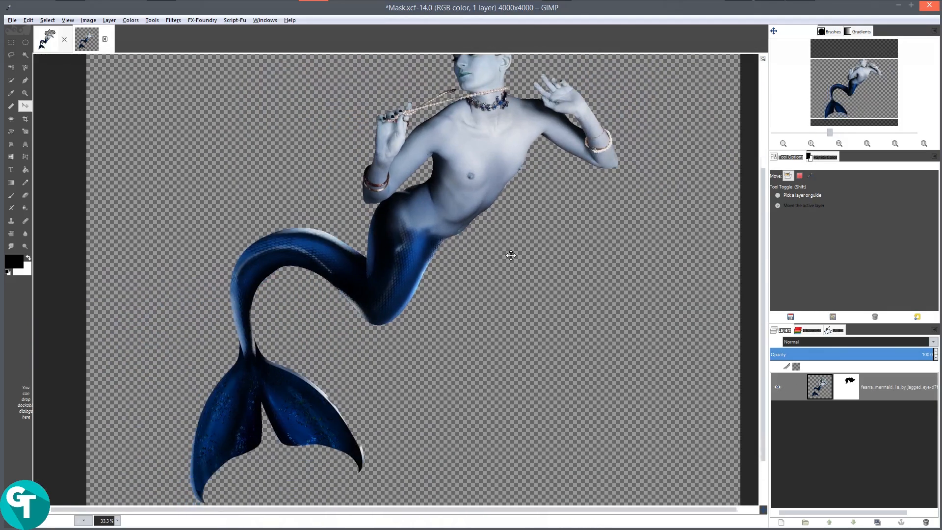
{"action": "scroll", "coordinate": [517, 230], "scroll_direction": "down", "scroll_amount": 2}
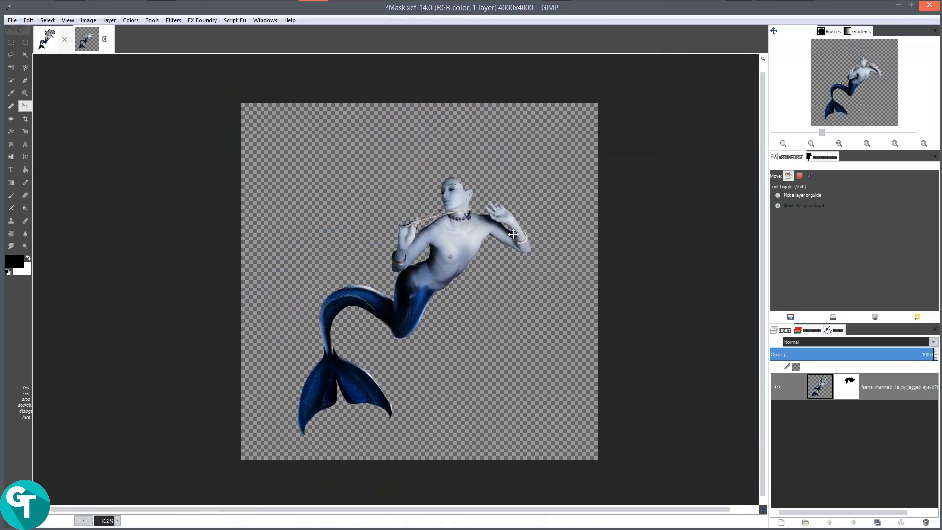
{"action": "scroll", "coordinate": [510, 242], "scroll_direction": "up", "scroll_amount": 3}
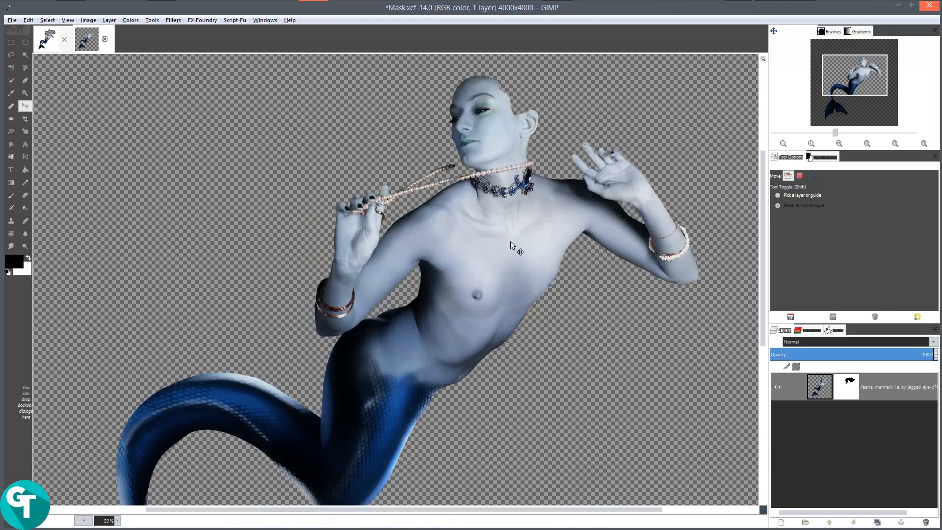
{"action": "scroll", "coordinate": [643, 275], "scroll_direction": "down", "scroll_amount": 3}
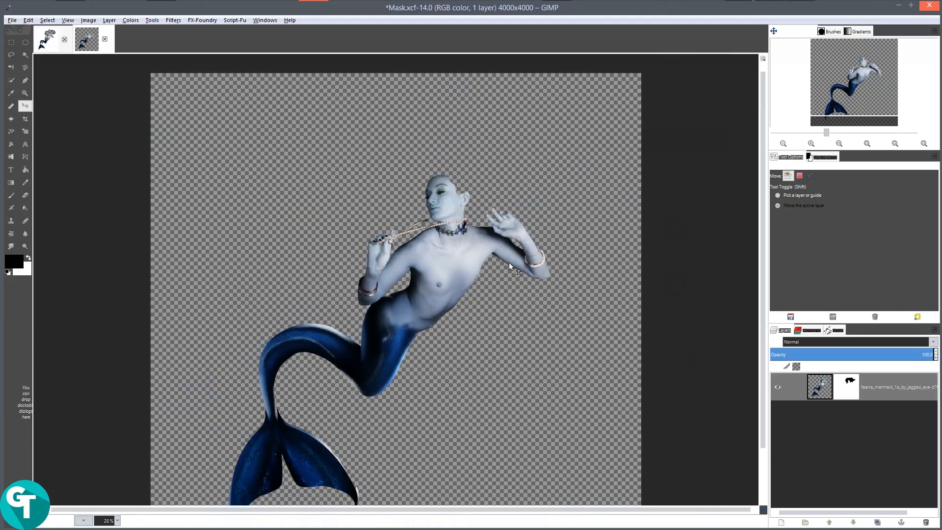
{"action": "scroll", "coordinate": [513, 263], "scroll_direction": "up", "scroll_amount": 1}
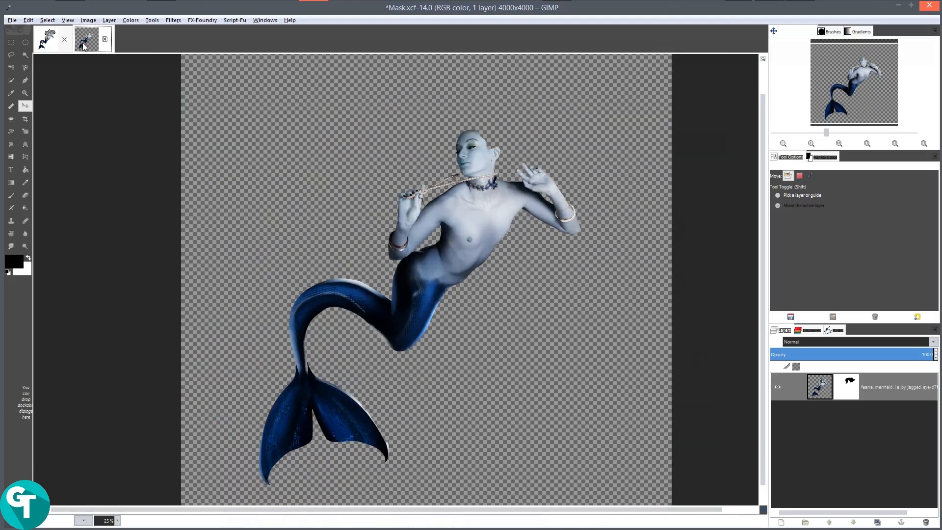
- Close the imported practice mermaid image with the rough hair mask without saving its changes
{"action": "left_click", "coordinate": [67, 45]}
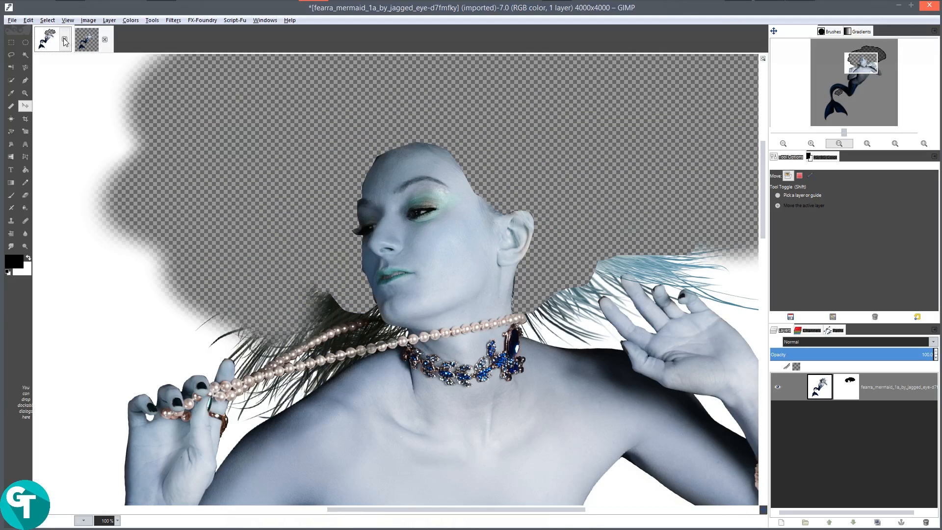
{"action": "left_click", "coordinate": [64, 40]}
{"action": "left_click", "coordinate": [469, 320]}
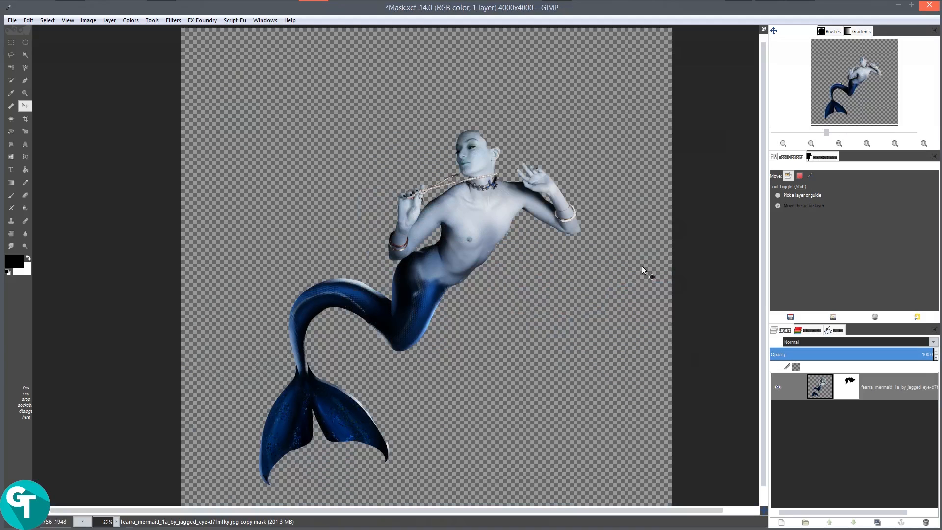
- Add a new transparent 4000 x 4000 layer named BG above the mermaid layer
{"action": "scroll", "coordinate": [560, 185], "scroll_direction": "down", "scroll_amount": 2}
{"action": "left_click_drag", "start_coordinate": [528, 265], "coordinate": [551, 208]}
{"action": "scroll", "coordinate": [534, 233], "scroll_direction": "up", "scroll_amount": 1}
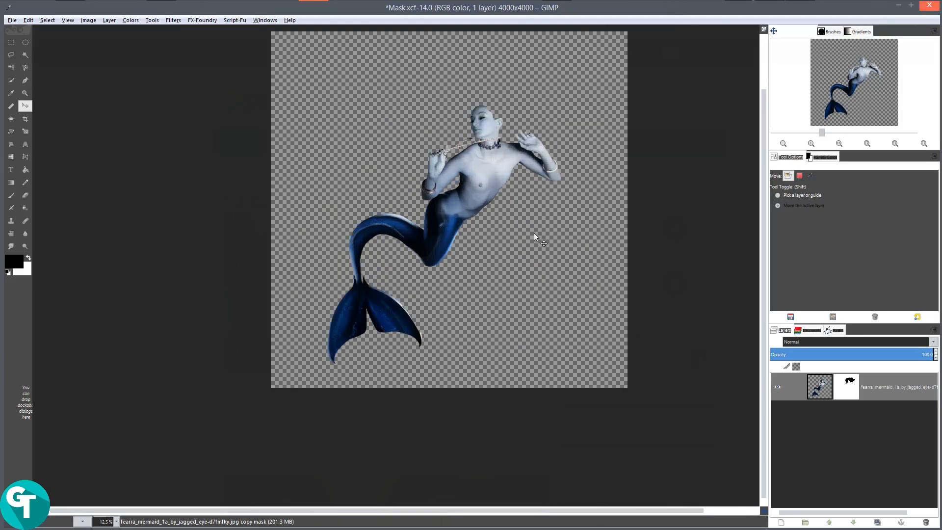
{"action": "scroll", "coordinate": [534, 233], "scroll_direction": "up", "scroll_amount": 1}
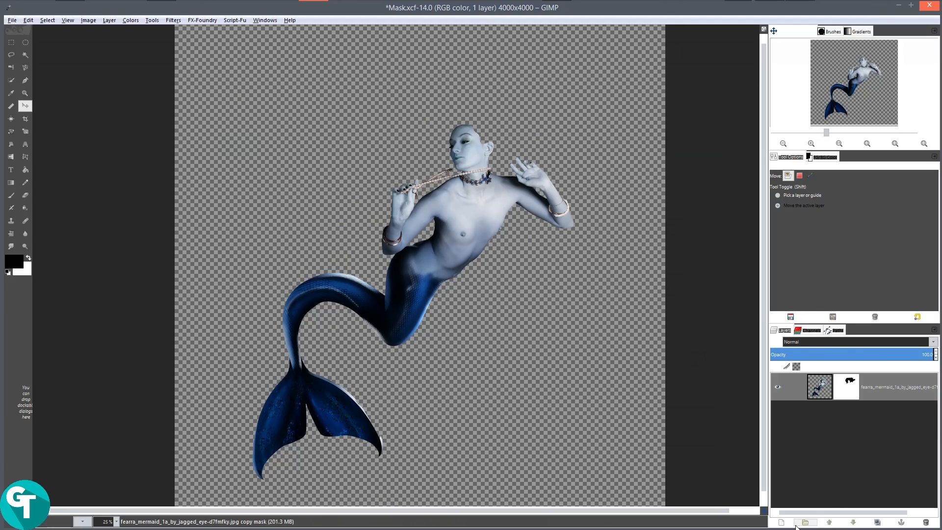
{"action": "left_click", "coordinate": [781, 523]}
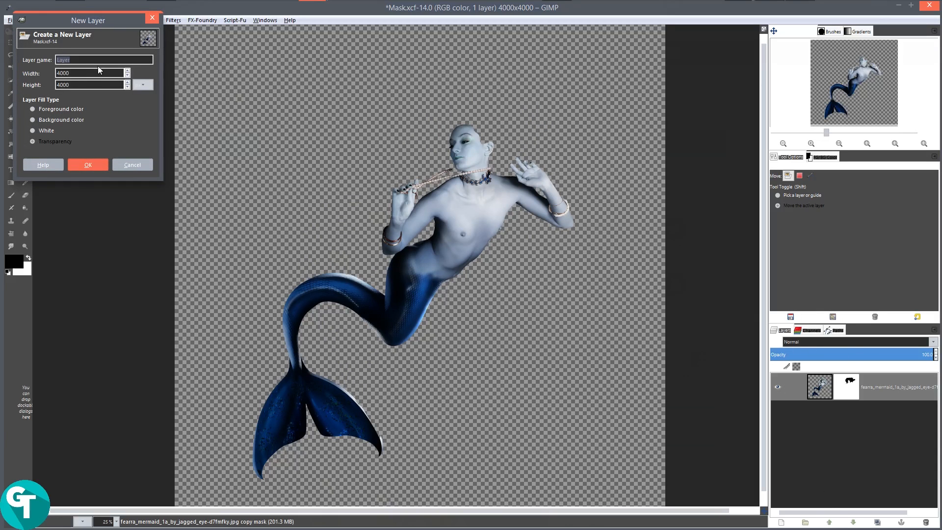
{"action": "left_click", "coordinate": [83, 164]}
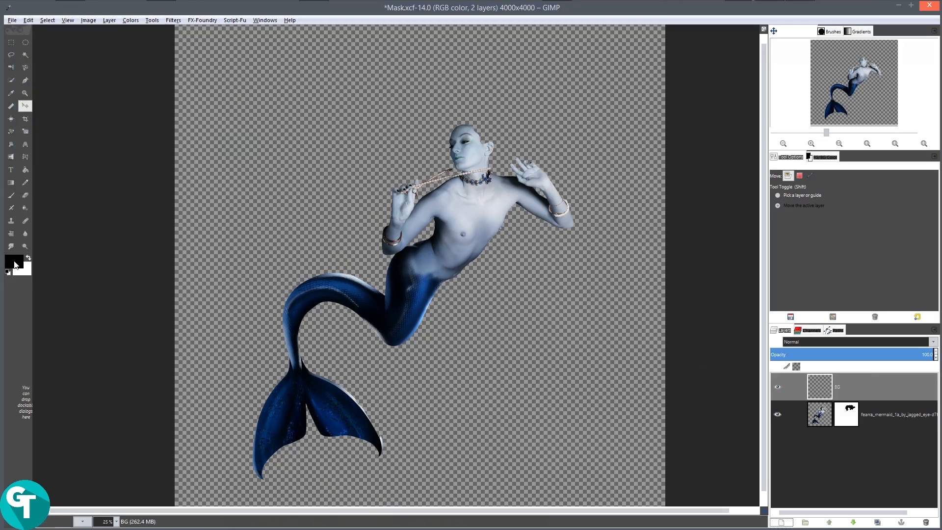
- Set the foreground color to teal 19a798, fill the BG layer with it and place that layer below the mermaid
{"action": "left_click", "coordinate": [13, 260]}
{"action": "left_click", "coordinate": [571, 148]}
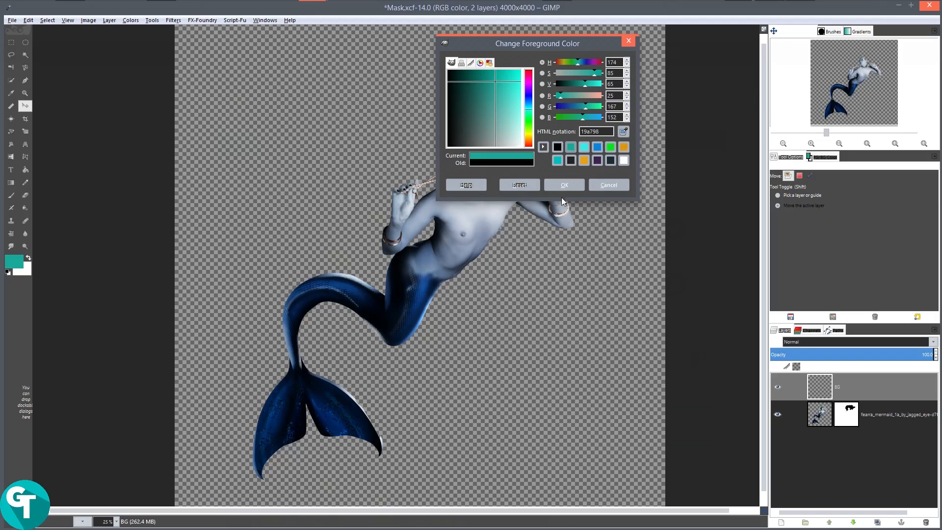
{"action": "left_click", "coordinate": [565, 185]}
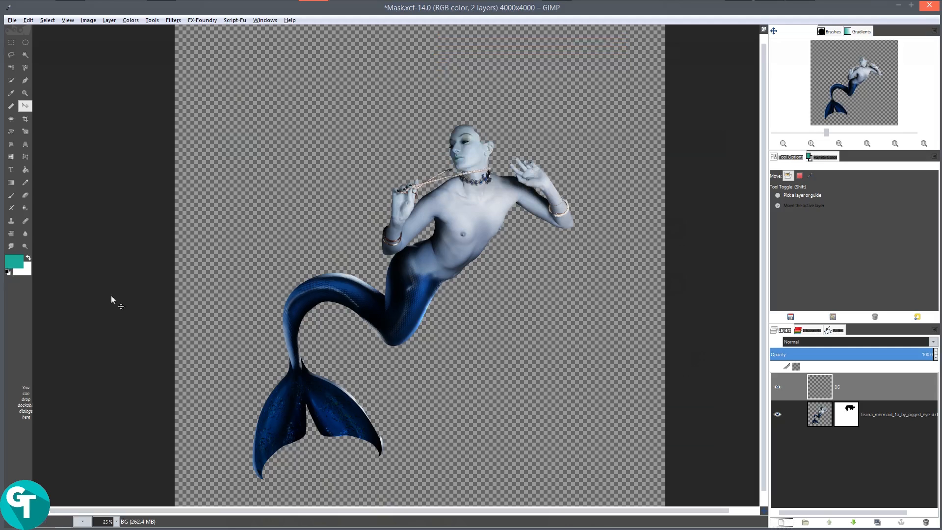
{"action": "left_click_drag", "start_coordinate": [20, 266], "coordinate": [311, 177]}
{"action": "left_click_drag", "start_coordinate": [873, 383], "coordinate": [867, 436]}
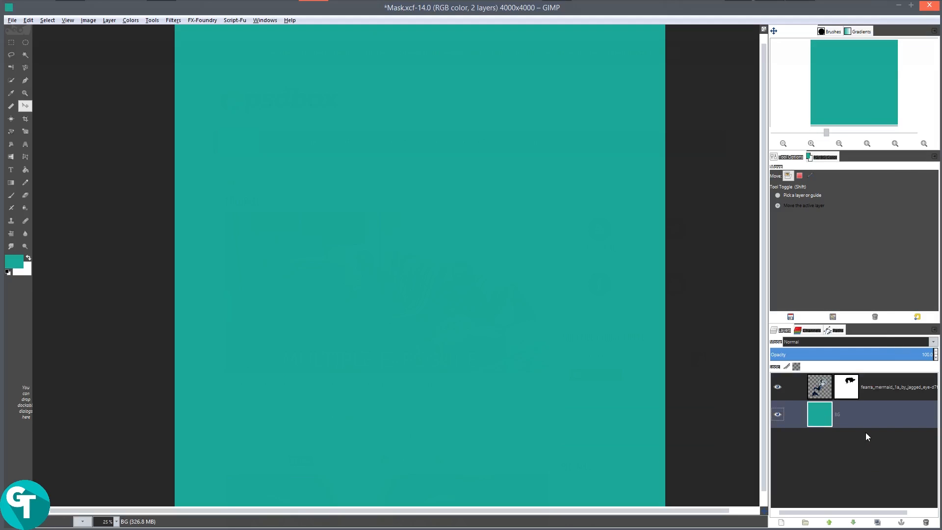
- Examine the mermaid cutout's edges against the solid teal background, both close up and as a whole
{"action": "scroll", "coordinate": [555, 275], "scroll_direction": "down", "scroll_amount": 2}
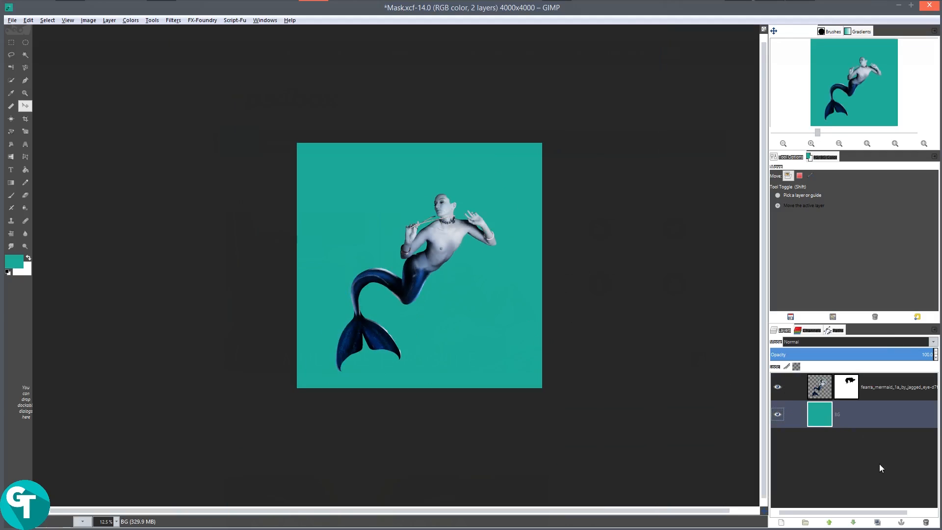
{"action": "scroll", "coordinate": [524, 259], "scroll_direction": "up", "scroll_amount": 2}
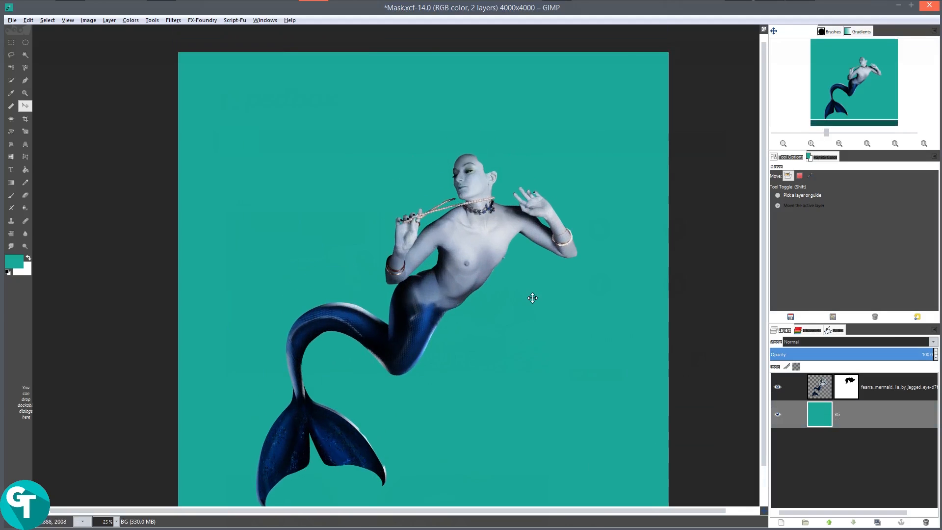
{"action": "scroll", "coordinate": [521, 282], "scroll_direction": "up", "scroll_amount": 2}
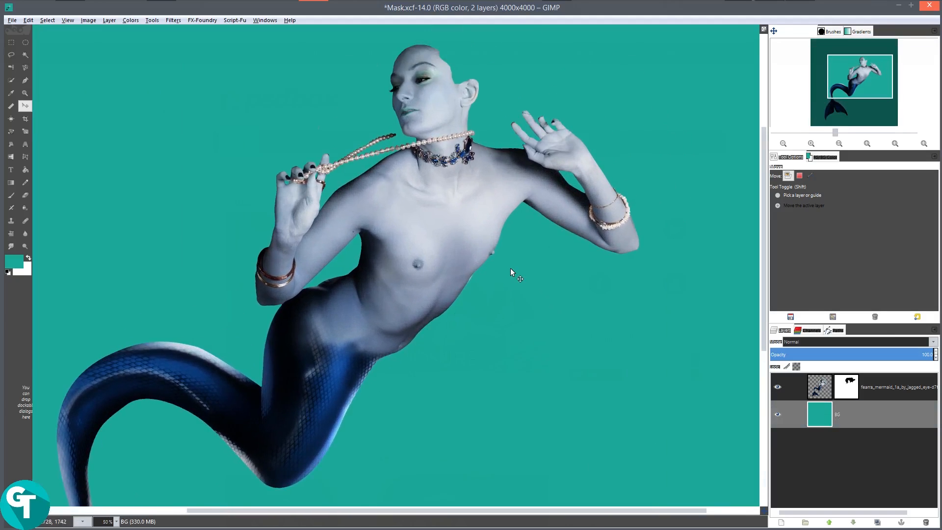
{"action": "scroll", "coordinate": [511, 272], "scroll_direction": "down", "scroll_amount": 1}
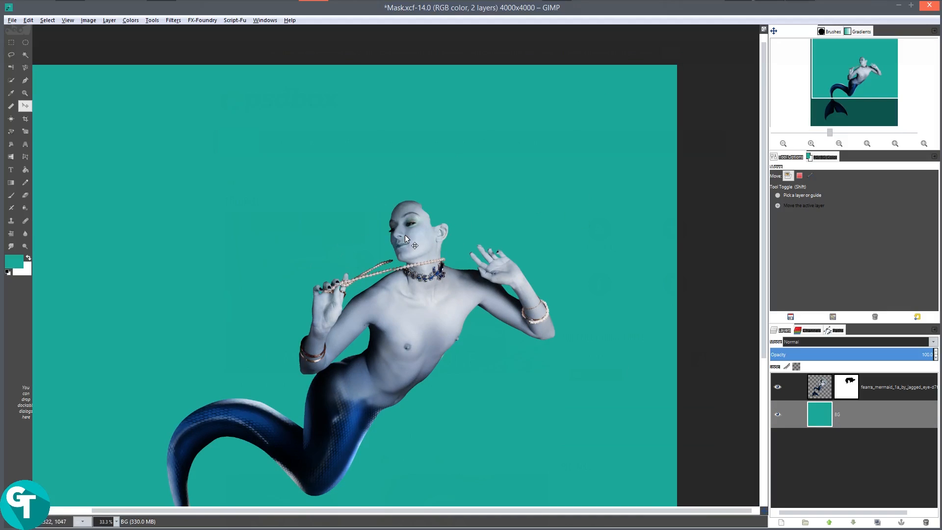
{"action": "scroll", "coordinate": [471, 230], "scroll_direction": "up", "scroll_amount": 1}
{"action": "left_click_drag", "start_coordinate": [472, 230], "coordinate": [555, 211]}
{"action": "scroll", "coordinate": [555, 211], "scroll_direction": "down", "scroll_amount": 1}
{"action": "left_click_drag", "start_coordinate": [512, 315], "coordinate": [517, 278]}
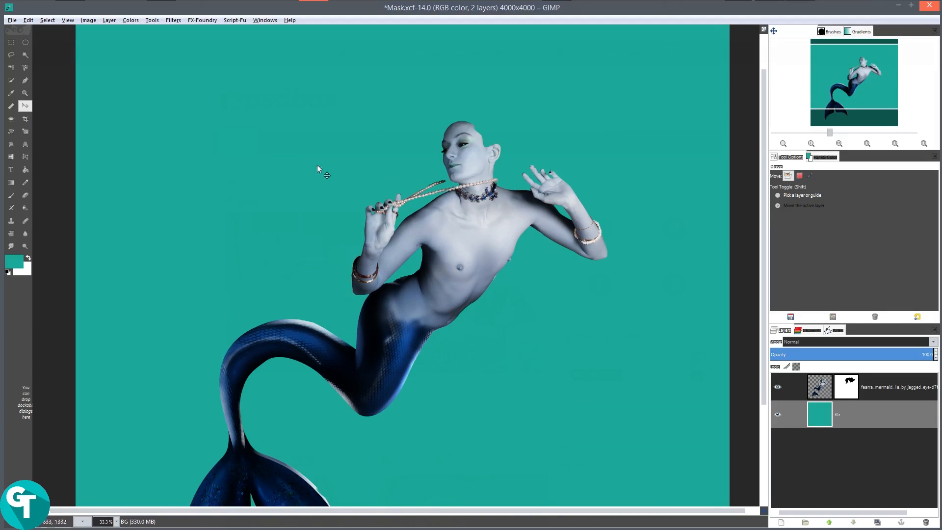
- Open Mermaid.xcf from the Water Effect folder and look through its layer stack down to the bottom layer
{"action": "left_click", "coordinate": [12, 20]}
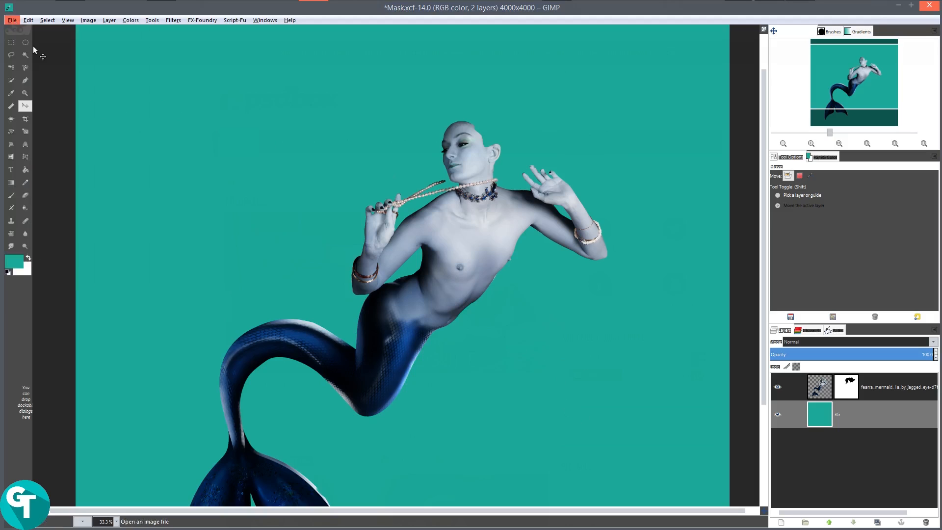
{"action": "left_click", "coordinate": [241, 181]}
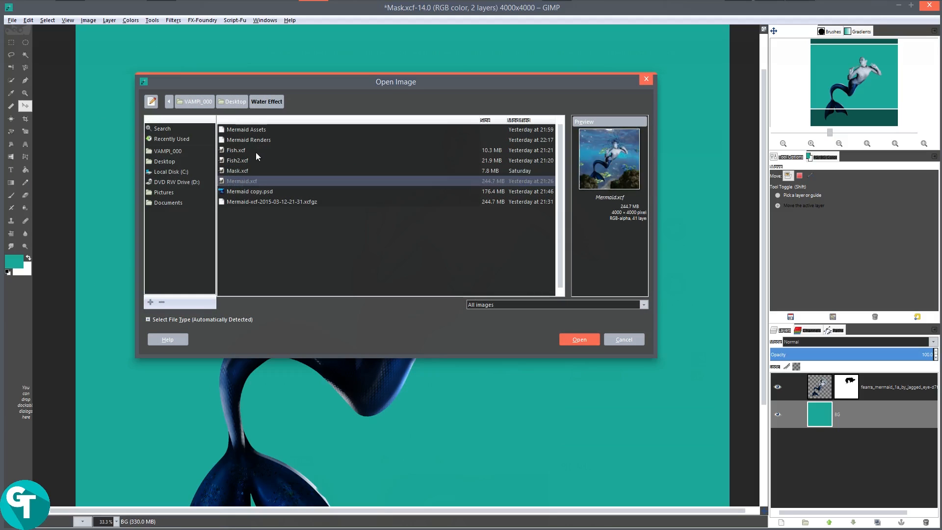
{"action": "left_click", "coordinate": [583, 339]}
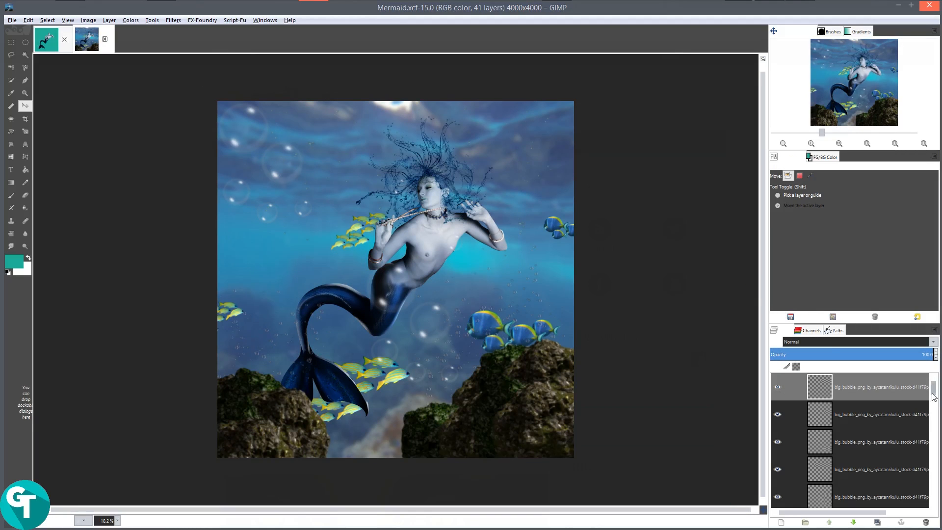
{"action": "left_click_drag", "start_coordinate": [938, 389], "coordinate": [940, 499]}
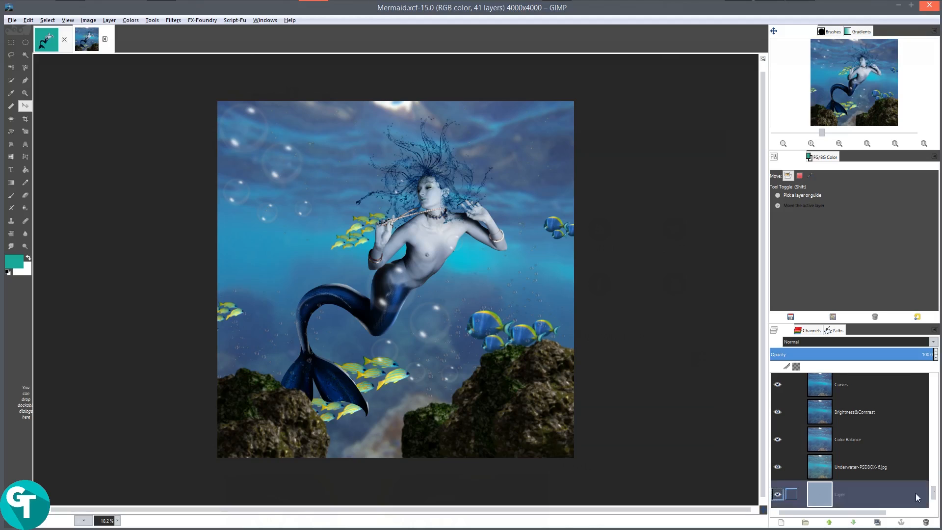
{"action": "left_click_drag", "start_coordinate": [938, 492], "coordinate": [938, 474]}
- Return to the Mask.xcf image and examine the bald head and face cutout close up and from farther out
{"action": "left_click", "coordinate": [63, 39]}
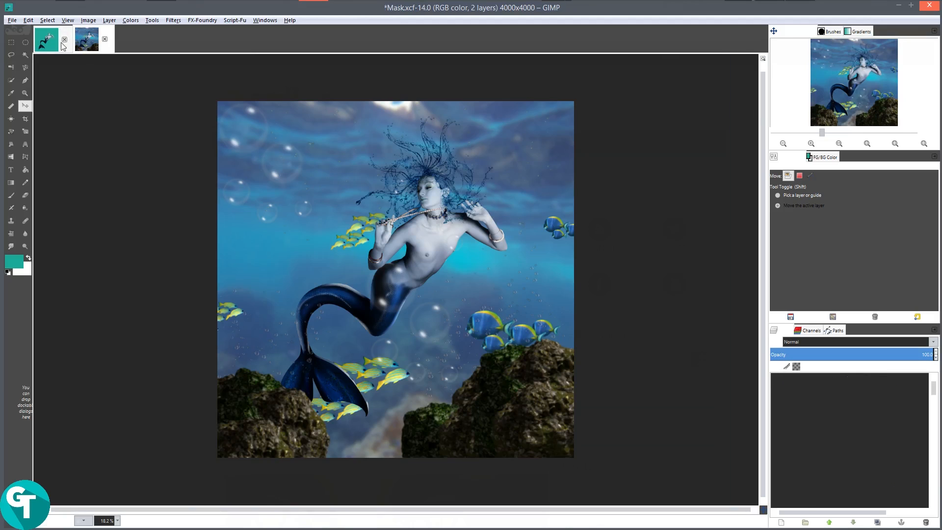
{"action": "scroll", "coordinate": [442, 177], "scroll_direction": "up", "scroll_amount": 1}
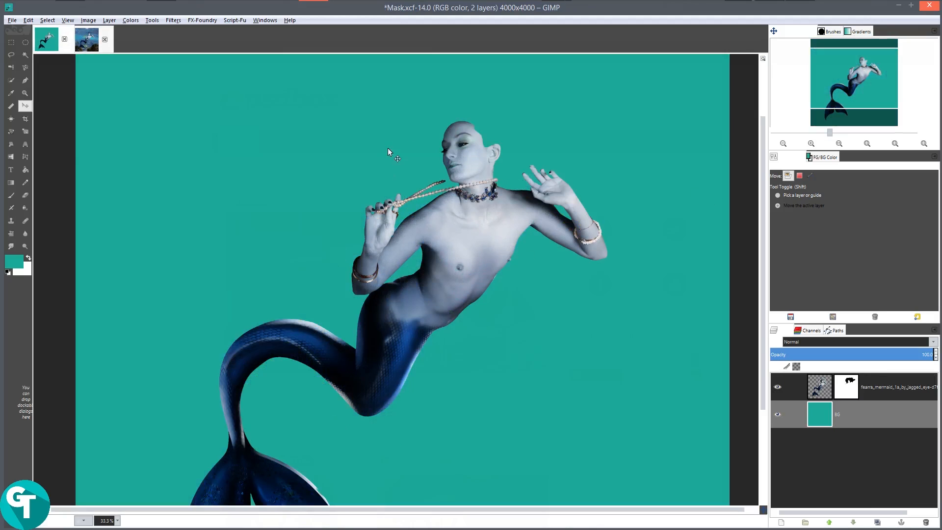
{"action": "scroll", "coordinate": [511, 142], "scroll_direction": "down", "scroll_amount": 2}
{"action": "scroll", "coordinate": [494, 153], "scroll_direction": "up", "scroll_amount": 3}
{"action": "scroll", "coordinate": [495, 117], "scroll_direction": "up", "scroll_amount": 1}
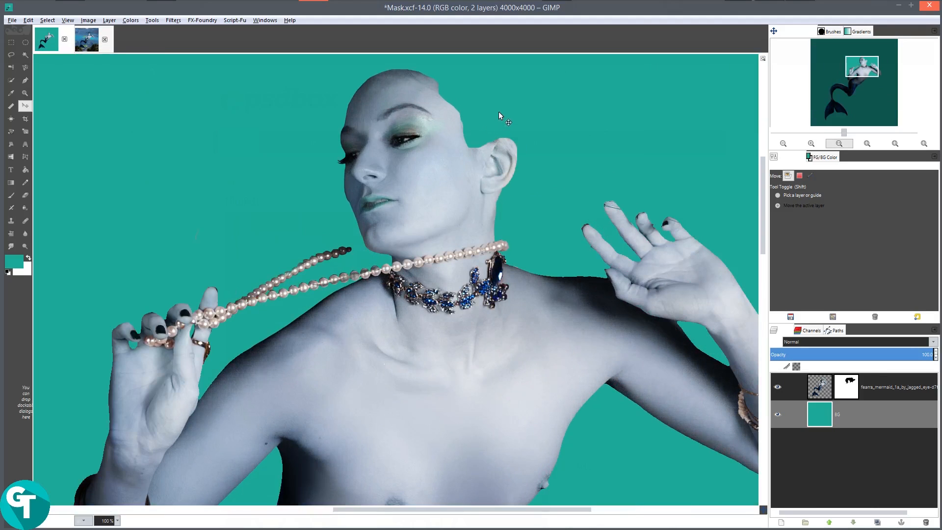
{"action": "scroll", "coordinate": [508, 131], "scroll_direction": "down", "scroll_amount": 2}
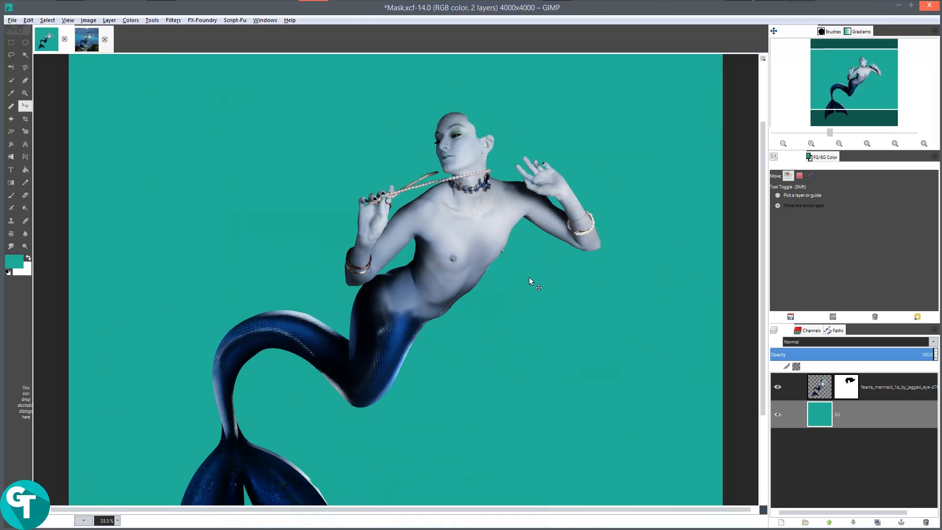
{"action": "scroll", "coordinate": [529, 276], "scroll_direction": "down", "scroll_amount": 1}
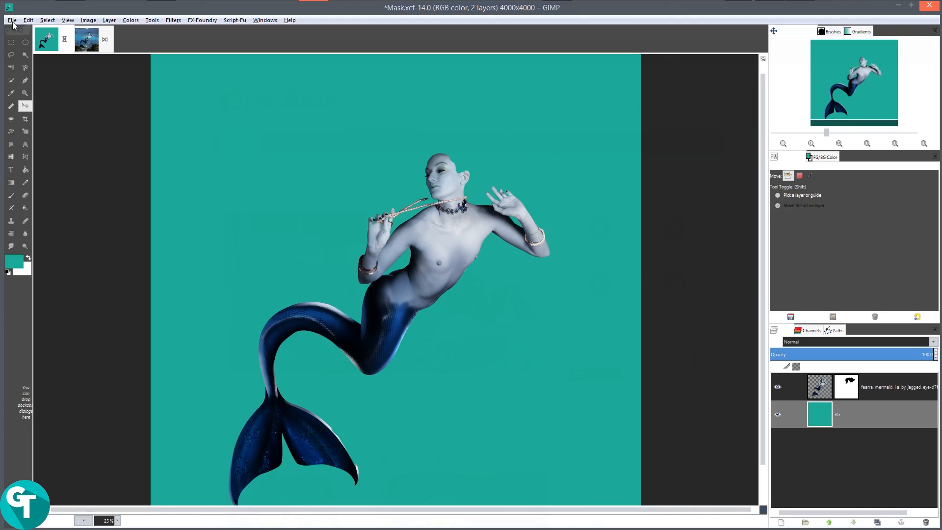
- Switch to File Explorer and open the Mermaid Assets folder inside Water Effect
{"action": "left_click", "coordinate": [78, 8]}
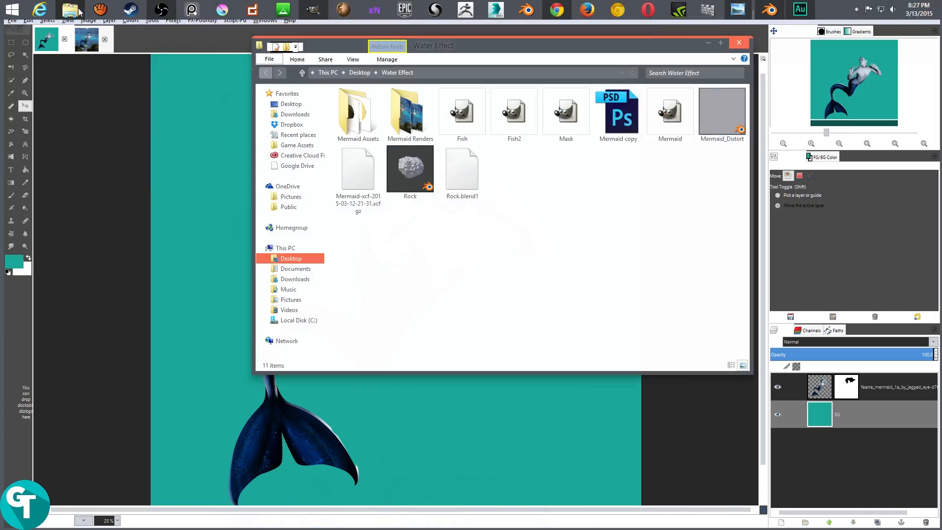
{"action": "double_click", "coordinate": [377, 118]}
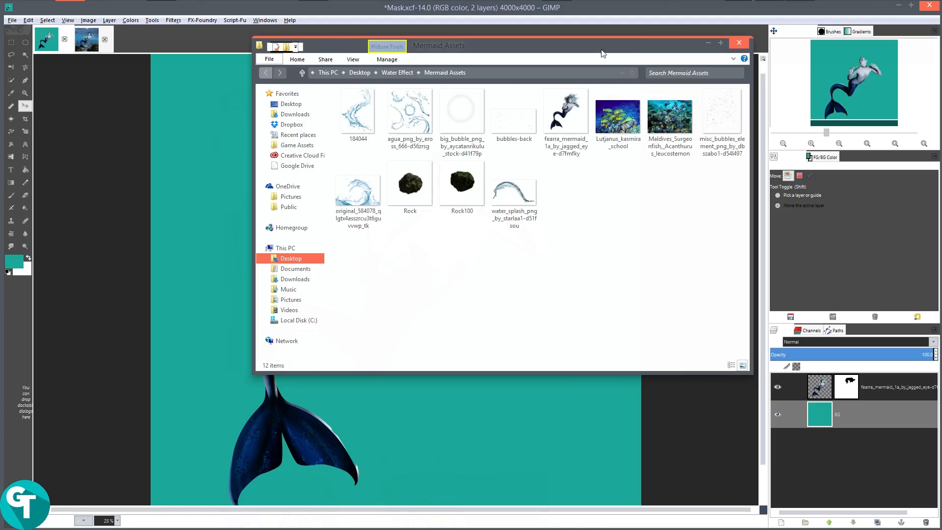
- Open the four water splash images from the Mermaid Assets folder in GIMP: water_splash_png, 184044, agua_png and original_584078
{"action": "left_click_drag", "start_coordinate": [578, 43], "coordinate": [491, 30]}
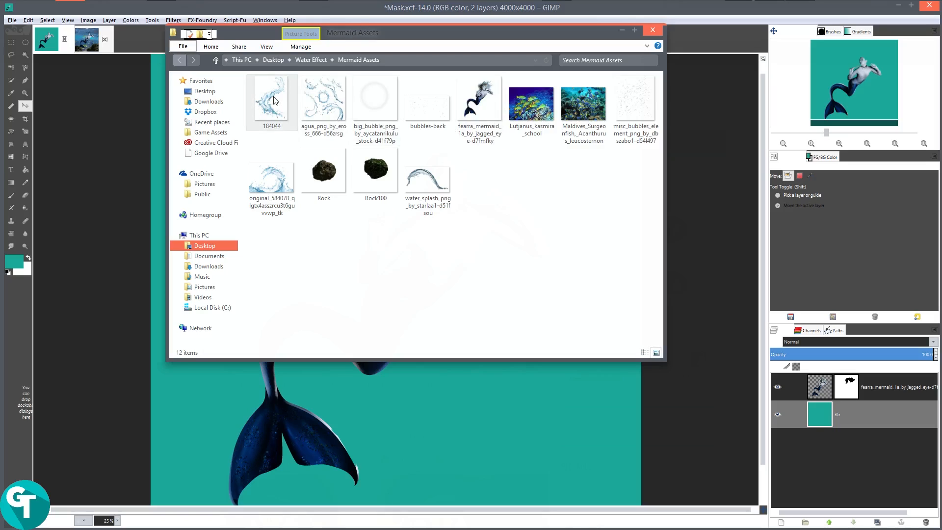
{"action": "left_click", "coordinate": [327, 92]}
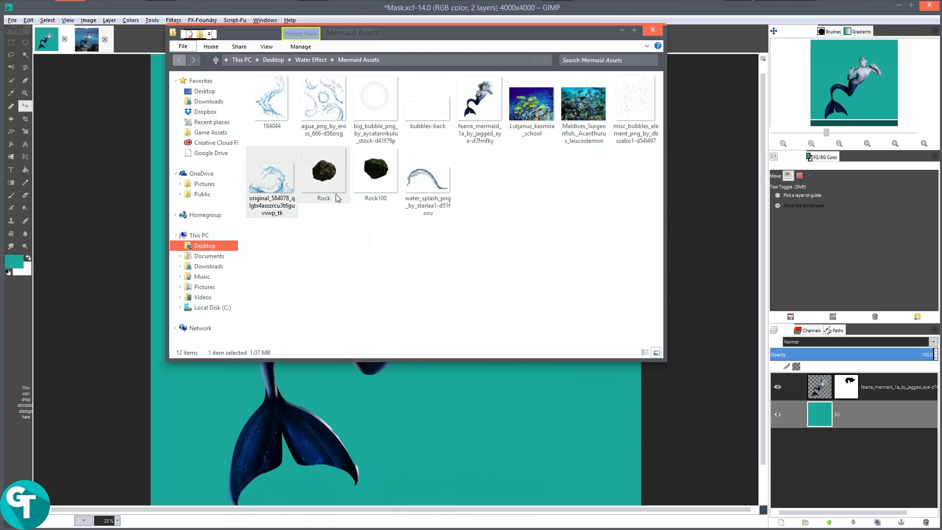
{"action": "left_click", "coordinate": [423, 194]}
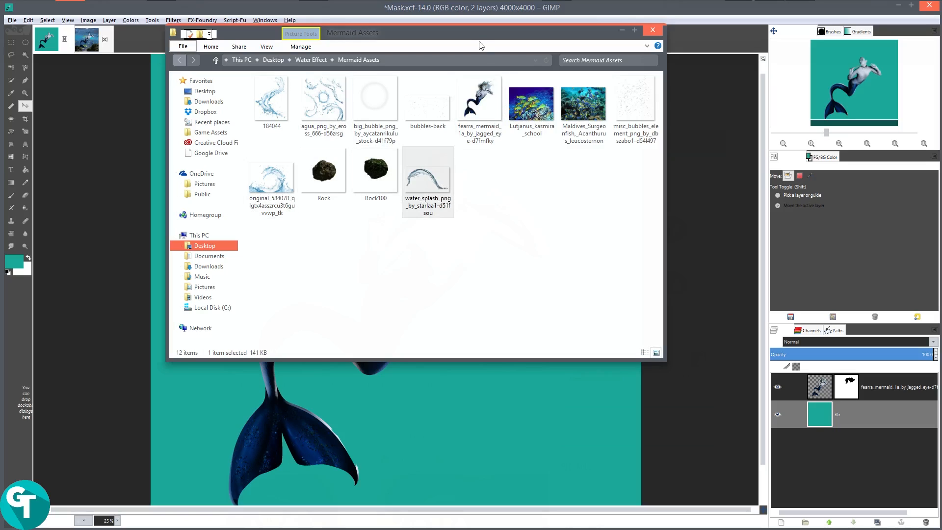
{"action": "left_click_drag", "start_coordinate": [478, 35], "coordinate": [586, 96]}
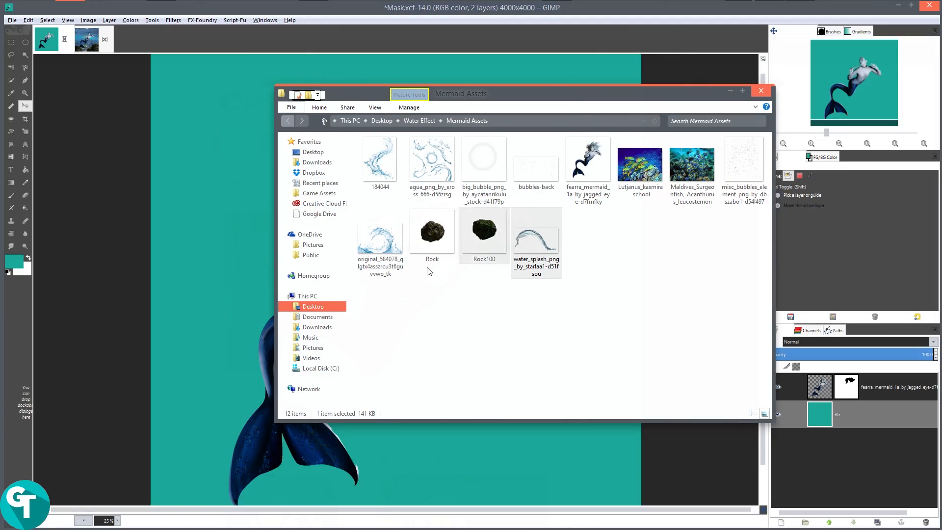
{"action": "left_click", "coordinate": [380, 238], "text": "ctrl"}
{"action": "left_click", "coordinate": [418, 168], "text": "ctrl"}
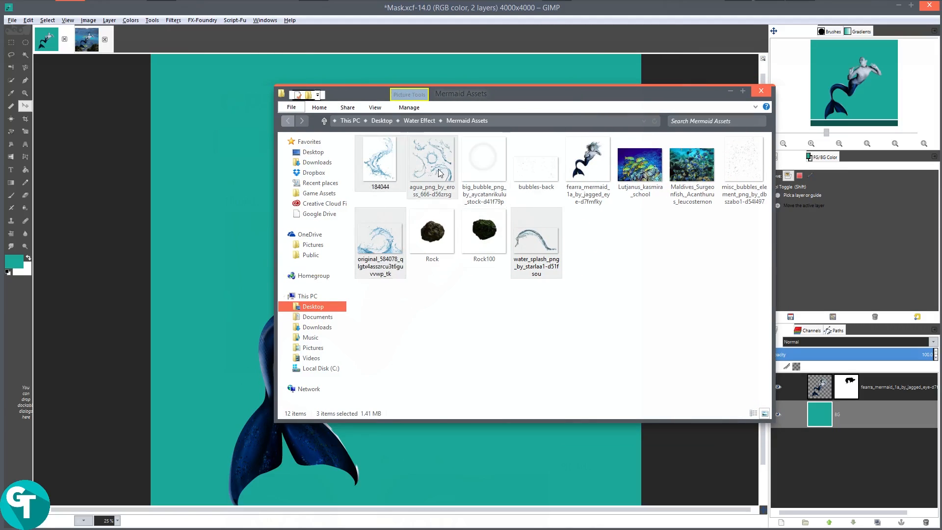
{"action": "left_click", "coordinate": [438, 163], "text": "ctrl"}
{"action": "left_click_drag", "start_coordinate": [545, 253], "coordinate": [25, 140]}
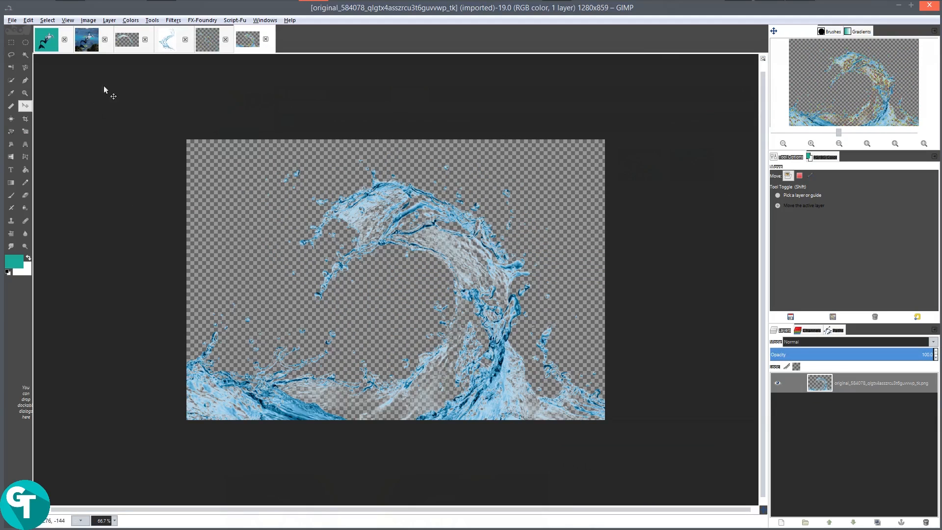
- Look through the four opened splash images, ending on the curling wave image original_584078
{"action": "left_click", "coordinate": [128, 42]}
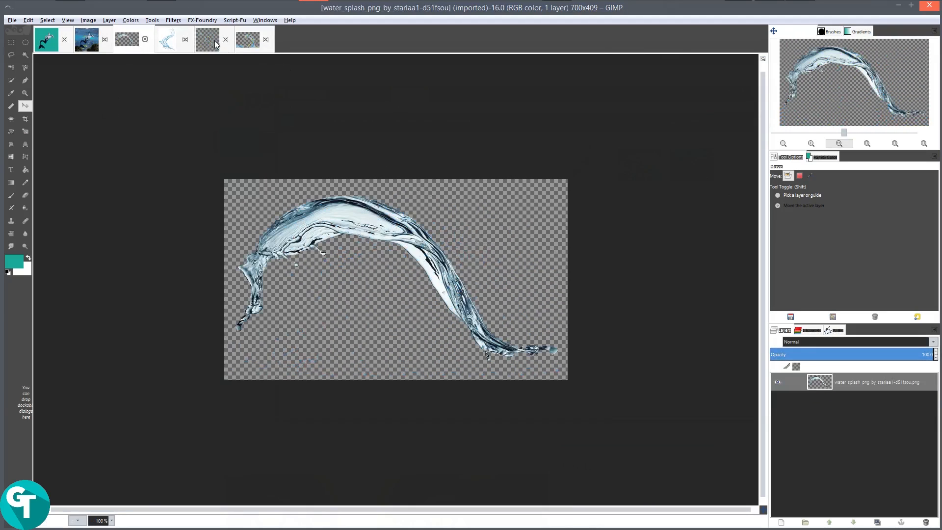
{"action": "left_click", "coordinate": [174, 41]}
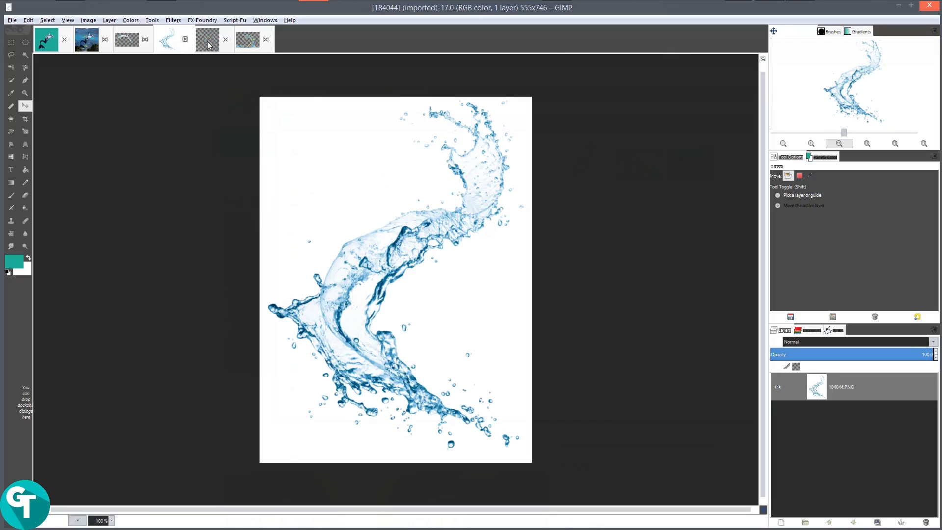
{"action": "left_click", "coordinate": [208, 44]}
{"action": "left_click", "coordinate": [253, 42]}
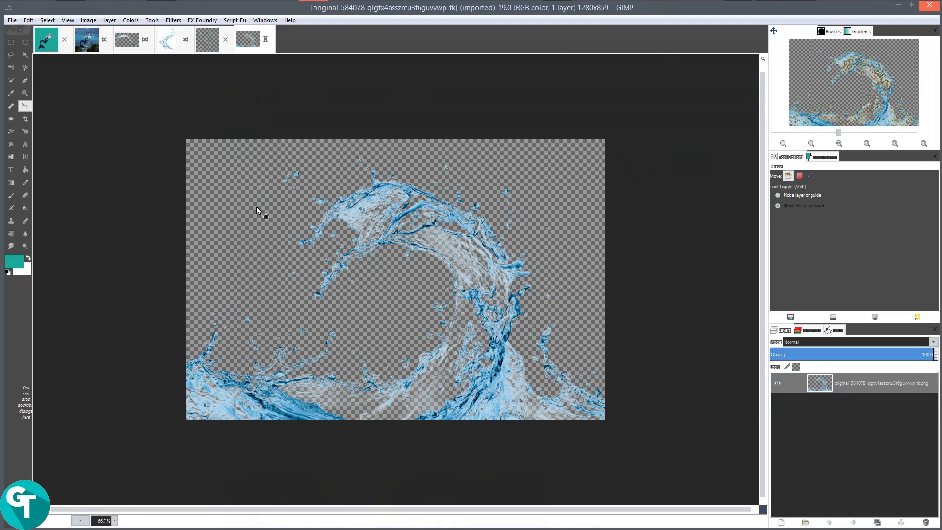
- Copy the entire curling wave image and paste it into Mask.xcf as a new layer above the mermaid
{"action": "key", "text": "ctrl+a"}
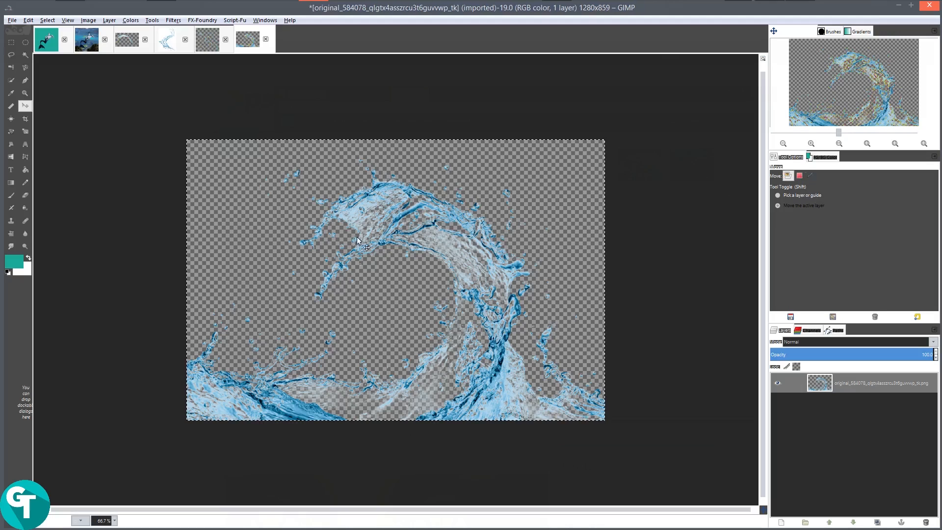
{"action": "right_click", "coordinate": [373, 215]}
{"action": "mouse_move", "coordinate": [407, 233]}
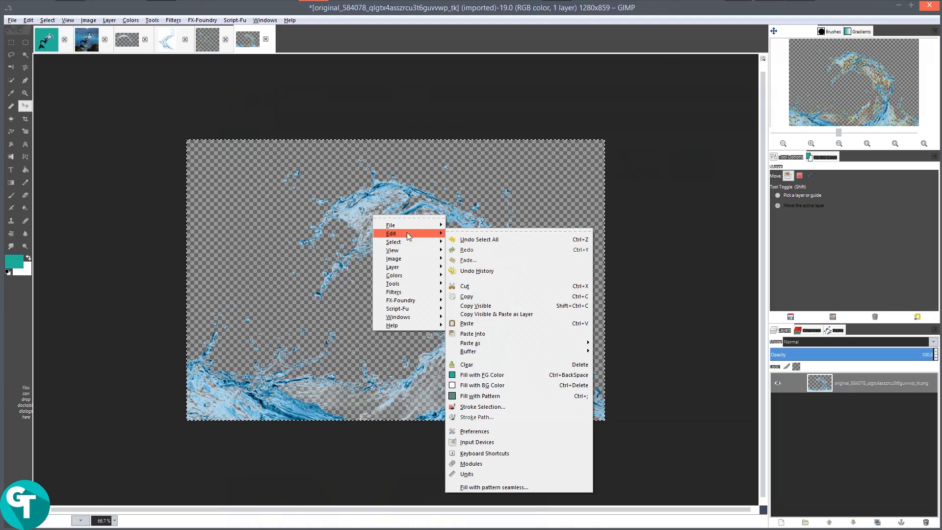
{"action": "left_click", "coordinate": [483, 299]}
{"action": "left_click", "coordinate": [47, 39]}
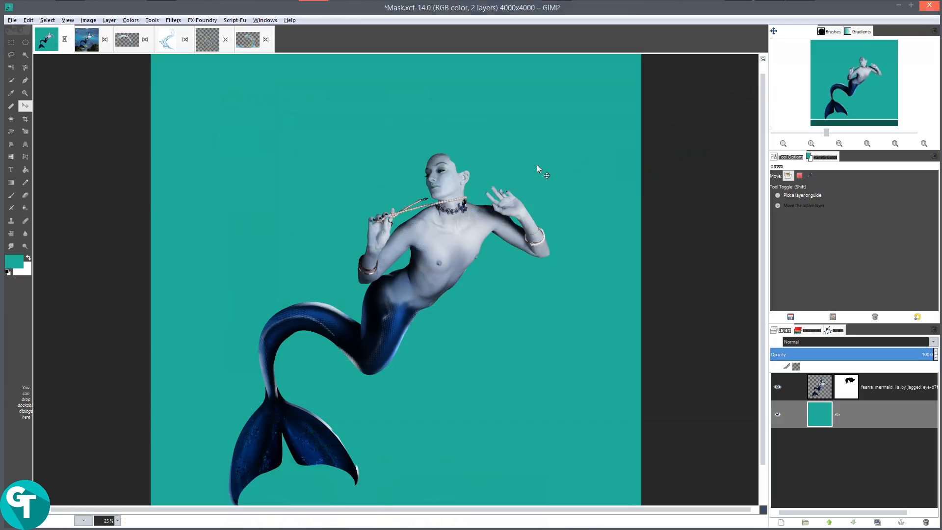
{"action": "right_click", "coordinate": [444, 217]}
{"action": "mouse_move", "coordinate": [464, 234]}
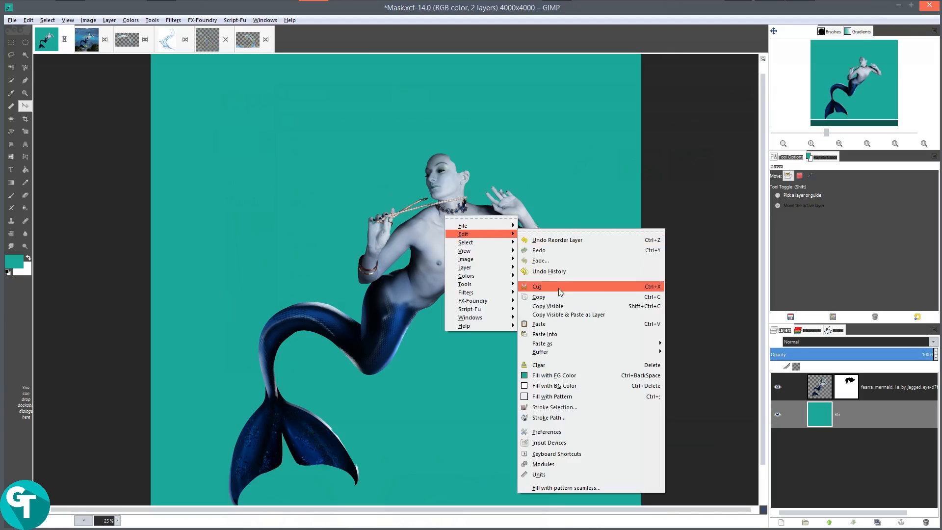
{"action": "left_click", "coordinate": [552, 325]}
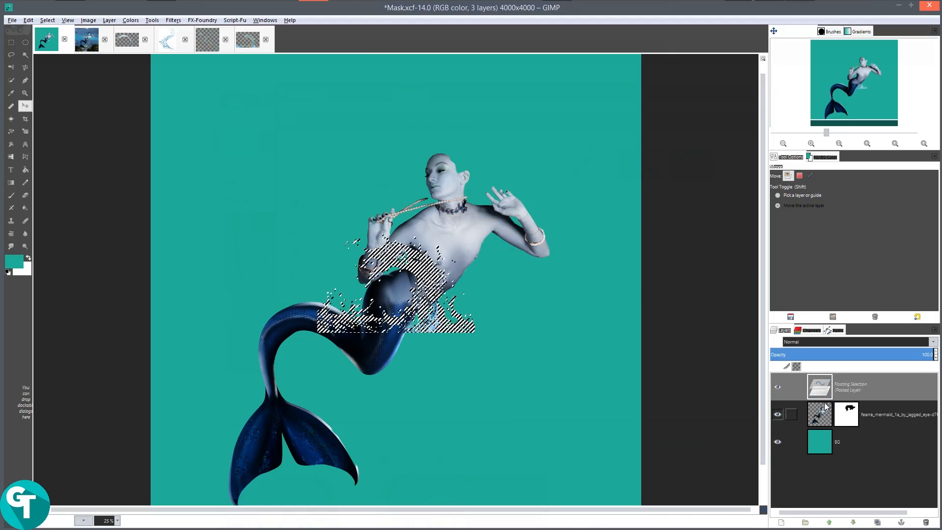
{"action": "left_click", "coordinate": [782, 522]}
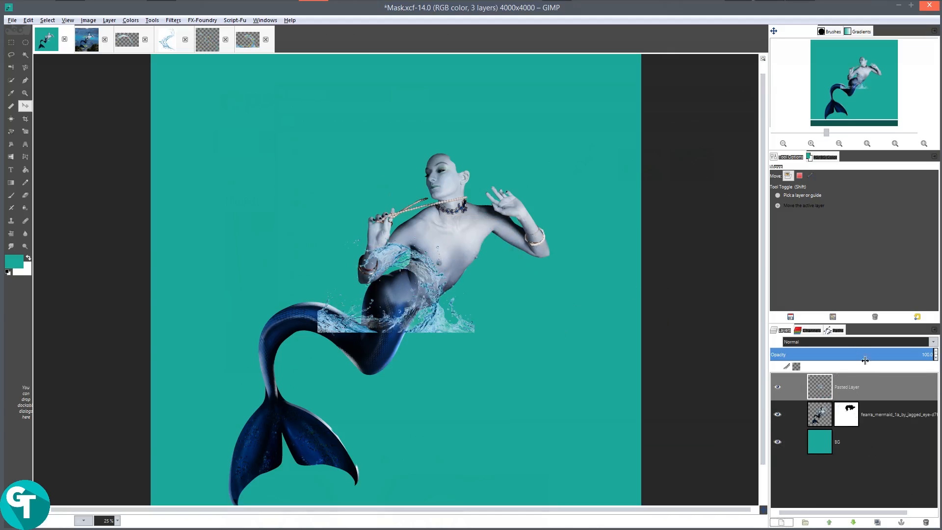
- Move the pasted wave layer from the mermaid's waist up over the top of her head
{"action": "scroll", "coordinate": [460, 284], "scroll_direction": "up", "scroll_amount": 2}
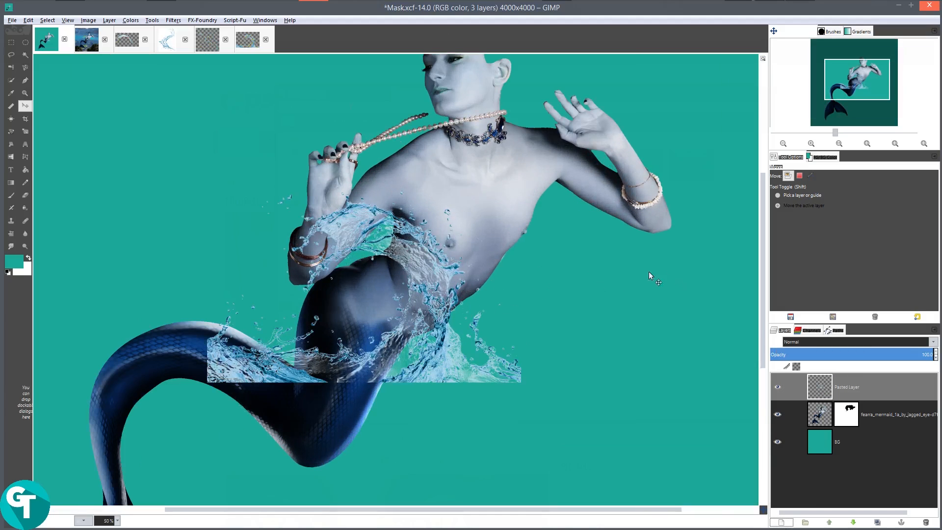
{"action": "left_click", "coordinate": [865, 390]}
{"action": "scroll", "coordinate": [428, 236], "scroll_direction": "down", "scroll_amount": 2}
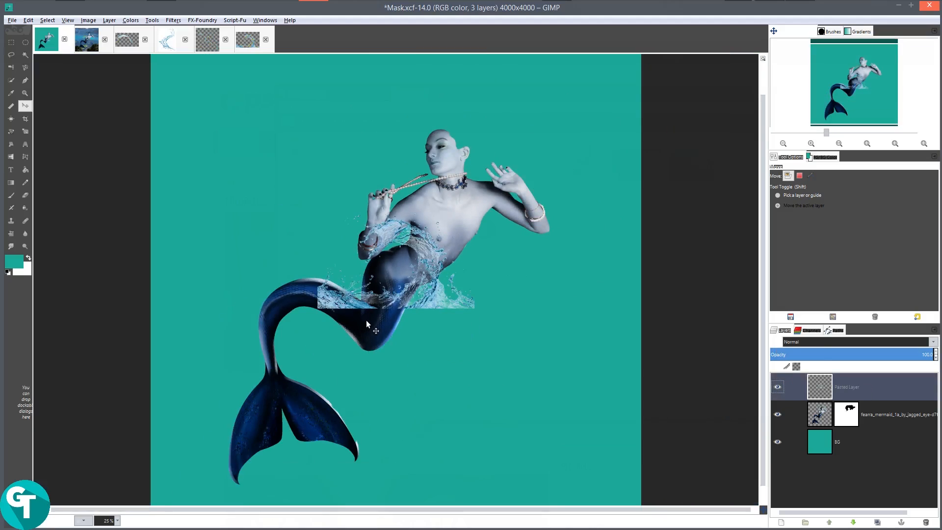
{"action": "left_click_drag", "start_coordinate": [427, 302], "coordinate": [475, 146]}
{"action": "scroll", "coordinate": [491, 134], "scroll_direction": "up", "scroll_amount": 2}
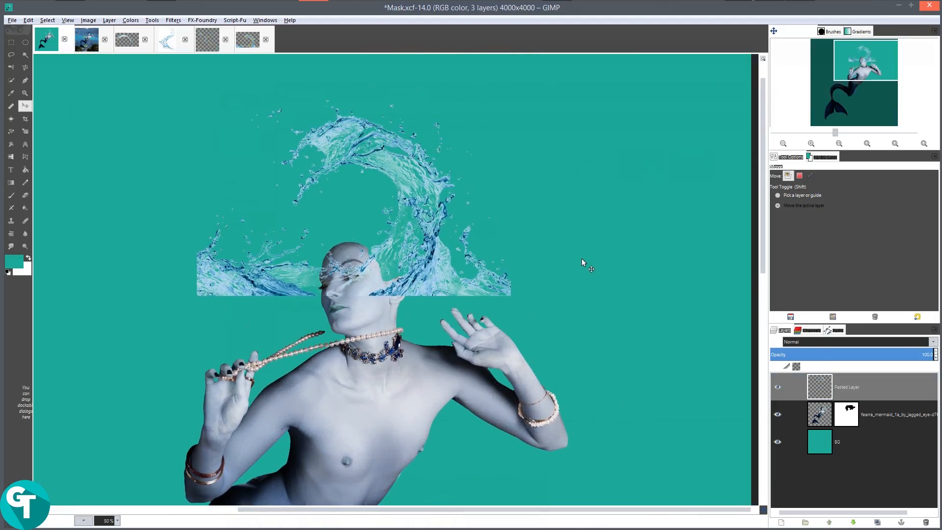
- Set the pasted wave layer's blend mode to Multiply
{"action": "left_click", "coordinate": [815, 343]}
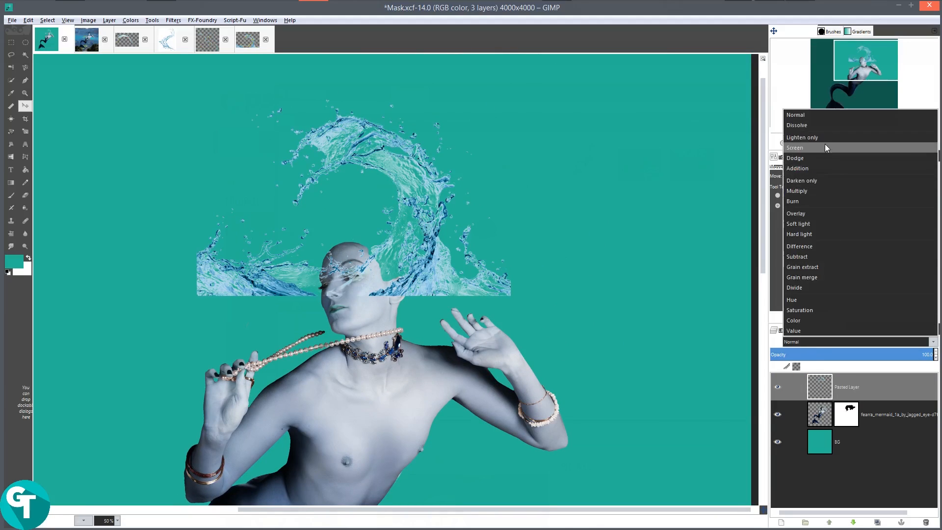
{"action": "left_click", "coordinate": [817, 191]}
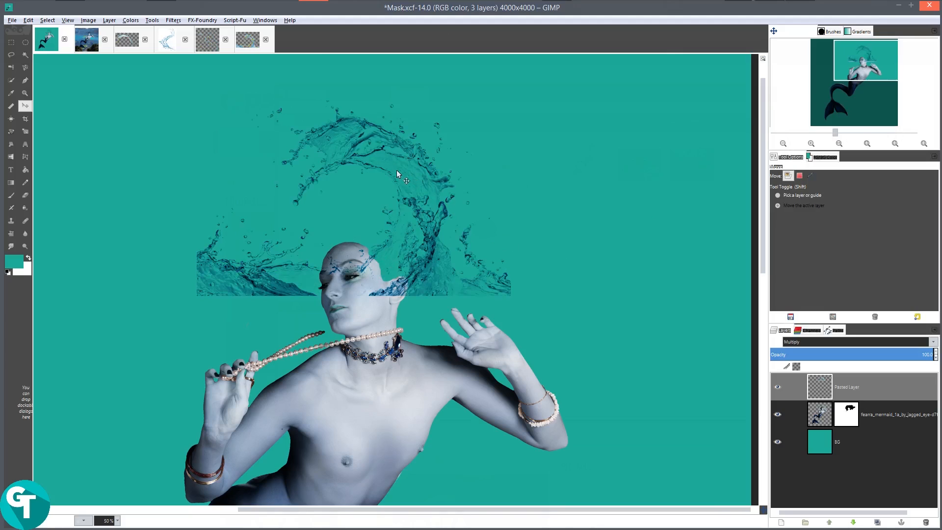
{"action": "scroll", "coordinate": [396, 170], "scroll_direction": "down", "scroll_amount": 2}
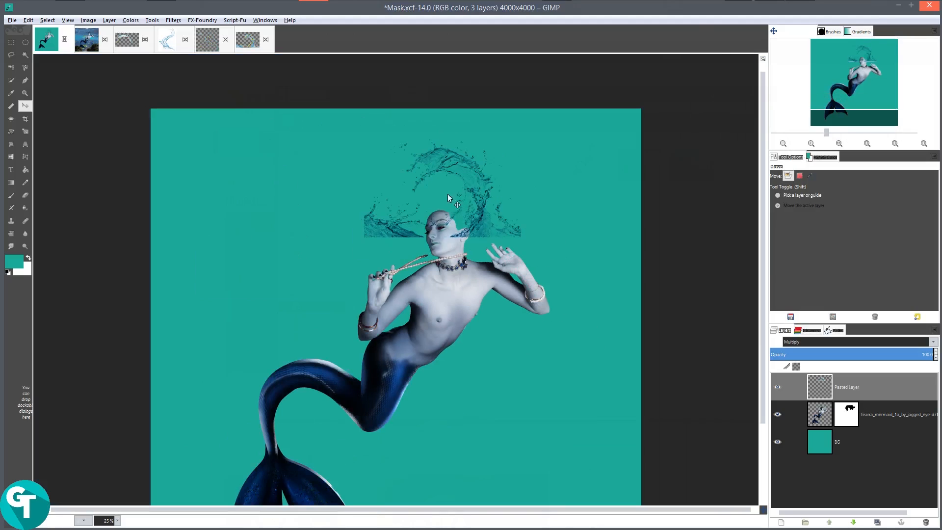
- Rotate the wave layer clockwise so its flat base slants down beside the face, and shift it behind the mermaid's head
{"action": "key", "text": "shift+r"}
{"action": "left_click", "coordinate": [493, 196]}
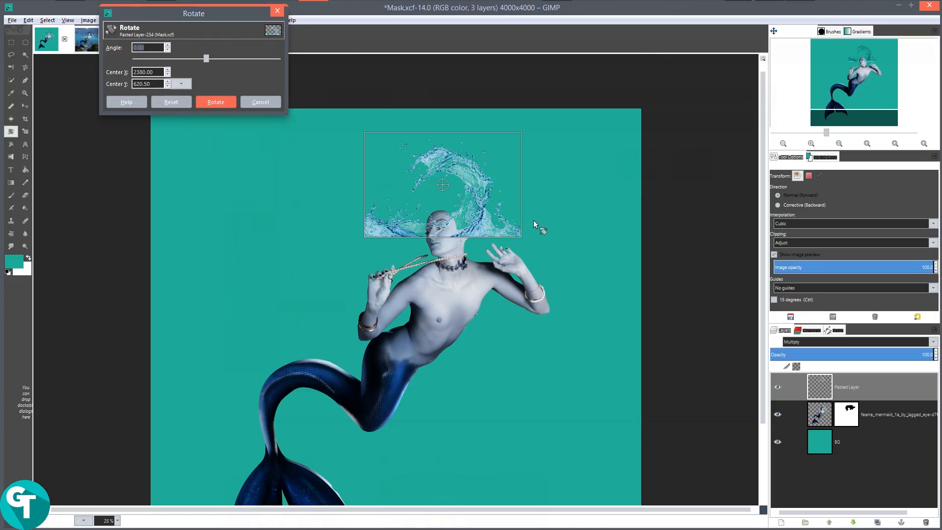
{"action": "left_click_drag", "start_coordinate": [535, 213], "coordinate": [468, 313]}
{"action": "key", "text": "Return"}
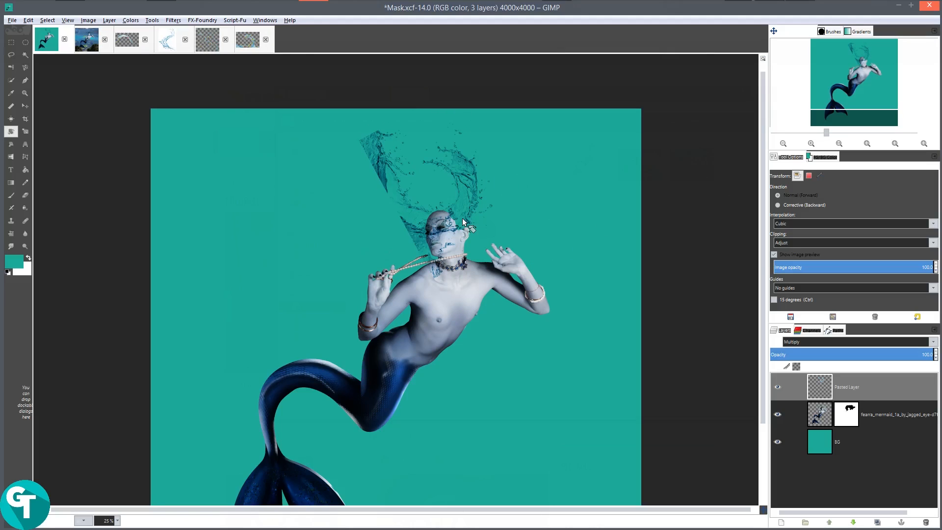
{"action": "key", "text": "m"}
{"action": "left_click_drag", "start_coordinate": [440, 208], "coordinate": [486, 232]}
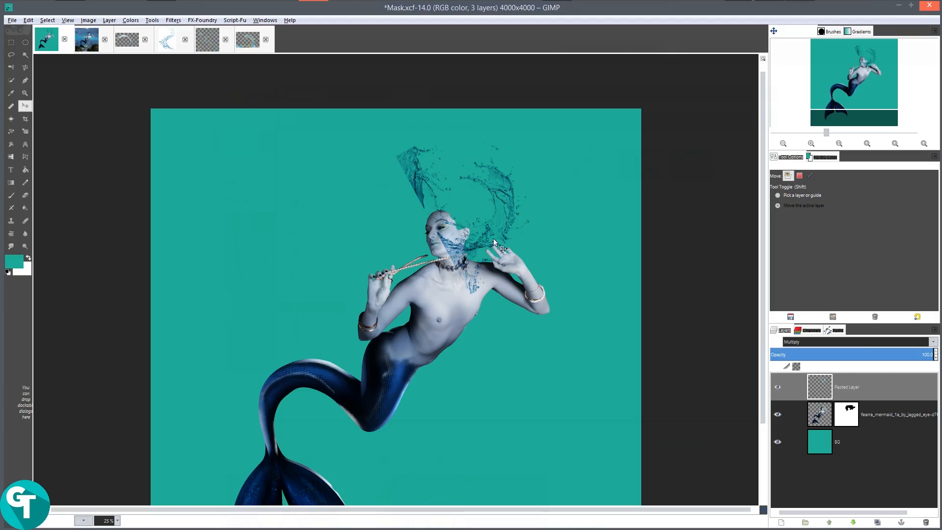
- Scale the wave layer down slightly and reposition it so its curve wraps the back of the mermaid's head
{"action": "key", "text": "shift"}
{"action": "key", "text": "shift+s"}
{"action": "left_click", "coordinate": [510, 248]}
{"action": "left_click_drag", "start_coordinate": [563, 300], "coordinate": [530, 258]}
{"action": "left_click", "coordinate": [157, 96]}
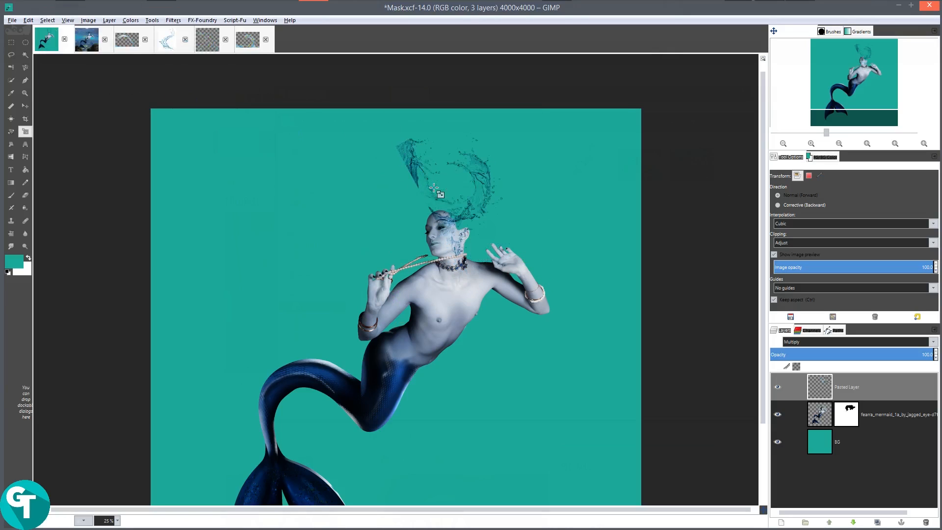
{"action": "key", "text": "m"}
{"action": "left_click_drag", "start_coordinate": [484, 198], "coordinate": [496, 231]}
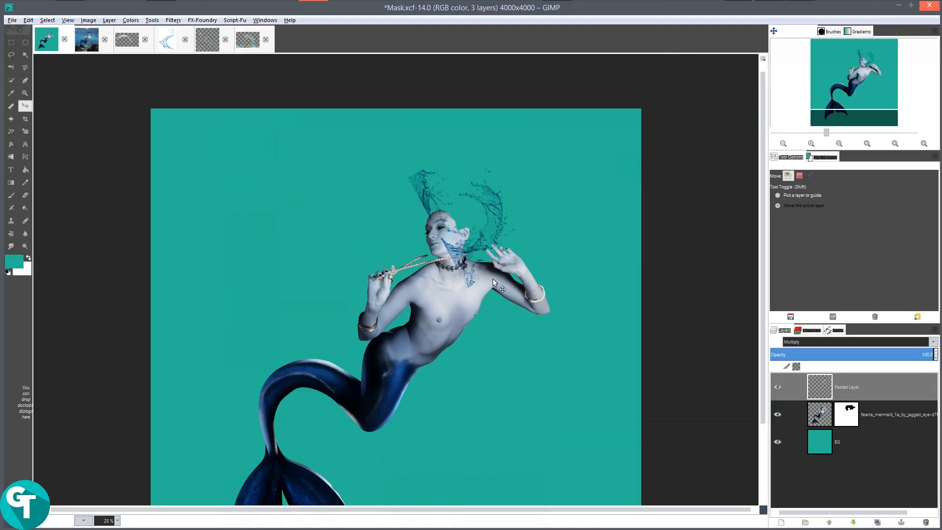
- Add a white (full opacity) layer mask to the pasted wave layer
{"action": "right_click", "coordinate": [824, 392]}
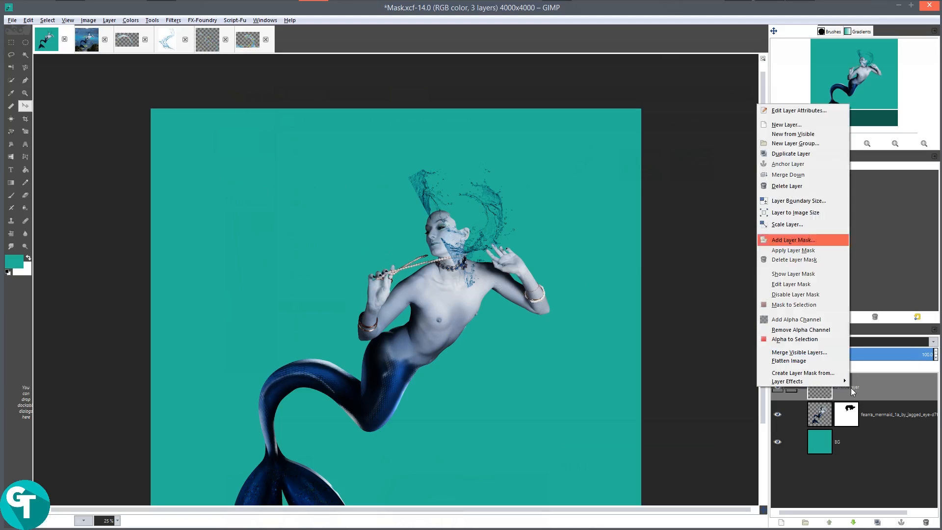
{"action": "left_click", "coordinate": [796, 239]}
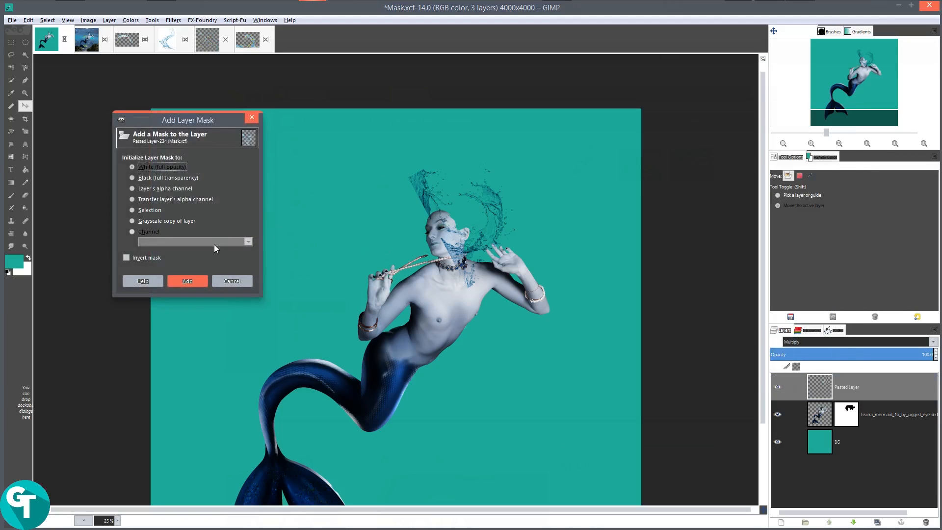
{"action": "left_click", "coordinate": [187, 282]}
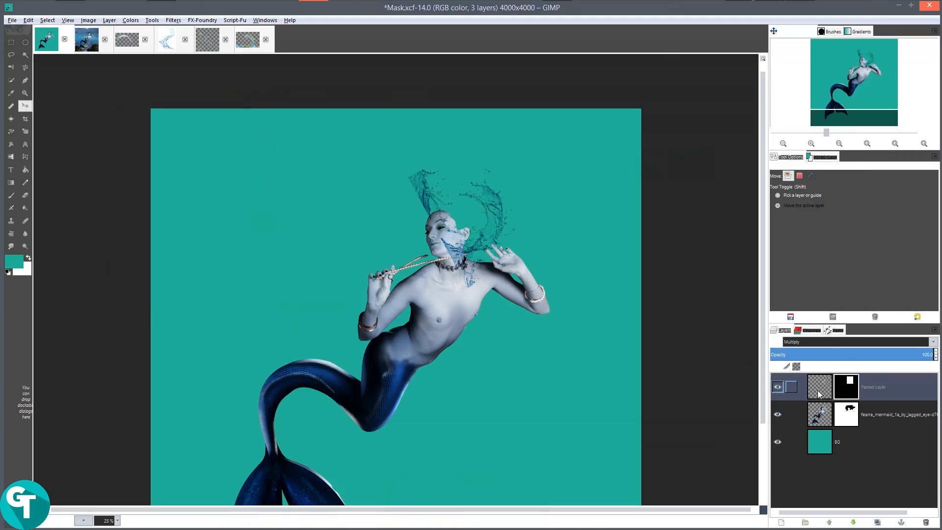
- Set up the Paintbrush with black foreground, the 2. Hardness 050 brush and a size of about 243
{"action": "left_click", "coordinate": [8, 271]}
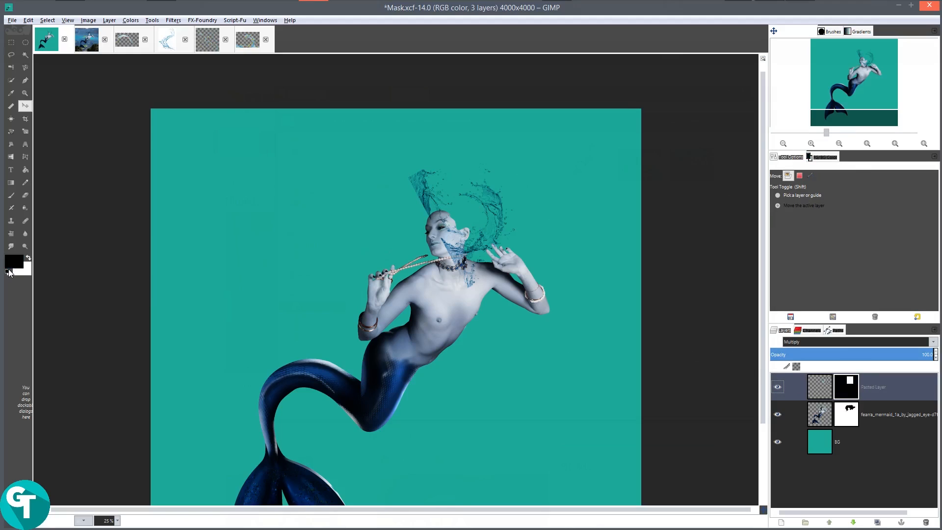
{"action": "left_click", "coordinate": [11, 195]}
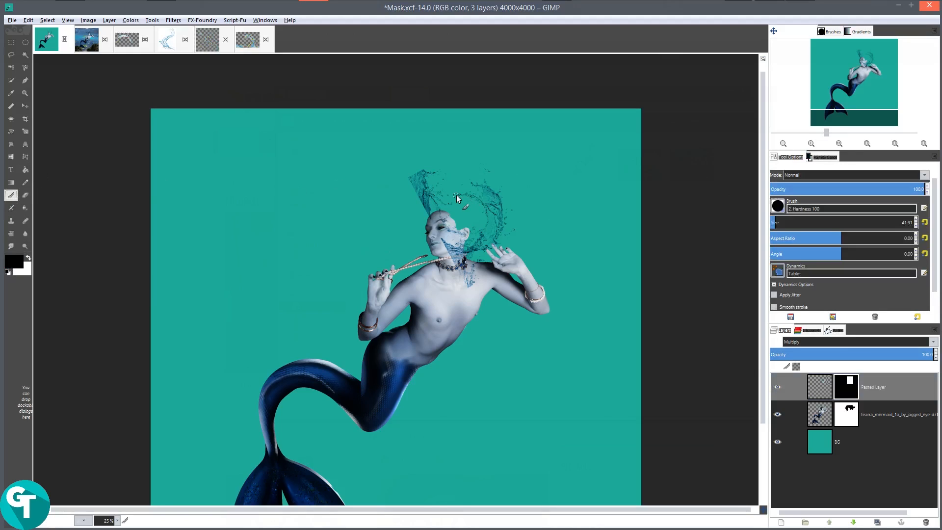
{"action": "scroll", "coordinate": [457, 196], "scroll_direction": "up", "scroll_amount": 2}
{"action": "left_click_drag", "start_coordinate": [777, 225], "coordinate": [786, 225]}
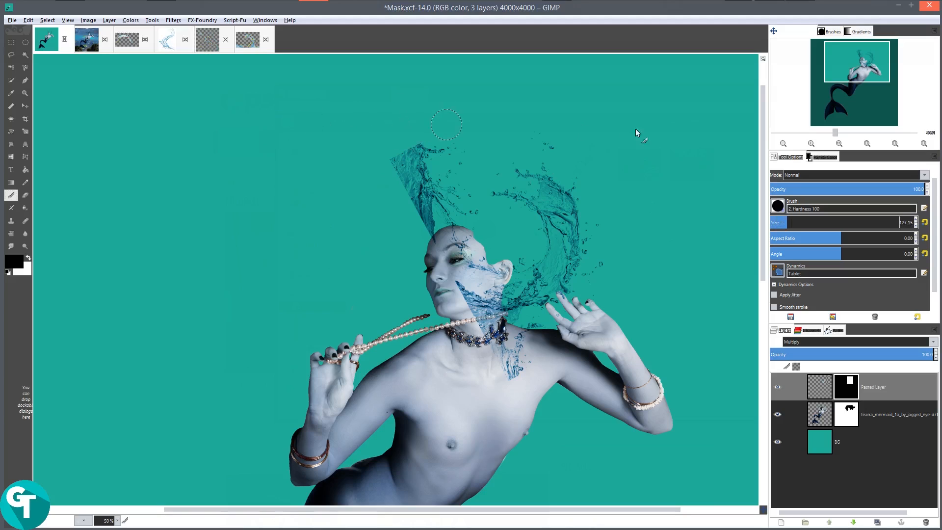
{"action": "left_click", "coordinate": [778, 207]}
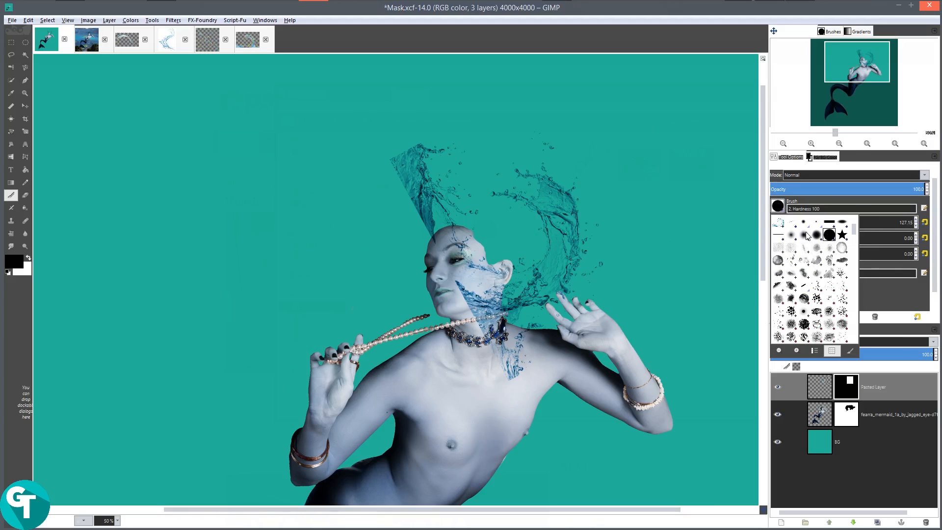
{"action": "left_click", "coordinate": [806, 236]}
{"action": "left_click_drag", "start_coordinate": [791, 227], "coordinate": [802, 226]}
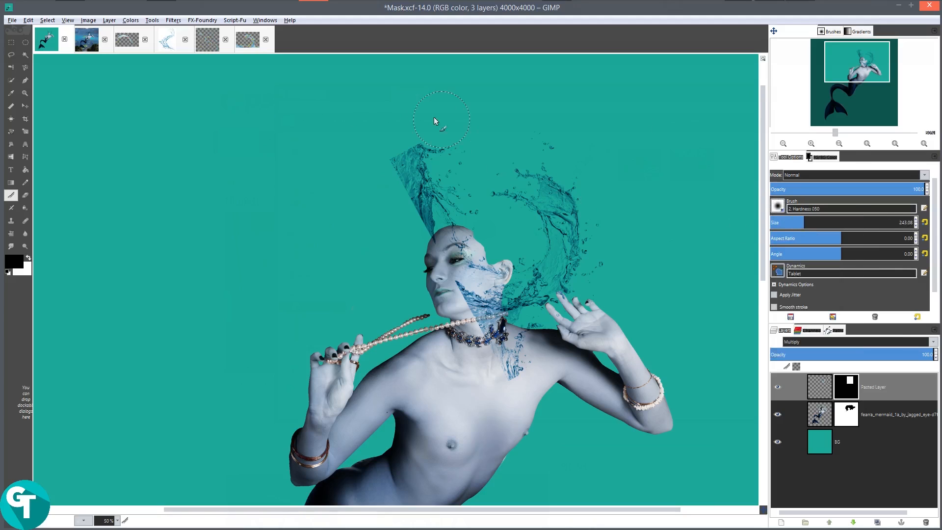
- Paint black on the wave layer's mask to hide the water above the forehead and across the face, neck and chest
{"action": "left_click_drag", "start_coordinate": [438, 137], "coordinate": [444, 146]}
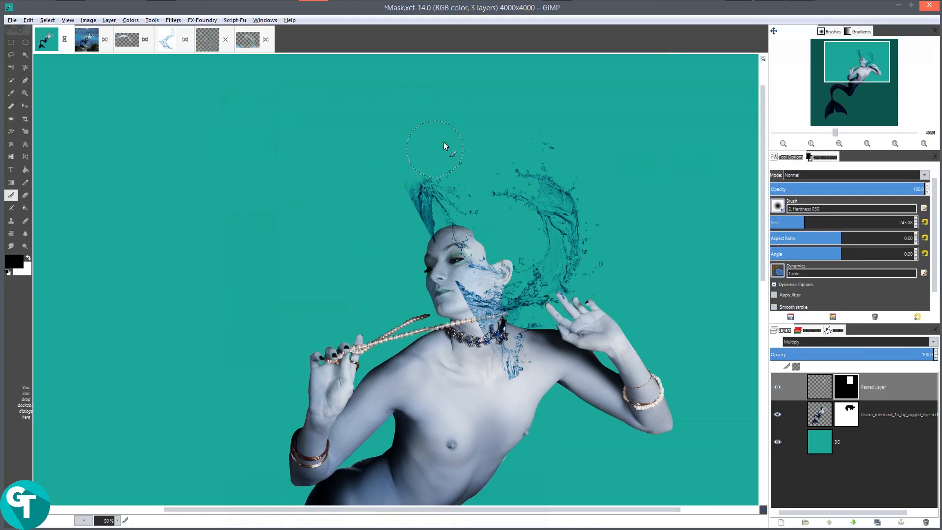
{"action": "mouse_move", "coordinate": [417, 185]}
{"action": "left_mouse_down"}
{"action": "mouse_move", "coordinate": [417, 215]}
{"action": "mouse_move", "coordinate": [412, 206]}
{"action": "mouse_move", "coordinate": [453, 195]}
{"action": "mouse_move", "coordinate": [439, 222]}
{"action": "left_mouse_up"}
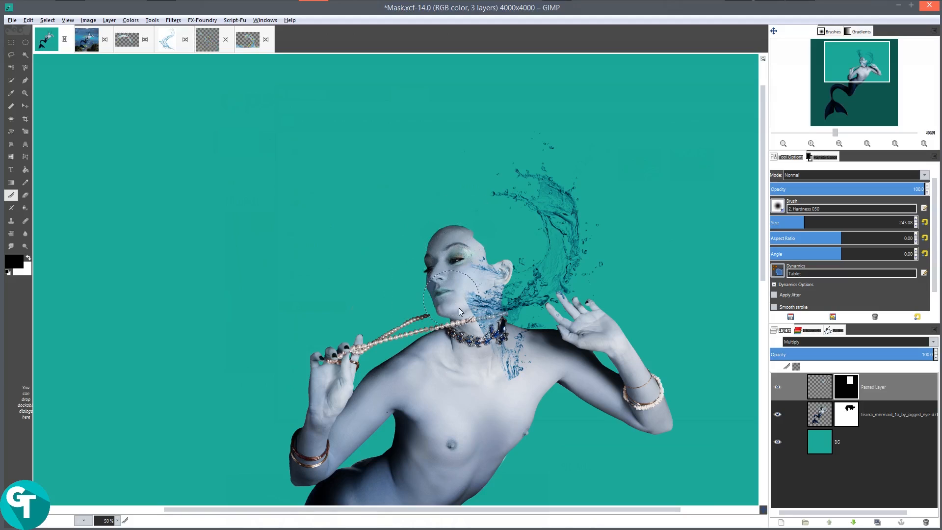
{"action": "left_click_drag", "start_coordinate": [459, 308], "coordinate": [492, 357]}
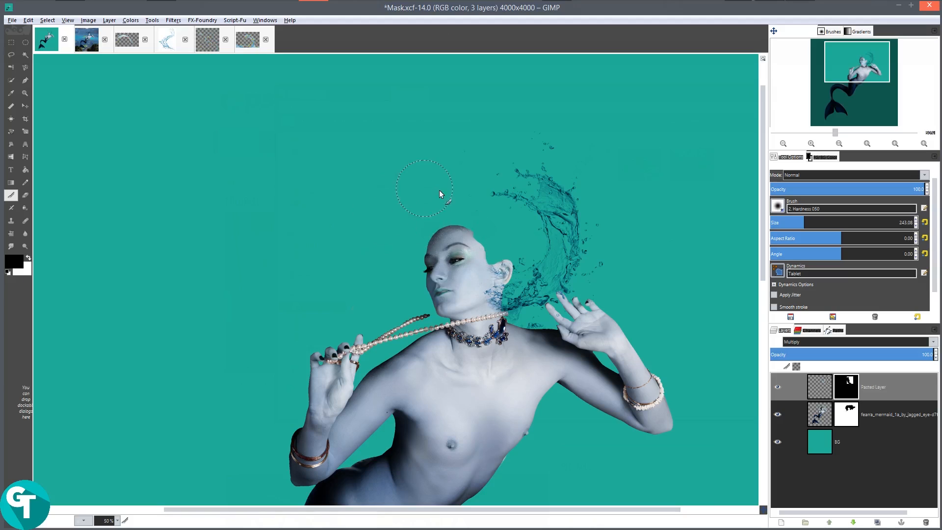
- In the agua_png splash image, outline the looping lower-left splash and its long tail with Free Select and copy it
{"action": "left_click", "coordinate": [203, 42]}
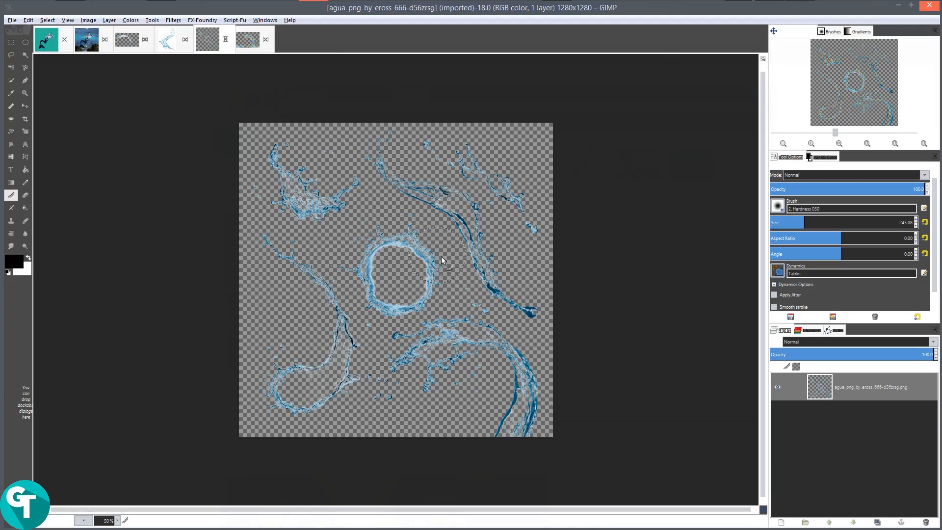
{"action": "scroll", "coordinate": [442, 256], "scroll_direction": "down", "scroll_amount": 2}
{"action": "scroll", "coordinate": [452, 270], "scroll_direction": "up", "scroll_amount": 3}
{"action": "left_click", "coordinate": [11, 54]}
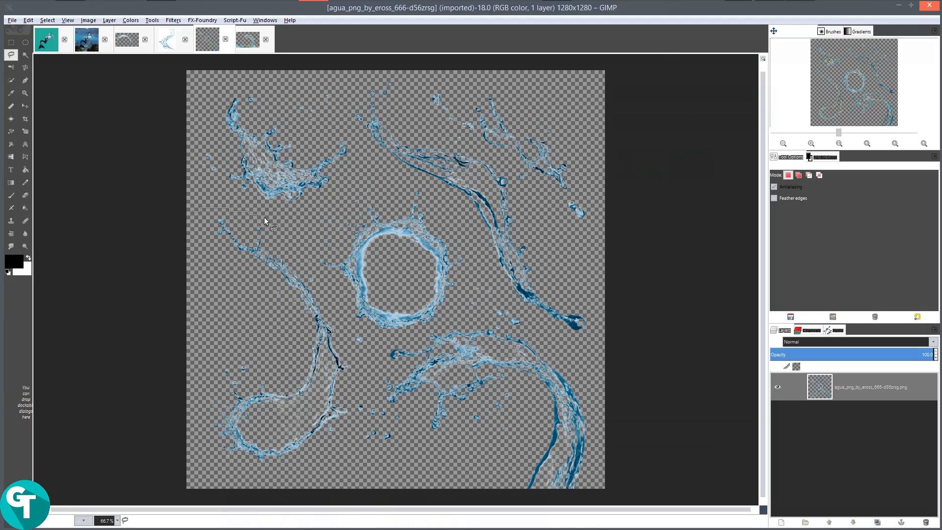
{"action": "left_click_drag", "start_coordinate": [325, 303], "coordinate": [357, 366]}
{"action": "left_click_drag", "start_coordinate": [352, 415], "coordinate": [333, 459]}
{"action": "left_click", "coordinate": [194, 212]}
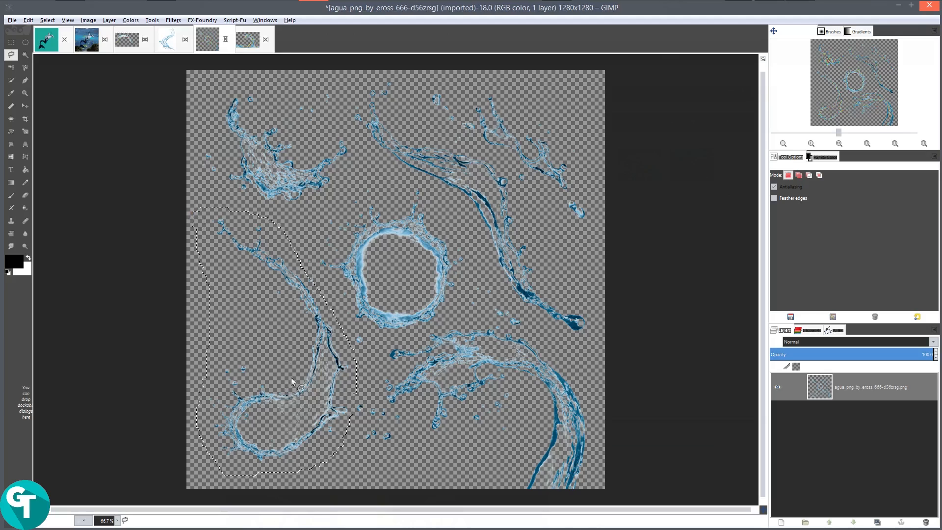
{"action": "right_click", "coordinate": [270, 321]}
{"action": "mouse_move", "coordinate": [294, 335]}
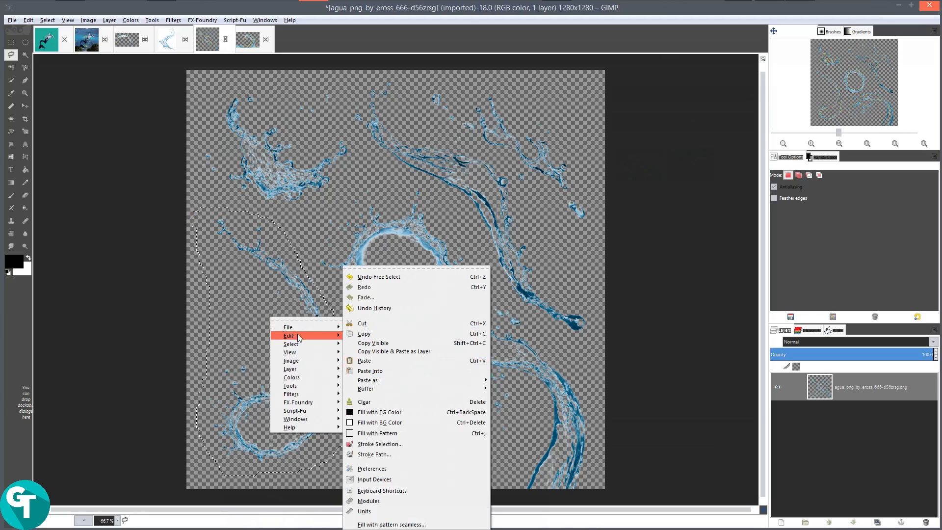
{"action": "left_click", "coordinate": [384, 334]}
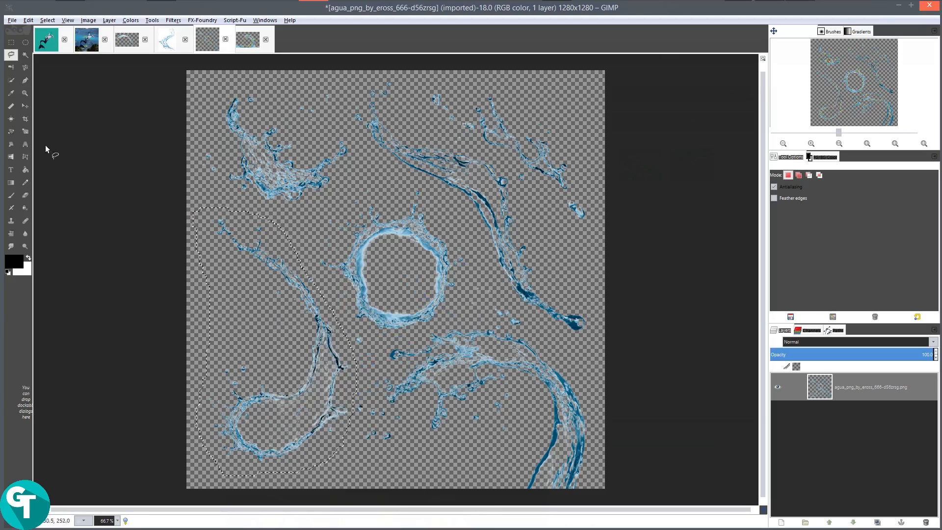
- Paste the copied looping splash into the Mask.xcf mermaid composition
{"action": "left_click", "coordinate": [44, 49]}
{"action": "right_click", "coordinate": [482, 284]}
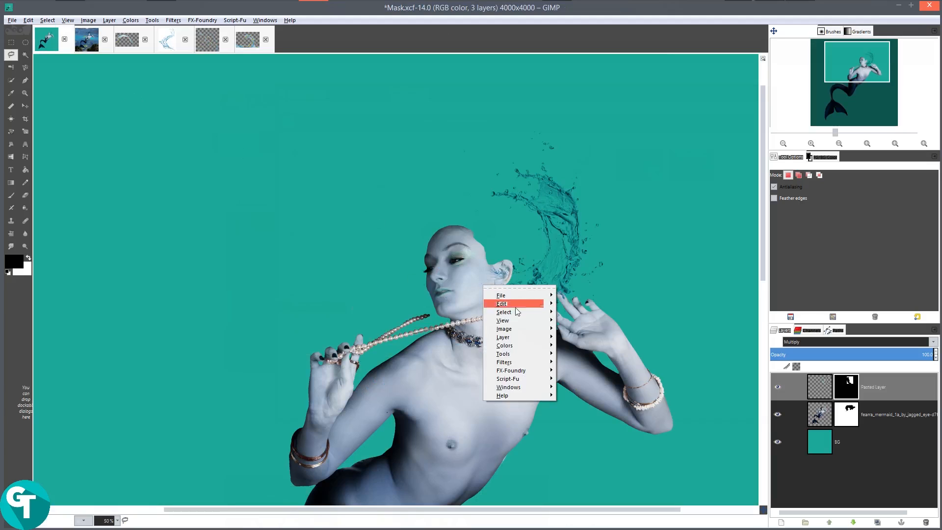
{"action": "mouse_move", "coordinate": [501, 304]}
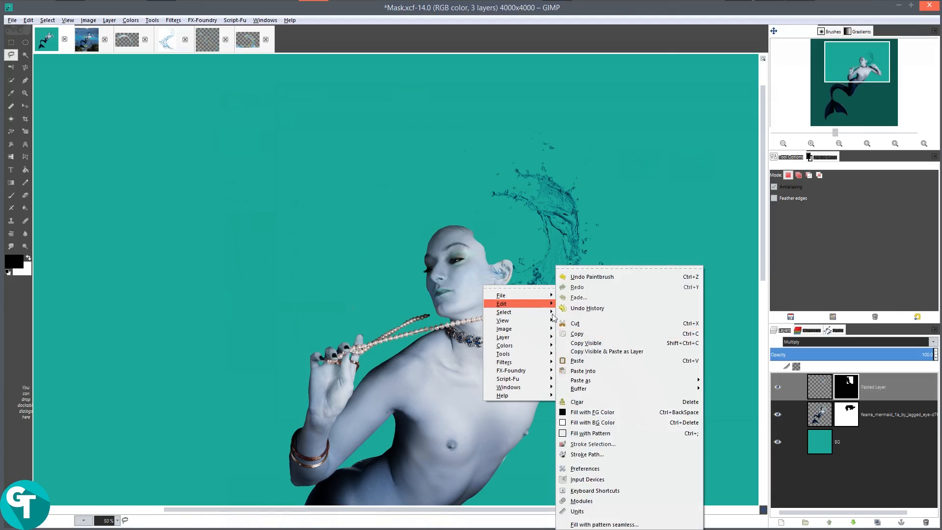
{"action": "left_click", "coordinate": [585, 367]}
{"action": "left_click", "coordinate": [783, 523]}
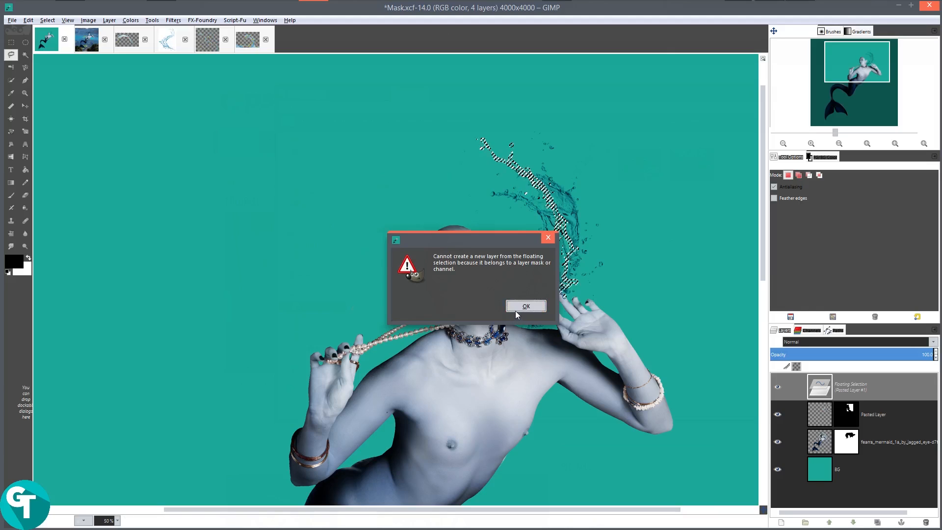
{"action": "left_click", "coordinate": [529, 305]}
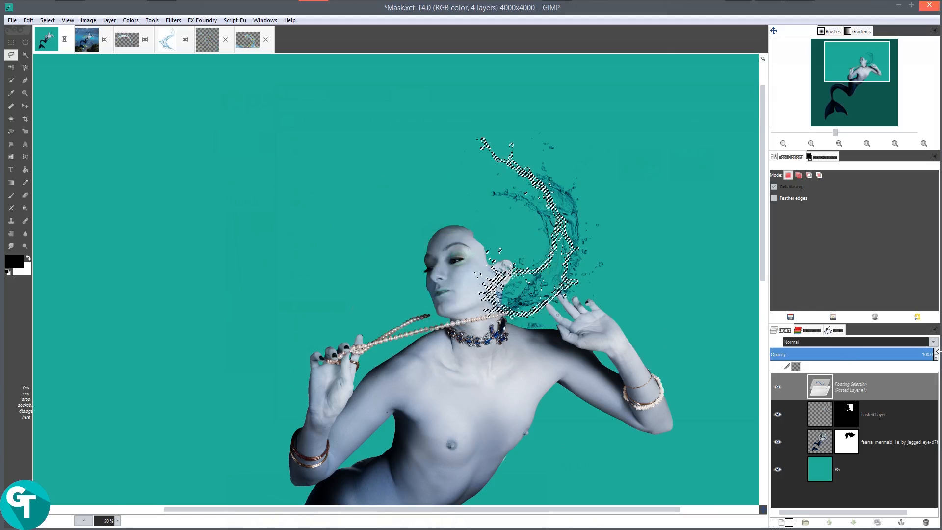
{"action": "left_click", "coordinate": [705, 356]}
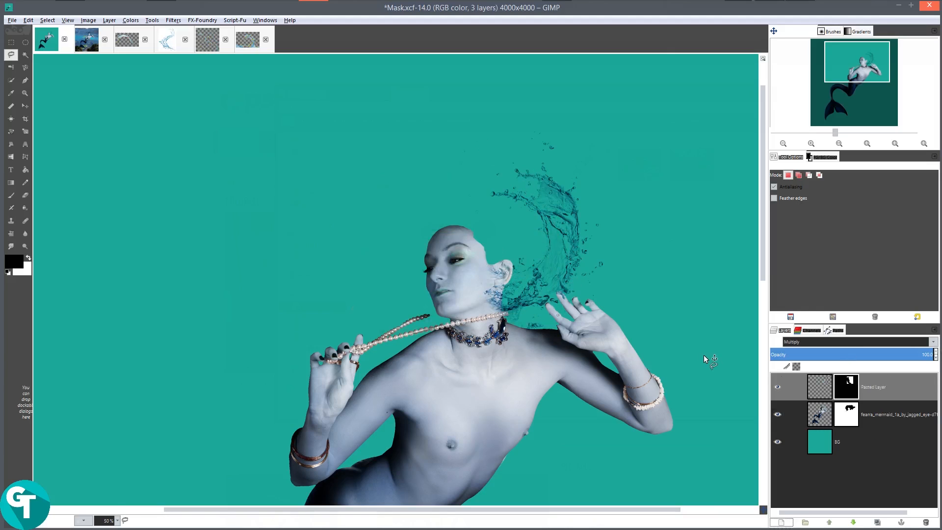
- Paste the copied water splash with the BG layer active, turn it into a new layer, and set its blend mode to Multiply
{"action": "left_click", "coordinate": [829, 451]}
{"action": "right_click", "coordinate": [439, 283]}
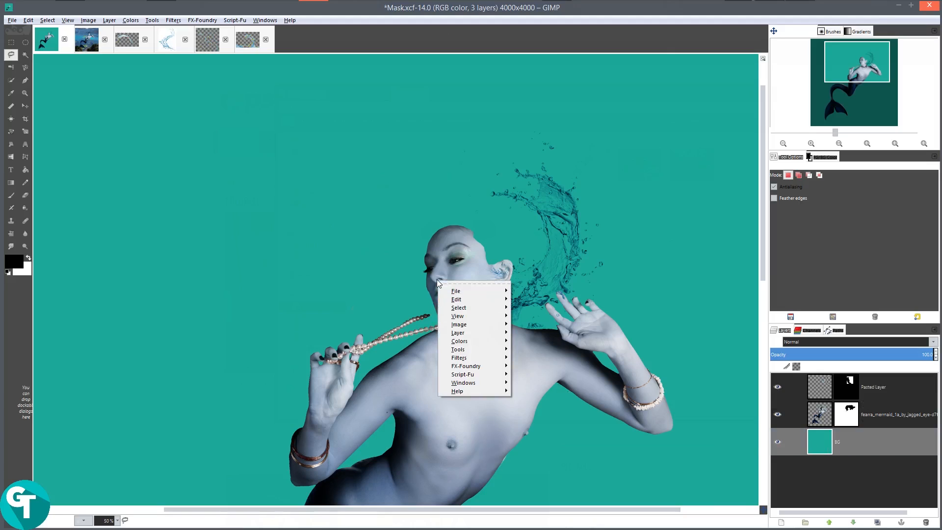
{"action": "mouse_move", "coordinate": [459, 299]}
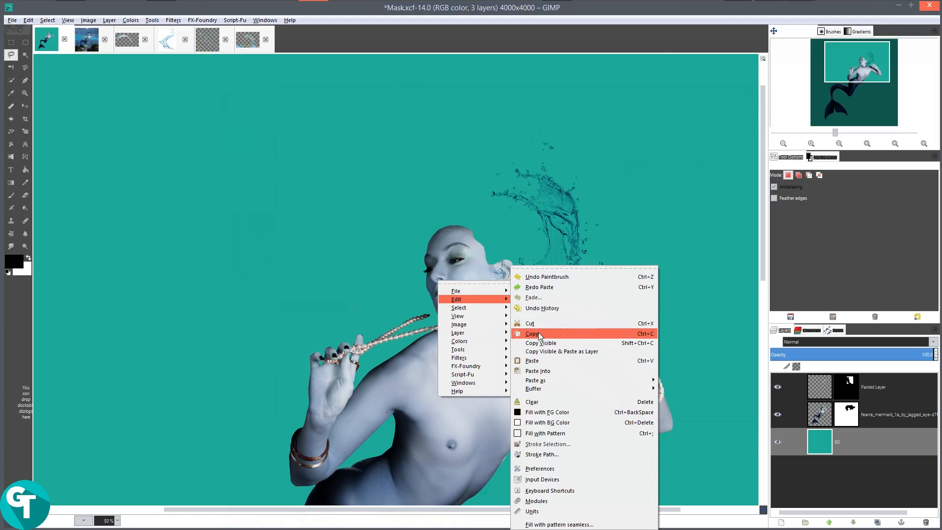
{"action": "left_click", "coordinate": [533, 361]}
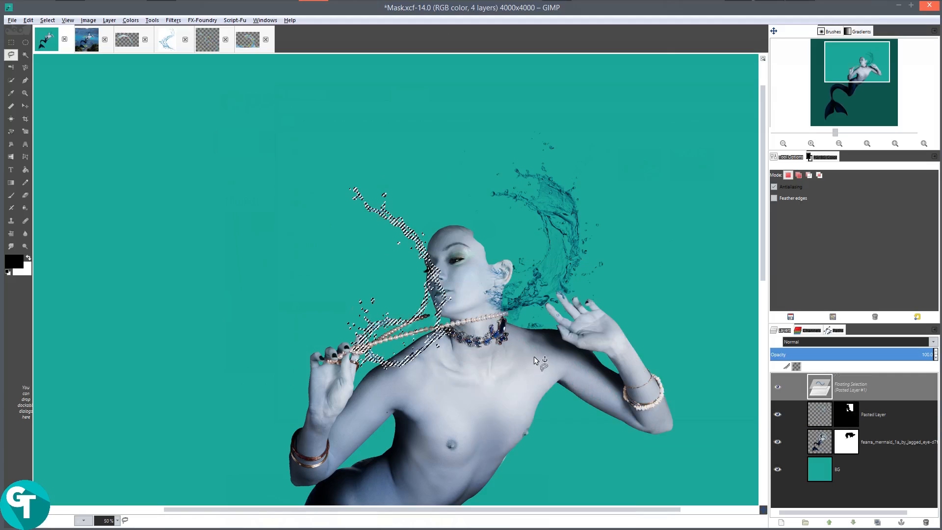
{"action": "left_click", "coordinate": [779, 523]}
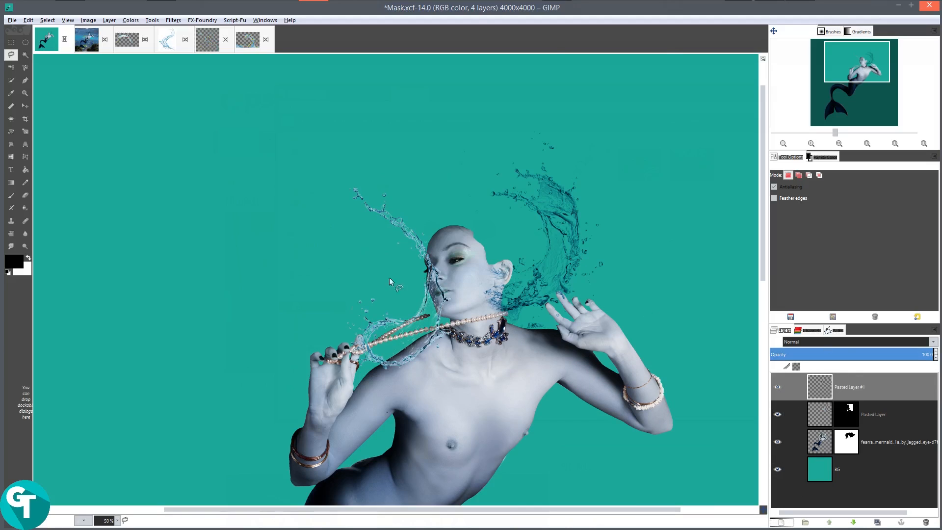
{"action": "left_click", "coordinate": [841, 342]}
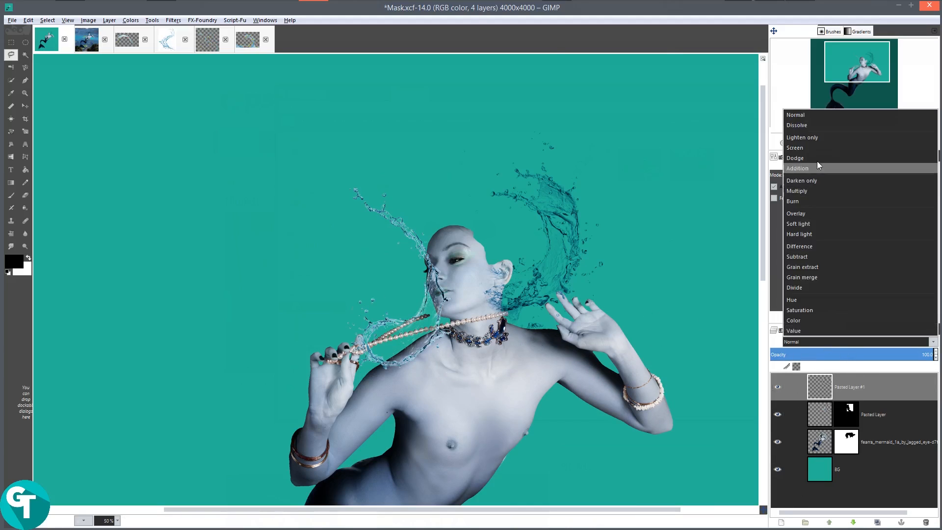
{"action": "left_click", "coordinate": [816, 188]}
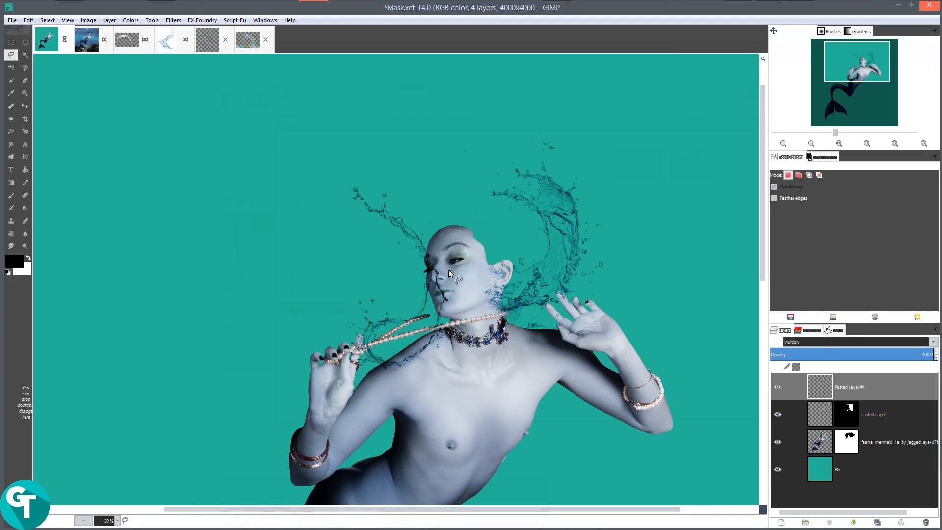
- Move the pasted splash up over the mermaid's head and rotate it by -118.05 degrees
{"action": "key", "text": "m"}
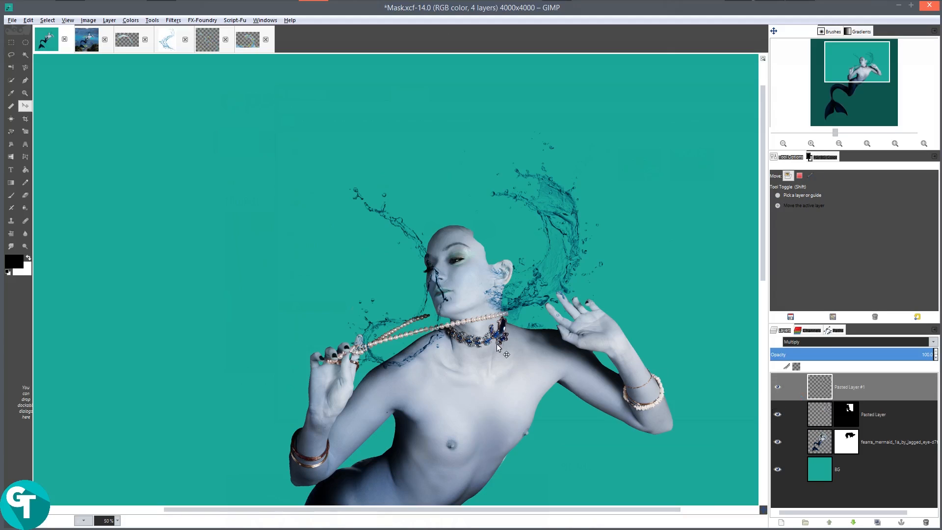
{"action": "mouse_move", "coordinate": [440, 324]}
{"action": "left_mouse_down"}
{"action": "mouse_move", "coordinate": [496, 288]}
{"action": "mouse_move", "coordinate": [502, 261]}
{"action": "mouse_move", "coordinate": [445, 273]}
{"action": "left_mouse_up"}
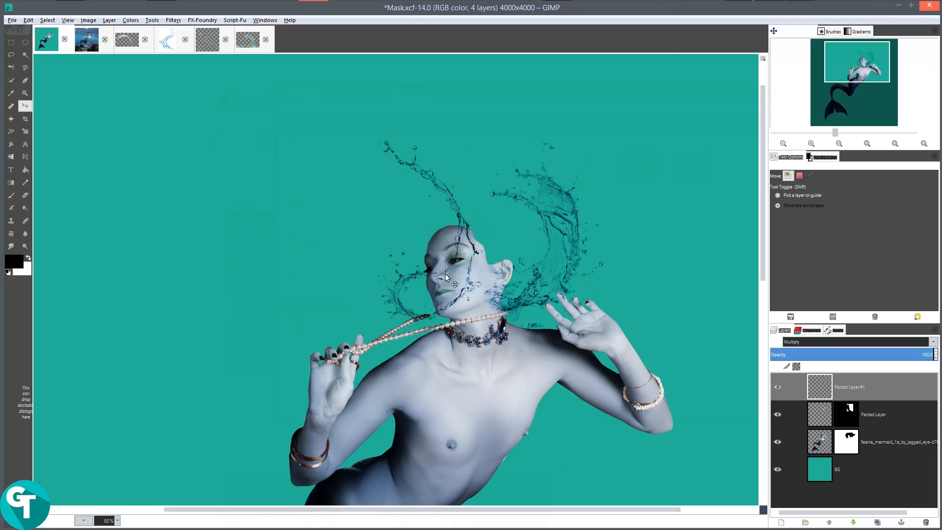
{"action": "key", "text": "shift+r"}
{"action": "left_click", "coordinate": [445, 271]}
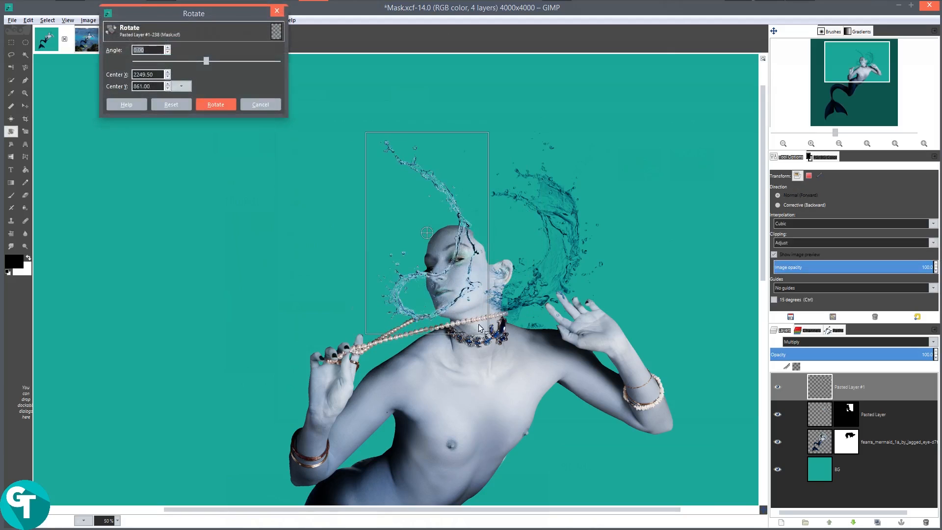
{"action": "left_click_drag", "start_coordinate": [470, 324], "coordinate": [414, 93]}
{"action": "left_click_drag", "start_coordinate": [475, 155], "coordinate": [479, 161]}
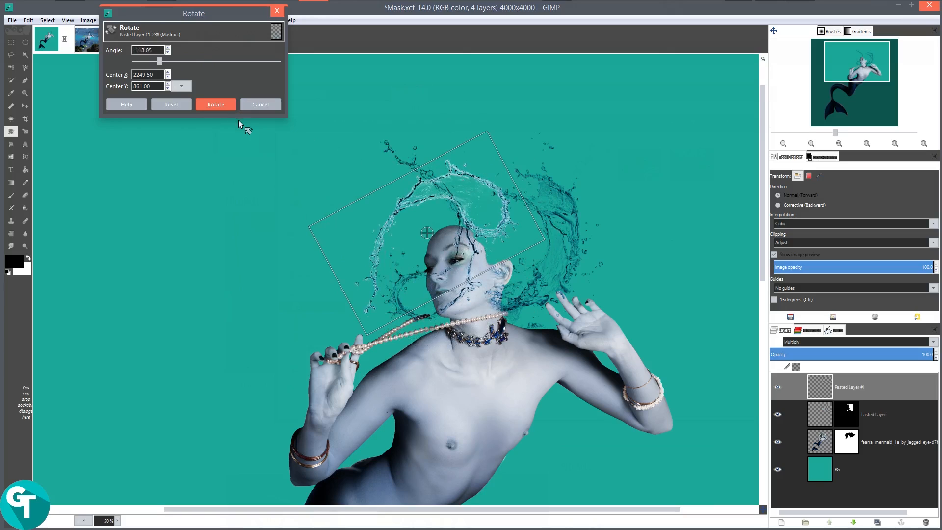
{"action": "left_click", "coordinate": [214, 104]}
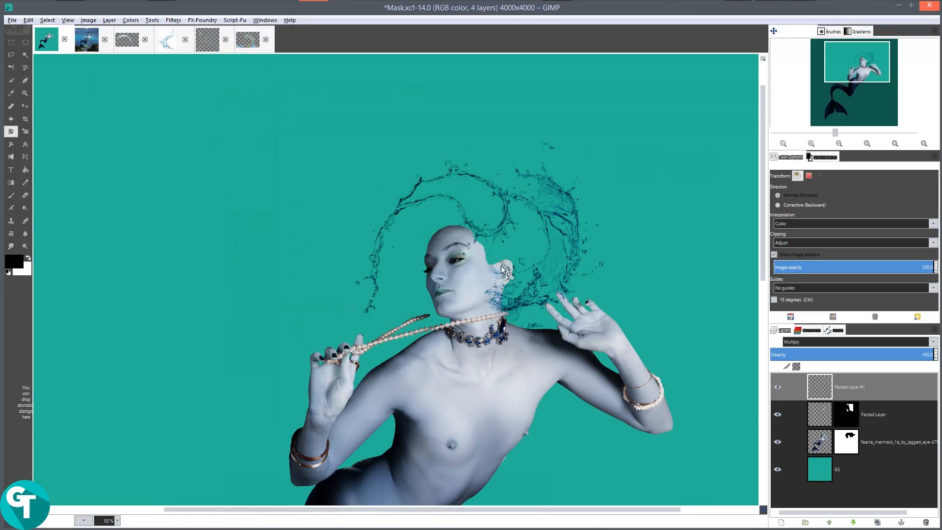
- Reorder the rotated splash layer to sit between the mermaid and BG layers, and position it as hair arching from behind the head toward the raised hand
{"action": "key", "text": "m"}
{"action": "left_click_drag", "start_coordinate": [502, 240], "coordinate": [452, 295]}
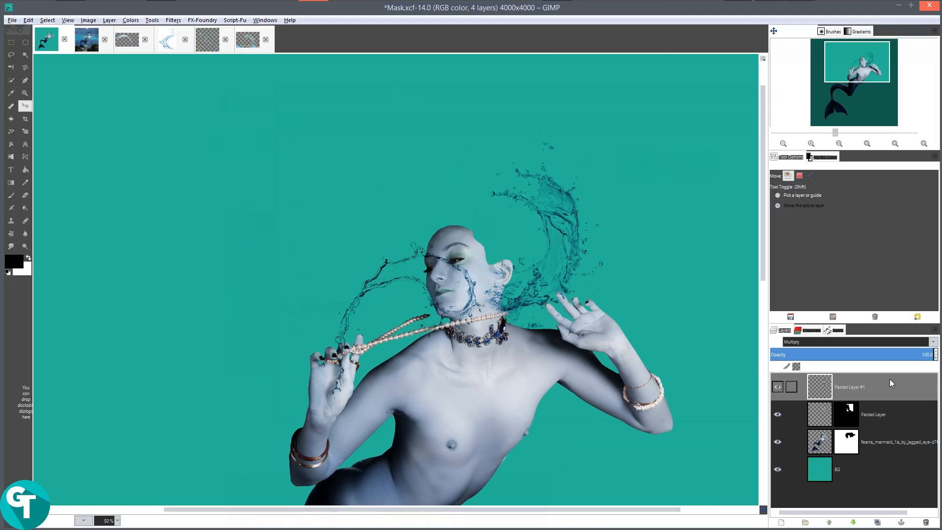
{"action": "left_click_drag", "start_coordinate": [892, 383], "coordinate": [860, 459]}
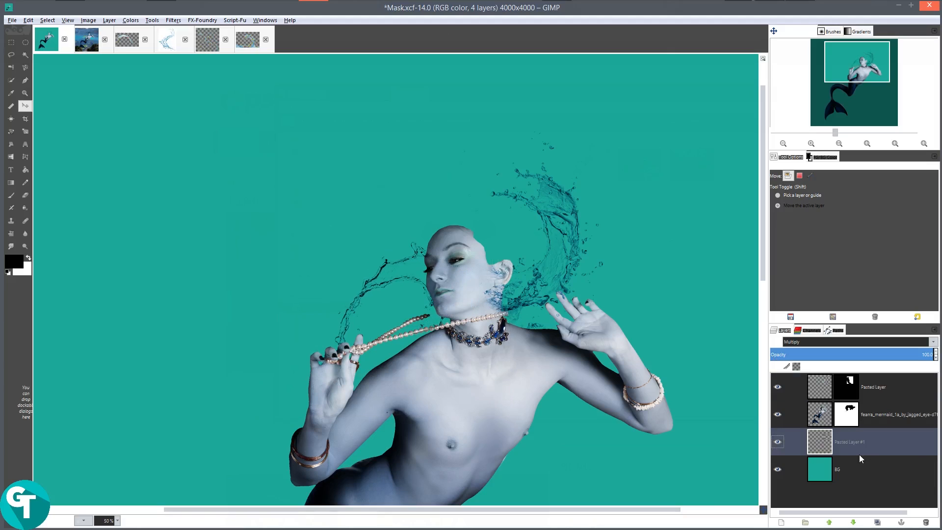
{"action": "left_click_drag", "start_coordinate": [430, 284], "coordinate": [422, 251]}
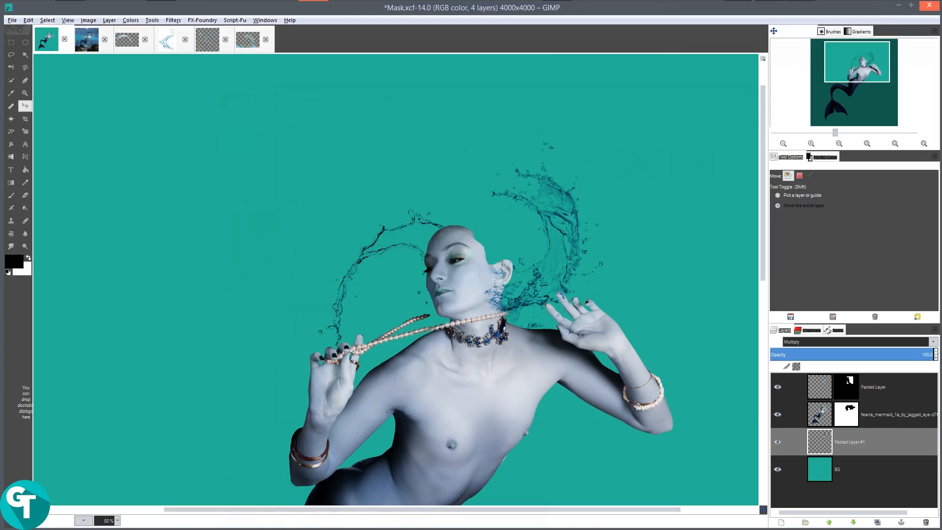
- Switch to File Explorer, open the WaterTutorial reference file from the Desktop, and minimize the folder window
{"action": "left_click", "coordinate": [69, 10]}
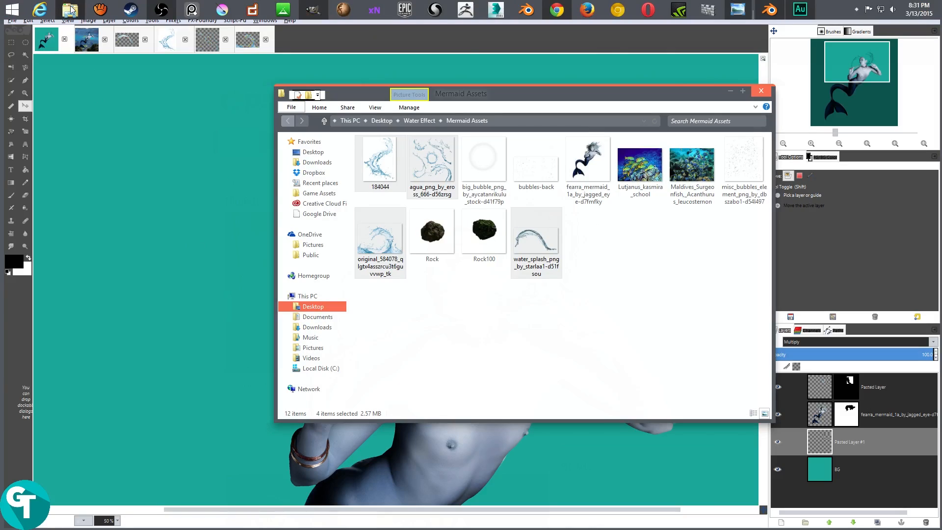
{"action": "left_click", "coordinate": [314, 305]}
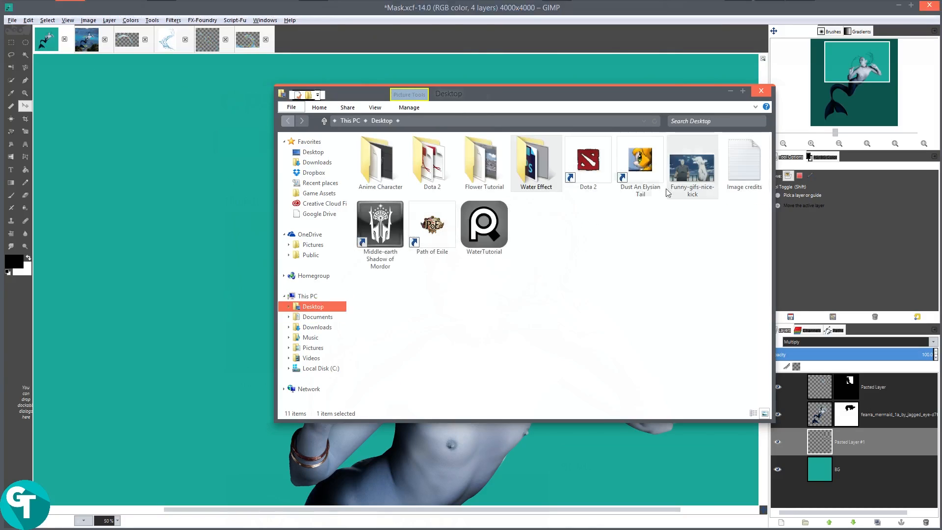
{"action": "double_click", "coordinate": [488, 224]}
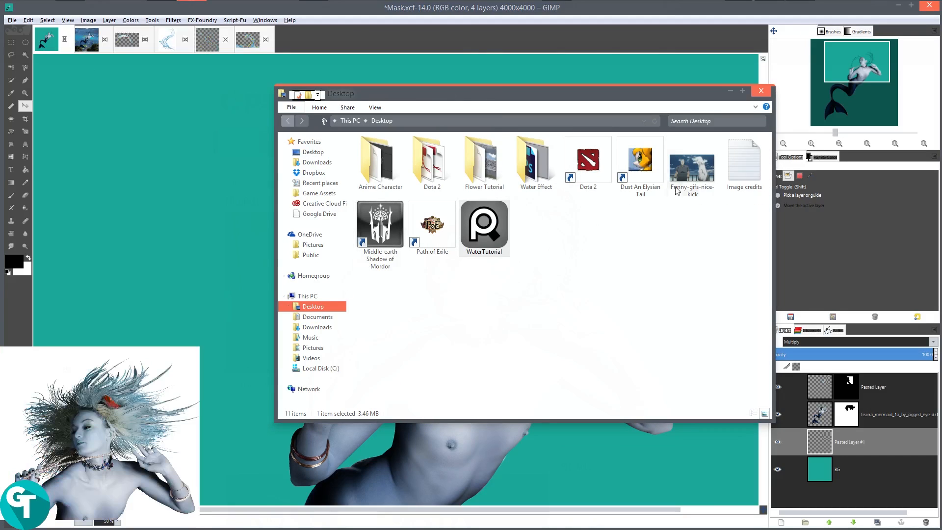
{"action": "left_click", "coordinate": [732, 91]}
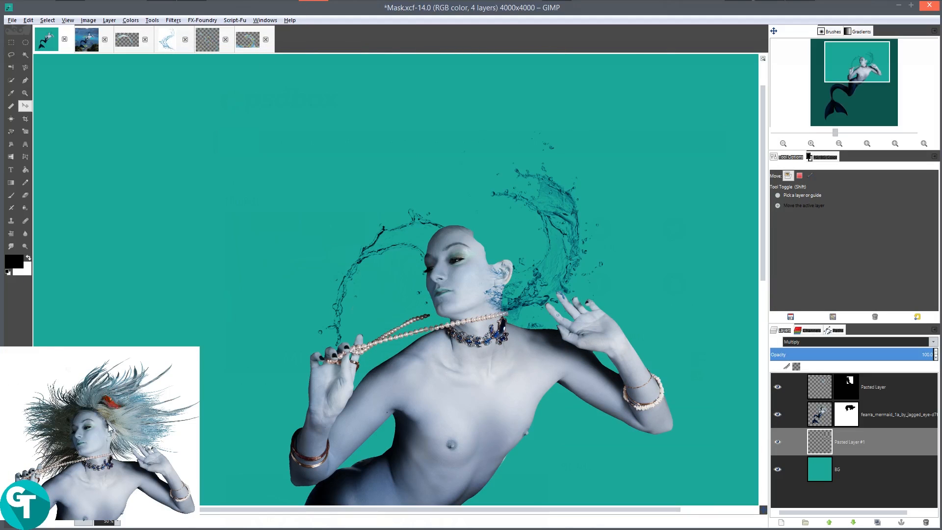
- Examine the water hair and overall composition in the finished Mermaid.xcf image, up close and as a whole
{"action": "left_click", "coordinate": [83, 43]}
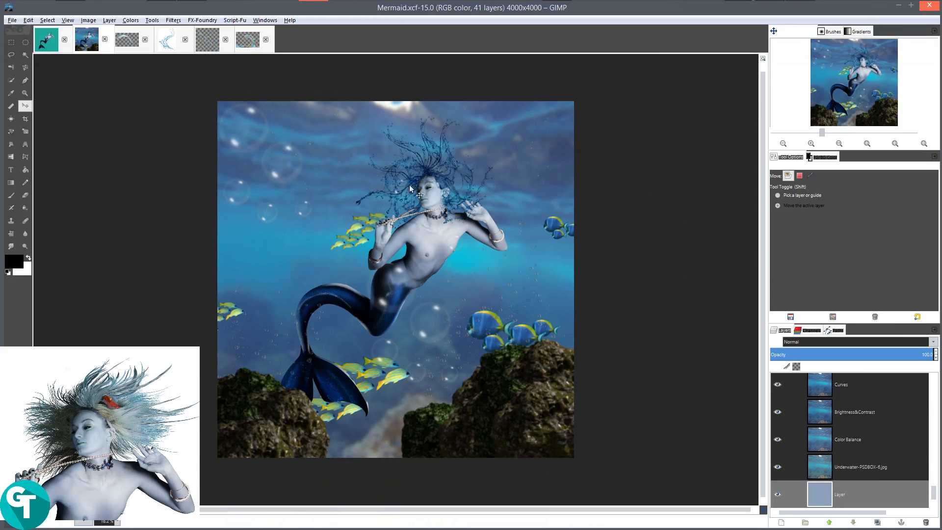
{"action": "scroll", "coordinate": [396, 237], "scroll_direction": "up", "scroll_amount": 3}
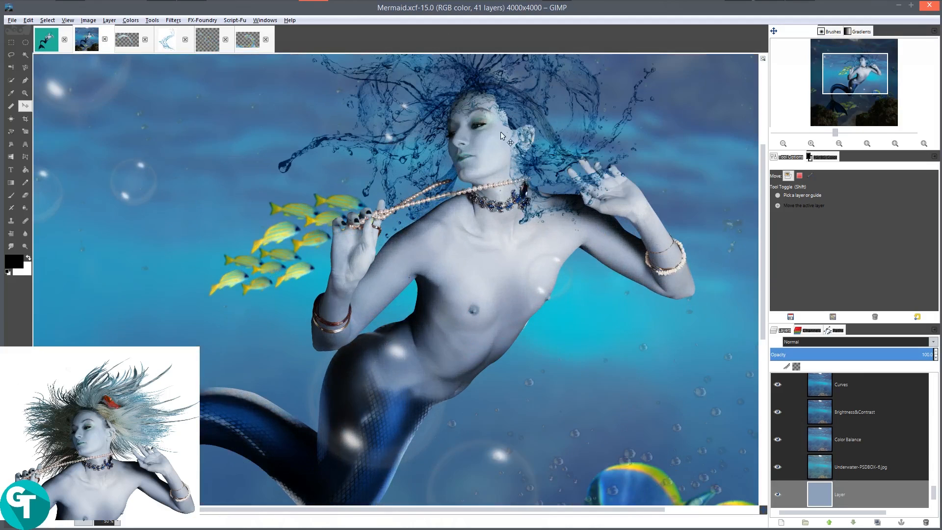
{"action": "scroll", "coordinate": [502, 135], "scroll_direction": "down", "scroll_amount": 3}
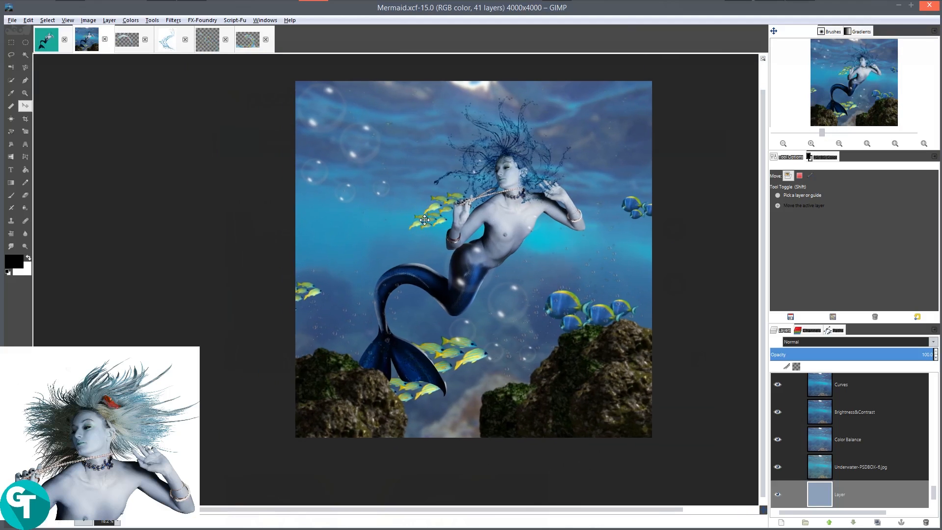
{"action": "scroll", "coordinate": [526, 234], "scroll_direction": "up", "scroll_amount": 2}
{"action": "scroll", "coordinate": [546, 210], "scroll_direction": "down", "scroll_amount": 2}
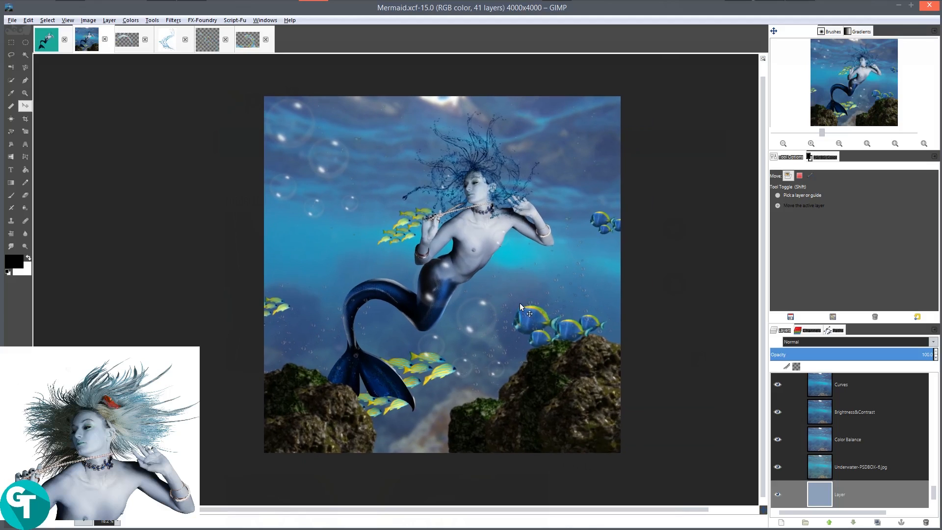
{"action": "scroll", "coordinate": [519, 302], "scroll_direction": "up", "scroll_amount": 2}
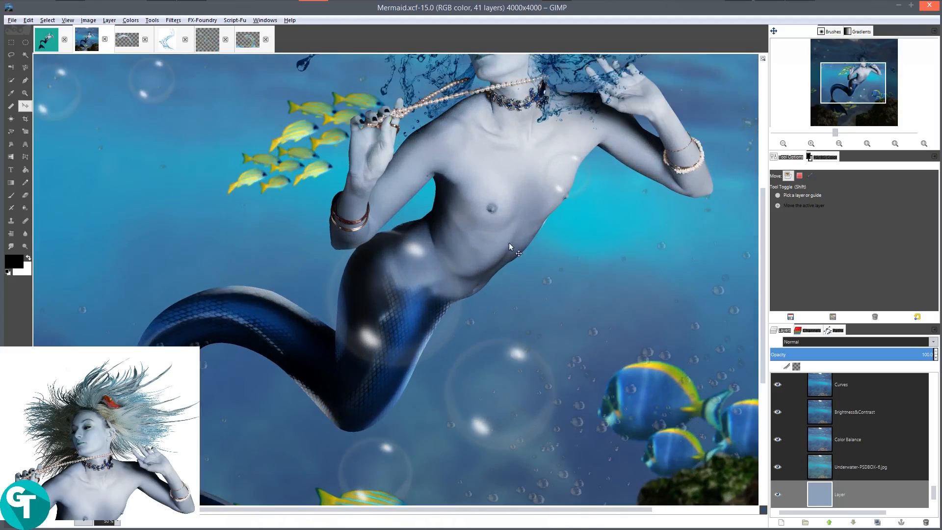
{"action": "scroll", "coordinate": [508, 242], "scroll_direction": "down", "scroll_amount": 1}
{"action": "scroll", "coordinate": [510, 275], "scroll_direction": "down", "scroll_amount": 1}
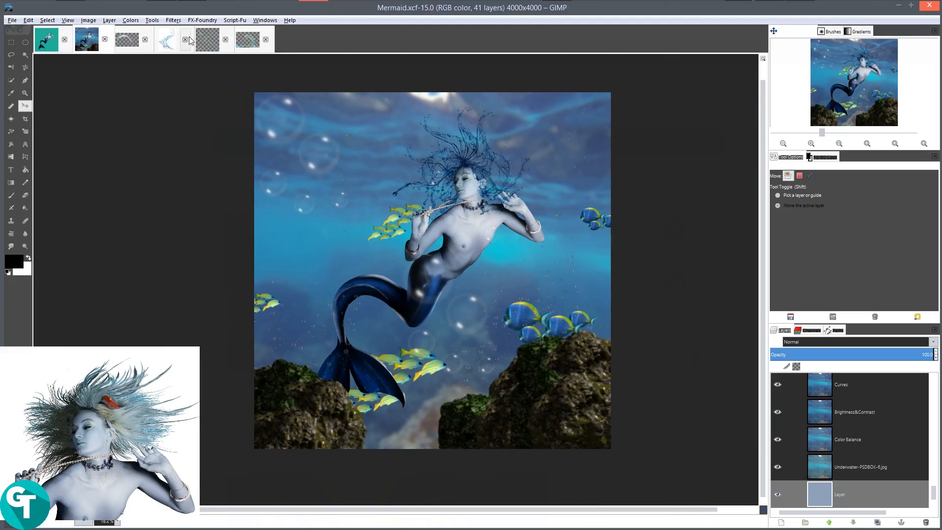
- Switch to the agua_png_by_eross_666 splash image and clear its existing selection
{"action": "left_click", "coordinate": [211, 41]}
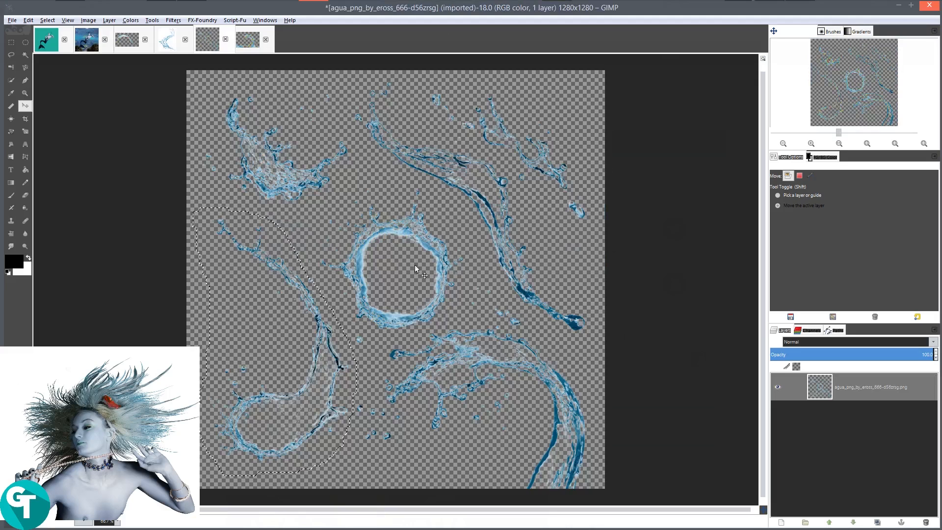
{"action": "scroll", "coordinate": [549, 255], "scroll_direction": "down", "scroll_amount": 2}
{"action": "left_click_drag", "start_coordinate": [525, 263], "coordinate": [568, 221]}
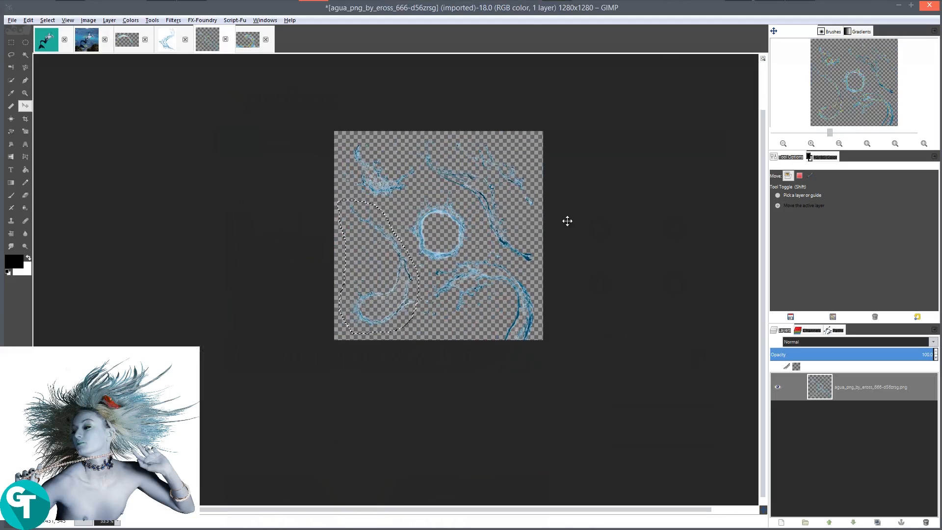
{"action": "scroll", "coordinate": [508, 247], "scroll_direction": "up", "scroll_amount": 2}
{"action": "left_click_drag", "start_coordinate": [483, 244], "coordinate": [505, 255]}
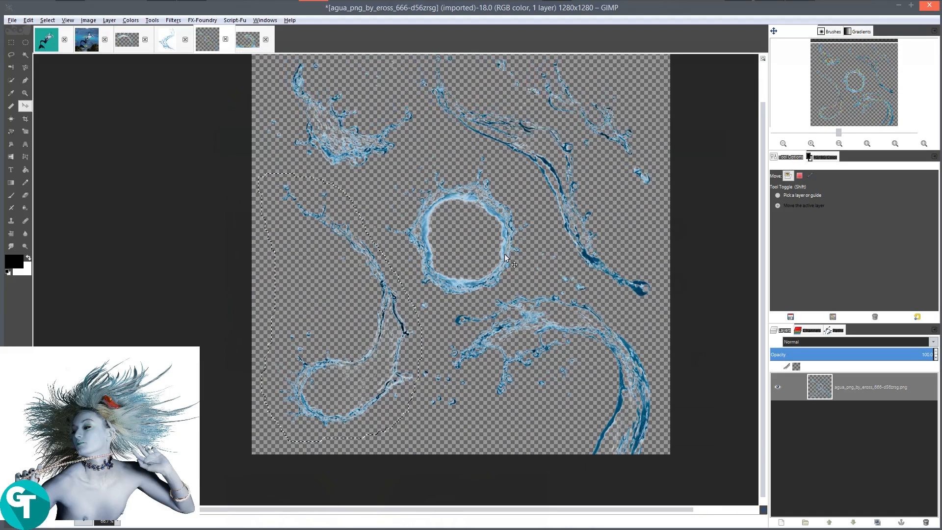
{"action": "key", "text": "ctrl+shift+a"}
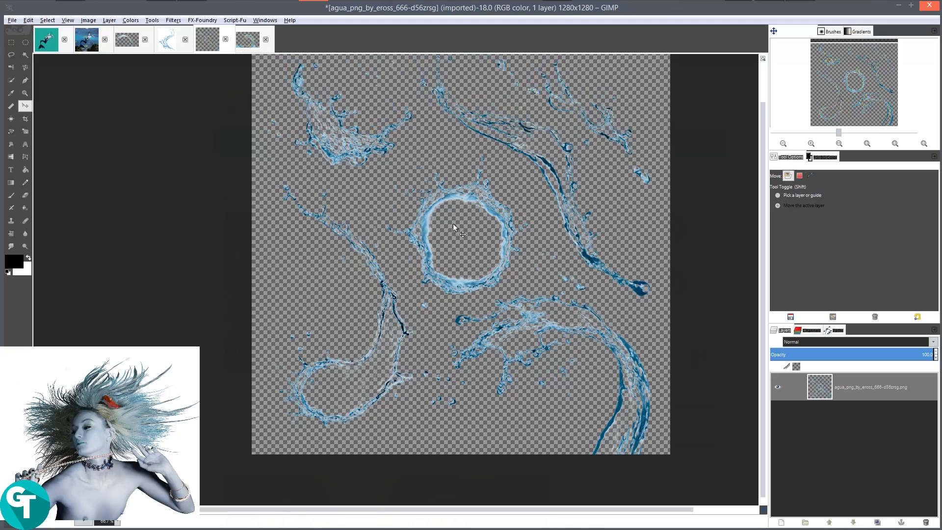
- Outline the large curved splash at the image's lower right with a freehand selection and copy it
{"action": "scroll", "coordinate": [452, 223], "scroll_direction": "down", "scroll_amount": 1}
{"action": "key", "text": "f"}
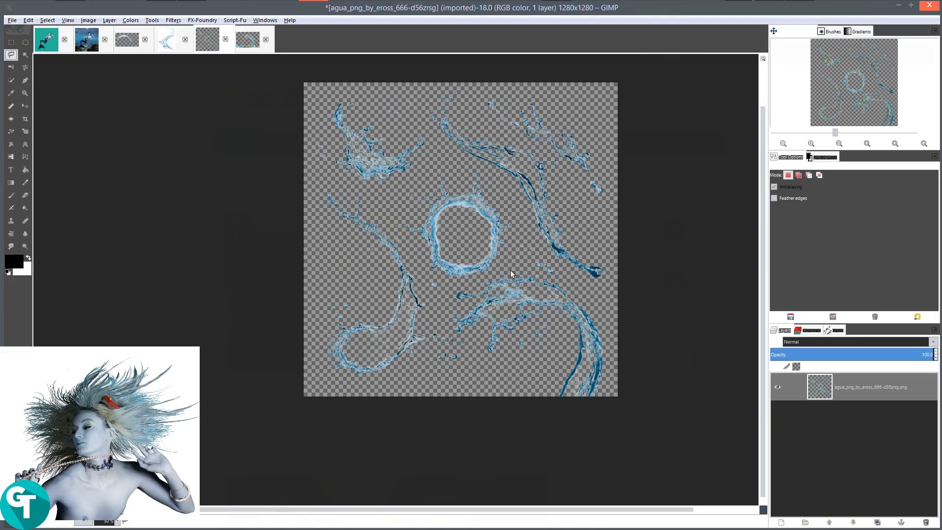
{"action": "scroll", "coordinate": [518, 260], "scroll_direction": "up", "scroll_amount": 1}
{"action": "left_click_drag", "start_coordinate": [415, 353], "coordinate": [347, 255]}
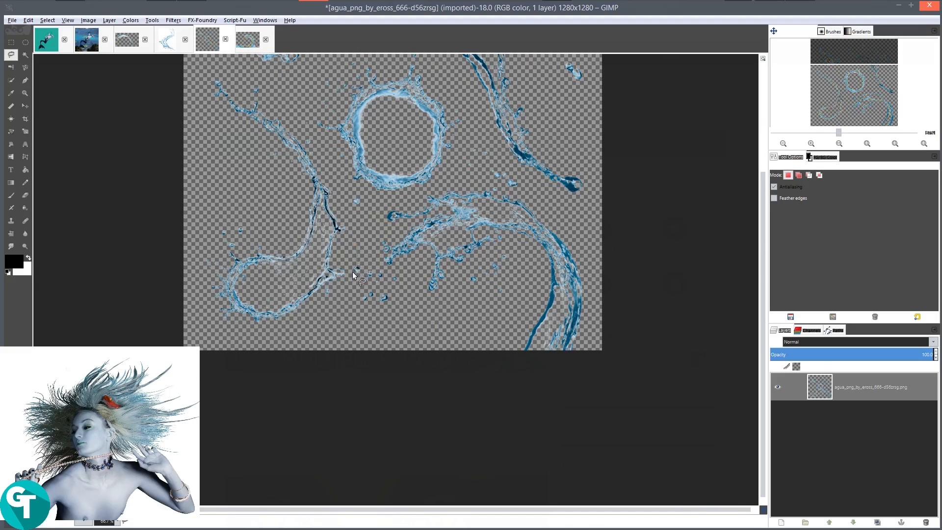
{"action": "mouse_move", "coordinate": [475, 353]}
{"action": "left_mouse_down"}
{"action": "mouse_move", "coordinate": [605, 359]}
{"action": "mouse_move", "coordinate": [608, 290]}
{"action": "mouse_move", "coordinate": [585, 225]}
{"action": "mouse_move", "coordinate": [517, 173]}
{"action": "mouse_move", "coordinate": [491, 165]}
{"action": "mouse_move", "coordinate": [428, 184]}
{"action": "mouse_move", "coordinate": [356, 243]}
{"action": "left_mouse_up"}
{"action": "right_click", "coordinate": [490, 266]}
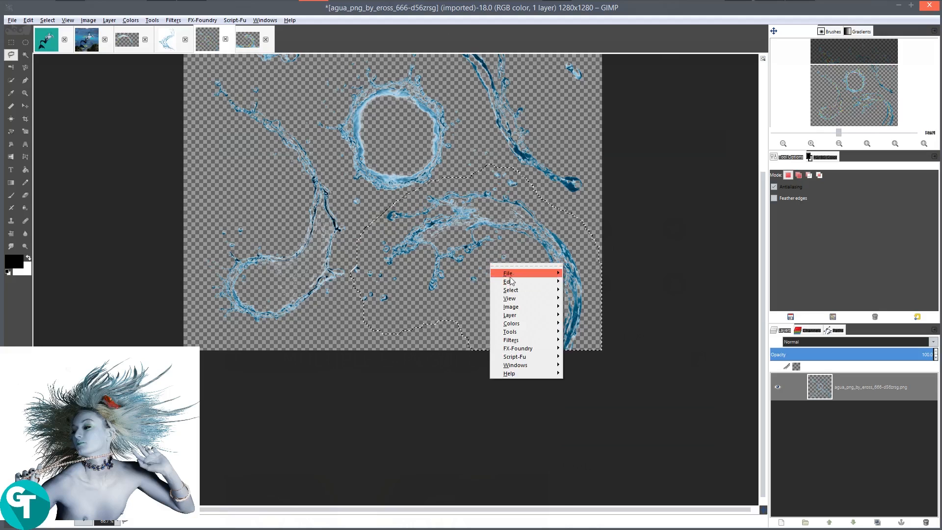
{"action": "mouse_move", "coordinate": [511, 282]}
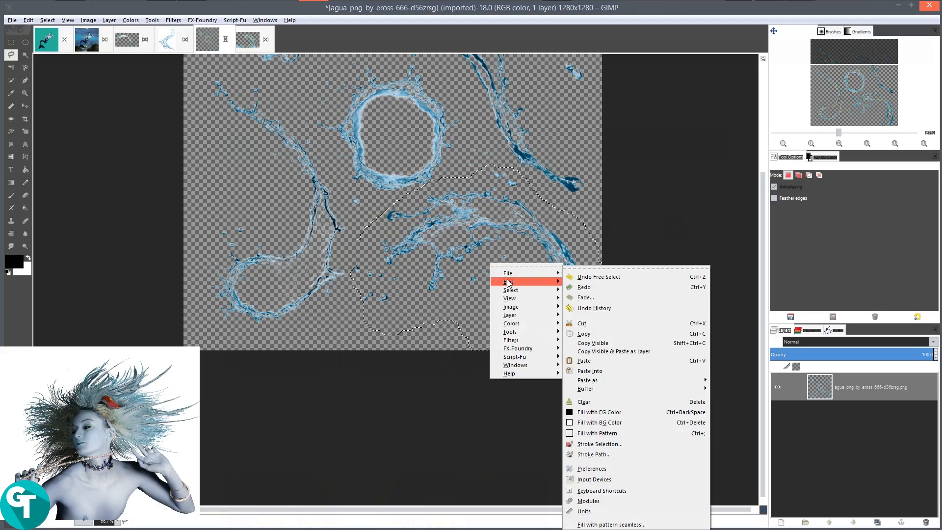
{"action": "left_click", "coordinate": [600, 338]}
- Paste the copied splash into the Mask.xcf mermaid image and convert the floating selection to a new layer
{"action": "left_click", "coordinate": [54, 43]}
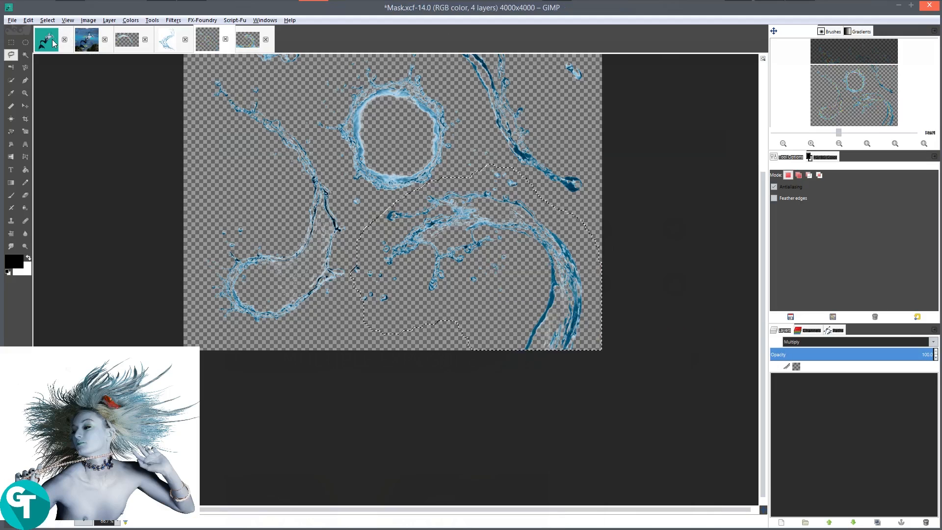
{"action": "right_click", "coordinate": [484, 236]}
{"action": "mouse_move", "coordinate": [513, 255]}
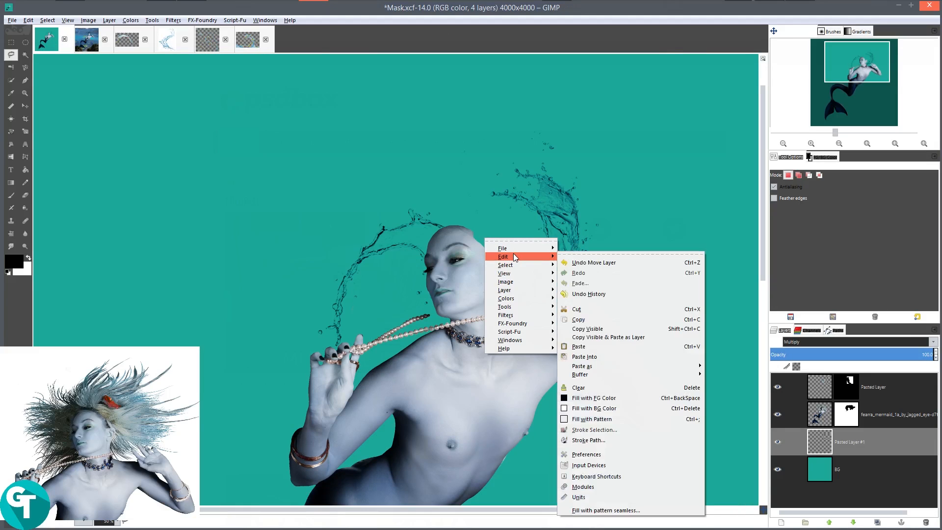
{"action": "left_click", "coordinate": [587, 349]}
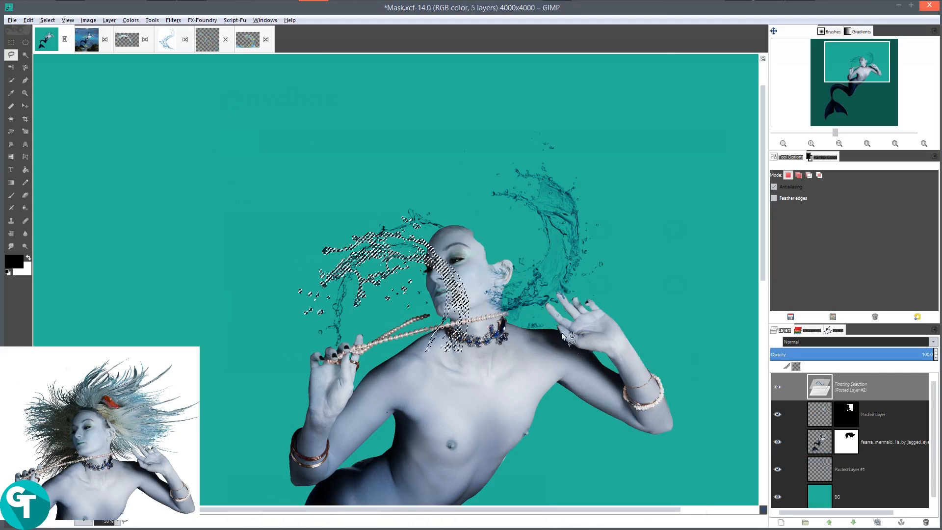
{"action": "left_click", "coordinate": [782, 523]}
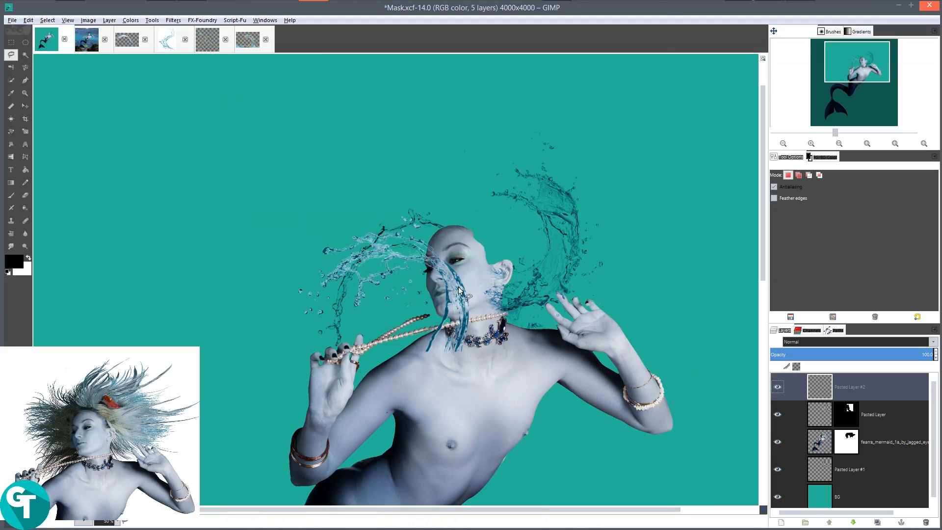
- Set the new splash layer's blend mode to Multiply and move it above the mermaid's head
{"action": "key", "text": "m"}
{"action": "left_click_drag", "start_coordinate": [459, 290], "coordinate": [528, 227]}
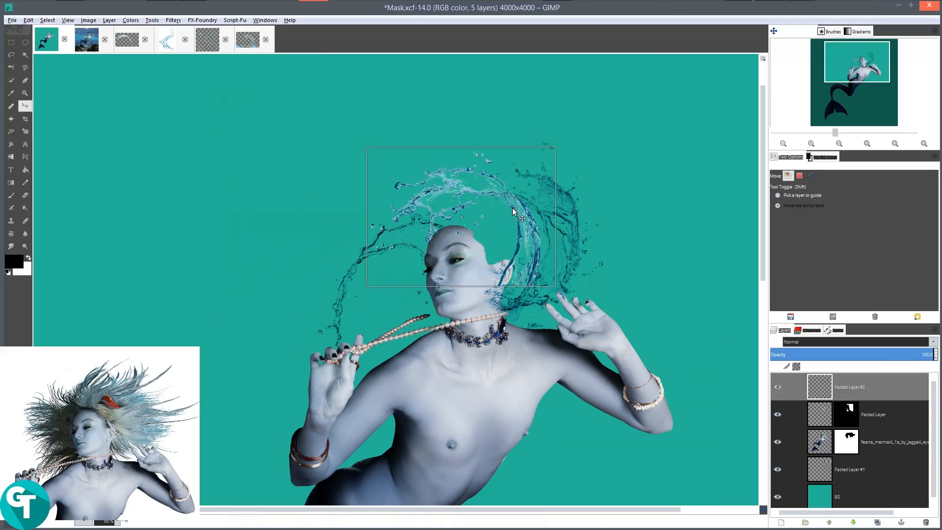
{"action": "left_click", "coordinate": [872, 344]}
{"action": "left_click", "coordinate": [825, 191]}
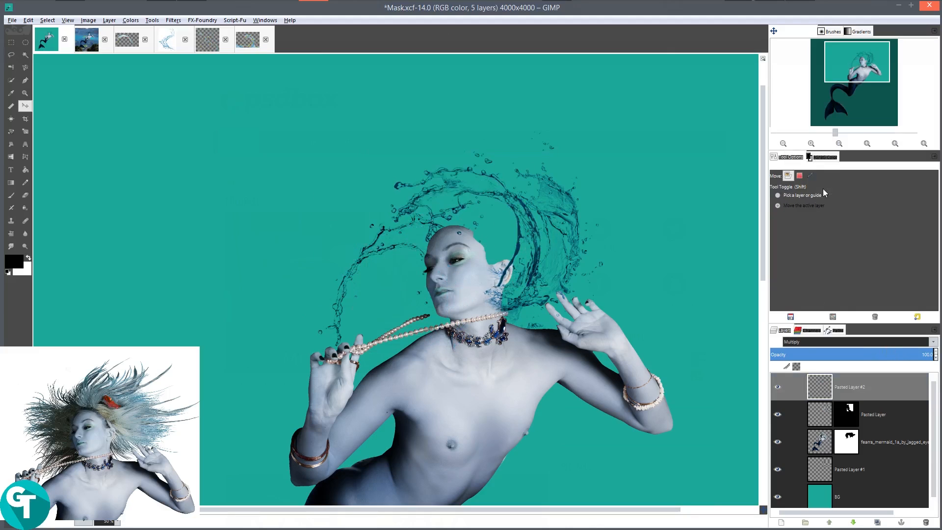
{"action": "left_click_drag", "start_coordinate": [517, 267], "coordinate": [467, 274]}
- Rotate the curved splash layer clockwise and move it so its lower end meets the back of the head
{"action": "key", "text": "shift+r"}
{"action": "left_click", "coordinate": [216, 102]}
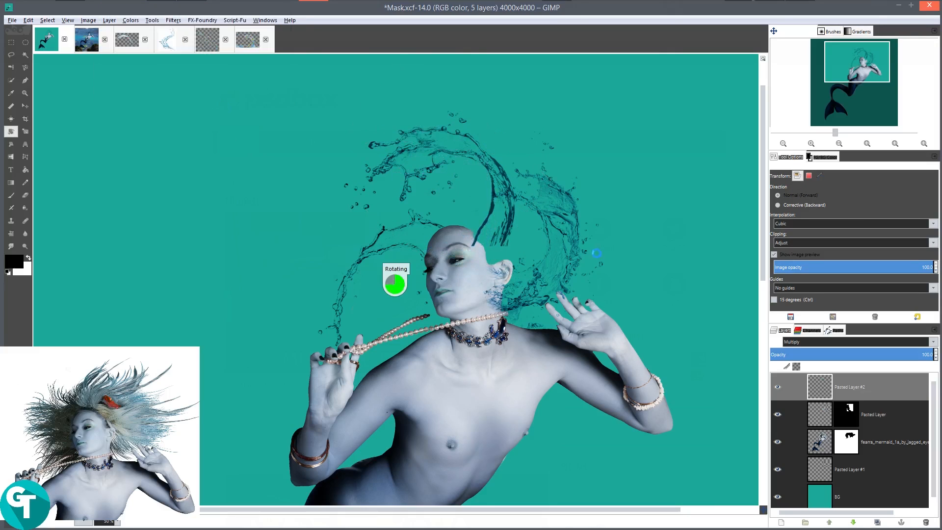
{"action": "key", "text": "m"}
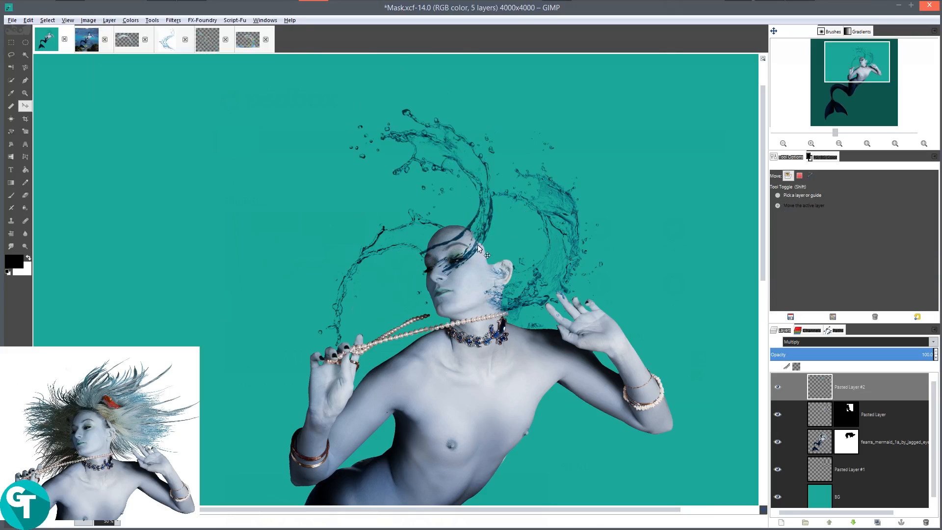
{"action": "left_click_drag", "start_coordinate": [478, 245], "coordinate": [526, 239]}
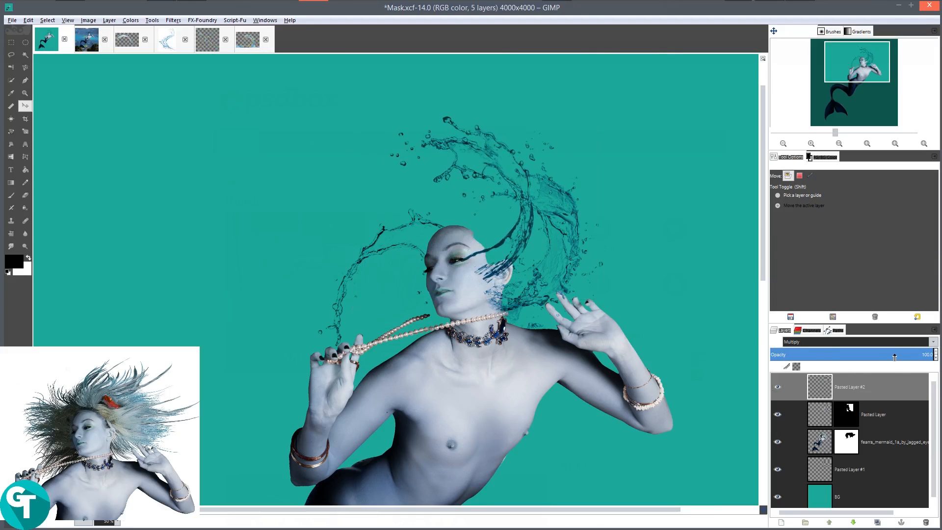
- Reorder the curved splash layer to sit just above BG and nudge it into place behind the head
{"action": "left_click_drag", "start_coordinate": [885, 376], "coordinate": [905, 483]}
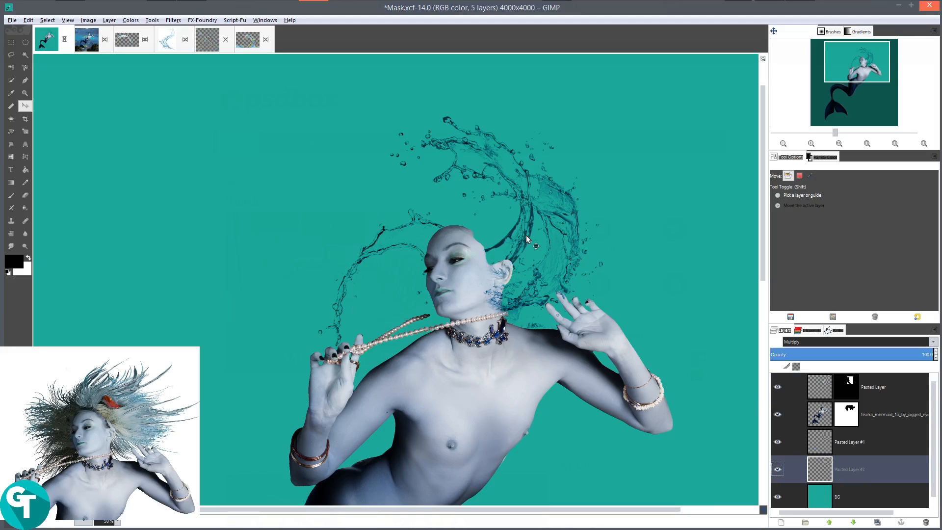
{"action": "left_click_drag", "start_coordinate": [510, 240], "coordinate": [516, 239]}
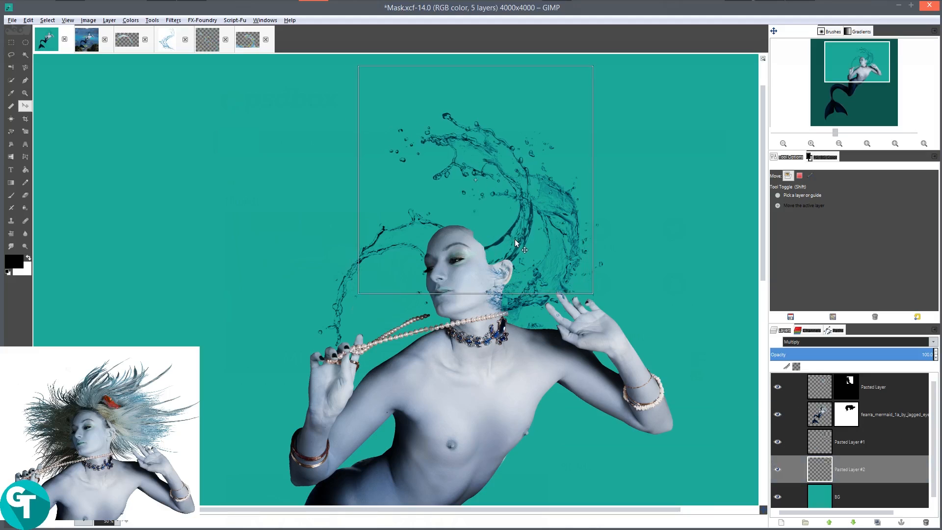
{"action": "key", "text": "minus"}
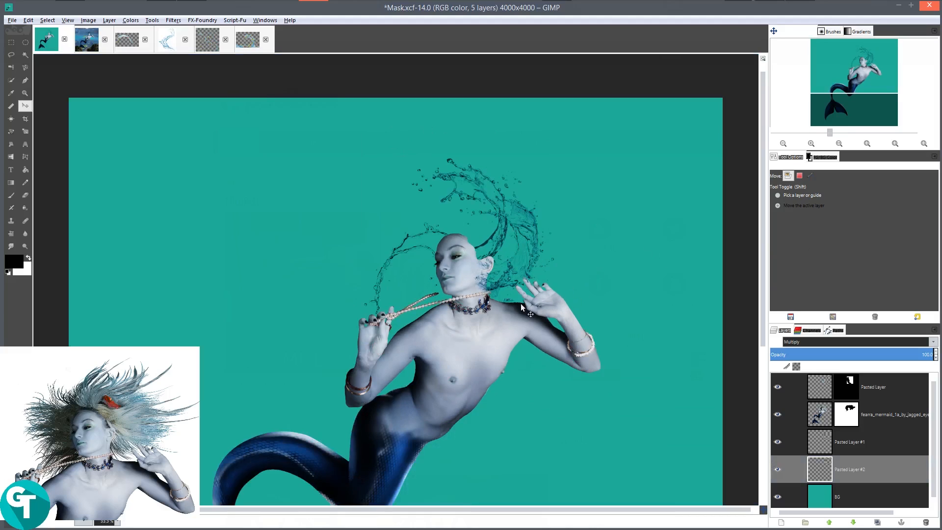
- In the agua_png_by_eross_666 image, outline the long diagonal splash at the upper right with a freehand selection and copy it
{"action": "left_click", "coordinate": [208, 40]}
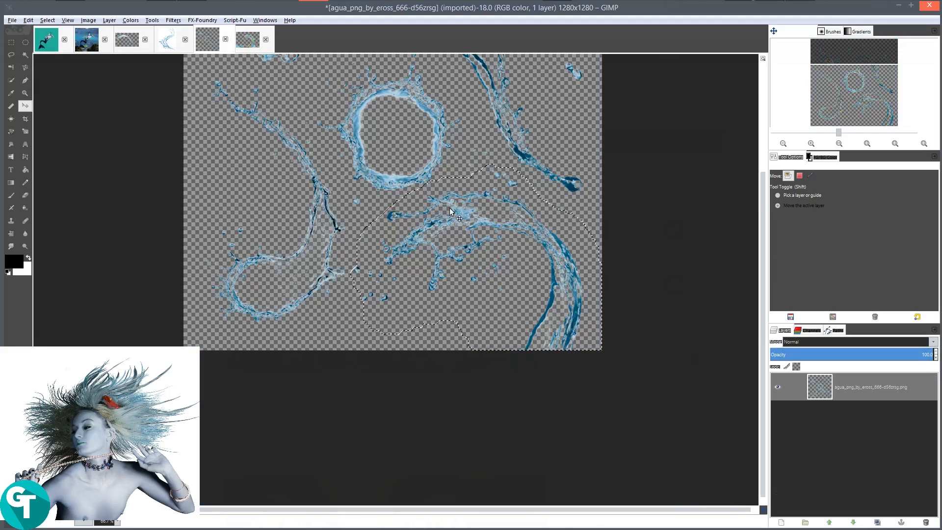
{"action": "key", "text": "minus"}
{"action": "key", "text": "minus"}
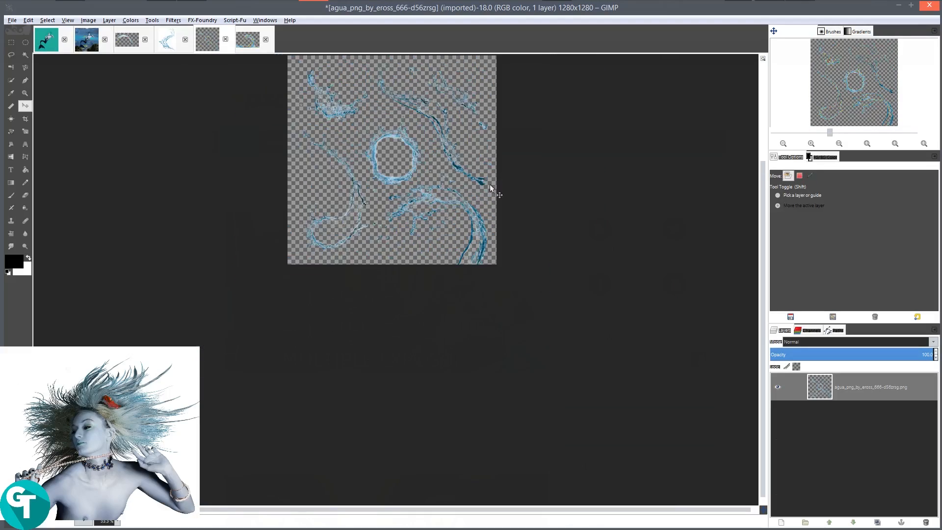
{"action": "key", "text": "plus"}
{"action": "key", "text": "plus"}
{"action": "key", "text": "plus"}
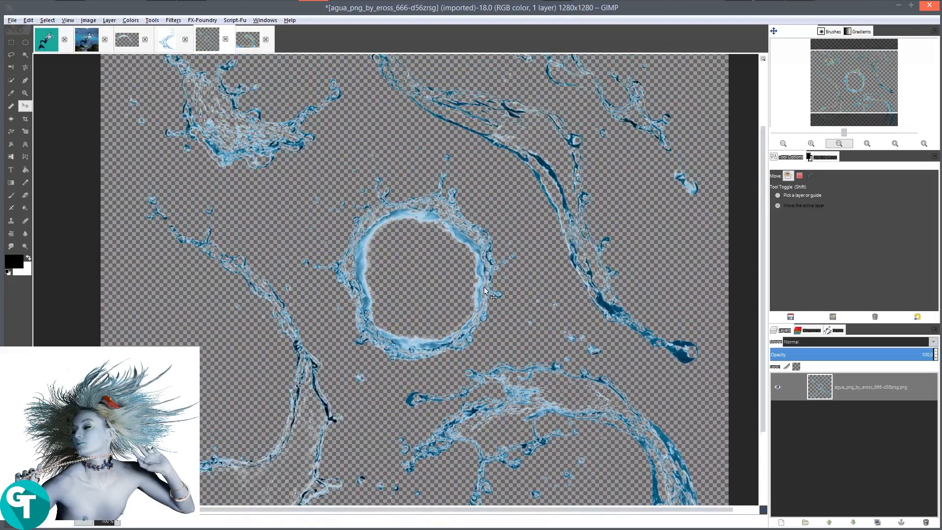
{"action": "left_click_drag", "start_coordinate": [246, 65], "coordinate": [226, 106]}
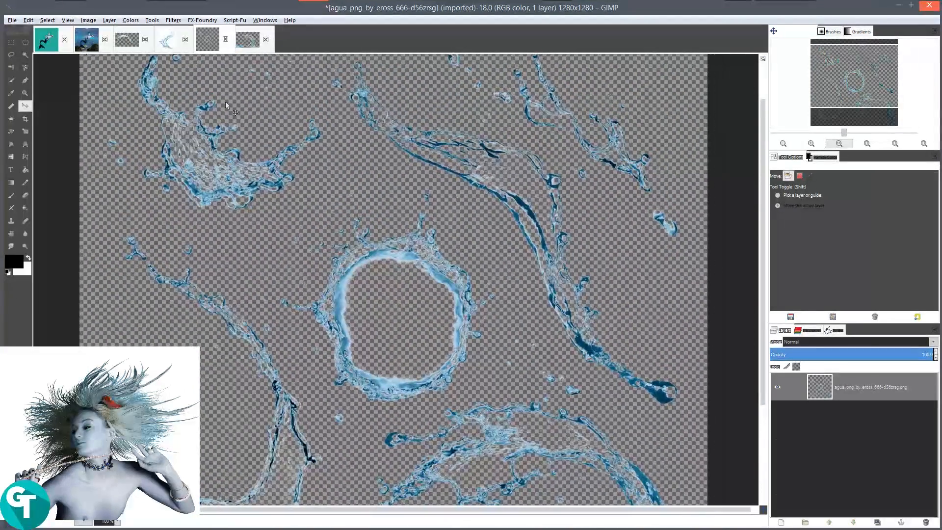
{"action": "left_click", "coordinate": [10, 54]}
{"action": "mouse_move", "coordinate": [368, 163]}
{"action": "left_mouse_down"}
{"action": "mouse_move", "coordinate": [370, 177]}
{"action": "mouse_move", "coordinate": [320, 205]}
{"action": "left_mouse_up"}
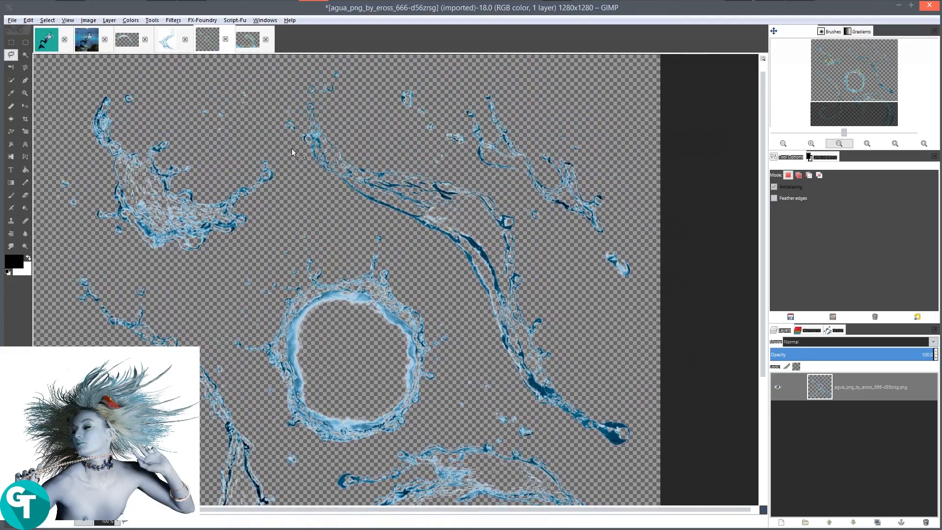
{"action": "mouse_move", "coordinate": [295, 83]}
{"action": "left_mouse_down"}
{"action": "mouse_move", "coordinate": [347, 74]}
{"action": "mouse_move", "coordinate": [386, 146]}
{"action": "mouse_move", "coordinate": [510, 190]}
{"action": "mouse_move", "coordinate": [532, 247]}
{"action": "left_mouse_up"}
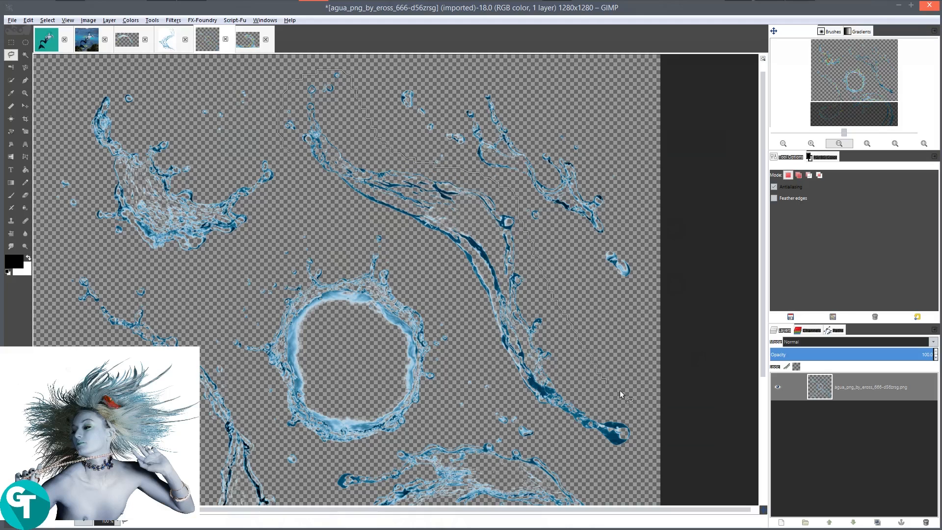
{"action": "mouse_move", "coordinate": [620, 390]}
{"action": "left_mouse_down"}
{"action": "mouse_move", "coordinate": [650, 450]}
{"action": "mouse_move", "coordinate": [619, 458]}
{"action": "mouse_move", "coordinate": [560, 446]}
{"action": "mouse_move", "coordinate": [481, 349]}
{"action": "left_mouse_up"}
{"action": "left_click_drag", "start_coordinate": [394, 245], "coordinate": [354, 214]}
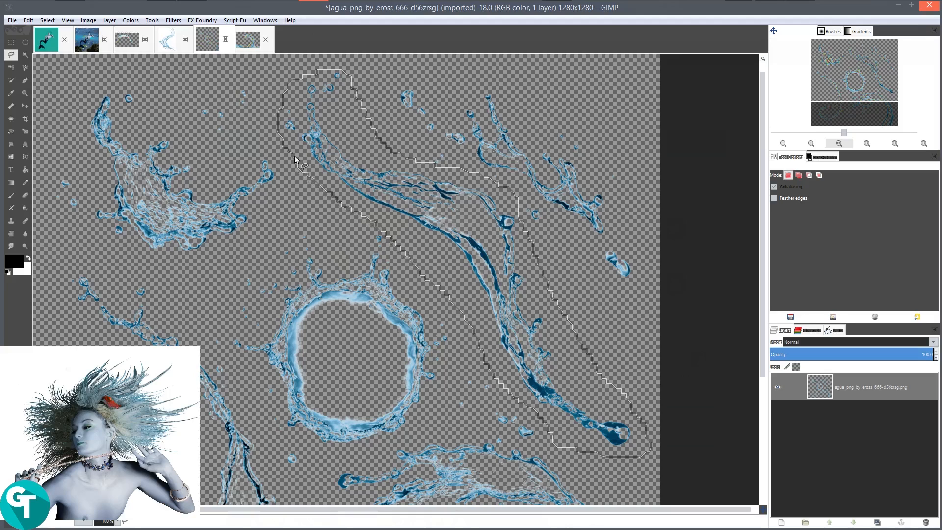
{"action": "left_click_drag", "start_coordinate": [293, 155], "coordinate": [291, 153]}
{"action": "right_click", "coordinate": [465, 227]}
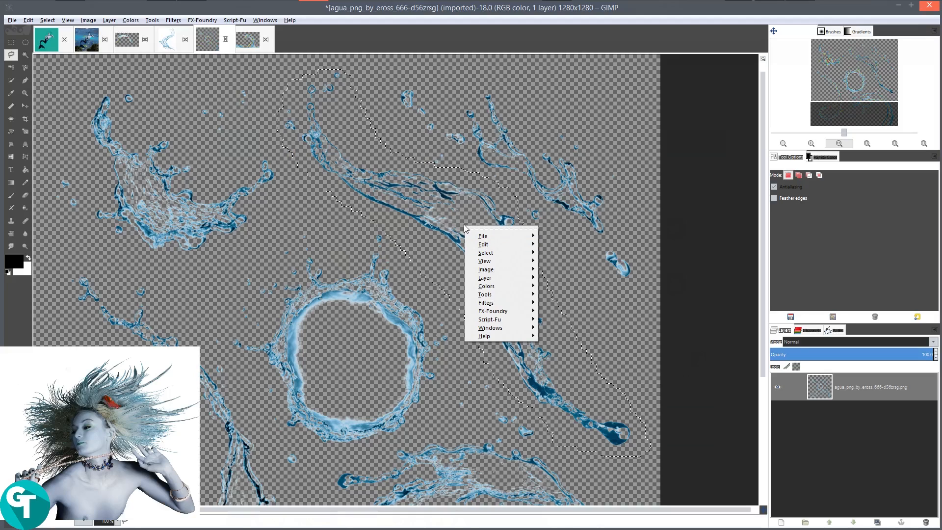
{"action": "mouse_move", "coordinate": [491, 244]}
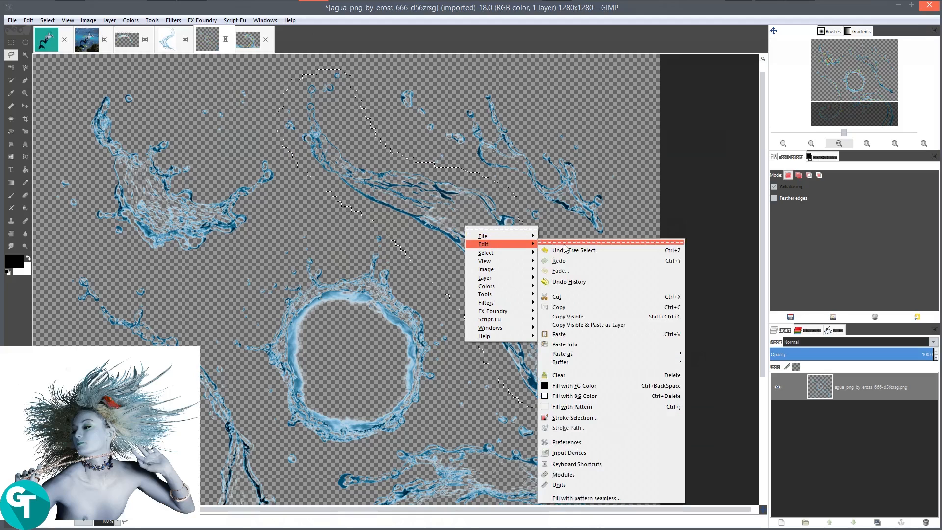
{"action": "left_click", "coordinate": [576, 312]}
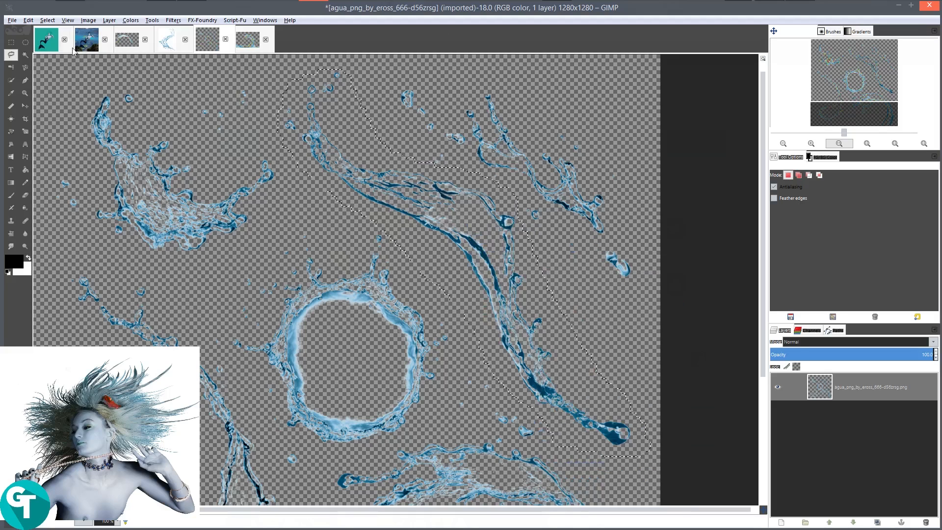
{"action": "scroll", "coordinate": [397, 191], "scroll_direction": "down", "scroll_amount": 2}
{"action": "left_click_drag", "start_coordinate": [381, 226], "coordinate": [415, 192]}
{"action": "scroll", "coordinate": [496, 210], "scroll_direction": "up", "scroll_amount": 2}
{"action": "scroll", "coordinate": [496, 210], "scroll_direction": "down", "scroll_amount": 2}
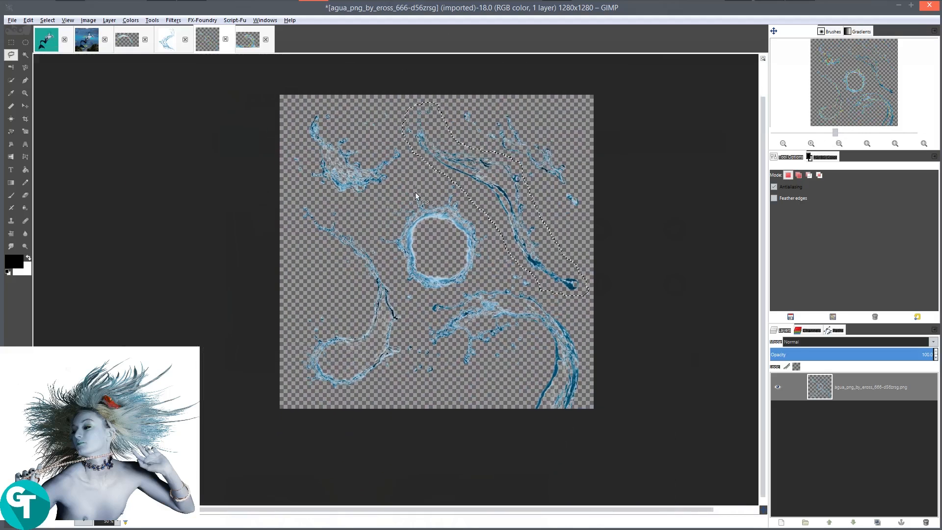
- Paste the long diagonal splash into the Mask.xcf mermaid image and turn the floating selection into its own layer
{"action": "left_click", "coordinate": [46, 39]}
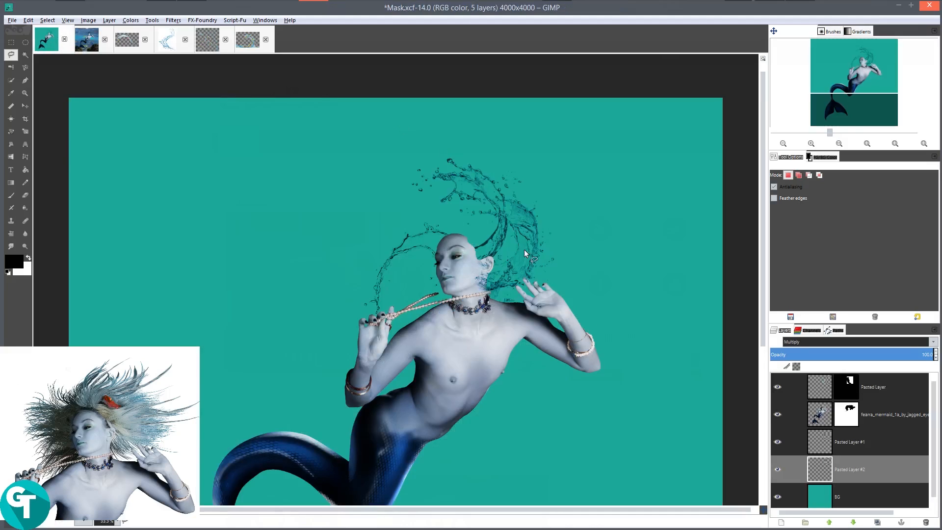
{"action": "scroll", "coordinate": [523, 248], "scroll_direction": "down", "scroll_amount": 1}
{"action": "left_click_drag", "start_coordinate": [472, 278], "coordinate": [490, 207]}
{"action": "scroll", "coordinate": [494, 200], "scroll_direction": "up", "scroll_amount": 2}
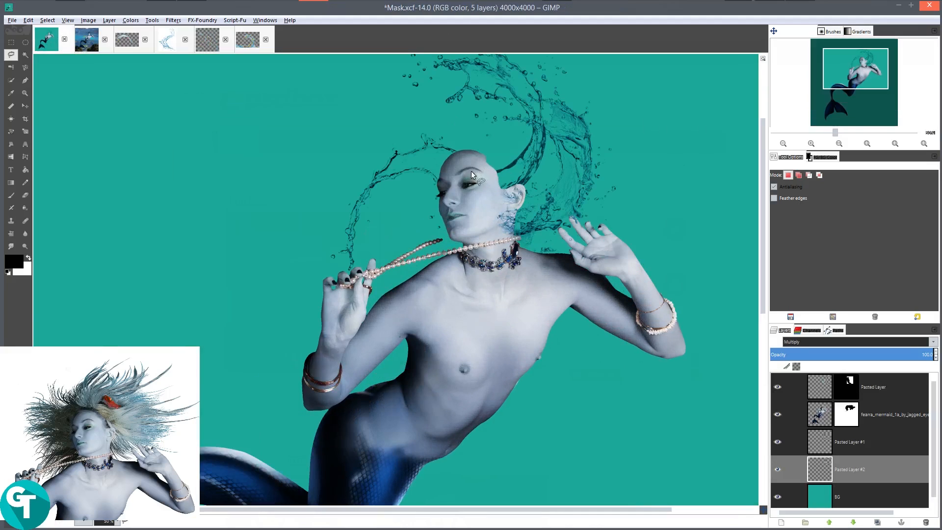
{"action": "right_click", "coordinate": [470, 168]}
{"action": "mouse_move", "coordinate": [489, 184]}
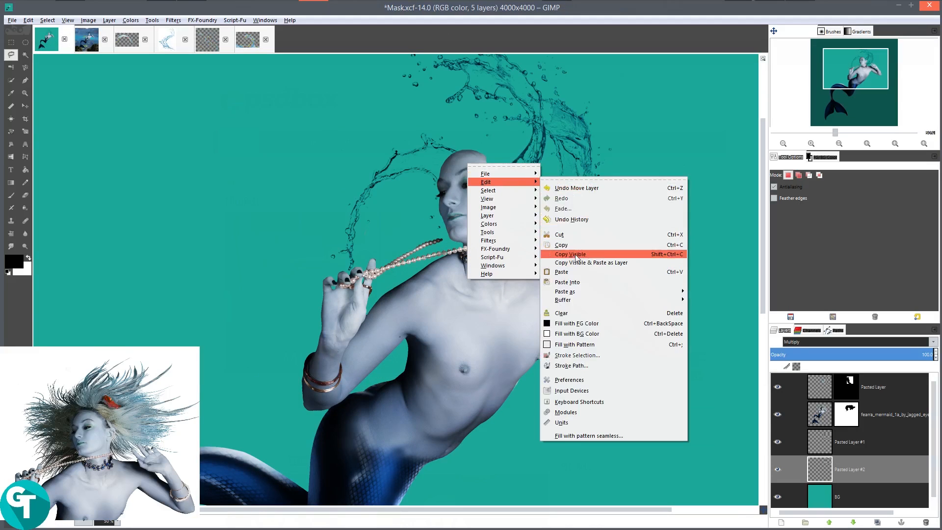
{"action": "left_click", "coordinate": [562, 272]}
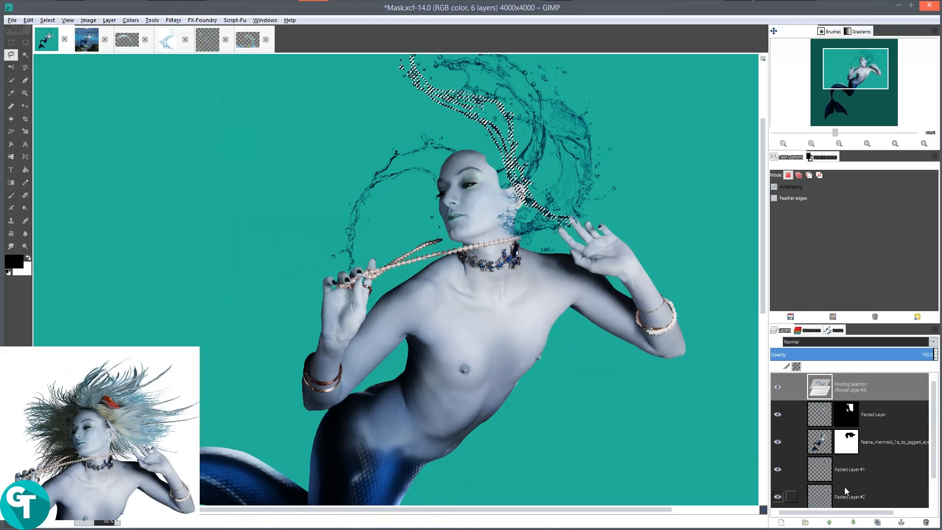
{"action": "left_click", "coordinate": [782, 522]}
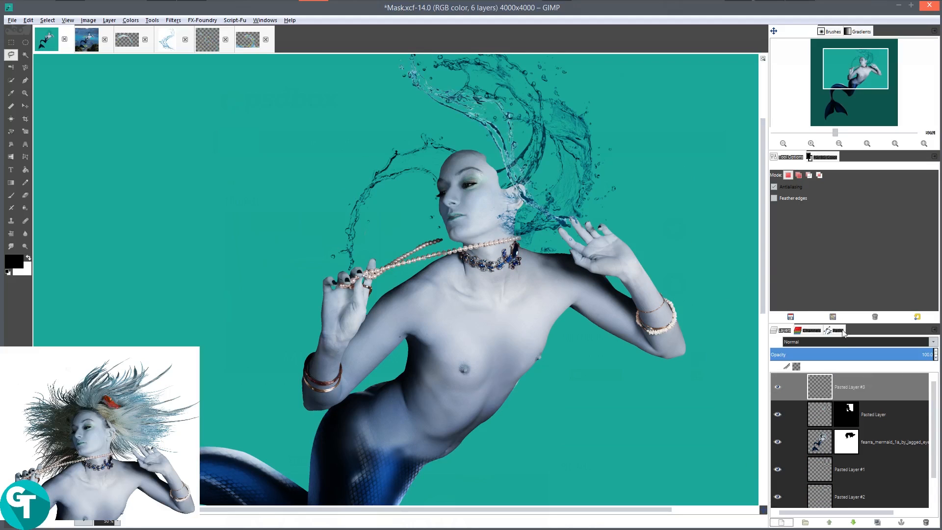
- Set the long diagonal splash layer's blend mode to Multiply
{"action": "left_click", "coordinate": [834, 342]}
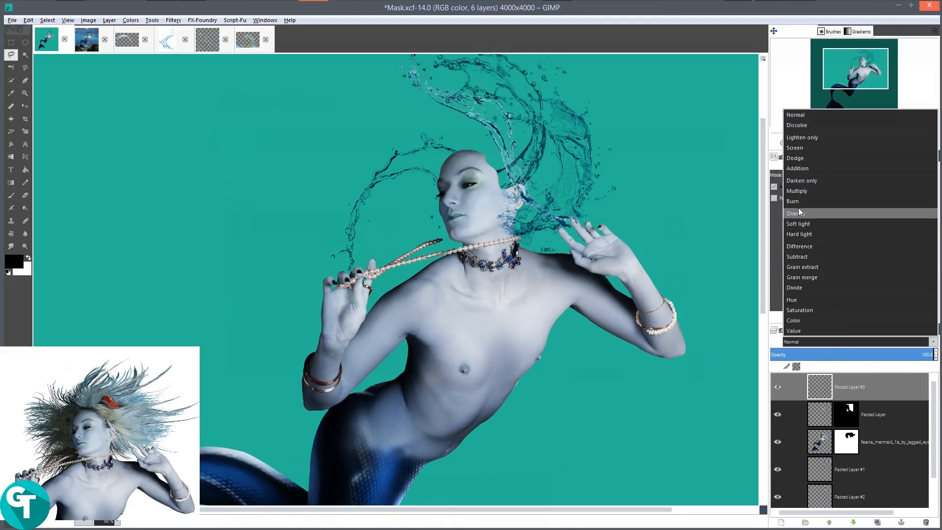
{"action": "left_click", "coordinate": [805, 194]}
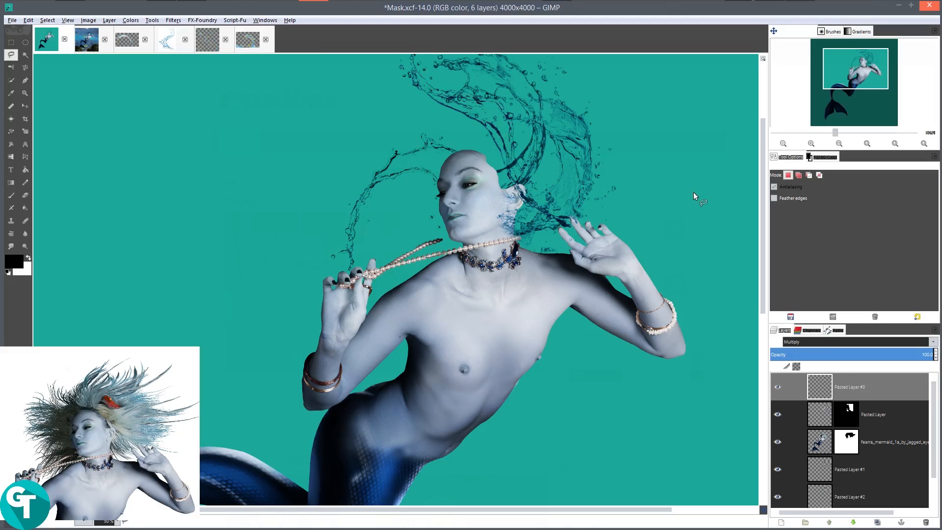
{"action": "scroll", "coordinate": [447, 223], "scroll_direction": "down", "scroll_amount": 2}
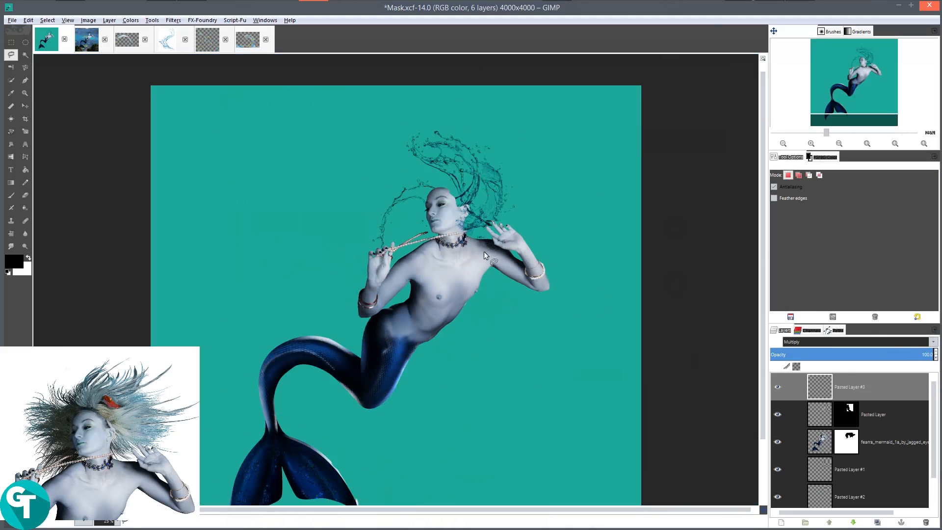
- Move the long diagonal splash in front of the mermaid's face and rotate it by -93.28 degrees
{"action": "left_click_drag", "start_coordinate": [453, 208], "coordinate": [450, 228]}
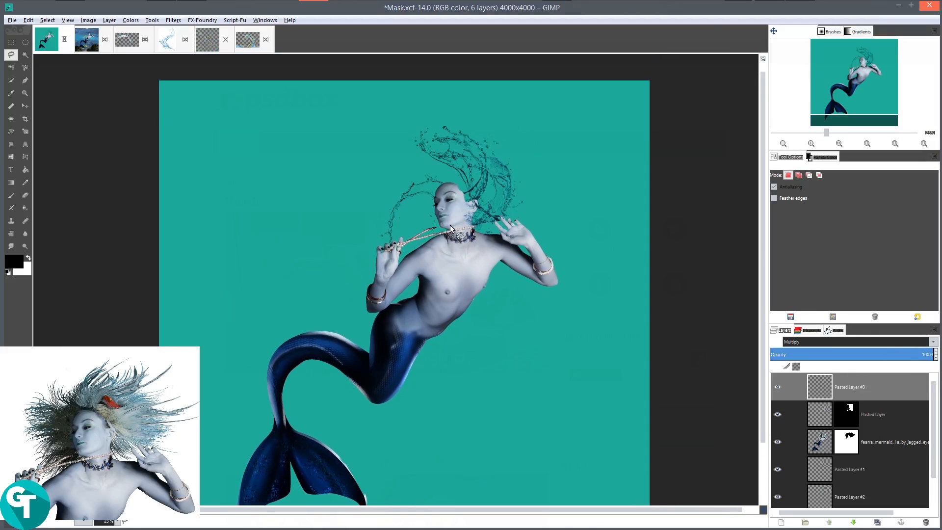
{"action": "key", "text": "m"}
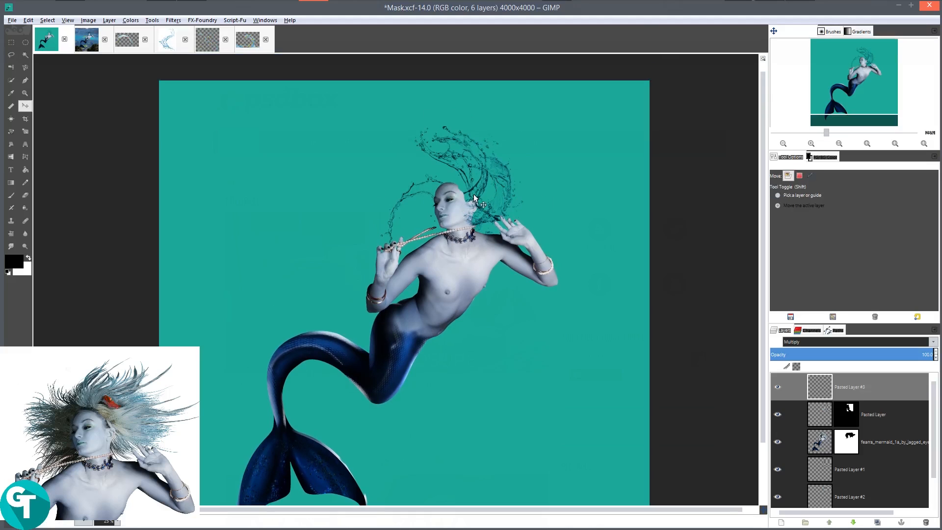
{"action": "left_click_drag", "start_coordinate": [474, 197], "coordinate": [428, 193]}
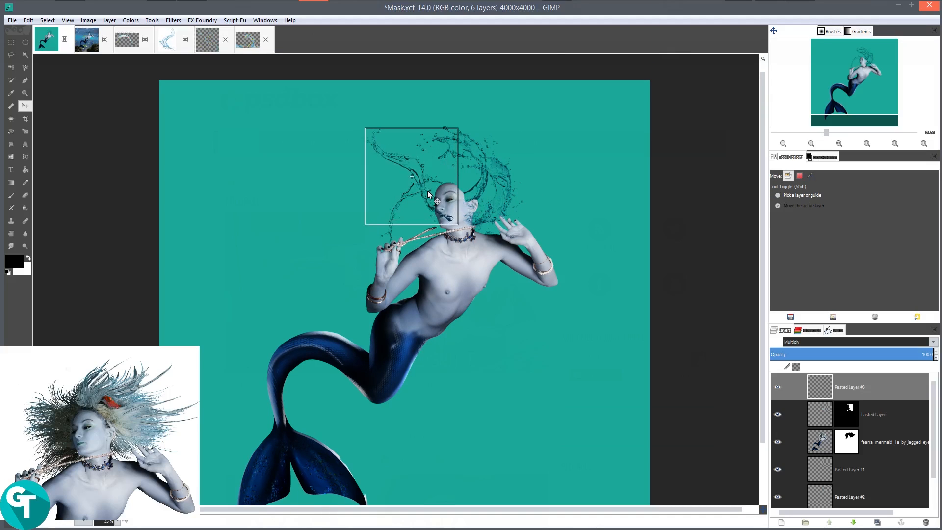
{"action": "key", "text": "shift+r"}
{"action": "left_click", "coordinate": [470, 226]}
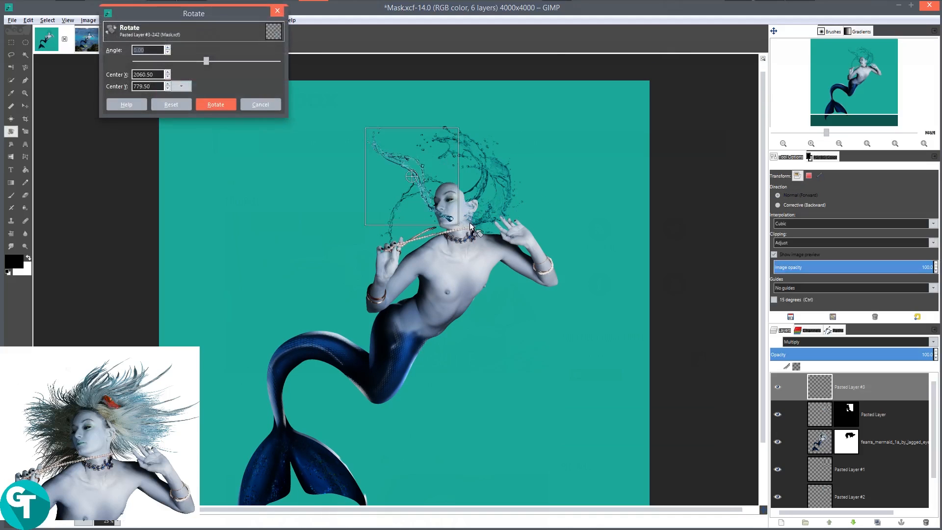
{"action": "left_click_drag", "start_coordinate": [470, 227], "coordinate": [439, 127]}
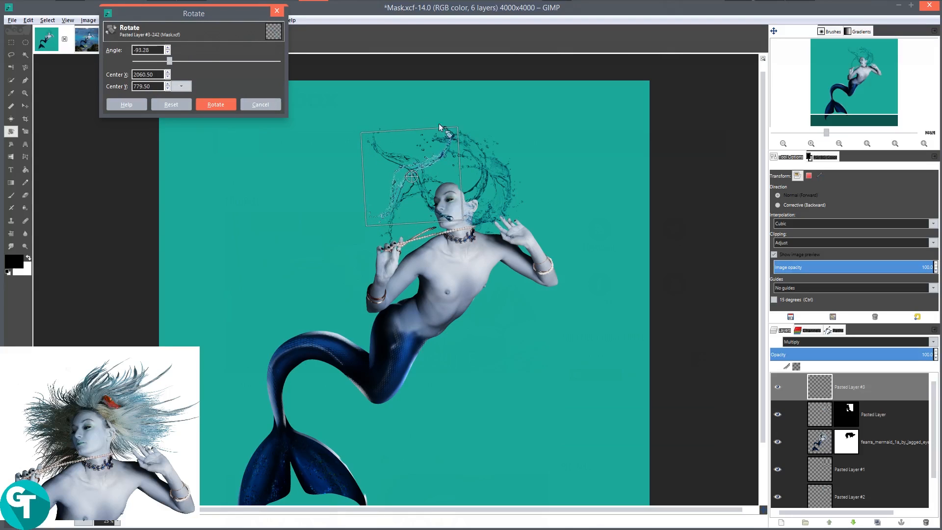
{"action": "left_click", "coordinate": [230, 106]}
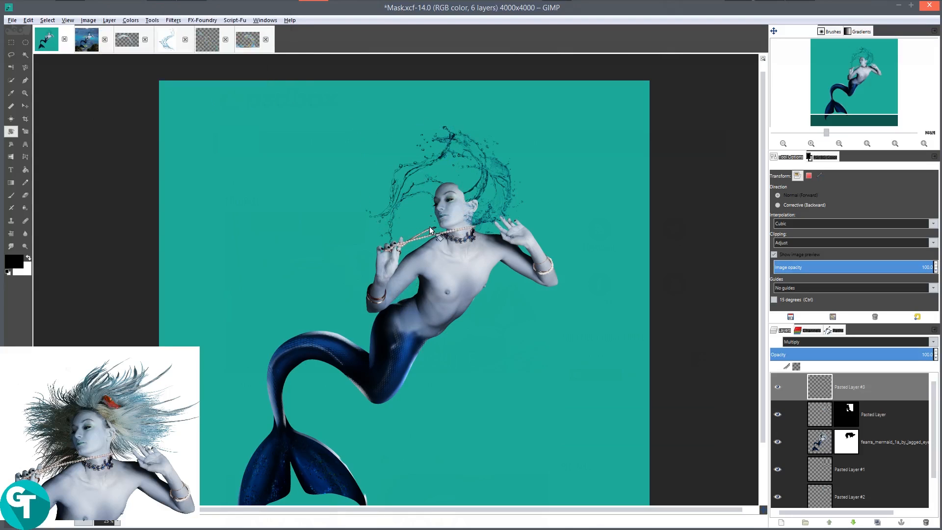
- Shift the rotated diagonal splash beside the face and scale it proportionally to 584 × 564 pixels
{"action": "key", "text": "m"}
{"action": "mouse_move", "coordinate": [417, 204]}
{"action": "left_mouse_down"}
{"action": "mouse_move", "coordinate": [425, 169]}
{"action": "mouse_move", "coordinate": [420, 236]}
{"action": "mouse_move", "coordinate": [394, 175]}
{"action": "mouse_move", "coordinate": [420, 208]}
{"action": "left_mouse_up"}
{"action": "scroll", "coordinate": [415, 211], "scroll_direction": "up", "scroll_amount": 1}
{"action": "scroll", "coordinate": [434, 214], "scroll_direction": "up", "scroll_amount": 1}
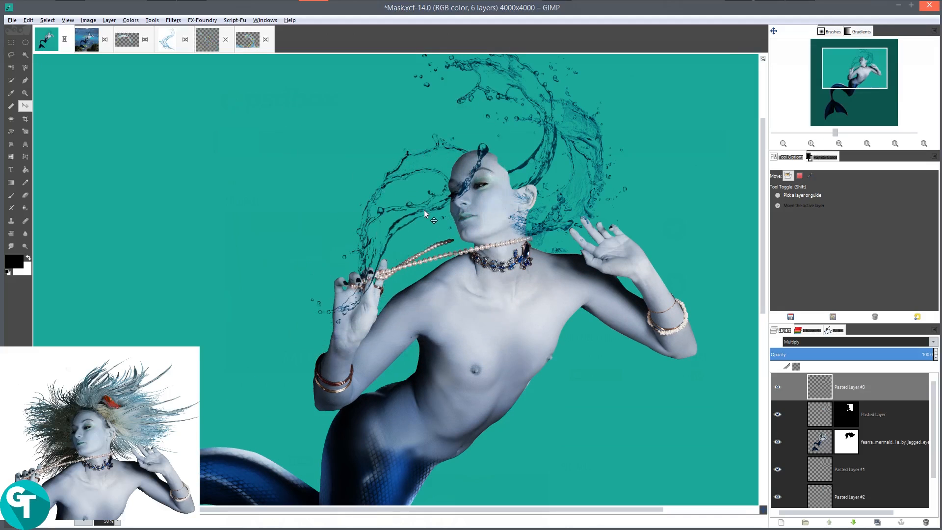
{"action": "key", "text": "shift+s"}
{"action": "left_click", "coordinate": [426, 207]}
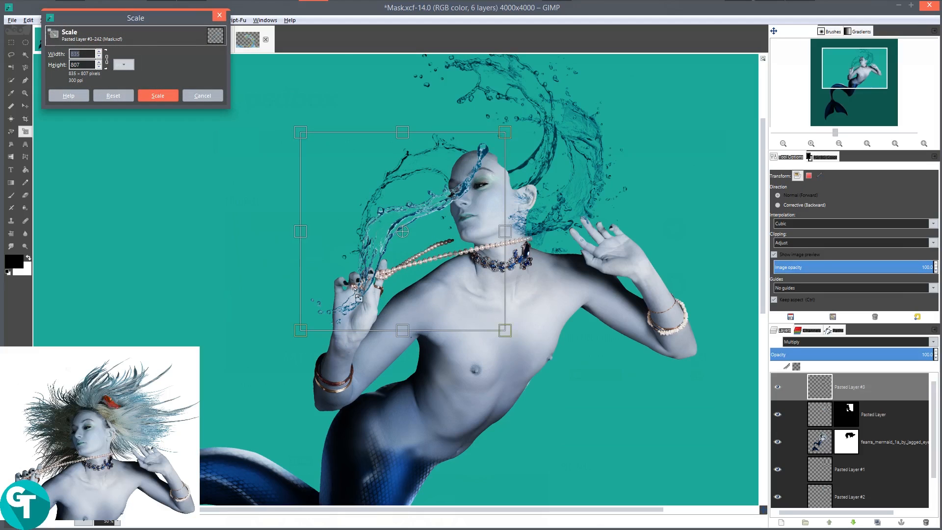
{"action": "left_click_drag", "start_coordinate": [301, 330], "coordinate": [376, 274]}
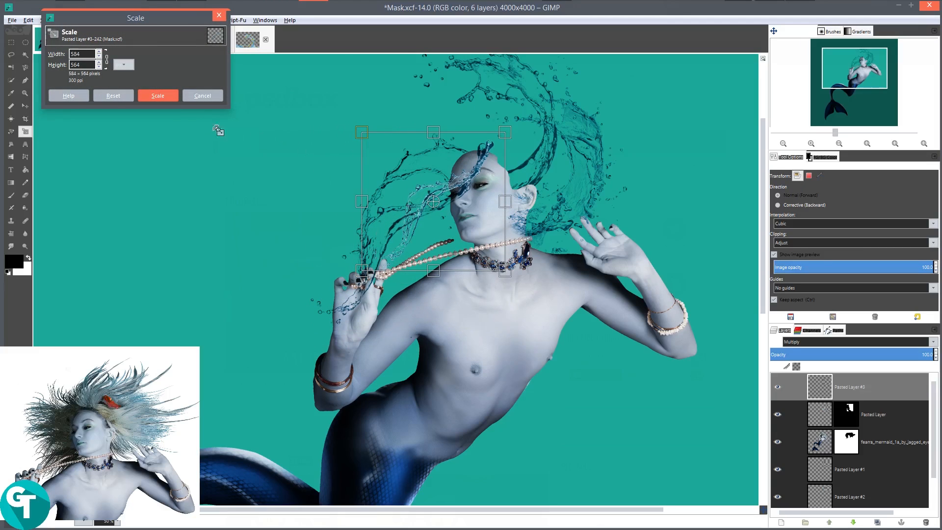
{"action": "left_click", "coordinate": [157, 96]}
- Reorder the scaled diagonal splash layer to just below the mermaid layer and position it behind the cheek and pearl strands
{"action": "key", "text": "m"}
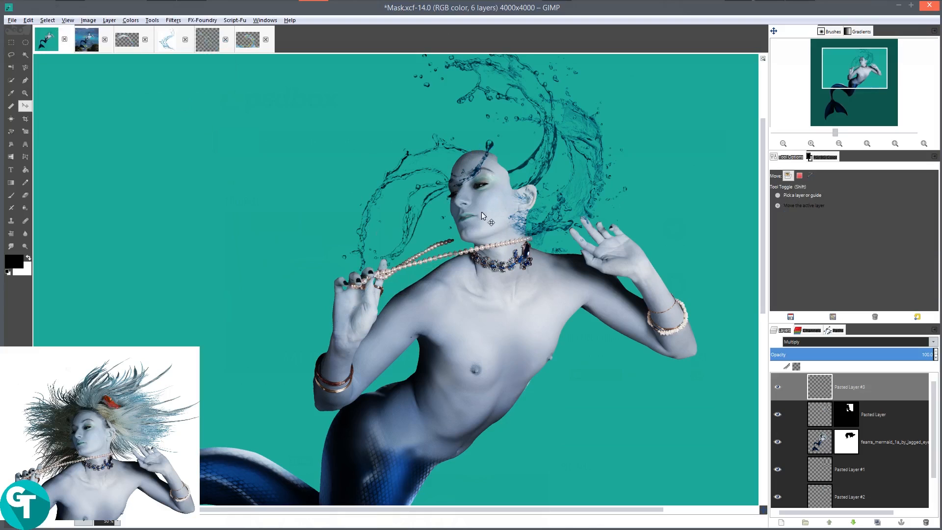
{"action": "mouse_move", "coordinate": [446, 192]}
{"action": "left_mouse_down"}
{"action": "mouse_move", "coordinate": [419, 201]}
{"action": "mouse_move", "coordinate": [448, 209]}
{"action": "mouse_move", "coordinate": [446, 199]}
{"action": "mouse_move", "coordinate": [445, 209]}
{"action": "left_mouse_up"}
{"action": "left_click_drag", "start_coordinate": [900, 380], "coordinate": [820, 447]}
{"action": "left_click_drag", "start_coordinate": [444, 202], "coordinate": [452, 225]}
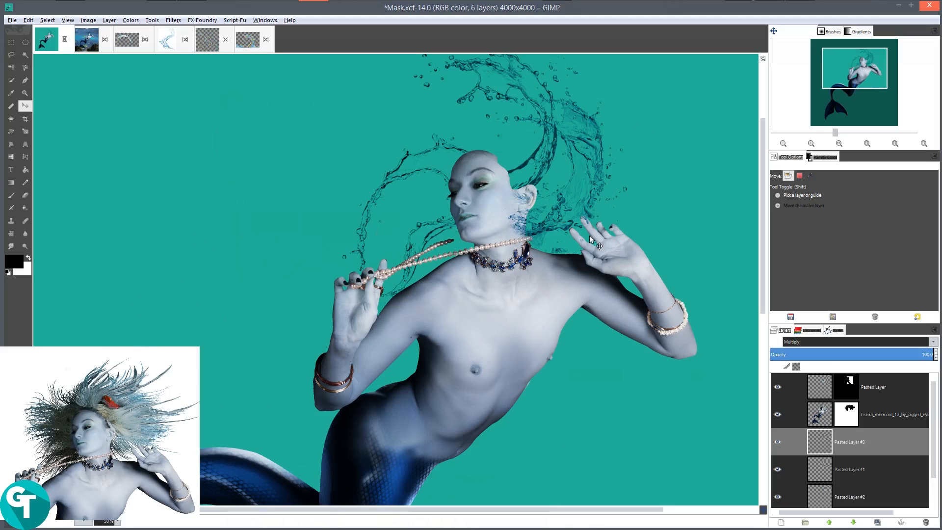
{"action": "key", "text": "minus"}
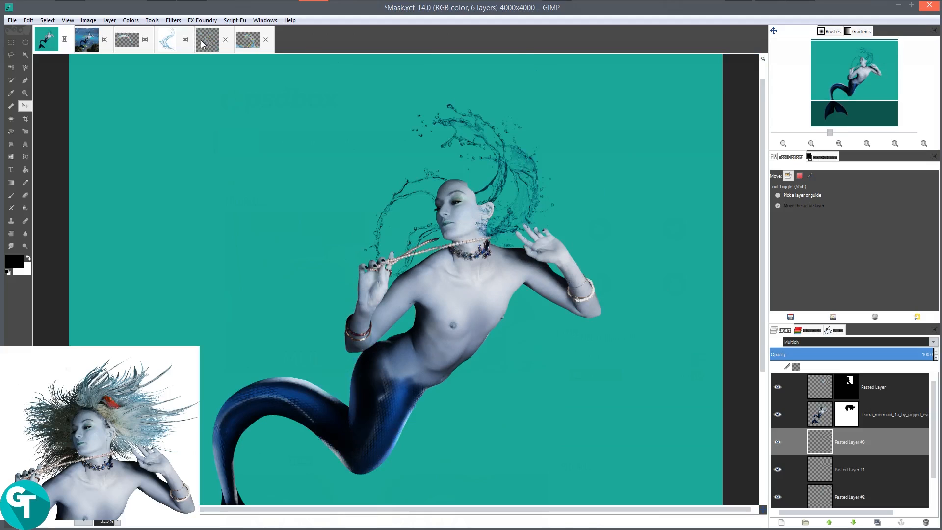
- In the agua_png_by_eross_666 image, outline the bowl-shaped splash at the upper left with a freehand selection and copy it
{"action": "left_click", "coordinate": [203, 44]}
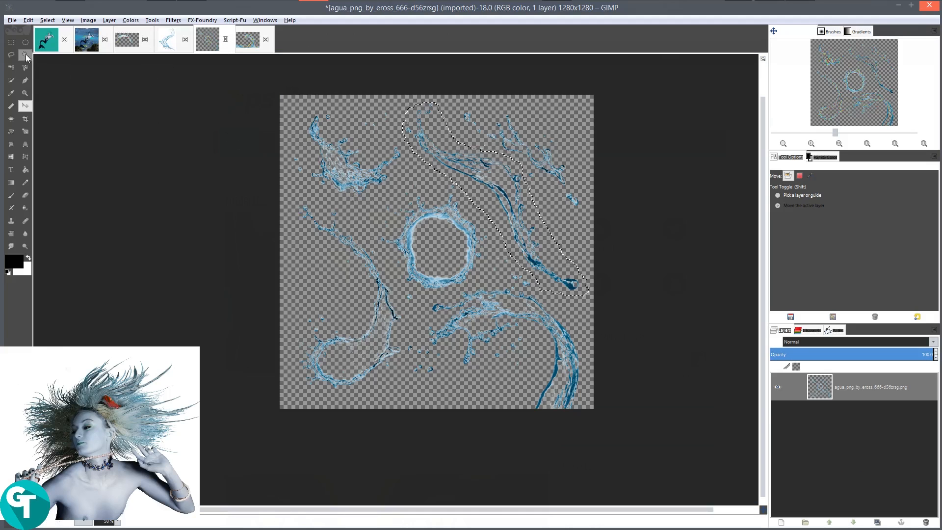
{"action": "left_click", "coordinate": [10, 54]}
{"action": "key", "text": "plus"}
{"action": "key", "text": "plus"}
{"action": "key", "text": "plus"}
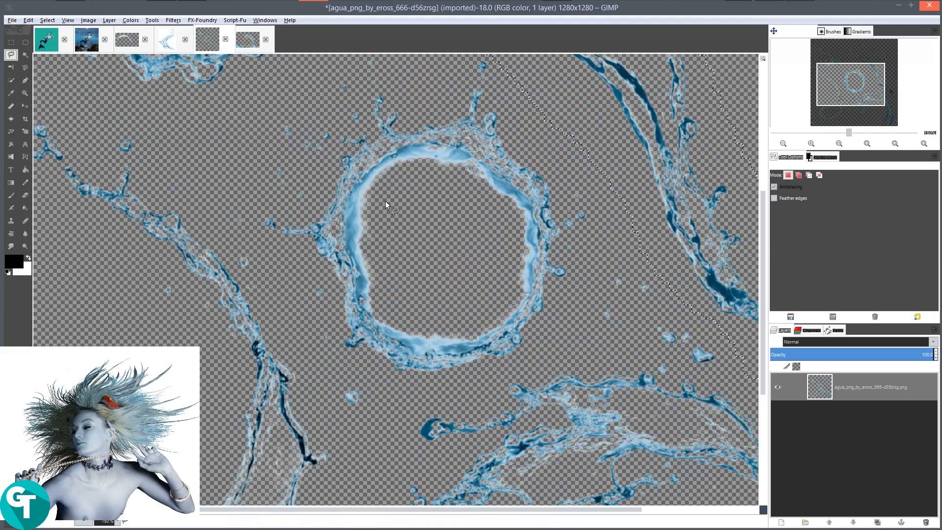
{"action": "left_click_drag", "start_coordinate": [385, 202], "coordinate": [525, 378]}
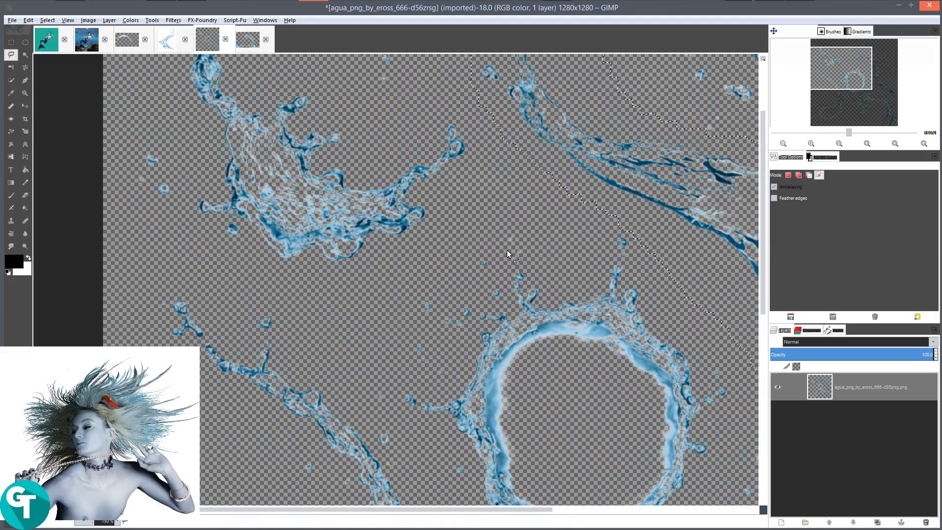
{"action": "key", "text": "1"}
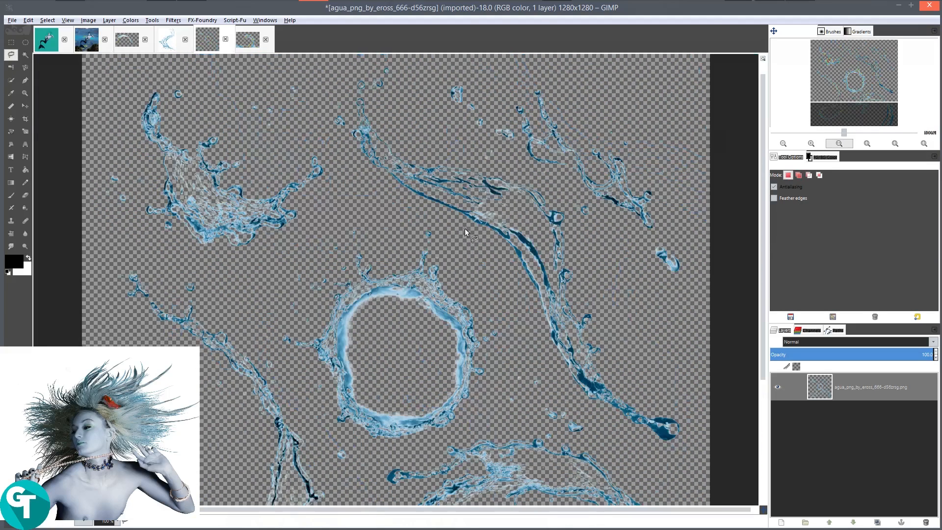
{"action": "left_click_drag", "start_coordinate": [465, 228], "coordinate": [558, 236]}
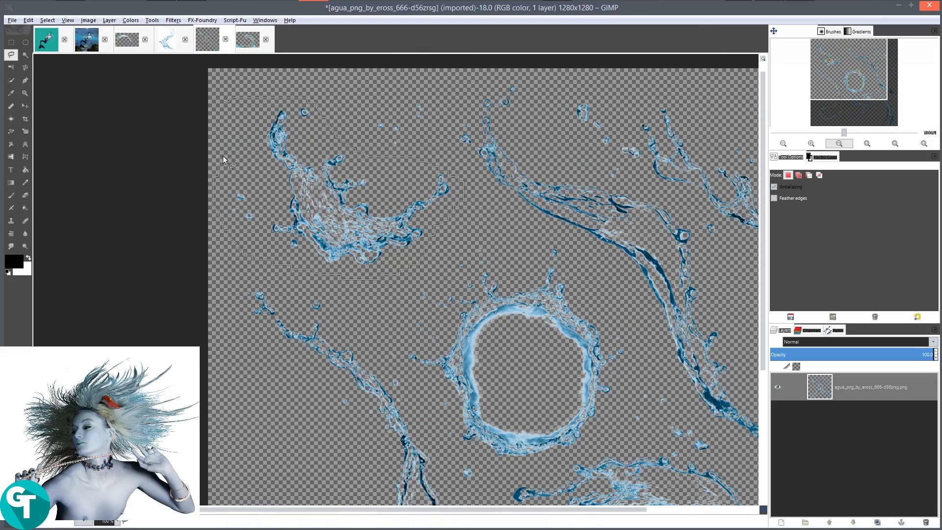
{"action": "left_click", "coordinate": [222, 104]}
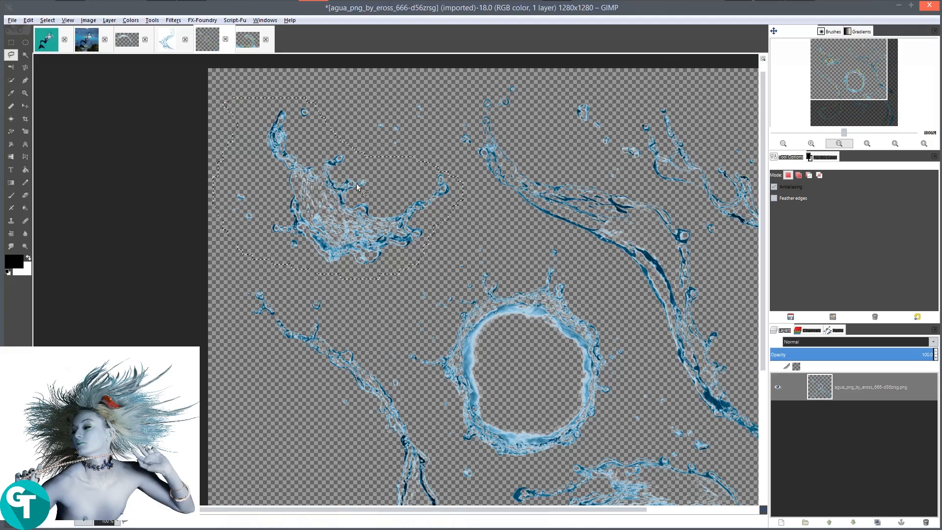
{"action": "right_click", "coordinate": [347, 194]}
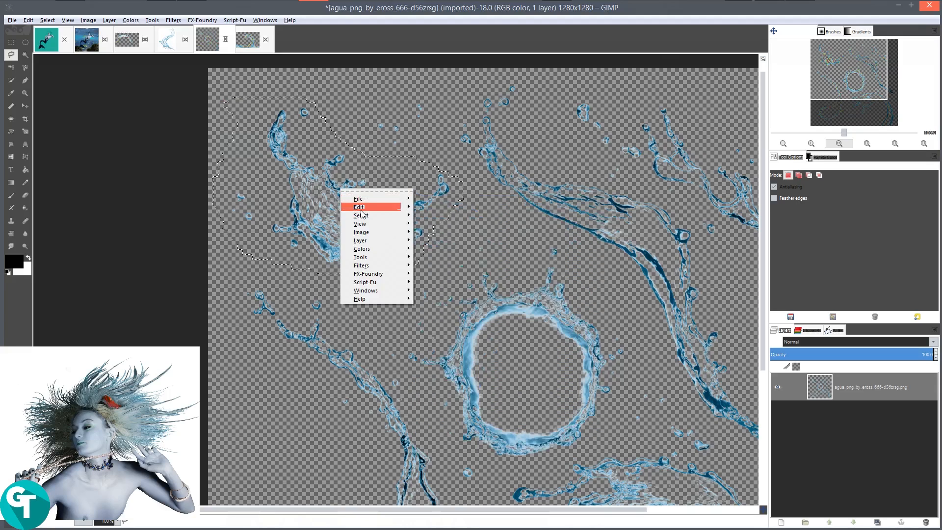
{"action": "mouse_move", "coordinate": [366, 208]}
{"action": "left_click", "coordinate": [448, 271]}
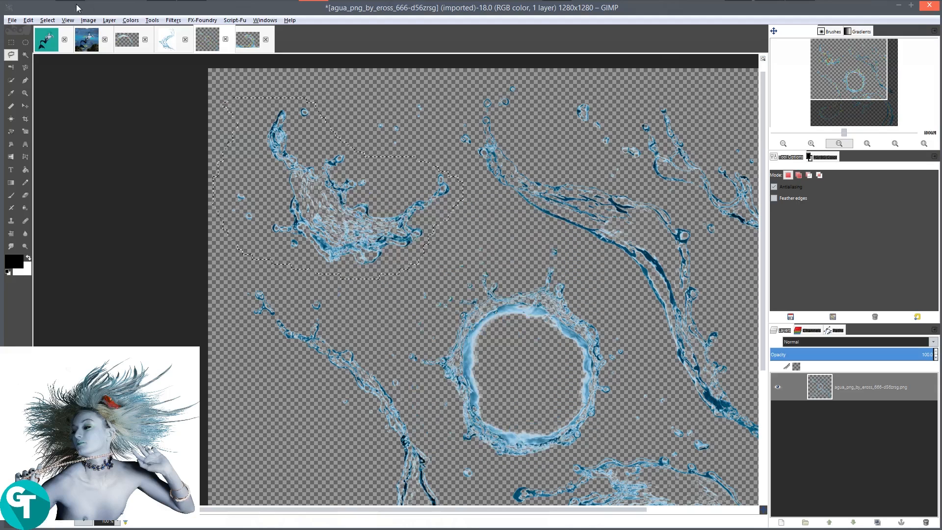
- Paste the bowl-shaped splash into the Mask.xcf mermaid image as its own layer and set its blend mode to Multiply
{"action": "left_click", "coordinate": [49, 39]}
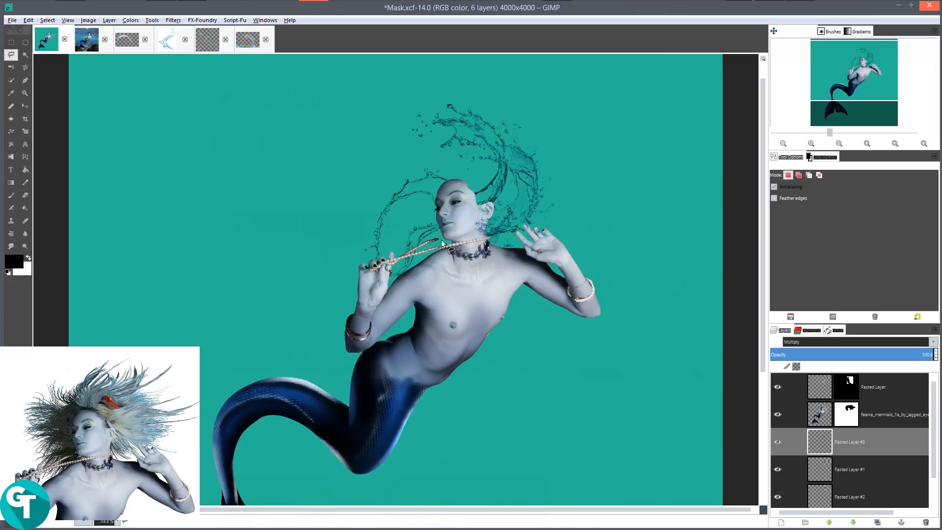
{"action": "right_click", "coordinate": [378, 286]}
{"action": "mouse_move", "coordinate": [405, 304]}
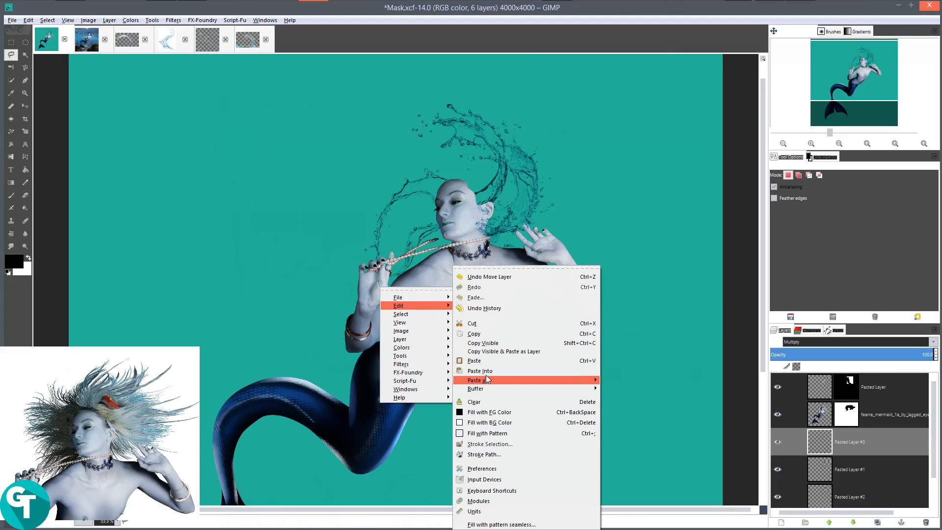
{"action": "left_click", "coordinate": [479, 359]}
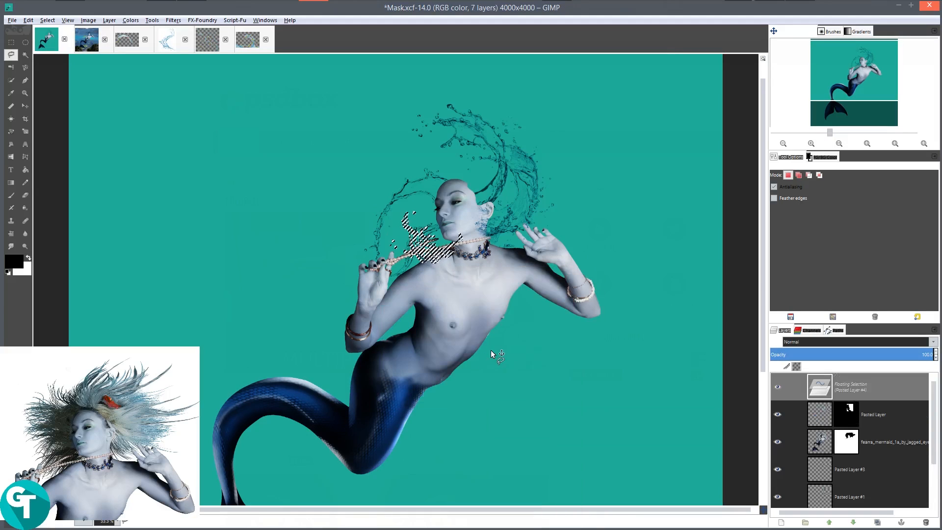
{"action": "left_click", "coordinate": [777, 523]}
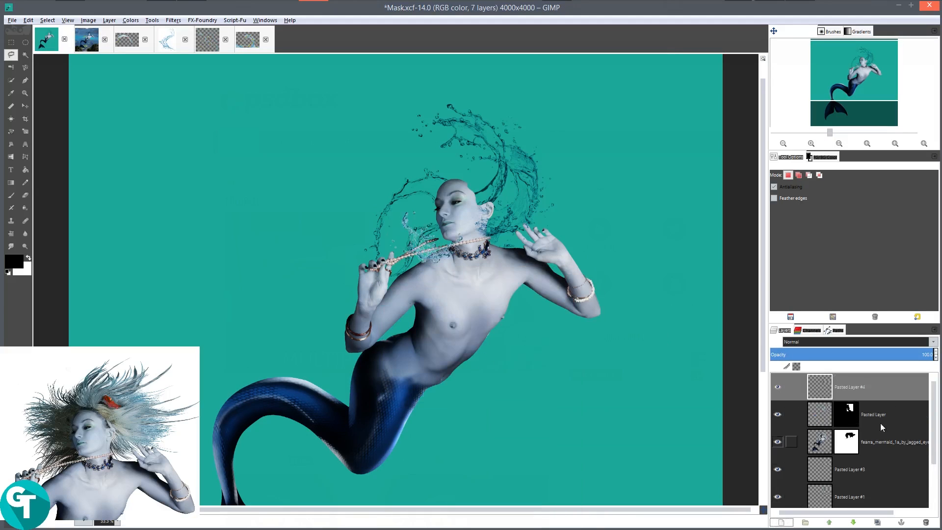
{"action": "left_click", "coordinate": [820, 341]}
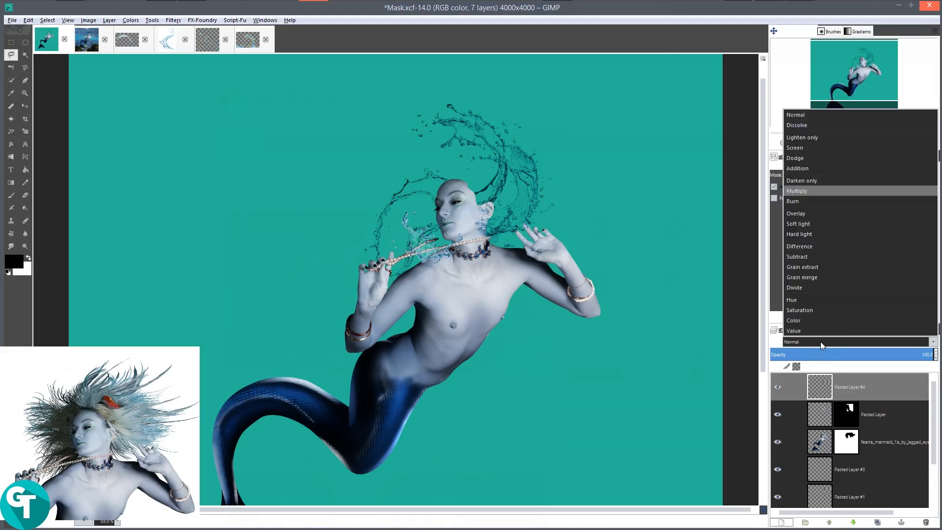
{"action": "left_click", "coordinate": [800, 190]}
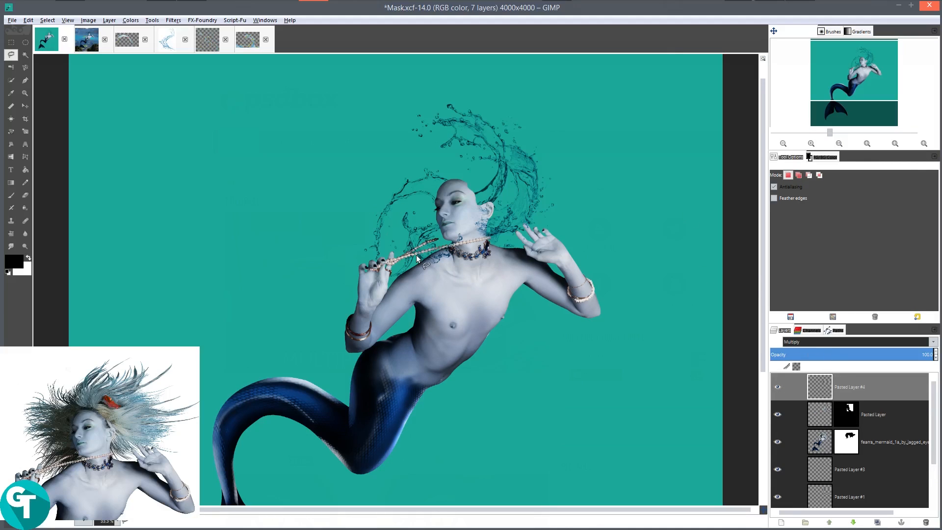
- Move the bowl-shaped splash onto the top of the mermaid's head and rotate it by 138.94 degrees
{"action": "key", "text": "m"}
{"action": "mouse_move", "coordinate": [408, 243]}
{"action": "left_mouse_down"}
{"action": "mouse_move", "coordinate": [454, 202]}
{"action": "mouse_move", "coordinate": [456, 185]}
{"action": "left_mouse_up"}
{"action": "key", "text": "shift+r"}
{"action": "left_click", "coordinate": [464, 169]}
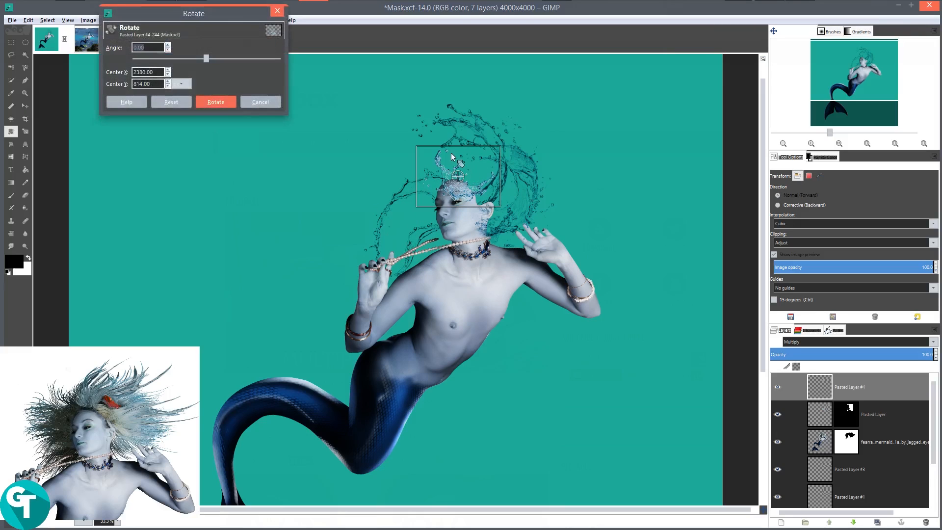
{"action": "left_click_drag", "start_coordinate": [452, 152], "coordinate": [522, 224]}
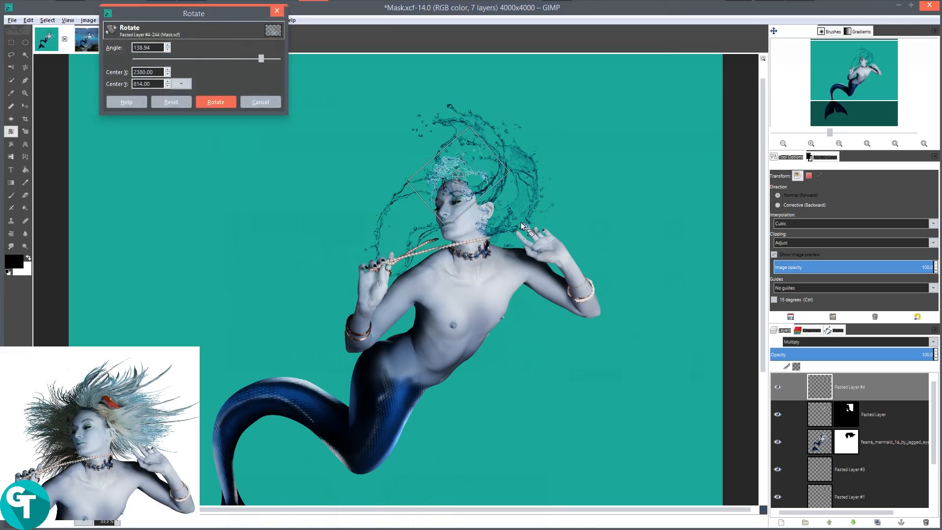
{"action": "left_click", "coordinate": [231, 102]}
- Lower the rotated splash onto the crown of the head and scale it proportionally to 550 × 538 pixels
{"action": "scroll", "coordinate": [493, 172], "scroll_direction": "up", "scroll_amount": 3}
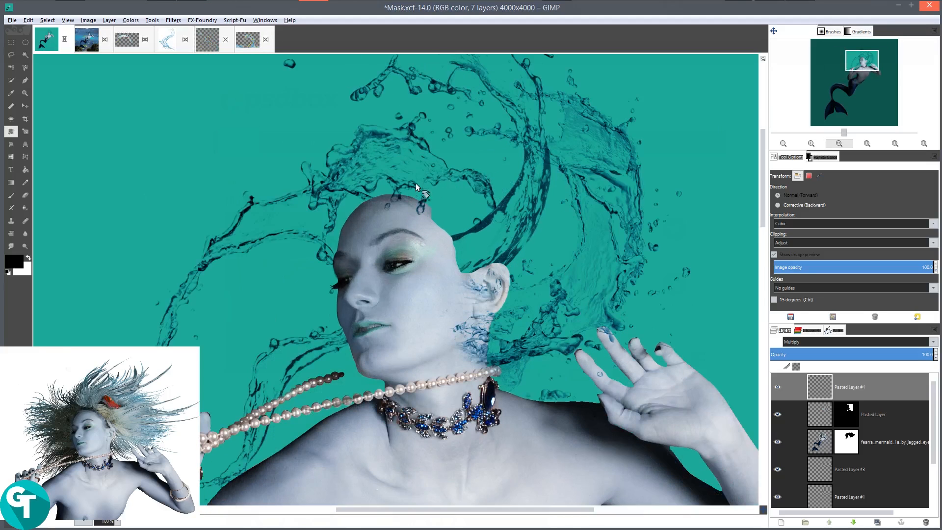
{"action": "key", "text": "m"}
{"action": "left_click_drag", "start_coordinate": [395, 165], "coordinate": [406, 190]}
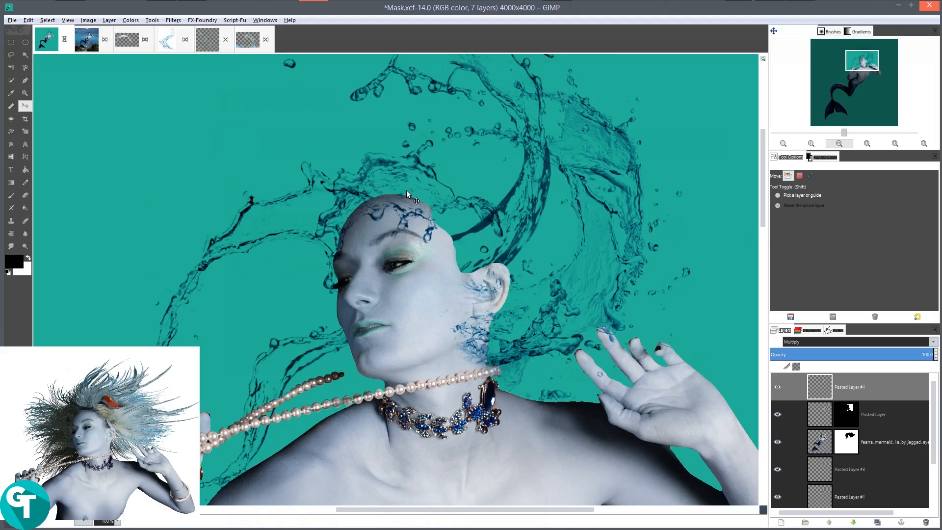
{"action": "key", "text": "shift+s"}
{"action": "left_click", "coordinate": [466, 213]}
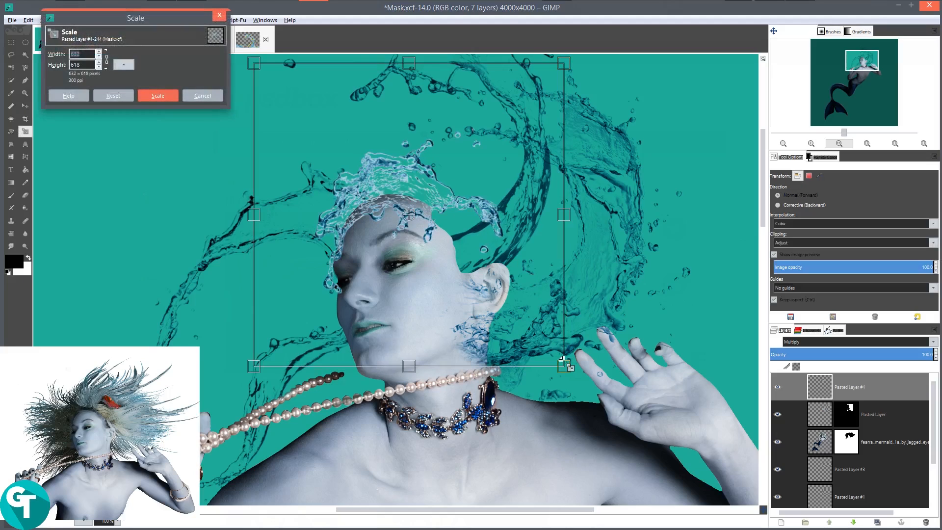
{"action": "left_click_drag", "start_coordinate": [555, 352], "coordinate": [538, 329]}
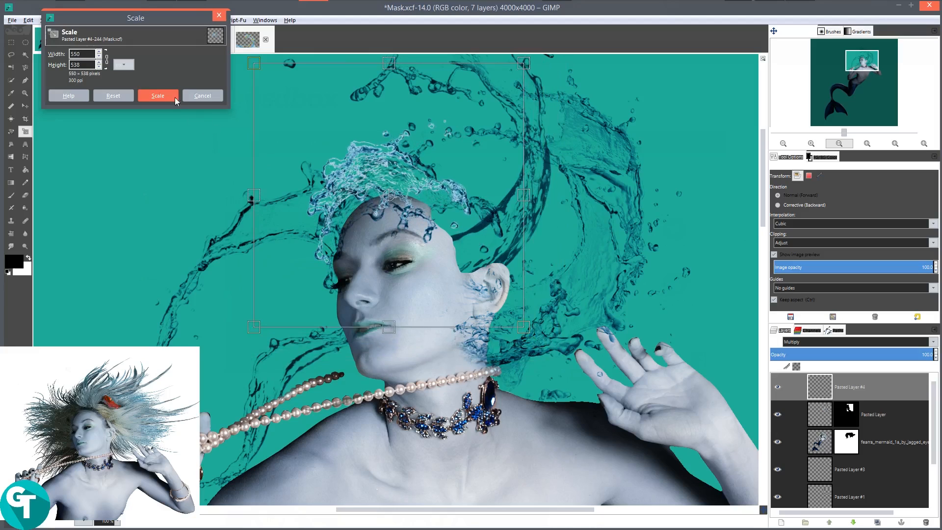
{"action": "left_click", "coordinate": [158, 95]}
- Shift the scaled-down crown splash so its lower droplets overlap the mermaid's forehead
{"action": "key", "text": "m"}
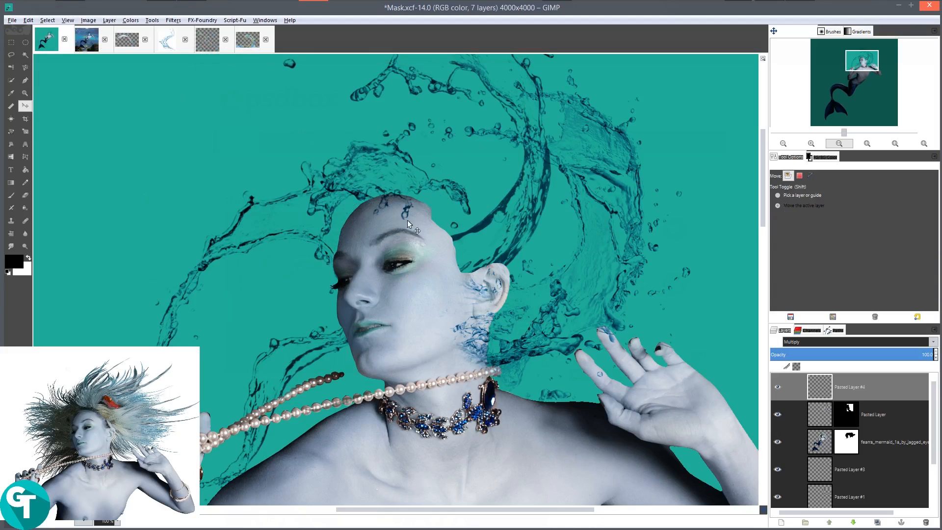
{"action": "left_click_drag", "start_coordinate": [395, 179], "coordinate": [403, 195]}
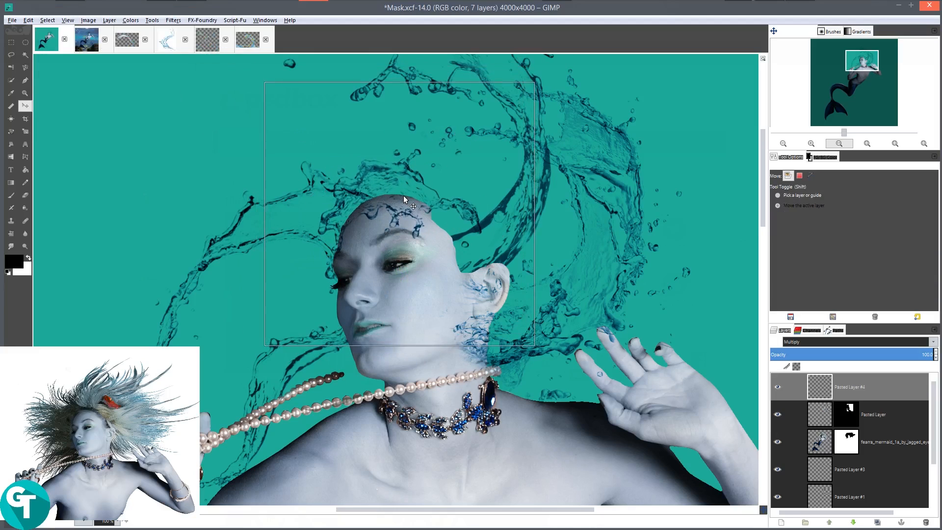
{"action": "scroll", "coordinate": [411, 195], "scroll_direction": "down", "scroll_amount": 1}
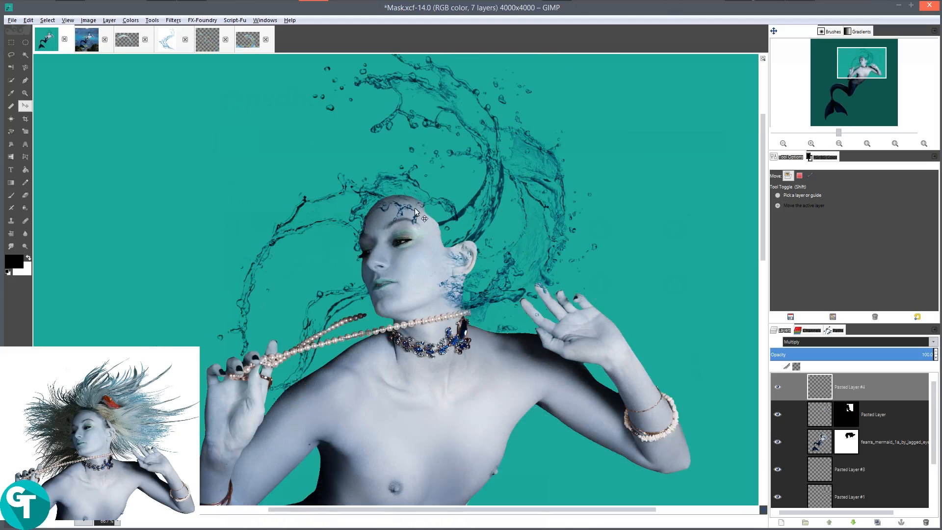
- Examine the water hair in the finished Mermaid.xcf composition as a reference, then return to the Mask.xcf image
{"action": "scroll", "coordinate": [509, 268], "scroll_direction": "down", "scroll_amount": 2}
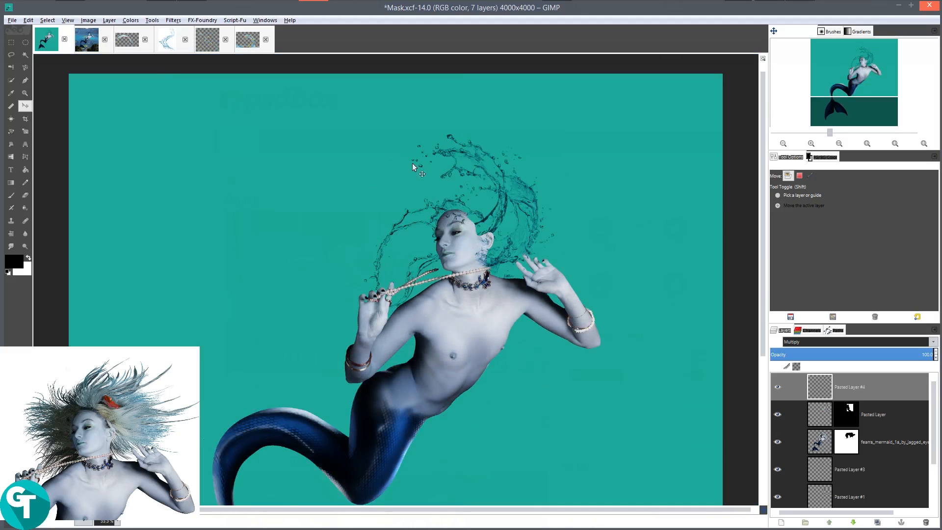
{"action": "left_click", "coordinate": [92, 41]}
{"action": "scroll", "coordinate": [511, 179], "scroll_direction": "up", "scroll_amount": 3}
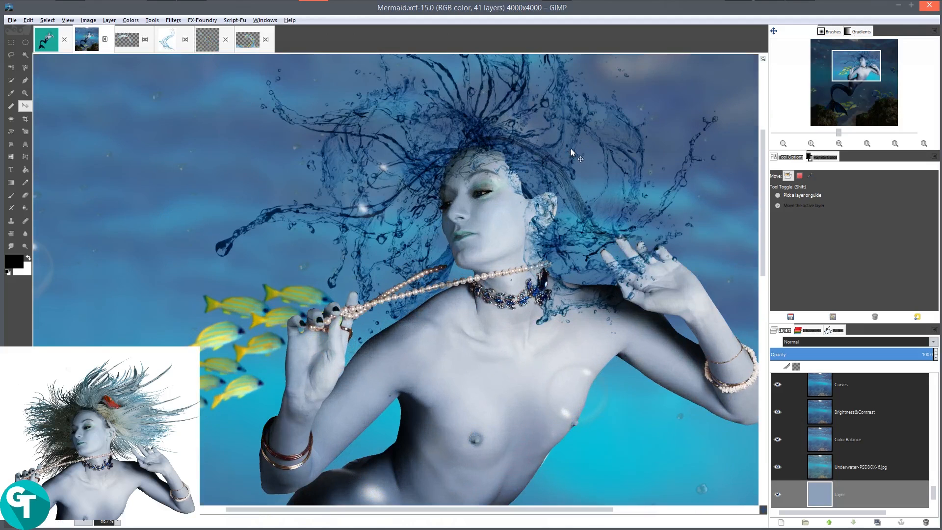
{"action": "scroll", "coordinate": [526, 174], "scroll_direction": "down", "scroll_amount": 2}
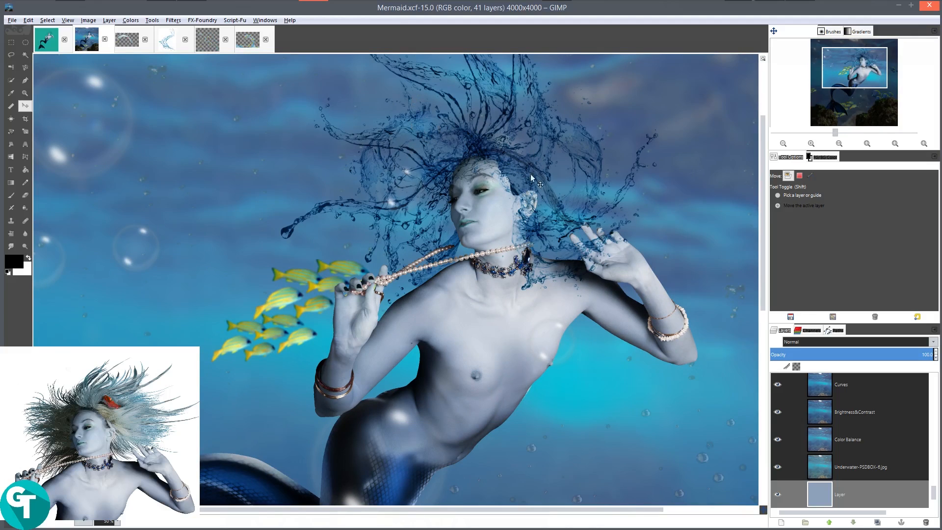
{"action": "scroll", "coordinate": [533, 217], "scroll_direction": "down", "scroll_amount": 2}
{"action": "scroll", "coordinate": [478, 167], "scroll_direction": "down", "scroll_amount": 1}
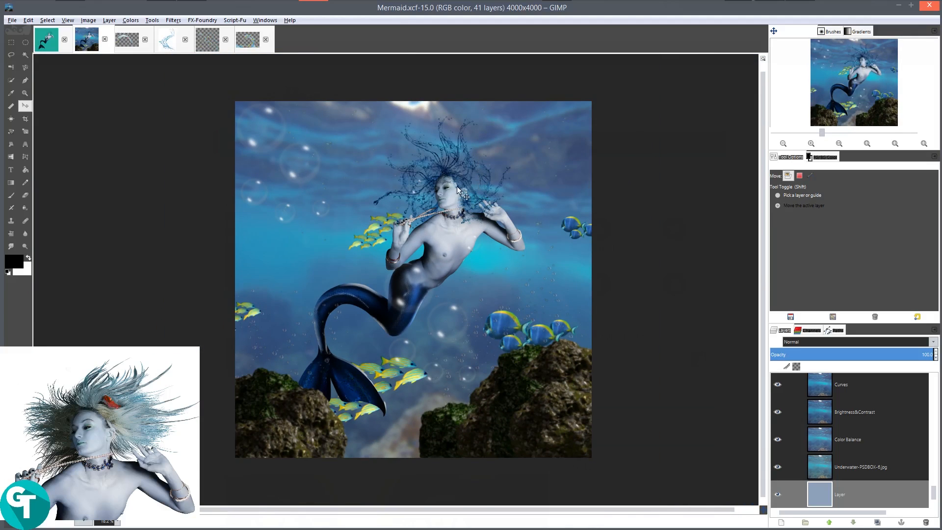
{"action": "scroll", "coordinate": [478, 184], "scroll_direction": "up", "scroll_amount": 2}
{"action": "scroll", "coordinate": [480, 183], "scroll_direction": "down", "scroll_amount": 2}
{"action": "scroll", "coordinate": [493, 256], "scroll_direction": "up", "scroll_amount": 1}
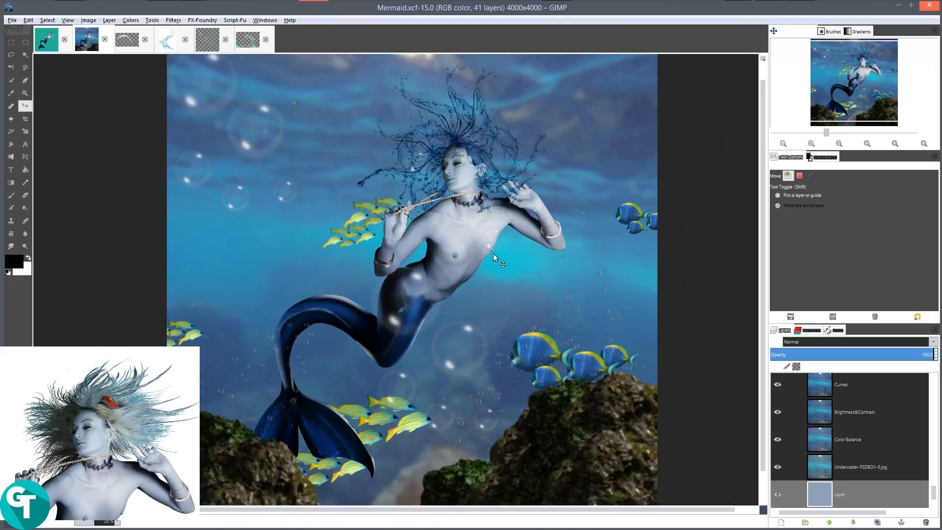
{"action": "scroll", "coordinate": [486, 234], "scroll_direction": "up", "scroll_amount": 2}
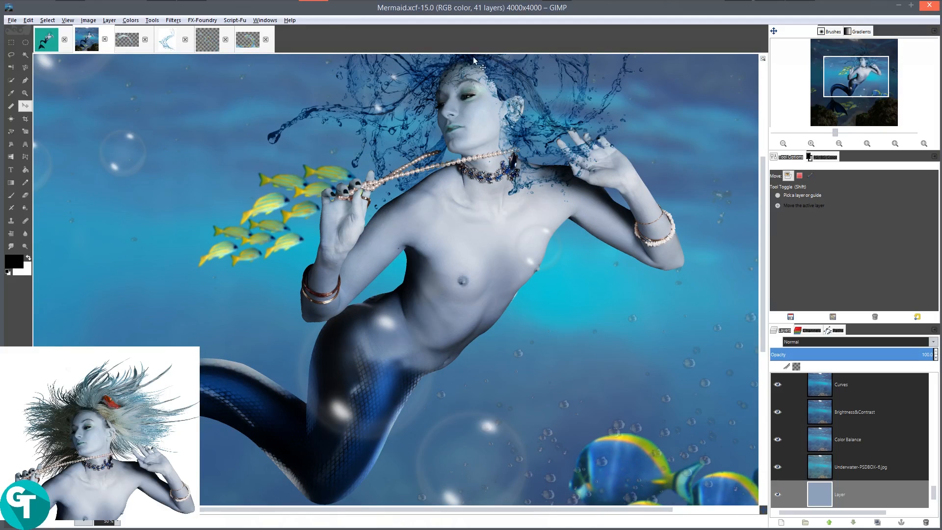
{"action": "left_click", "coordinate": [82, 43]}
{"action": "left_click", "coordinate": [55, 46]}
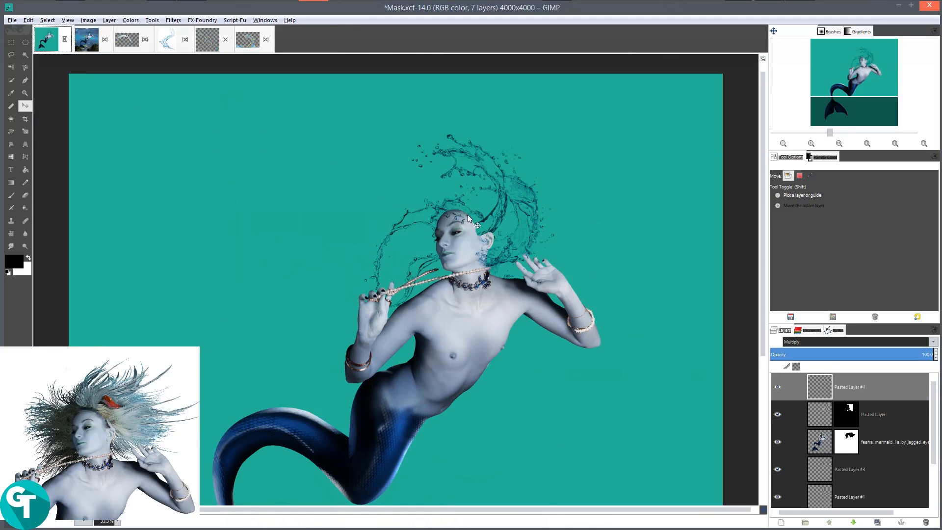
{"action": "left_click_drag", "start_coordinate": [466, 203], "coordinate": [448, 206]}
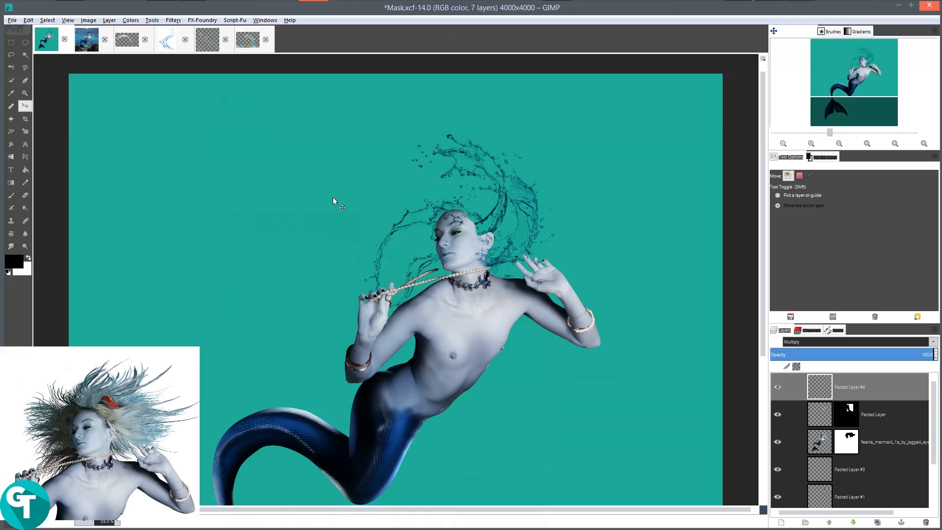
- Copy the whole arched splash from the 700x409 water_splash image and return to the Mask.xcf mermaid image
{"action": "left_click", "coordinate": [130, 43]}
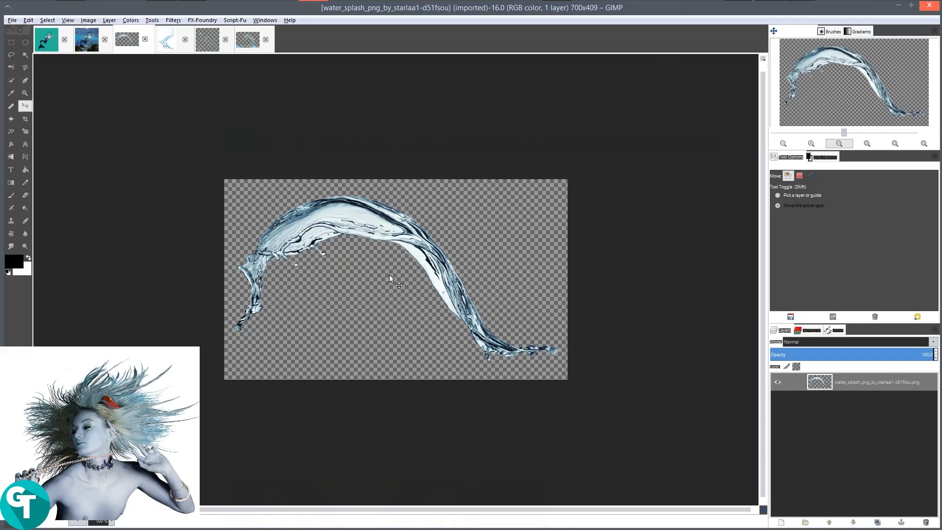
{"action": "key", "text": "ctrl+c"}
{"action": "key", "text": "ctrl+c"}
{"action": "key", "text": "ctrl+a"}
{"action": "right_click", "coordinate": [367, 256]}
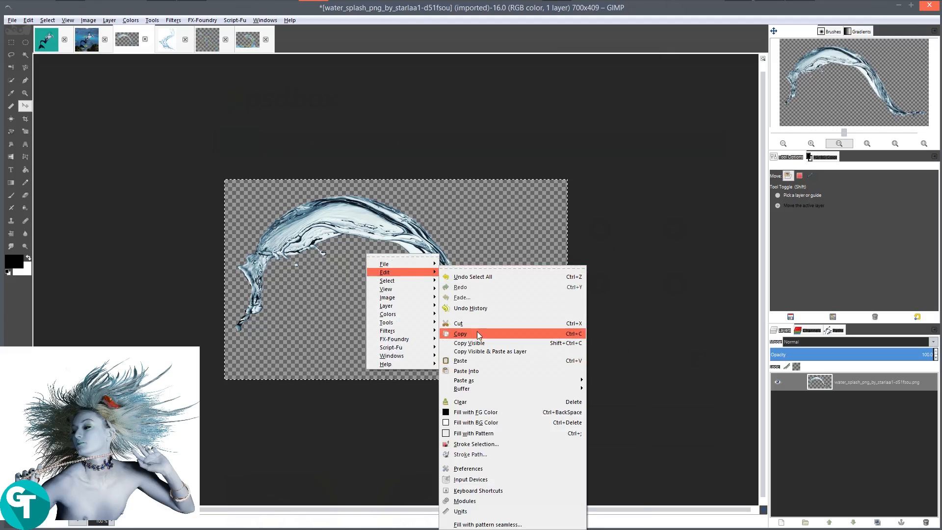
{"action": "left_click", "coordinate": [477, 331]}
{"action": "left_click", "coordinate": [46, 40]}
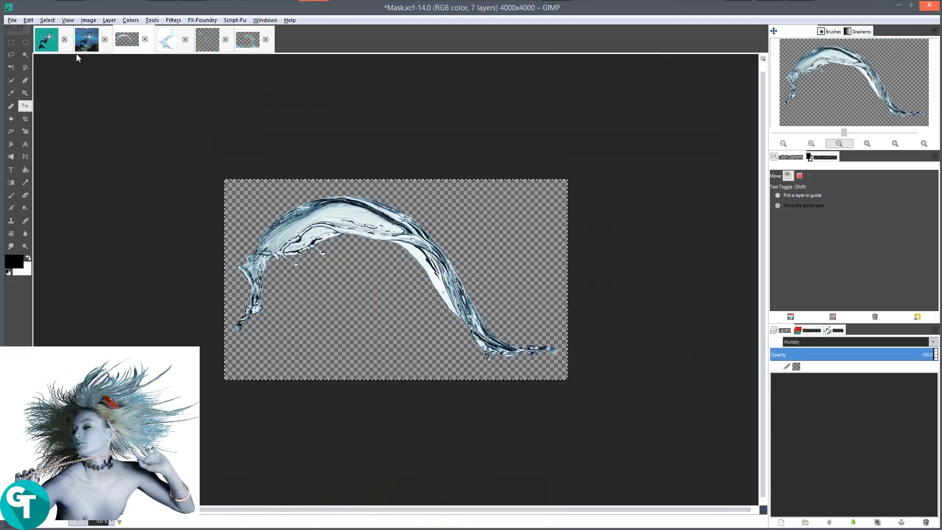
- Paste the arched splash into the mermaid image as its own layer and set its blend mode to Multiply
{"action": "right_click", "coordinate": [452, 219]}
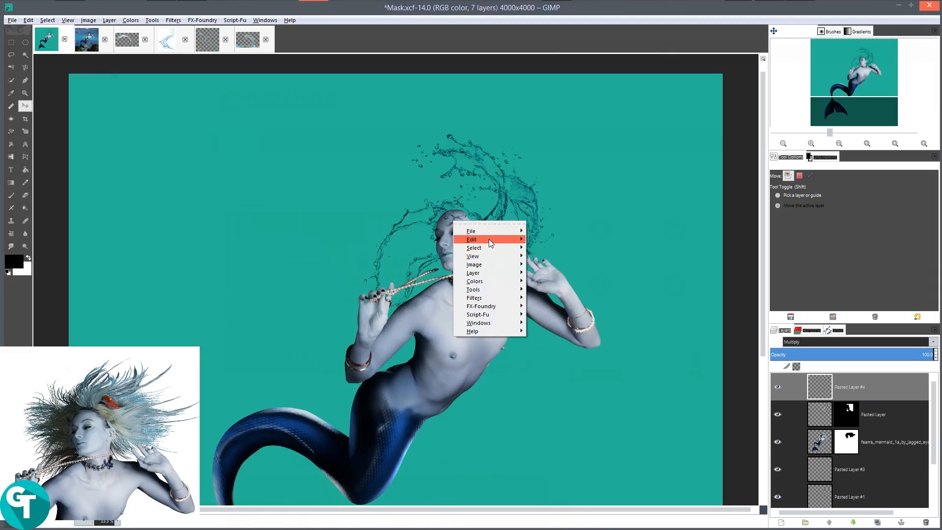
{"action": "mouse_move", "coordinate": [489, 240]}
{"action": "left_click", "coordinate": [555, 338]}
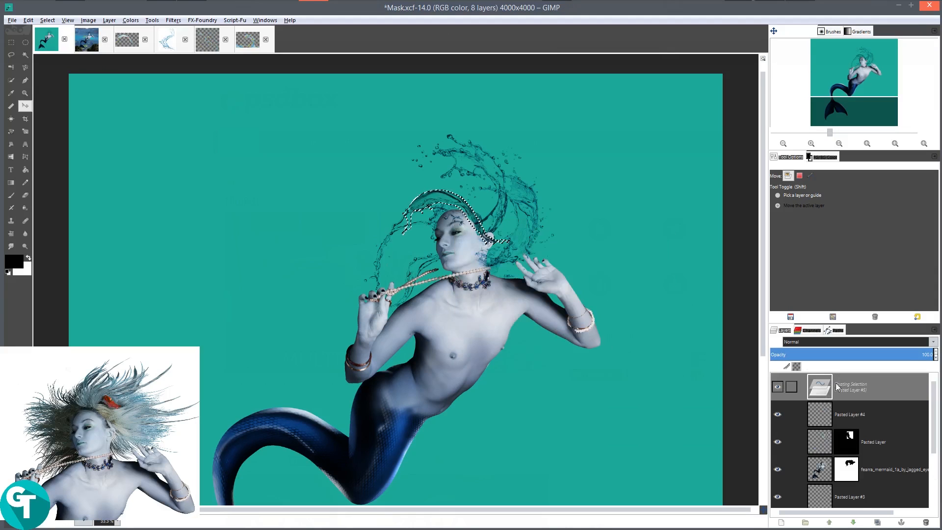
{"action": "left_click", "coordinate": [782, 523]}
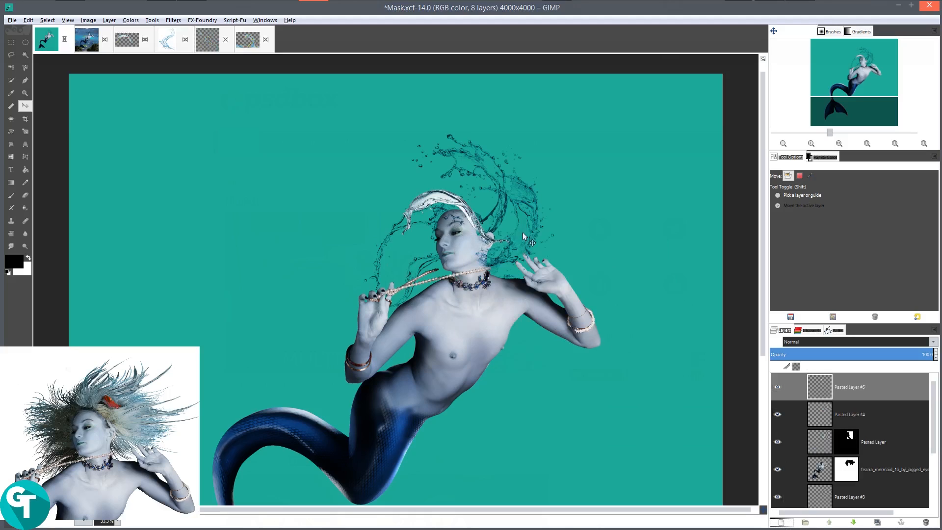
{"action": "left_click", "coordinate": [844, 343]}
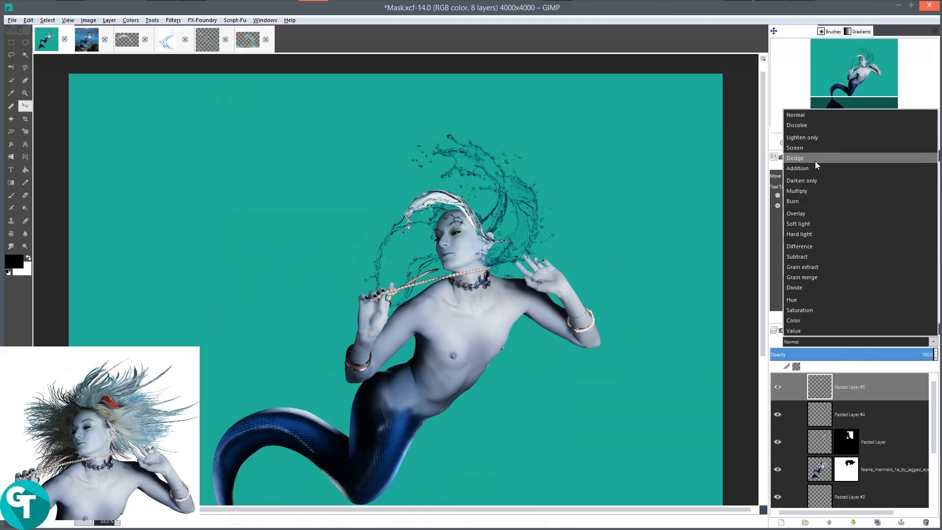
{"action": "left_click", "coordinate": [815, 191]}
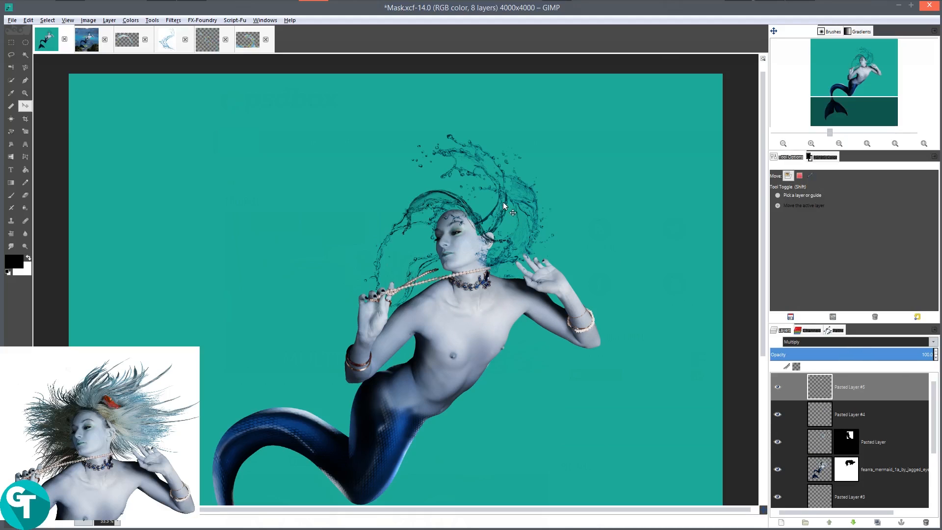
- Move the arched splash over the crown of the mermaid's head and scale it proportionally to 599 × 350 pixels
{"action": "left_click_drag", "start_coordinate": [391, 214], "coordinate": [490, 226]}
{"action": "scroll", "coordinate": [507, 233], "scroll_direction": "up", "scroll_amount": 2}
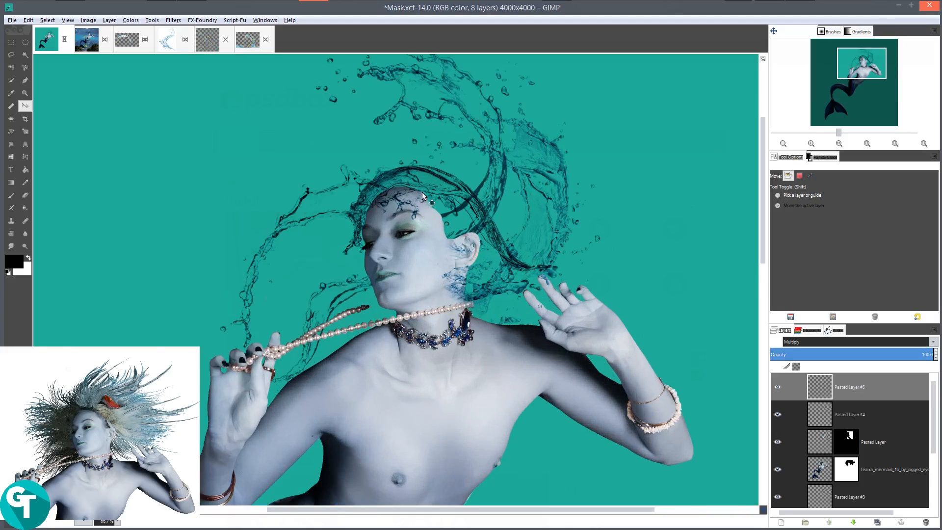
{"action": "mouse_move", "coordinate": [422, 192]}
{"action": "left_mouse_down"}
{"action": "mouse_move", "coordinate": [434, 190]}
{"action": "mouse_move", "coordinate": [426, 188]}
{"action": "left_mouse_up"}
{"action": "key", "text": "shift+s"}
{"action": "left_click", "coordinate": [462, 202]}
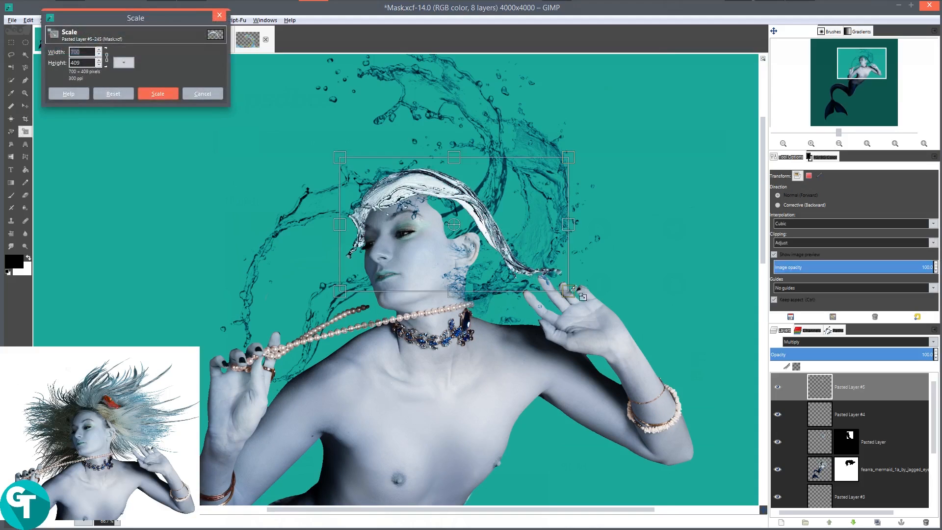
{"action": "left_click_drag", "start_coordinate": [573, 291], "coordinate": [535, 272]}
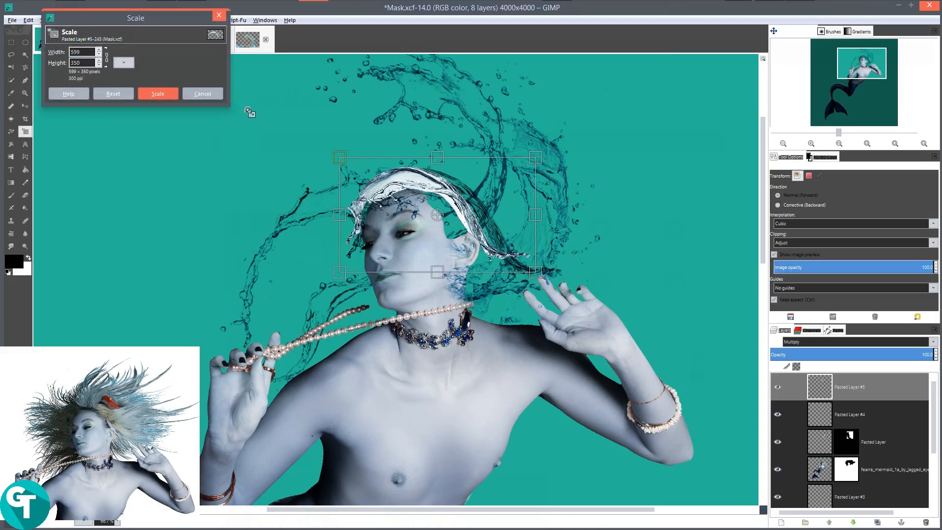
{"action": "left_click", "coordinate": [154, 96]}
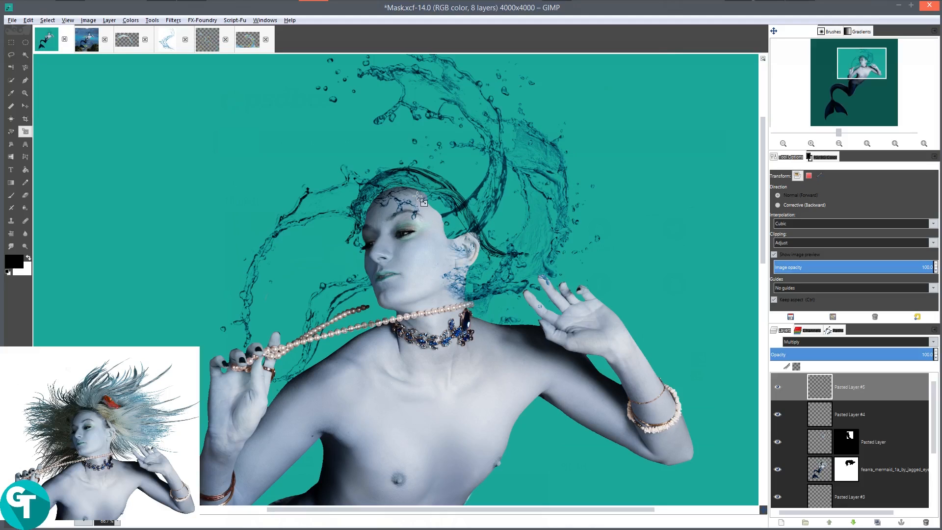
- Shift the scaled arched splash slightly so it follows the top of the head and trails past the ear
{"action": "key", "text": "m"}
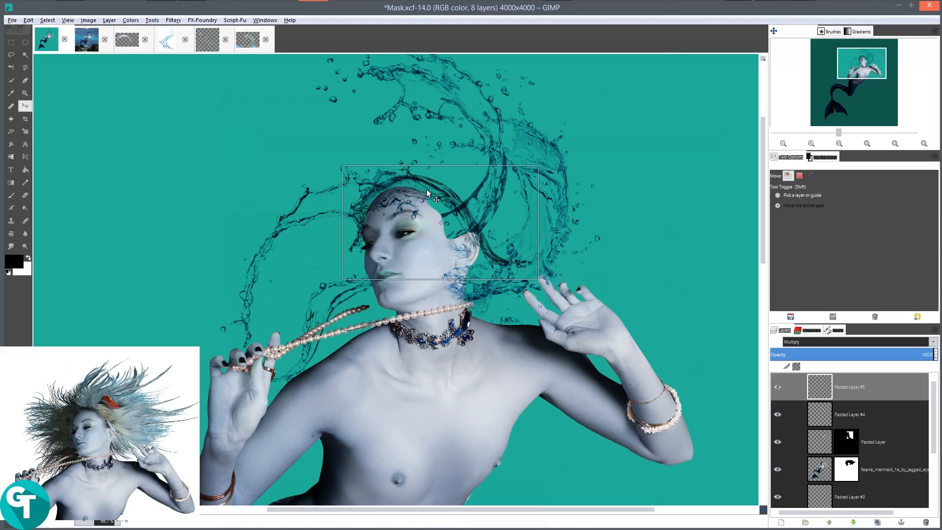
{"action": "left_click_drag", "start_coordinate": [426, 189], "coordinate": [428, 184]}
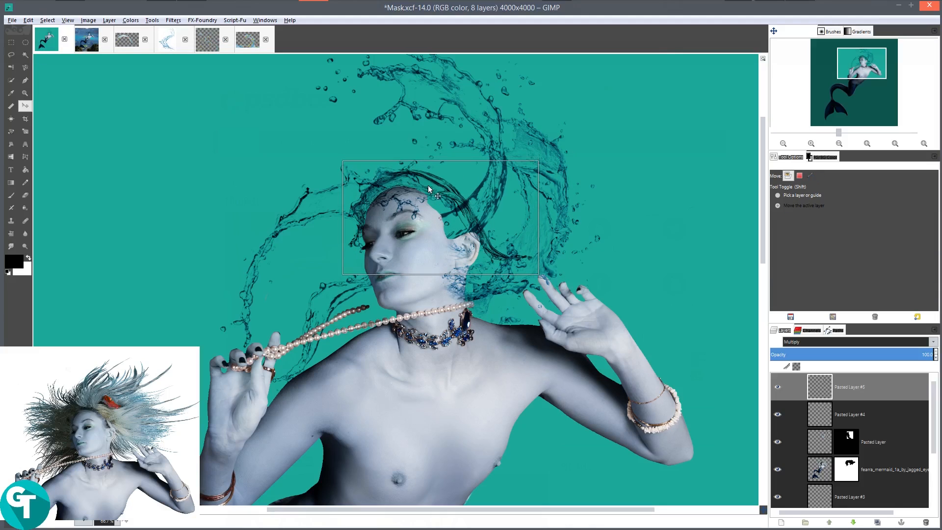
{"action": "scroll", "coordinate": [577, 241], "scroll_direction": "down", "scroll_amount": 3}
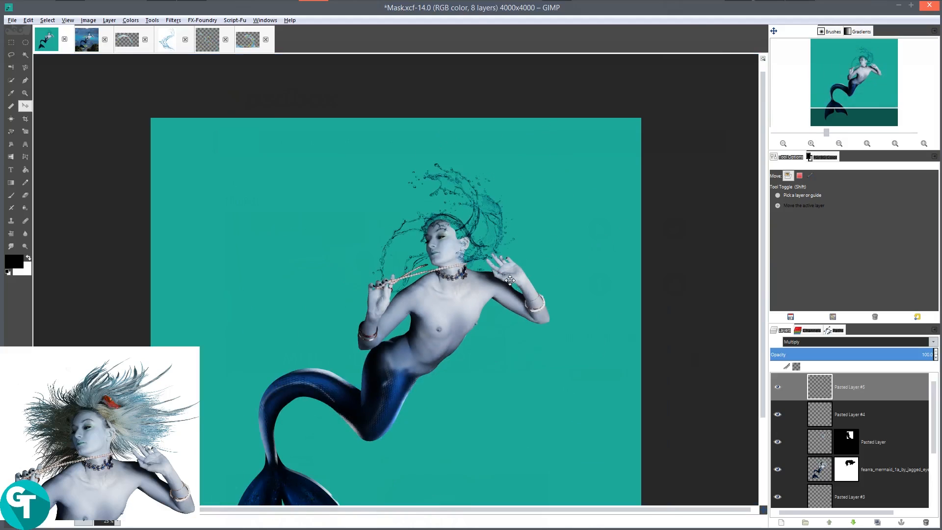
{"action": "scroll", "coordinate": [521, 235], "scroll_direction": "down", "scroll_amount": 2}
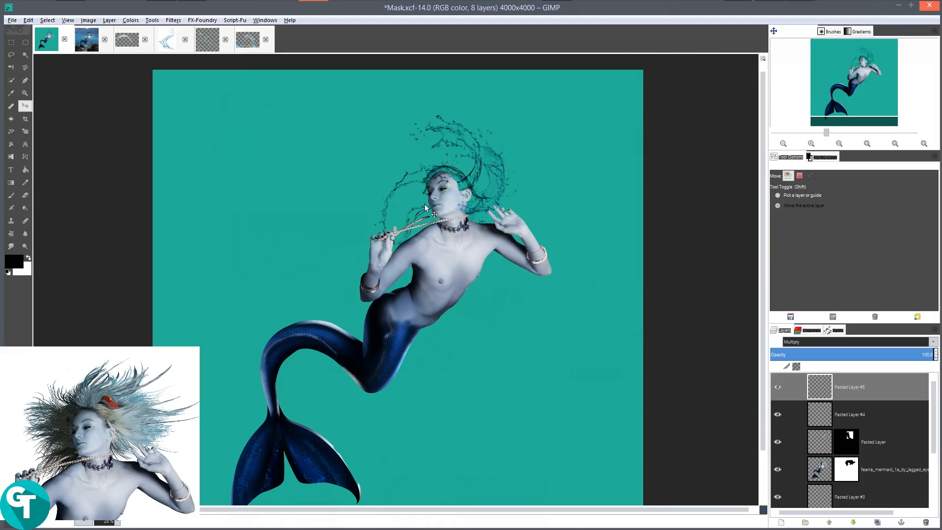
{"action": "scroll", "coordinate": [464, 213], "scroll_direction": "up", "scroll_amount": 2}
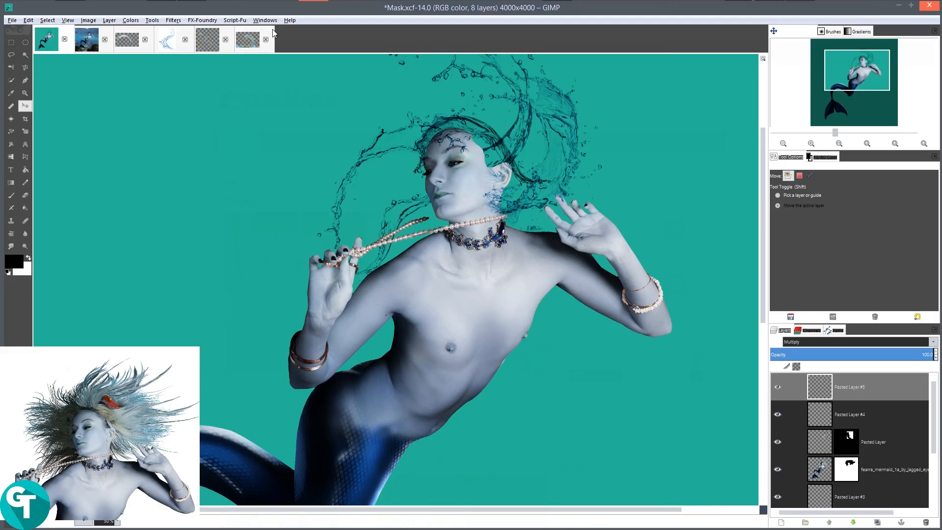
- Copy the whole curling blue wave from the 1280x859 splash image and return to the Mask.xcf mermaid image
{"action": "left_click", "coordinate": [241, 45]}
{"action": "right_click", "coordinate": [429, 240]}
{"action": "mouse_move", "coordinate": [457, 259]}
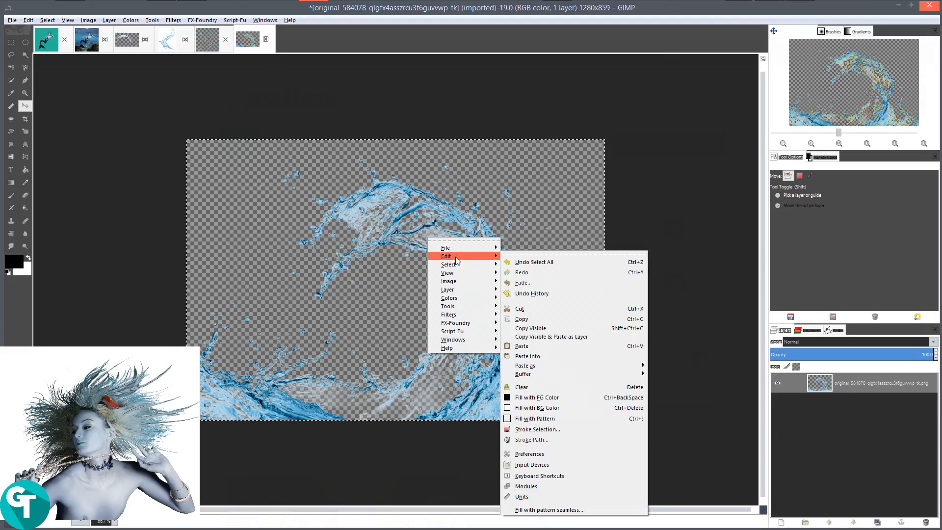
{"action": "left_click", "coordinate": [531, 321]}
{"action": "left_click", "coordinate": [46, 39]}
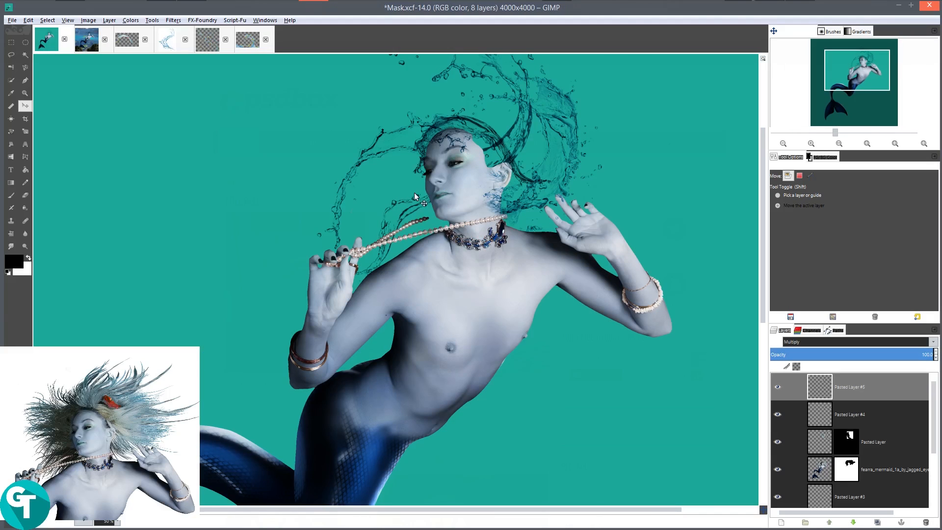
- Paste the curling wave into the mermaid image as its own layer and set its blend mode to Multiply
{"action": "right_click", "coordinate": [416, 191]}
{"action": "mouse_move", "coordinate": [445, 210]}
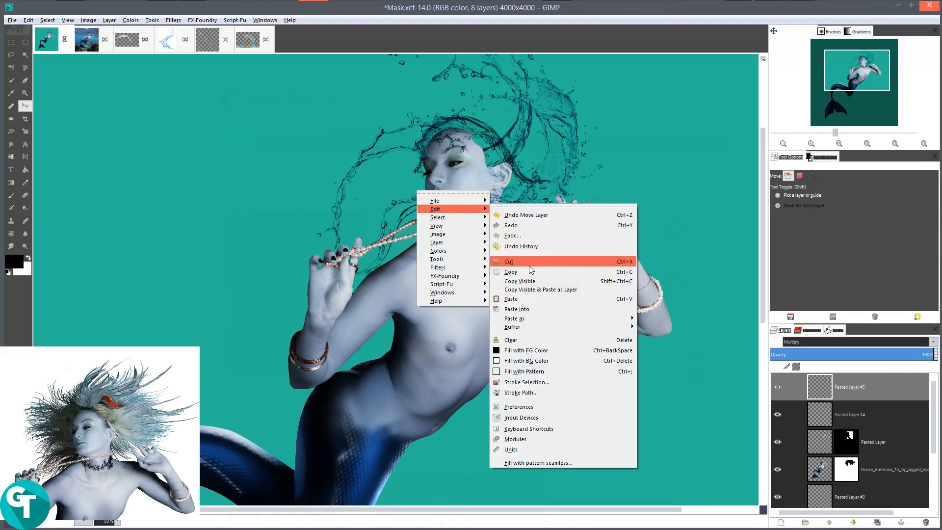
{"action": "left_click", "coordinate": [525, 299]}
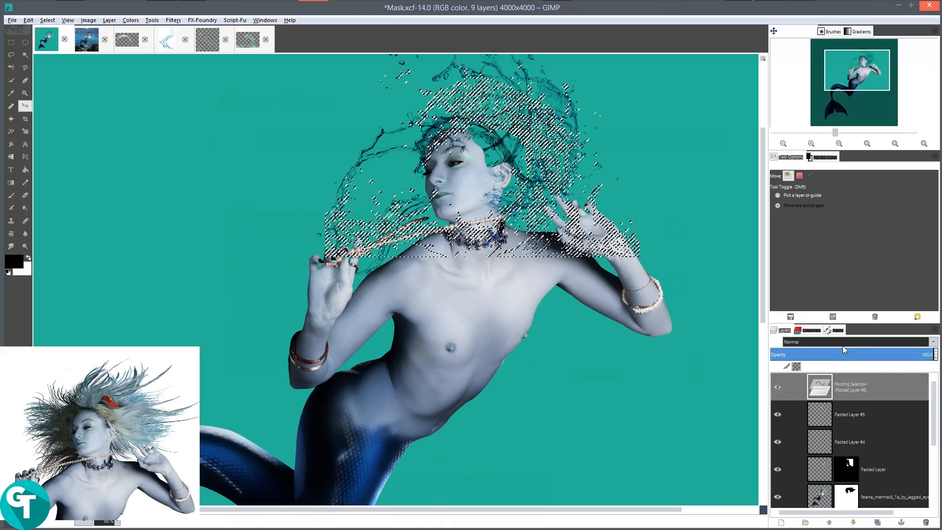
{"action": "left_click", "coordinate": [782, 522]}
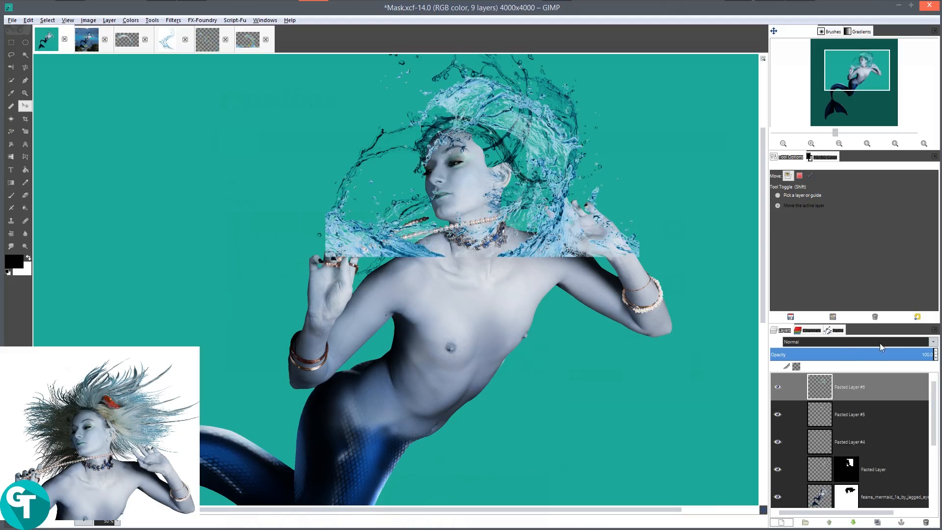
{"action": "left_click", "coordinate": [836, 338]}
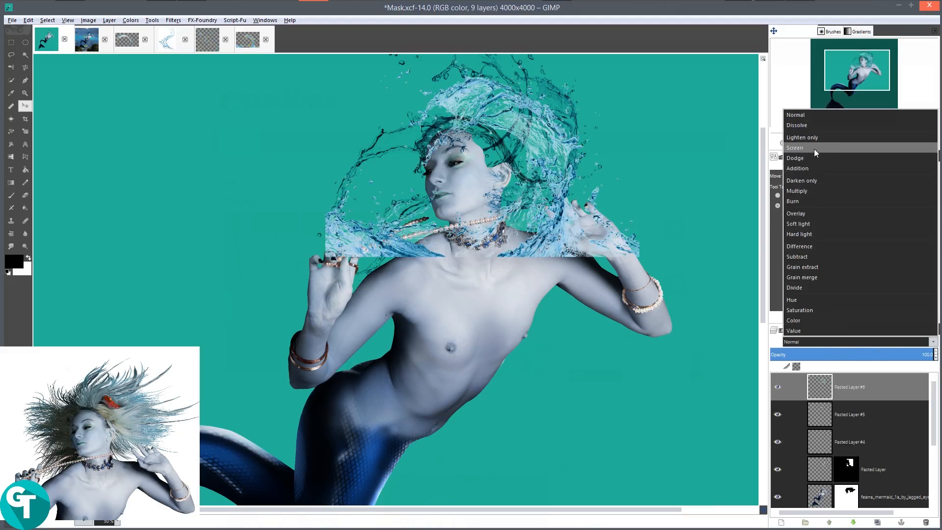
{"action": "left_click", "coordinate": [797, 191]}
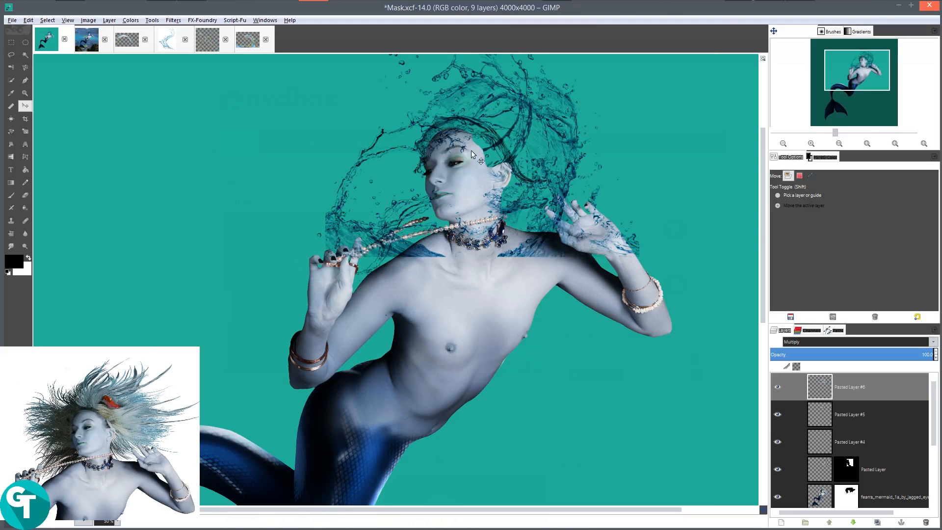
- Move the curling wave up above the mermaid's head and scale it down proportionally
{"action": "key", "text": "minus"}
{"action": "left_click_drag", "start_coordinate": [454, 143], "coordinate": [434, 132]}
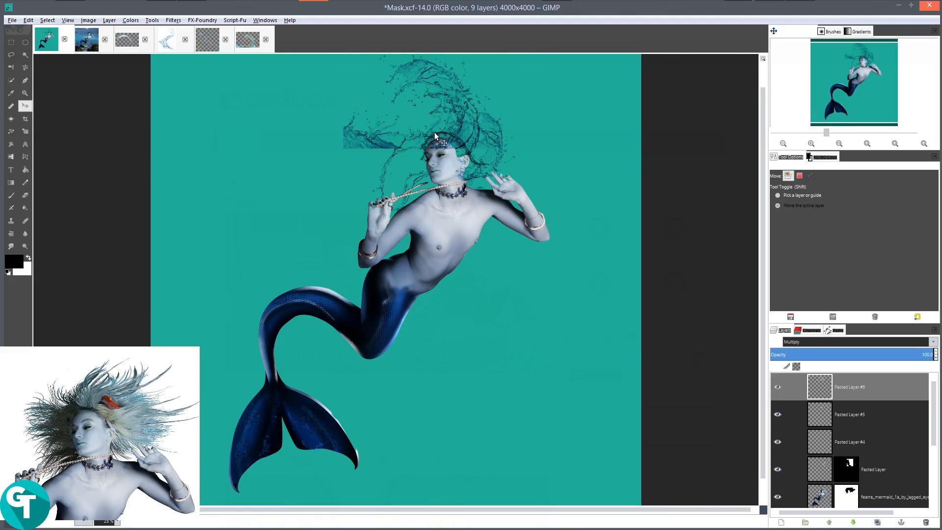
{"action": "key", "text": "shift+t"}
{"action": "left_click", "coordinate": [501, 133]}
{"action": "left_click_drag", "start_coordinate": [507, 150], "coordinate": [458, 119]}
{"action": "left_click", "coordinate": [158, 94]}
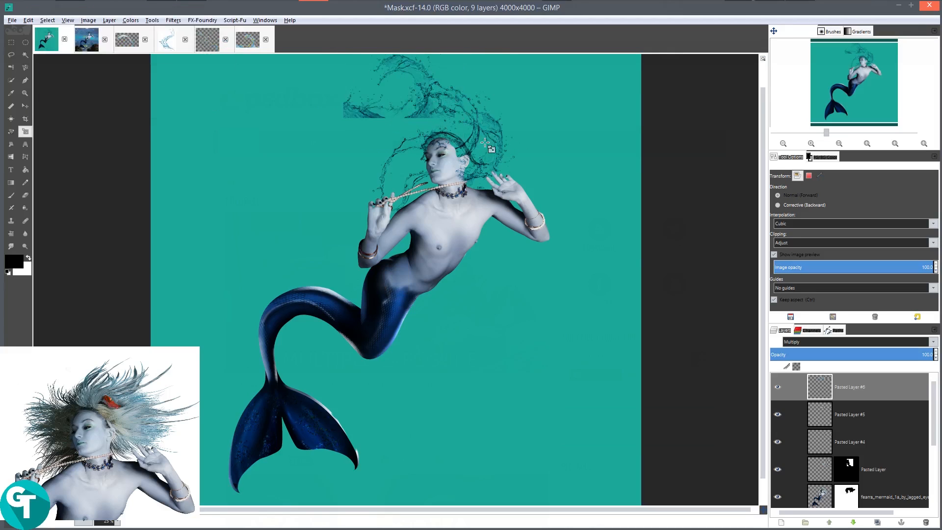
{"action": "key", "text": "minus"}
{"action": "key", "text": "m"}
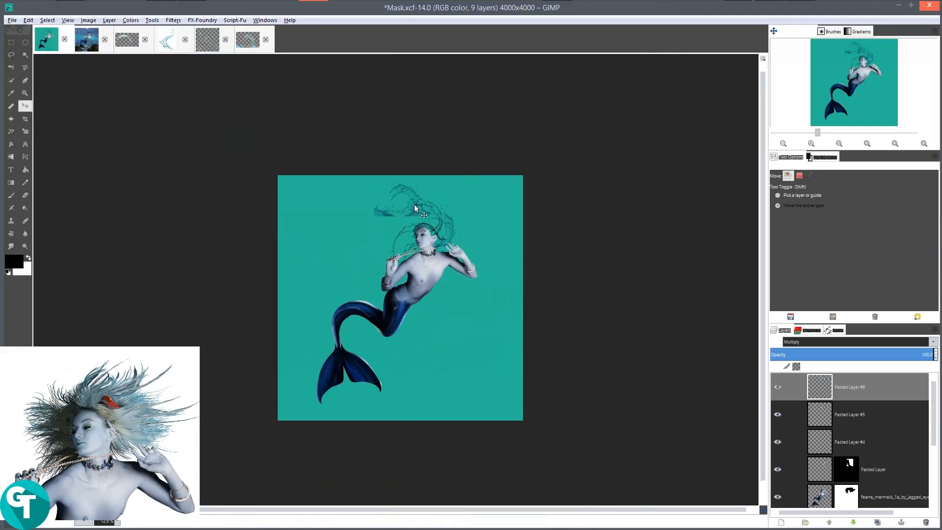
- Move the curling wave down and to the right so it meets the top of the mermaid's head
{"action": "left_click_drag", "start_coordinate": [415, 204], "coordinate": [428, 220]}
{"action": "key", "text": "plus"}
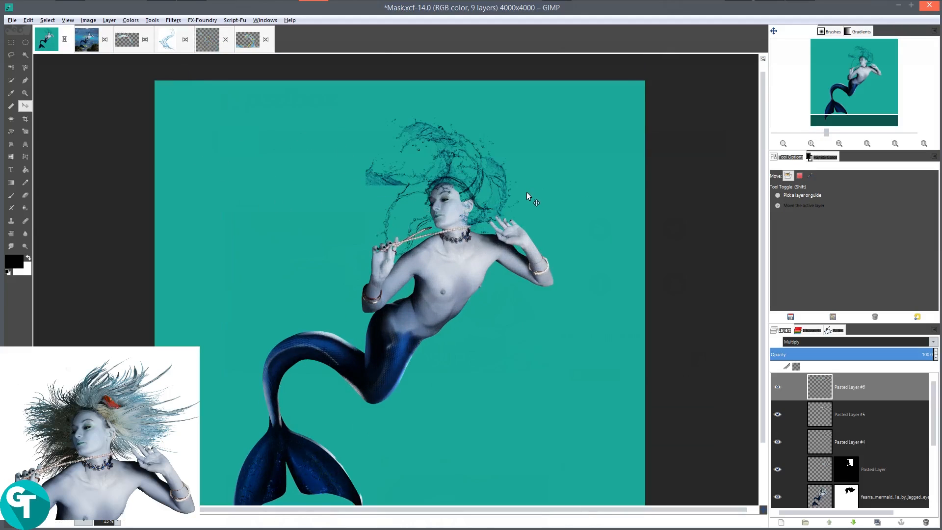
{"action": "key", "text": "plus"}
{"action": "key", "text": "minus"}
{"action": "key", "text": "minus"}
{"action": "key", "text": "minus"}
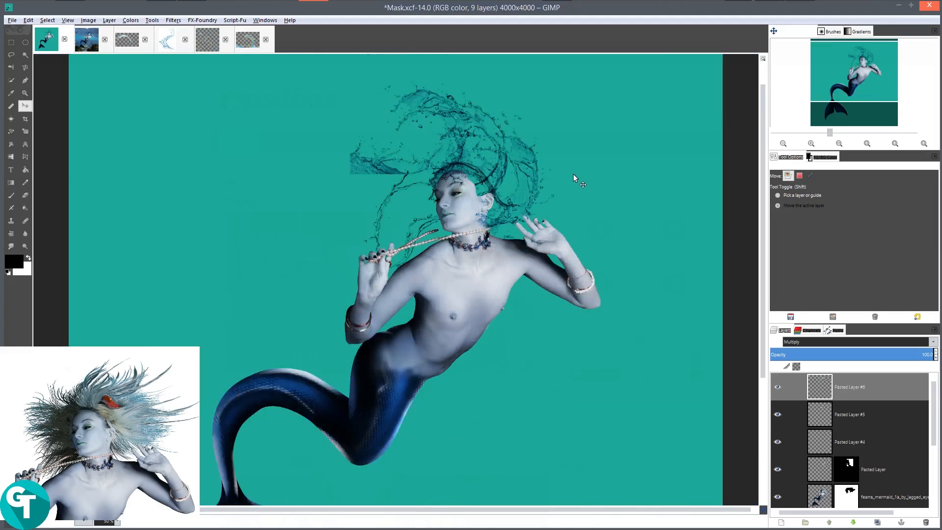
{"action": "left_click_drag", "start_coordinate": [428, 303], "coordinate": [434, 269]}
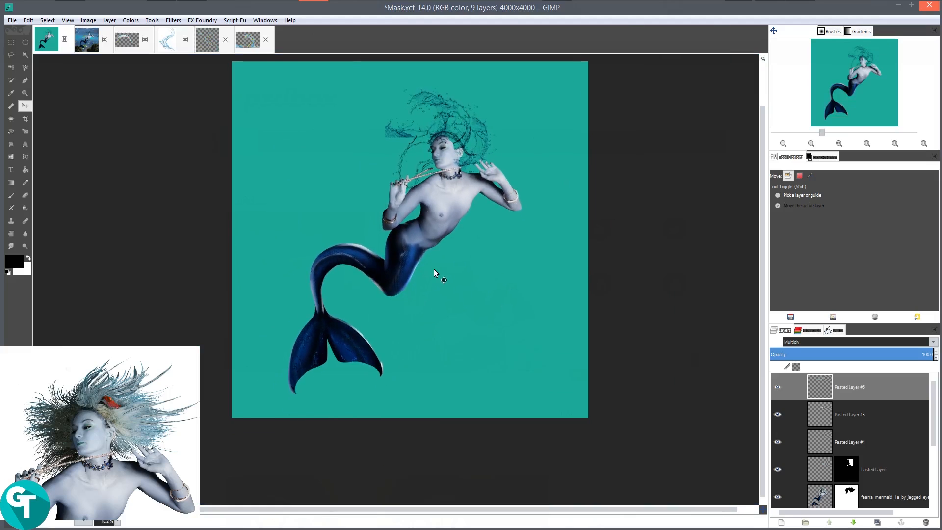
{"action": "key", "text": "plus"}
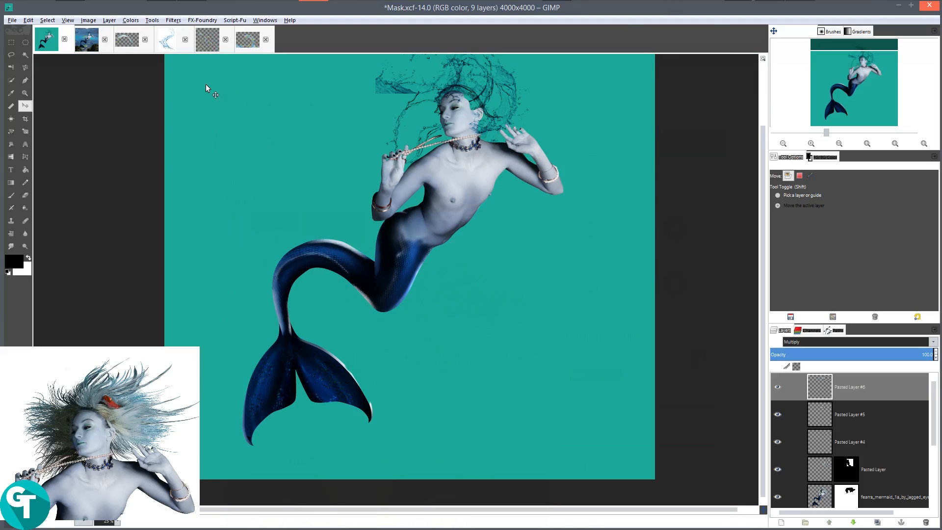
- Nudge the curling wave slightly to the right above the forehead
{"action": "left_click", "coordinate": [86, 20]}
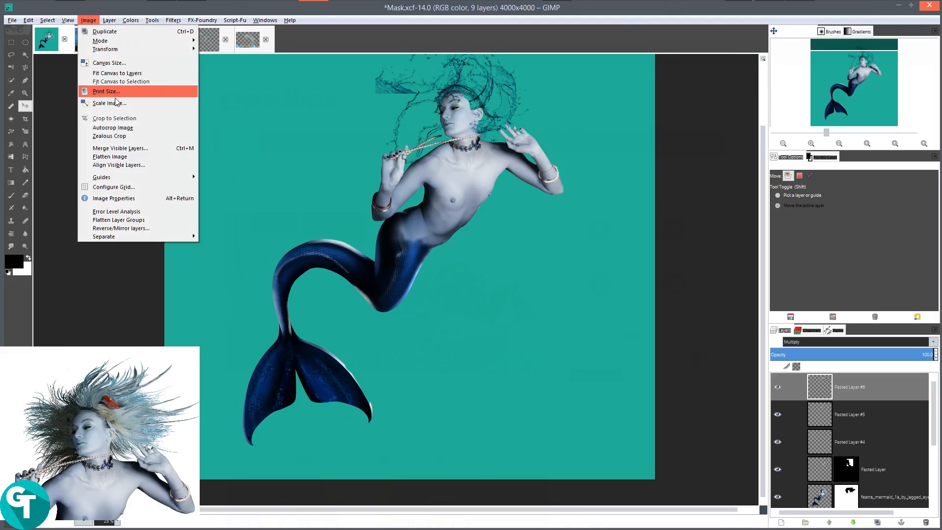
{"action": "left_click", "coordinate": [545, 18]}
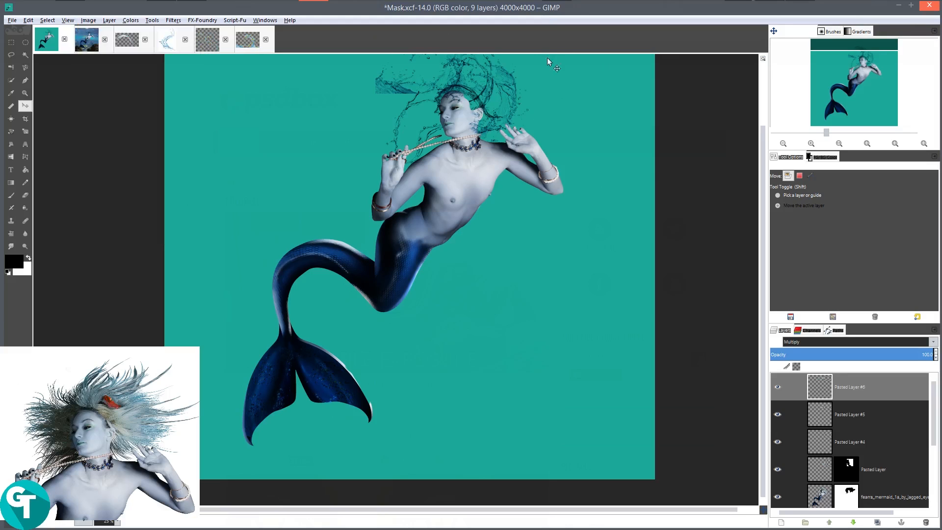
{"action": "key", "text": "plus"}
{"action": "key", "text": "plus"}
{"action": "left_click_drag", "start_coordinate": [523, 266], "coordinate": [487, 319]}
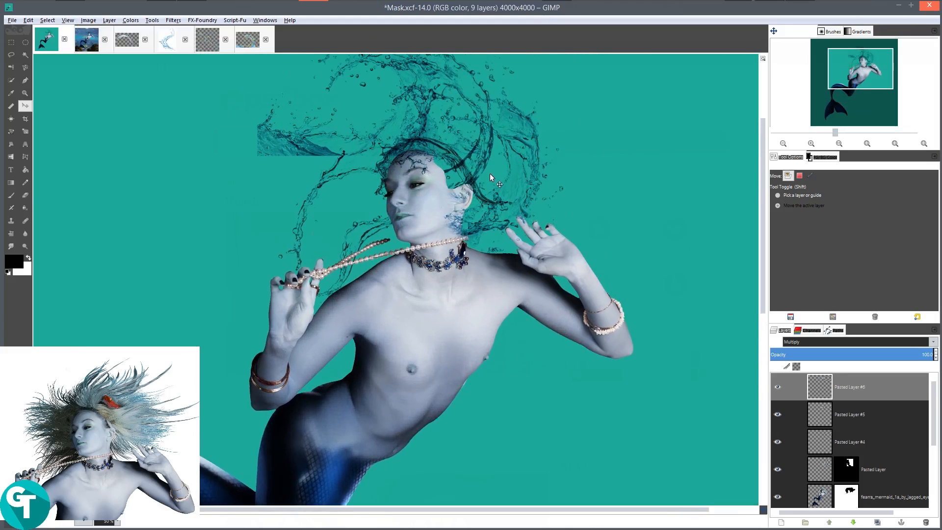
{"action": "scroll", "coordinate": [490, 172], "scroll_direction": "up", "scroll_amount": 1}
{"action": "left_click_drag", "start_coordinate": [461, 156], "coordinate": [452, 257]}
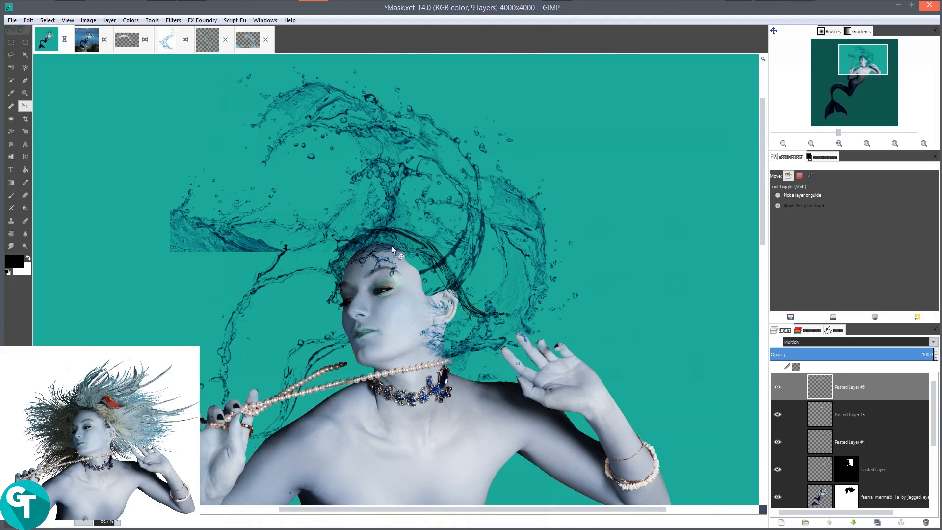
{"action": "left_click_drag", "start_coordinate": [352, 231], "coordinate": [372, 237]}
- Rotate the curling wave counterclockwise and move it down so it arches out to the left of the mermaid's head
{"action": "key", "text": "shift+r"}
{"action": "left_click", "coordinate": [377, 242]}
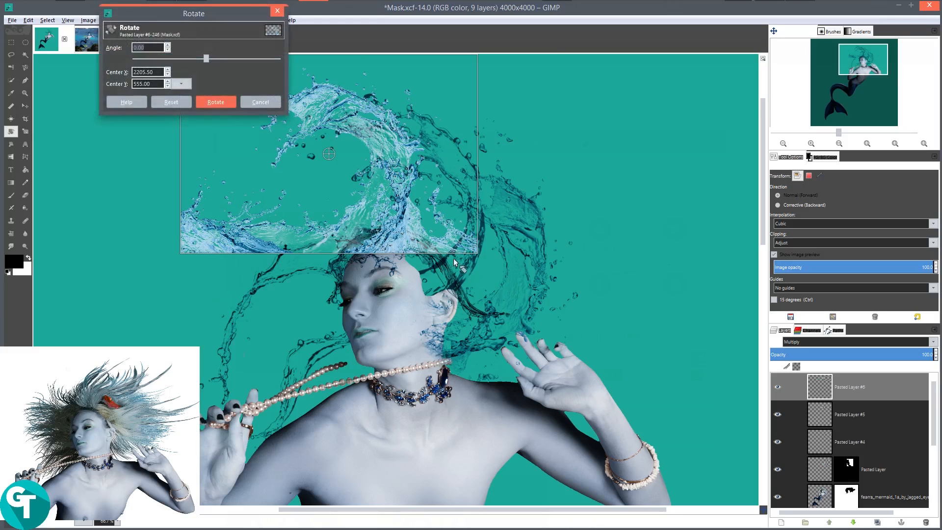
{"action": "left_click_drag", "start_coordinate": [485, 255], "coordinate": [495, 139]}
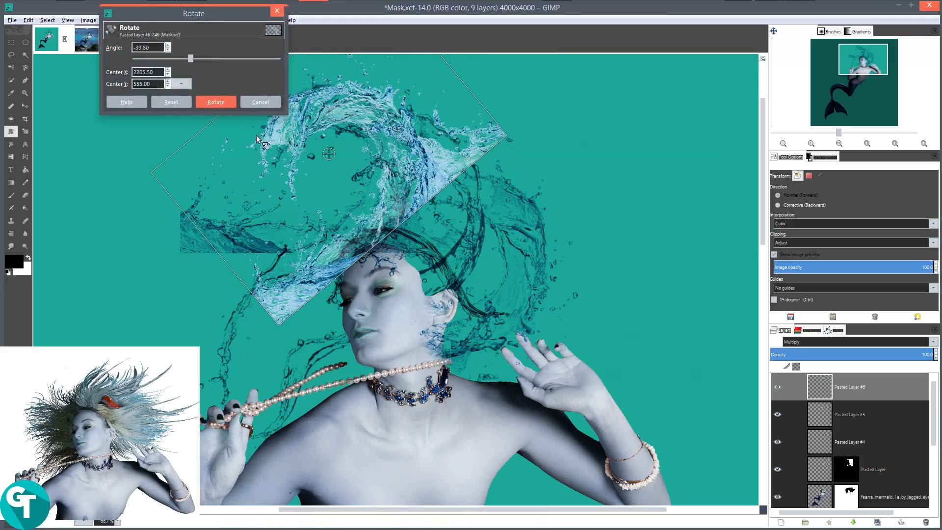
{"action": "left_click_drag", "start_coordinate": [282, 303], "coordinate": [386, 329]}
{"action": "left_click", "coordinate": [230, 102]}
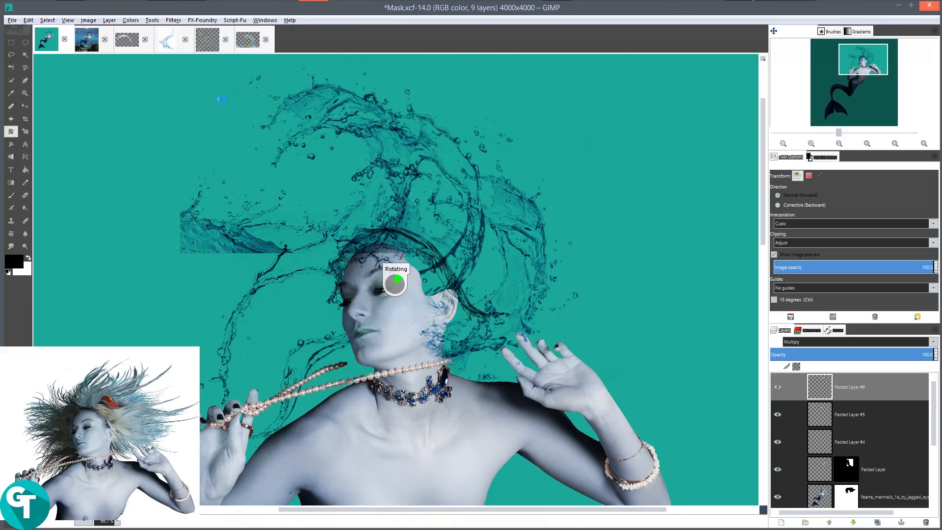
{"action": "key", "text": "m"}
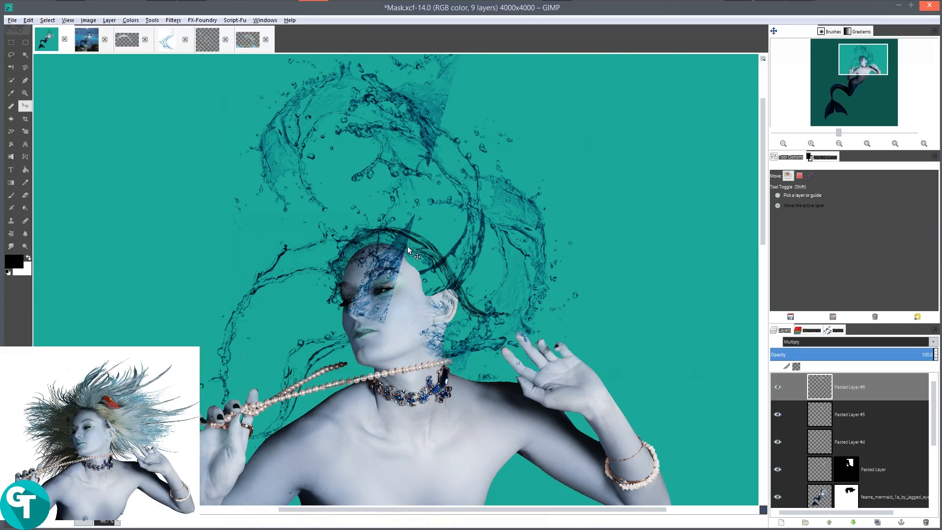
{"action": "left_click_drag", "start_coordinate": [403, 213], "coordinate": [344, 295]}
- Add a white (full opacity) layer mask to the curling wave layer
{"action": "right_click", "coordinate": [847, 395]}
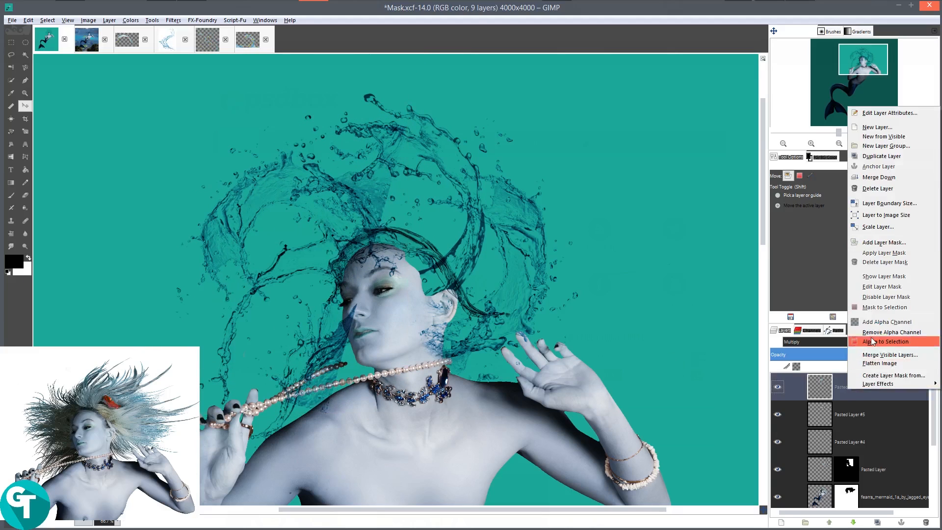
{"action": "left_click", "coordinate": [866, 249]}
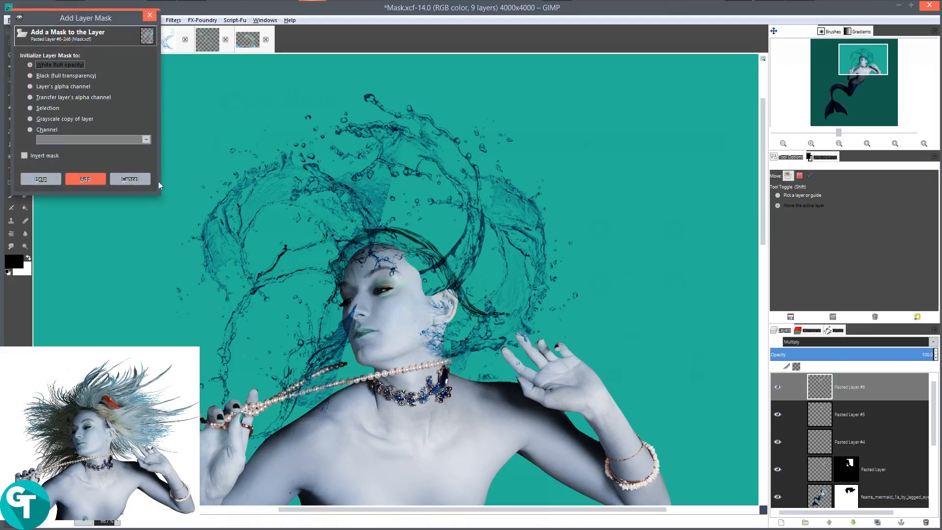
{"action": "left_click", "coordinate": [92, 176]}
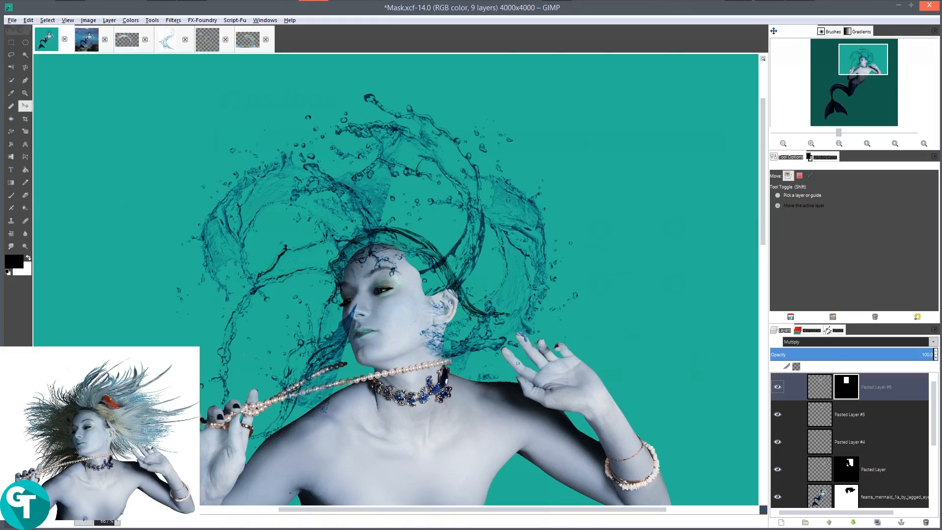
- Paint black on the mask with the soft Hardness 050 brush to hide the wave over the face and its hard edge above the head
{"action": "left_click", "coordinate": [11, 195]}
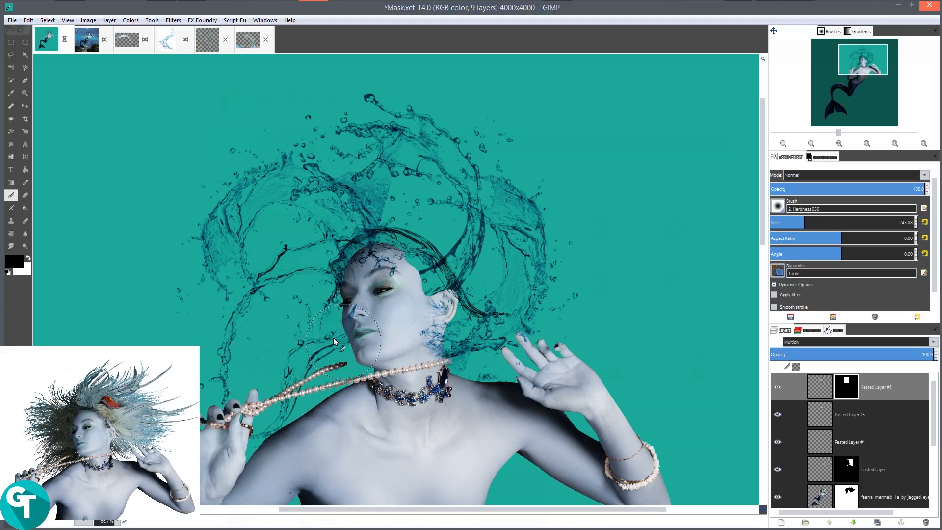
{"action": "left_click_drag", "start_coordinate": [369, 299], "coordinate": [364, 278]}
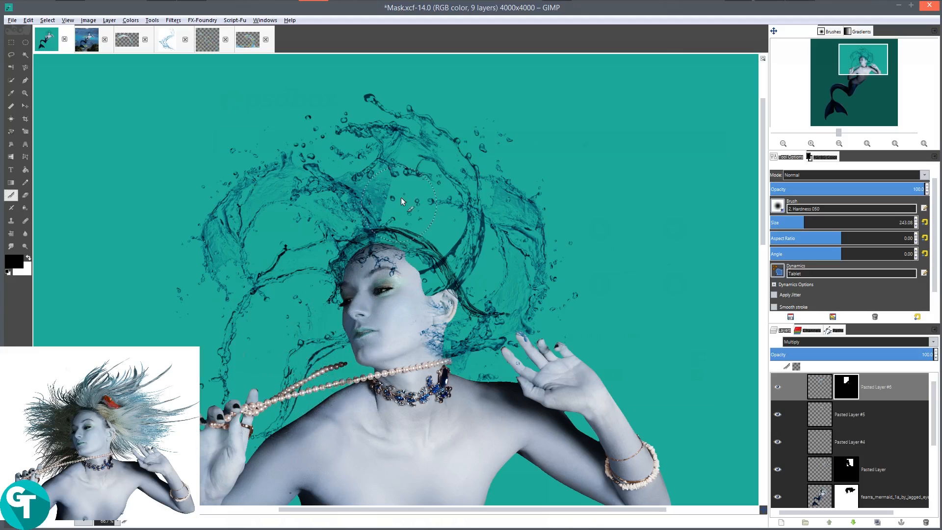
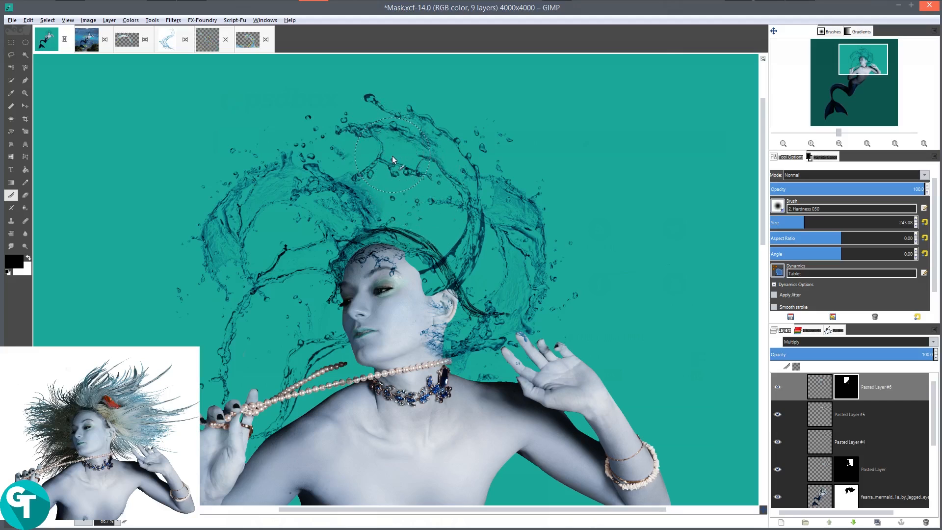
{"action": "scroll", "coordinate": [565, 151], "scroll_direction": "down", "scroll_amount": 2}
{"action": "left_click_drag", "start_coordinate": [517, 168], "coordinate": [401, 163]}
{"action": "left_click_drag", "start_coordinate": [470, 215], "coordinate": [526, 225]}
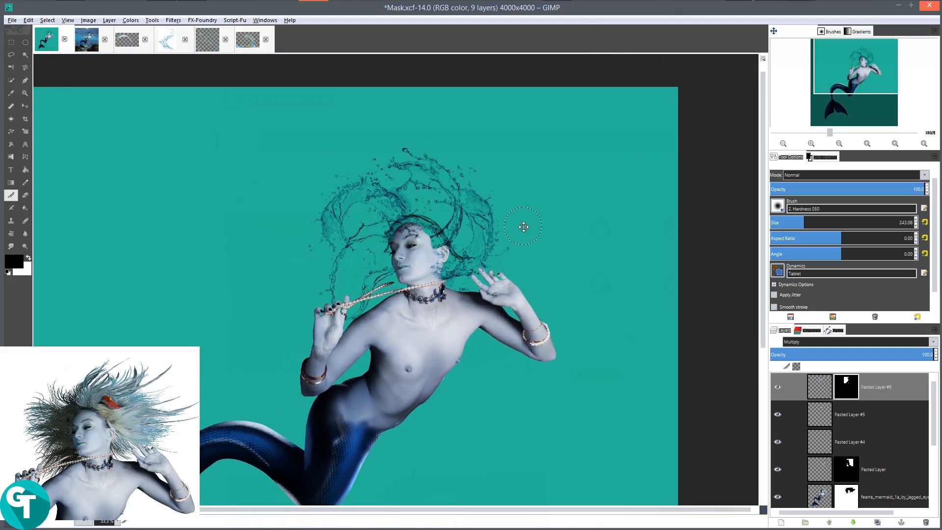
- Copy the whole S-shaped splash from the 555x746 image and return to the Mask.xcf mermaid image
{"action": "left_click", "coordinate": [178, 45]}
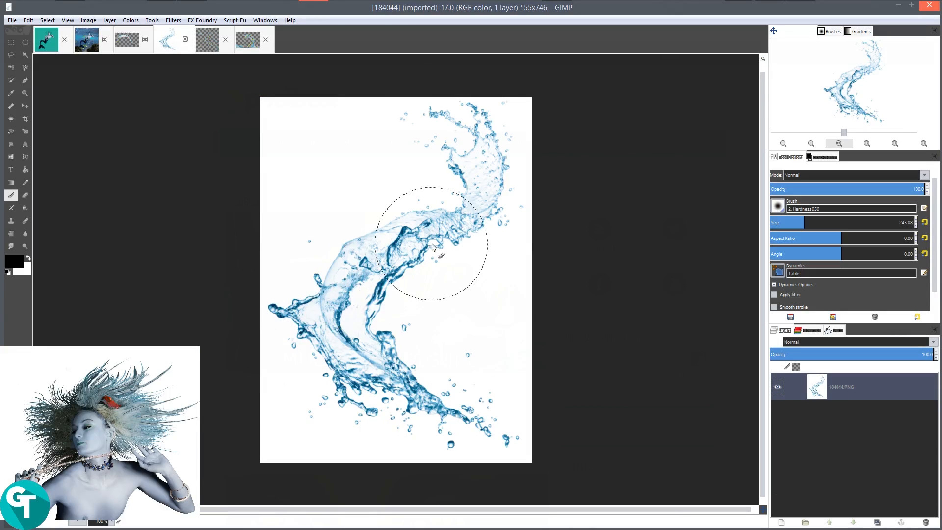
{"action": "key", "text": "ctrl+a"}
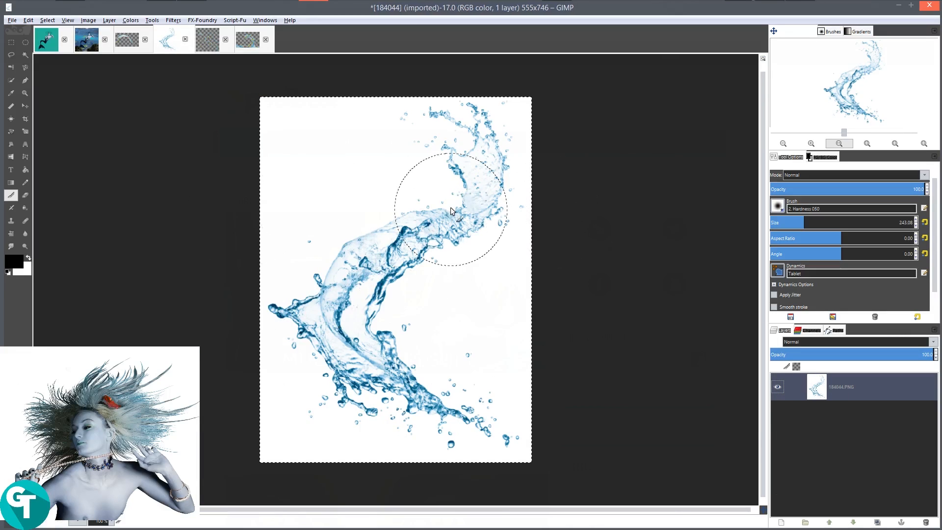
{"action": "right_click", "coordinate": [398, 201]}
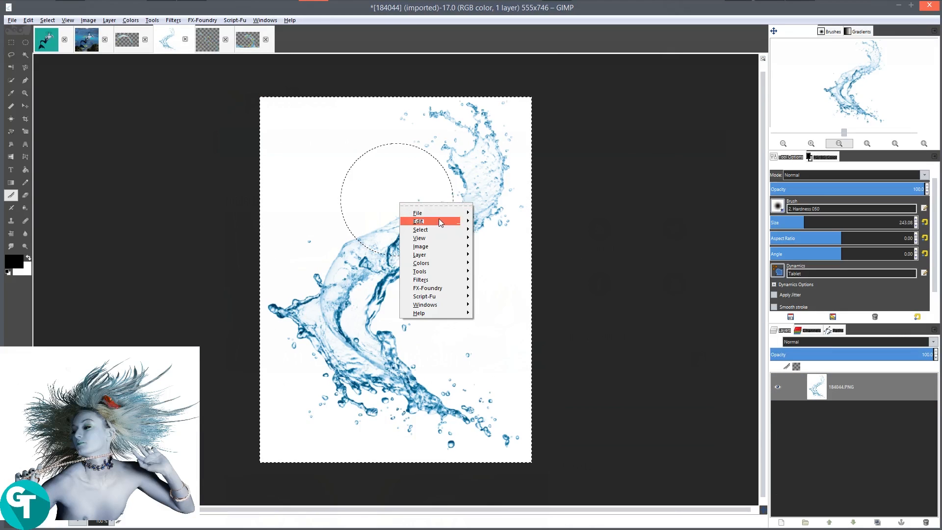
{"action": "mouse_move", "coordinate": [439, 219]}
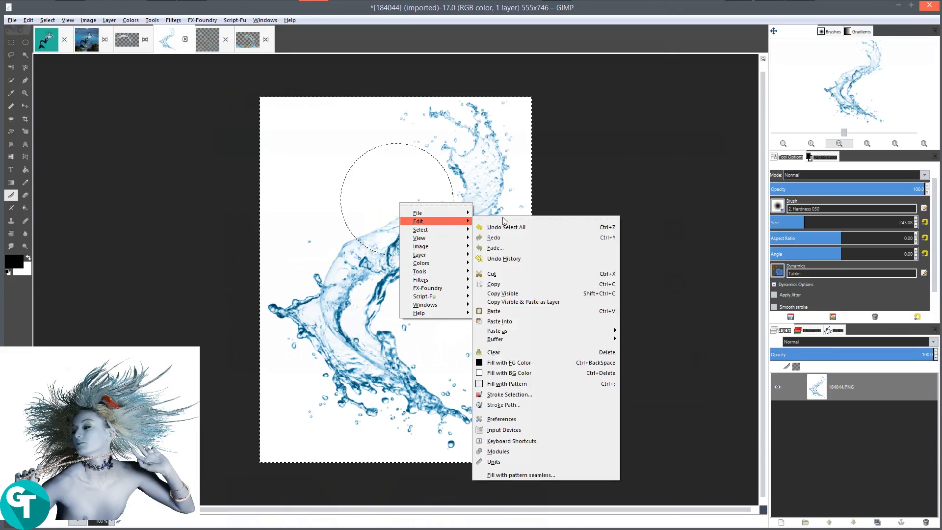
{"action": "left_click", "coordinate": [504, 283]}
{"action": "left_click", "coordinate": [47, 39]}
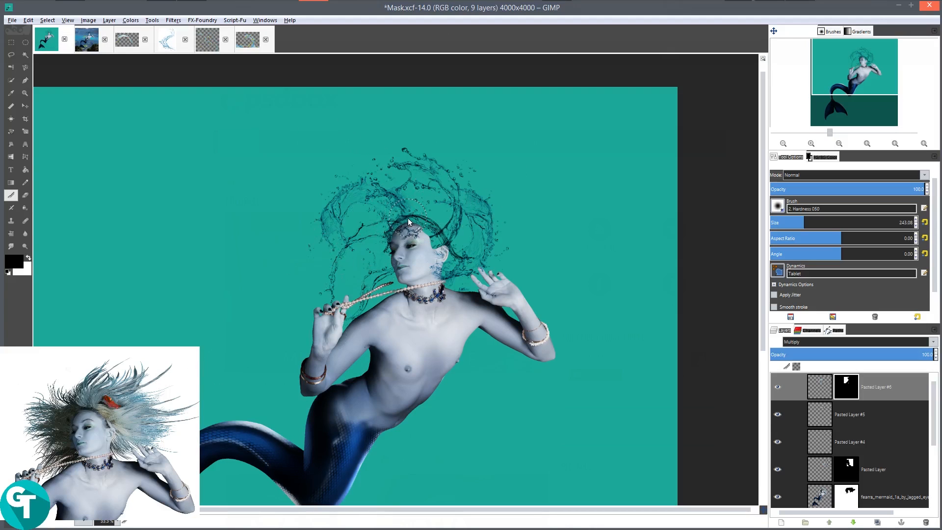
{"action": "right_click", "coordinate": [469, 201]}
{"action": "mouse_move", "coordinate": [517, 216]}
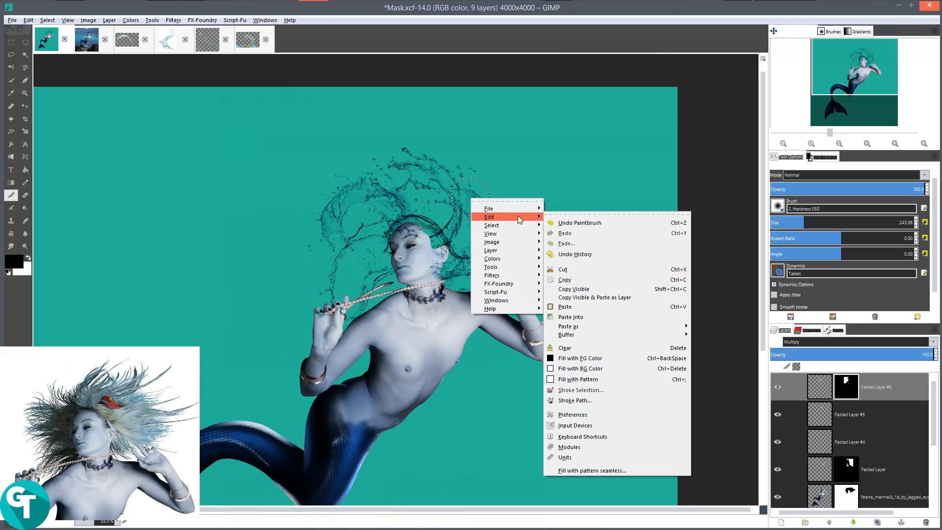
{"action": "left_click", "coordinate": [583, 308]}
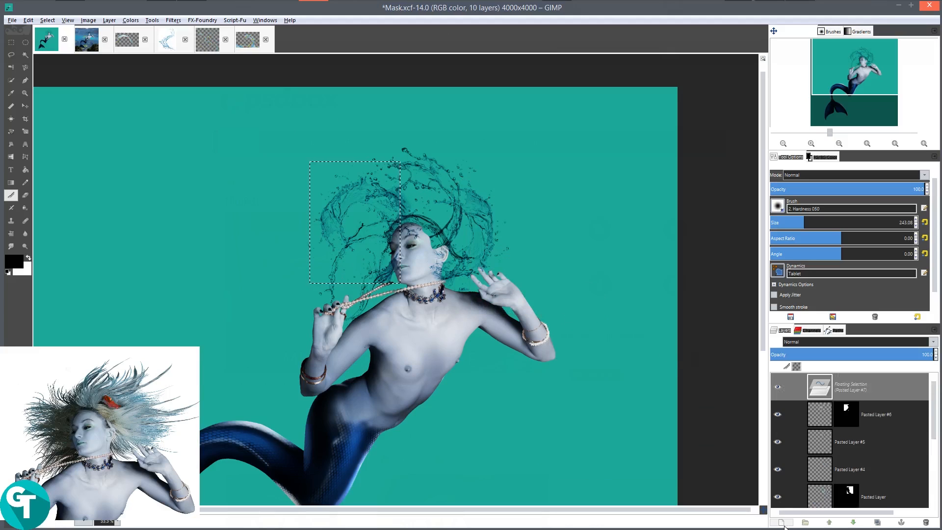
{"action": "left_click", "coordinate": [397, 235]}
{"action": "left_click", "coordinate": [525, 308]}
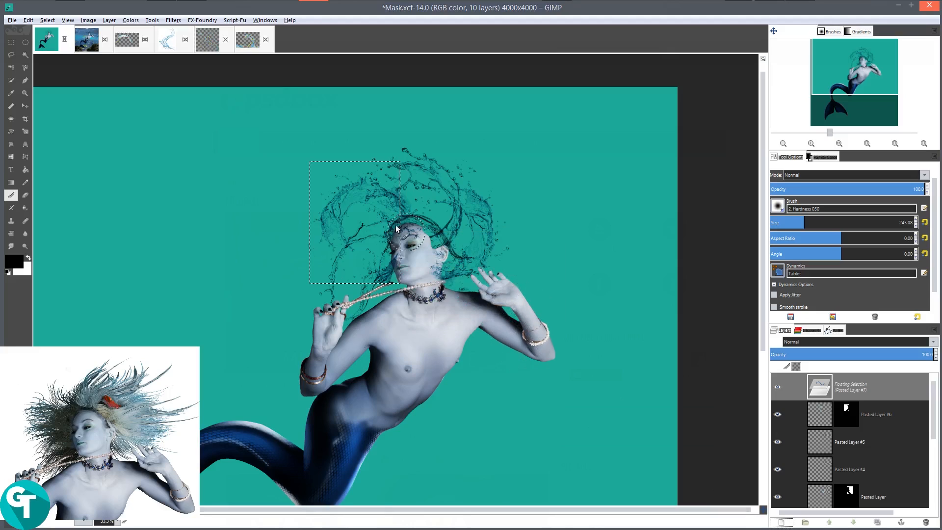
{"action": "left_click", "coordinate": [926, 521]}
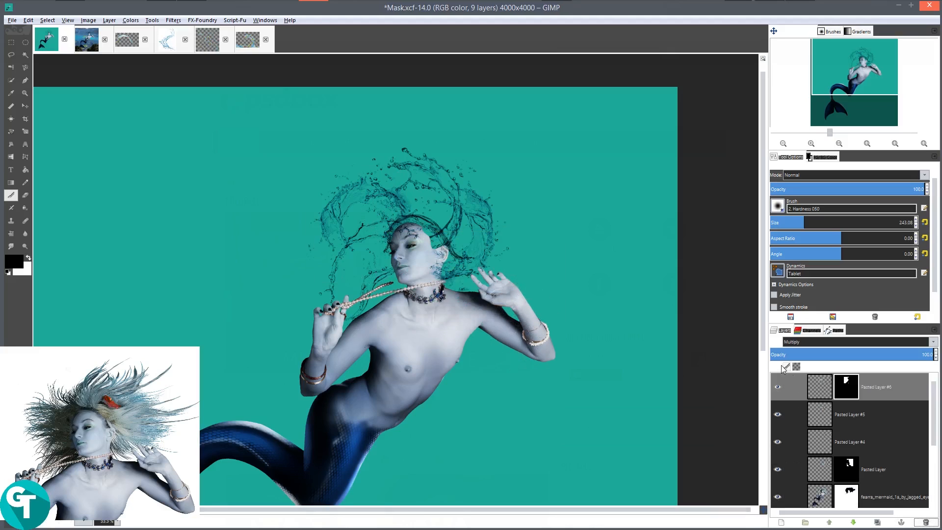
- With the unmasked Pasted Layer #4 active, paste the S-shaped splash as its own layer and set its blend mode to Multiply
{"action": "left_click", "coordinate": [826, 443]}
{"action": "right_click", "coordinate": [382, 204]}
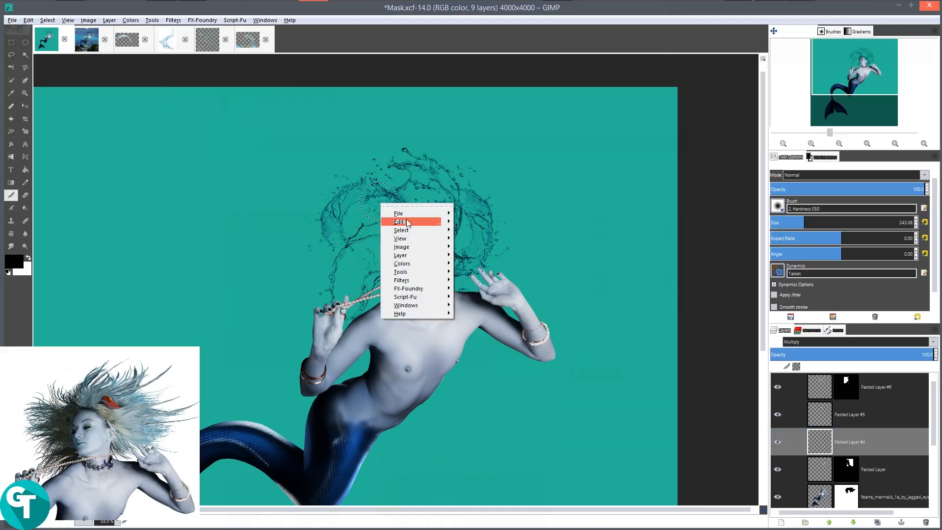
{"action": "mouse_move", "coordinate": [417, 221]}
{"action": "left_click", "coordinate": [475, 312]}
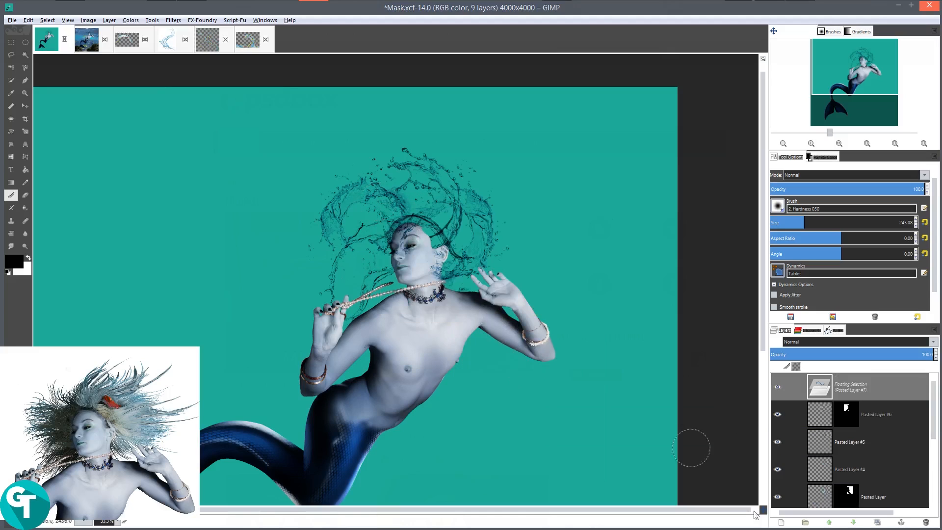
{"action": "left_click", "coordinate": [777, 523]}
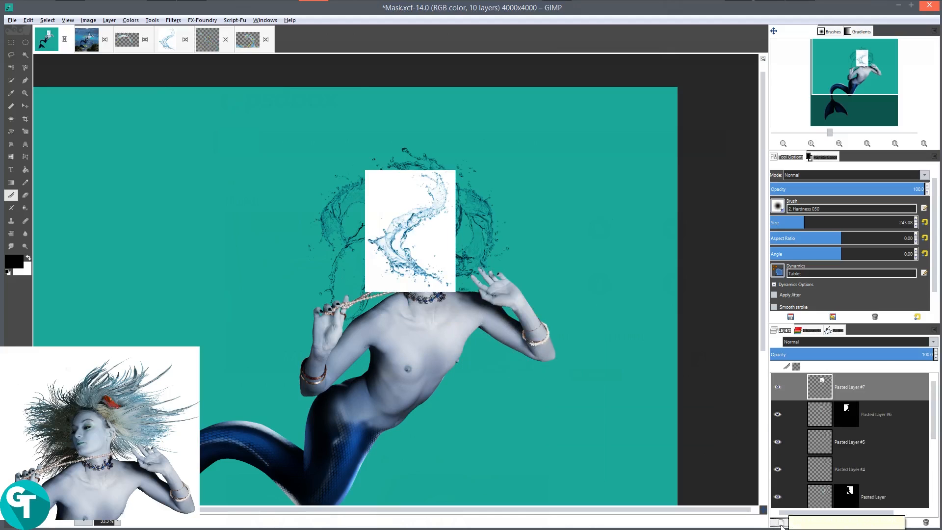
{"action": "left_click", "coordinate": [836, 342]}
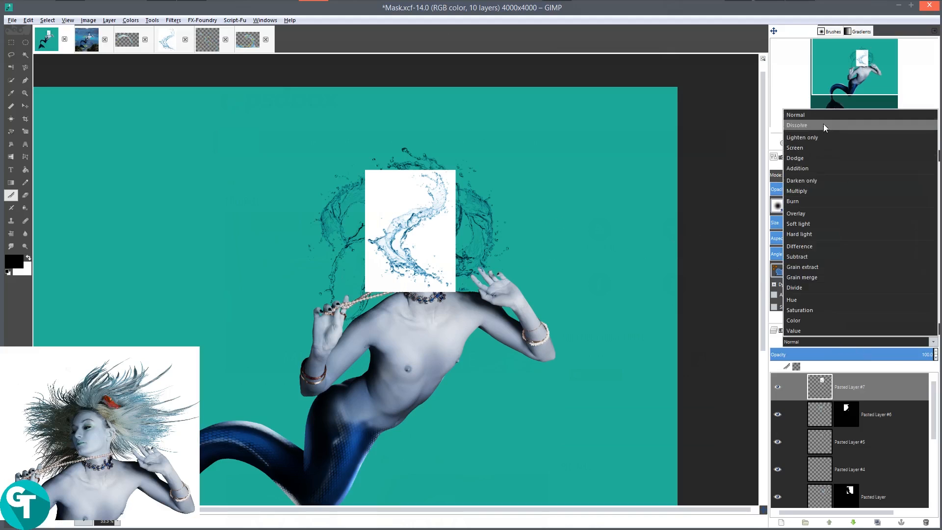
{"action": "left_click", "coordinate": [818, 194]}
- Rotate the S-shaped splash sideways and place it to the left of the face, above the hand holding the pearl necklace
{"action": "key", "text": "m"}
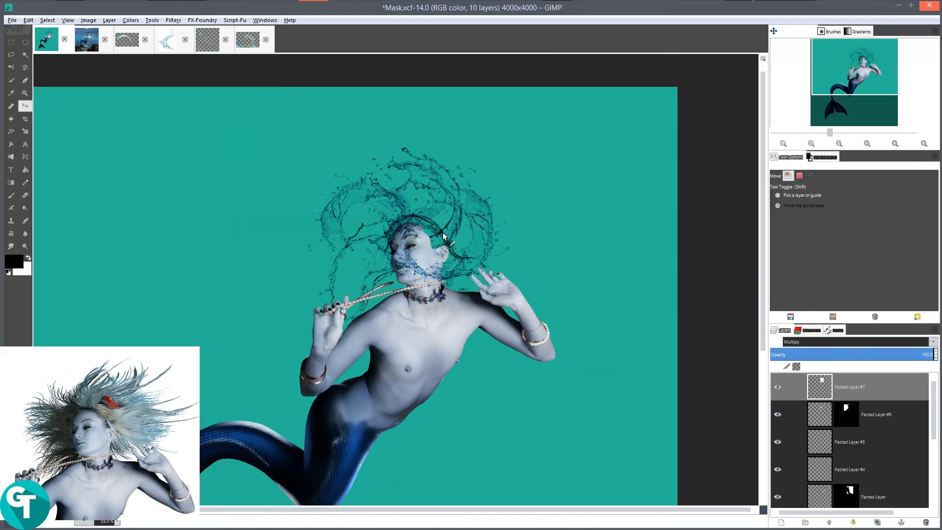
{"action": "left_click_drag", "start_coordinate": [414, 232], "coordinate": [455, 163]}
{"action": "key", "text": "shift+r"}
{"action": "left_click", "coordinate": [380, 271]}
{"action": "left_click", "coordinate": [216, 104]}
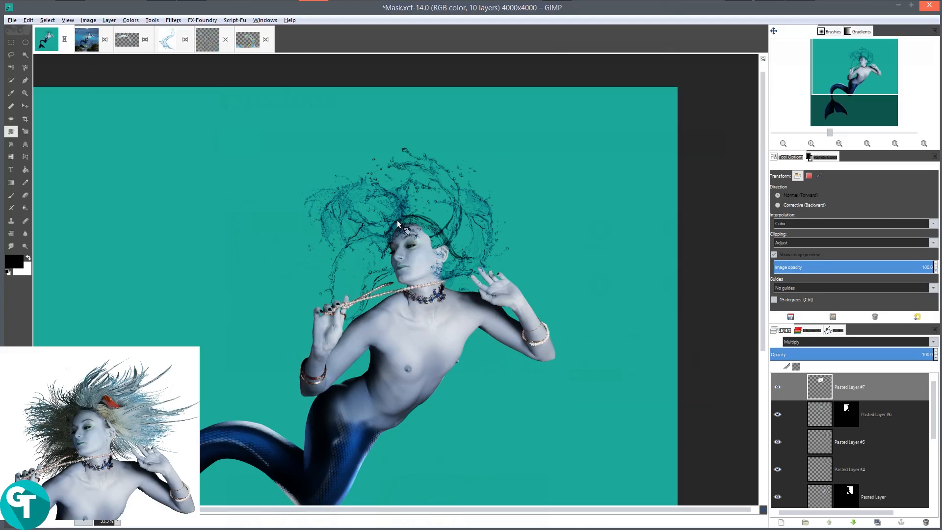
{"action": "key", "text": "m"}
{"action": "left_click_drag", "start_coordinate": [396, 221], "coordinate": [374, 266]}
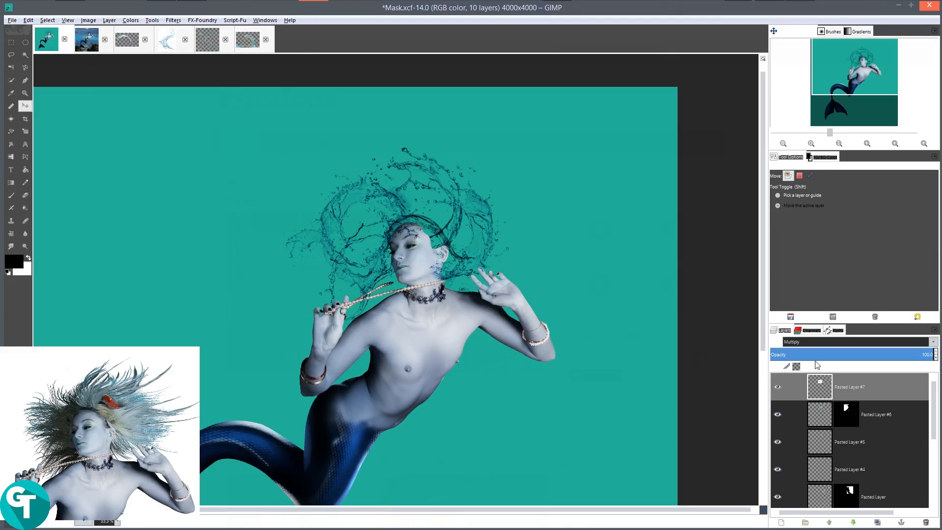
- Move Pasted Layer #7 directly beneath the mermaid layer and nudge the S-shaped splash closer behind the head
{"action": "left_click_drag", "start_coordinate": [820, 386], "coordinate": [837, 474]}
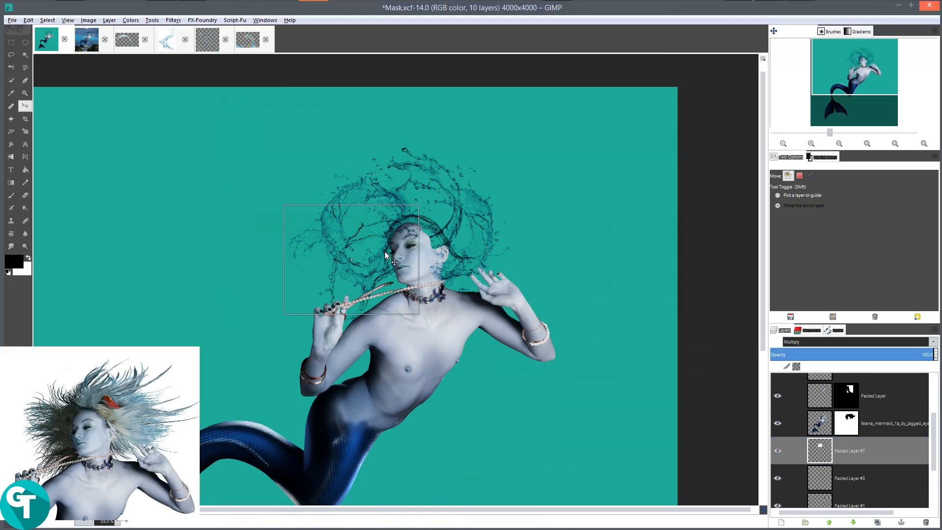
{"action": "scroll", "coordinate": [428, 228], "scroll_direction": "up", "scroll_amount": 1}
{"action": "left_click_drag", "start_coordinate": [428, 228], "coordinate": [492, 230]}
{"action": "left_click_drag", "start_coordinate": [404, 280], "coordinate": [446, 274]}
{"action": "scroll", "coordinate": [509, 272], "scroll_direction": "down", "scroll_amount": 2}
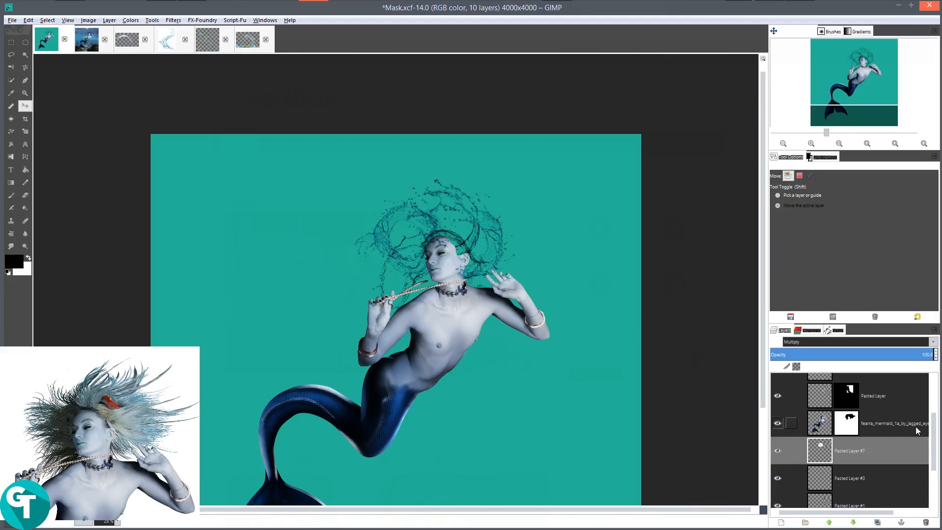
- Duplicate Pasted Layer #7, keeping the copy beneath the mermaid layer and moving the original directly above it
{"action": "scroll", "coordinate": [862, 493], "scroll_direction": "down", "scroll_amount": 2}
{"action": "left_click", "coordinate": [878, 522]}
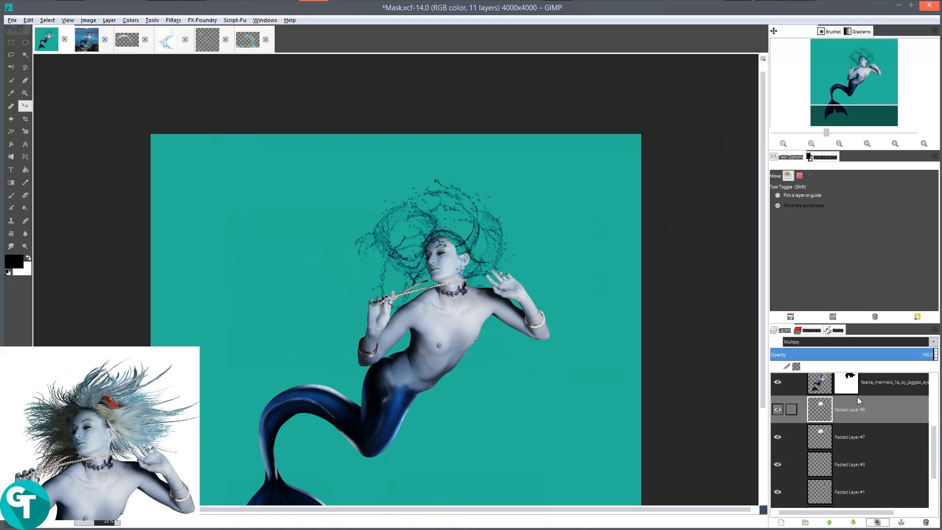
{"action": "scroll", "coordinate": [859, 400], "scroll_direction": "down", "scroll_amount": 2}
{"action": "mouse_move", "coordinate": [859, 396]}
{"action": "left_mouse_down"}
{"action": "mouse_move", "coordinate": [833, 470]}
{"action": "mouse_move", "coordinate": [858, 394]}
{"action": "left_mouse_up"}
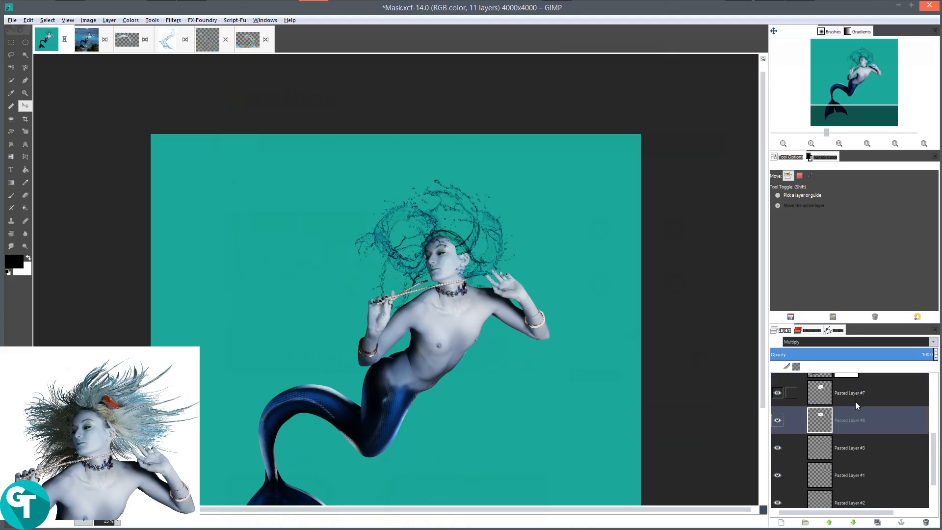
{"action": "scroll", "coordinate": [856, 406], "scroll_direction": "up", "scroll_amount": 2}
{"action": "left_click_drag", "start_coordinate": [856, 440], "coordinate": [861, 396]}
- Rotate the S-shaped splash on Pasted Layer #7 by 17.14° and position it beside the ear, between the neck and the raised hand
{"action": "left_click_drag", "start_coordinate": [435, 242], "coordinate": [505, 243]}
{"action": "key", "text": "shift+r"}
{"action": "left_click", "coordinate": [503, 244]}
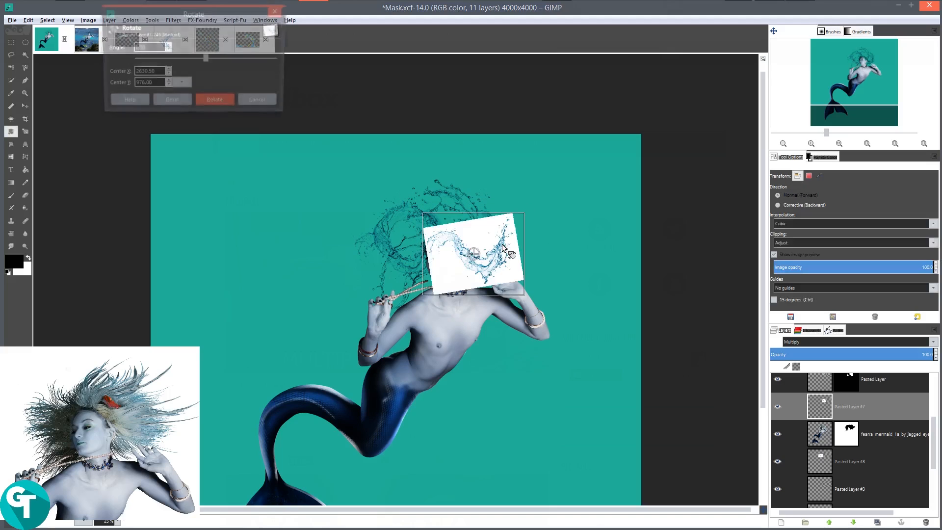
{"action": "left_click_drag", "start_coordinate": [524, 286], "coordinate": [519, 307]}
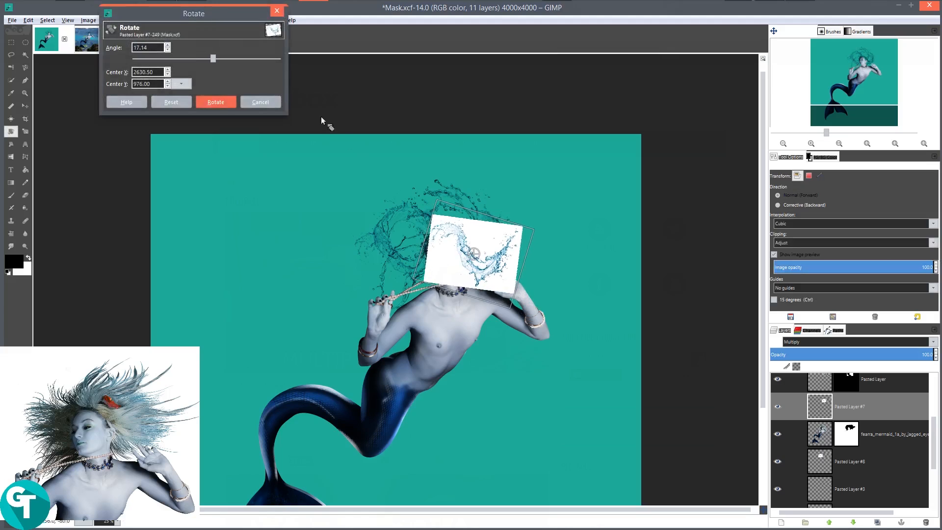
{"action": "left_click", "coordinate": [216, 102]}
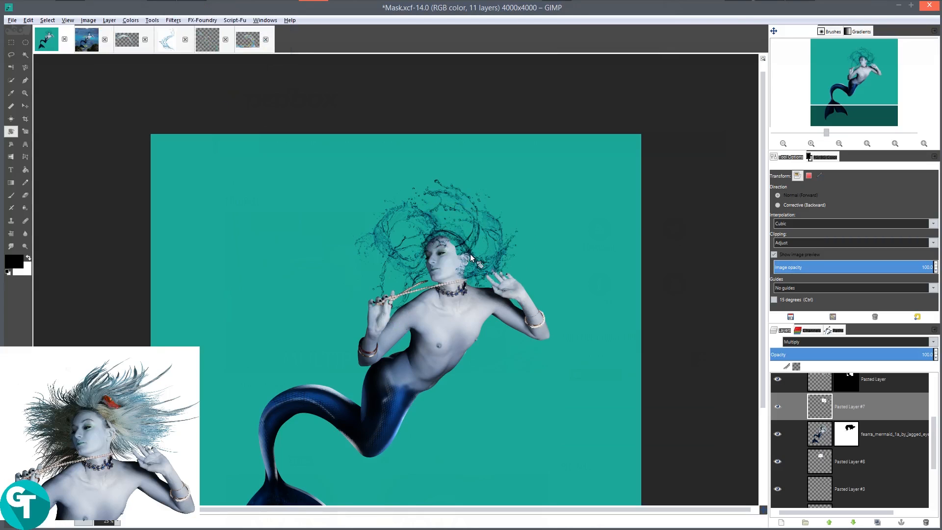
{"action": "key", "text": "m"}
{"action": "left_click_drag", "start_coordinate": [471, 258], "coordinate": [467, 269]}
- Examine the finished water hair around the head in the Mermaid.xcf image, and return to Mask.xcf
{"action": "left_click", "coordinate": [91, 45]}
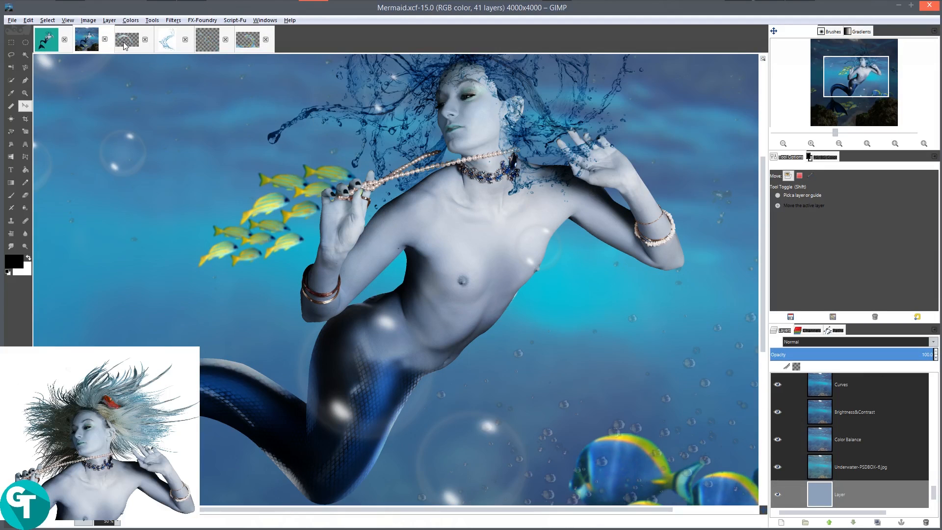
{"action": "scroll", "coordinate": [505, 194], "scroll_direction": "down", "scroll_amount": 3}
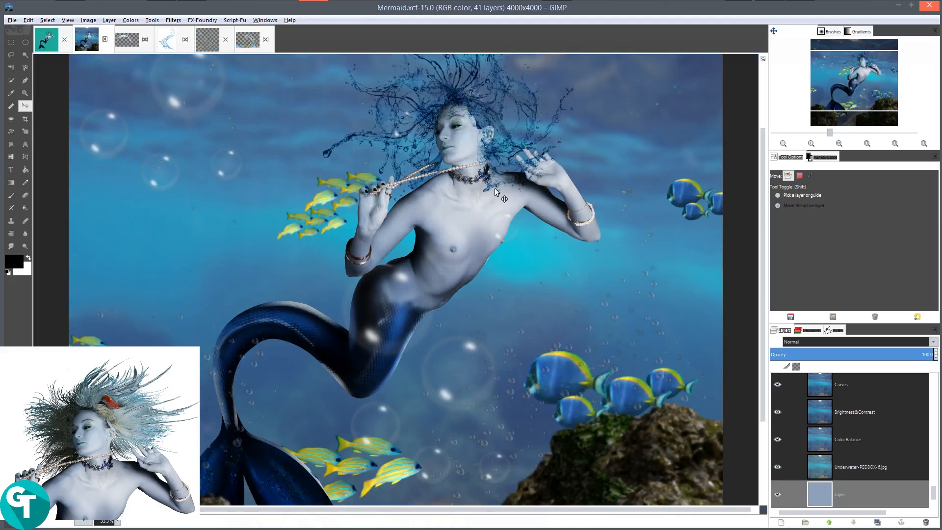
{"action": "scroll", "coordinate": [510, 174], "scroll_direction": "up", "scroll_amount": 1}
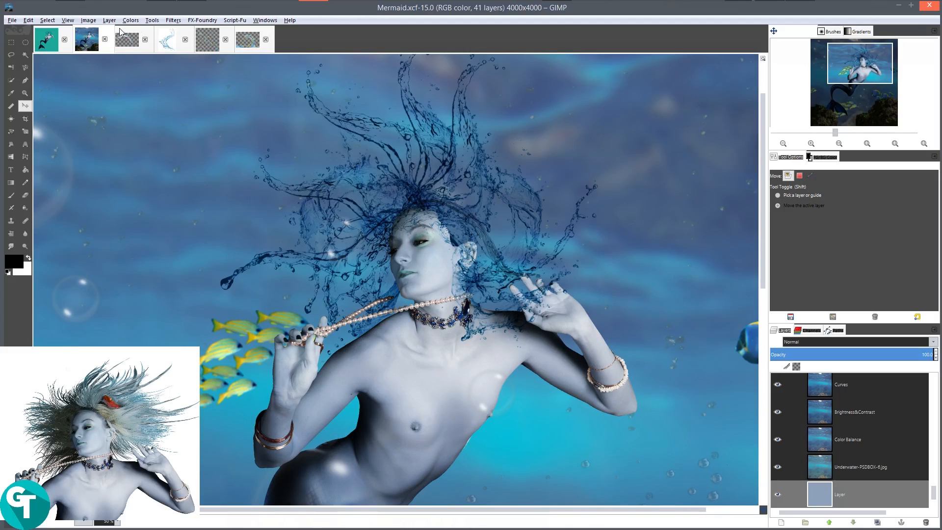
{"action": "left_click", "coordinate": [41, 46]}
- Toggle the splash layers' visibility one at a time to identify which water shape each layer holds
{"action": "scroll", "coordinate": [480, 208], "scroll_direction": "down", "scroll_amount": 2}
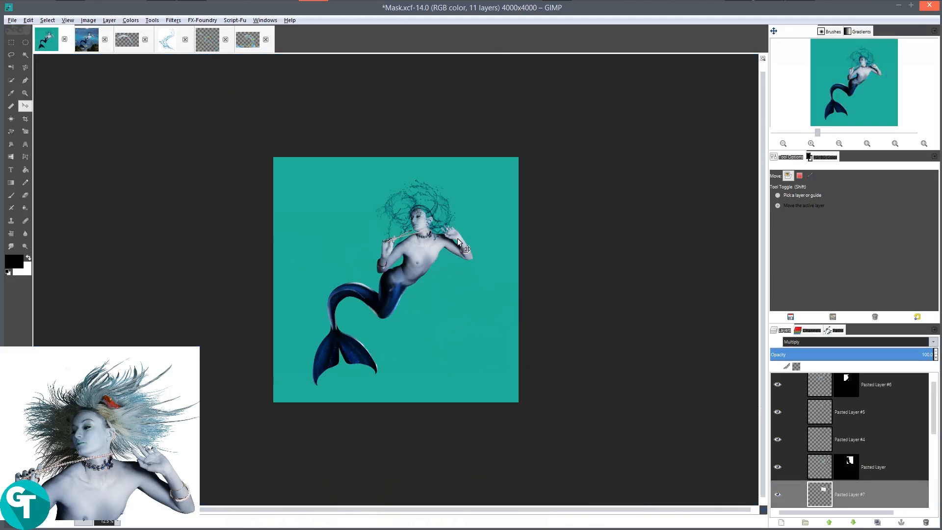
{"action": "scroll", "coordinate": [461, 196], "scroll_direction": "up", "scroll_amount": 3}
{"action": "left_click_drag", "start_coordinate": [448, 250], "coordinate": [438, 269]}
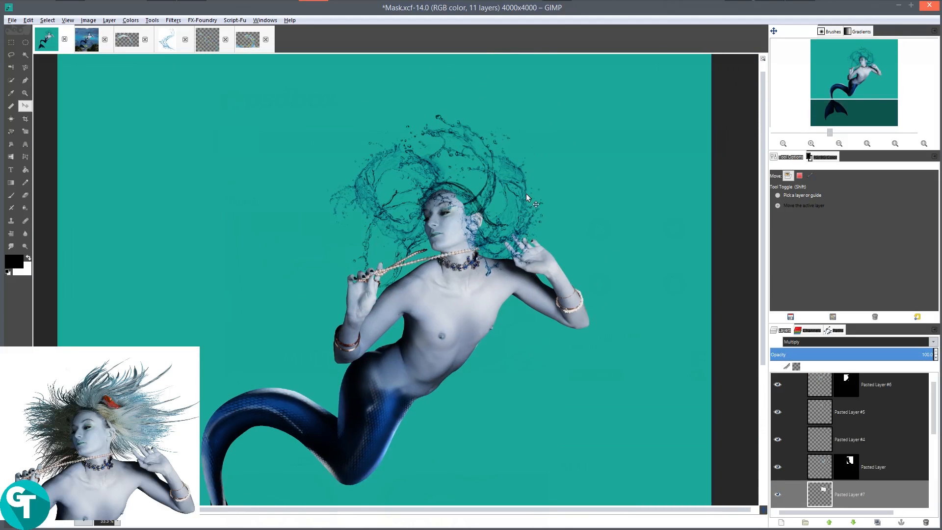
{"action": "scroll", "coordinate": [526, 193], "scroll_direction": "up", "scroll_amount": 2}
{"action": "scroll", "coordinate": [469, 184], "scroll_direction": "down", "scroll_amount": 1}
{"action": "left_click_drag", "start_coordinate": [402, 203], "coordinate": [485, 218]}
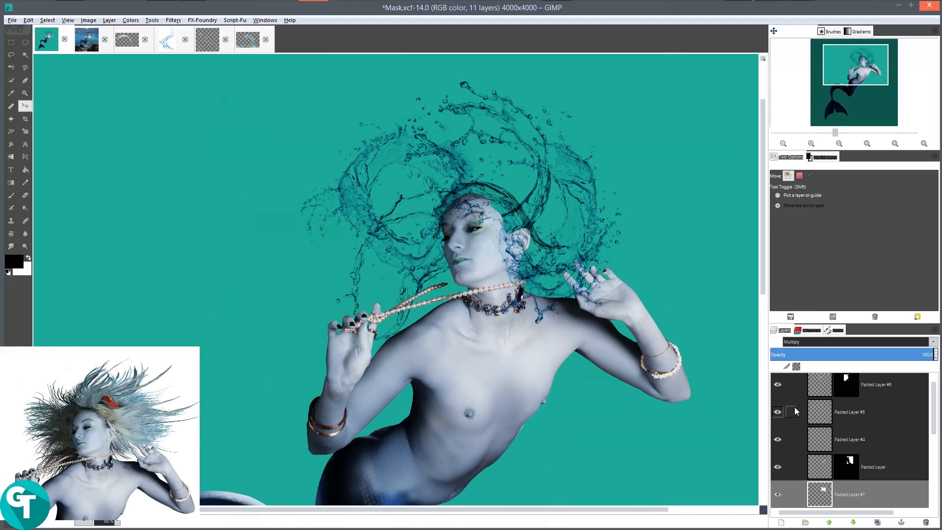
{"action": "left_click", "coordinate": [777, 411]}
{"action": "left_click", "coordinate": [776, 411]}
{"action": "left_click", "coordinate": [775, 443]}
{"action": "left_click", "coordinate": [774, 443]}
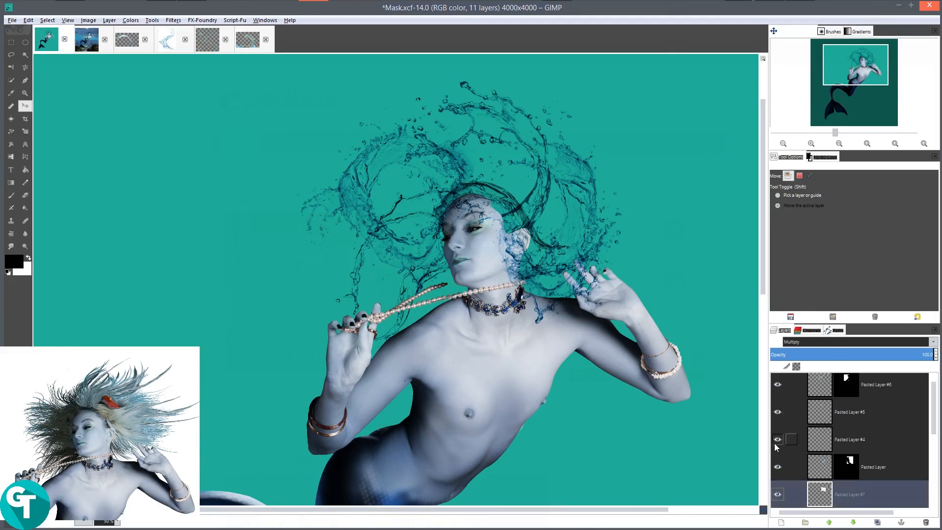
{"action": "left_click", "coordinate": [775, 464]}
{"action": "left_click", "coordinate": [775, 465]}
{"action": "left_click", "coordinate": [777, 384]}
{"action": "left_click", "coordinate": [777, 384]}
{"action": "scroll", "coordinate": [809, 462], "scroll_direction": "down", "scroll_amount": 2}
{"action": "left_click", "coordinate": [778, 486]}
{"action": "left_click", "coordinate": [779, 487]}
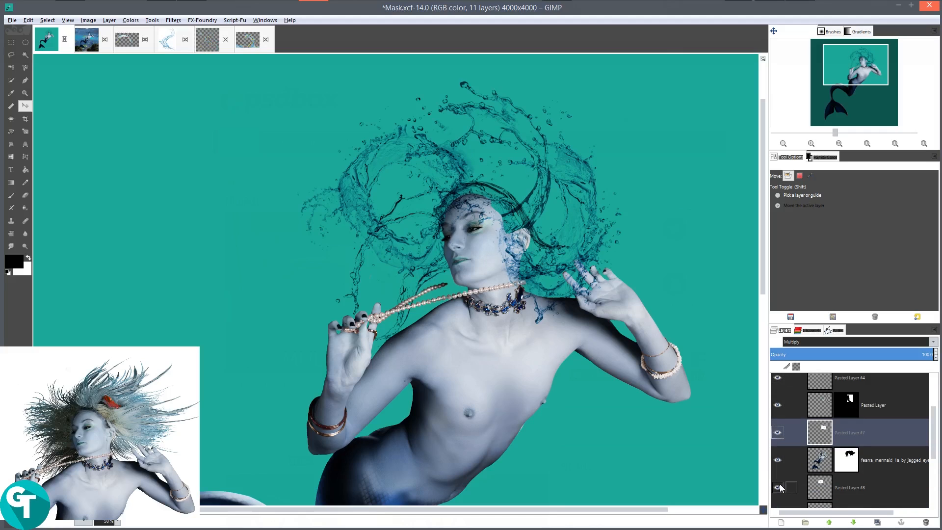
{"action": "scroll", "coordinate": [855, 410], "scroll_direction": "down", "scroll_amount": 2}
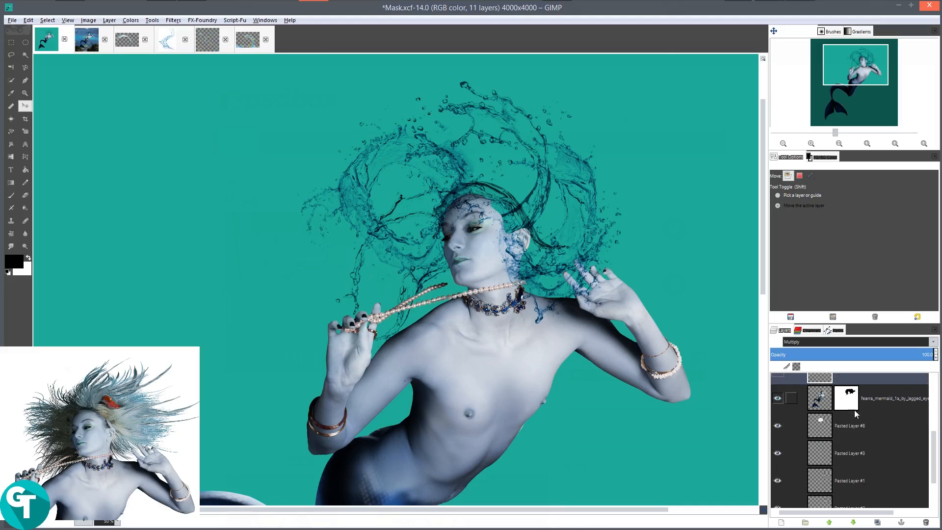
{"action": "left_click", "coordinate": [779, 428]}
{"action": "left_click", "coordinate": [778, 428]}
{"action": "left_click", "coordinate": [778, 453]}
{"action": "left_click", "coordinate": [778, 453]}
{"action": "left_click", "coordinate": [778, 480]}
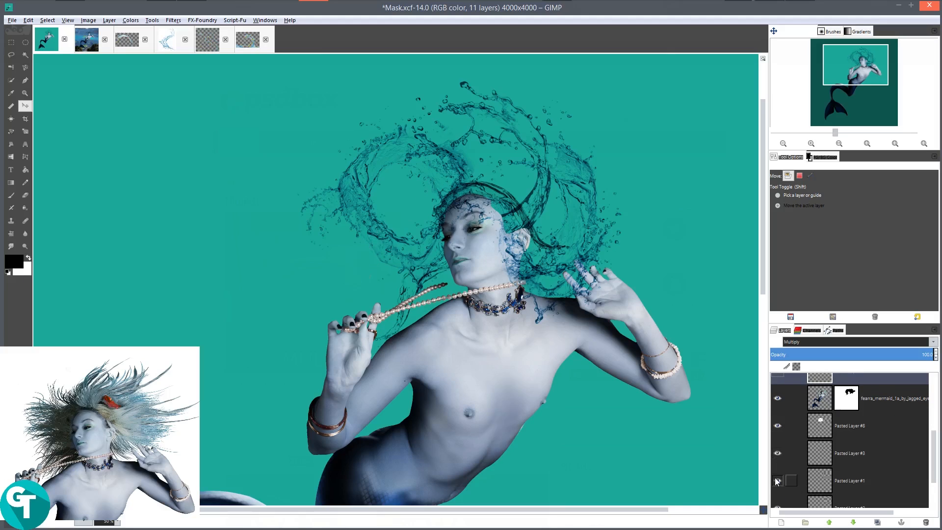
{"action": "left_click", "coordinate": [778, 480]}
- Duplicate Pasted Layer #1 and place the copy directly beneath the mermaid layer
{"action": "left_click", "coordinate": [816, 486]}
{"action": "left_click", "coordinate": [877, 523]}
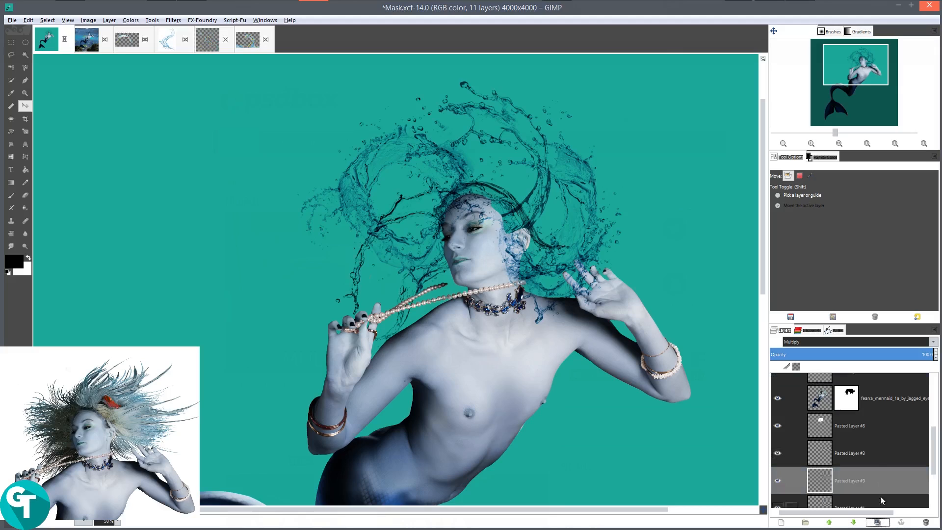
{"action": "left_click_drag", "start_coordinate": [863, 486], "coordinate": [839, 429]}
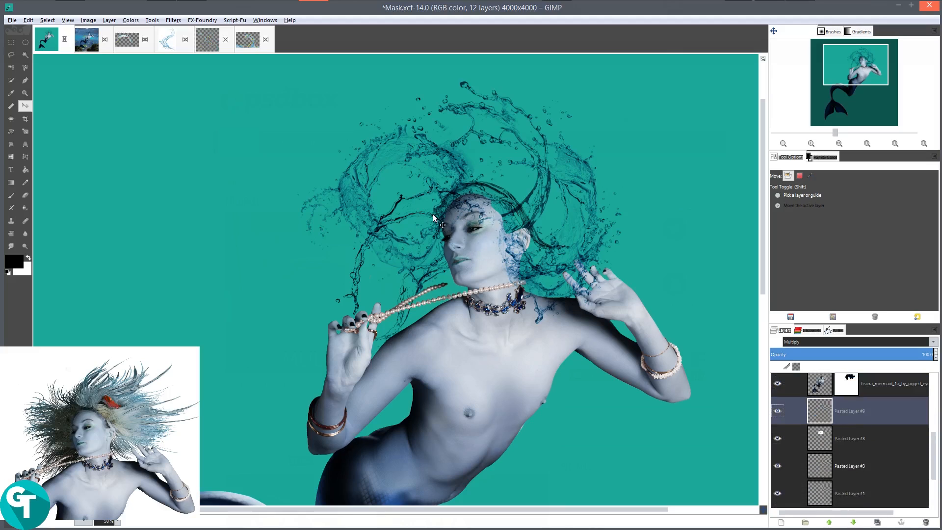
- Rotate the copied splash clockwise and move it up so its strand sweeps outward above the head
{"action": "key", "text": "shift+r"}
{"action": "left_click_drag", "start_coordinate": [434, 218], "coordinate": [470, 268]}
{"action": "left_click", "coordinate": [209, 102]}
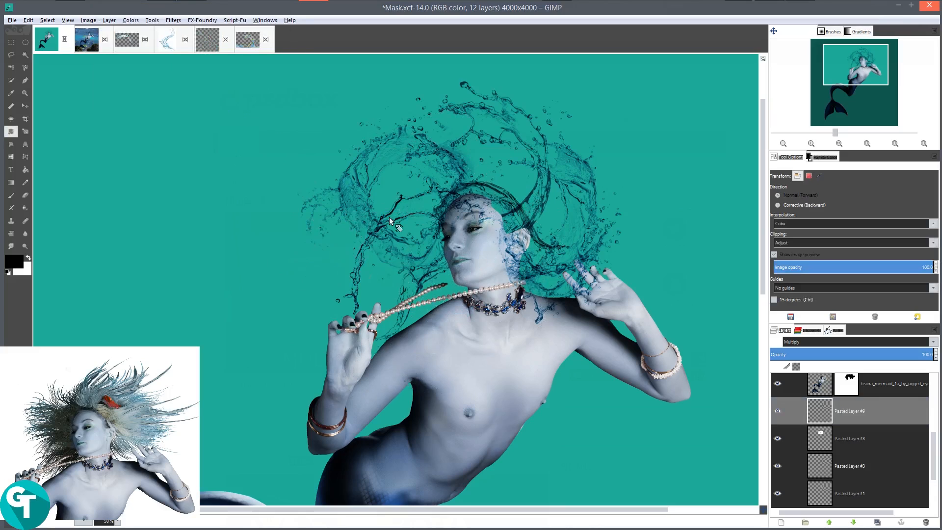
{"action": "key", "text": "m"}
{"action": "left_click_drag", "start_coordinate": [439, 248], "coordinate": [439, 162]}
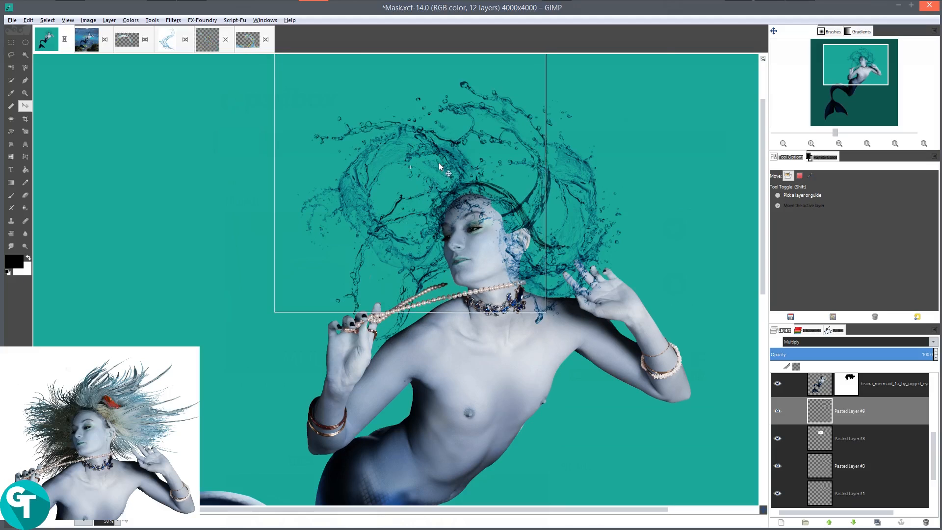
- Scale the copied splash up slightly with the Scale tool and reposition it so its strand rises from the crown
{"action": "key", "text": "shift+s"}
{"action": "left_click", "coordinate": [442, 162]}
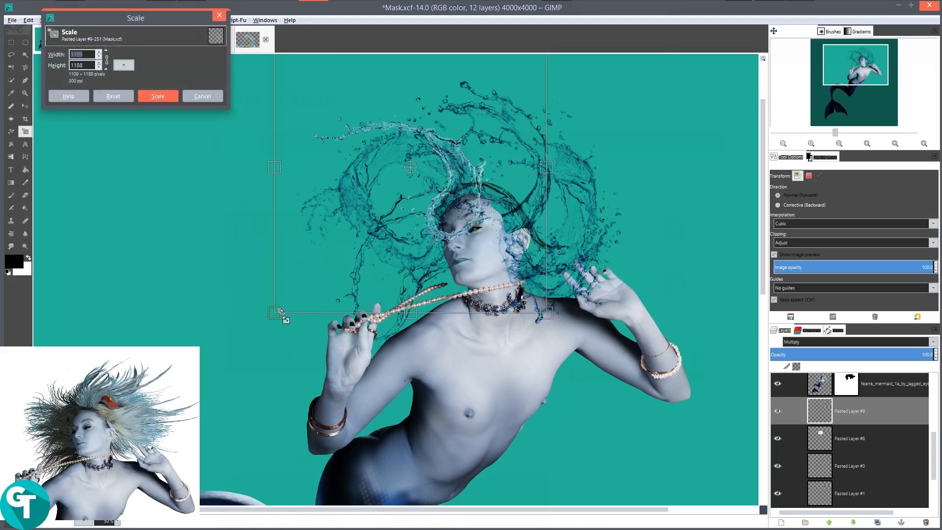
{"action": "left_click_drag", "start_coordinate": [273, 315], "coordinate": [253, 344]}
{"action": "left_click", "coordinate": [157, 96]}
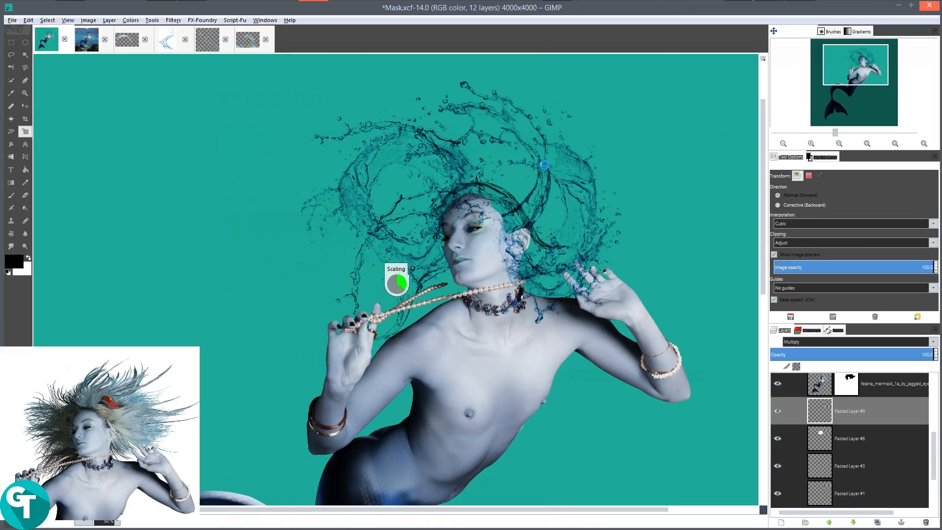
{"action": "key", "text": "m"}
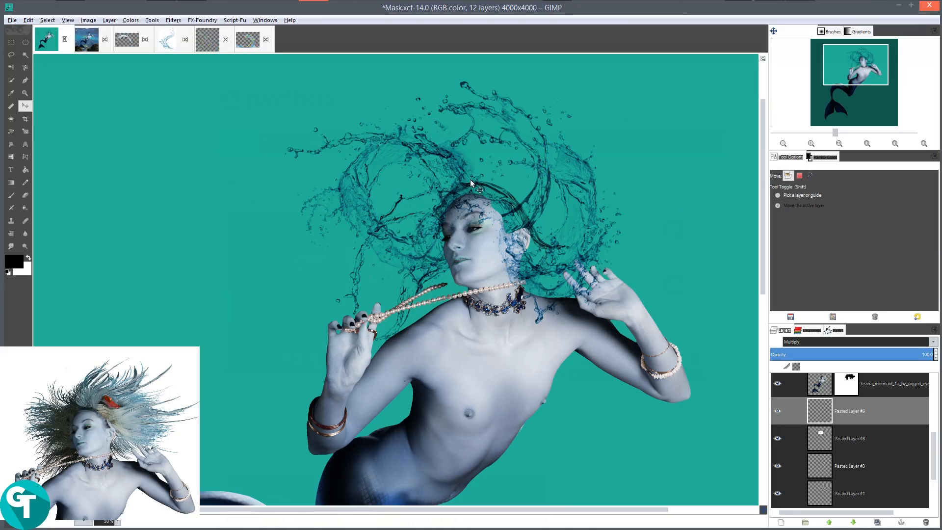
{"action": "left_click_drag", "start_coordinate": [442, 216], "coordinate": [478, 193]}
{"action": "left_click_drag", "start_coordinate": [520, 219], "coordinate": [512, 195]}
{"action": "left_click_drag", "start_coordinate": [425, 174], "coordinate": [425, 202]}
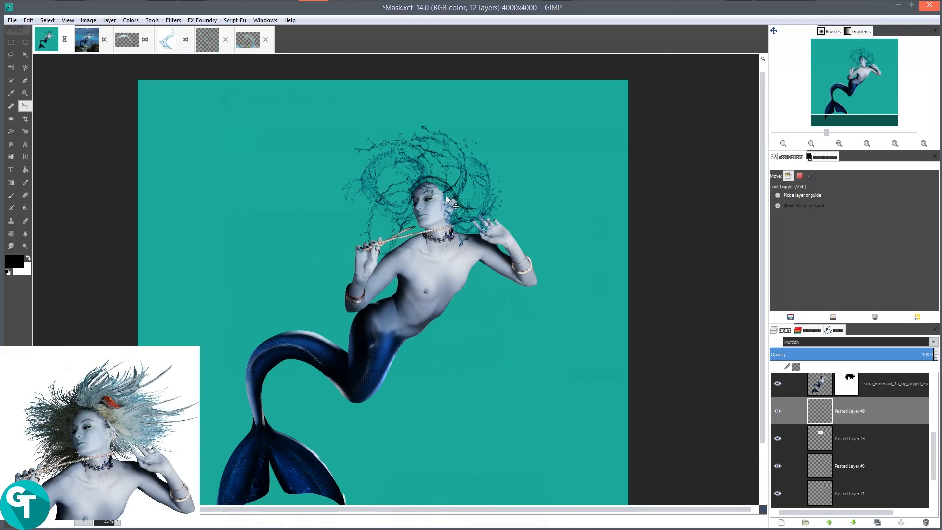
{"action": "scroll", "coordinate": [446, 198], "scroll_direction": "up", "scroll_amount": 2}
{"action": "key", "text": "shift"}
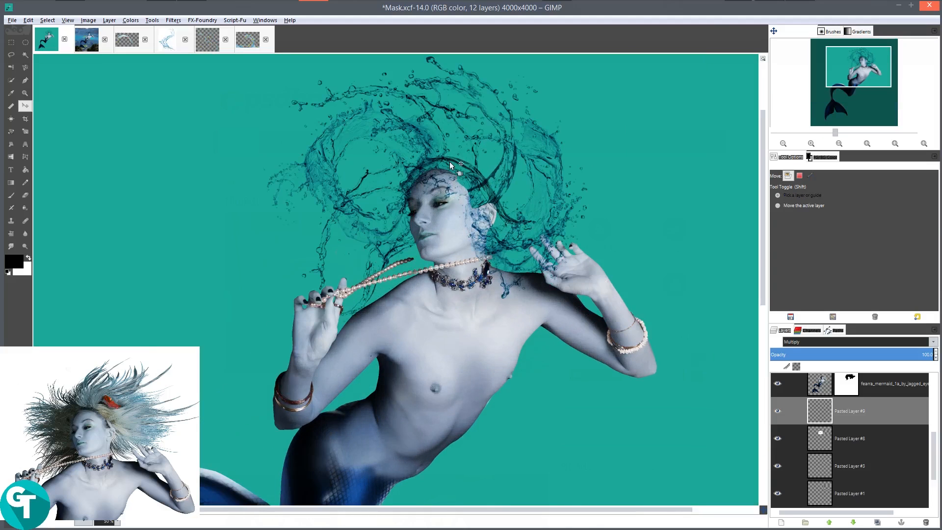
{"action": "key", "text": "shift+r"}
{"action": "left_click", "coordinate": [450, 164]}
{"action": "left_click", "coordinate": [260, 104]}
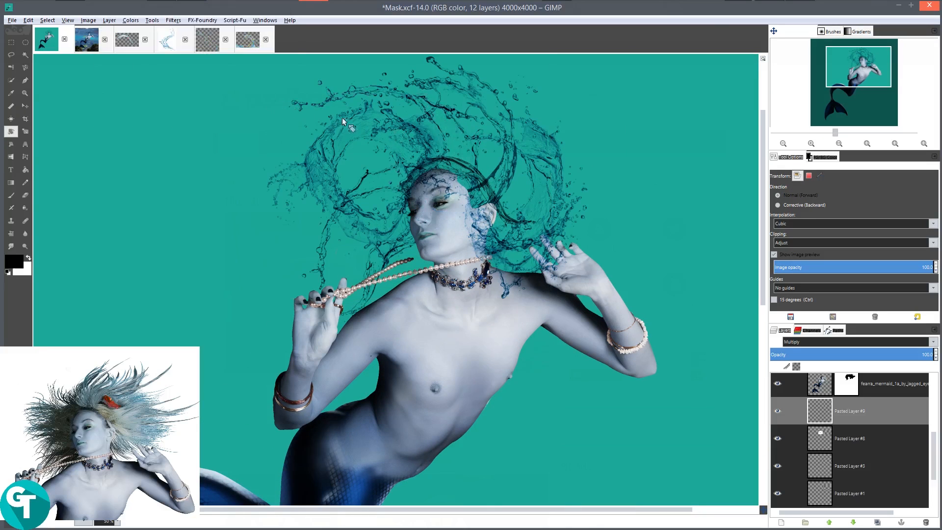
- Duplicate the enlarged splash layer, rotate the copy by 17.93°, and shift it up and to the right above the head
{"action": "key", "text": "ctrl+v"}
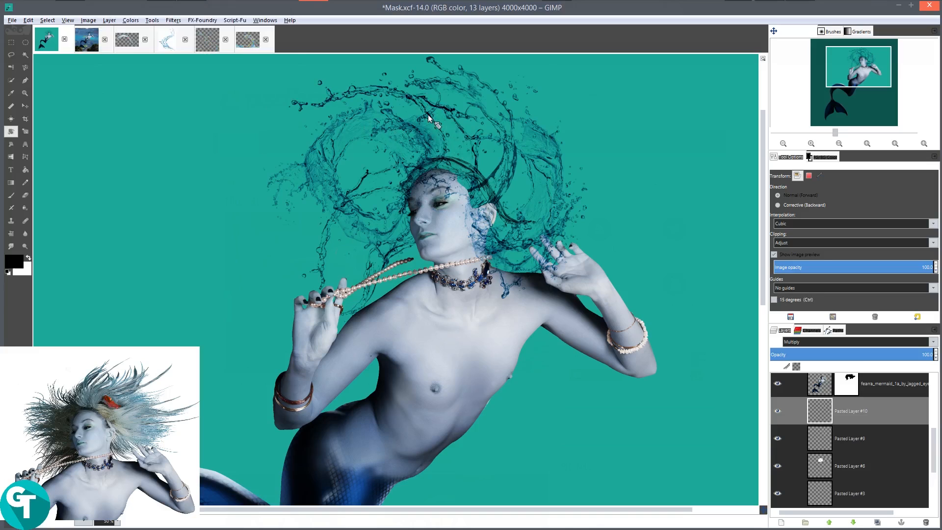
{"action": "left_click", "coordinate": [431, 114]}
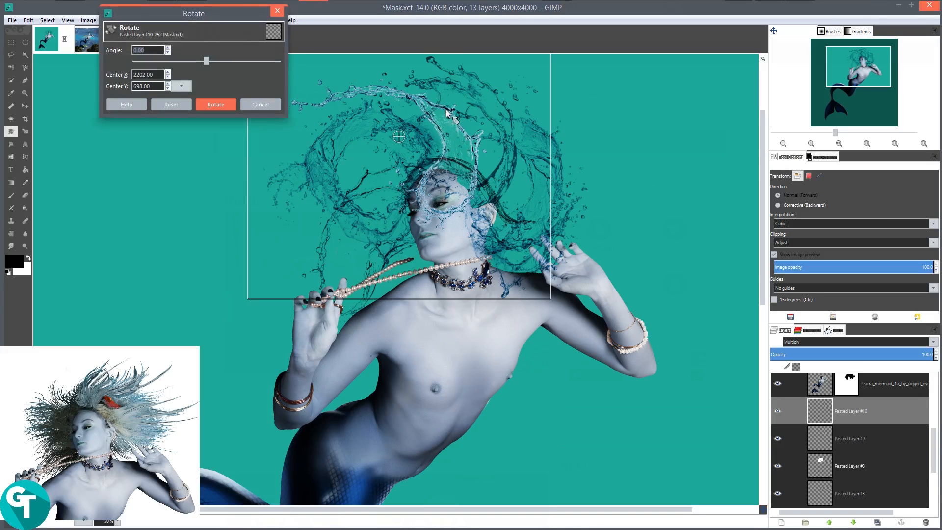
{"action": "left_click_drag", "start_coordinate": [466, 96], "coordinate": [501, 115]}
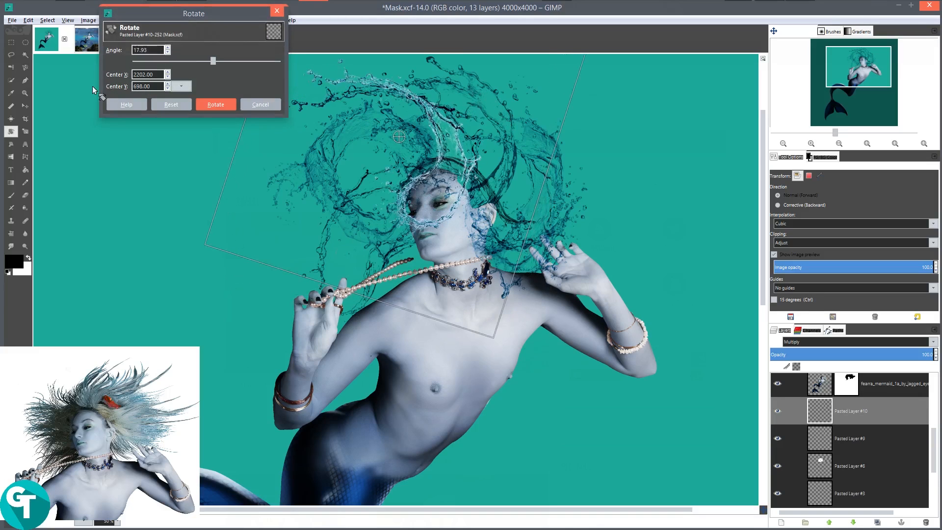
{"action": "left_click", "coordinate": [216, 104]}
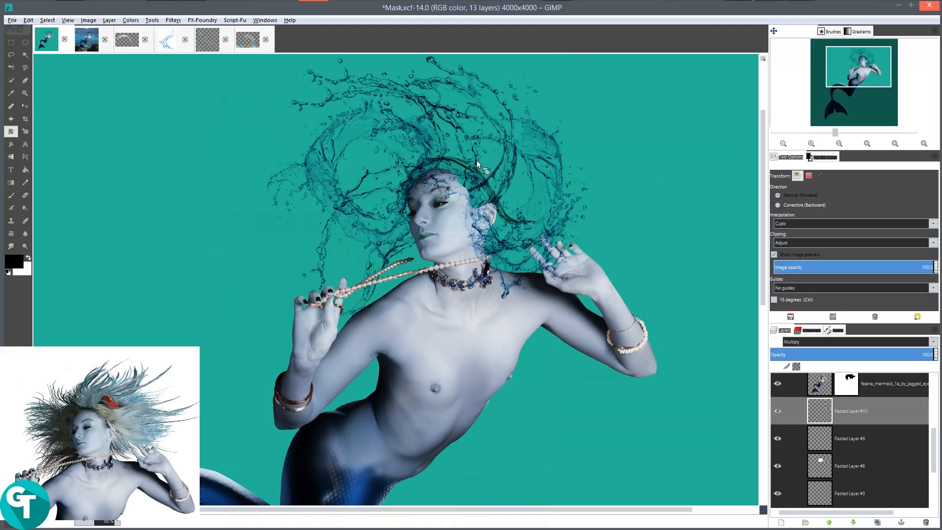
{"action": "key", "text": "m"}
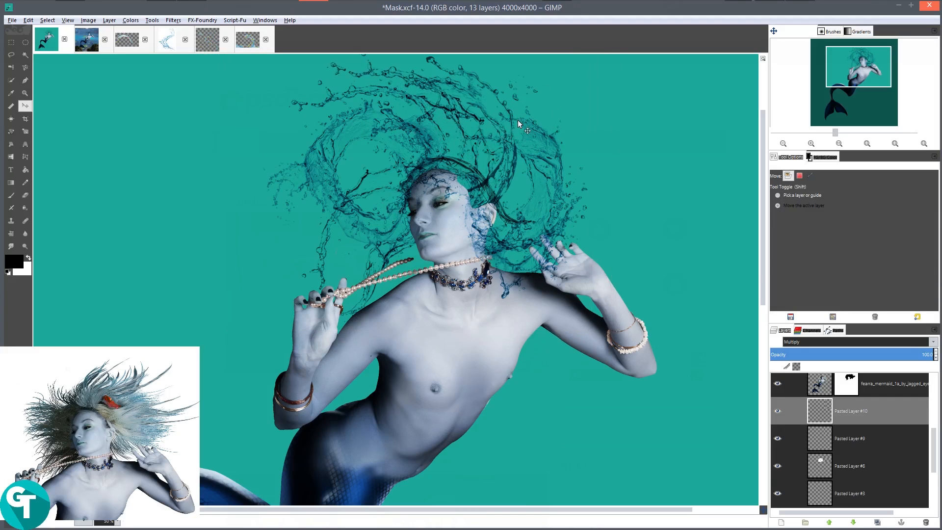
- Rotate the new splash copy on Pasted Layer #10 by a further 49.16°
{"action": "key", "text": "shift+r"}
{"action": "left_click_drag", "start_coordinate": [518, 119], "coordinate": [448, 287]}
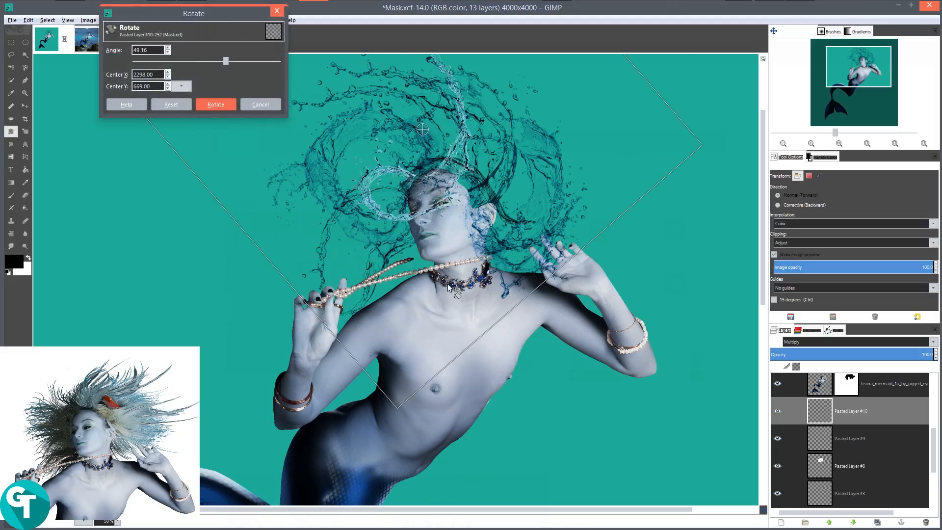
{"action": "left_click", "coordinate": [216, 105]}
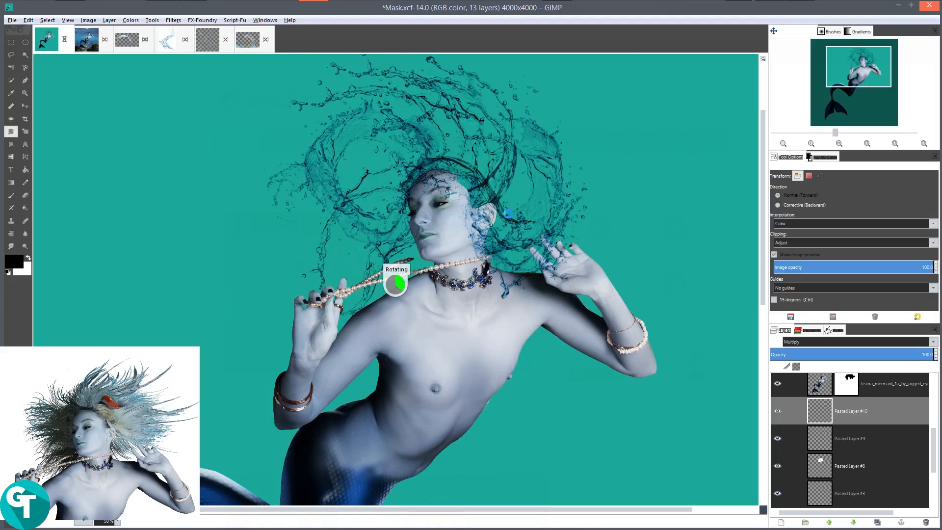
{"action": "key", "text": "m"}
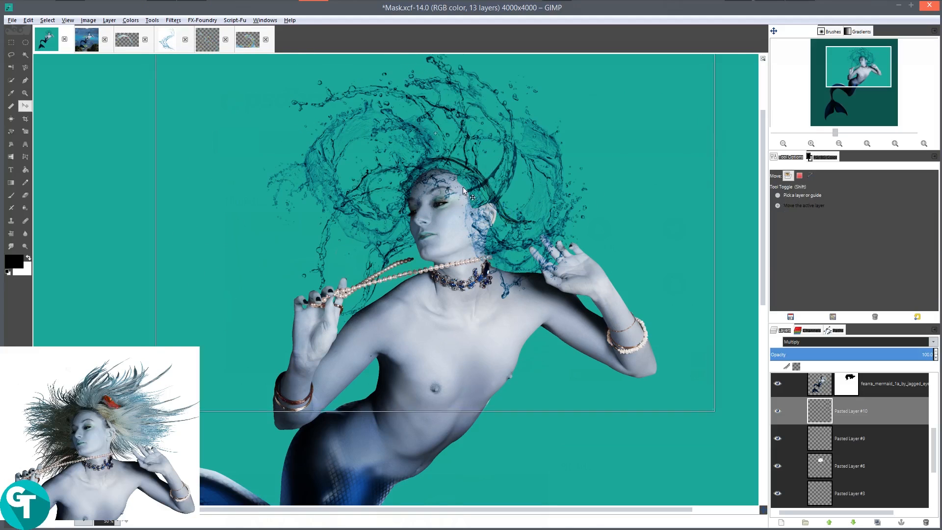
- Move the Pasted Layer #10 splash slightly rightward so its strand rises over the back of the head
{"action": "left_click_drag", "start_coordinate": [477, 191], "coordinate": [511, 201]}
{"action": "scroll", "coordinate": [501, 216], "scroll_direction": "down", "scroll_amount": 3}
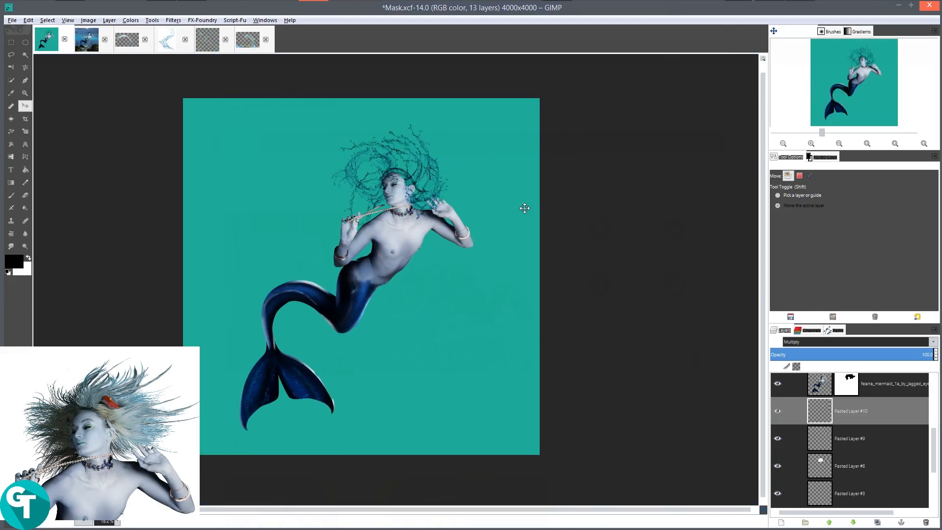
{"action": "scroll", "coordinate": [463, 178], "scroll_direction": "up", "scroll_amount": 2}
{"action": "scroll", "coordinate": [491, 156], "scroll_direction": "down", "scroll_amount": 1}
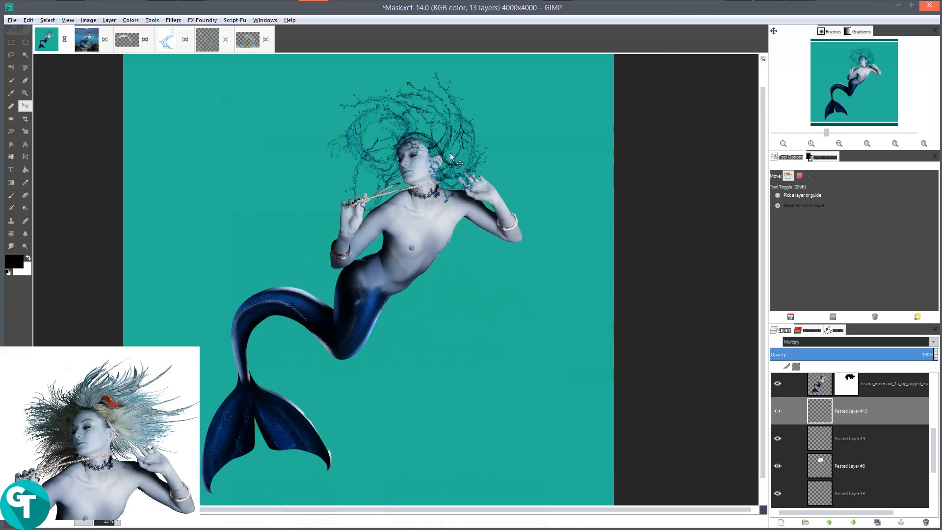
{"action": "left_click_drag", "start_coordinate": [493, 160], "coordinate": [498, 211]}
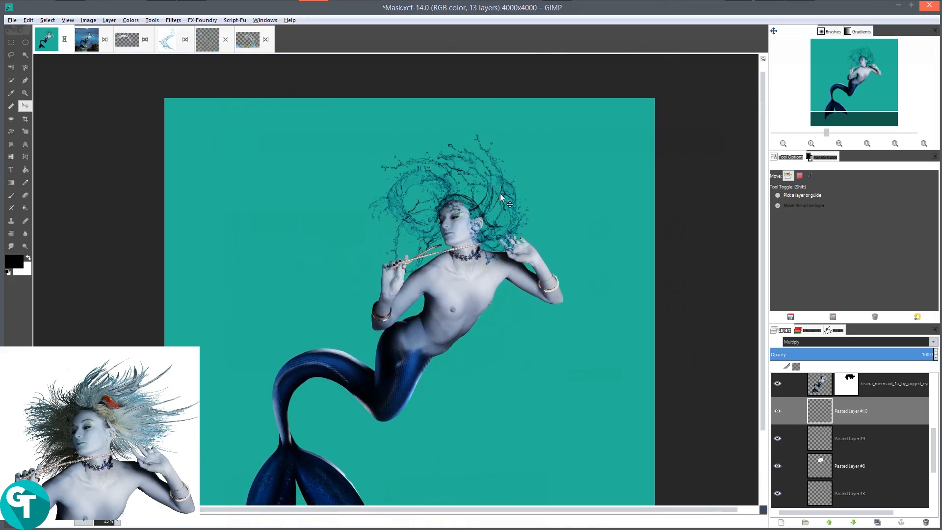
{"action": "scroll", "coordinate": [491, 191], "scroll_direction": "up", "scroll_amount": 2}
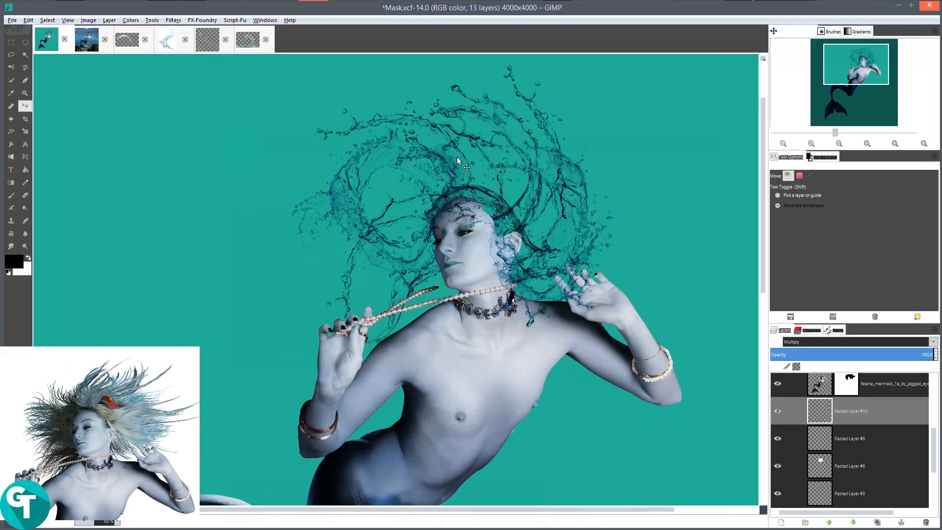
{"action": "scroll", "coordinate": [515, 155], "scroll_direction": "down", "scroll_amount": 2}
{"action": "left_click_drag", "start_coordinate": [464, 237], "coordinate": [434, 253]}
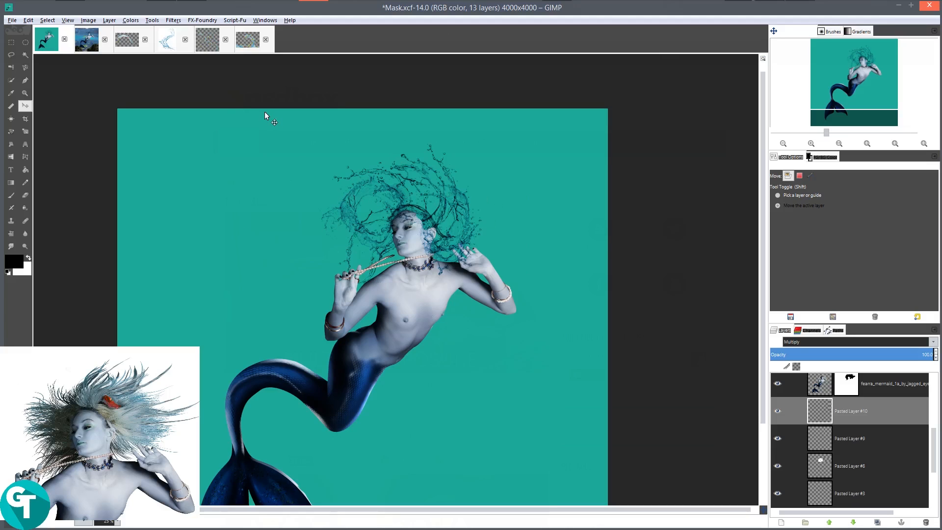
- Lasso the small upper-right splash with its droplets in agua_png_by_eross_666-d56zrsg and paste it into Mask.xcf as a new layer
{"action": "left_click", "coordinate": [166, 44]}
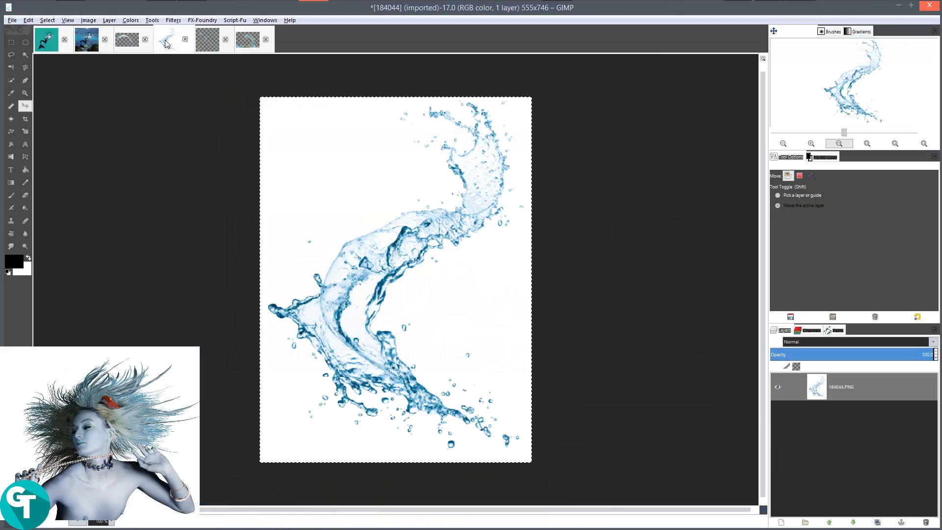
{"action": "left_click", "coordinate": [210, 45]}
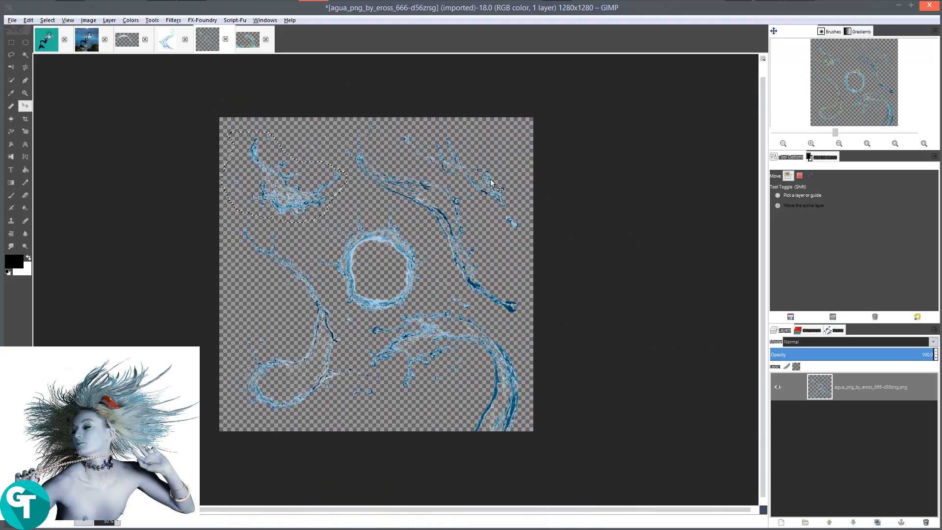
{"action": "left_click", "coordinate": [11, 56]}
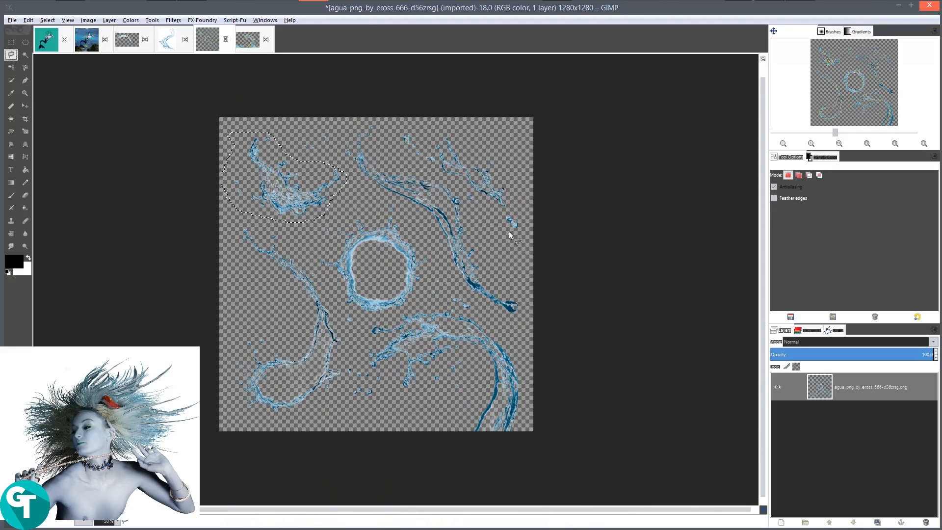
{"action": "scroll", "coordinate": [509, 231], "scroll_direction": "up", "scroll_amount": 3}
{"action": "mouse_move", "coordinate": [585, 81]}
{"action": "left_mouse_down"}
{"action": "mouse_move", "coordinate": [449, 233]}
{"action": "mouse_move", "coordinate": [473, 358]}
{"action": "left_mouse_up"}
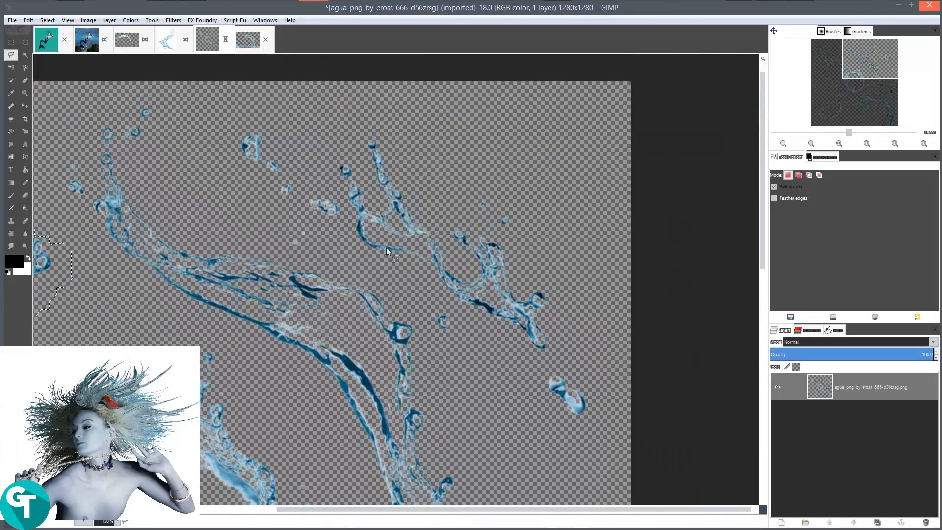
{"action": "mouse_move", "coordinate": [350, 237]}
{"action": "left_mouse_down"}
{"action": "mouse_move", "coordinate": [436, 237]}
{"action": "mouse_move", "coordinate": [663, 422]}
{"action": "left_mouse_up"}
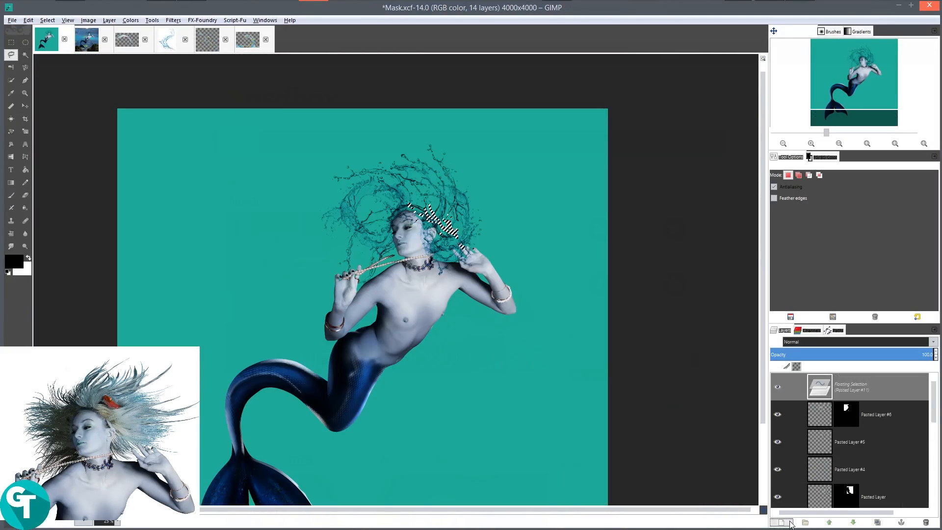
- Set the pasted droplet splash to Multiply, rotate it, and move it over the mermaid's head and neck
{"action": "key", "text": "m"}
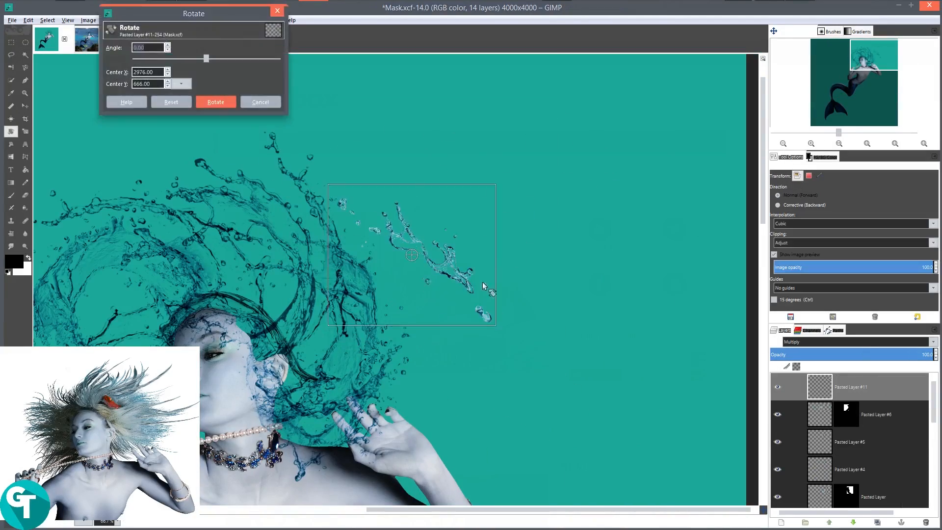
{"action": "key", "text": "Return"}
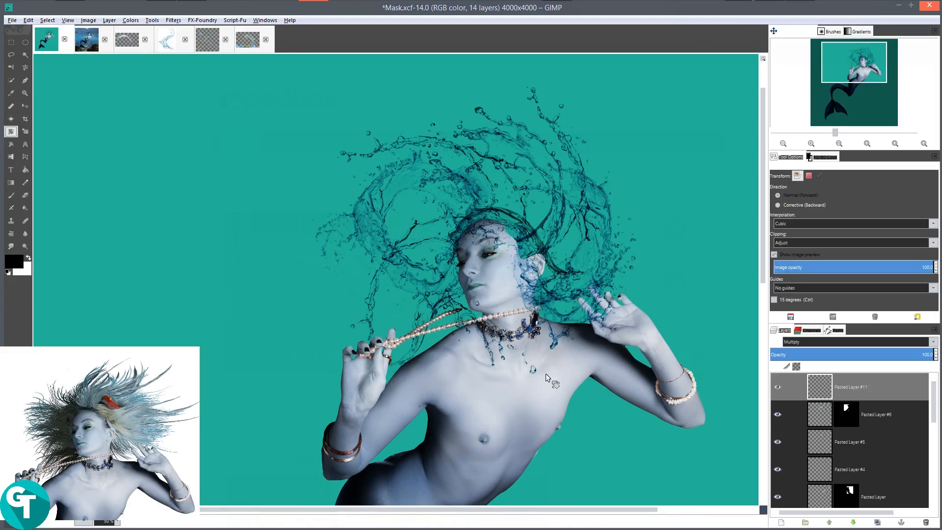
{"action": "key", "text": "m"}
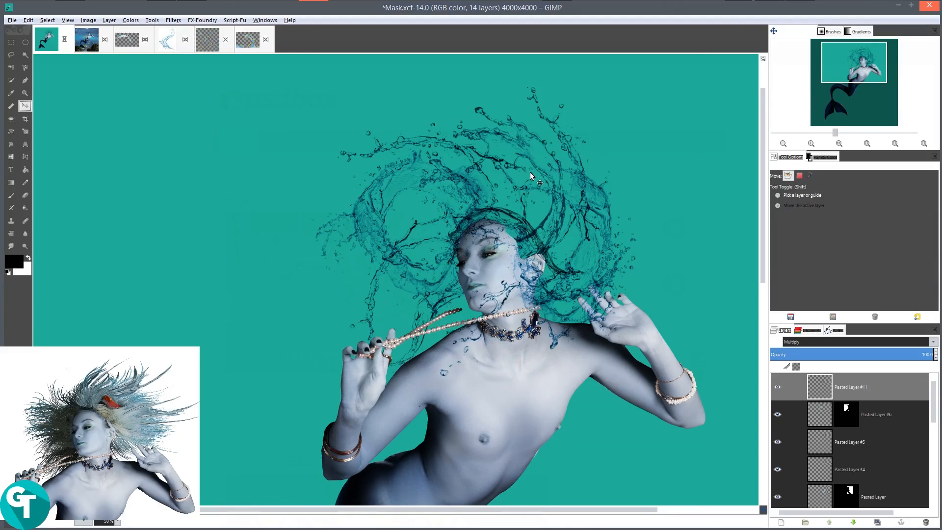
- Rotate the masked splash strand on Pasted Layer #13 and activate its layer mask
{"action": "key", "text": "minus"}
{"action": "key", "text": "minus"}
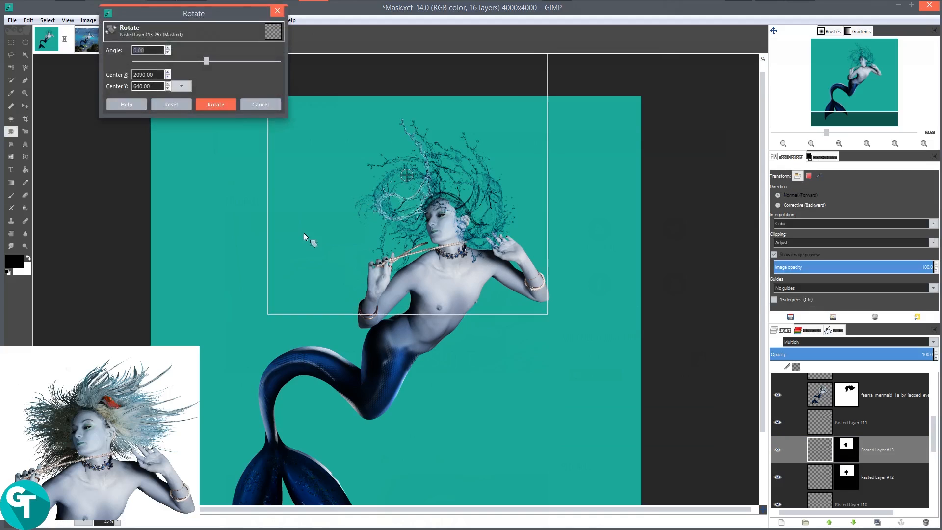
{"action": "key", "text": "p"}
{"action": "left_click", "coordinate": [846, 450]}
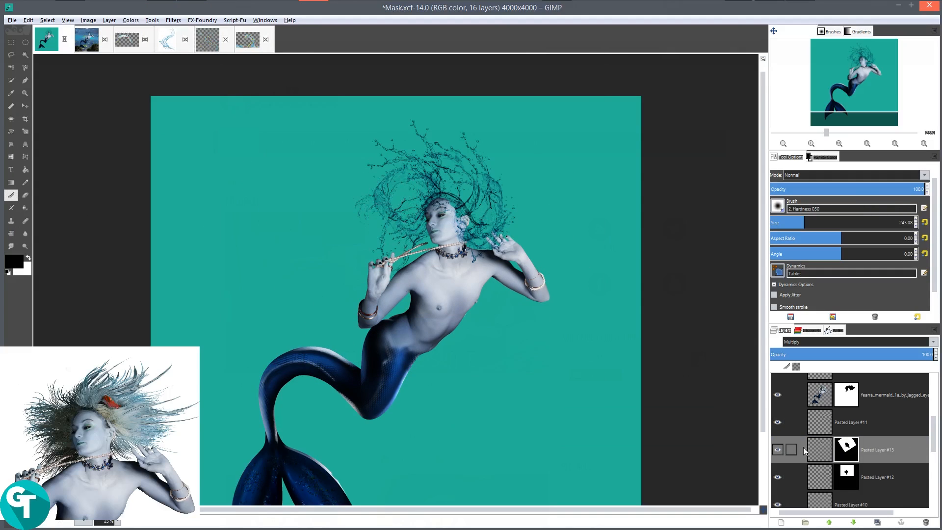
{"action": "key", "text": "m"}
- Duplicate Pasted Layer #13, rotate the copied strand, and reposition it on the far side of the hair
{"action": "left_click", "coordinate": [878, 523]}
{"action": "left_click_drag", "start_coordinate": [426, 198], "coordinate": [474, 192]}
{"action": "key", "text": "shift+r"}
{"action": "left_click_drag", "start_coordinate": [576, 287], "coordinate": [518, 328]}
{"action": "left_click", "coordinate": [225, 102]}
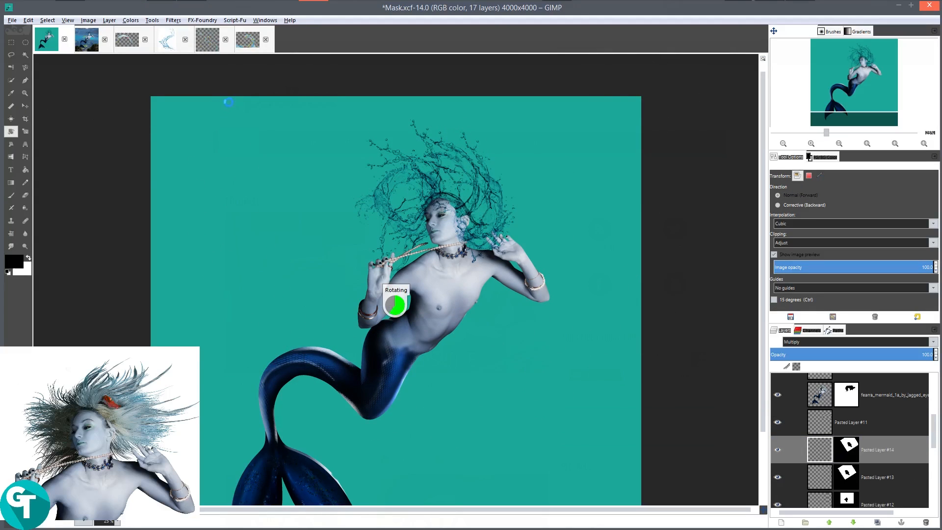
{"action": "key", "text": "m"}
{"action": "left_click_drag", "start_coordinate": [487, 216], "coordinate": [494, 238]}
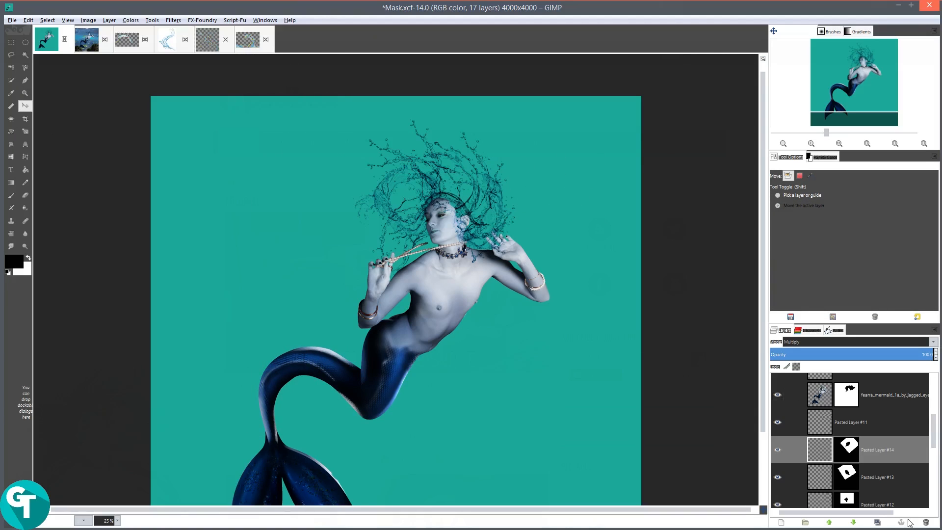
- Duplicate Pasted Layer #14, rotate the copy, and position its strand to sweep outward in front of the face
{"action": "left_click", "coordinate": [878, 522]}
{"action": "key", "text": "shift+r"}
{"action": "left_click_drag", "start_coordinate": [493, 279], "coordinate": [524, 245]}
{"action": "left_click", "coordinate": [217, 103]}
{"action": "key", "text": "m"}
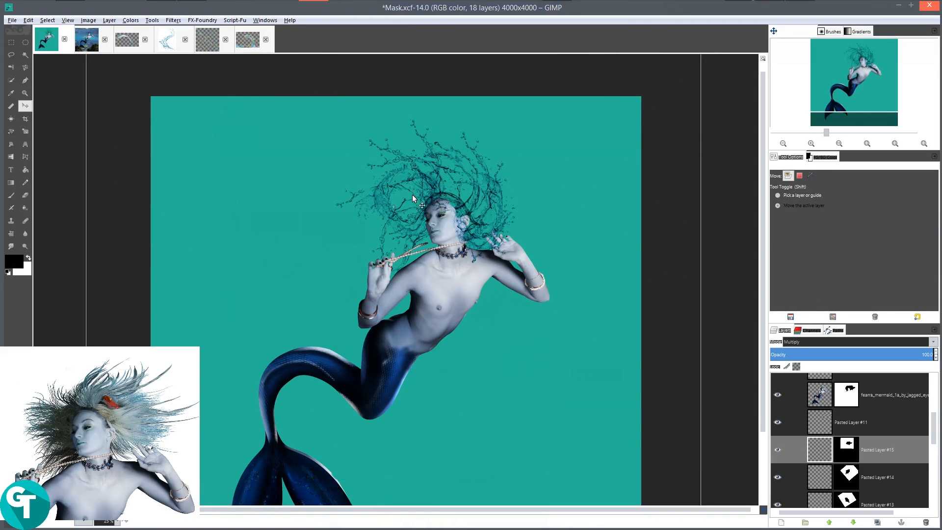
{"action": "scroll", "coordinate": [412, 194], "scroll_direction": "up", "scroll_amount": 2}
{"action": "scroll", "coordinate": [413, 194], "scroll_direction": "down", "scroll_amount": 2}
{"action": "scroll", "coordinate": [437, 196], "scroll_direction": "up", "scroll_amount": 2}
{"action": "left_click_drag", "start_coordinate": [434, 222], "coordinate": [474, 214]}
{"action": "scroll", "coordinate": [604, 125], "scroll_direction": "down", "scroll_amount": 2}
- Duplicate Pasted Layer #15 and rotate the copy so its strand rises above the crown
{"action": "left_click", "coordinate": [878, 523]}
{"action": "key", "text": "shift+r"}
{"action": "key", "text": "Return"}
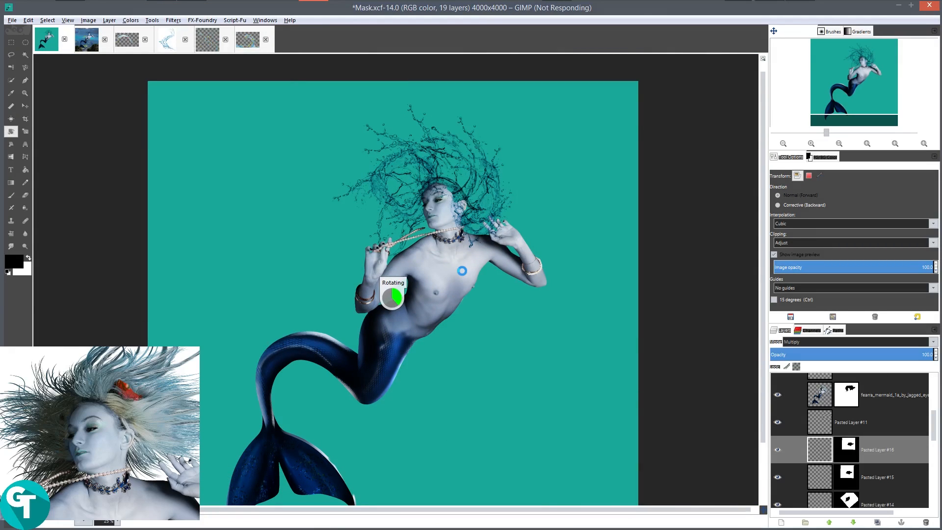
{"action": "key", "text": "m"}
- Apply the layer masks of Pasted Layers #16, #15, #14, #13 and #12
{"action": "right_click", "coordinate": [849, 450]}
{"action": "left_click", "coordinate": [796, 310]}
{"action": "right_click", "coordinate": [854, 482]}
{"action": "left_click", "coordinate": [805, 343]}
{"action": "scroll", "coordinate": [852, 461], "scroll_direction": "down", "scroll_amount": 1}
{"action": "right_click", "coordinate": [848, 454]}
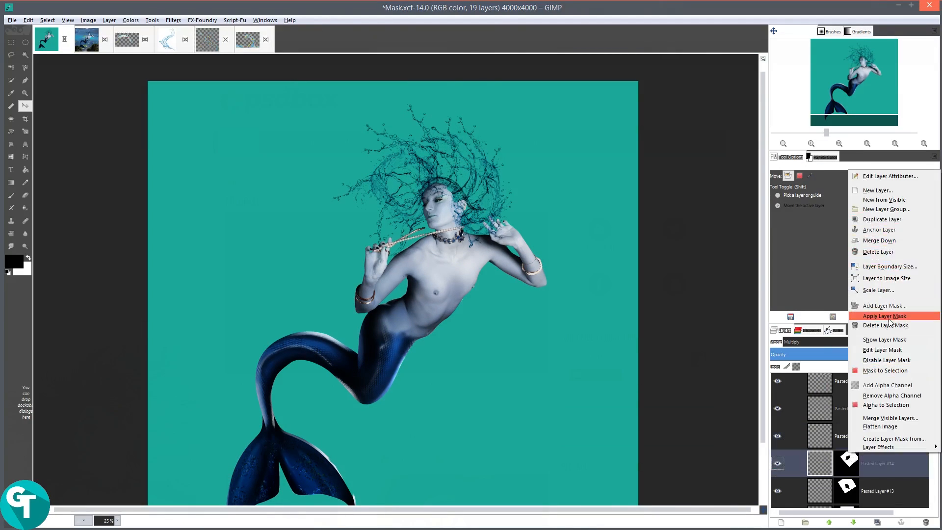
{"action": "left_click", "coordinate": [889, 319]}
{"action": "scroll", "coordinate": [853, 461], "scroll_direction": "down", "scroll_amount": 1}
{"action": "right_click", "coordinate": [853, 454]}
{"action": "left_click", "coordinate": [805, 317]}
{"action": "right_click", "coordinate": [859, 485]}
{"action": "left_click", "coordinate": [803, 348]}
{"action": "left_click_drag", "start_coordinate": [523, 236], "coordinate": [526, 222]}
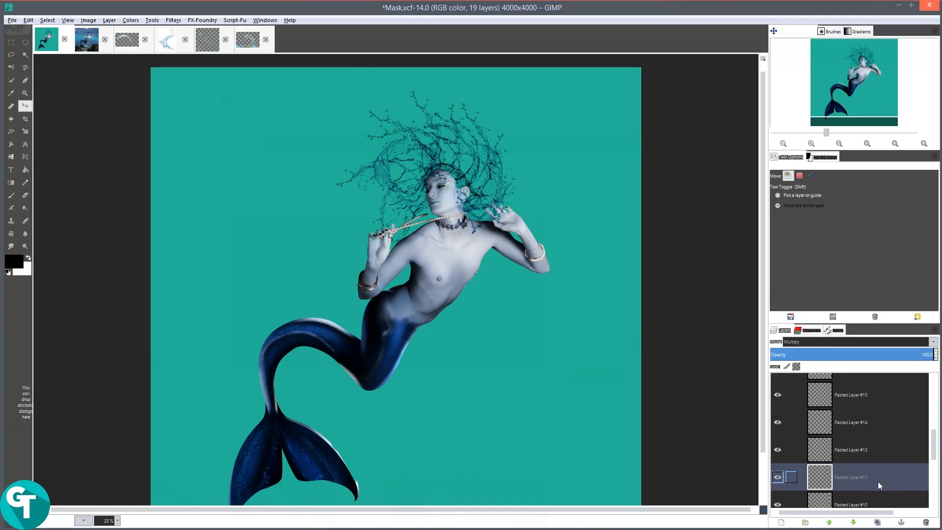
- Toggle Pasted Layer #11 to check its content, and isolate Pasted Layer #16 by hiding all other layers
{"action": "scroll", "coordinate": [876, 482], "scroll_direction": "up", "scroll_amount": 1}
{"action": "scroll", "coordinate": [877, 484], "scroll_direction": "up", "scroll_amount": 1}
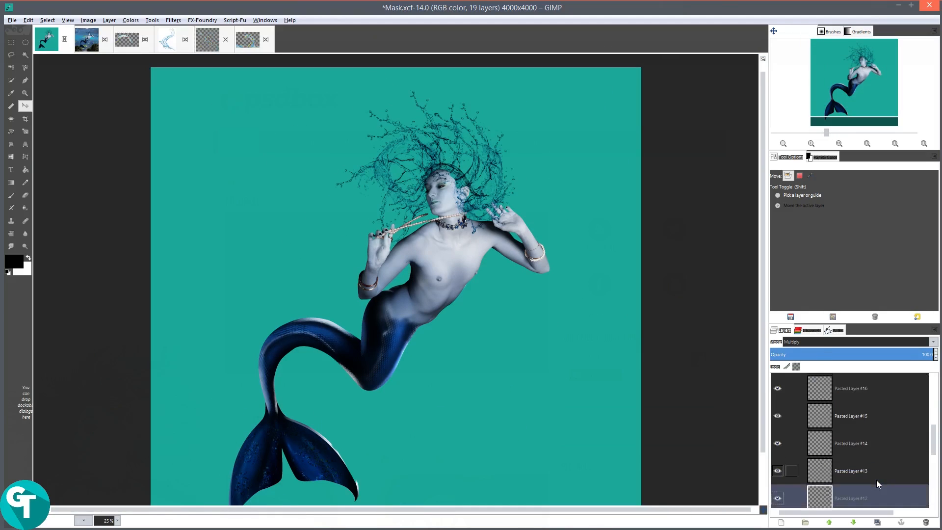
{"action": "left_click", "coordinate": [778, 403]}
{"action": "left_click", "coordinate": [778, 403]}
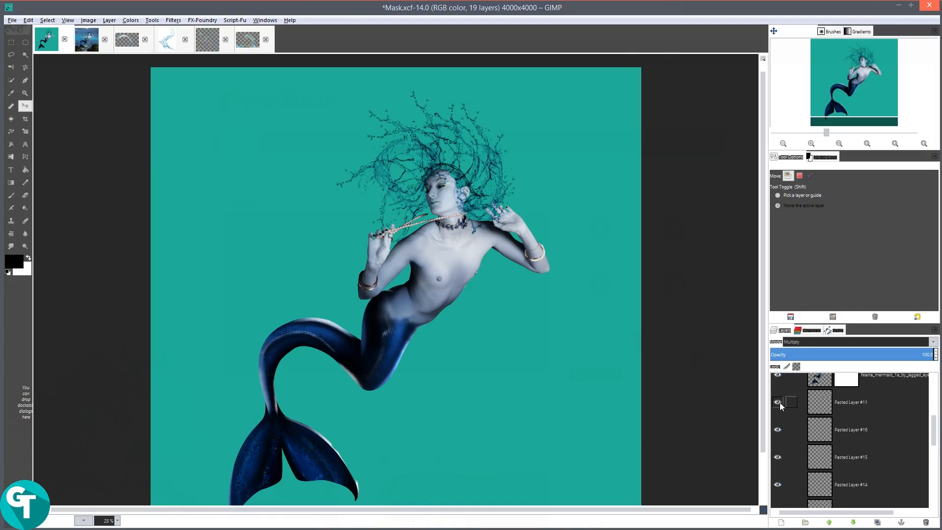
{"action": "left_click", "coordinate": [779, 430]}
{"action": "left_click", "coordinate": [777, 430], "text": "shift"}
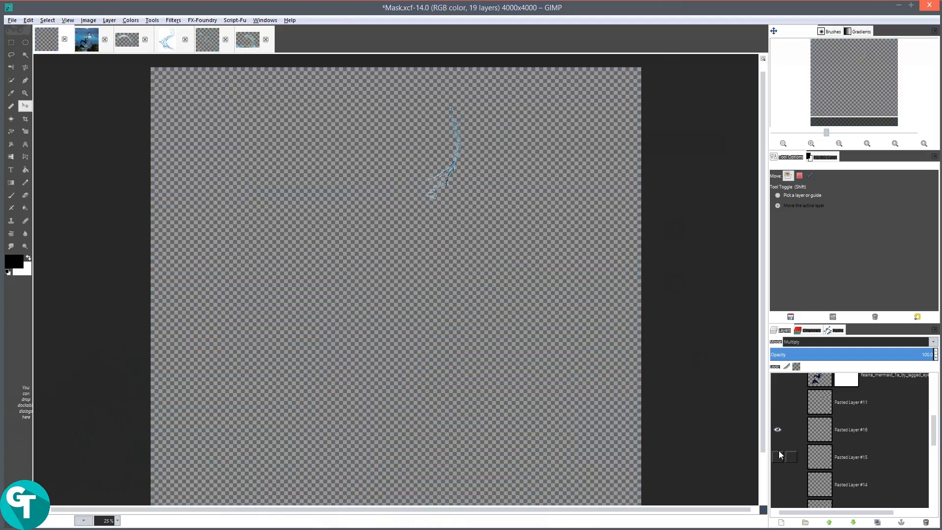
- Turn on the visibility of Pasted Layers #15, #14, #13, #12, #10 and #9
{"action": "left_click", "coordinate": [779, 457], "text": "shift"}
{"action": "scroll", "coordinate": [790, 452], "scroll_direction": "down", "scroll_amount": 2}
{"action": "left_click", "coordinate": [780, 421]}
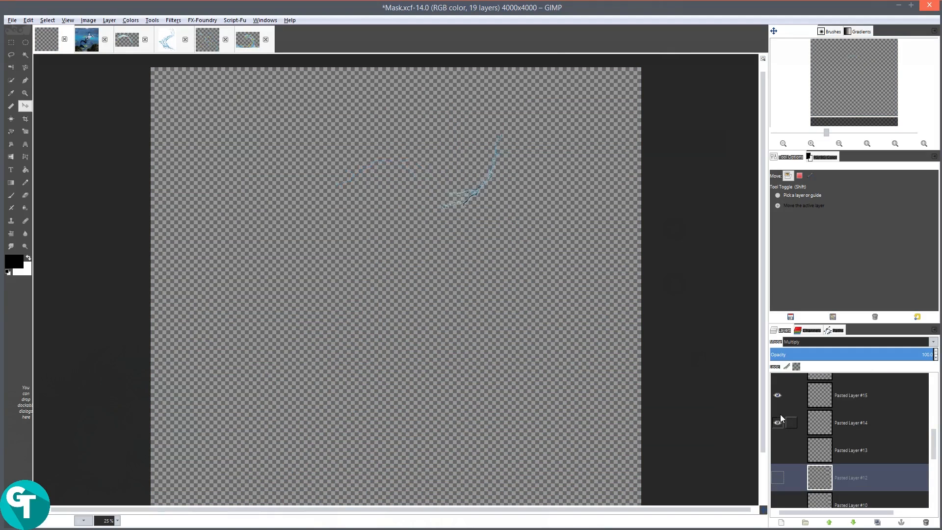
{"action": "left_click", "coordinate": [779, 450]}
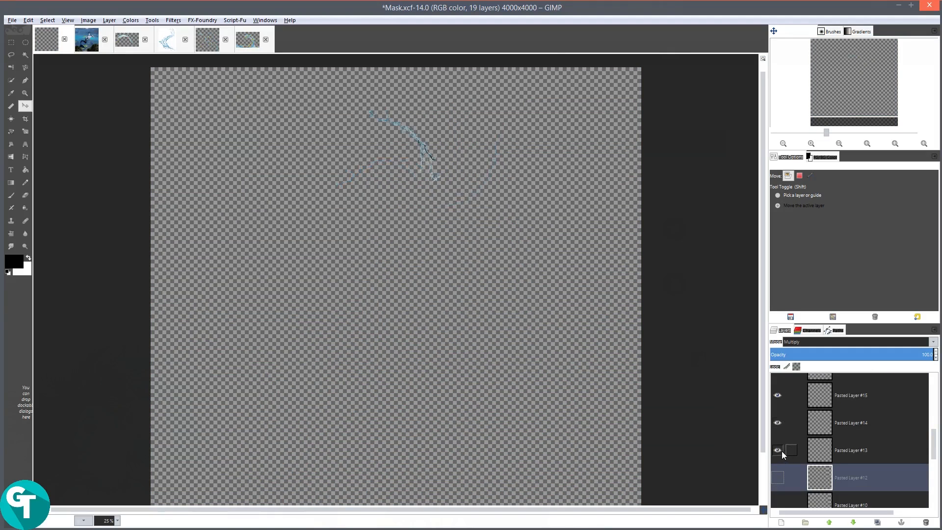
{"action": "left_click", "coordinate": [778, 477]}
{"action": "scroll", "coordinate": [810, 469], "scroll_direction": "down", "scroll_amount": 1}
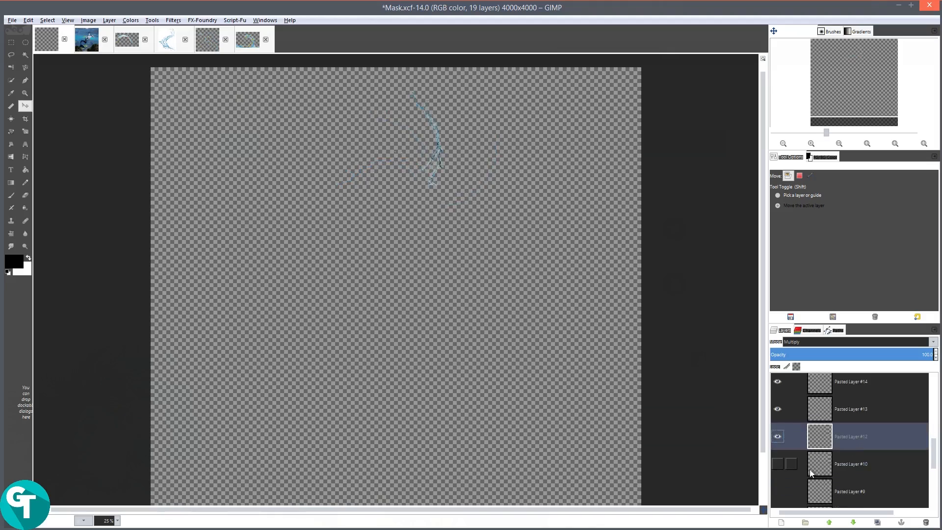
{"action": "left_click", "coordinate": [775, 465]}
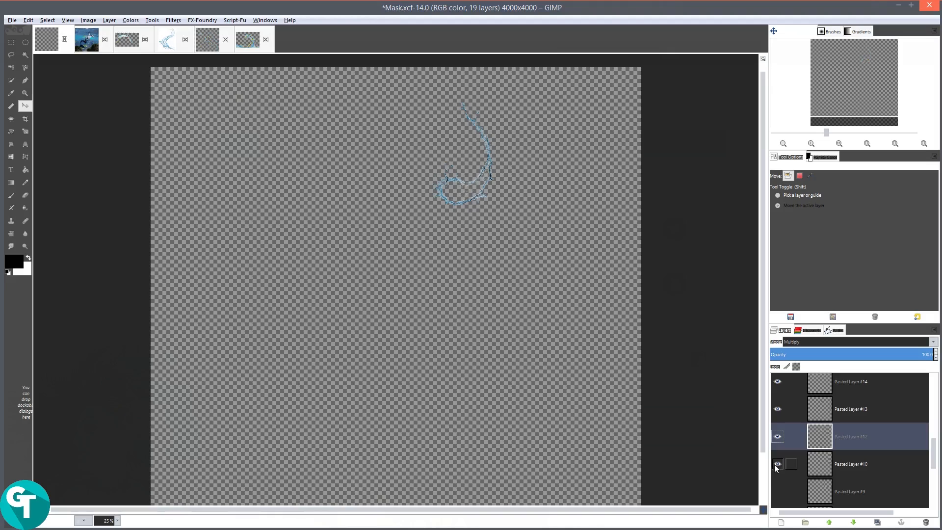
{"action": "left_click", "coordinate": [779, 491]}
{"action": "left_click", "coordinate": [778, 491]}
{"action": "left_click", "coordinate": [778, 491]}
{"action": "scroll", "coordinate": [797, 437], "scroll_direction": "down", "scroll_amount": 3}
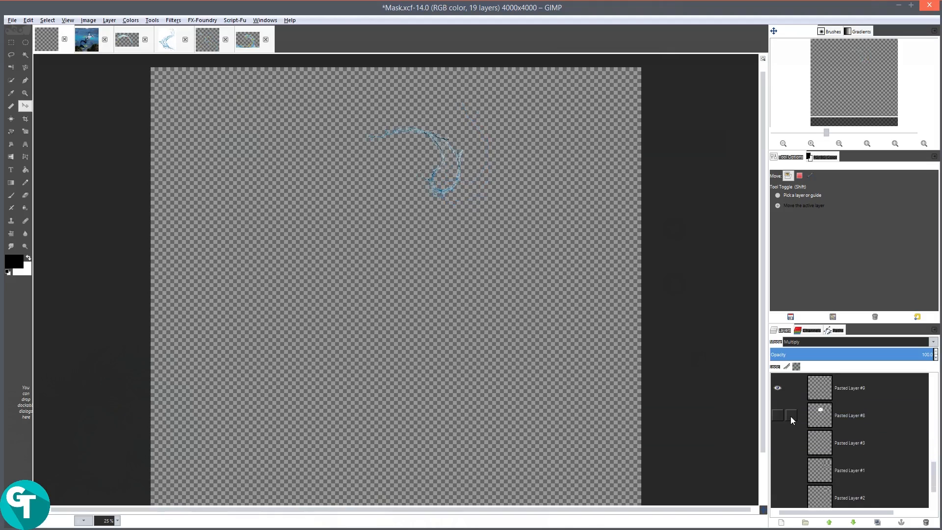
- Select Pasted Layer #16 and hide it
{"action": "scroll", "coordinate": [834, 414], "scroll_direction": "up", "scroll_amount": 5}
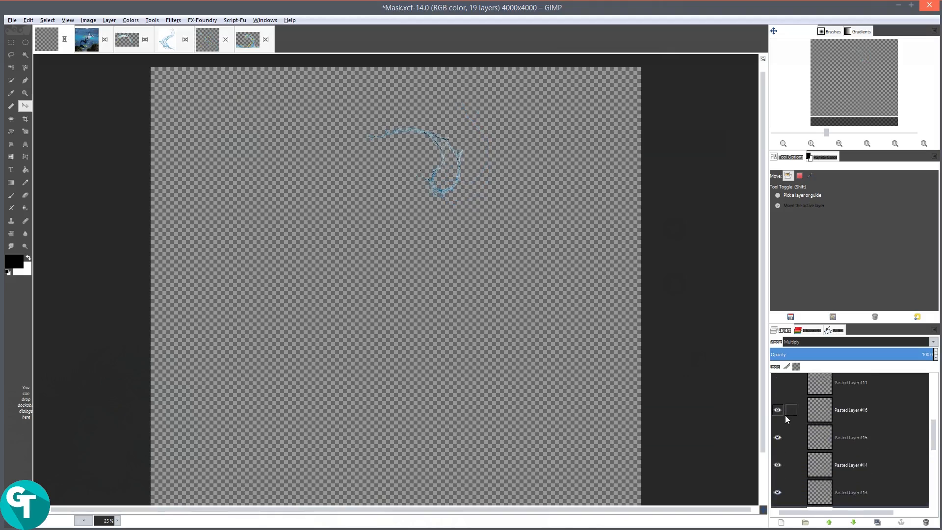
{"action": "left_click", "coordinate": [785, 416]}
{"action": "left_click", "coordinate": [780, 414]}
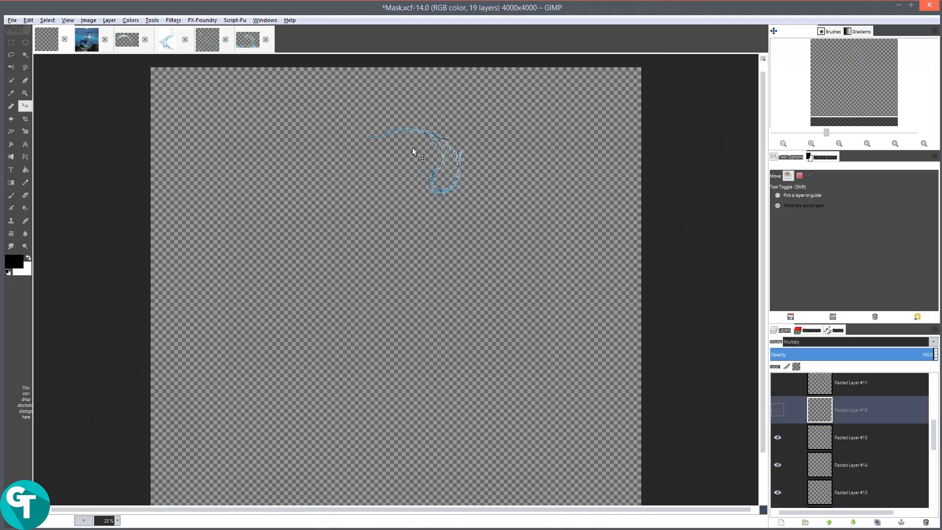
- Inspect the isolated splash strands up close and make the teal BG layer visible behind them
{"action": "scroll", "coordinate": [491, 174], "scroll_direction": "up", "scroll_amount": 4}
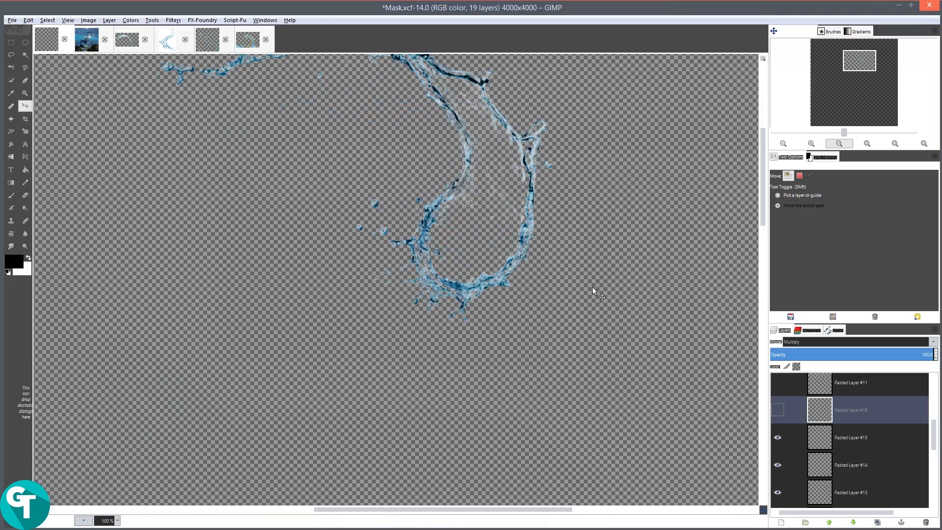
{"action": "scroll", "coordinate": [505, 210], "scroll_direction": "up", "scroll_amount": 1}
{"action": "scroll", "coordinate": [717, 310], "scroll_direction": "down", "scroll_amount": 2}
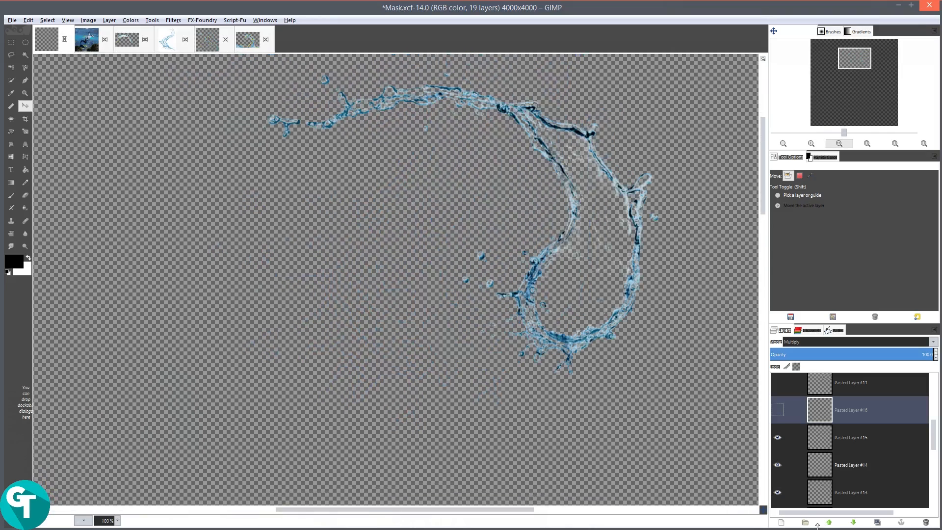
{"action": "scroll", "coordinate": [859, 467], "scroll_direction": "down", "scroll_amount": 5}
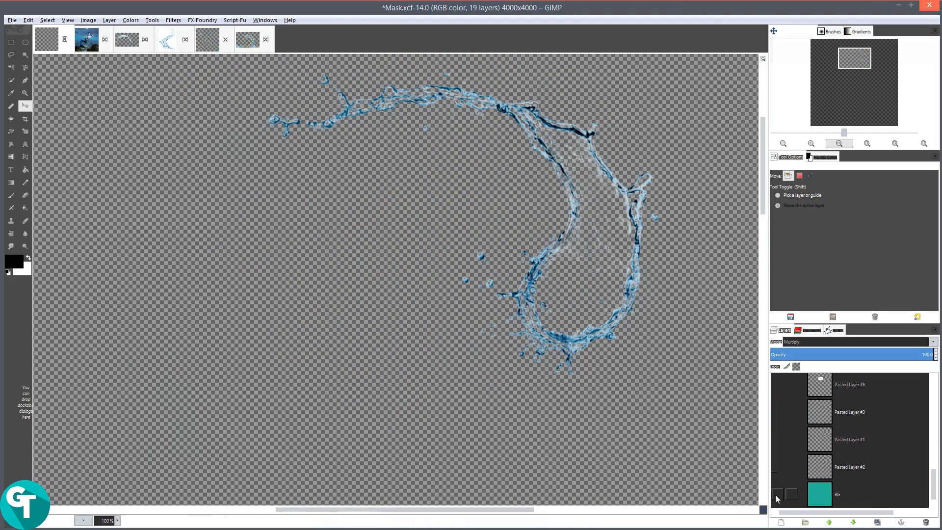
{"action": "left_click", "coordinate": [777, 494]}
{"action": "scroll", "coordinate": [485, 331], "scroll_direction": "down", "scroll_amount": 4}
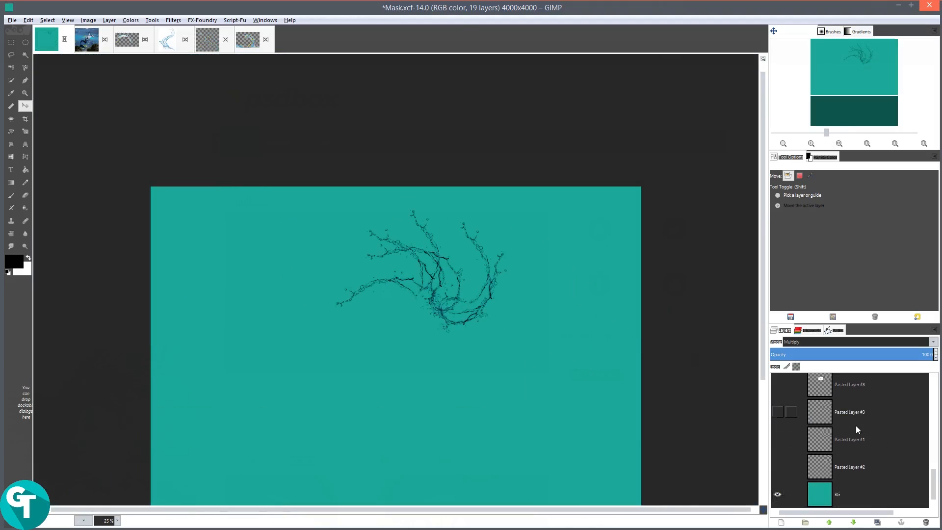
- Toggle Pasted Layer #3 to check its content, and turn the visibility of Pasted Layer #16 back on
{"action": "left_click", "coordinate": [777, 412]}
{"action": "left_click", "coordinate": [777, 413]}
{"action": "scroll", "coordinate": [834, 422], "scroll_direction": "up", "scroll_amount": 3}
{"action": "scroll", "coordinate": [786, 403], "scroll_direction": "up", "scroll_amount": 2}
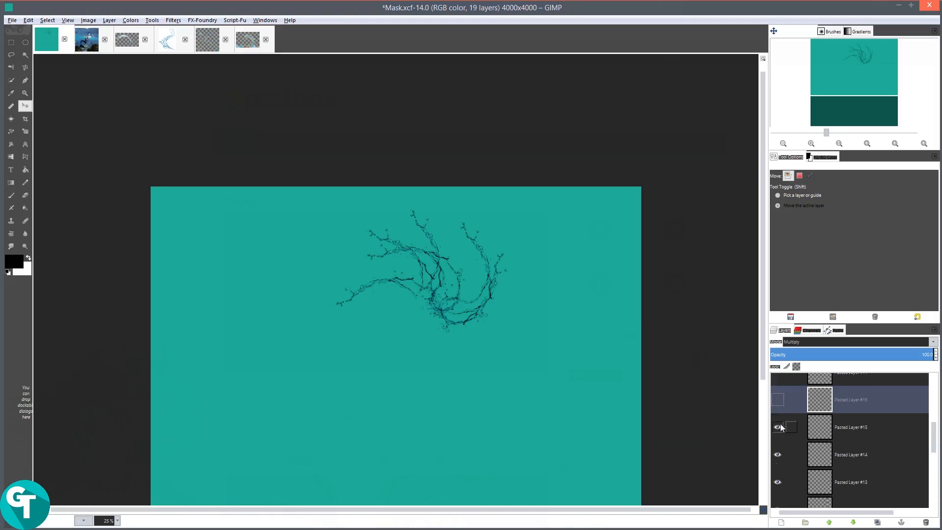
{"action": "left_click", "coordinate": [777, 400]}
{"action": "scroll", "coordinate": [808, 400], "scroll_direction": "up", "scroll_amount": 2}
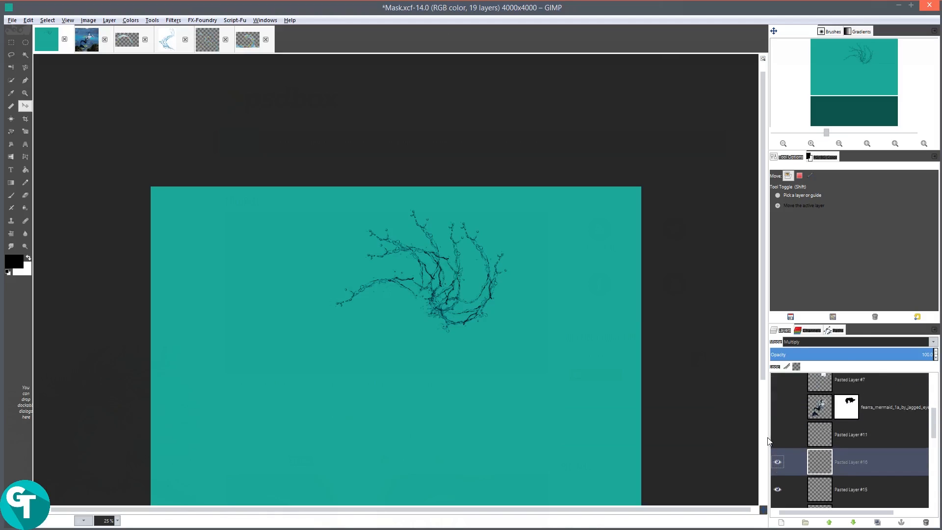
- Hide the teal BG layer so that only the splash strand layers remain visible
{"action": "scroll", "coordinate": [846, 426], "scroll_direction": "down", "scroll_amount": 2}
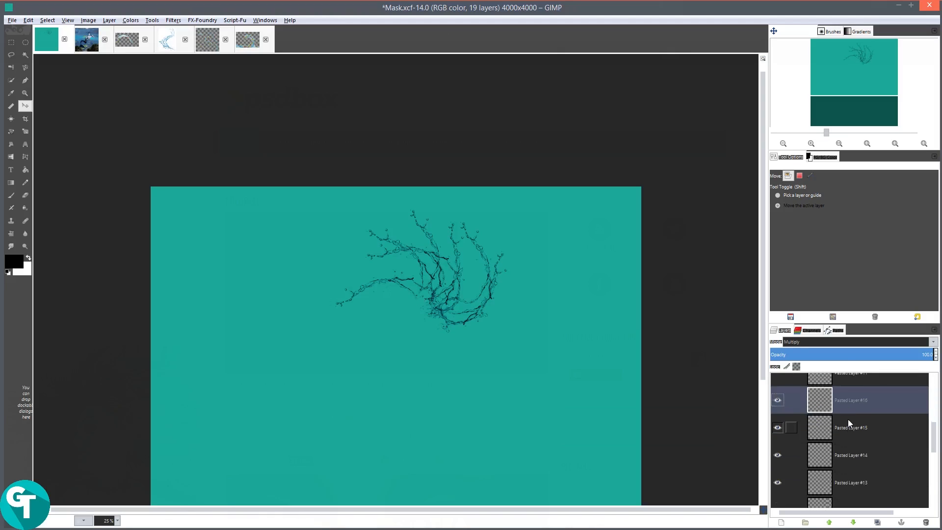
{"action": "scroll", "coordinate": [844, 416], "scroll_direction": "down", "scroll_amount": 5}
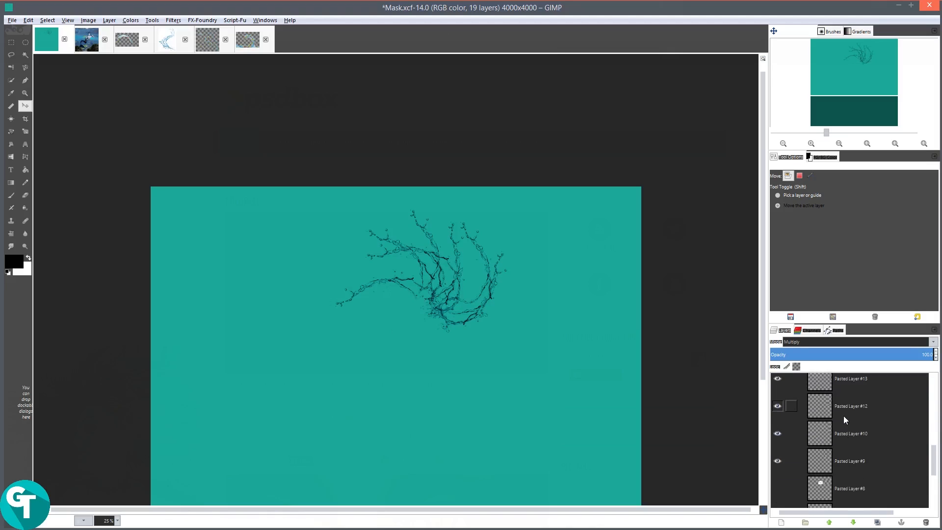
{"action": "scroll", "coordinate": [833, 434], "scroll_direction": "down", "scroll_amount": 2}
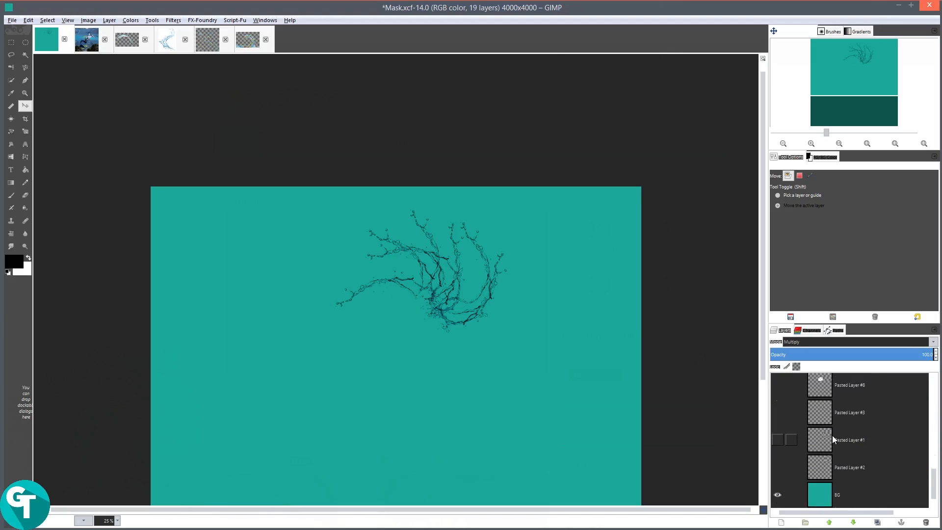
{"action": "left_click", "coordinate": [778, 495]}
- Merge the visible splash layers into one layer, expanded as necessary and without discarding the invisible layers
{"action": "scroll", "coordinate": [868, 444], "scroll_direction": "up", "scroll_amount": 7}
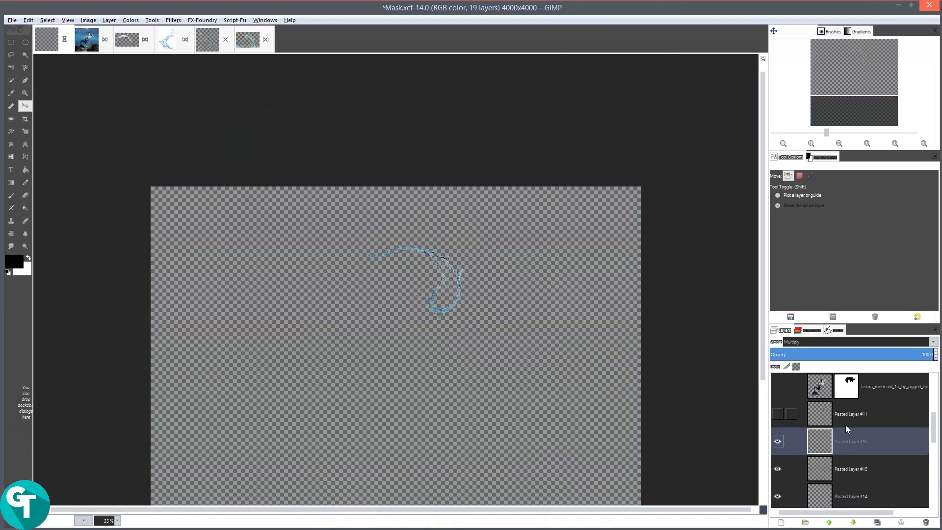
{"action": "right_click", "coordinate": [855, 437]}
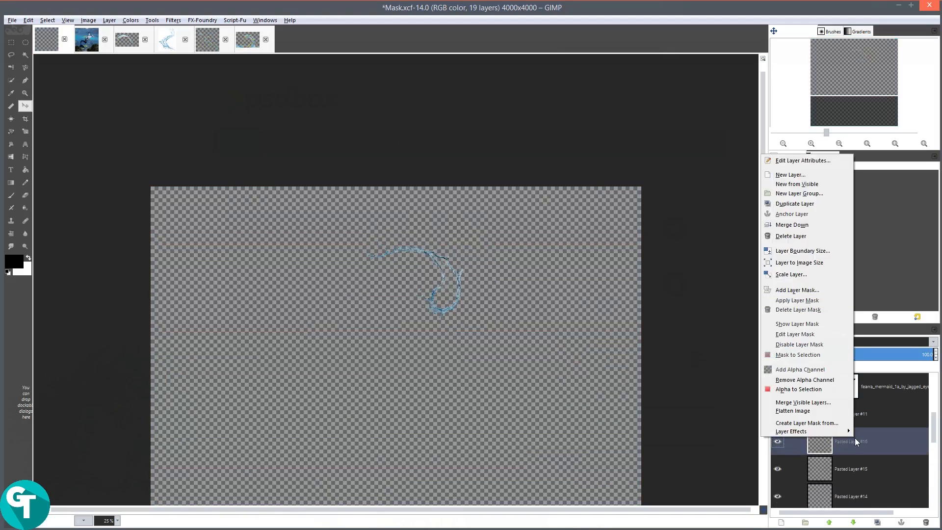
{"action": "left_click", "coordinate": [798, 403]}
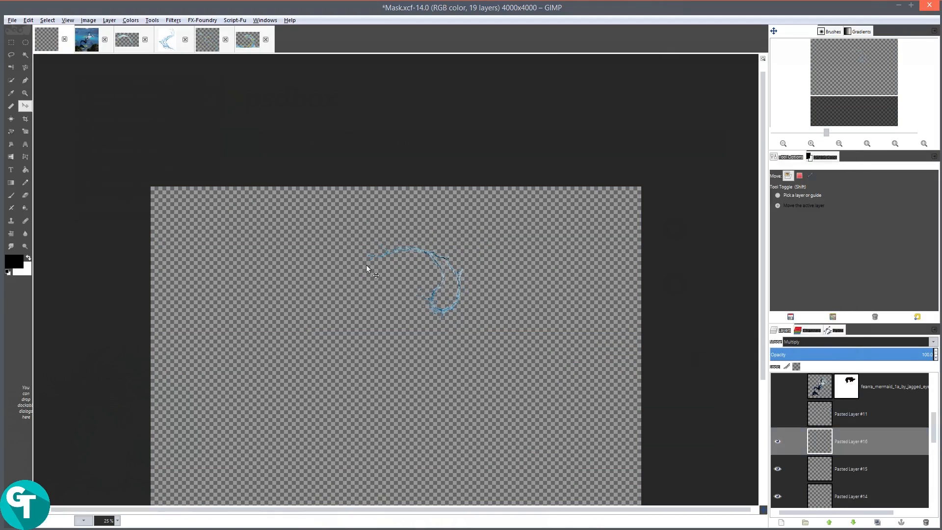
{"action": "right_click", "coordinate": [863, 446]}
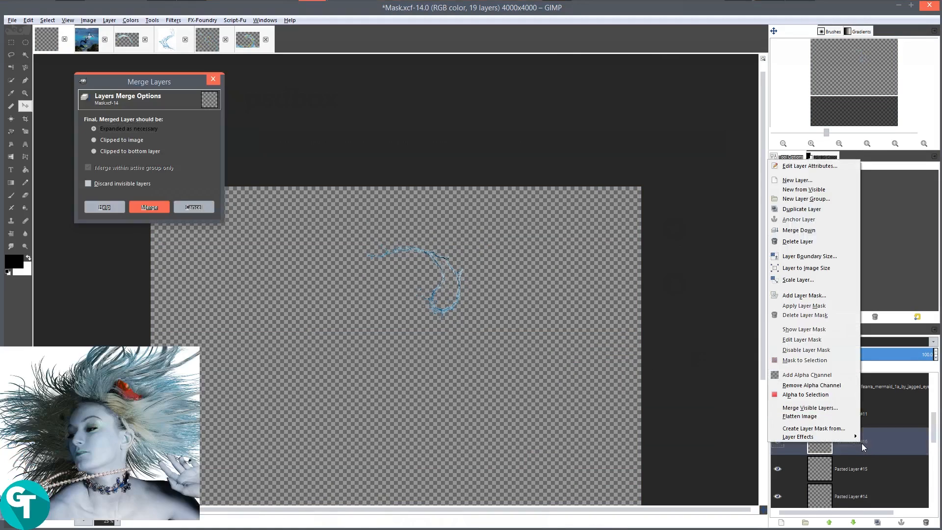
{"action": "left_click", "coordinate": [166, 83]}
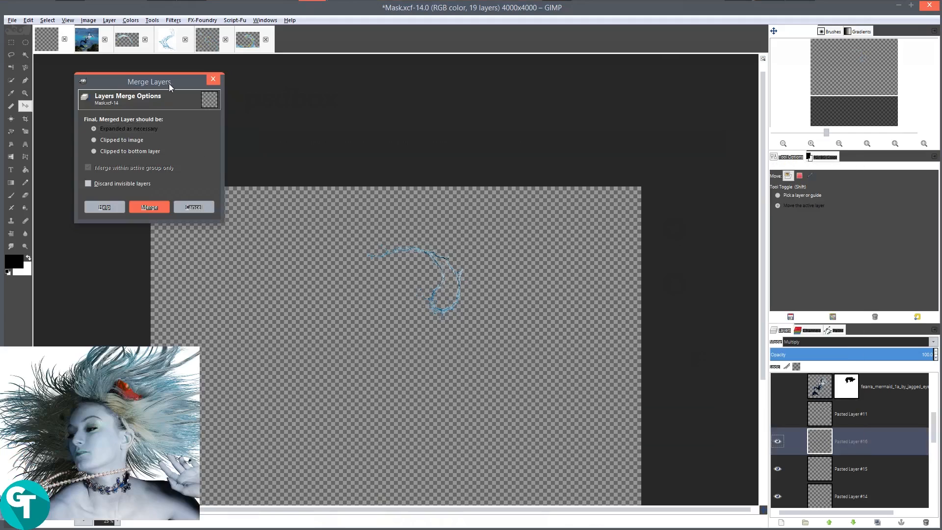
{"action": "left_click", "coordinate": [149, 207]}
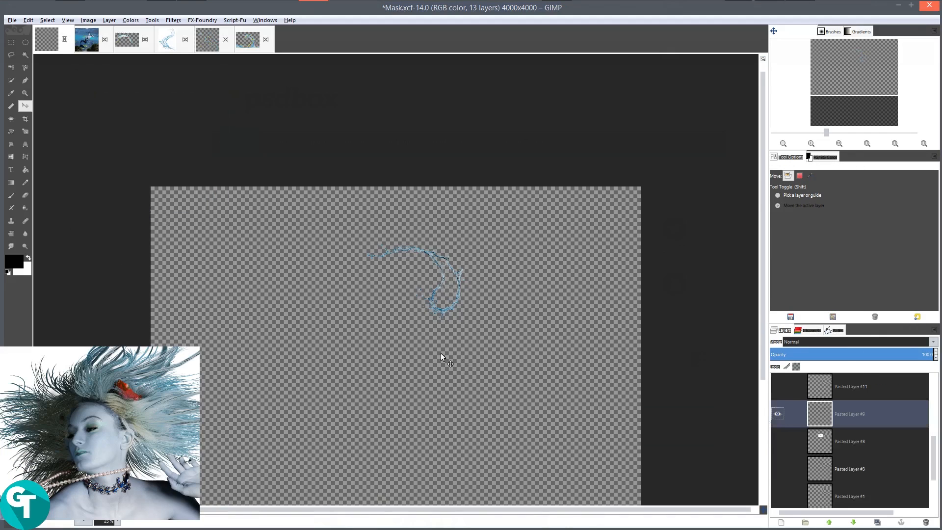
- Make all layers visible again and set the merged splash layer's blend mode to Multiply
{"action": "scroll", "coordinate": [881, 492], "scroll_direction": "down", "scroll_amount": 2}
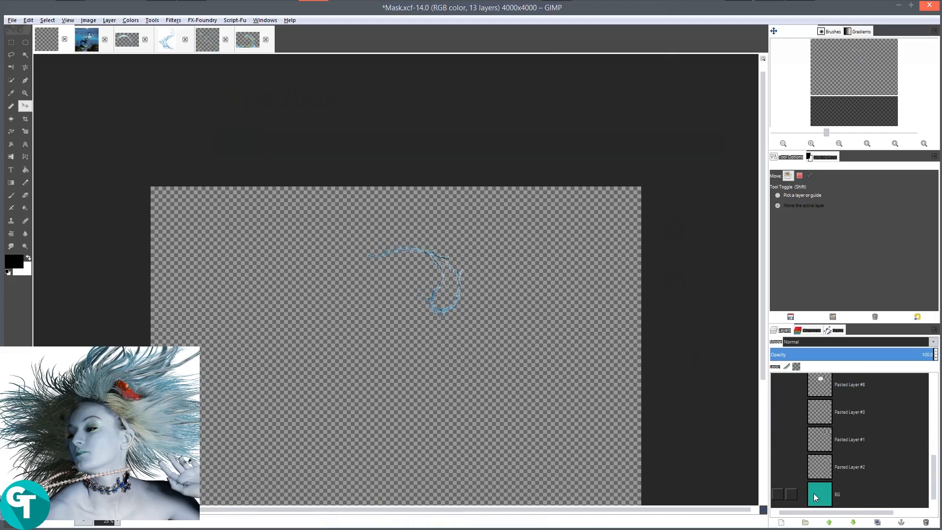
{"action": "left_click", "coordinate": [778, 493], "text": "shift"}
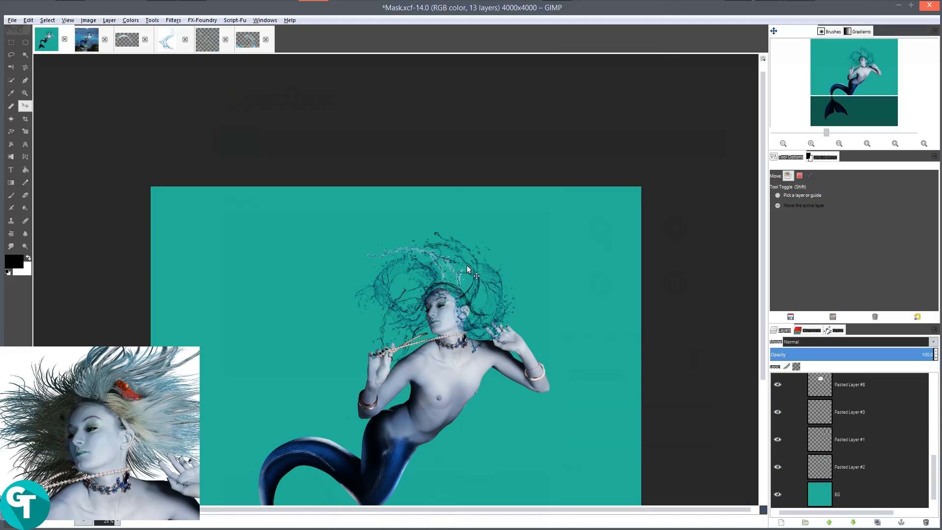
{"action": "scroll", "coordinate": [464, 268], "scroll_direction": "down", "scroll_amount": 1}
{"action": "scroll", "coordinate": [868, 434], "scroll_direction": "up", "scroll_amount": 4}
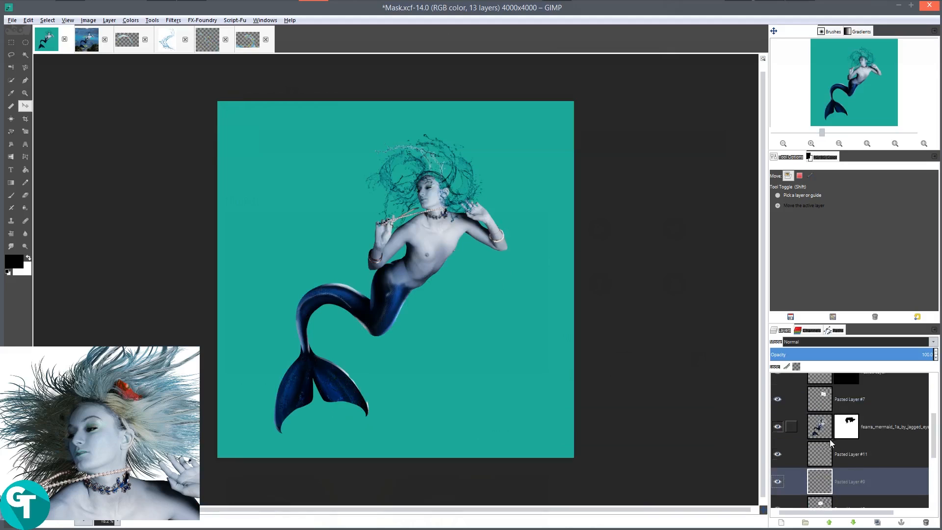
{"action": "left_click", "coordinate": [819, 341]}
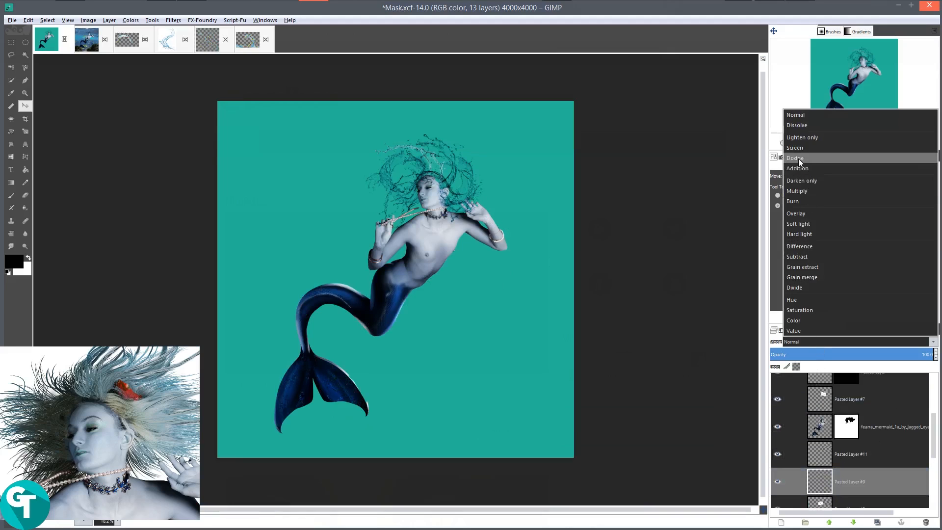
{"action": "left_click", "coordinate": [804, 197]}
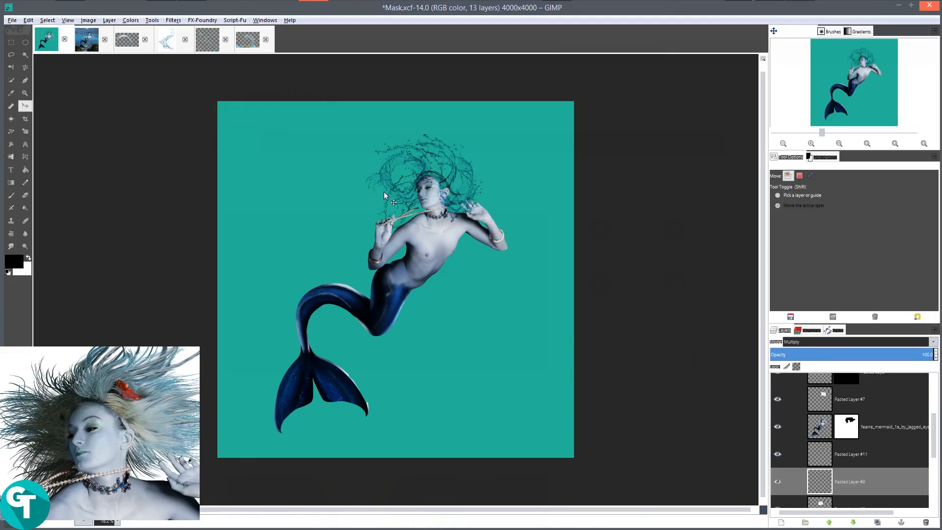
- Examine the water hair around the mermaid's head up close and in the full composition
{"action": "scroll", "coordinate": [387, 196], "scroll_direction": "up", "scroll_amount": 3}
{"action": "left_click_drag", "start_coordinate": [574, 225], "coordinate": [518, 269]}
{"action": "scroll", "coordinate": [460, 231], "scroll_direction": "down", "scroll_amount": 2}
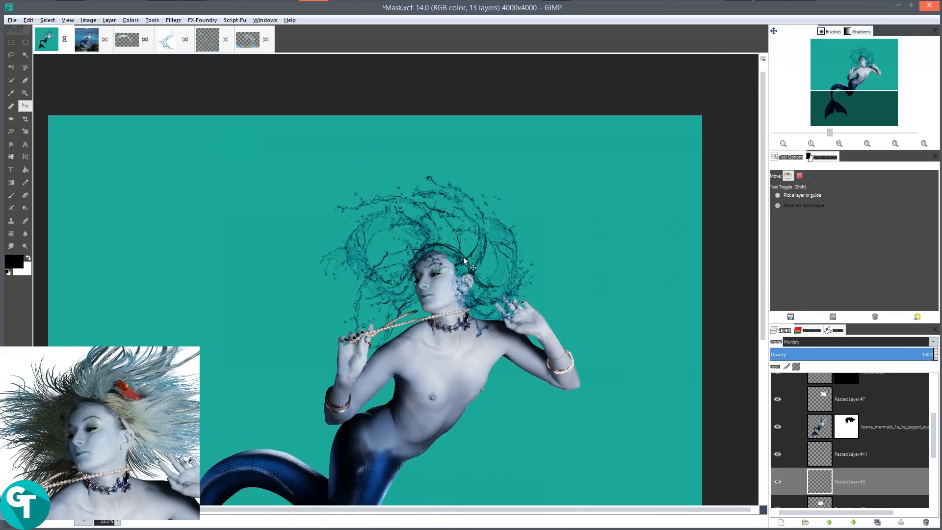
{"action": "scroll", "coordinate": [463, 262], "scroll_direction": "up", "scroll_amount": 3}
{"action": "left_click_drag", "start_coordinate": [463, 262], "coordinate": [473, 226]}
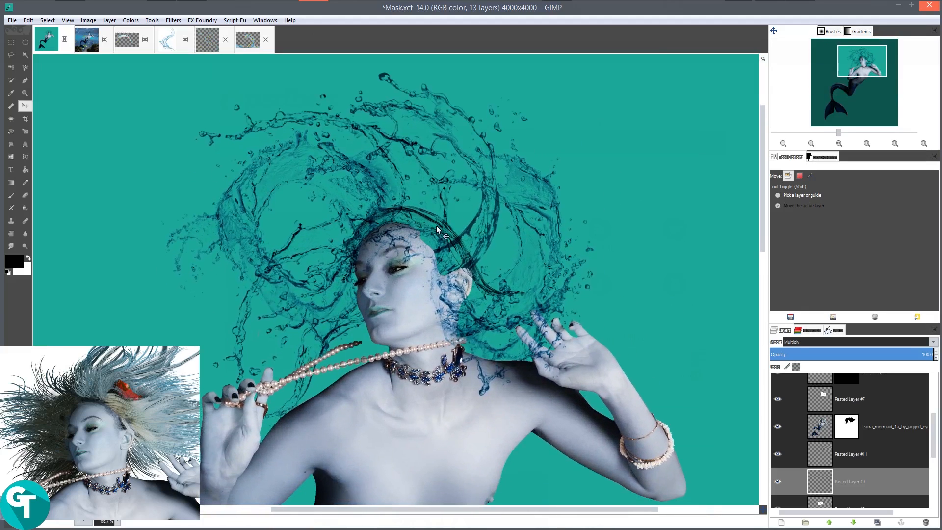
{"action": "scroll", "coordinate": [438, 229], "scroll_direction": "down", "scroll_amount": 1}
{"action": "left_click_drag", "start_coordinate": [425, 245], "coordinate": [410, 236]}
{"action": "scroll", "coordinate": [410, 237], "scroll_direction": "down", "scroll_amount": 2}
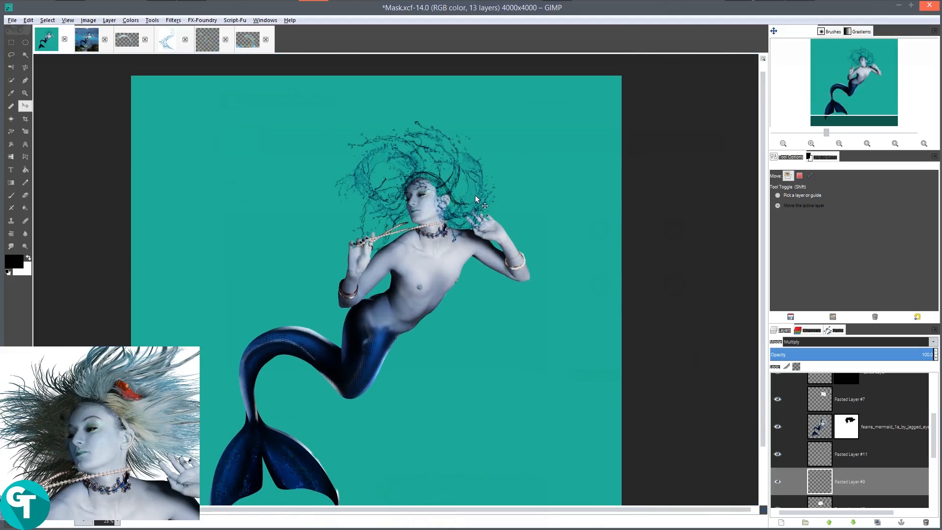
{"action": "mouse_move", "coordinate": [440, 262]}
{"action": "left_mouse_down"}
{"action": "mouse_move", "coordinate": [389, 239]}
{"action": "mouse_move", "coordinate": [433, 258]}
{"action": "left_mouse_up"}
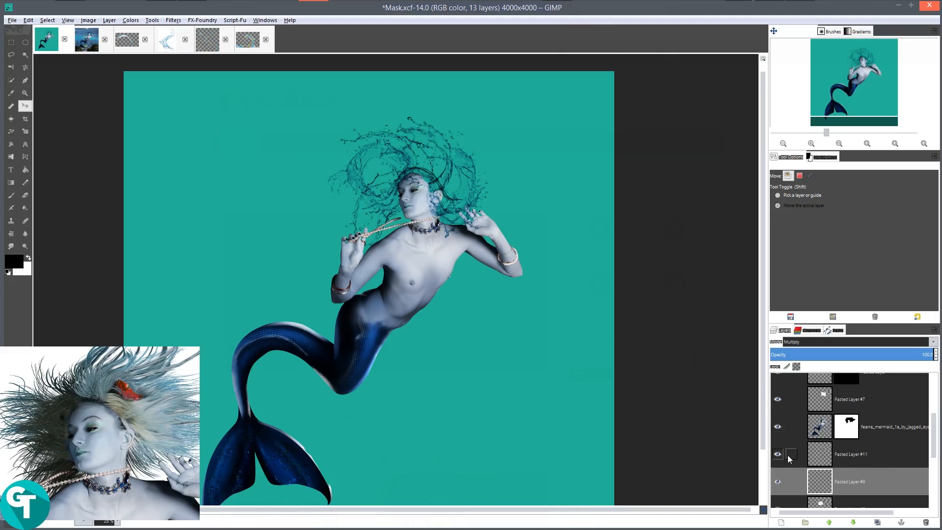
- Duplicate the merged splash layer and rotate the copy by -53.38 degrees around its centre
{"action": "left_click", "coordinate": [884, 480]}
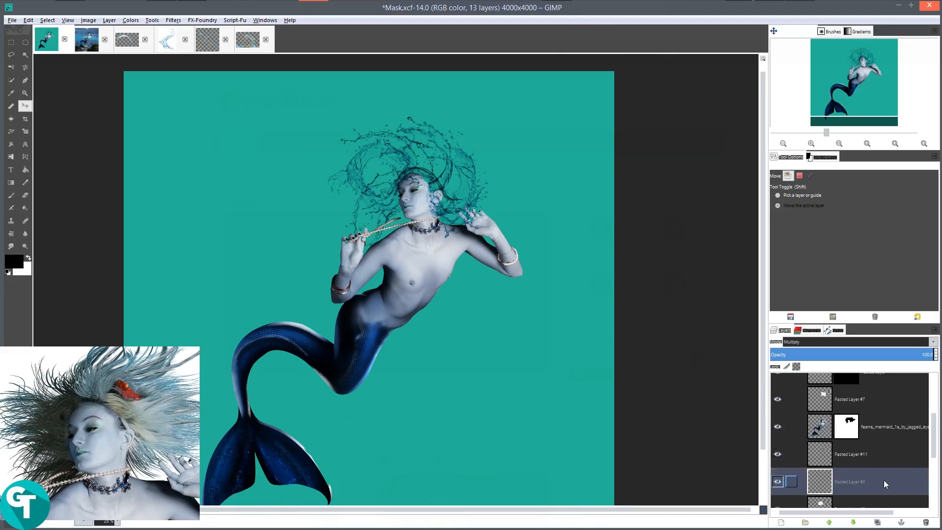
{"action": "left_click", "coordinate": [878, 523]}
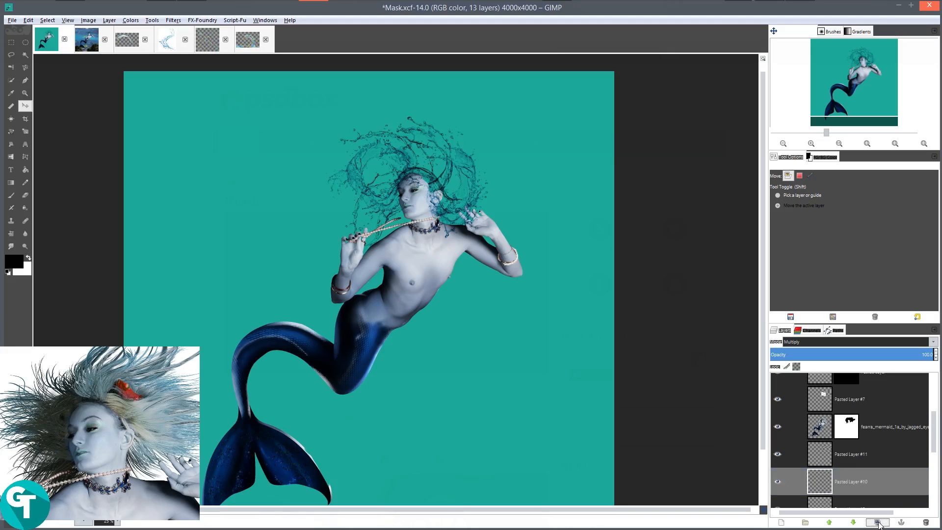
{"action": "key", "text": "shift+r"}
{"action": "left_click", "coordinate": [389, 215]}
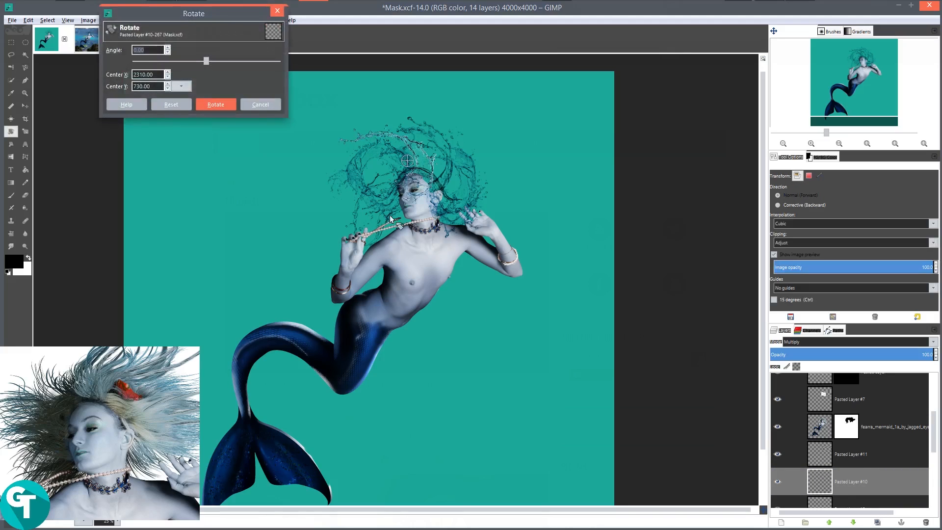
{"action": "left_click_drag", "start_coordinate": [437, 243], "coordinate": [491, 229]}
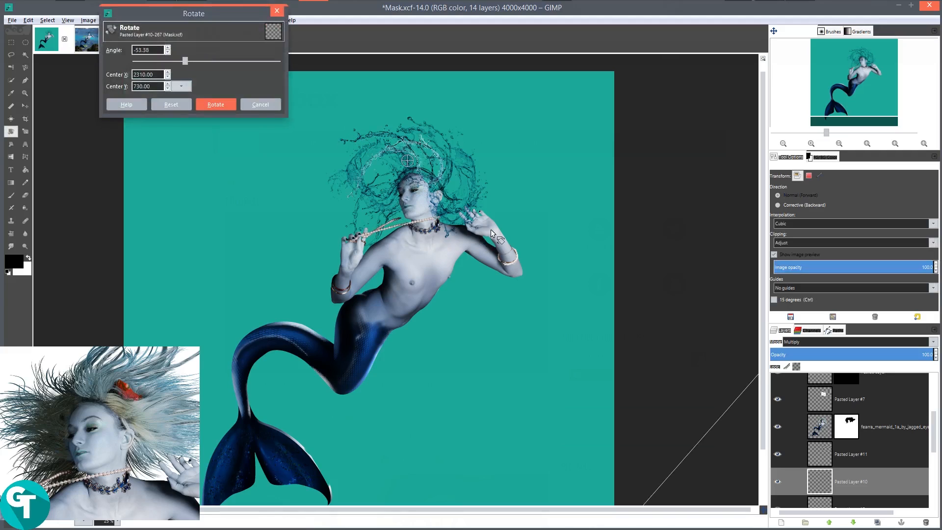
{"action": "left_click", "coordinate": [218, 104]}
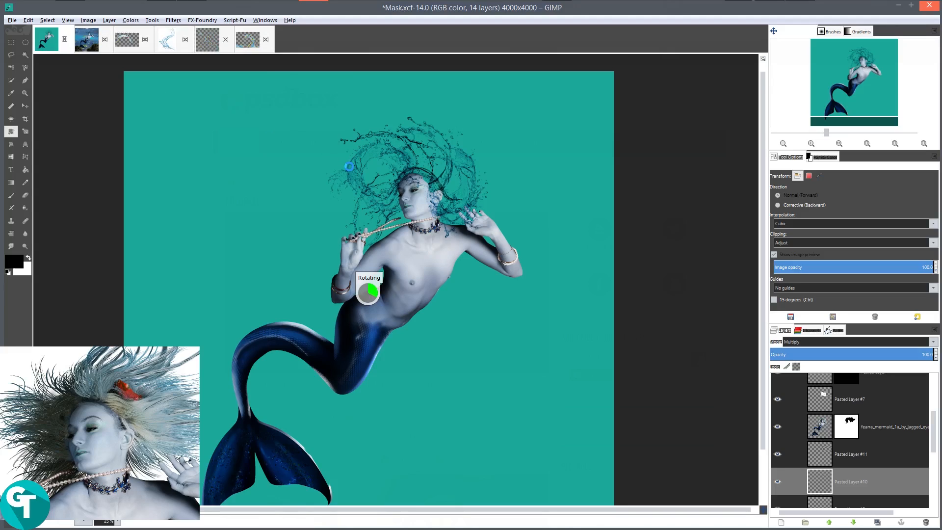
- Close the floating reference image of the model's hair without saving its scene
{"action": "right_click", "coordinate": [97, 445]}
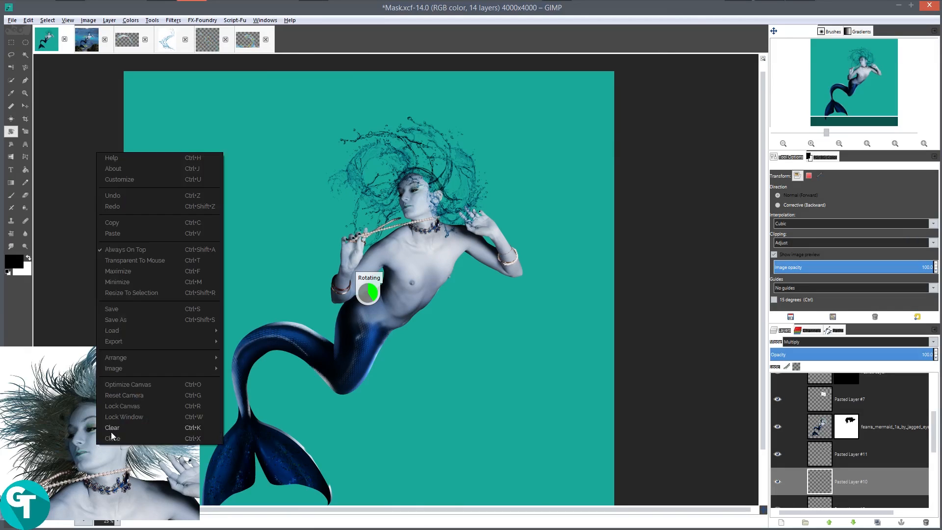
{"action": "left_click", "coordinate": [114, 439]}
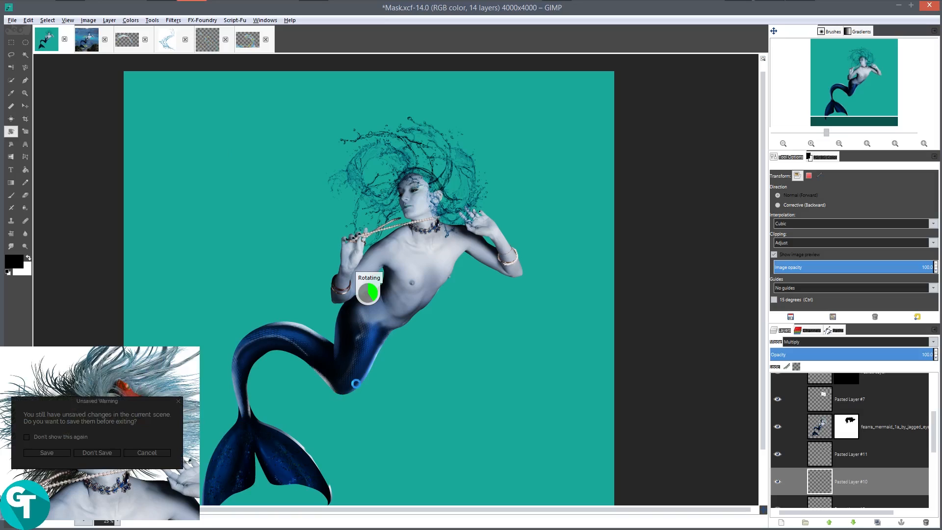
{"action": "left_click", "coordinate": [93, 453]}
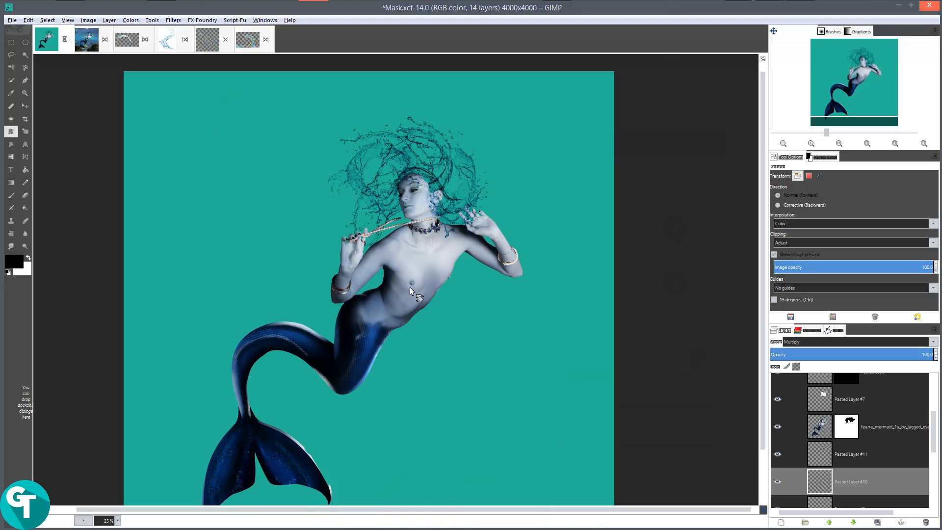
- Move the rotated splash copy out of the hair onto the empty teal area beside the mermaid's head
{"action": "key", "text": "m"}
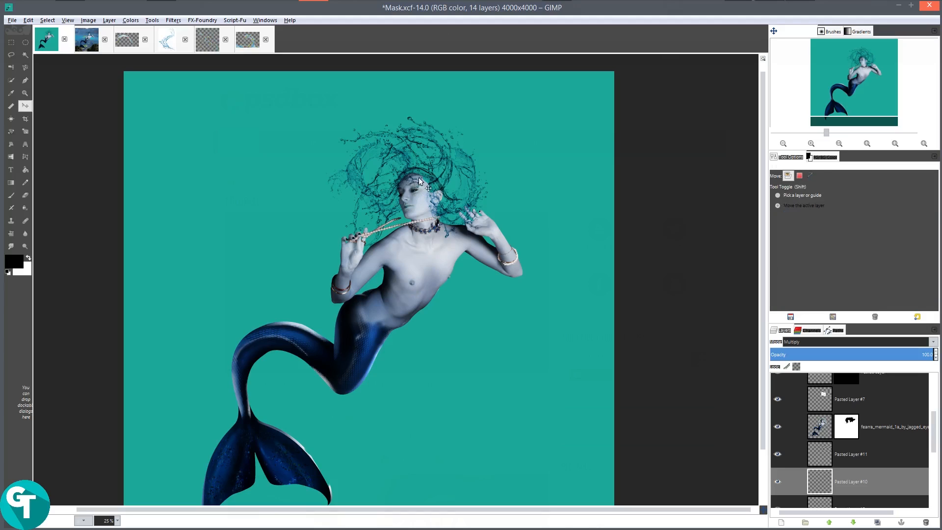
{"action": "left_click_drag", "start_coordinate": [394, 164], "coordinate": [279, 169]}
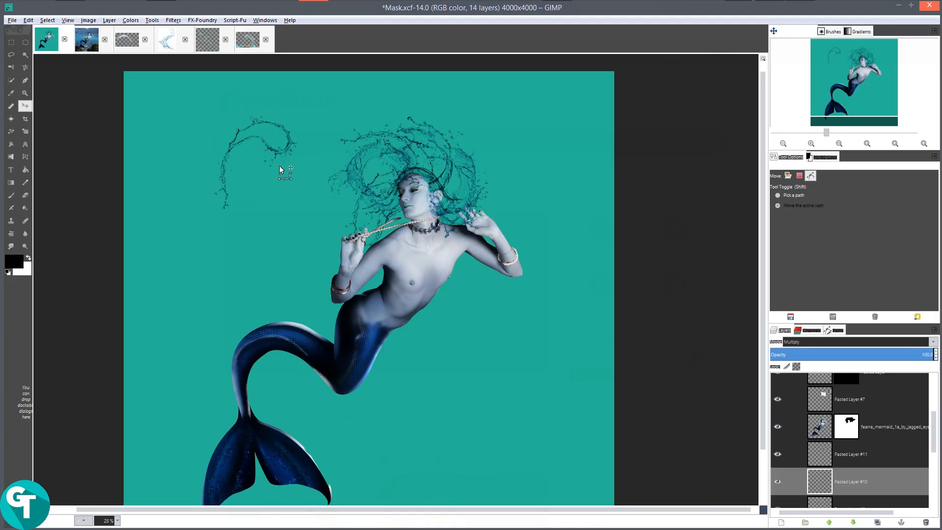
- Undo the recent edits back to before the visible splash layers were merged
{"action": "key", "text": "ctrl+z"}
{"action": "key", "text": "ctrl+z"}
{"action": "key", "text": "ctrl+z"}
{"action": "key", "text": "ctrl+z"}
{"action": "key", "text": "ctrl+z"}
{"action": "key", "text": "ctrl+z"}
{"action": "key", "text": "ctrl+z"}
{"action": "key", "text": "ctrl+z"}
{"action": "key", "text": "ctrl+z"}
{"action": "key", "text": "ctrl+z"}
{"action": "key", "text": "ctrl+z"}
{"action": "key", "text": "ctrl+z"}
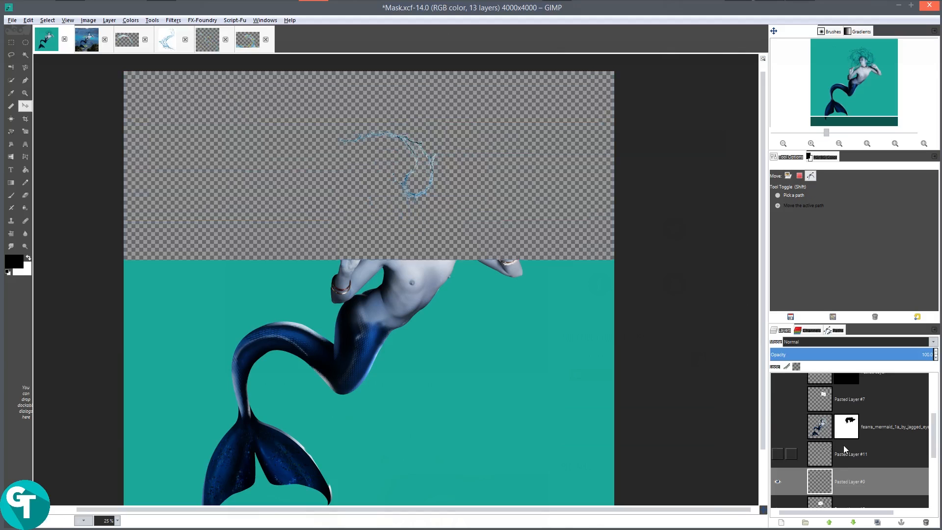
{"action": "key", "text": "ctrl+z"}
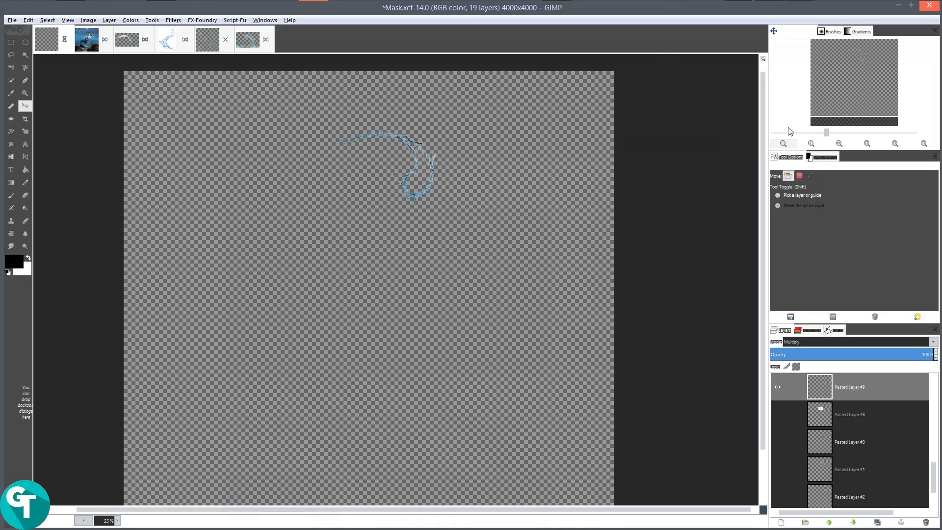
- Add the Undo History dialog to the dock that holds Navigation, Brushes and Gradients
{"action": "left_click", "coordinate": [934, 30]}
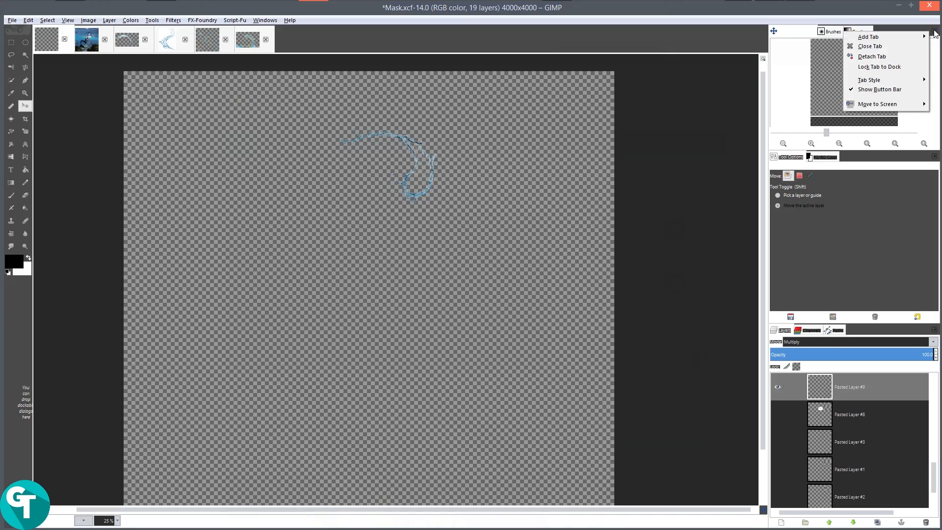
{"action": "mouse_move", "coordinate": [879, 37]}
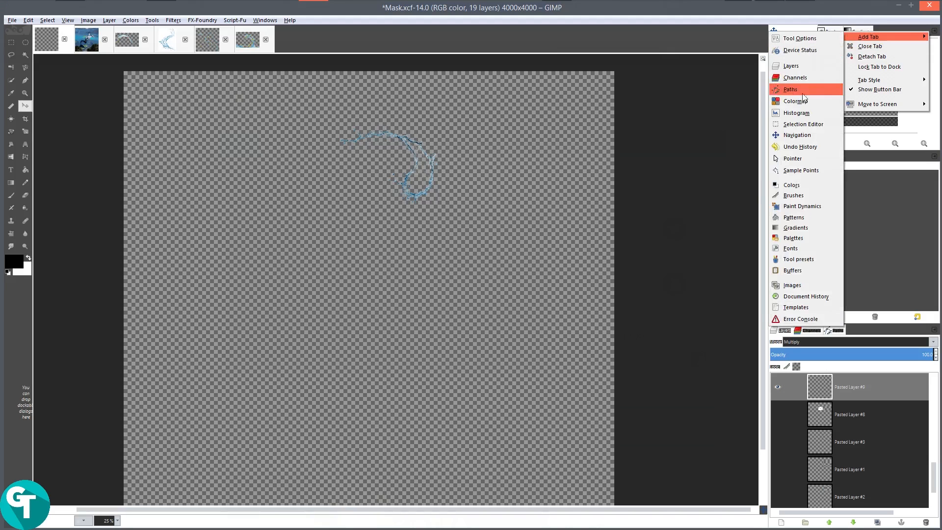
{"action": "left_click", "coordinate": [800, 147]}
{"action": "scroll", "coordinate": [849, 82], "scroll_direction": "up", "scroll_amount": 1}
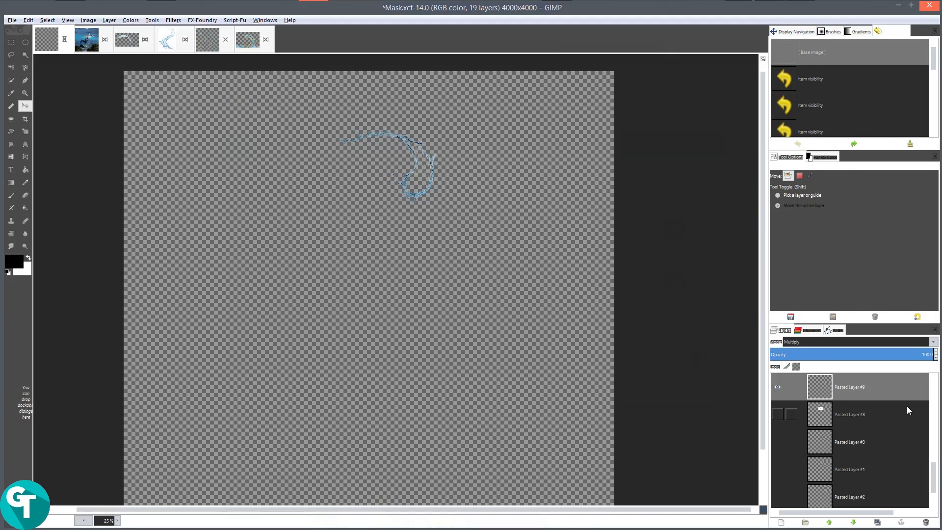
- Restore the visibility of all layers in the mermaid image and check the full figure with its splash hair
{"action": "left_click", "coordinate": [778, 387], "text": "shift"}
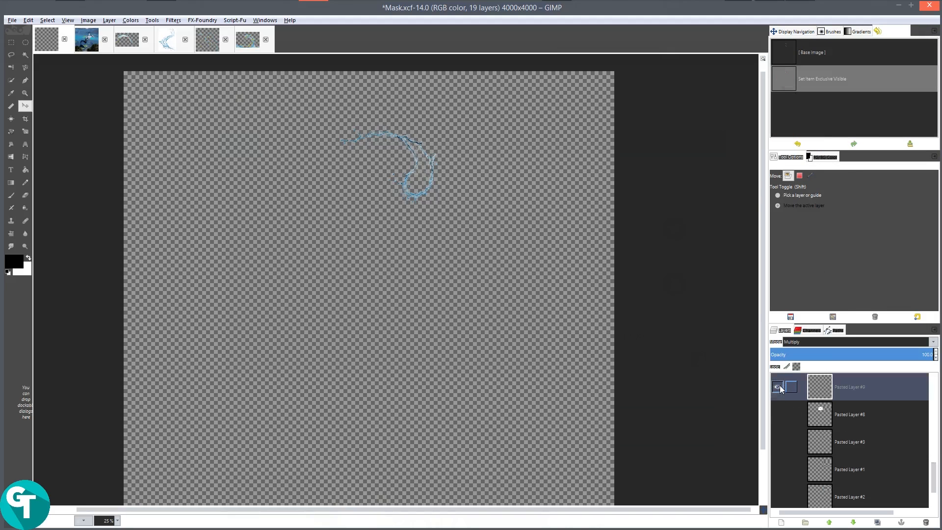
{"action": "scroll", "coordinate": [937, 441], "scroll_direction": "up", "scroll_amount": 5}
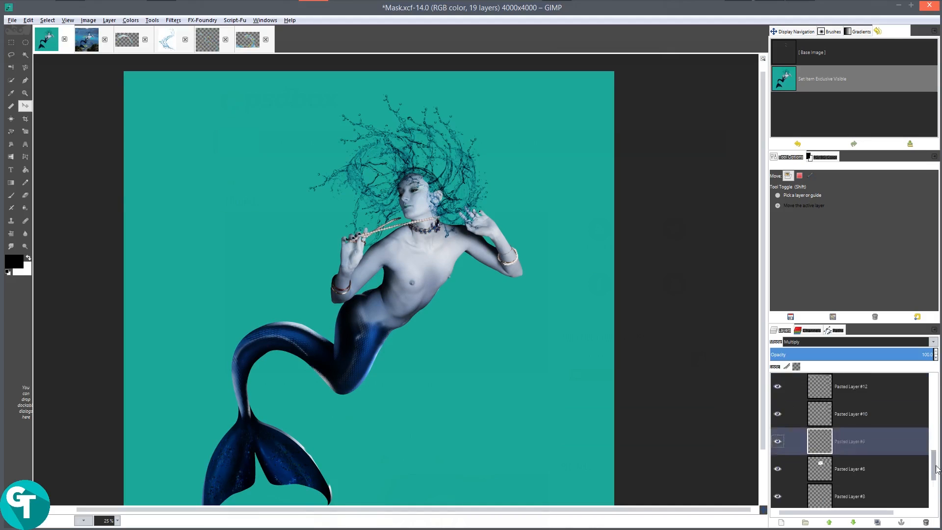
{"action": "scroll", "coordinate": [930, 442], "scroll_direction": "down", "scroll_amount": 5}
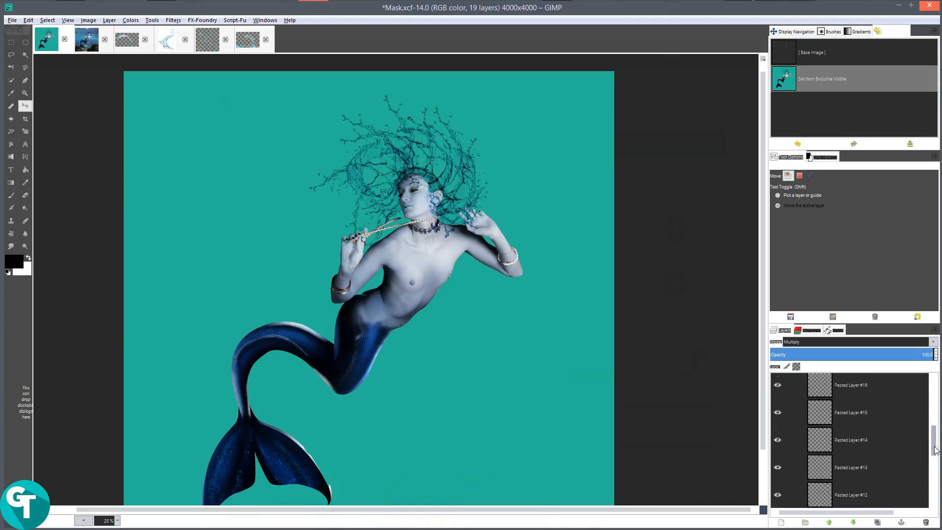
{"action": "scroll", "coordinate": [928, 461], "scroll_direction": "up", "scroll_amount": 3}
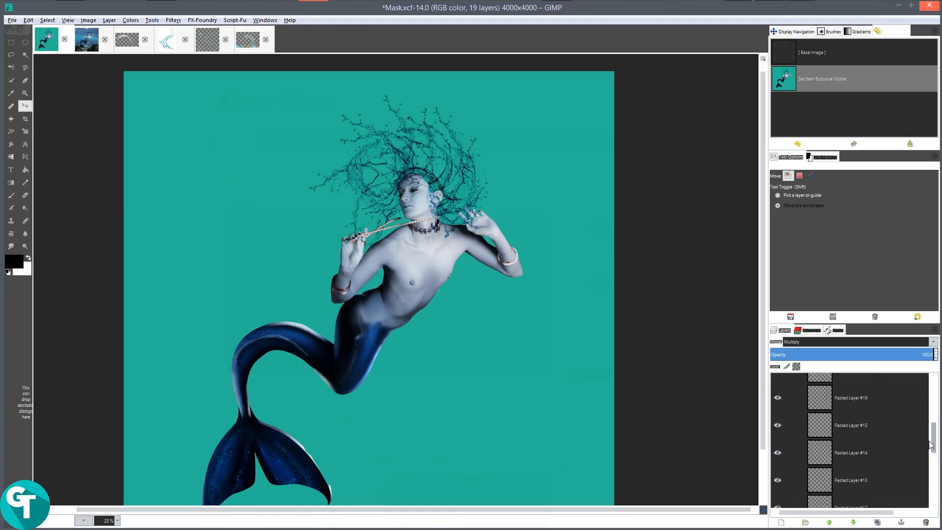
{"action": "scroll", "coordinate": [405, 200], "scroll_direction": "up", "scroll_amount": 3}
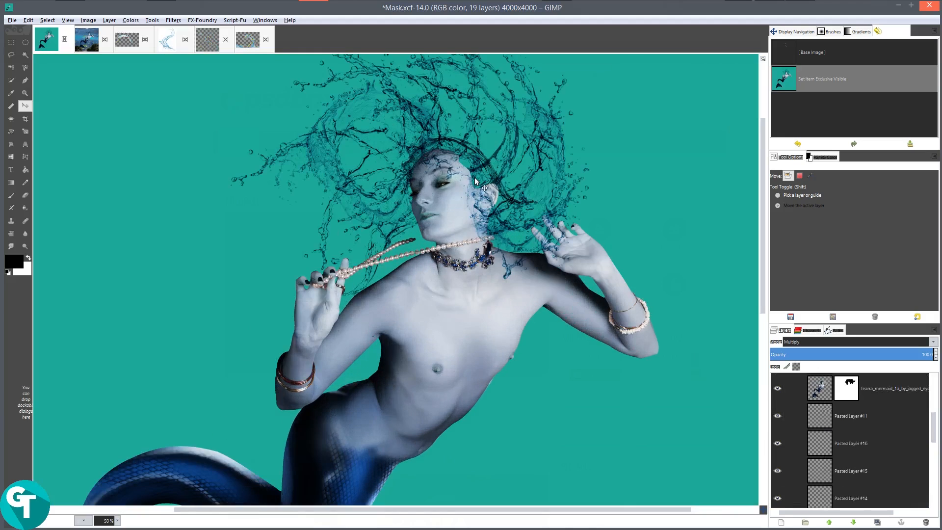
{"action": "scroll", "coordinate": [405, 201], "scroll_direction": "down", "scroll_amount": 3}
{"action": "scroll", "coordinate": [405, 200], "scroll_direction": "up", "scroll_amount": 3}
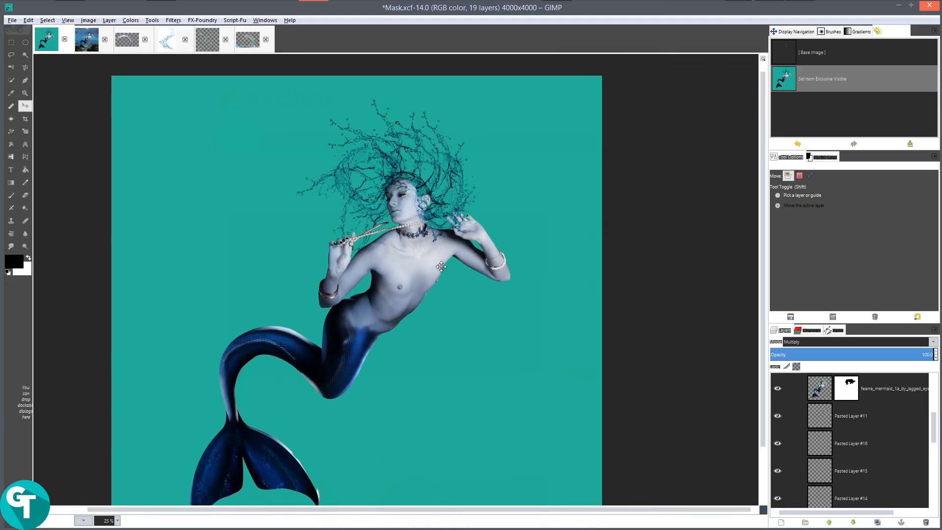
{"action": "scroll", "coordinate": [442, 202], "scroll_direction": "down", "scroll_amount": 1}
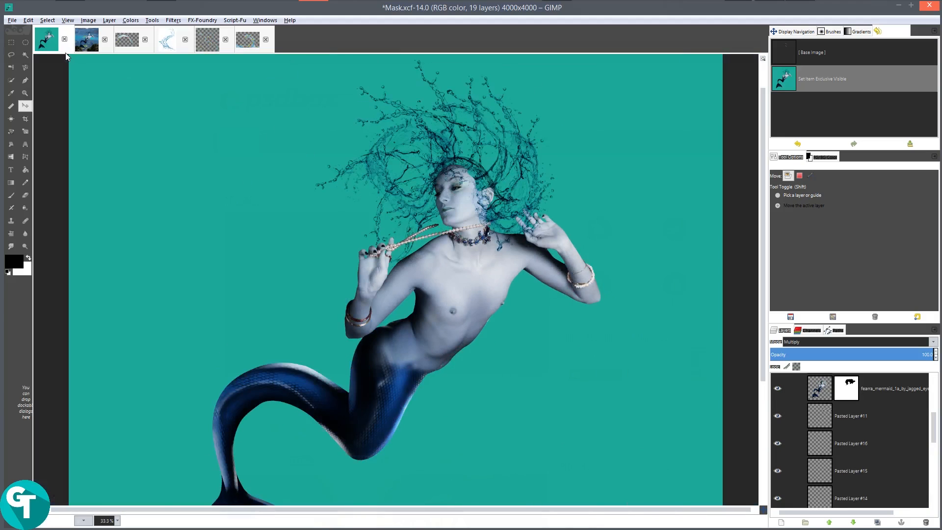
- Save the image under the new name MermaidTutorial.xcf in the Water Effect folder
{"action": "left_click", "coordinate": [17, 23]}
{"action": "left_click", "coordinate": [50, 113]}
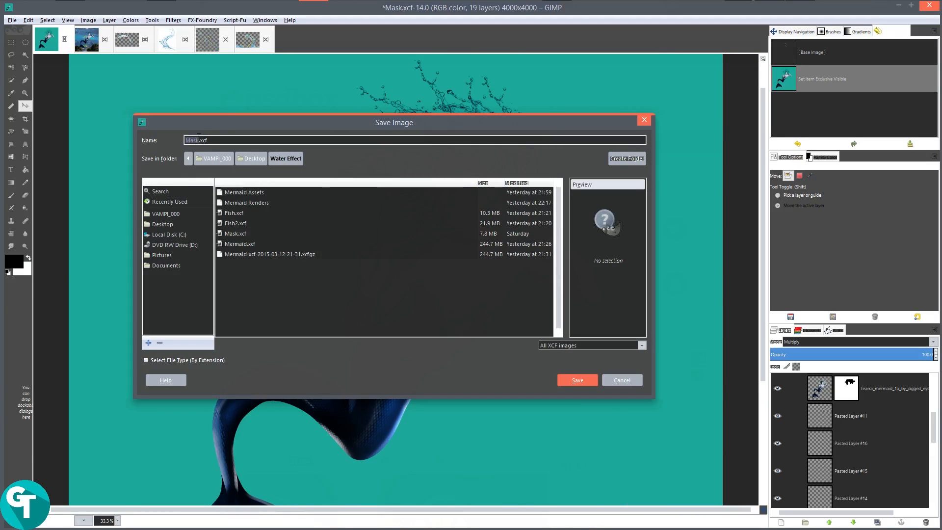
{"action": "key", "text": "BackSpace"}
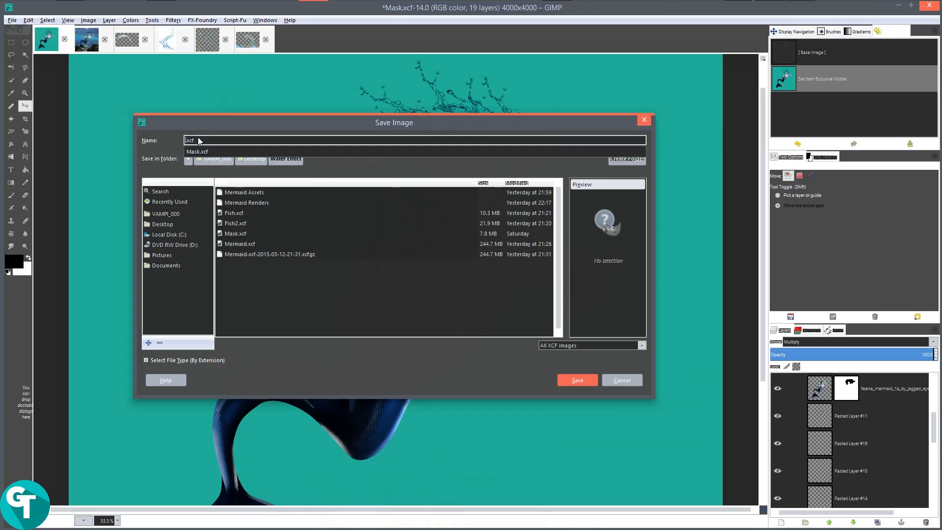
{"action": "type", "text": "MermaidTutorial"}
{"action": "key", "text": "Return"}
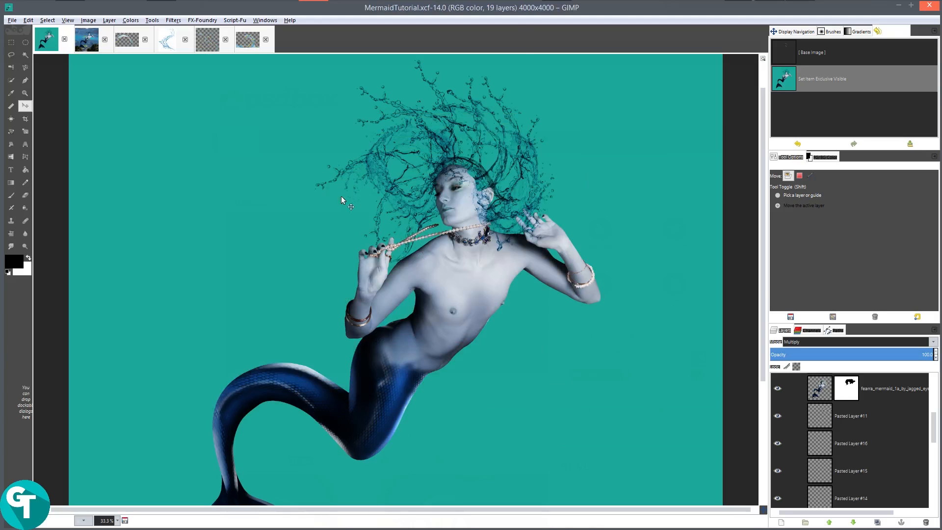
- Close the finished Mermaid.xcf image and return to the MermaidTutorial image
{"action": "scroll", "coordinate": [475, 260], "scroll_direction": "down", "scroll_amount": 3}
{"action": "left_click_drag", "start_coordinate": [475, 260], "coordinate": [476, 223]}
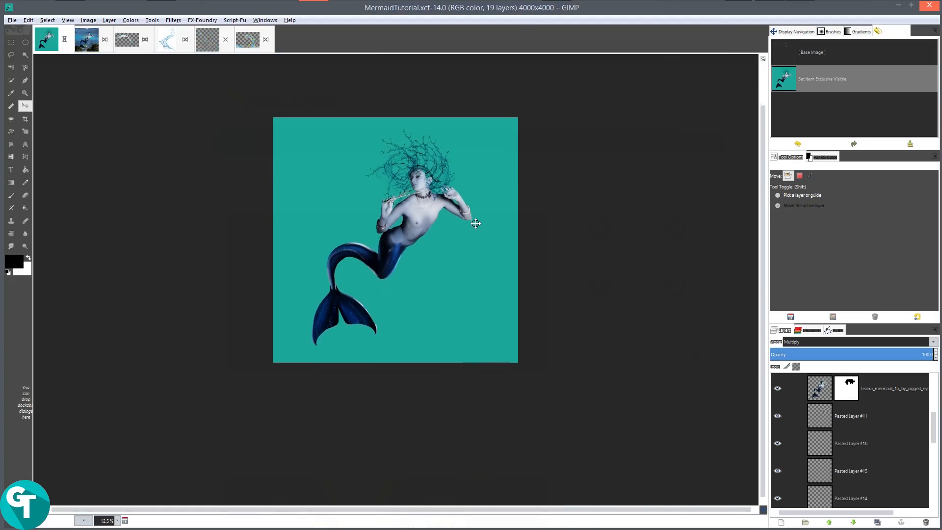
{"action": "left_click", "coordinate": [91, 46]}
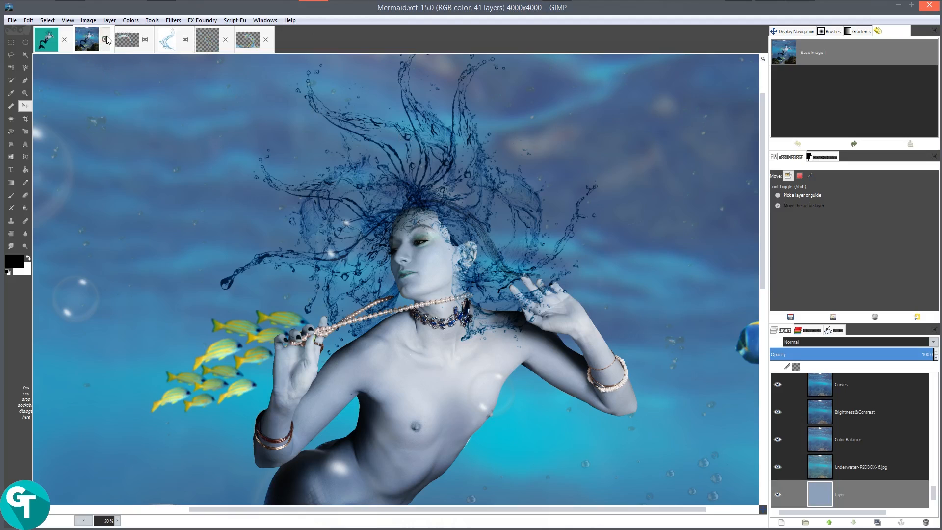
{"action": "left_click", "coordinate": [105, 40]}
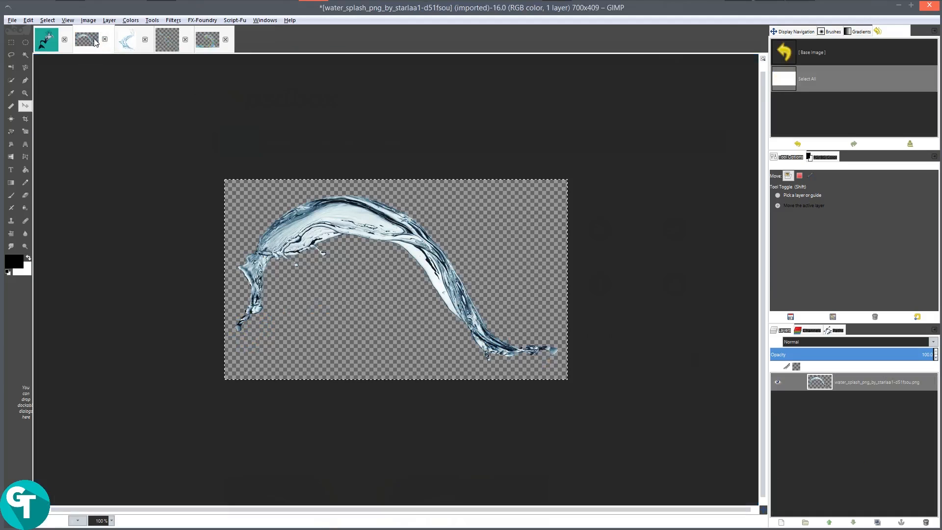
{"action": "left_click", "coordinate": [44, 39]}
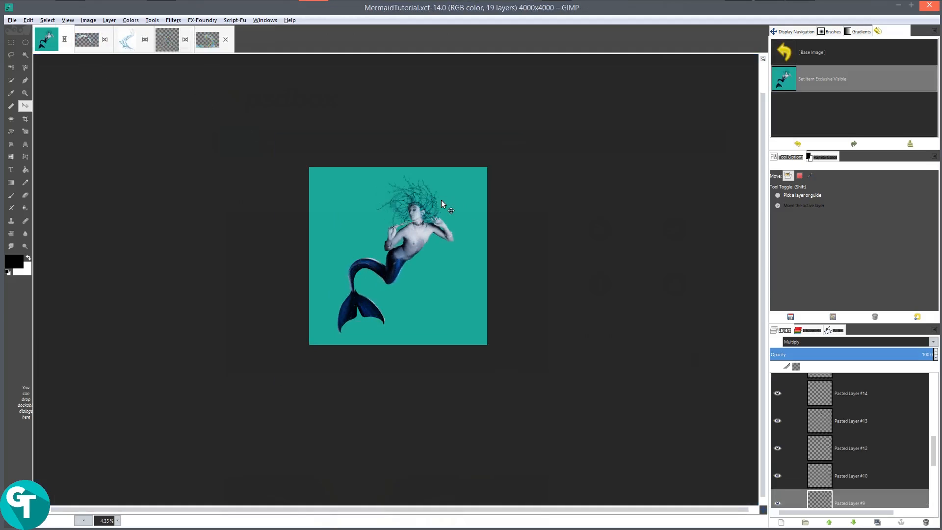
{"action": "scroll", "coordinate": [447, 201], "scroll_direction": "up", "scroll_amount": 5}
{"action": "scroll", "coordinate": [471, 167], "scroll_direction": "down", "scroll_amount": 1}
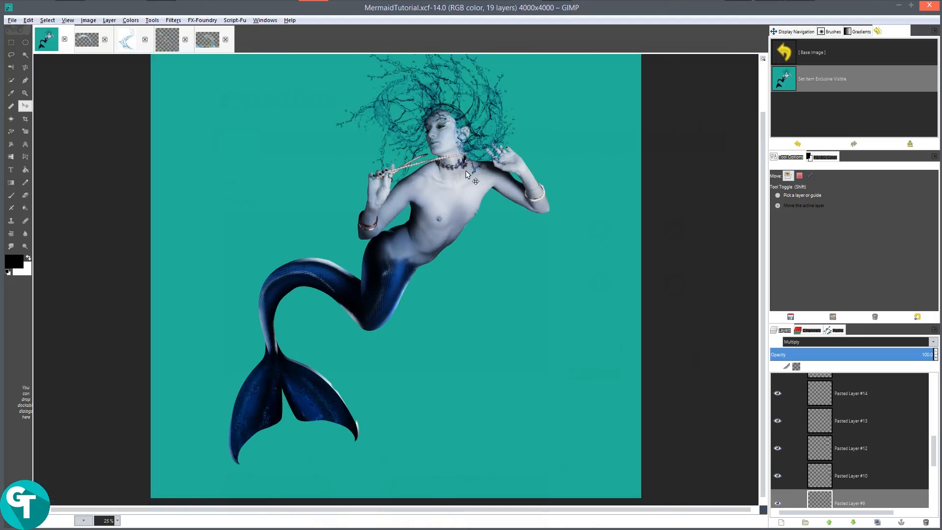
{"action": "scroll", "coordinate": [529, 198], "scroll_direction": "down", "scroll_amount": 1}
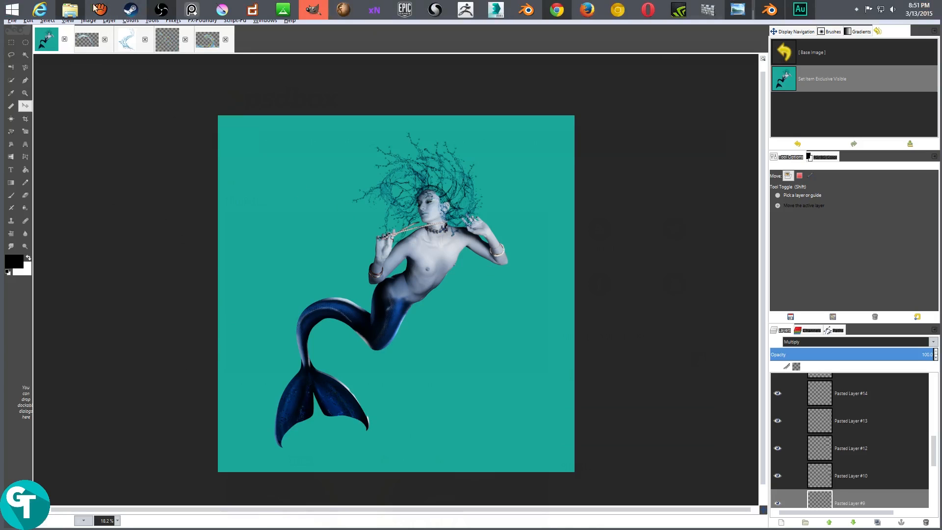
- Search the computer for PureRef and launch it with an empty reference board
{"action": "left_click", "coordinate": [70, 9]}
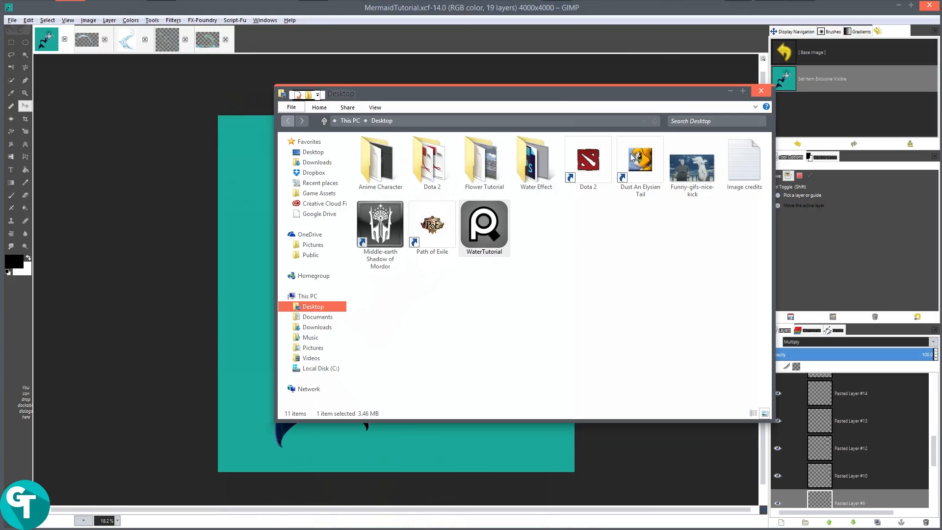
{"action": "left_click", "coordinate": [731, 90]}
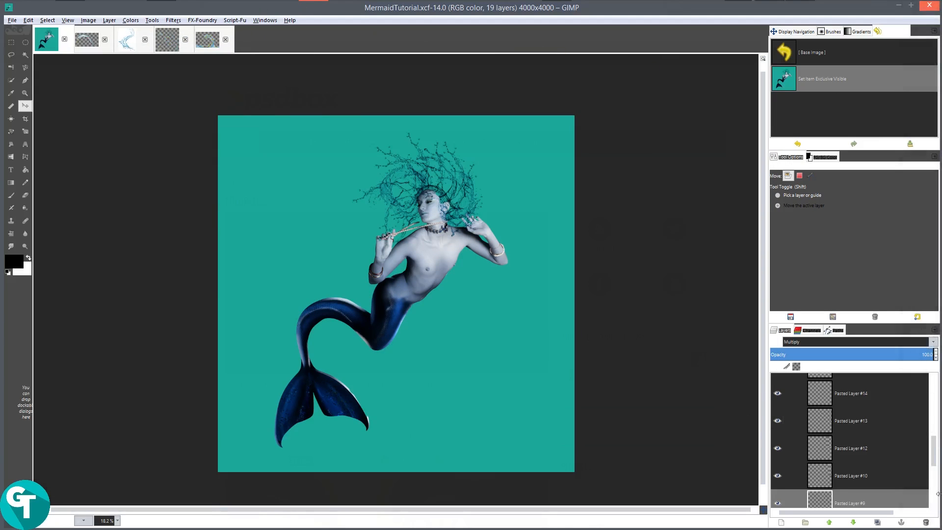
{"action": "mouse_move", "coordinate": [941, 528]}
{"action": "left_click", "coordinate": [924, 241]}
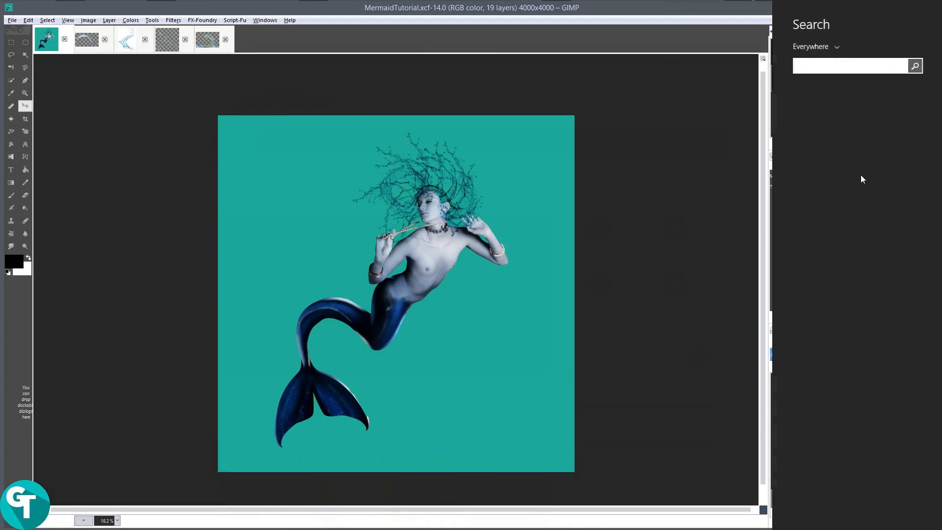
{"action": "type", "text": "pureRef"}
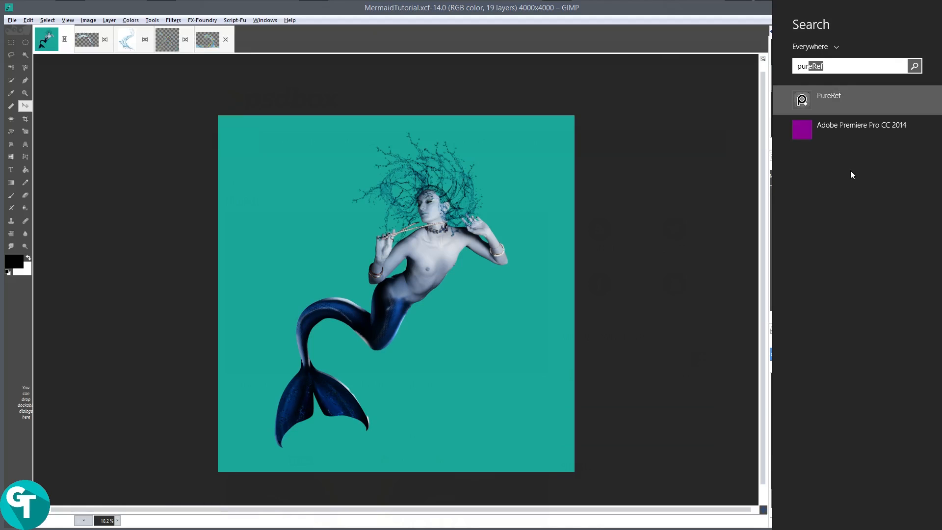
{"action": "left_click", "coordinate": [805, 102]}
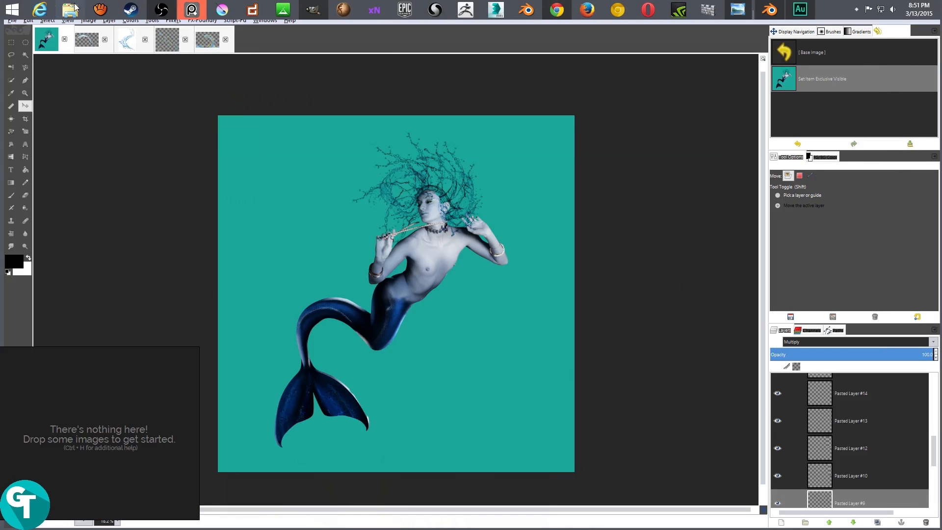
- Add the Mermaid_Final image from the Mermaid Renders folder inside Water Effect to the PureRef board
{"action": "left_click", "coordinate": [70, 9]}
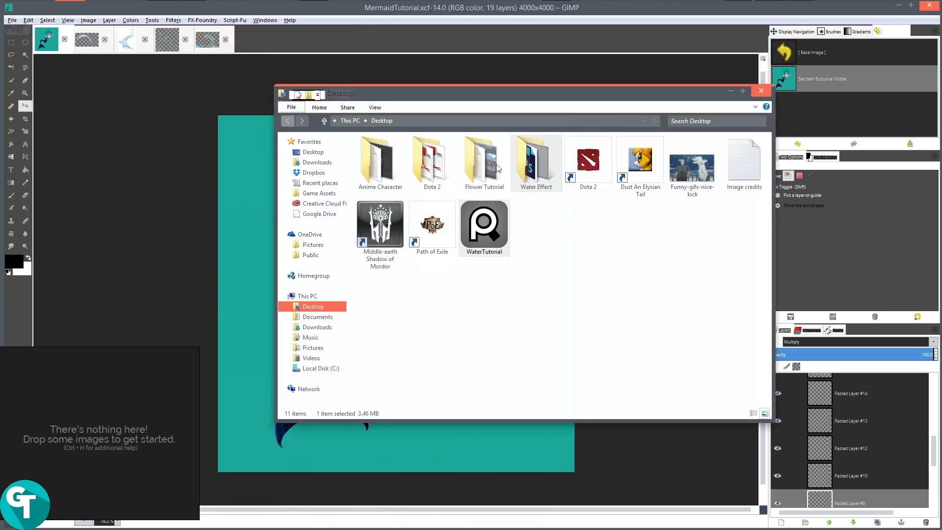
{"action": "double_click", "coordinate": [543, 168]}
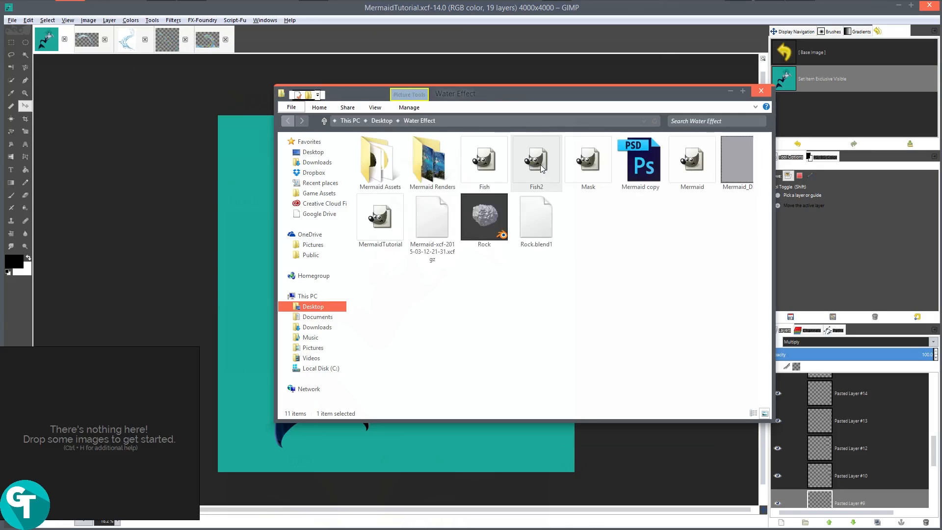
{"action": "double_click", "coordinate": [426, 174]}
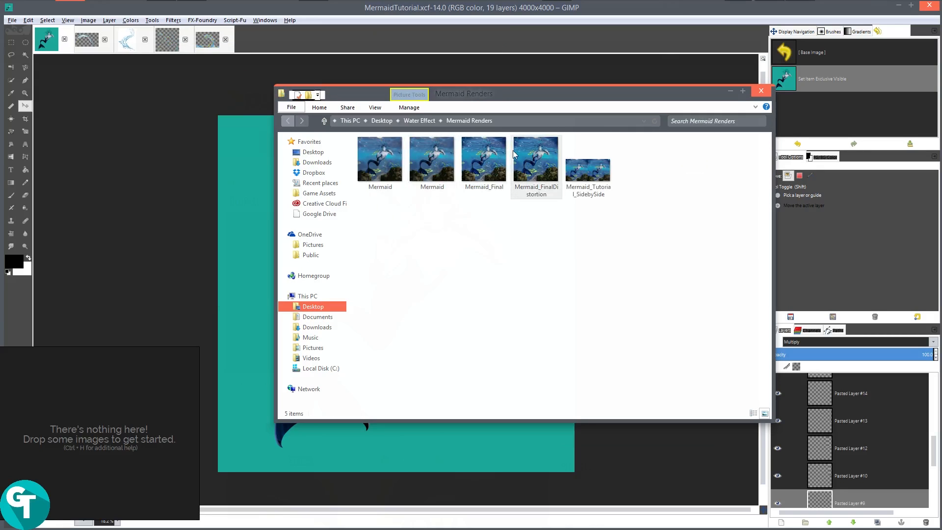
{"action": "left_click_drag", "start_coordinate": [485, 158], "coordinate": [97, 435]}
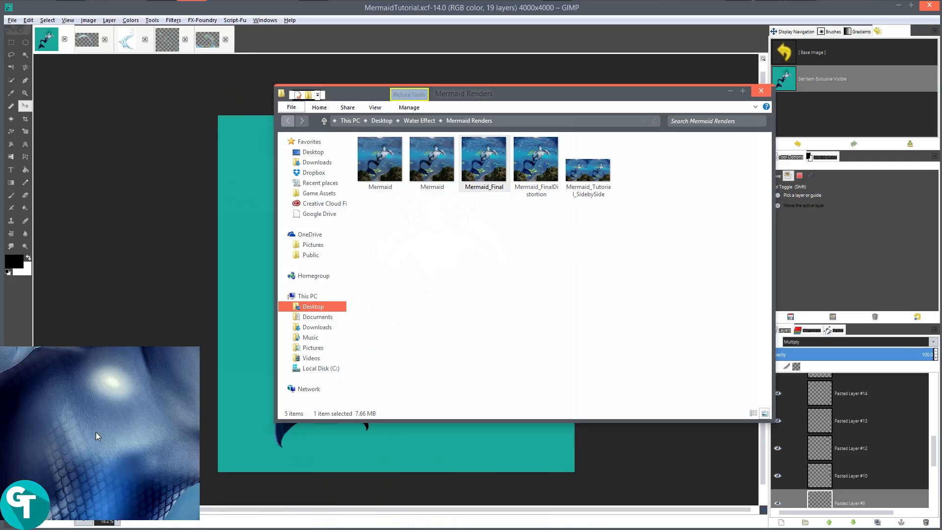
{"action": "left_click", "coordinate": [731, 91]}
- Frame the reference image in PureRef on the mermaid's upper body and water hair
{"action": "scroll", "coordinate": [111, 413], "scroll_direction": "down", "scroll_amount": 3}
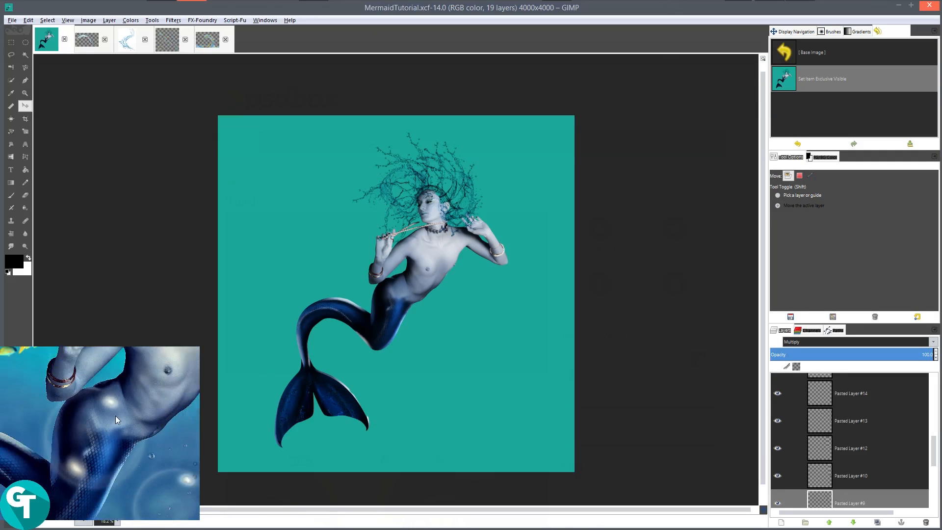
{"action": "left_click_drag", "start_coordinate": [119, 383], "coordinate": [102, 476]}
{"action": "left_click_drag", "start_coordinate": [147, 385], "coordinate": [97, 449]}
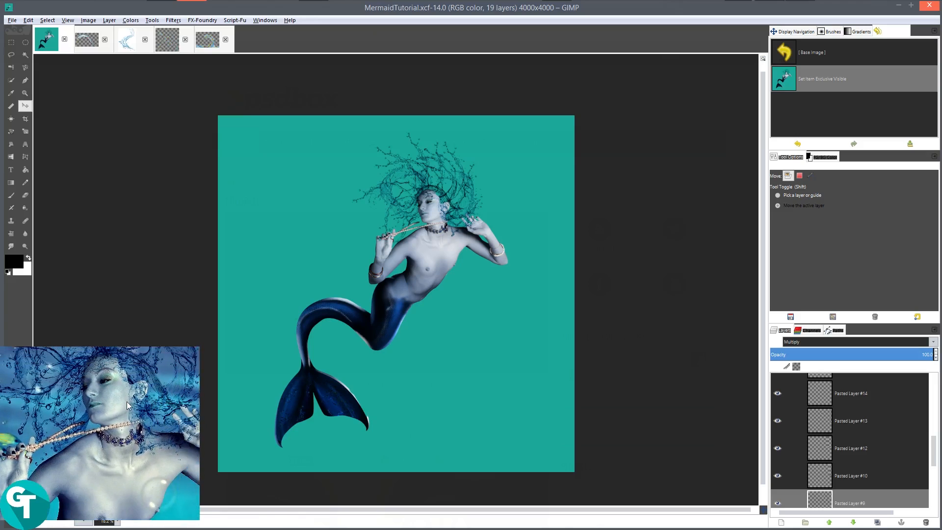
{"action": "scroll", "coordinate": [127, 401], "scroll_direction": "down", "scroll_amount": 3}
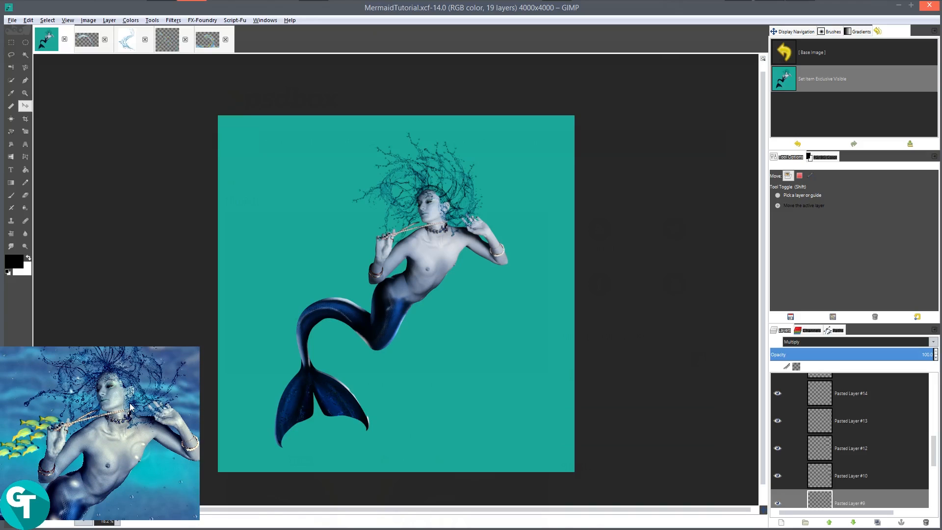
{"action": "left_click_drag", "start_coordinate": [145, 452], "coordinate": [125, 469]}
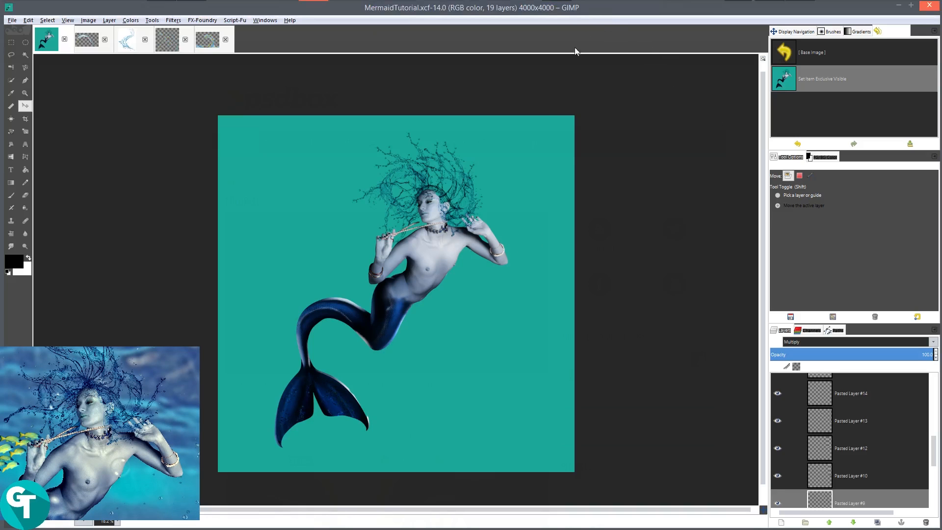
{"action": "scroll", "coordinate": [511, 231], "scroll_direction": "down", "scroll_amount": 2}
{"action": "scroll", "coordinate": [470, 249], "scroll_direction": "up", "scroll_amount": 3}
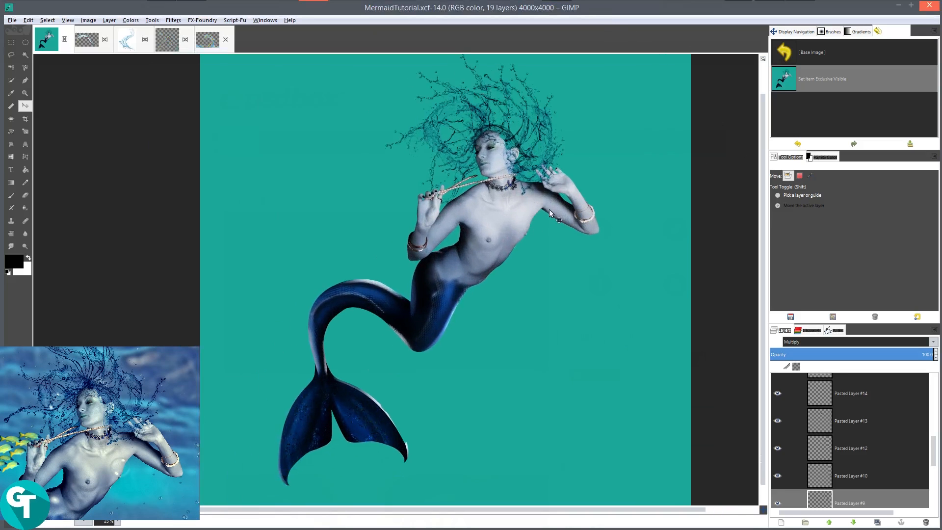
{"action": "scroll", "coordinate": [540, 216], "scroll_direction": "down", "scroll_amount": 1}
{"action": "scroll", "coordinate": [497, 184], "scroll_direction": "up", "scroll_amount": 3}
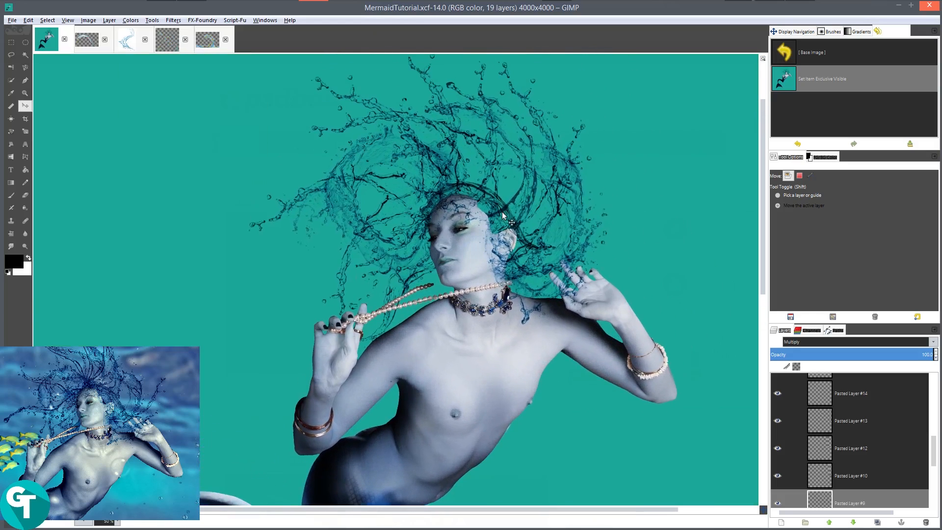
{"action": "scroll", "coordinate": [503, 213], "scroll_direction": "down", "scroll_amount": 1}
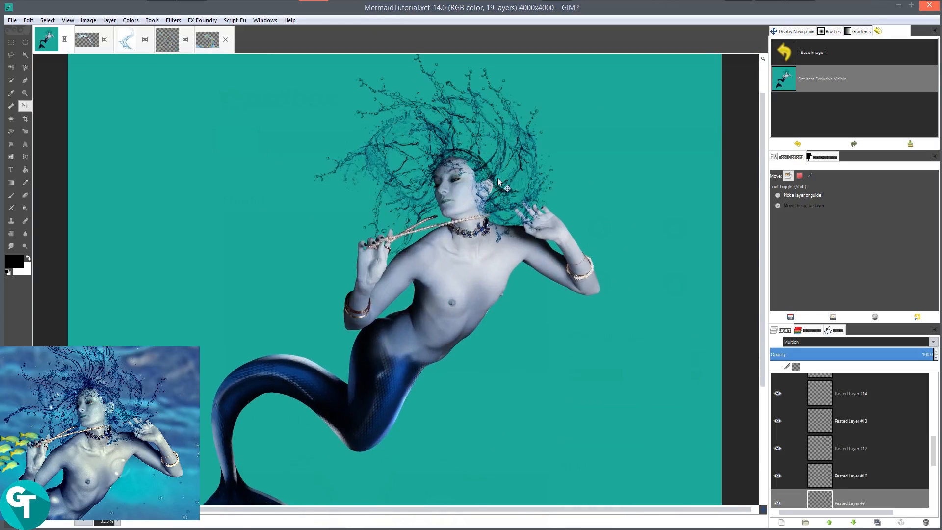
{"action": "scroll", "coordinate": [498, 181], "scroll_direction": "down", "scroll_amount": 1}
- Close the four imported water splash source images without saving, discarding their changes and keeping only MermaidTutorial.xcf open
{"action": "left_click", "coordinate": [225, 39]}
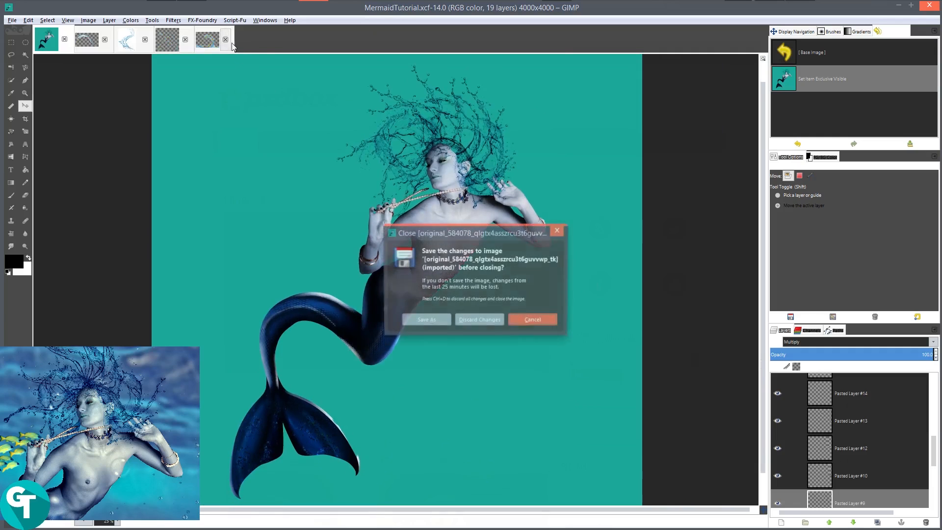
{"action": "left_click", "coordinate": [499, 320]}
{"action": "left_click", "coordinate": [186, 40]}
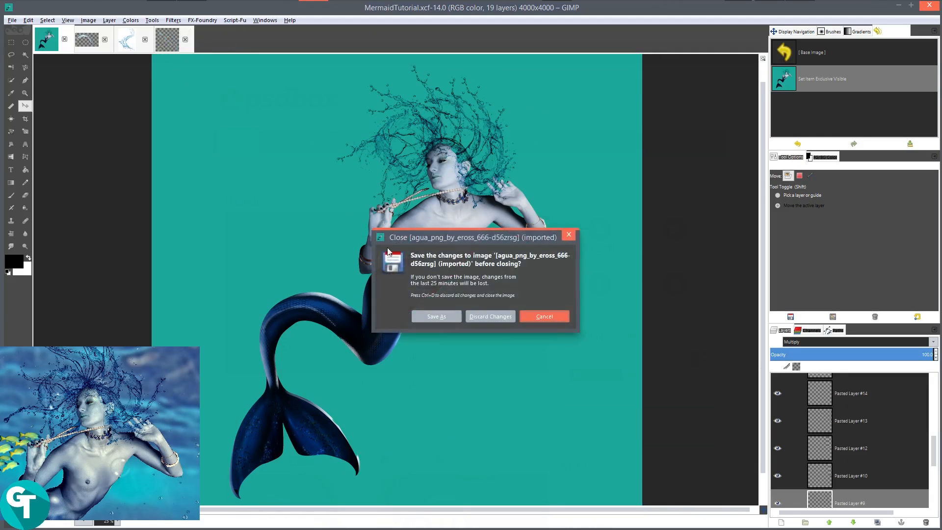
{"action": "left_click", "coordinate": [479, 315]}
{"action": "left_click", "coordinate": [145, 39]}
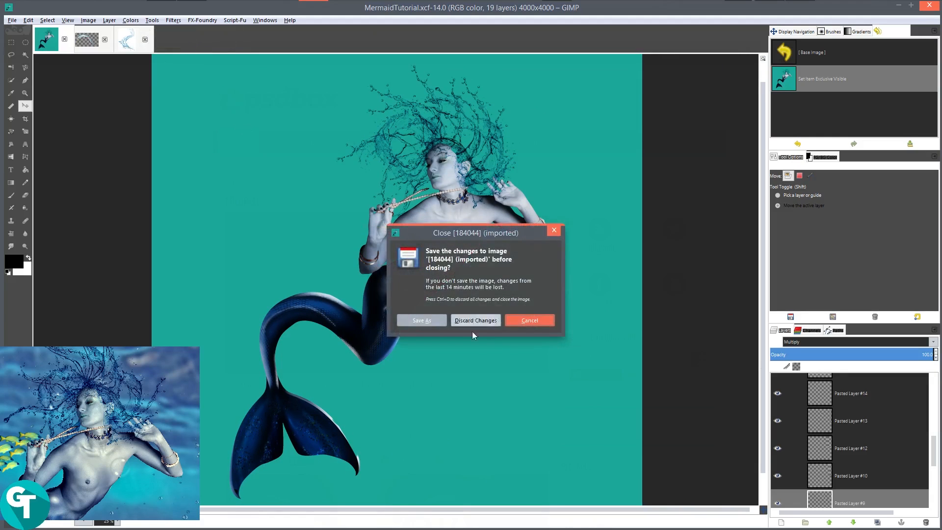
{"action": "left_click", "coordinate": [476, 320]}
{"action": "left_click", "coordinate": [105, 39]}
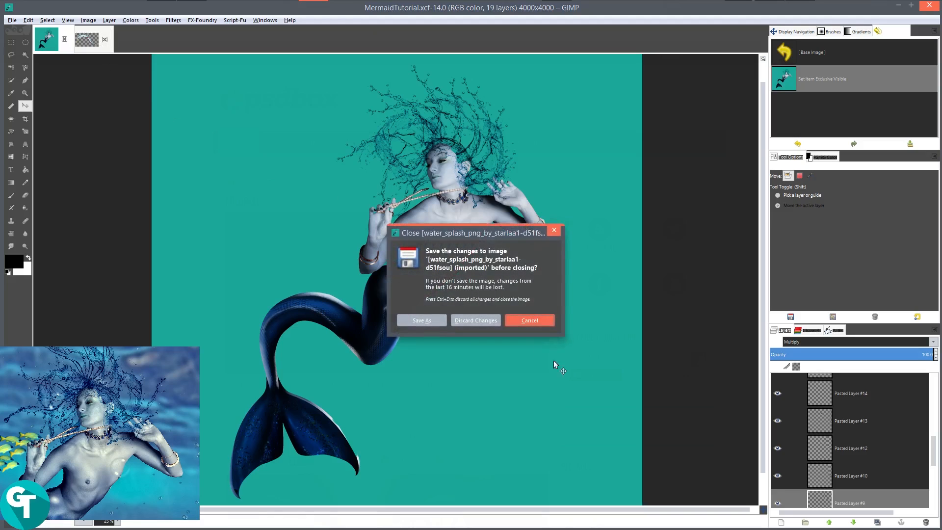
{"action": "left_click", "coordinate": [474, 321]}
- Select the teal BG layer at the base of the layer stack and bring up the file commands
{"action": "key", "text": "minus"}
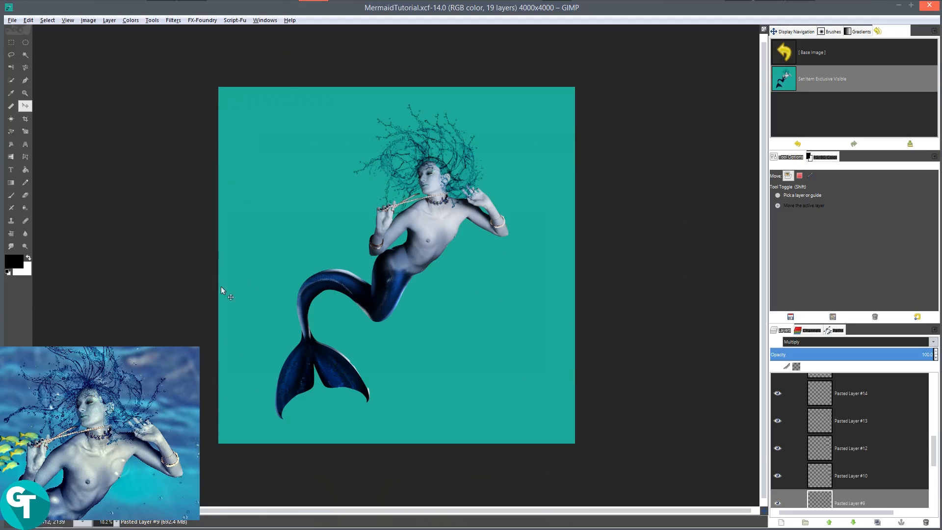
{"action": "scroll", "coordinate": [435, 245], "scroll_direction": "up", "scroll_amount": 2}
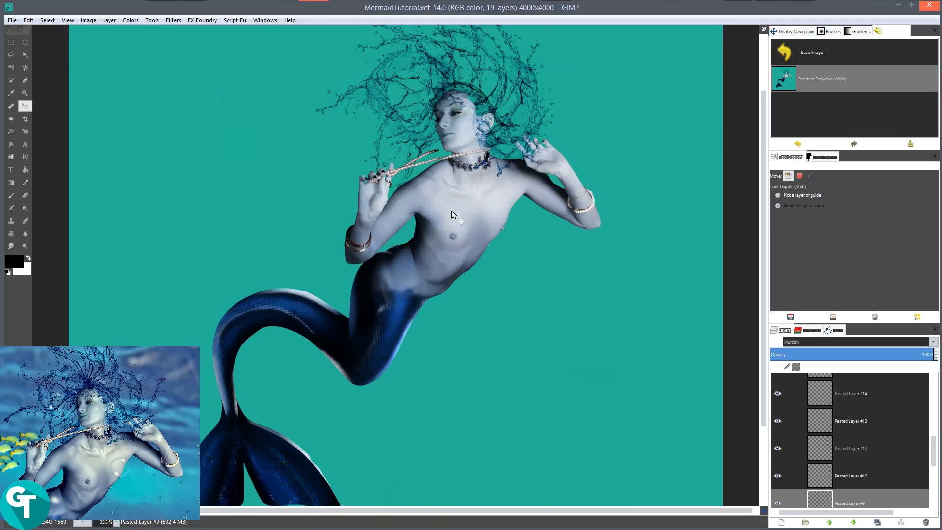
{"action": "scroll", "coordinate": [451, 210], "scroll_direction": "down", "scroll_amount": 2}
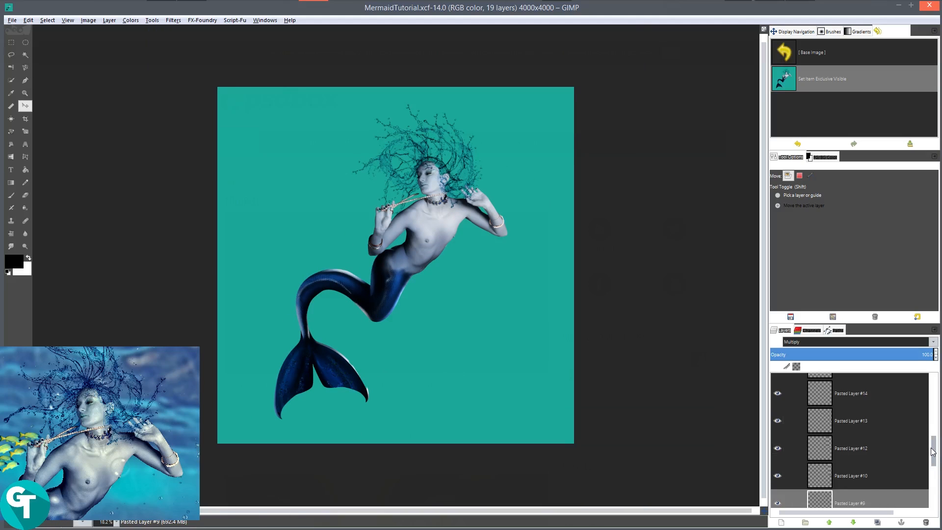
{"action": "scroll", "coordinate": [904, 495], "scroll_direction": "down", "scroll_amount": 5}
{"action": "left_click", "coordinate": [853, 486]}
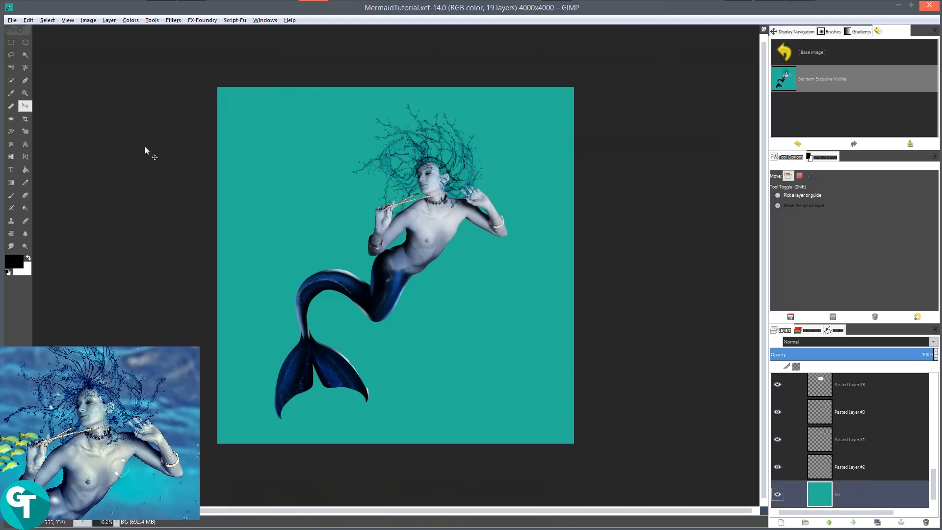
{"action": "left_click", "coordinate": [12, 21]}
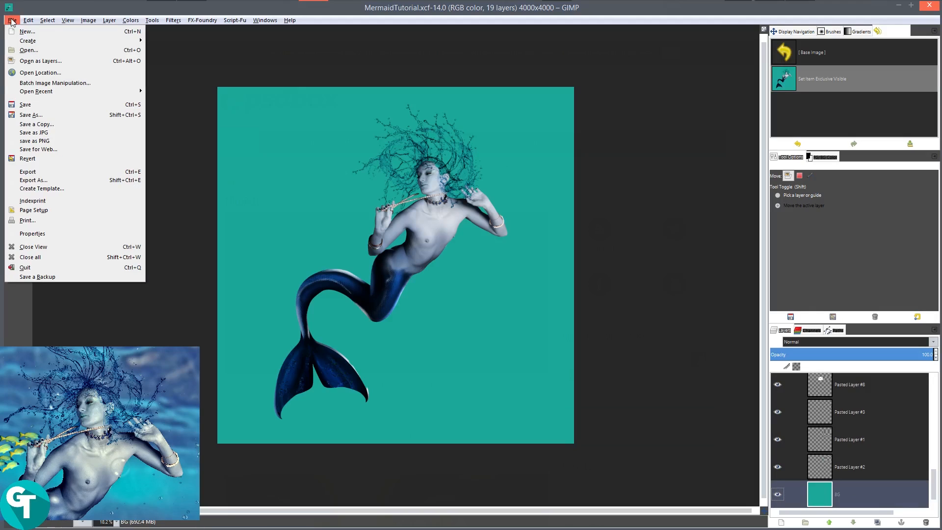
- Open Underwater-PSDBOX-6.jpg from the Underwater-PSD-Box-2014 folder inside Image Manip. Assets in Pictures
{"action": "left_click", "coordinate": [26, 51]}
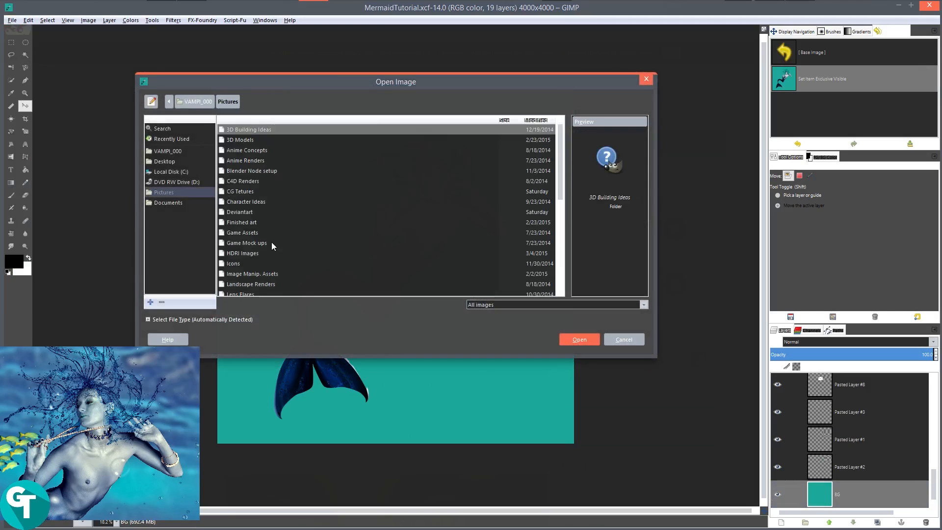
{"action": "double_click", "coordinate": [258, 274]}
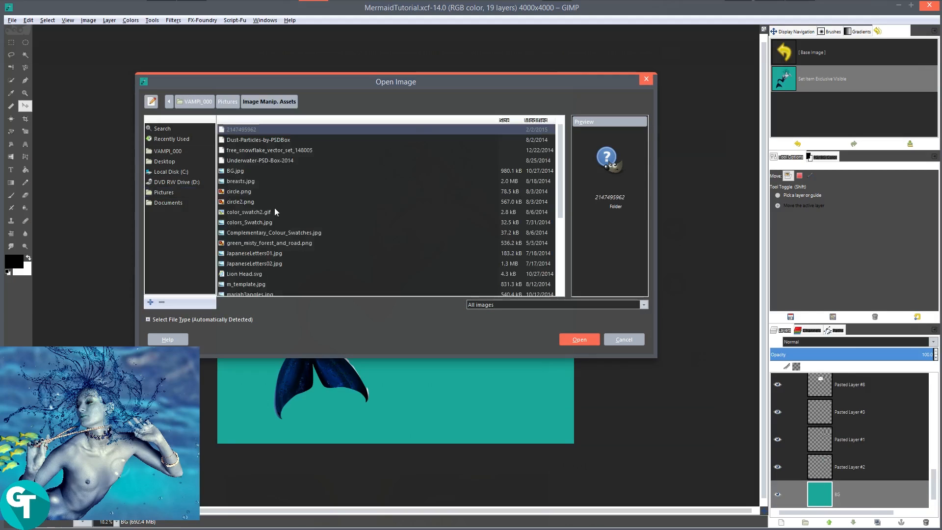
{"action": "double_click", "coordinate": [248, 160]}
{"action": "double_click", "coordinate": [262, 138]}
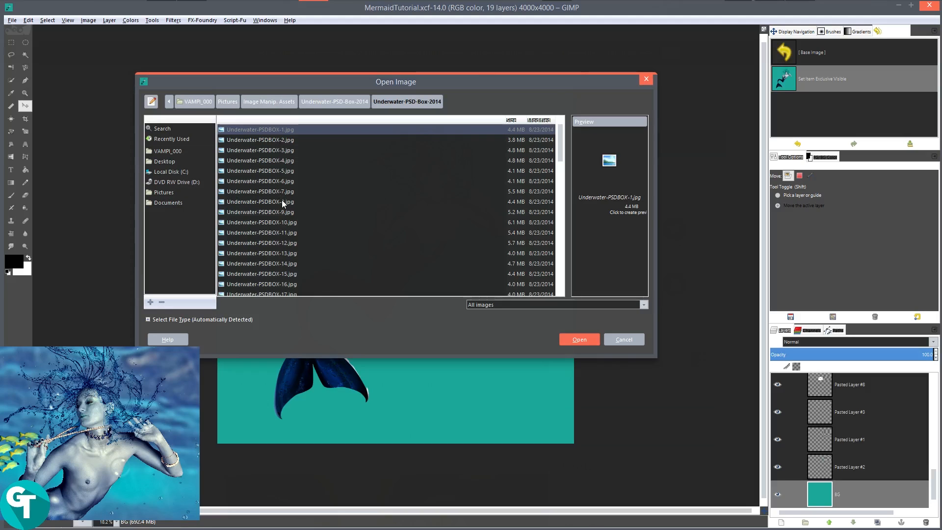
{"action": "left_click", "coordinate": [269, 180]}
{"action": "left_click", "coordinate": [579, 339]}
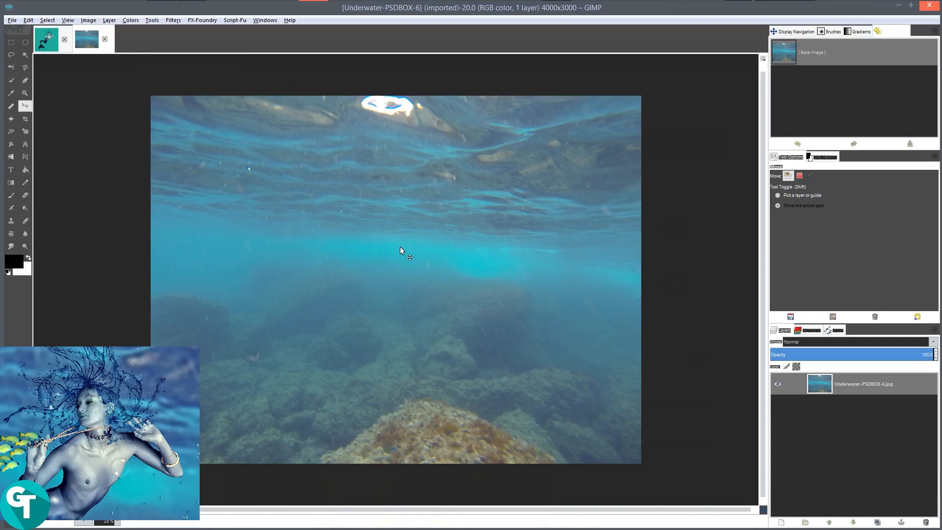
- Select the whole underwater photo and copy it
{"action": "left_click", "coordinate": [317, 142]}
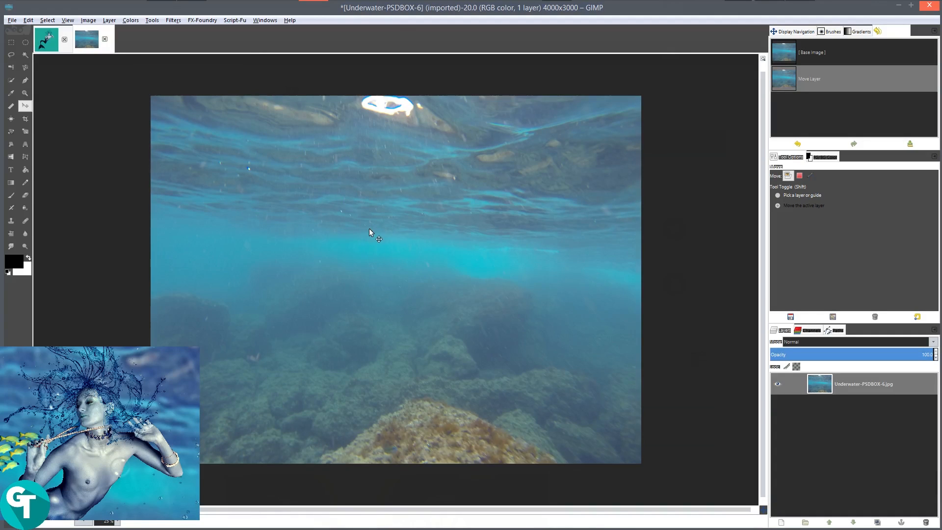
{"action": "key", "text": "ctrl+a"}
{"action": "right_click", "coordinate": [375, 213]}
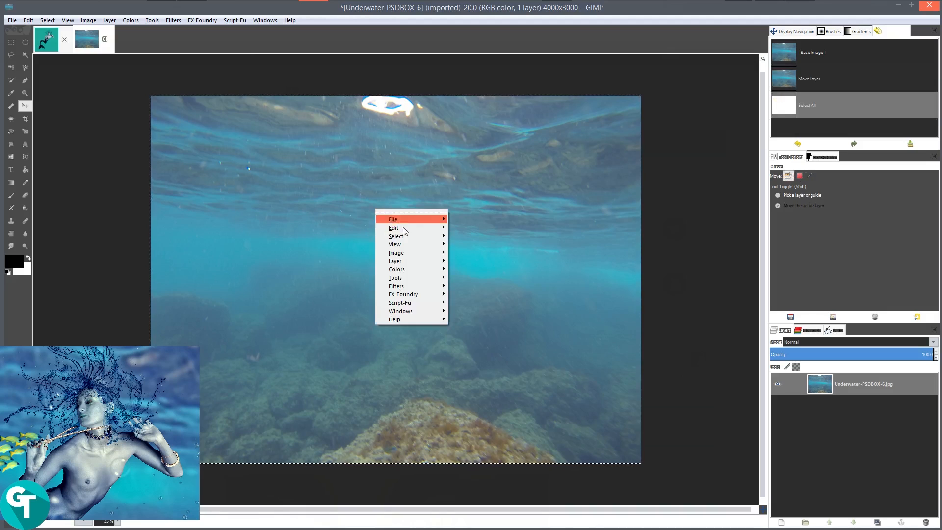
{"action": "mouse_move", "coordinate": [403, 227]}
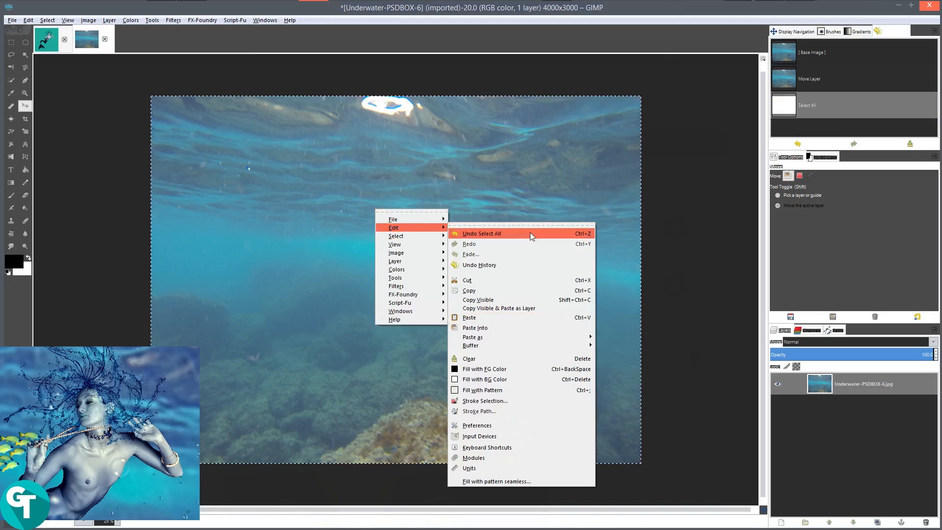
{"action": "left_click", "coordinate": [490, 290]}
- Paste the underwater photo into the MermaidTutorial.xcf image and convert the floating selection into a new layer
{"action": "left_click", "coordinate": [49, 43]}
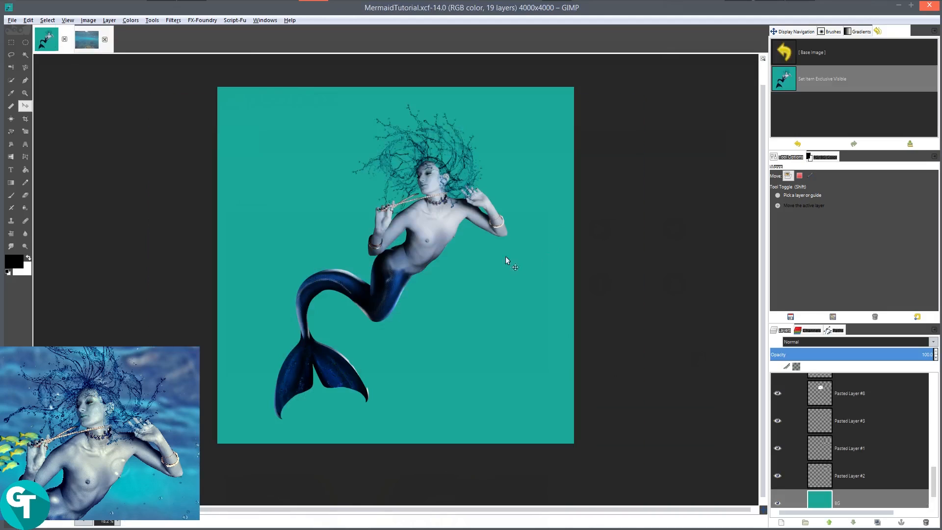
{"action": "right_click", "coordinate": [424, 226]}
{"action": "mouse_move", "coordinate": [451, 243]}
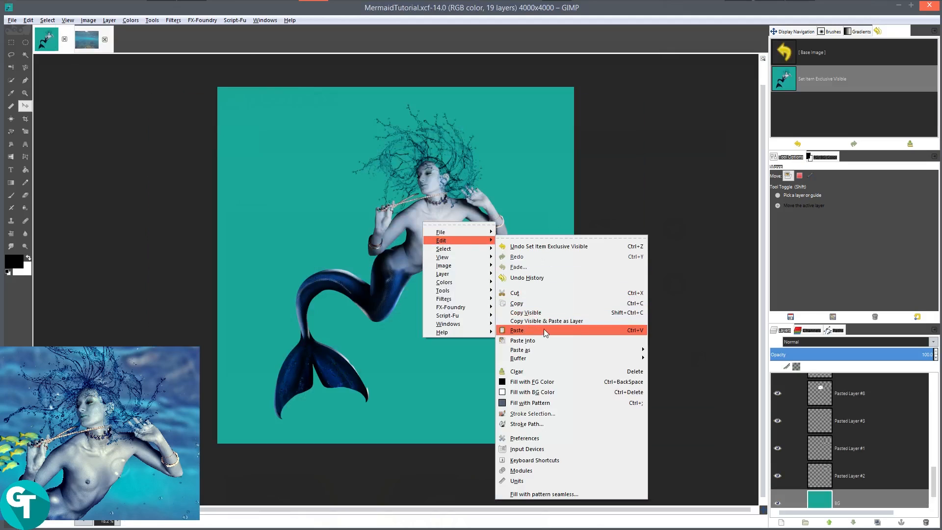
{"action": "left_click", "coordinate": [532, 341]}
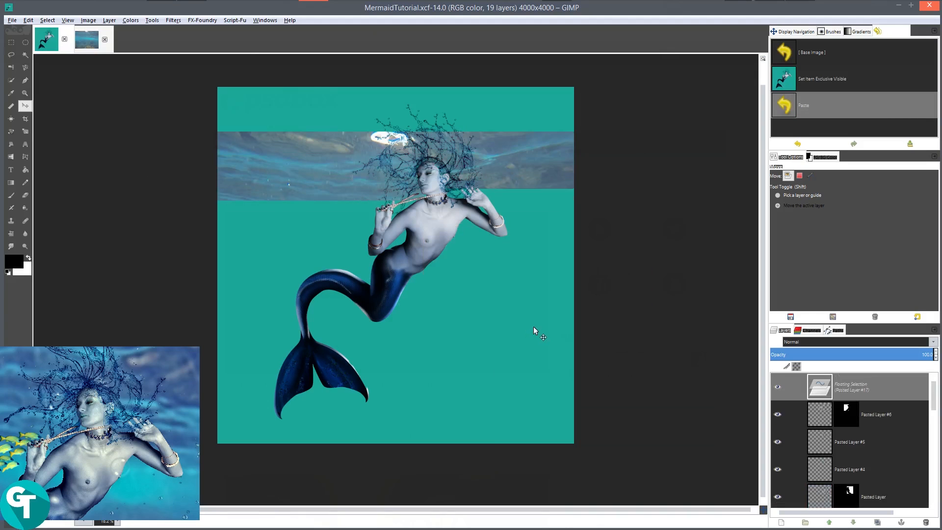
{"action": "left_click", "coordinate": [781, 522]}
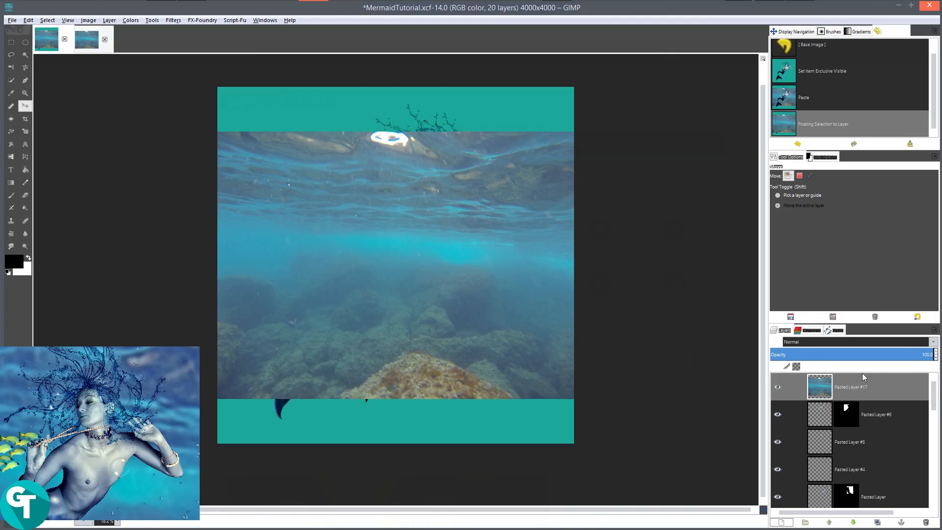
- Scale the pasted underwater layer non-proportionally to 4000 × 4130 pixels and position it to cover the whole canvas
{"action": "key", "text": "shift+s"}
{"action": "left_click", "coordinate": [413, 268]}
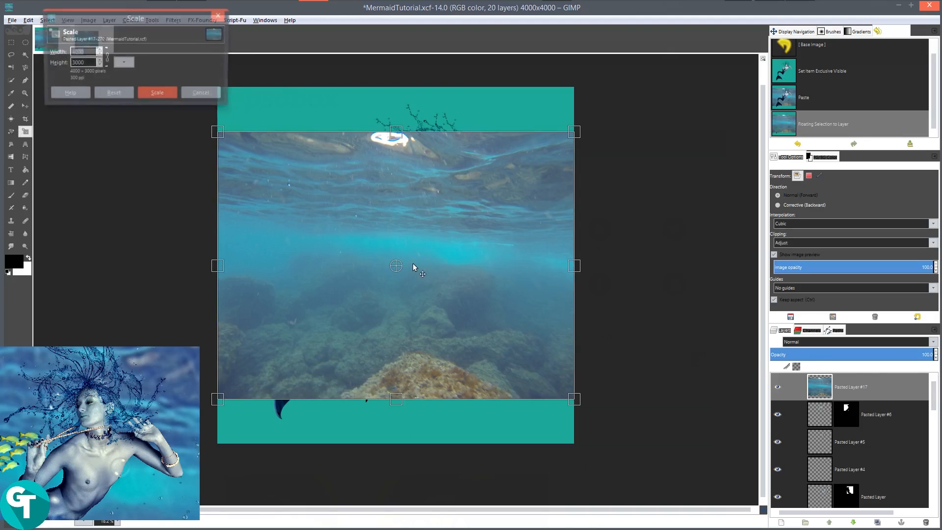
{"action": "mouse_move", "coordinate": [594, 415]}
{"action": "left_mouse_down"}
{"action": "mouse_move", "coordinate": [610, 432]}
{"action": "mouse_move", "coordinate": [604, 425]}
{"action": "left_mouse_up"}
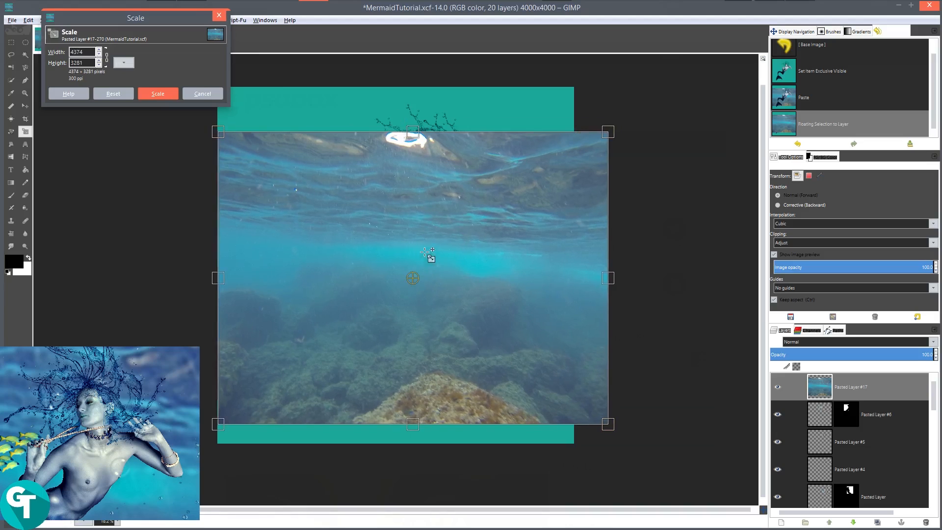
{"action": "left_click_drag", "start_coordinate": [413, 278], "coordinate": [397, 251]}
{"action": "left_click_drag", "start_coordinate": [396, 104], "coordinate": [397, 86]}
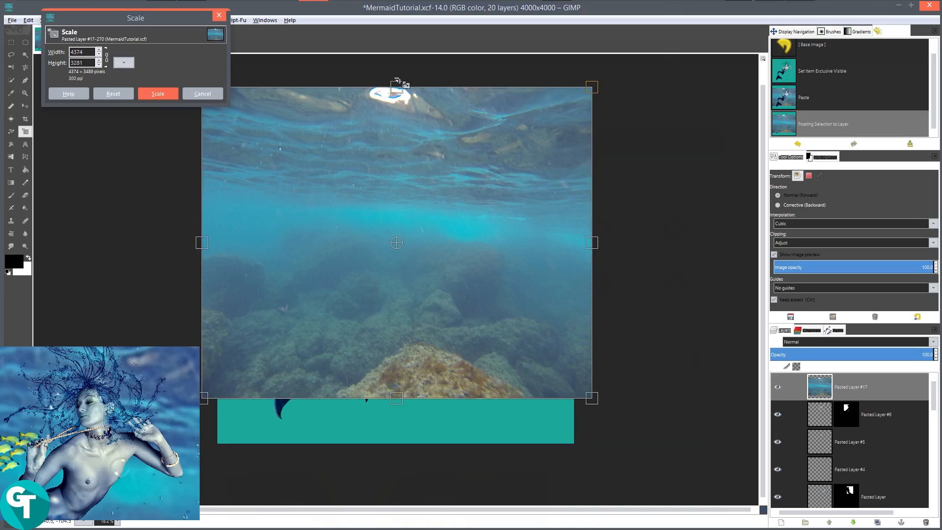
{"action": "left_click_drag", "start_coordinate": [397, 87], "coordinate": [400, 82]}
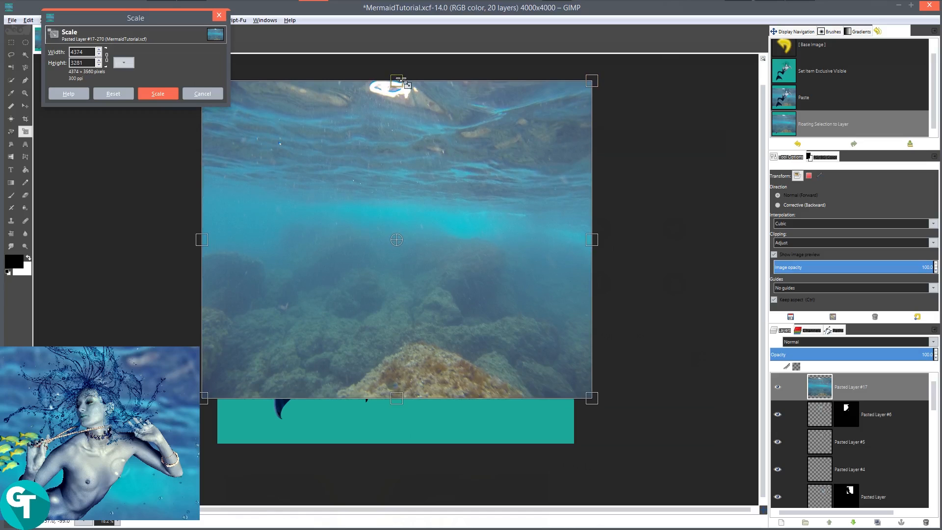
{"action": "left_click_drag", "start_coordinate": [401, 403], "coordinate": [406, 451]}
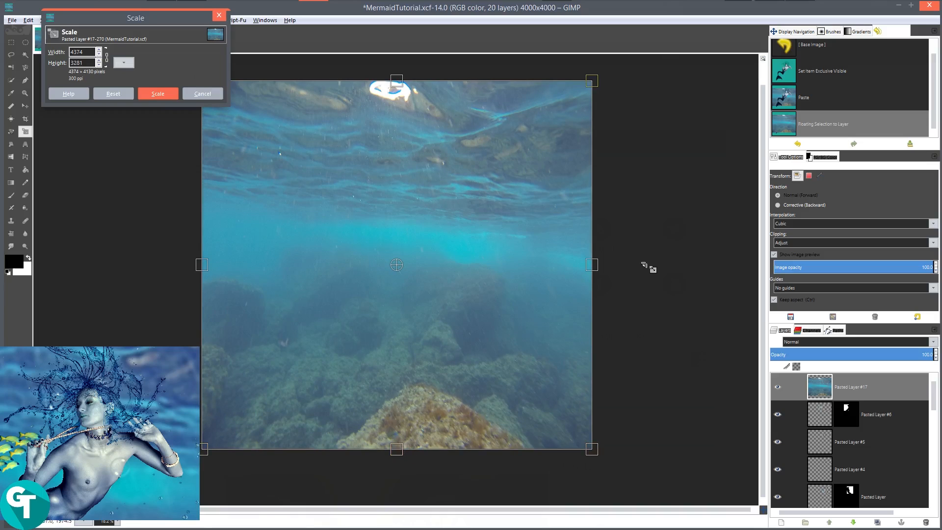
{"action": "mouse_move", "coordinate": [597, 265]}
{"action": "left_mouse_down"}
{"action": "mouse_move", "coordinate": [572, 264]}
{"action": "mouse_move", "coordinate": [580, 264]}
{"action": "left_mouse_up"}
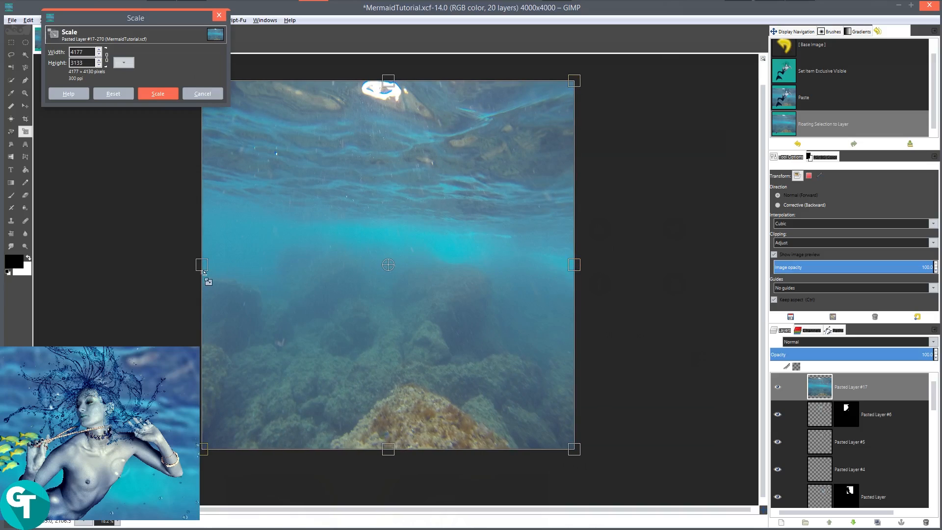
{"action": "mouse_move", "coordinate": [201, 265]}
{"action": "left_mouse_down"}
{"action": "mouse_move", "coordinate": [222, 266]}
{"action": "mouse_move", "coordinate": [213, 268]}
{"action": "left_mouse_up"}
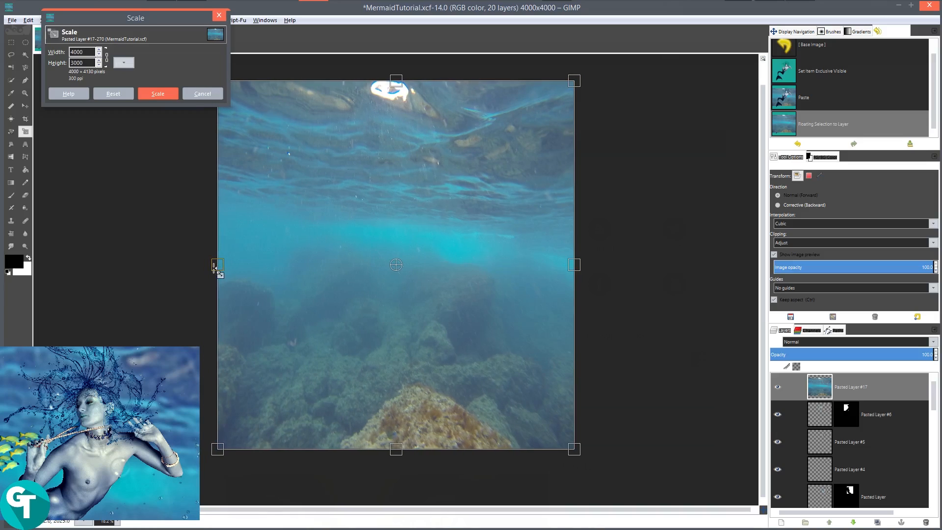
{"action": "left_click", "coordinate": [156, 94]}
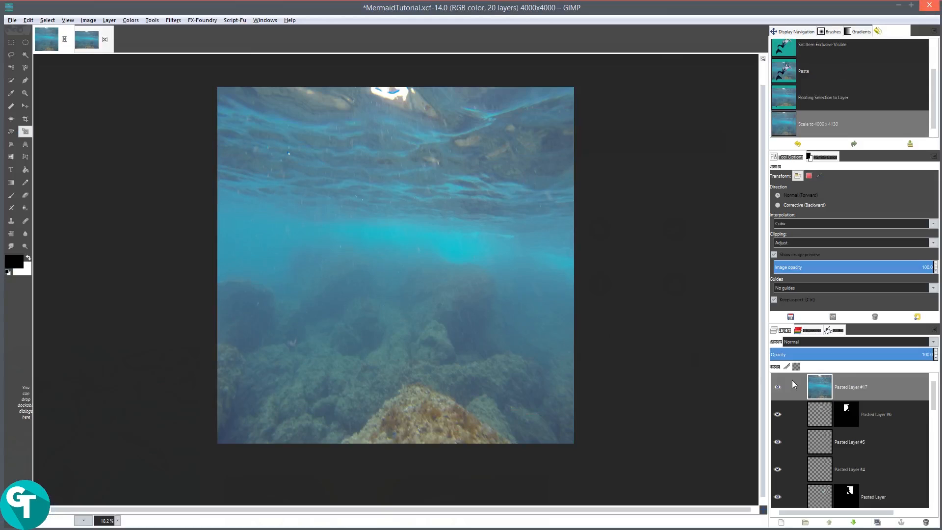
- Move the underwater layer directly above the BG layer, beneath the mermaid layers, and duplicate it
{"action": "left_click_drag", "start_coordinate": [794, 384], "coordinate": [857, 480]}
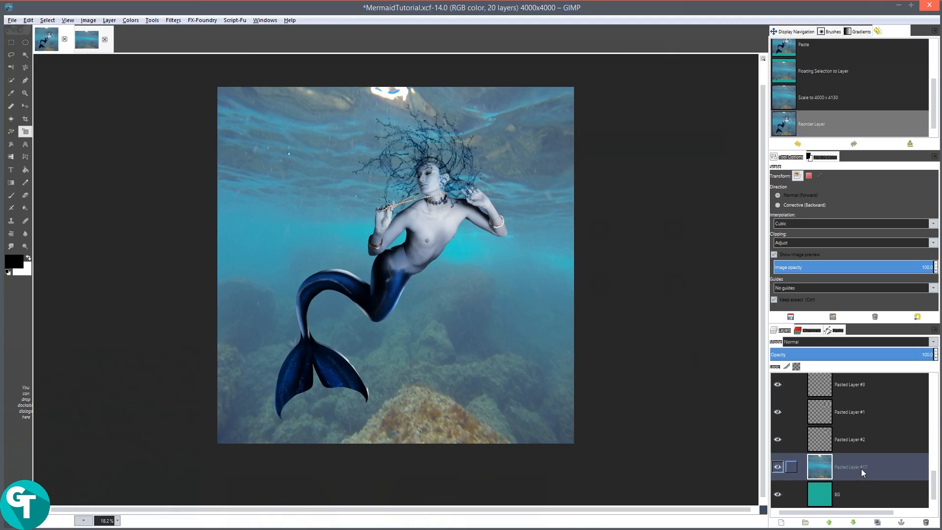
{"action": "left_click", "coordinate": [877, 522]}
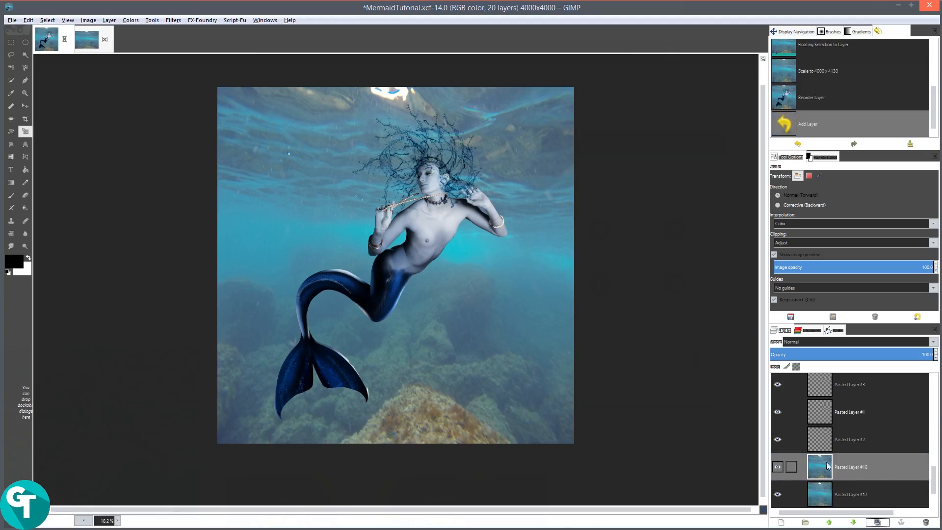
- Apply Color Balance to the duplicated underwater layer's midtones, with the magenta–green level at -4 and the yellow–blue level at 14
{"action": "left_click", "coordinate": [130, 22]}
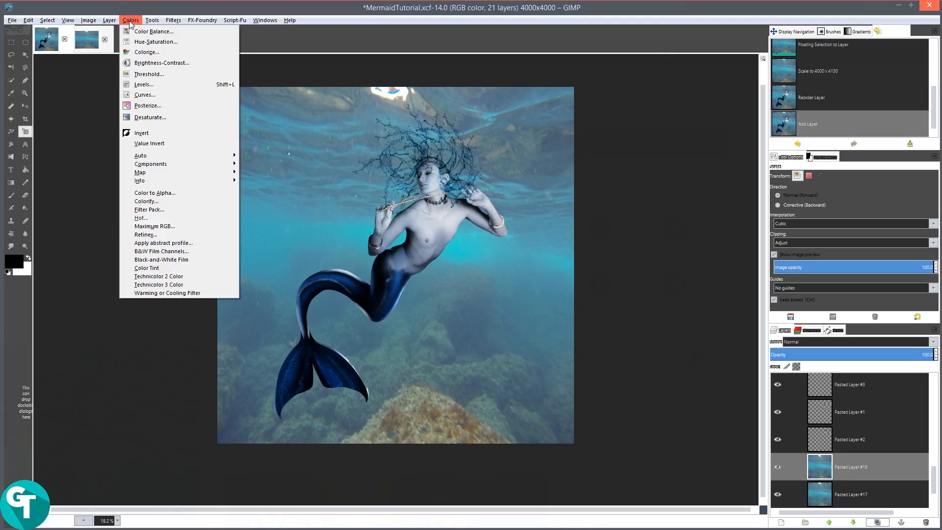
{"action": "left_click", "coordinate": [159, 35]}
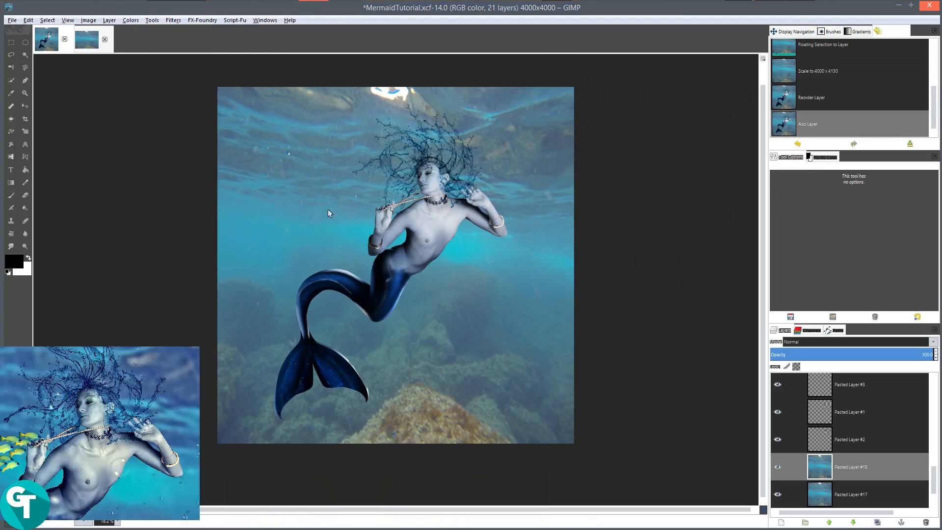
{"action": "mouse_move", "coordinate": [775, 1]}
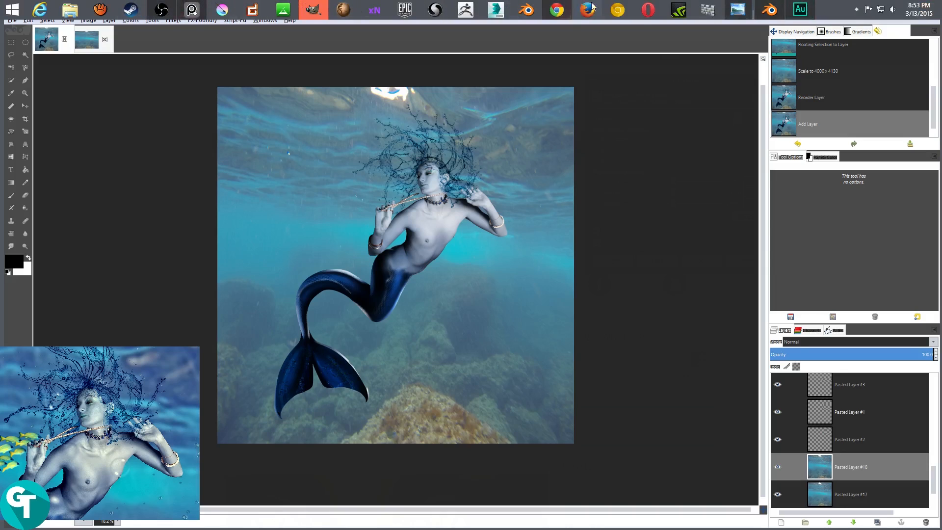
{"action": "left_click", "coordinate": [309, 9]}
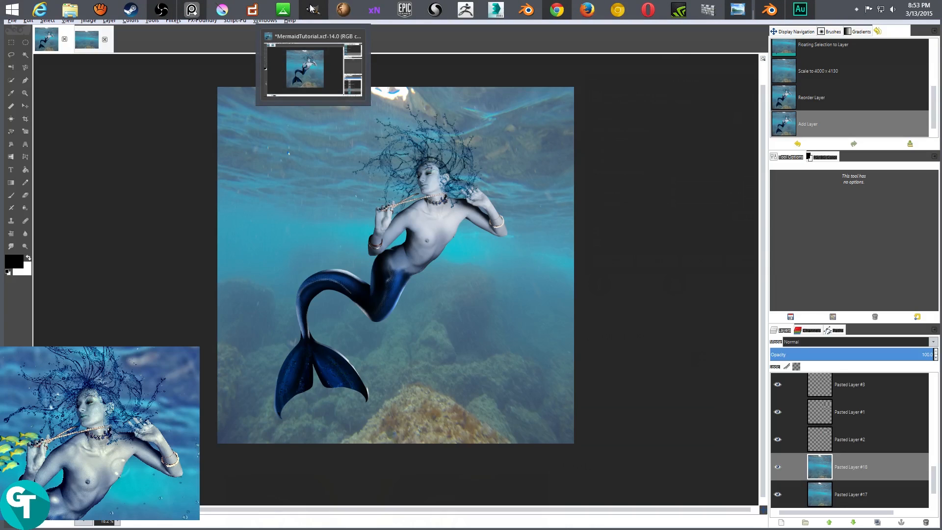
{"action": "left_click", "coordinate": [310, 8]}
{"action": "left_click", "coordinate": [310, 9]}
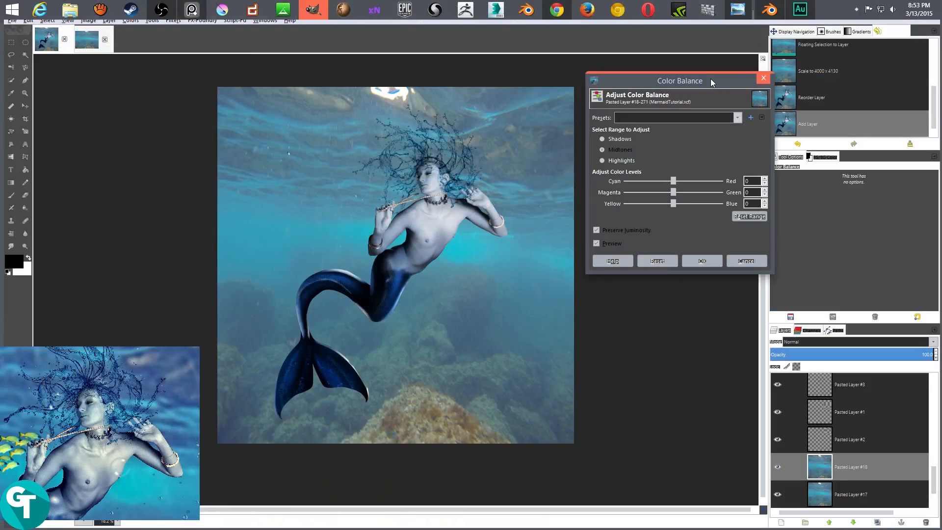
{"action": "left_click_drag", "start_coordinate": [712, 82], "coordinate": [686, 70]}
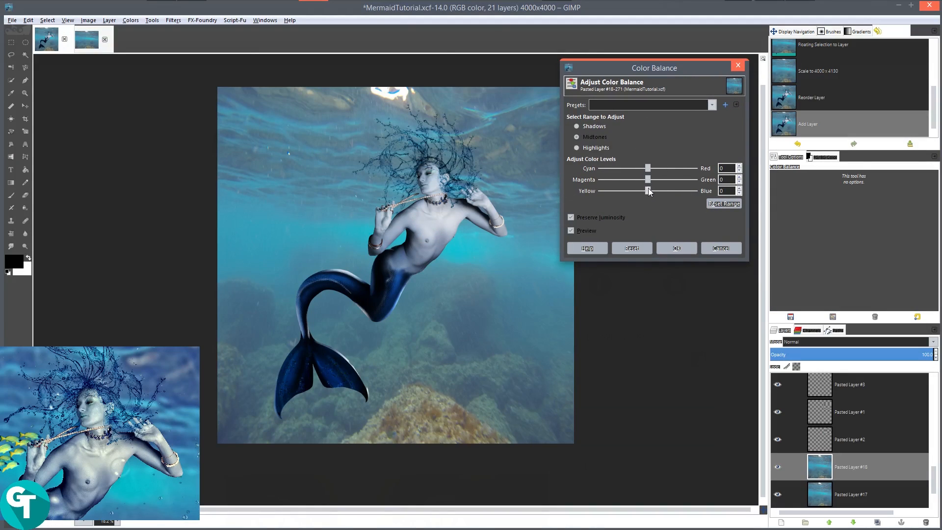
{"action": "left_click_drag", "start_coordinate": [649, 187], "coordinate": [660, 189]}
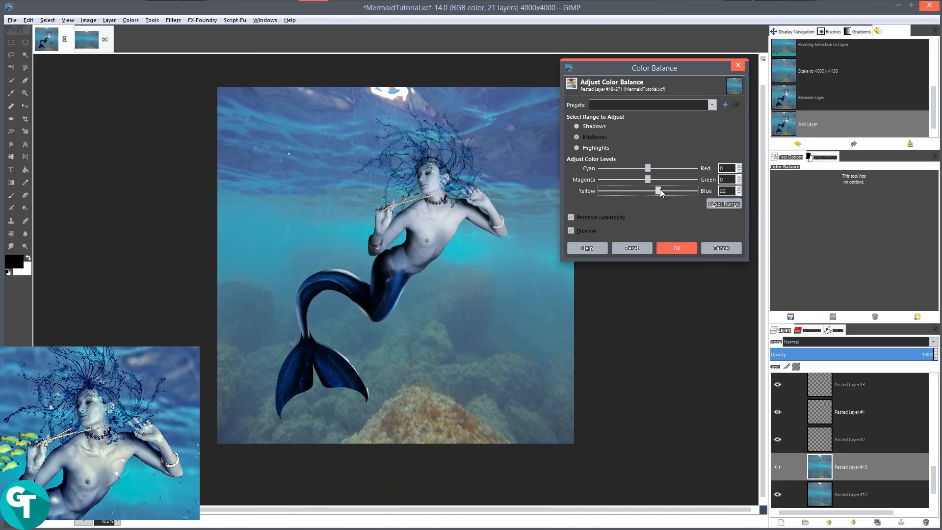
{"action": "left_click_drag", "start_coordinate": [661, 189], "coordinate": [659, 189]}
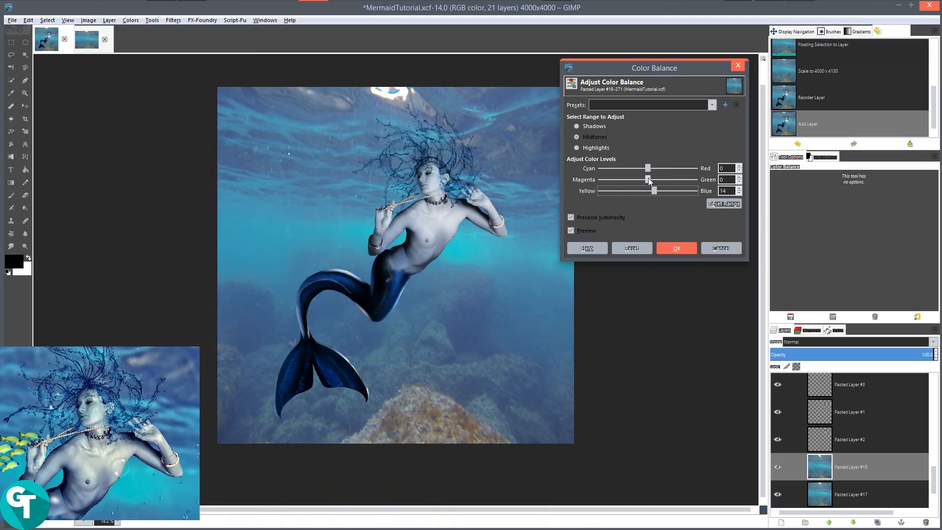
{"action": "left_click_drag", "start_coordinate": [649, 177], "coordinate": [646, 178]}
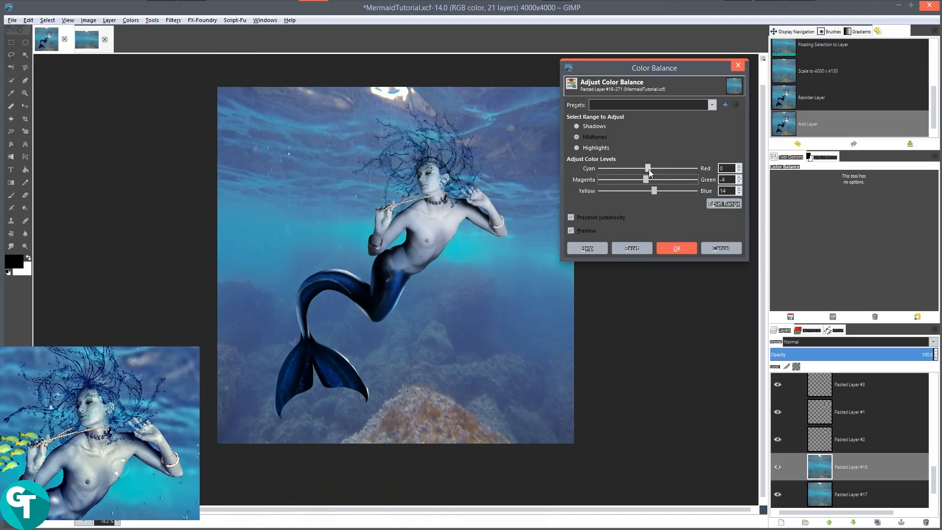
{"action": "left_click", "coordinate": [678, 247]}
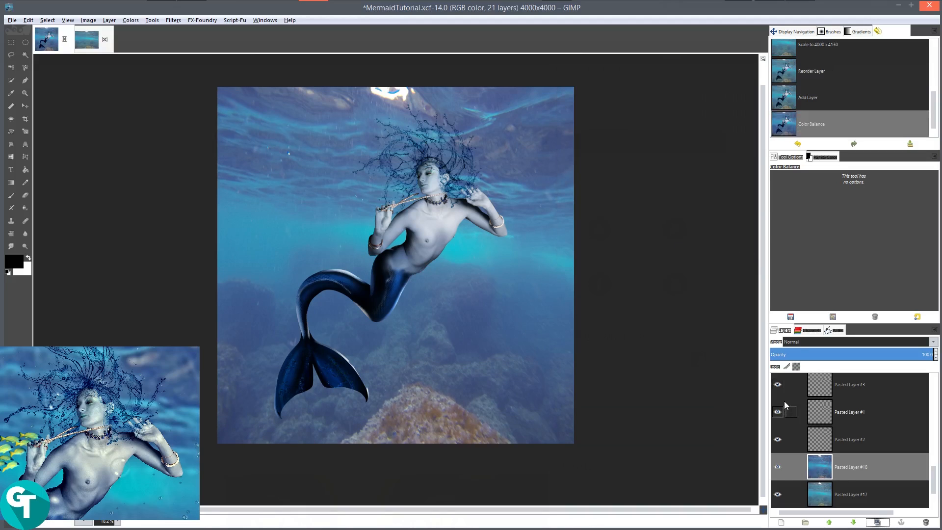
- Rename the colour-adjusted underwater layer as "Color balance"
{"action": "double_click", "coordinate": [854, 466]}
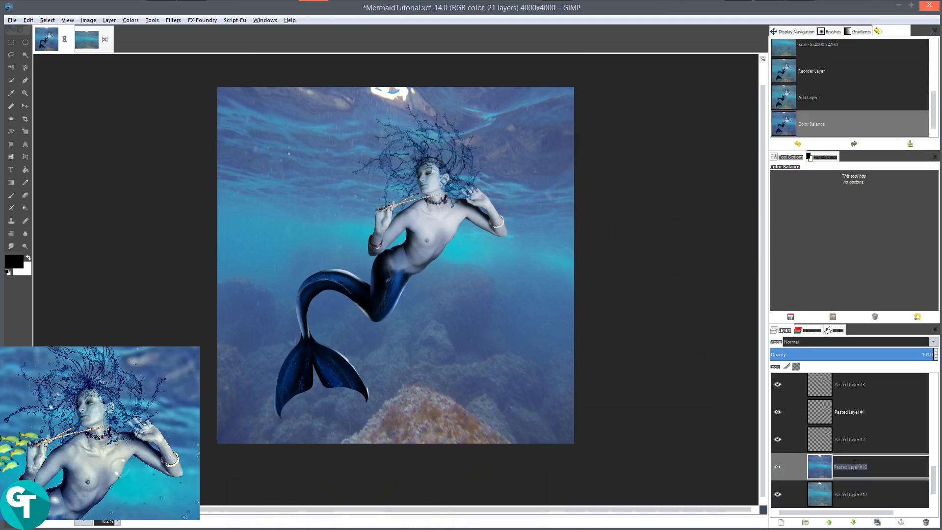
{"action": "type", "text": "Color balance"}
{"action": "key", "text": "Return"}
- Duplicate the Color balance layer and apply Brightness-Contrast to the copy, with brightness at -6 and the contrast slightly raised
{"action": "left_click", "coordinate": [877, 522]}
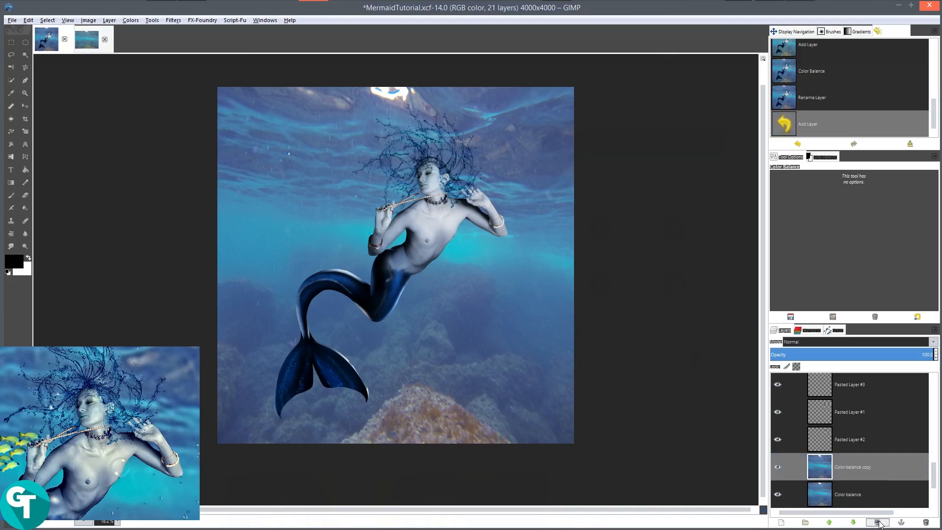
{"action": "left_click", "coordinate": [130, 20]}
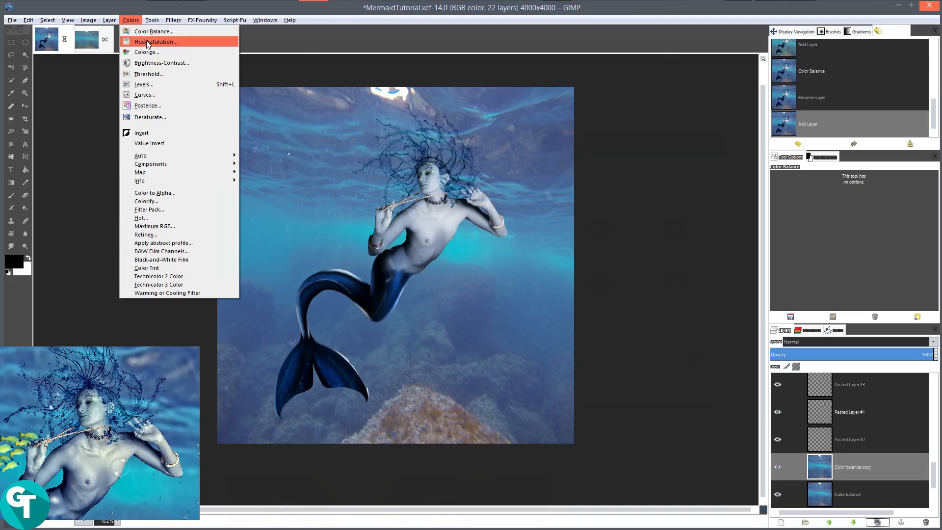
{"action": "left_click", "coordinate": [157, 63]}
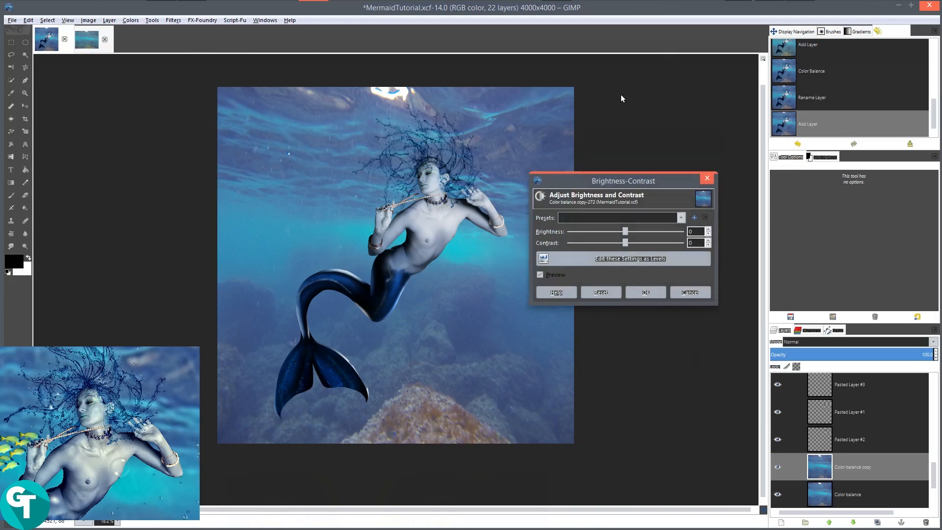
{"action": "left_click", "coordinate": [625, 233]}
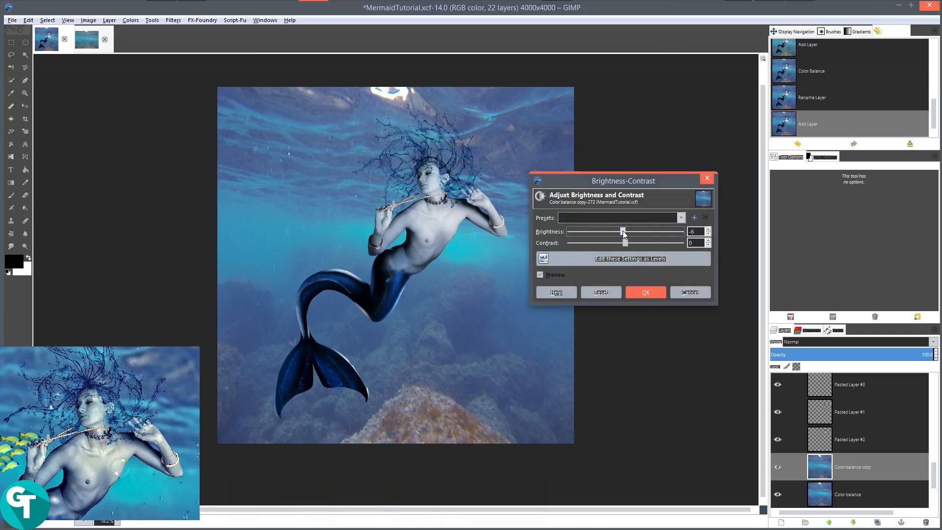
{"action": "left_click_drag", "start_coordinate": [625, 242], "coordinate": [627, 243]}
{"action": "left_click", "coordinate": [651, 293]}
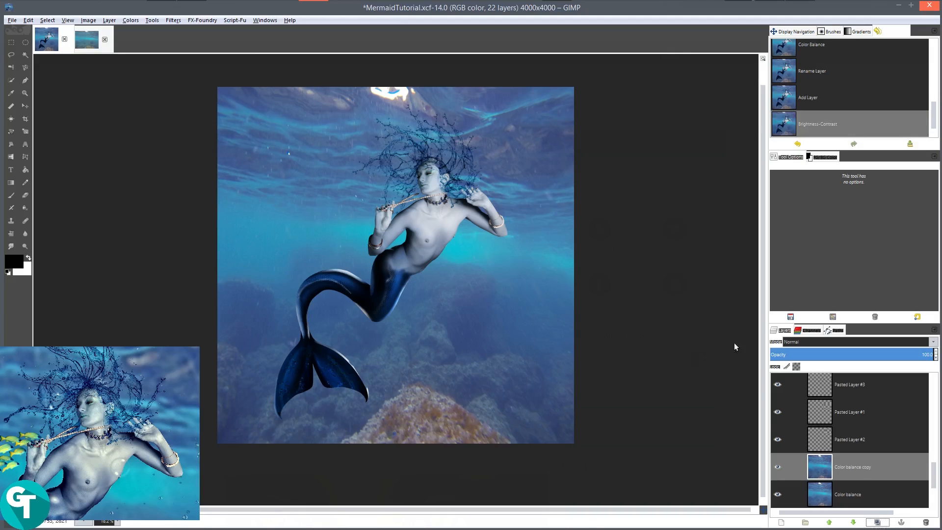
- Rename the duplicated layer with the brightness adjustment as "Brightness Contrast"
{"action": "double_click", "coordinate": [864, 468]}
{"action": "type", "text": "Brightness Contrast"}
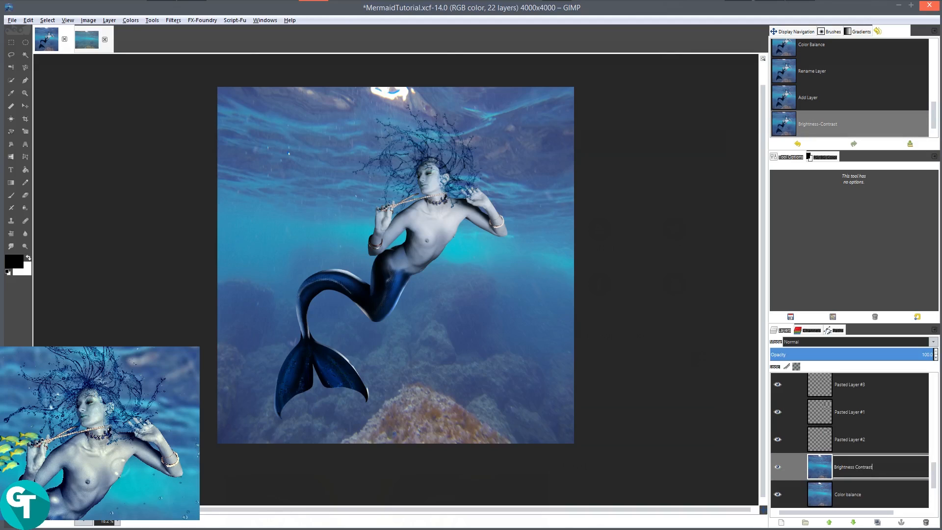
{"action": "key", "text": "Return"}
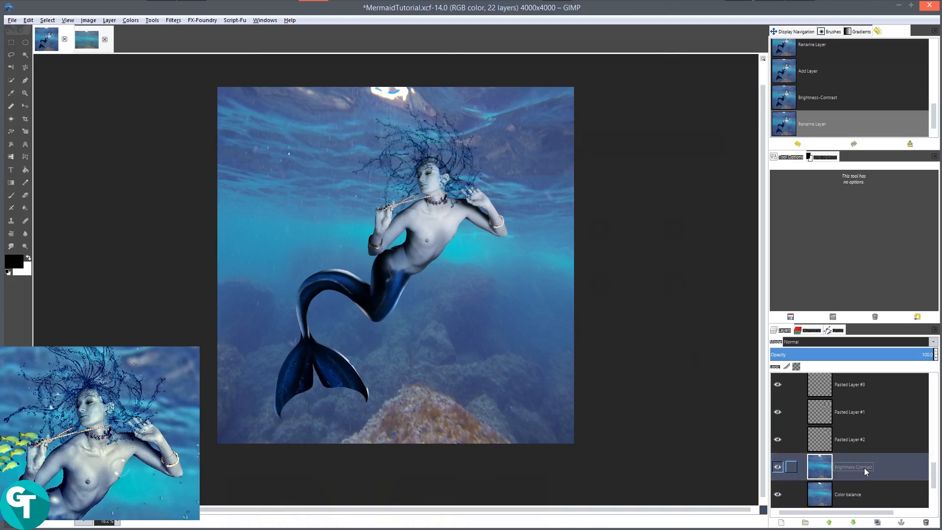
- Duplicate the Brightness Contrast layer and apply Hue-Saturation to the copy, with hue 3, lightness -4 and saturation 7
{"action": "left_click", "coordinate": [878, 523]}
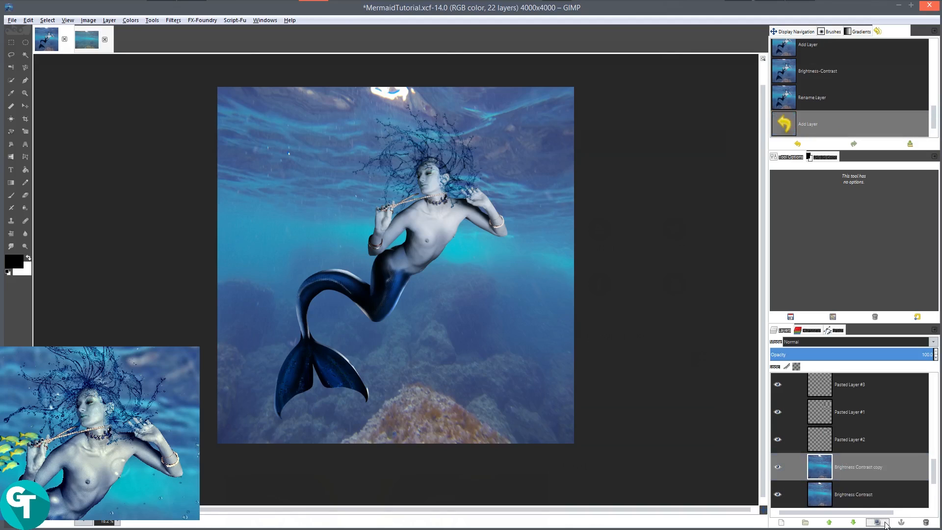
{"action": "left_click", "coordinate": [131, 21]}
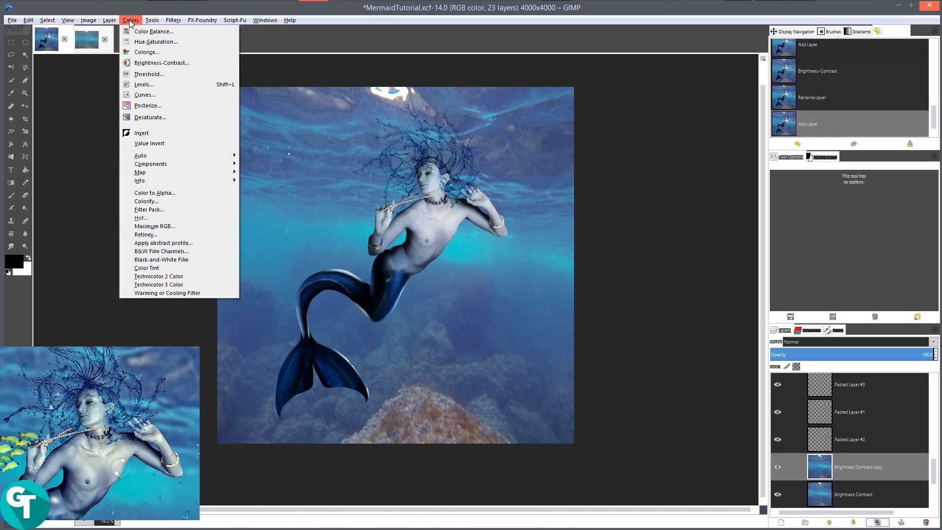
{"action": "left_click", "coordinate": [151, 41]}
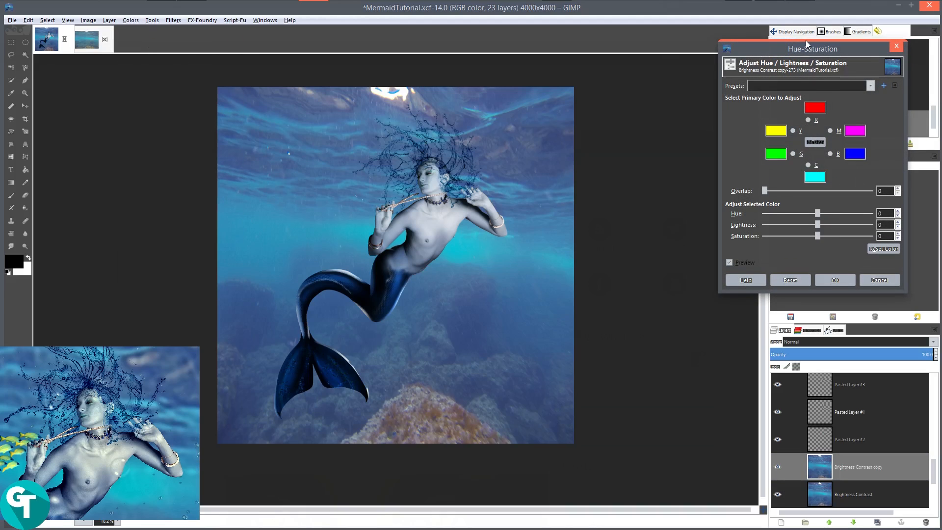
{"action": "left_click_drag", "start_coordinate": [820, 49], "coordinate": [638, 27]}
{"action": "left_click_drag", "start_coordinate": [635, 215], "coordinate": [640, 216]}
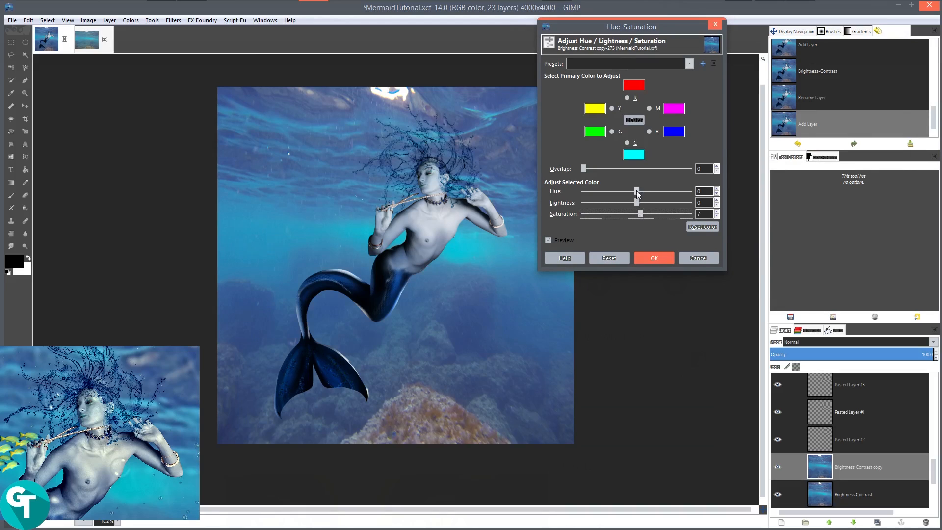
{"action": "left_click_drag", "start_coordinate": [634, 202], "coordinate": [632, 202]}
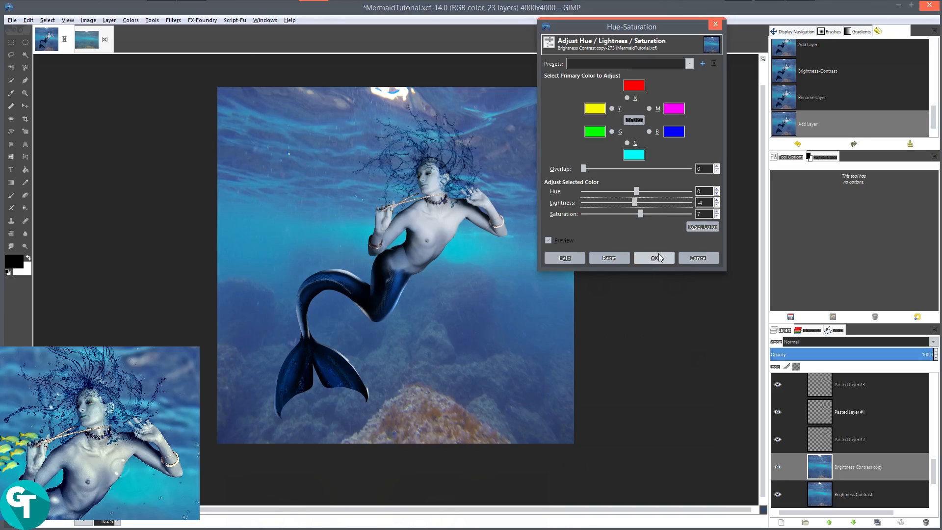
{"action": "left_click_drag", "start_coordinate": [636, 191], "coordinate": [636, 190]}
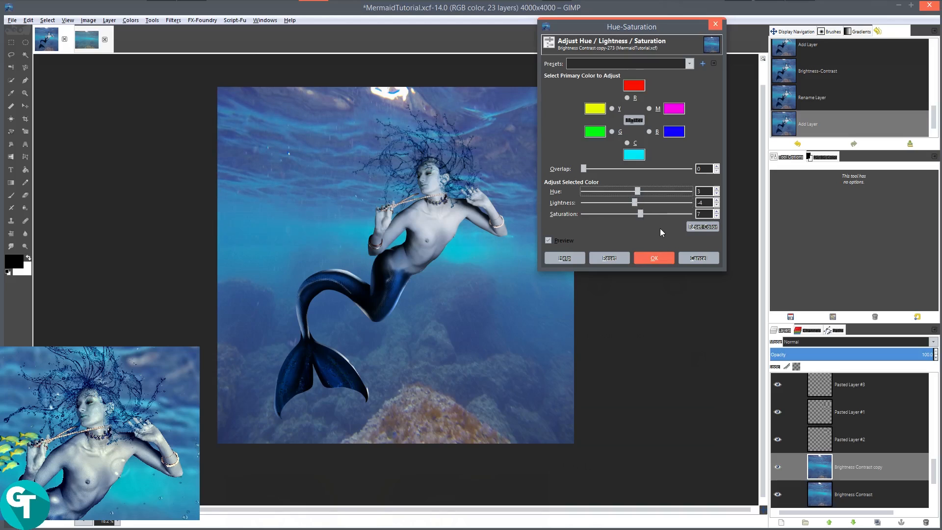
{"action": "left_click", "coordinate": [654, 258]}
- Rename the hue-adjusted layer copy as "Hue&Sat"
{"action": "double_click", "coordinate": [865, 467]}
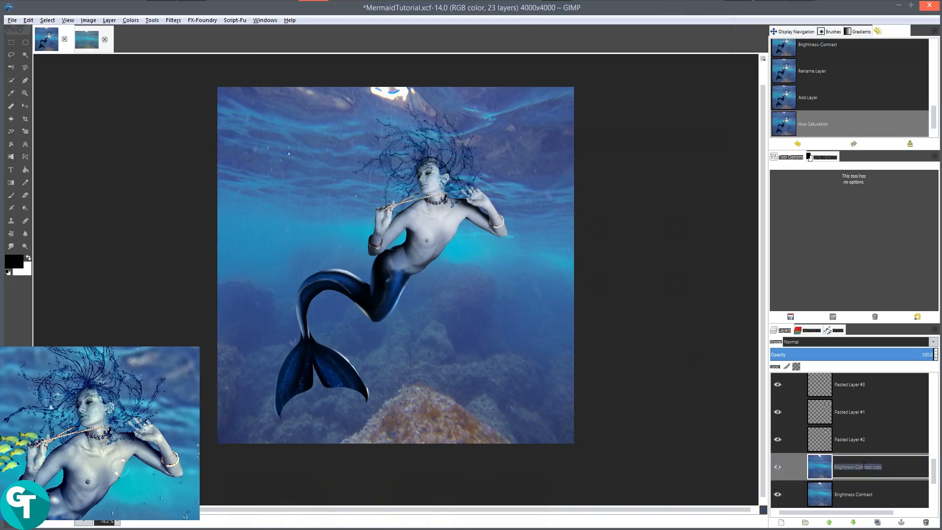
{"action": "type", "text": "Hue&Sat"}
{"action": "key", "text": "Return"}
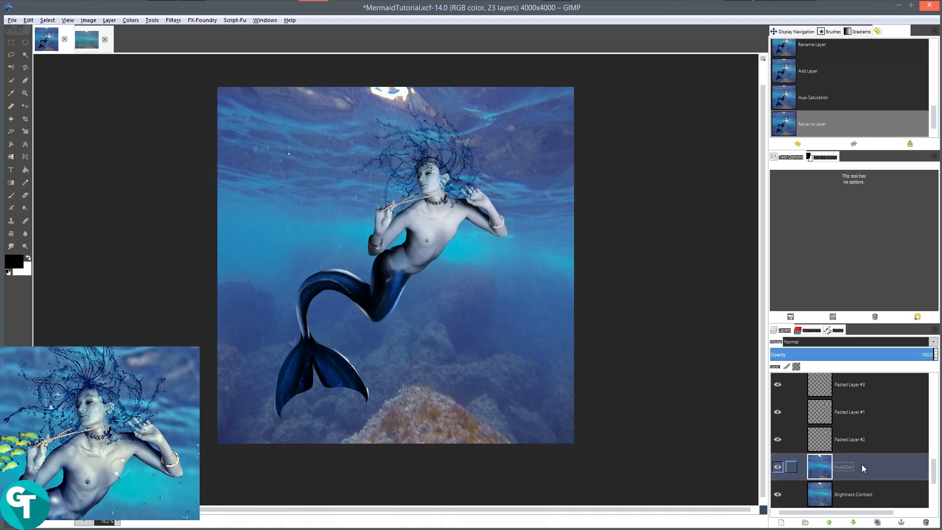
- Duplicate the Hue&Sat layer and, in Curves, lower the green channel's highlights to about x 245, y 235, with an anchor point in the shadows
{"action": "scroll", "coordinate": [885, 437], "scroll_direction": "down", "scroll_amount": 3}
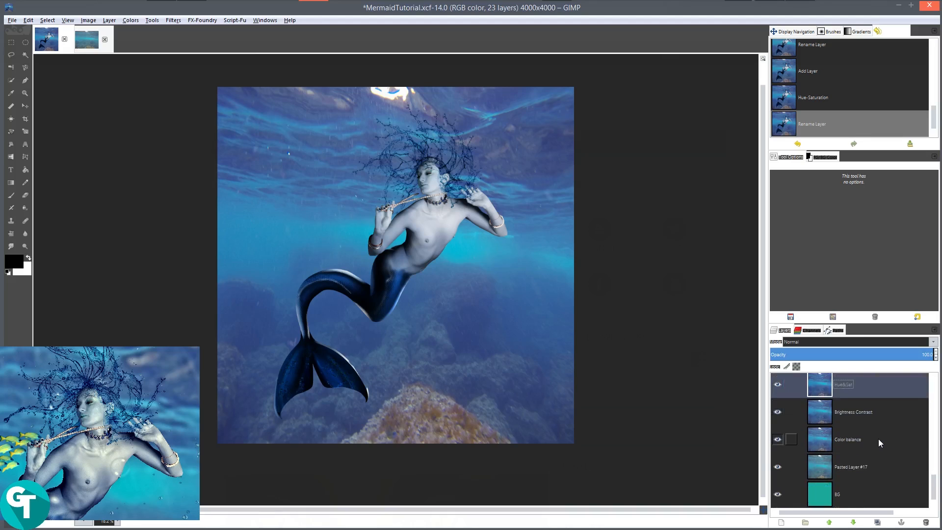
{"action": "left_click", "coordinate": [877, 522]}
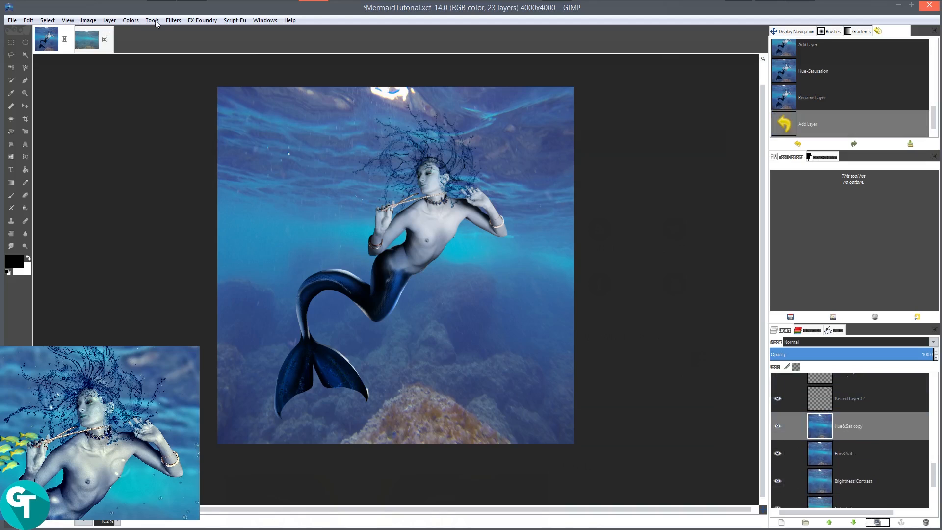
{"action": "left_click", "coordinate": [132, 22]}
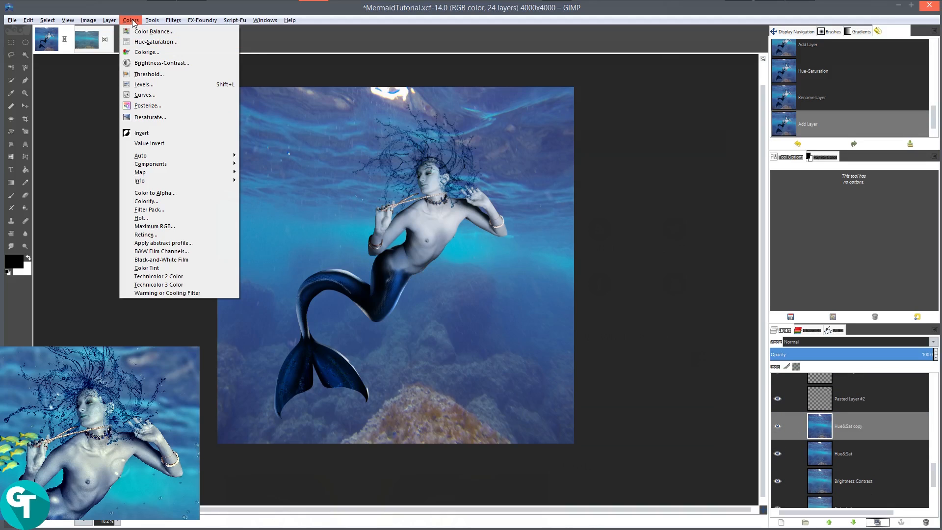
{"action": "left_click", "coordinate": [166, 94]}
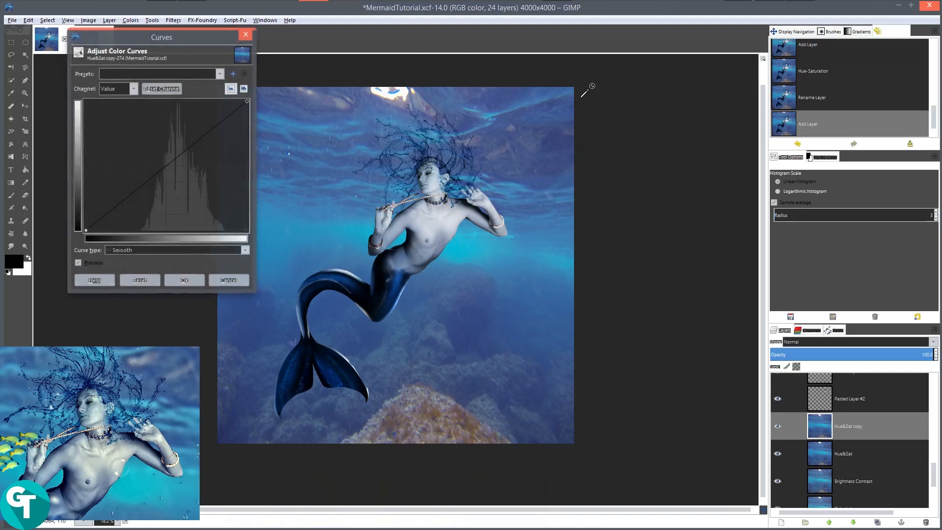
{"action": "left_click", "coordinate": [134, 89]}
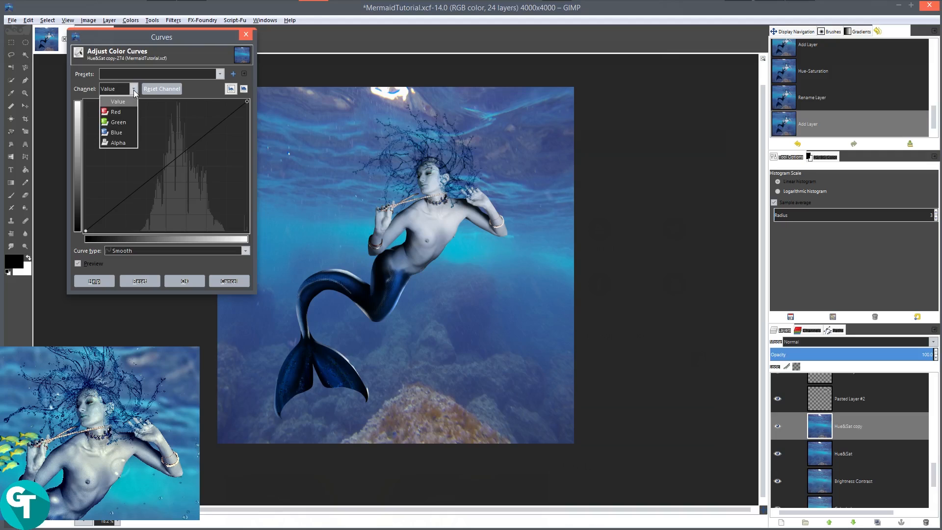
{"action": "left_click", "coordinate": [117, 122]}
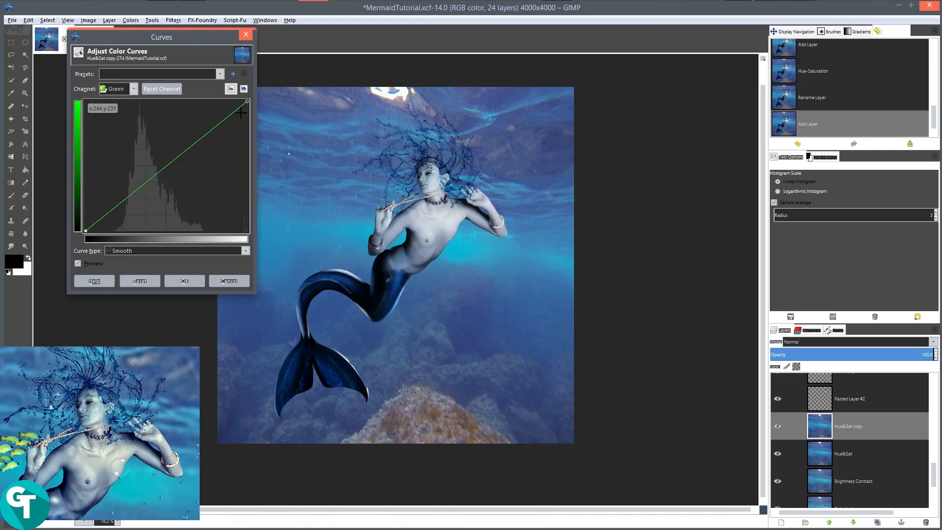
{"action": "left_click_drag", "start_coordinate": [239, 110], "coordinate": [240, 112]}
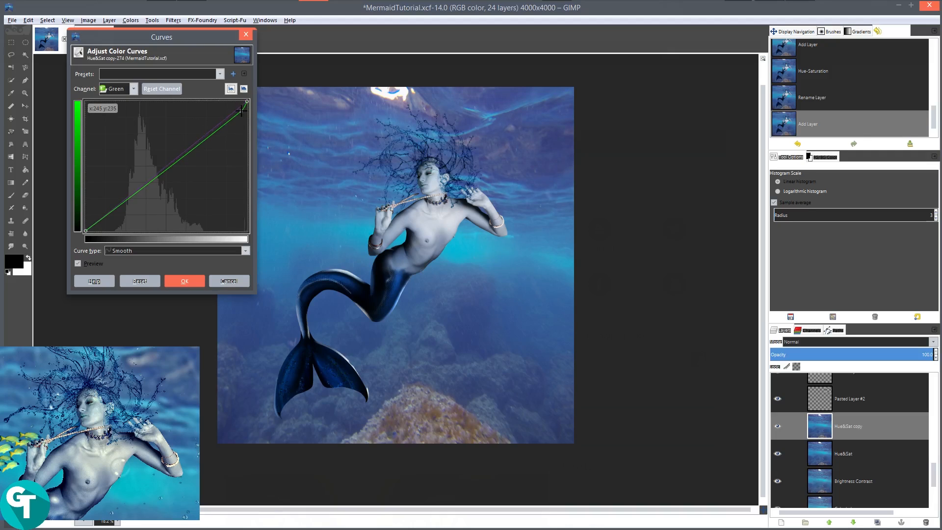
{"action": "left_click", "coordinate": [126, 198]}
- Lower the highlight end of the blue channel's curve slightly and apply the Curves adjustment
{"action": "left_click", "coordinate": [116, 89]}
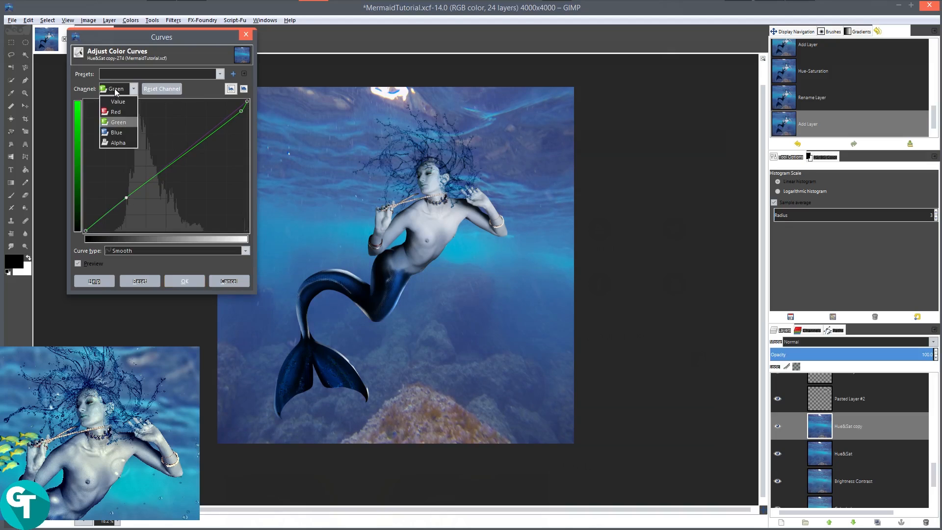
{"action": "left_click", "coordinate": [119, 132]}
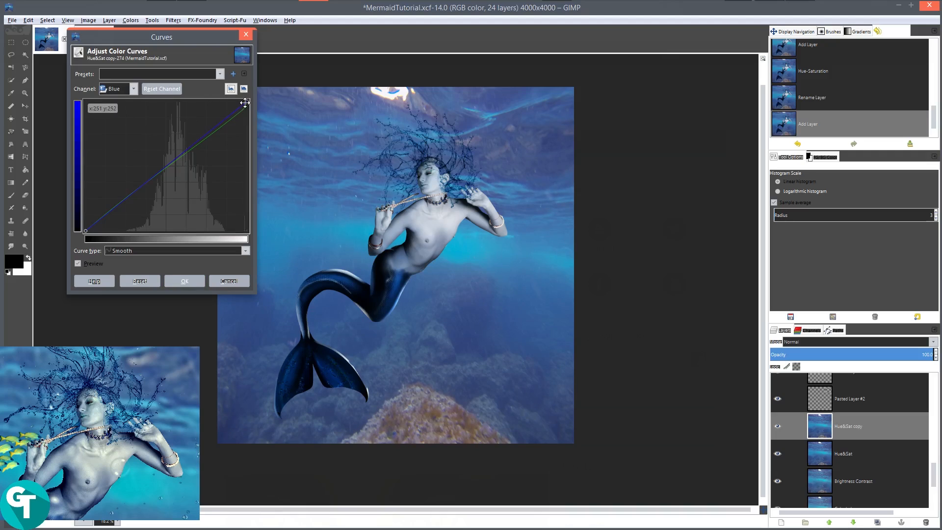
{"action": "left_click_drag", "start_coordinate": [245, 102], "coordinate": [243, 108]}
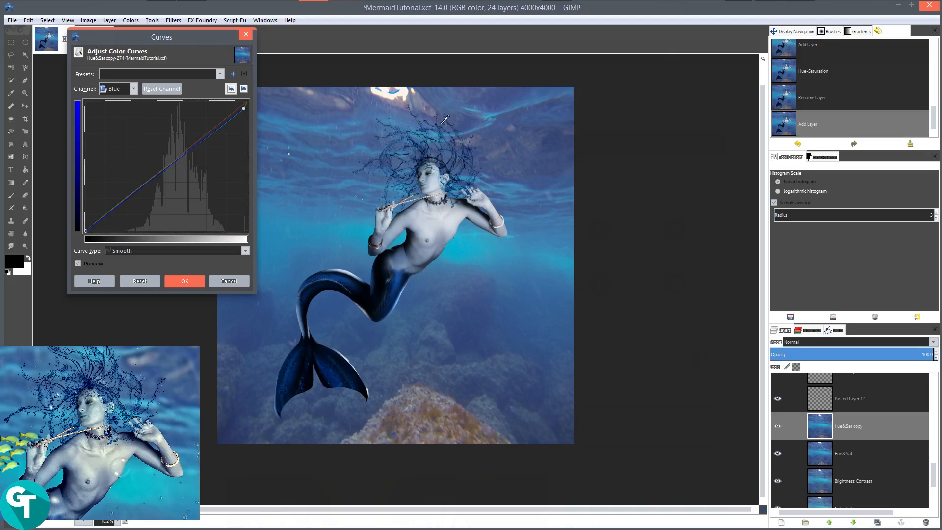
{"action": "left_click", "coordinate": [184, 282]}
- Rename the curve-adjusted layer copy as "Curves"
{"action": "double_click", "coordinate": [850, 425]}
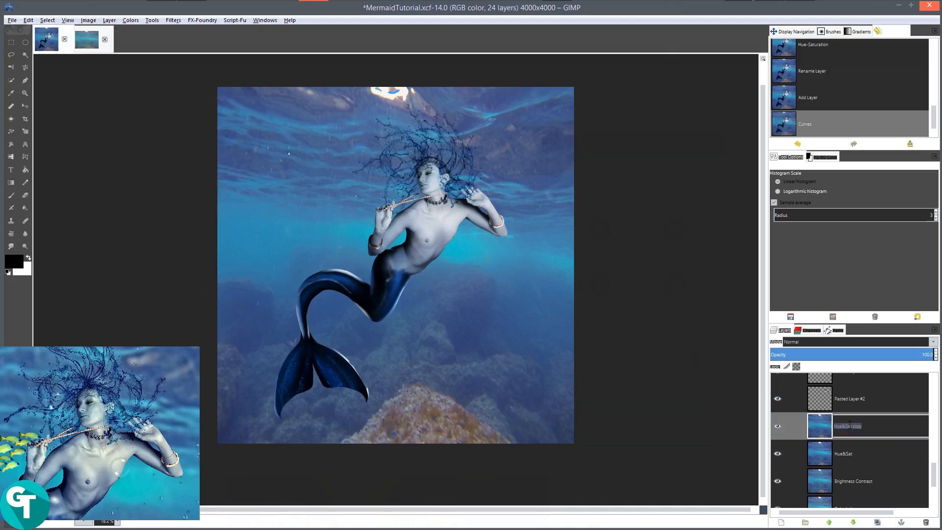
{"action": "type", "text": "Curves"}
{"action": "key", "text": "Return"}
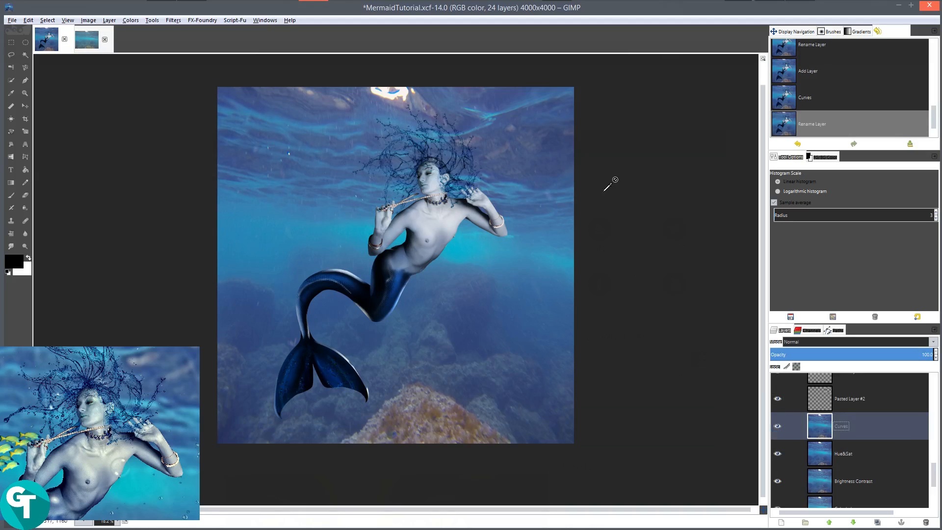
{"action": "scroll", "coordinate": [443, 162], "scroll_direction": "down", "scroll_amount": 2}
{"action": "scroll", "coordinate": [481, 246], "scroll_direction": "up", "scroll_amount": 3}
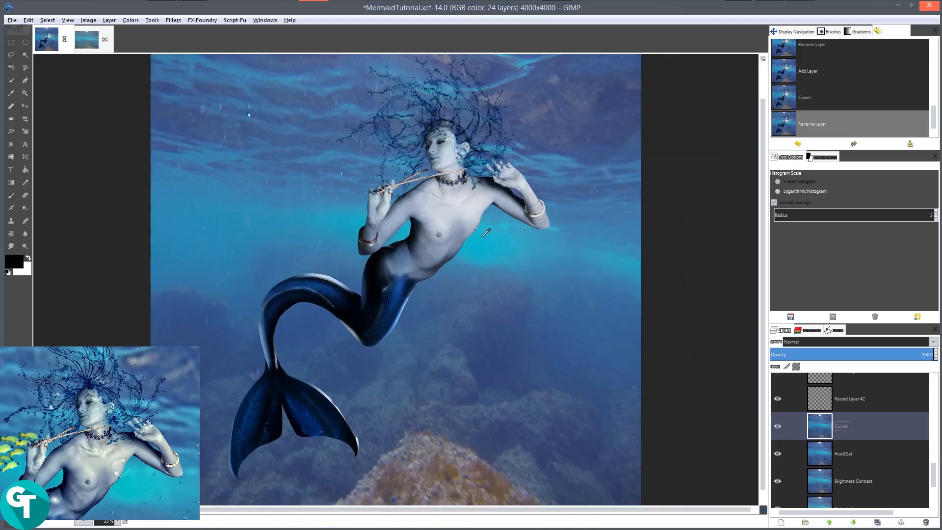
{"action": "scroll", "coordinate": [613, 223], "scroll_direction": "down", "scroll_amount": 1}
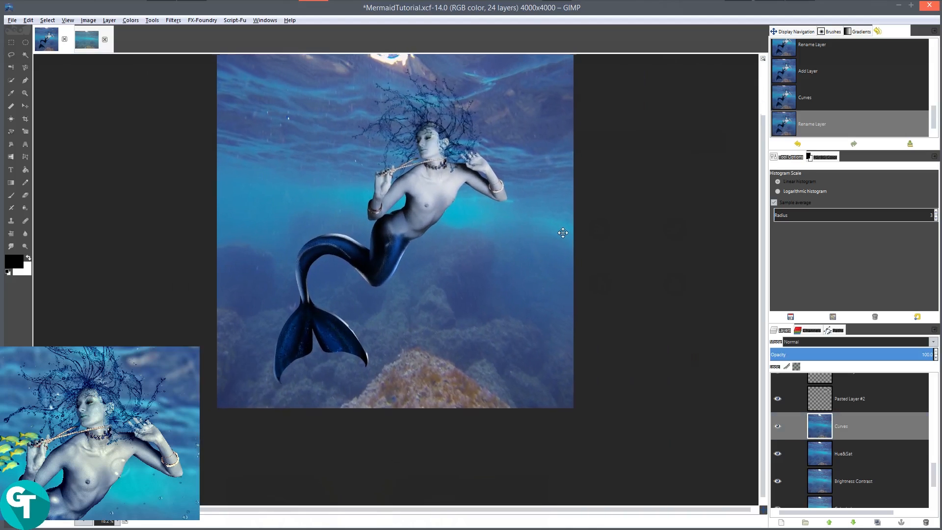
{"action": "scroll", "coordinate": [508, 211], "scroll_direction": "up", "scroll_amount": 2}
{"action": "scroll", "coordinate": [543, 176], "scroll_direction": "down", "scroll_amount": 1}
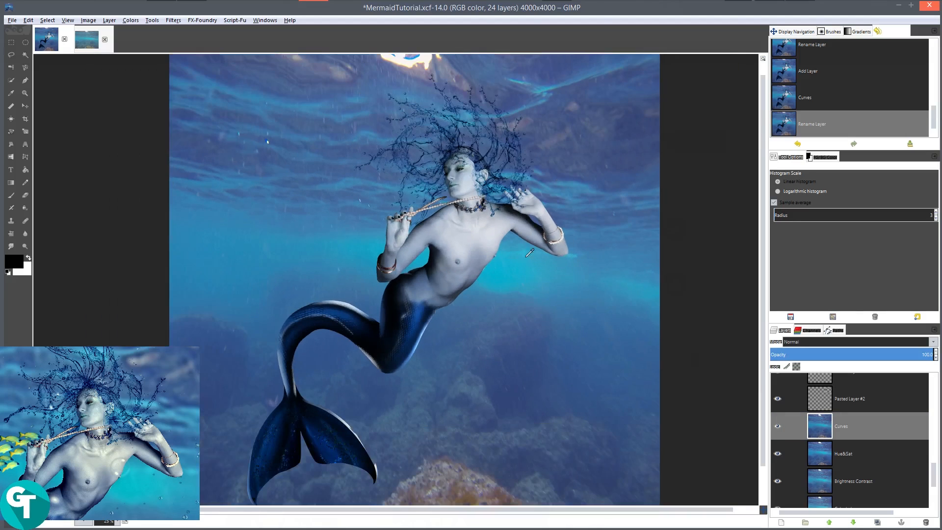
{"action": "left_click_drag", "start_coordinate": [520, 259], "coordinate": [527, 230]}
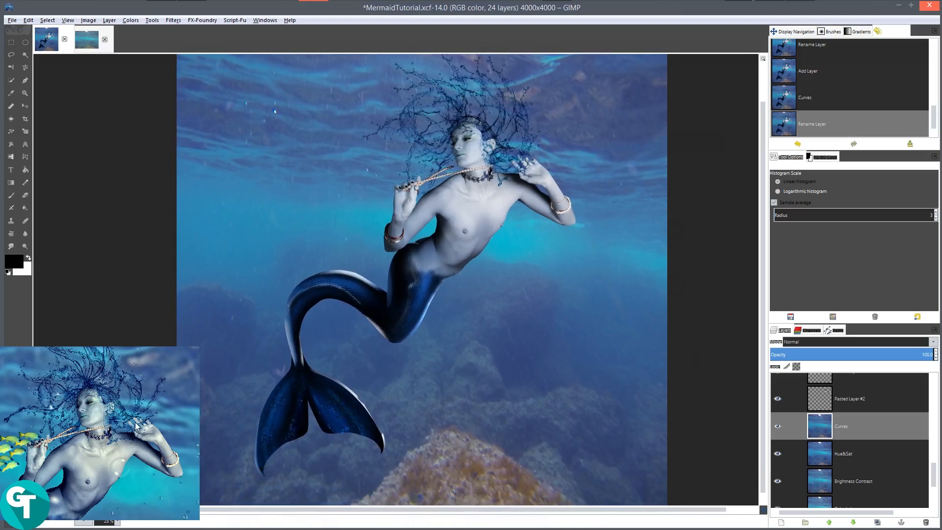
- Duplicate the Curves layer and open the Curves adjustment on the copy
{"action": "left_click", "coordinate": [877, 522]}
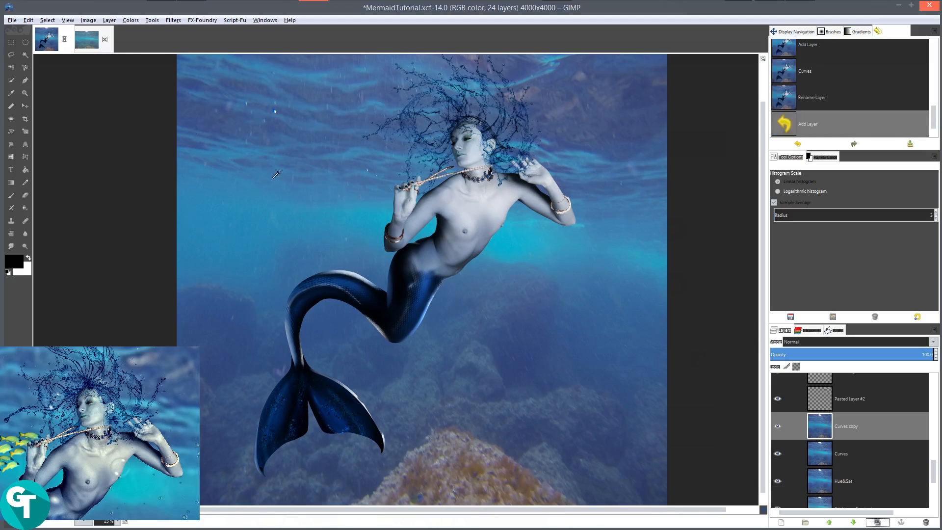
{"action": "left_click", "coordinate": [128, 21]}
{"action": "left_click", "coordinate": [169, 83]}
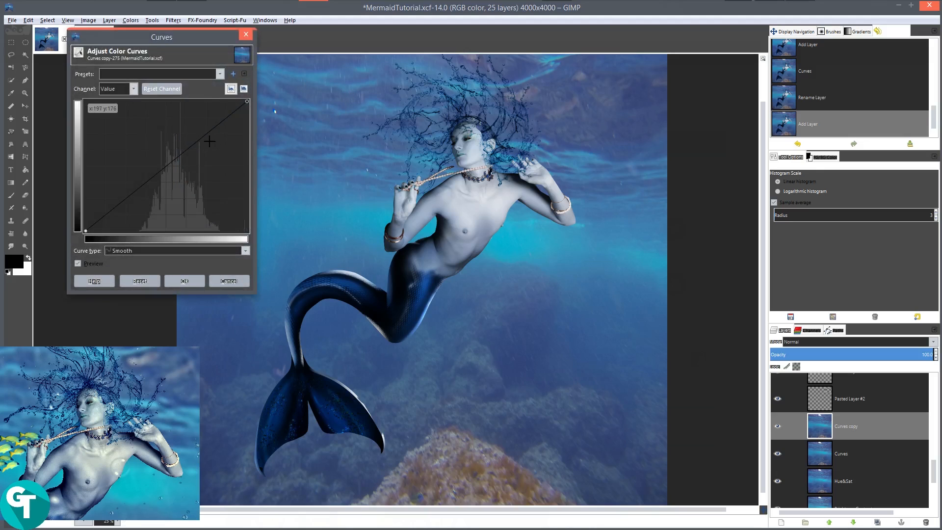
{"action": "left_click_drag", "start_coordinate": [210, 141], "coordinate": [195, 125]}
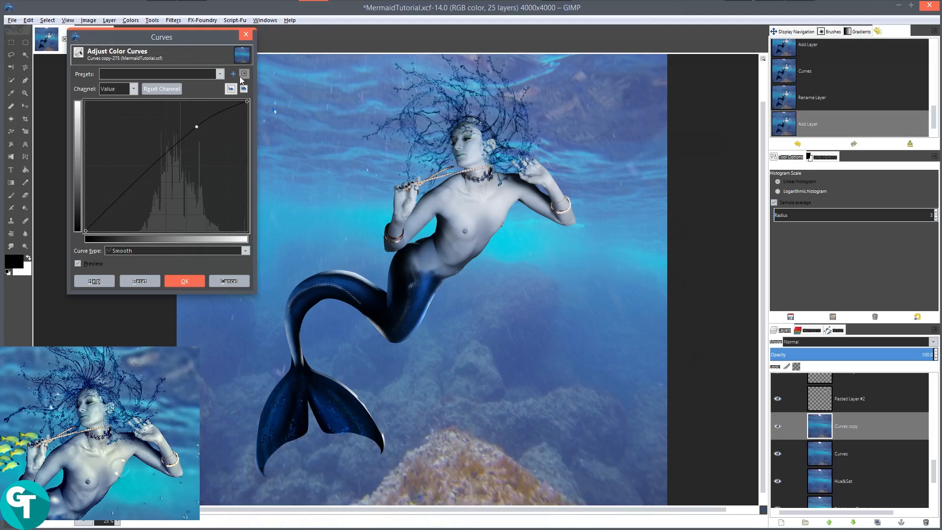
{"action": "left_click", "coordinate": [149, 278]}
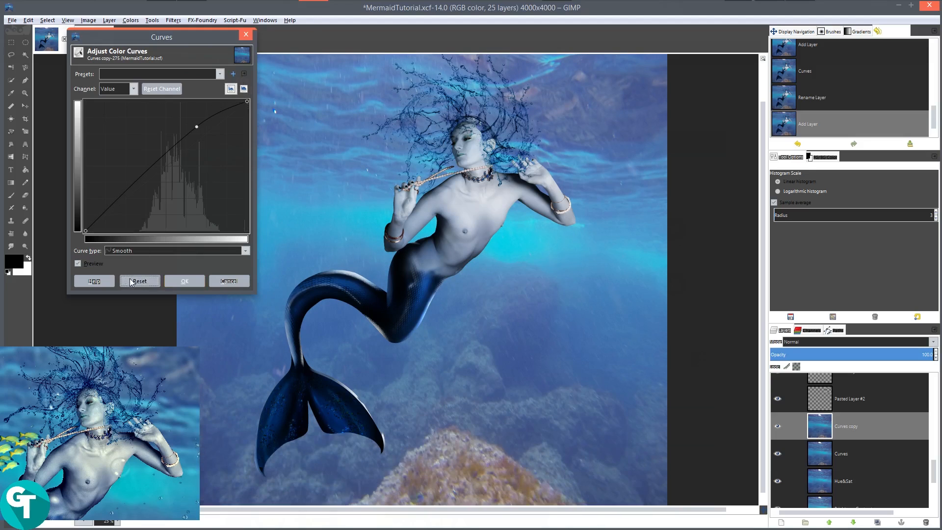
{"action": "left_click", "coordinate": [172, 73]}
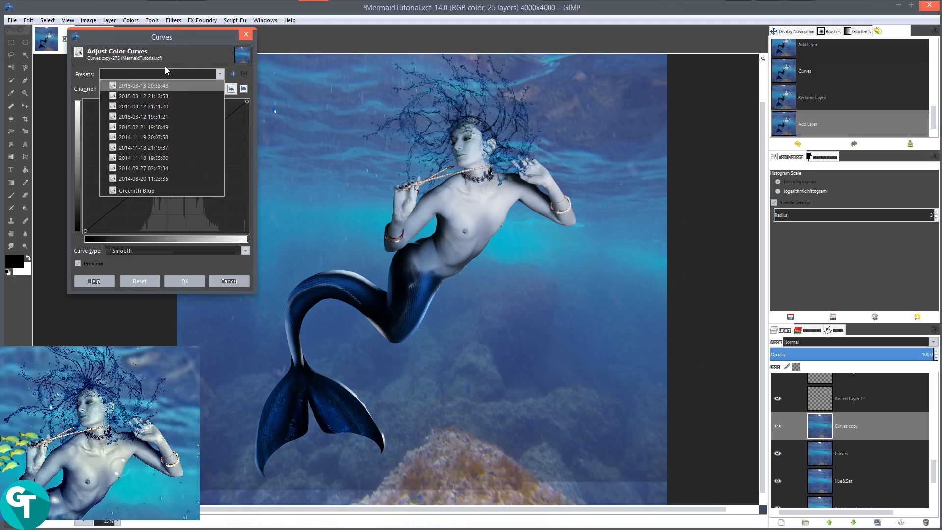
{"action": "left_click", "coordinate": [152, 70]}
- Brighten the layer copy's green channel by moving the curve's highlight end inward at maximum output, and apply the Curves adjustment
{"action": "left_click", "coordinate": [133, 88]}
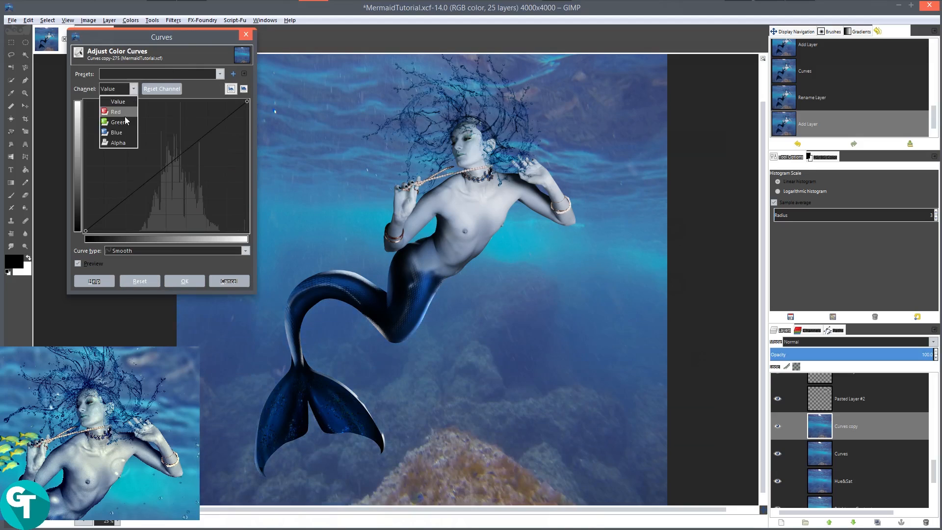
{"action": "left_click", "coordinate": [123, 121]}
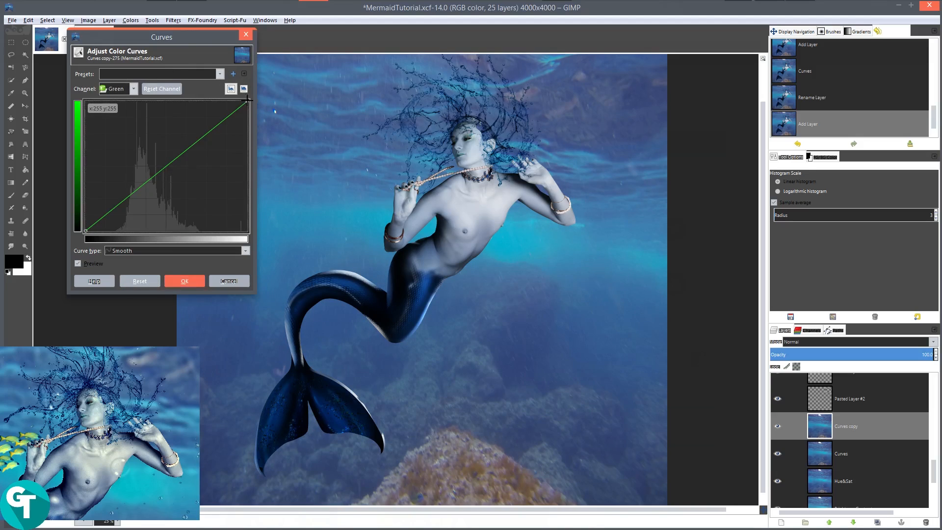
{"action": "left_click_drag", "start_coordinate": [248, 101], "coordinate": [230, 91]}
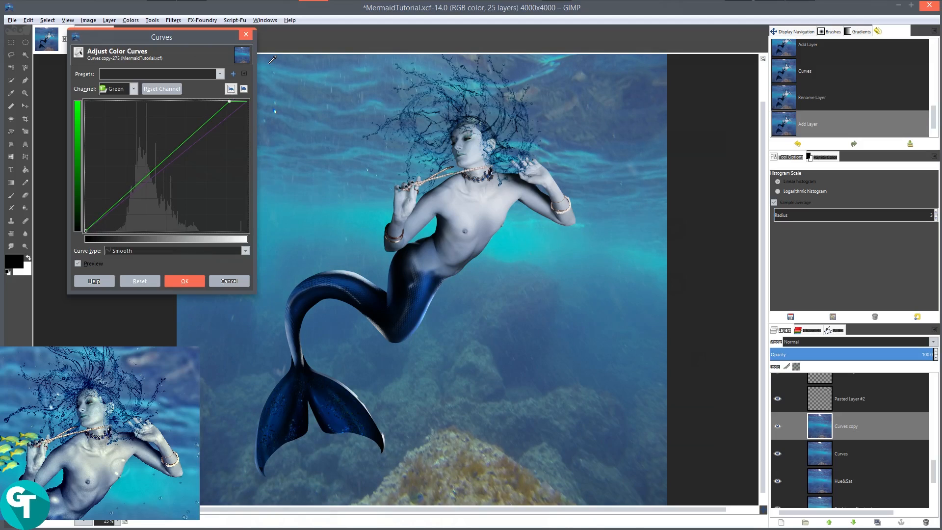
{"action": "left_click", "coordinate": [188, 281]}
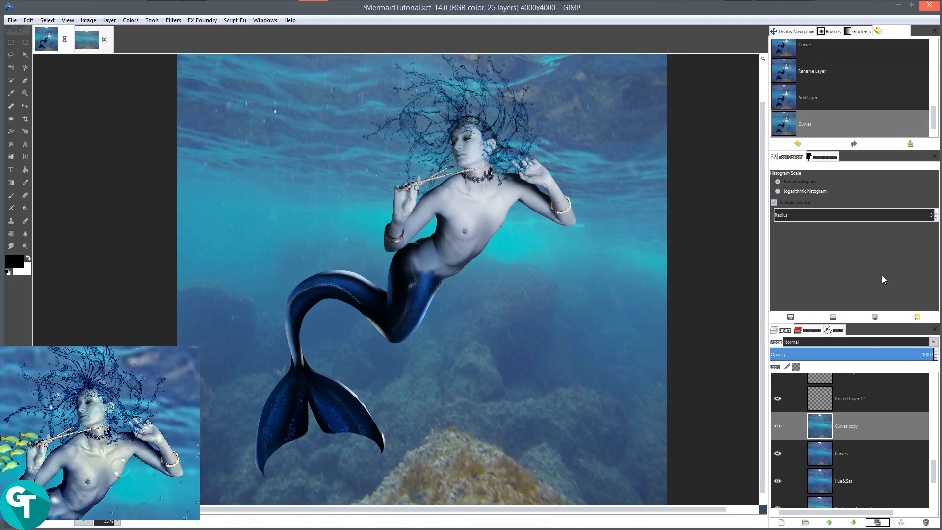
{"action": "key", "text": "minus"}
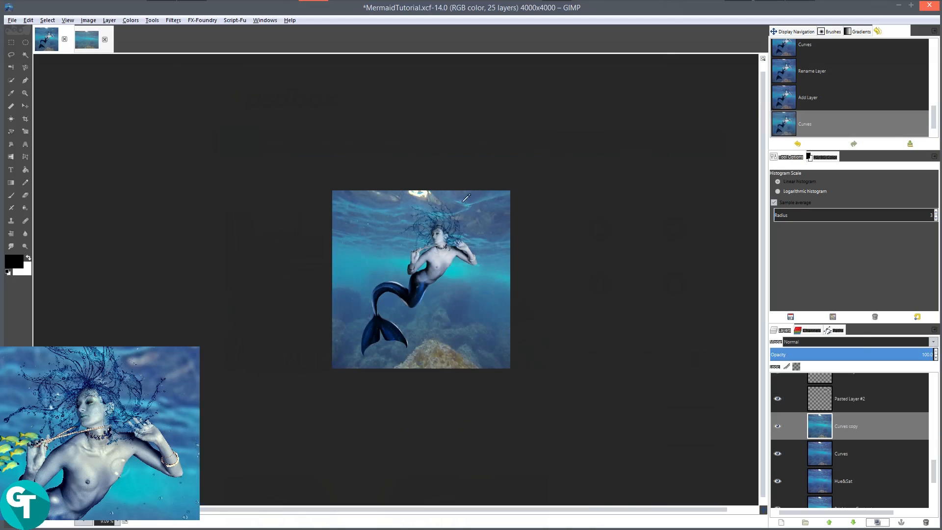
{"action": "key", "text": "plus"}
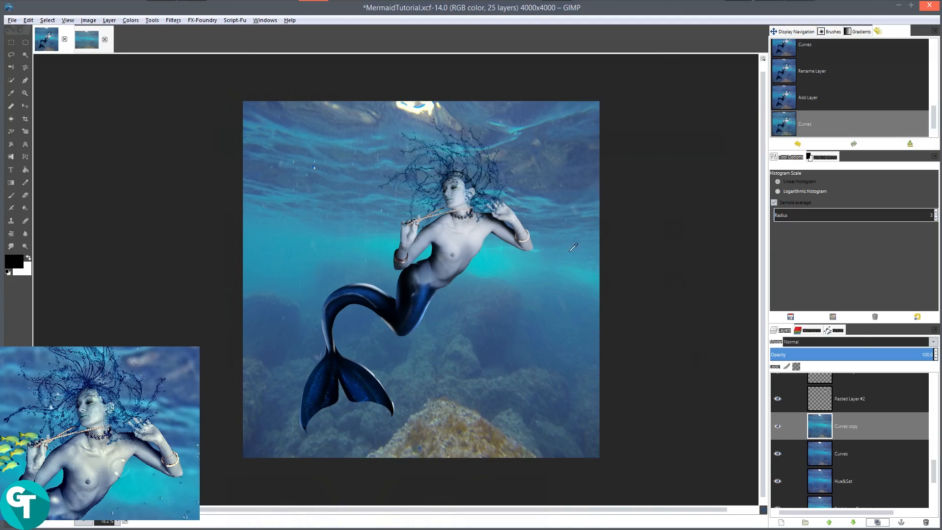
{"action": "key", "text": "minus"}
{"action": "key", "text": "plus"}
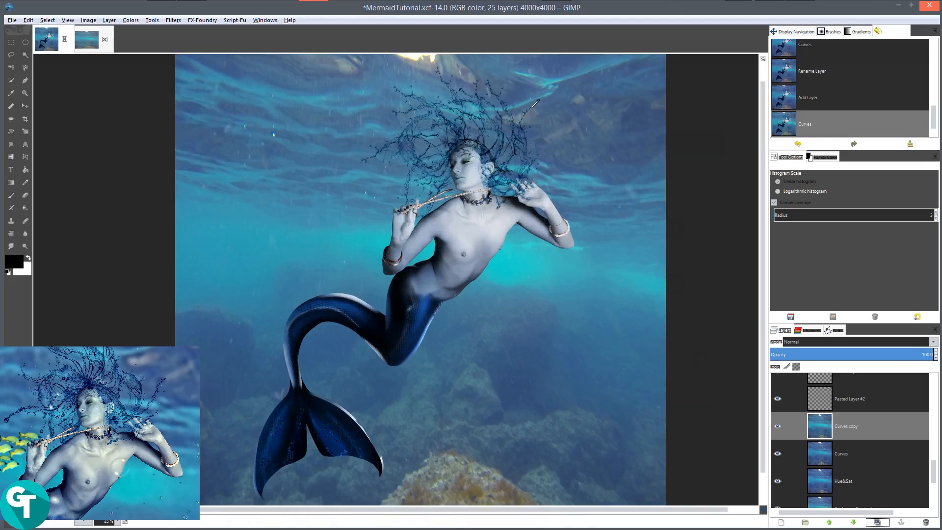
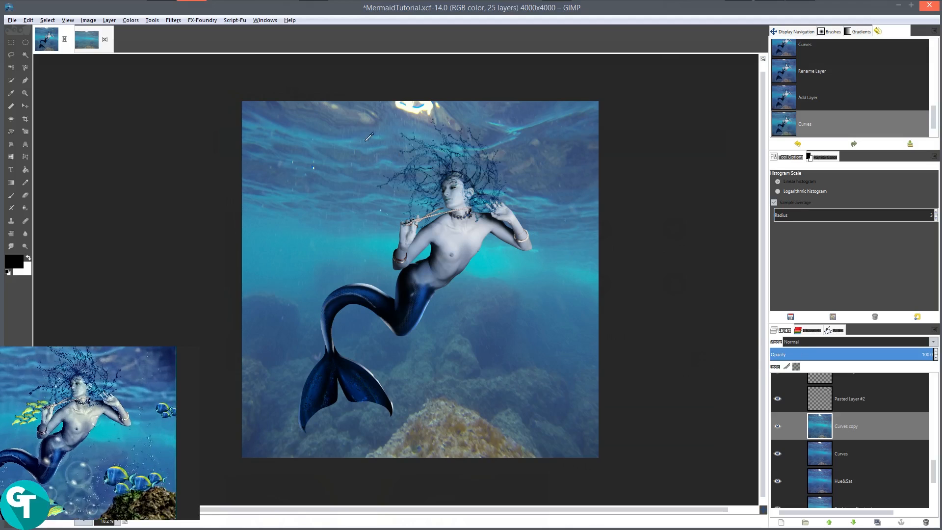
- Switch to Blender with the Rock.blend file and minimize the floating mermaid reference image
{"action": "mouse_move", "coordinate": [476, 1]}
{"action": "left_click", "coordinate": [769, 10]}
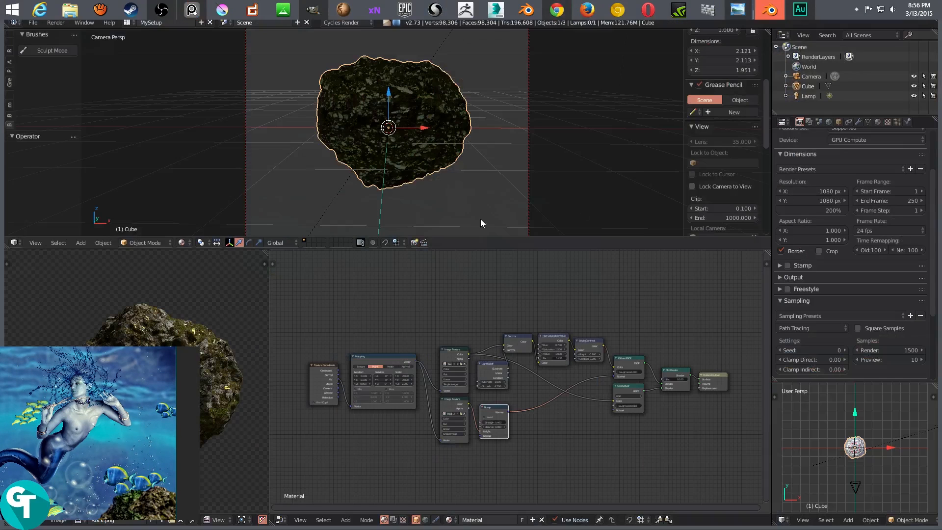
{"action": "right_click", "coordinate": [118, 406]}
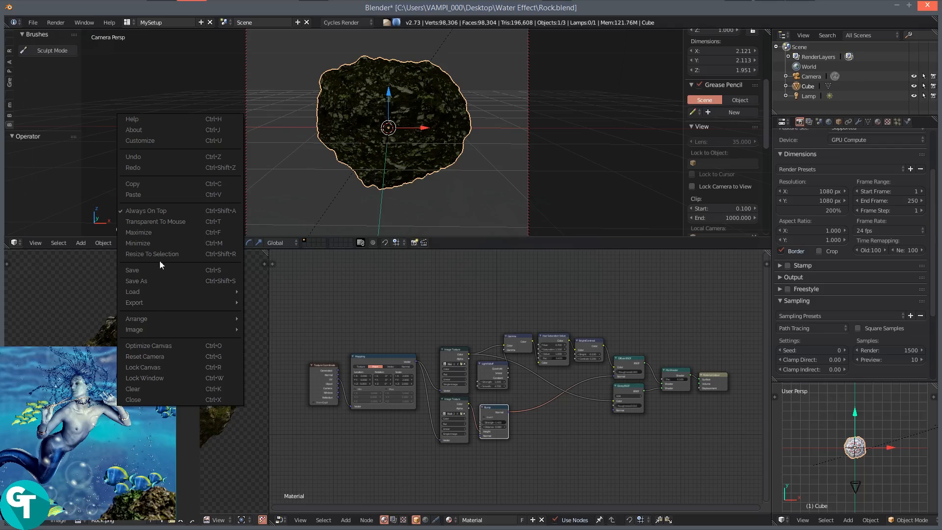
{"action": "left_click", "coordinate": [158, 242]}
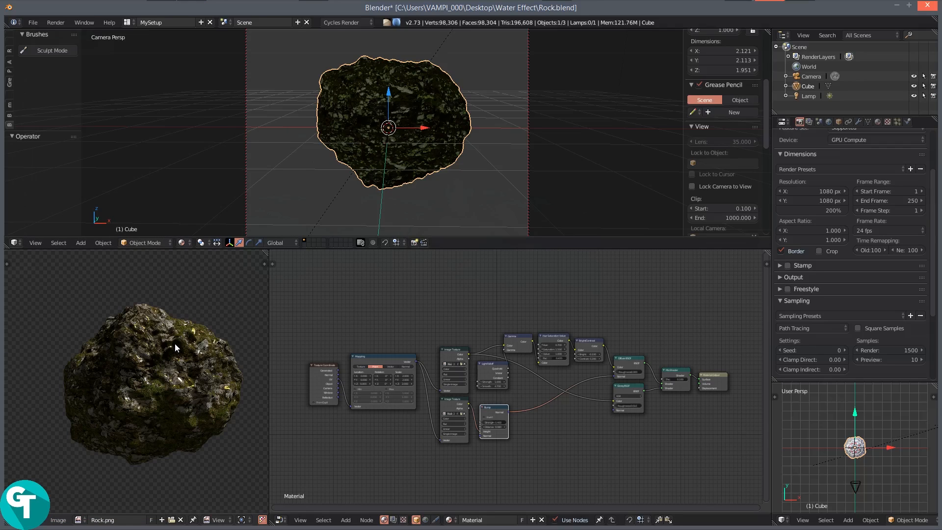
- Examine the surface detail of the Rock.png render in an enlarged image view, and return to the full layout
{"action": "key", "text": "shift+space"}
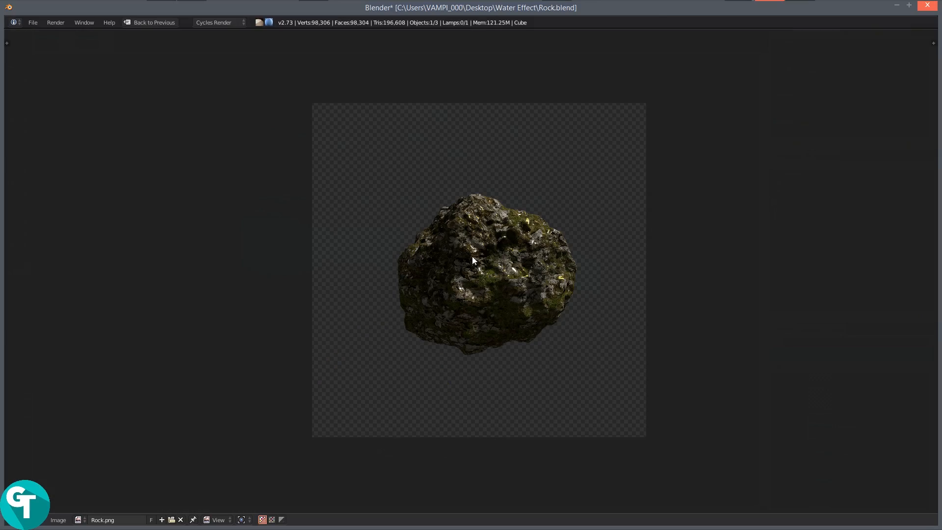
{"action": "scroll", "coordinate": [509, 247], "scroll_direction": "up", "scroll_amount": 3}
{"action": "scroll", "coordinate": [525, 241], "scroll_direction": "down", "scroll_amount": 1}
{"action": "scroll", "coordinate": [514, 280], "scroll_direction": "up", "scroll_amount": 3}
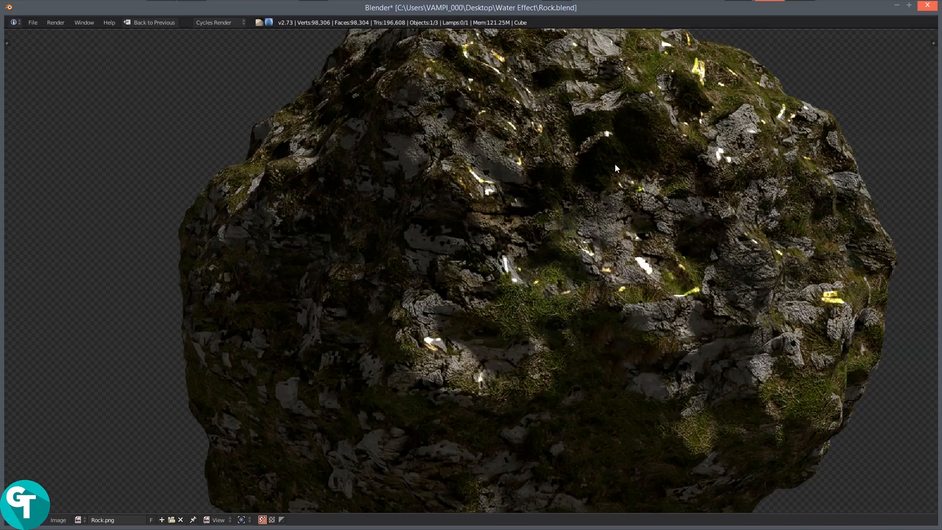
{"action": "scroll", "coordinate": [617, 172], "scroll_direction": "down", "scroll_amount": 4}
{"action": "scroll", "coordinate": [514, 244], "scroll_direction": "up", "scroll_amount": 2}
{"action": "scroll", "coordinate": [560, 172], "scroll_direction": "down", "scroll_amount": 5}
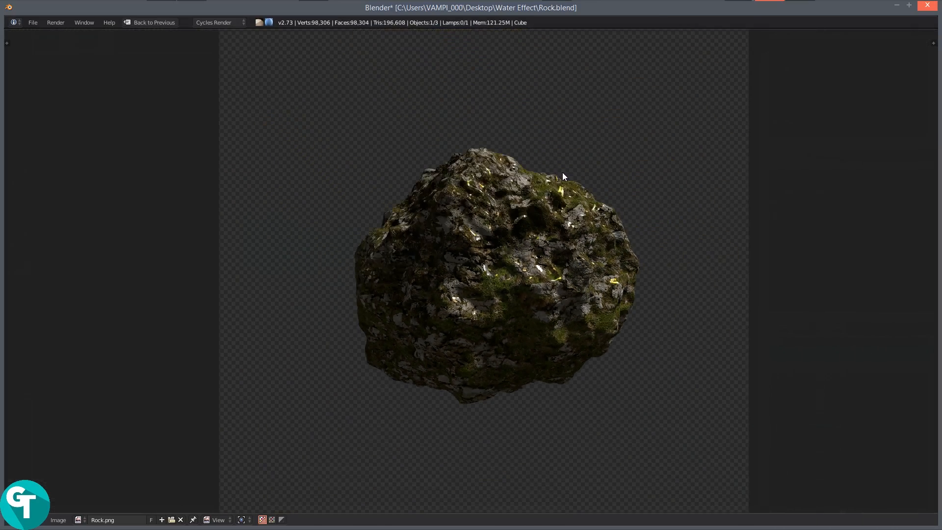
{"action": "scroll", "coordinate": [532, 206], "scroll_direction": "up", "scroll_amount": 1}
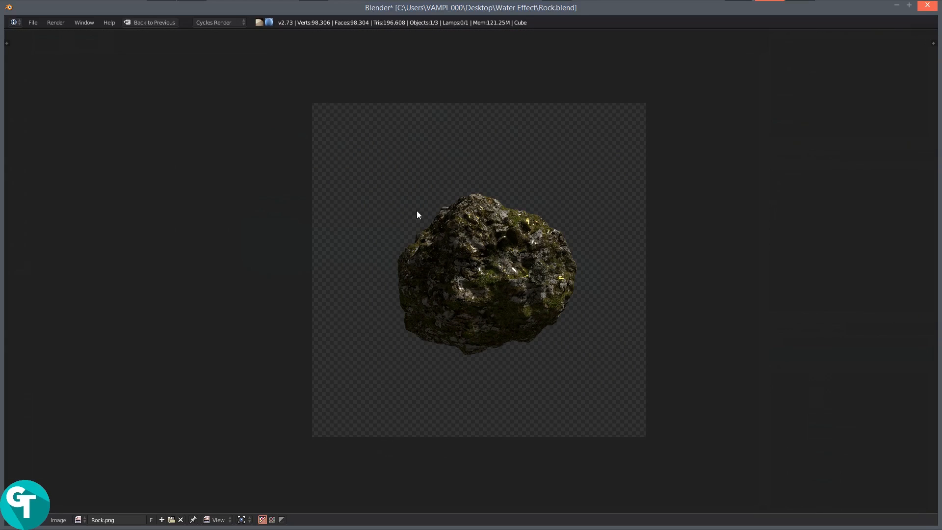
{"action": "left_click", "coordinate": [141, 22]}
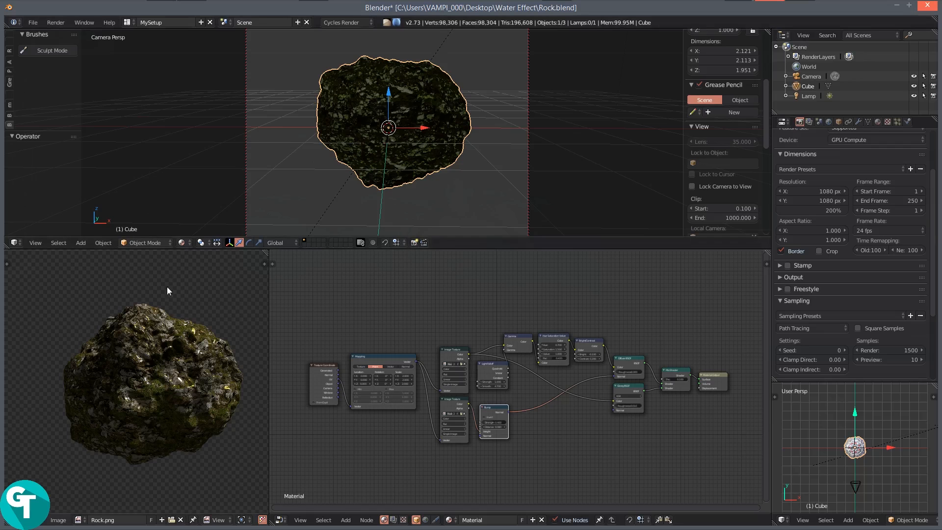
- Load Rock100.png in the image editor, examine the rock's surface in an enlarged view, and return to the full layout
{"action": "left_click", "coordinate": [77, 520]}
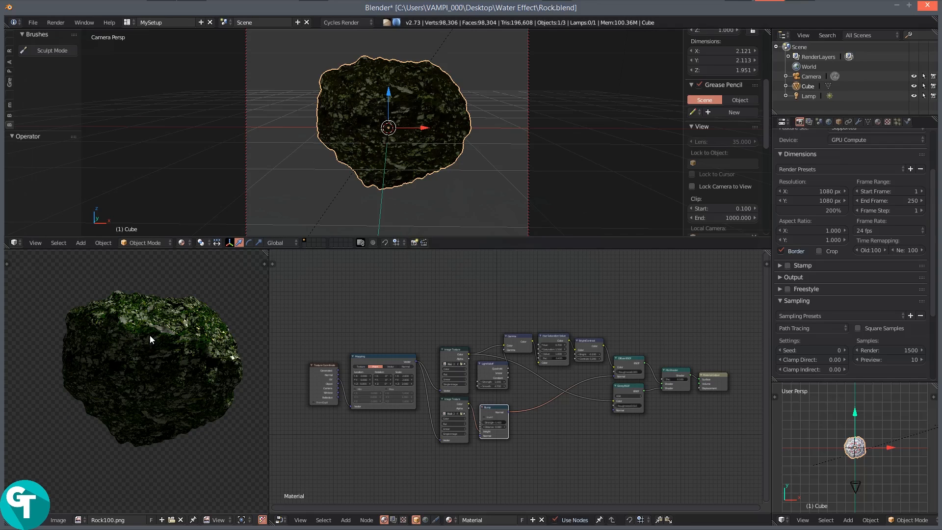
{"action": "key", "text": "ctrl+Up"}
{"action": "scroll", "coordinate": [543, 208], "scroll_direction": "up", "scroll_amount": 2}
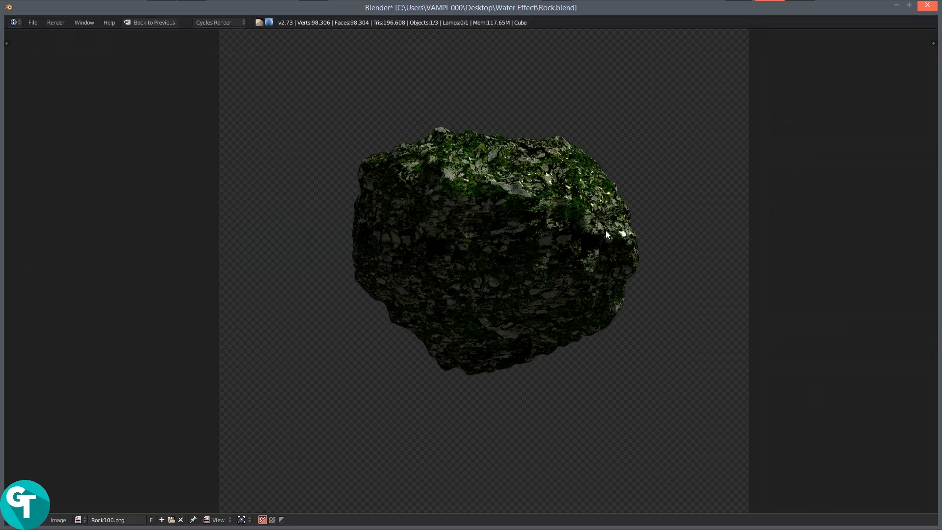
{"action": "scroll", "coordinate": [588, 211], "scroll_direction": "up", "scroll_amount": 5}
{"action": "scroll", "coordinate": [570, 214], "scroll_direction": "down", "scroll_amount": 5}
{"action": "scroll", "coordinate": [556, 225], "scroll_direction": "down", "scroll_amount": 1}
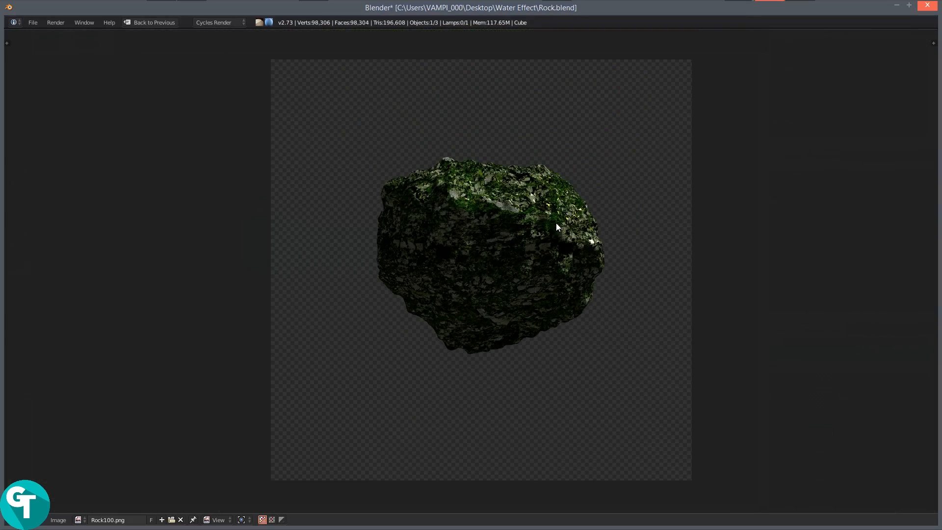
{"action": "scroll", "coordinate": [555, 227], "scroll_direction": "up", "scroll_amount": 2}
{"action": "scroll", "coordinate": [555, 211], "scroll_direction": "down", "scroll_amount": 2}
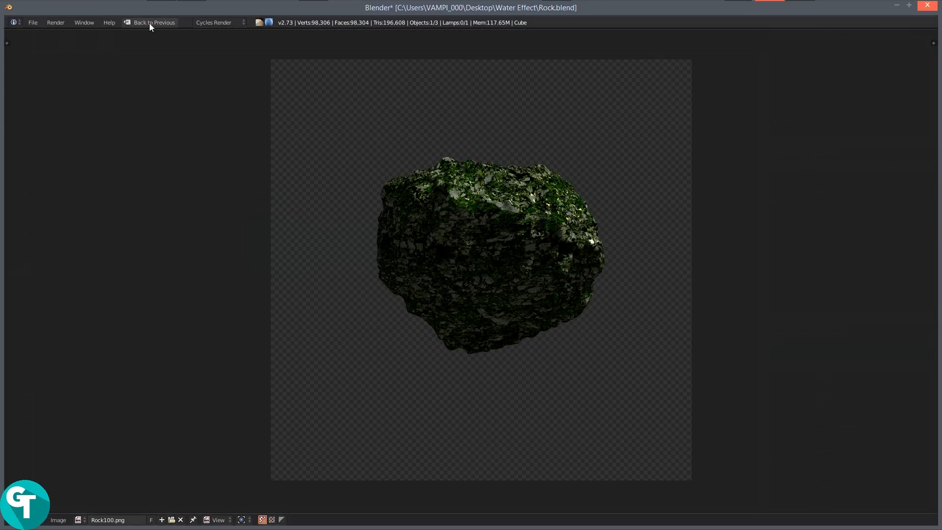
{"action": "left_click", "coordinate": [149, 23]}
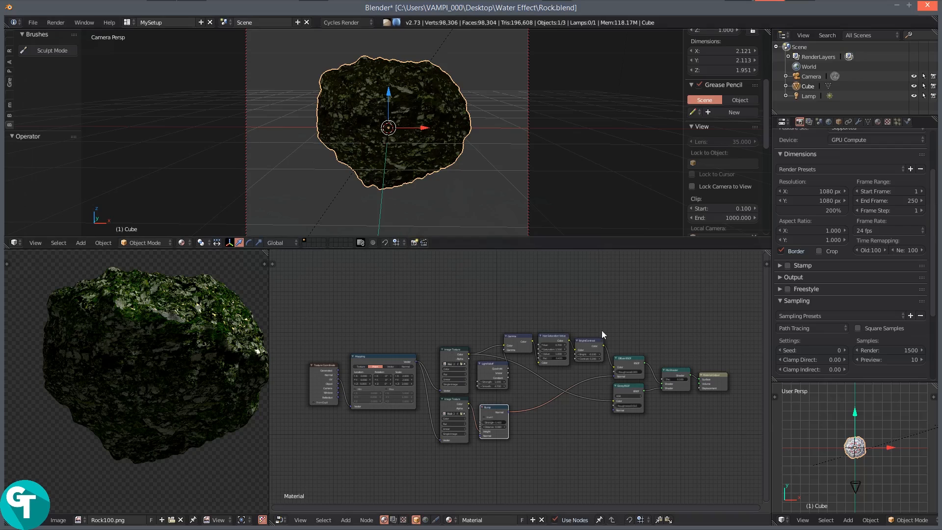
- Box-select the rock material's nodes and shift the Material Output node slightly away from the shader node
{"action": "scroll", "coordinate": [601, 330], "scroll_direction": "down", "scroll_amount": 1}
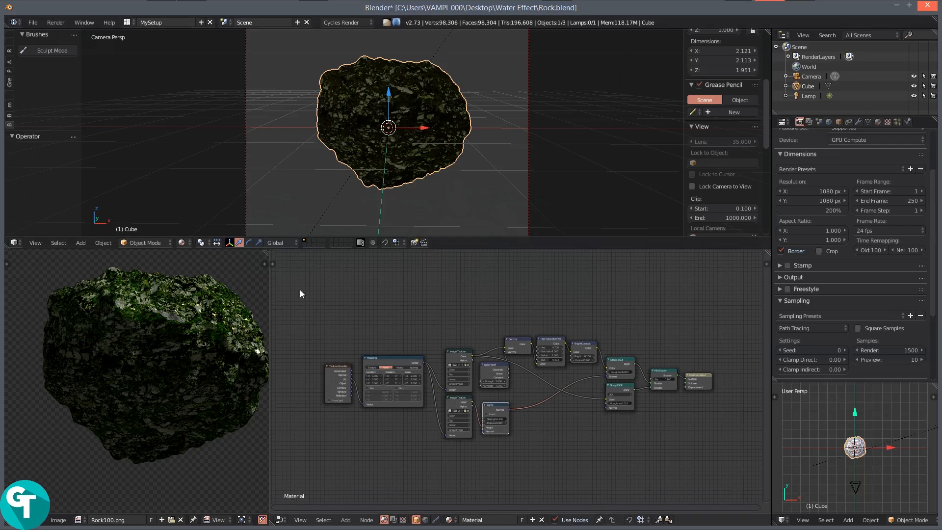
{"action": "left_click_drag", "start_coordinate": [286, 287], "coordinate": [681, 487]}
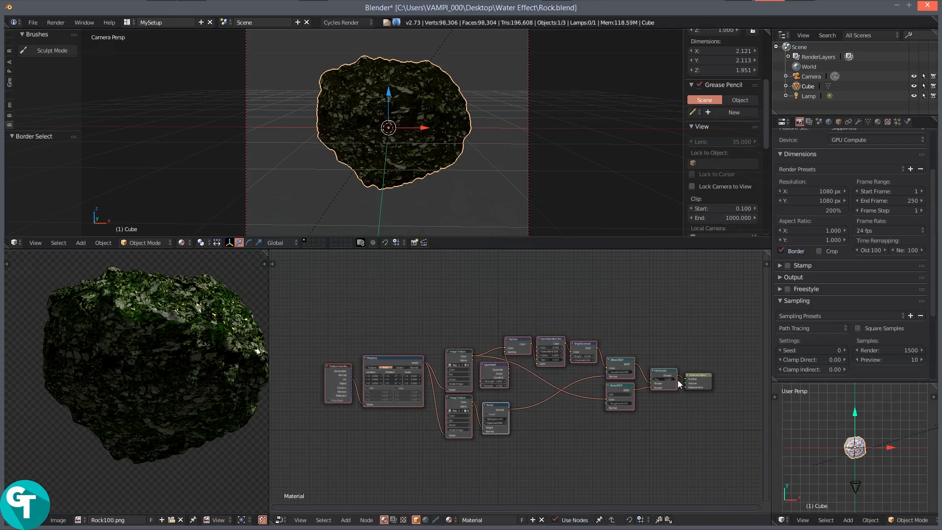
{"action": "left_click", "coordinate": [660, 520]}
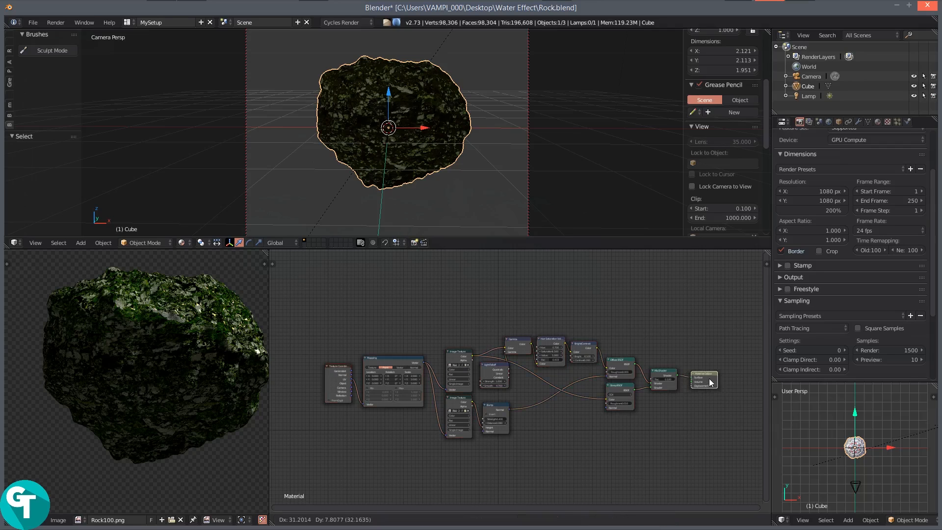
{"action": "left_click_drag", "start_coordinate": [699, 384], "coordinate": [709, 383]}
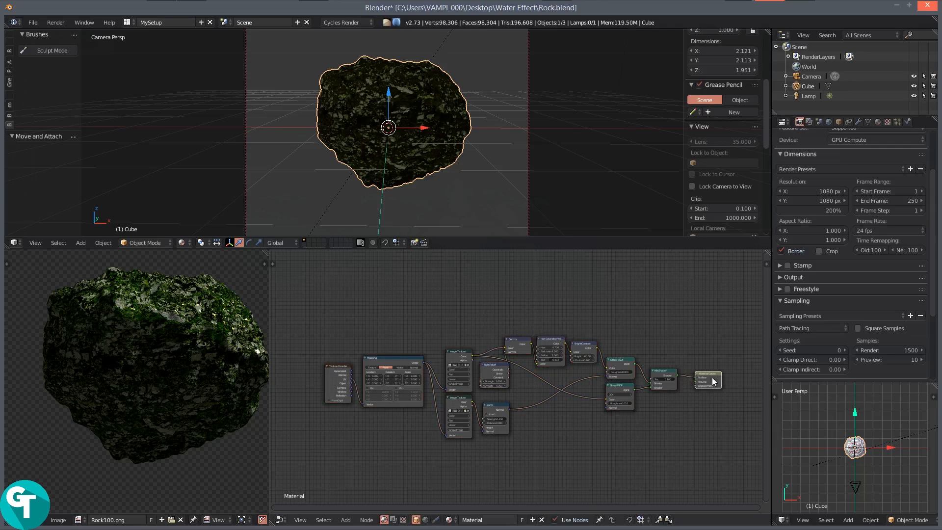
- Start a new Blender file from the startup scene
{"action": "left_click", "coordinate": [33, 22]}
{"action": "mouse_move", "coordinate": [55, 54]}
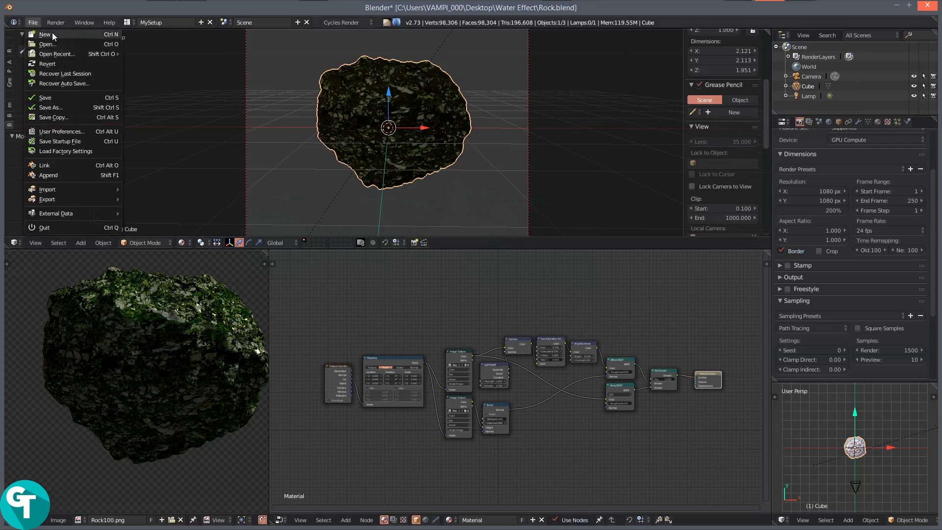
{"action": "left_click", "coordinate": [53, 34]}
{"action": "left_click", "coordinate": [48, 42]}
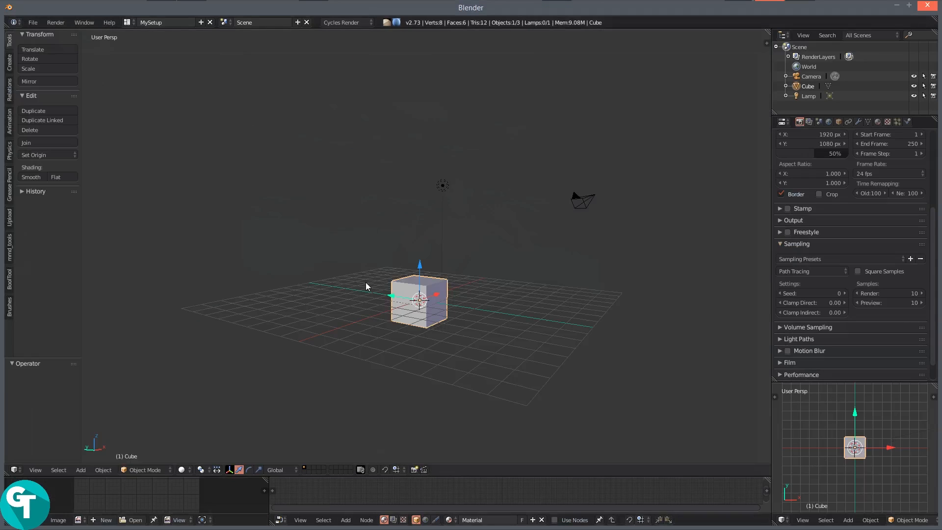
- Put the default cube into Edit Mode
{"action": "scroll", "coordinate": [455, 309], "scroll_direction": "down", "scroll_amount": 2}
{"action": "left_click_drag", "start_coordinate": [449, 297], "coordinate": [423, 303]}
{"action": "scroll", "coordinate": [427, 299], "scroll_direction": "up", "scroll_amount": 3}
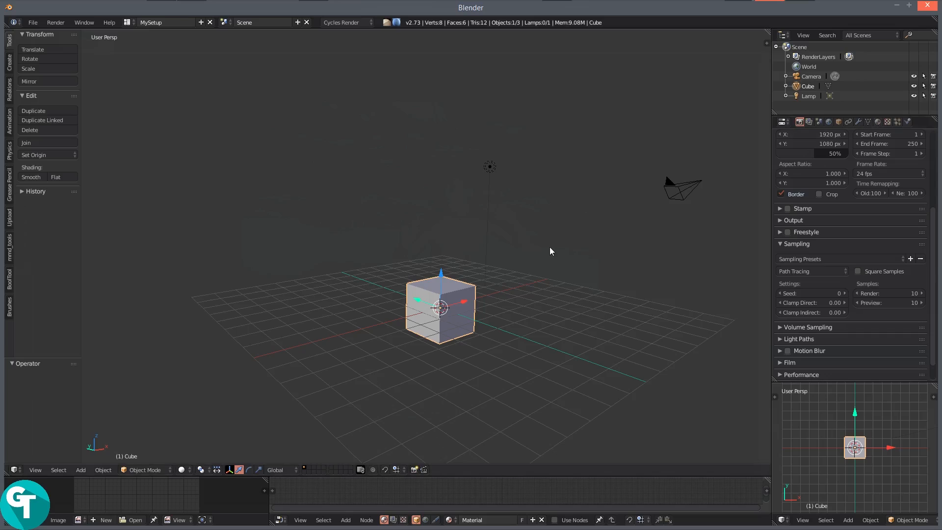
{"action": "scroll", "coordinate": [440, 285], "scroll_direction": "down", "scroll_amount": 1}
{"action": "scroll", "coordinate": [439, 286], "scroll_direction": "up", "scroll_amount": 3}
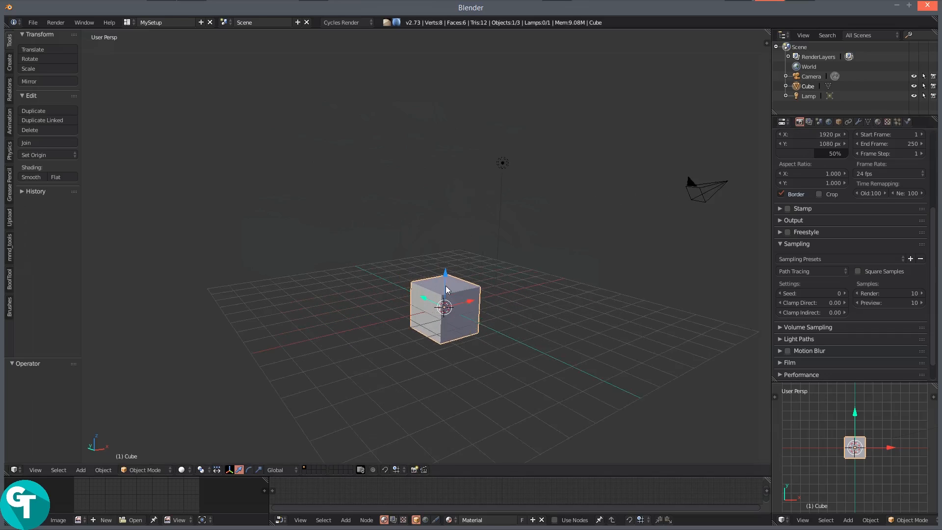
{"action": "key", "text": "ctrl+Tab"}
{"action": "left_click", "coordinate": [477, 310]}
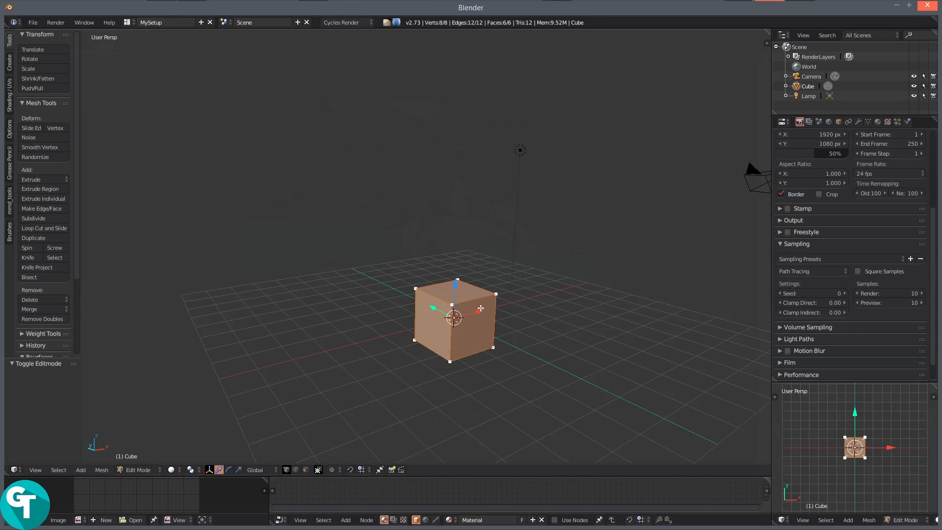
- Subdivide the whole cube mesh with 15 cuts and return the cube to Object Mode
{"action": "key", "text": "w"}
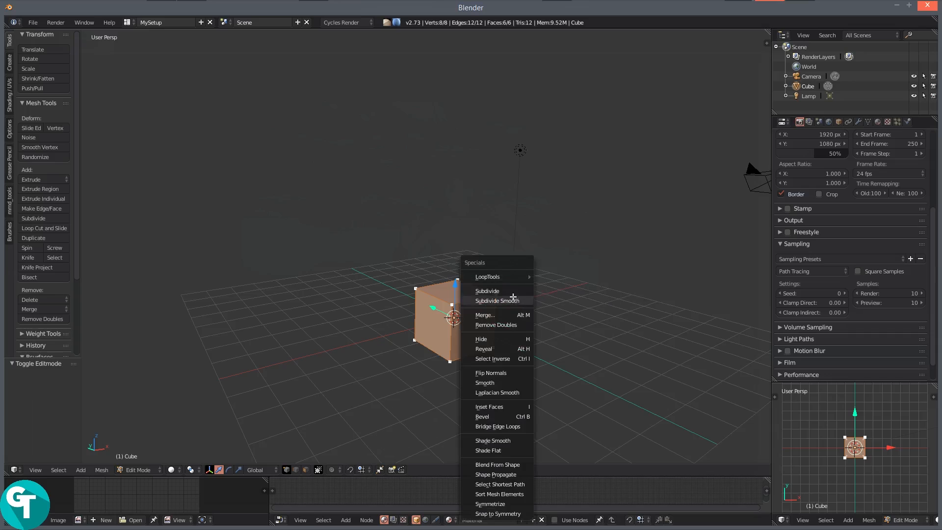
{"action": "left_click", "coordinate": [495, 291]}
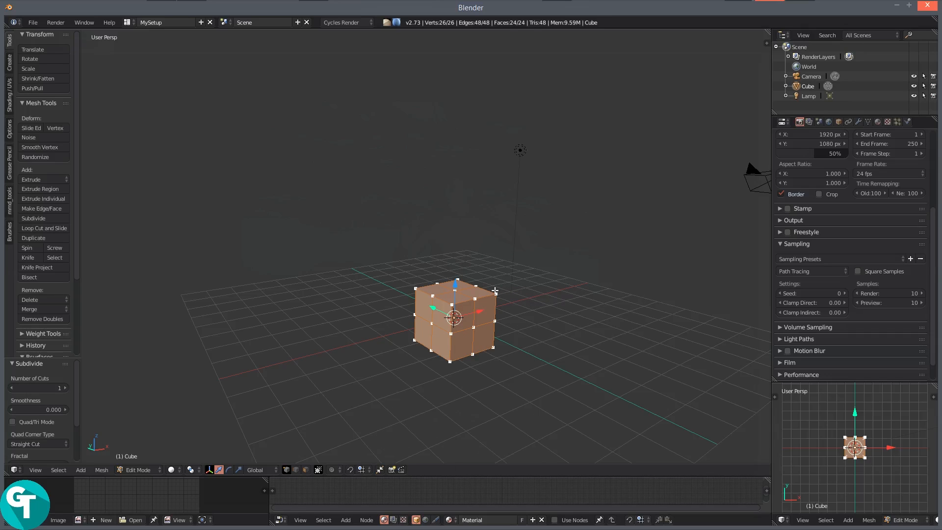
{"action": "key", "text": "F6"}
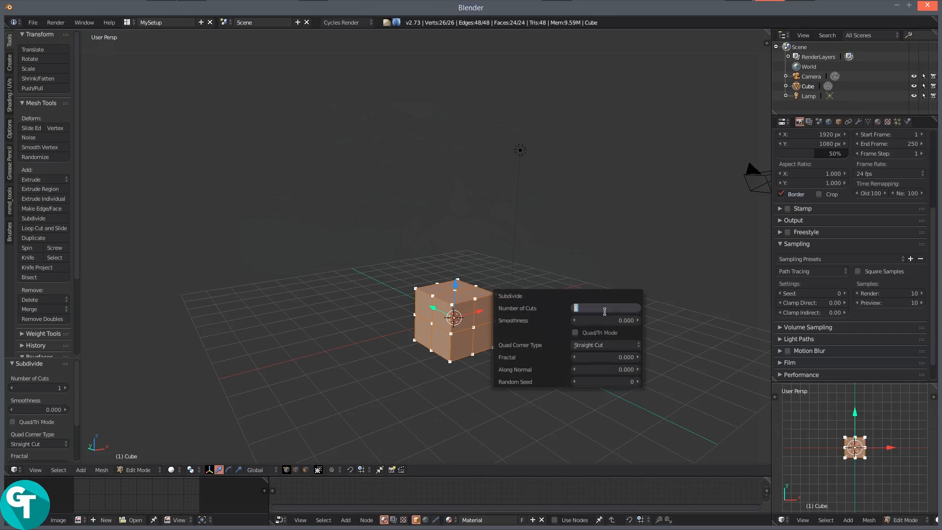
{"action": "key", "text": "Return"}
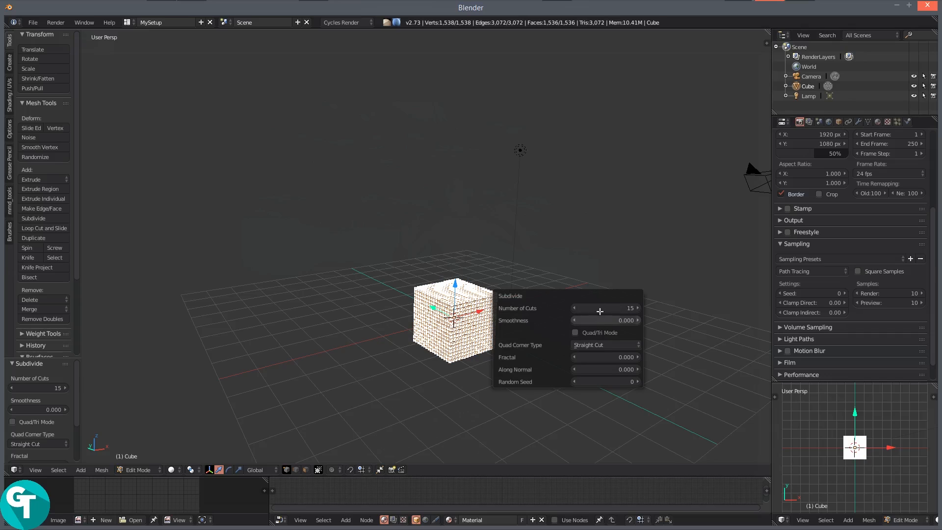
{"action": "scroll", "coordinate": [535, 321], "scroll_direction": "down", "scroll_amount": 2}
{"action": "key", "text": "Tab"}
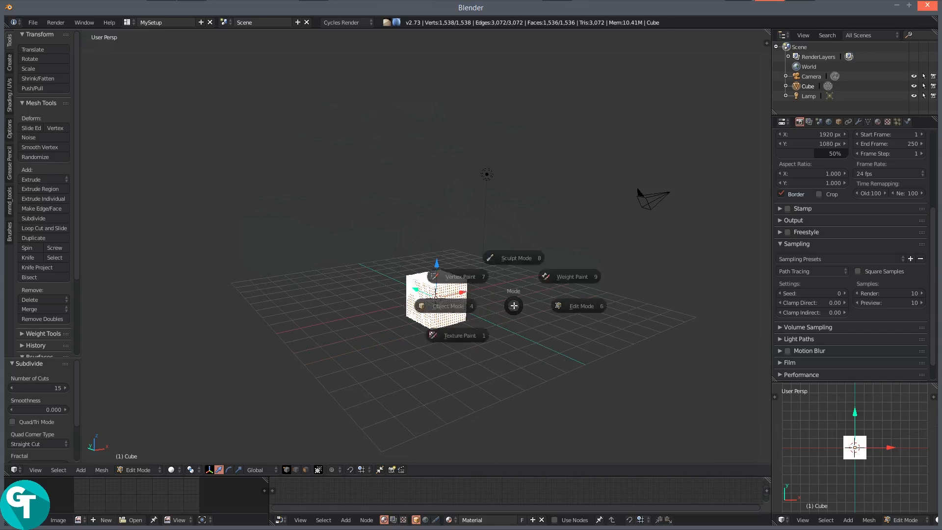
{"action": "left_click", "coordinate": [448, 305]}
{"action": "scroll", "coordinate": [482, 296], "scroll_direction": "up", "scroll_amount": 2}
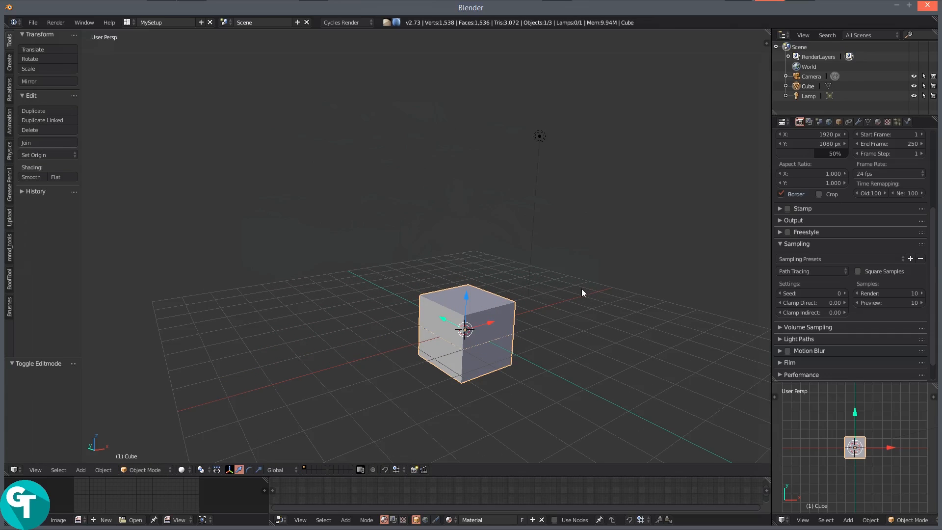
- Add a level 2 Subdivision Surface modifier to the cube, check its rounded edges, and collapse the modifier's settings
{"action": "key", "text": "ctrl+2"}
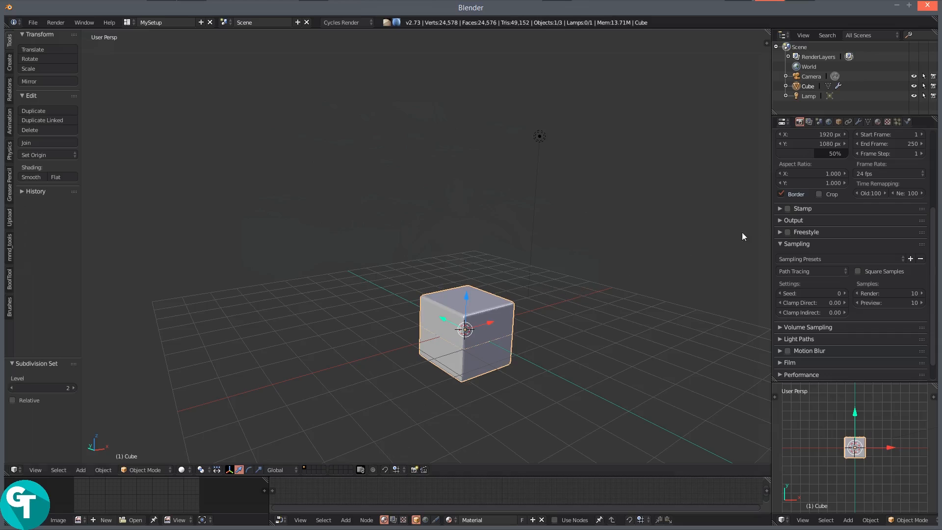
{"action": "left_click", "coordinate": [858, 121]}
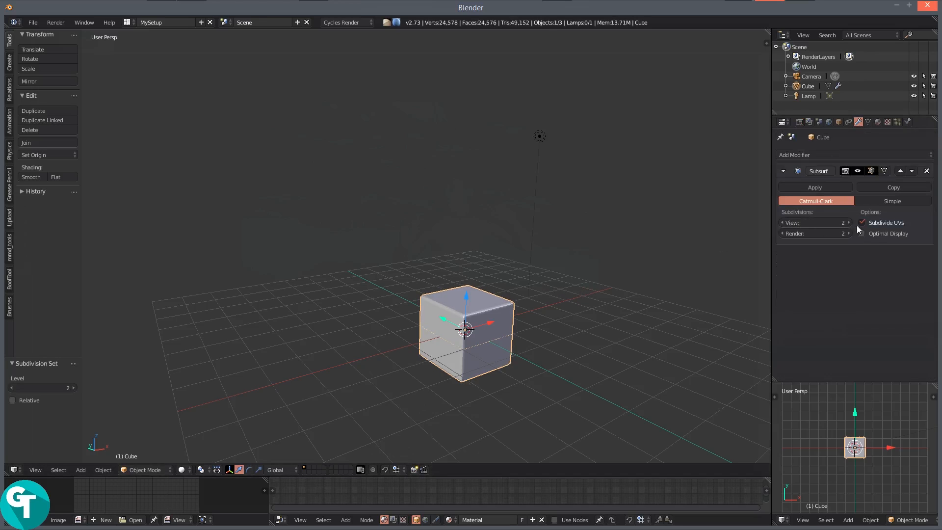
{"action": "left_click_drag", "start_coordinate": [480, 269], "coordinate": [439, 354]}
{"action": "scroll", "coordinate": [539, 366], "scroll_direction": "up", "scroll_amount": 3}
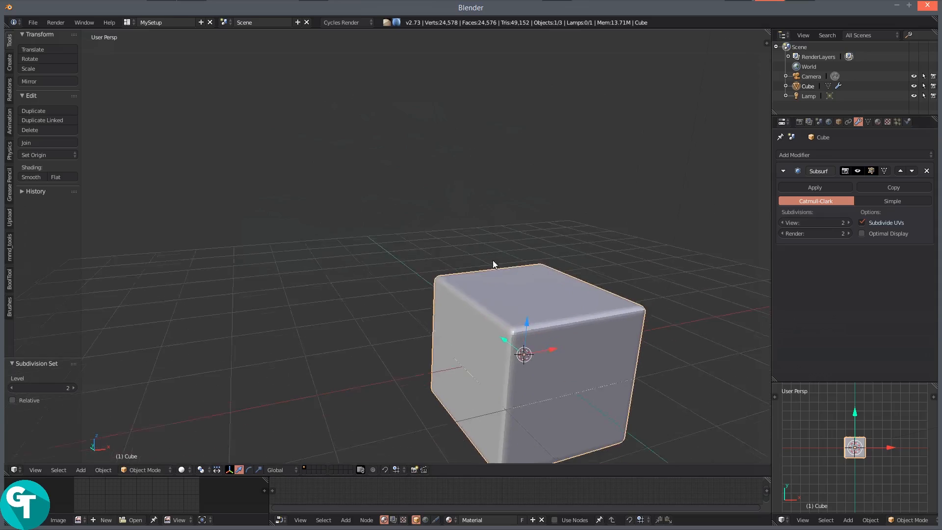
{"action": "scroll", "coordinate": [537, 281], "scroll_direction": "down", "scroll_amount": 6}
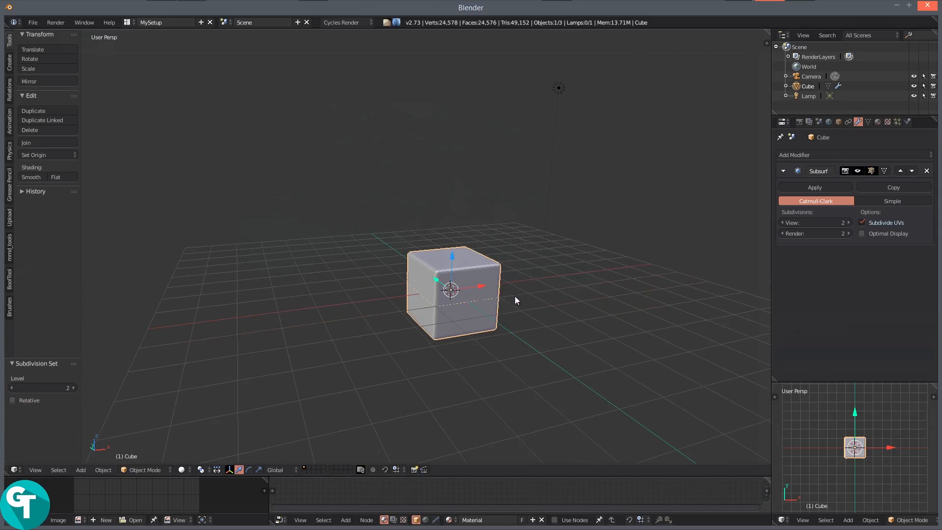
{"action": "left_click_drag", "start_coordinate": [514, 296], "coordinate": [552, 289]}
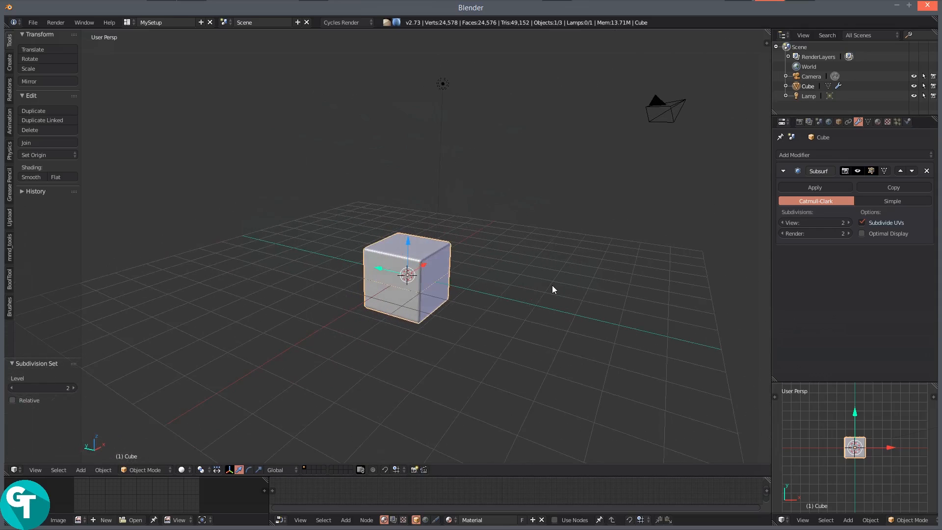
{"action": "scroll", "coordinate": [550, 289], "scroll_direction": "up", "scroll_amount": 1}
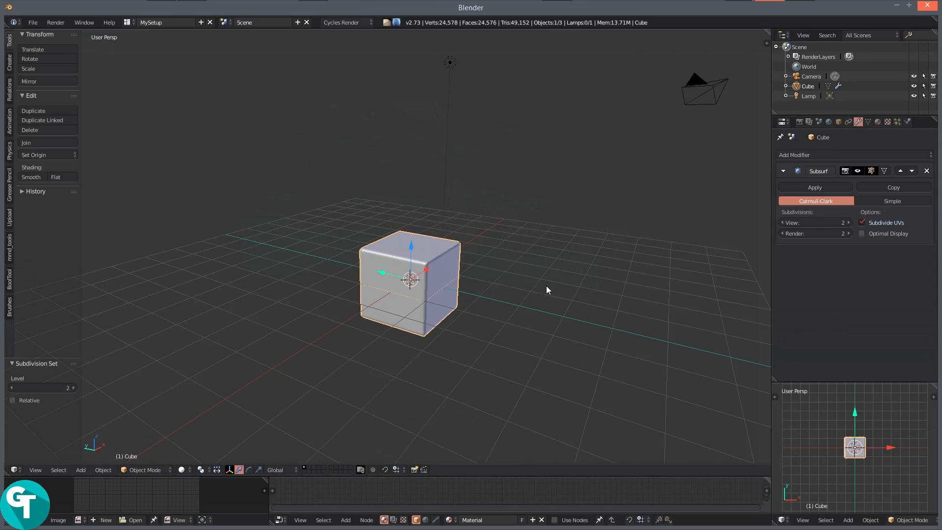
{"action": "left_click", "coordinate": [783, 171]}
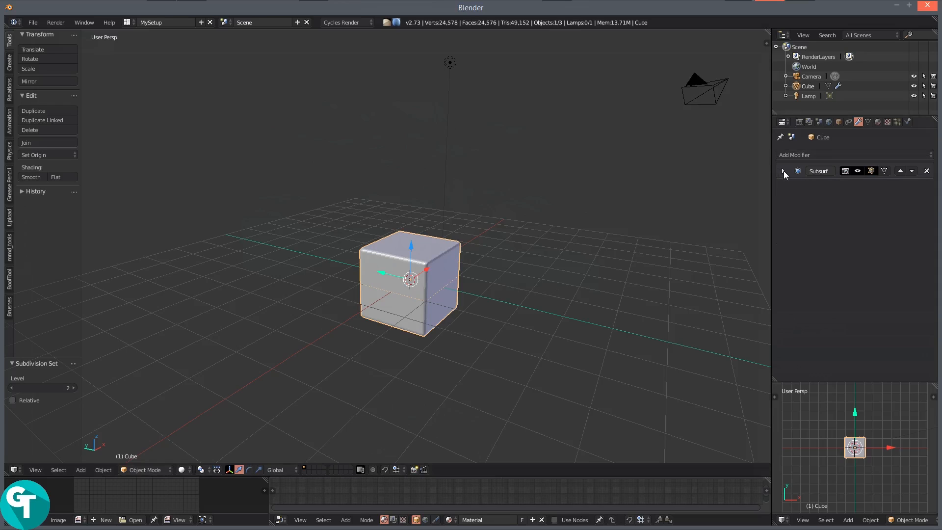
{"action": "left_click", "coordinate": [784, 171]}
{"action": "left_click", "coordinate": [784, 171]}
{"action": "scroll", "coordinate": [466, 232], "scroll_direction": "down", "scroll_amount": 2}
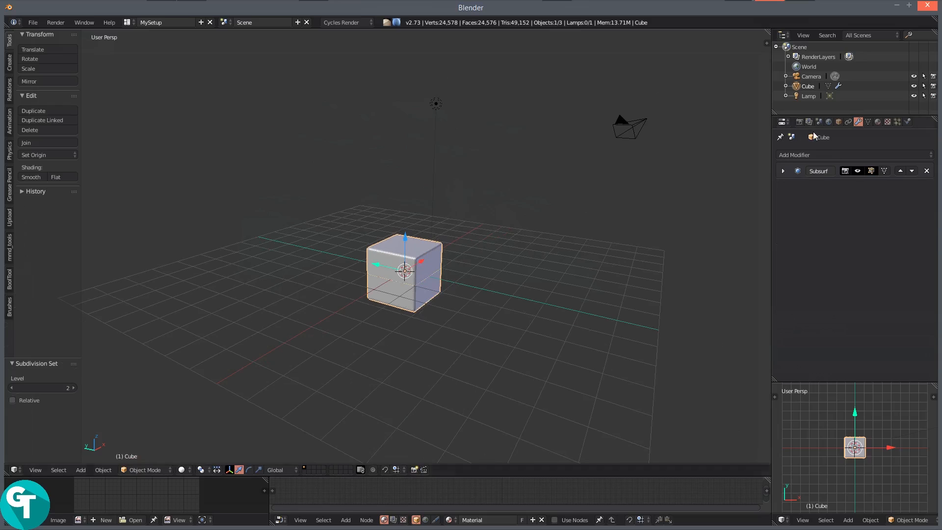
- Add a Displace modifier to the cube and create a new texture for it
{"action": "left_click", "coordinate": [800, 155]}
{"action": "left_click", "coordinate": [823, 210]}
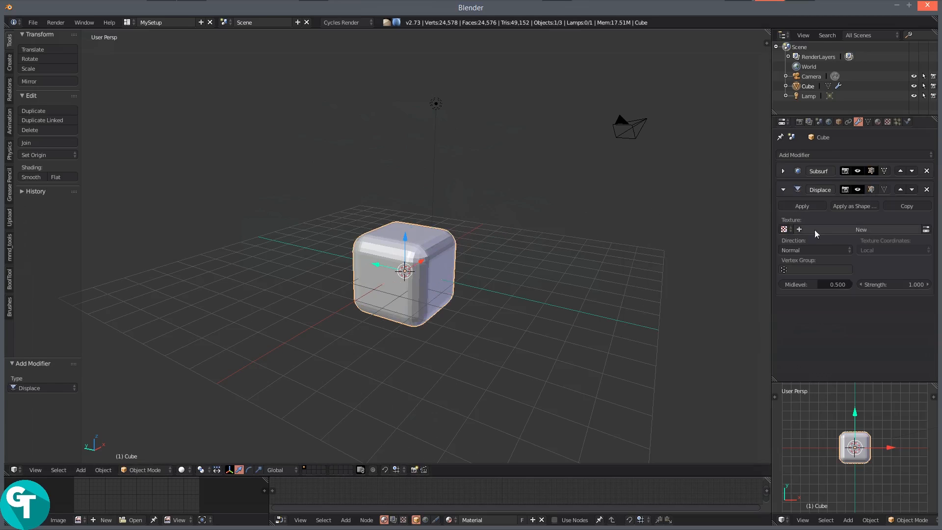
{"action": "left_click", "coordinate": [852, 231]}
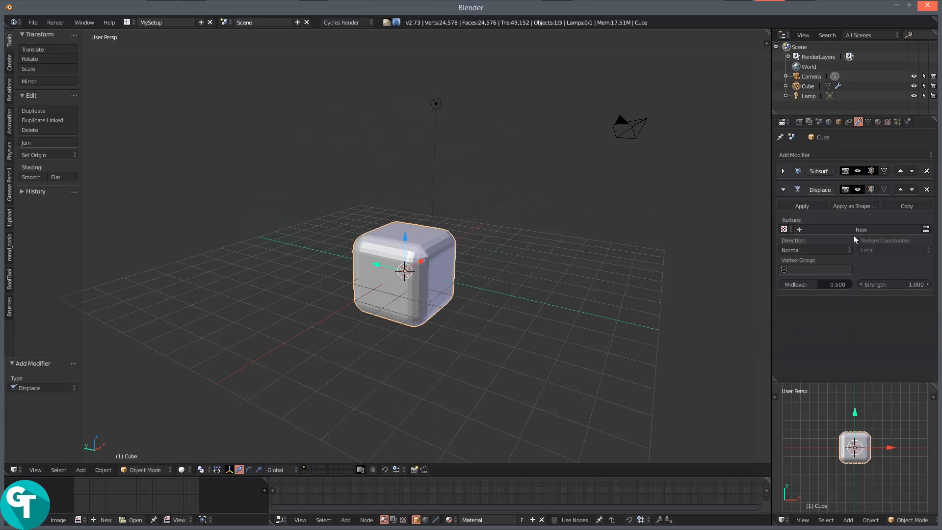
- Change the displacement texture's type to Clouds and inspect the displaced cube from several angles
{"action": "left_click", "coordinate": [888, 121]}
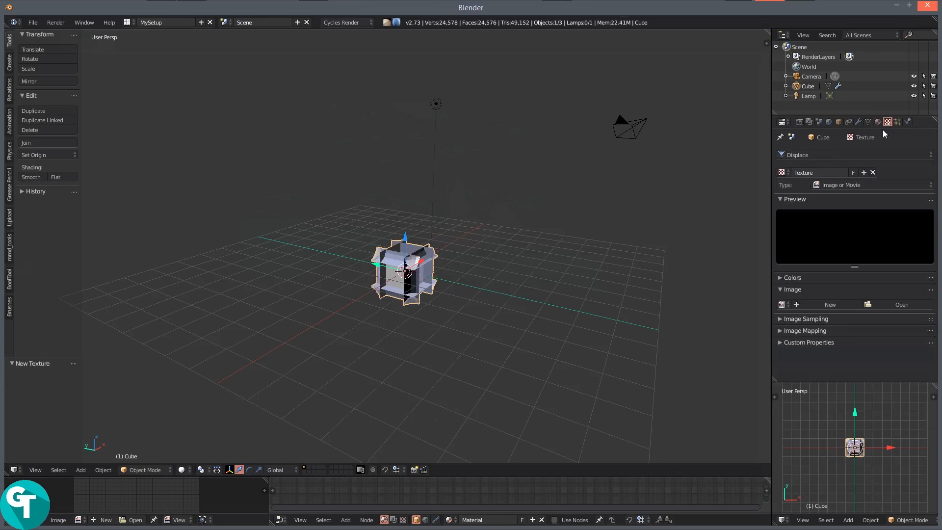
{"action": "left_click", "coordinate": [856, 184]}
{"action": "left_click", "coordinate": [847, 216]}
{"action": "scroll", "coordinate": [565, 261], "scroll_direction": "up", "scroll_amount": 3}
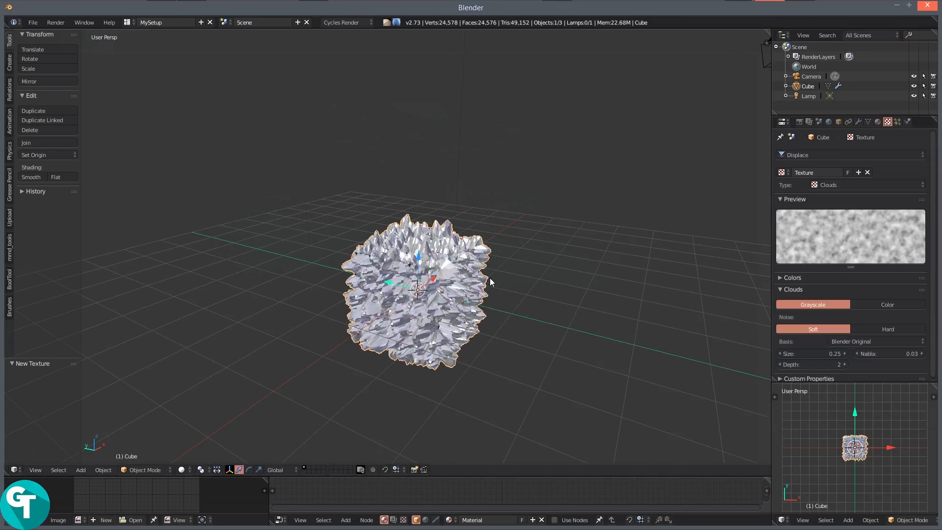
{"action": "left_click_drag", "start_coordinate": [487, 279], "coordinate": [552, 276]}
{"action": "scroll", "coordinate": [474, 320], "scroll_direction": "up", "scroll_amount": 3}
{"action": "scroll", "coordinate": [475, 339], "scroll_direction": "down", "scroll_amount": 3}
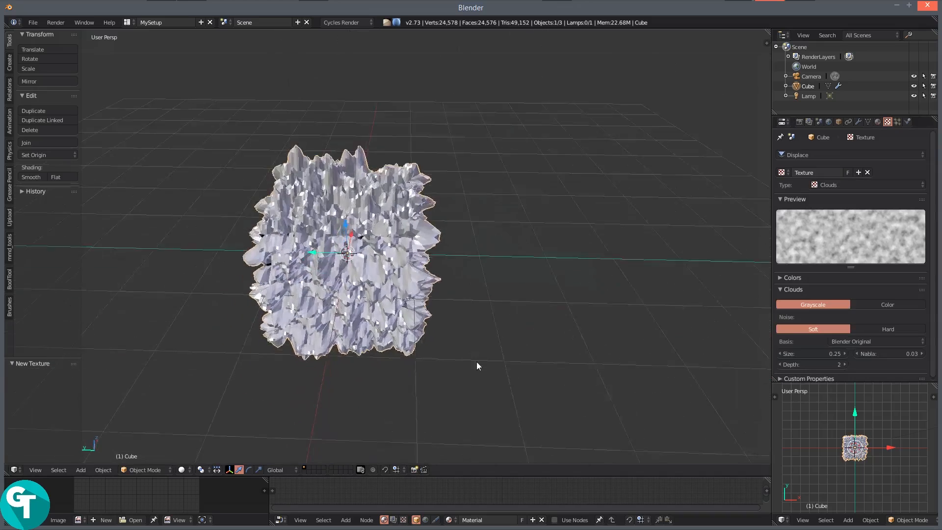
{"action": "left_click_drag", "start_coordinate": [478, 363], "coordinate": [559, 320]}
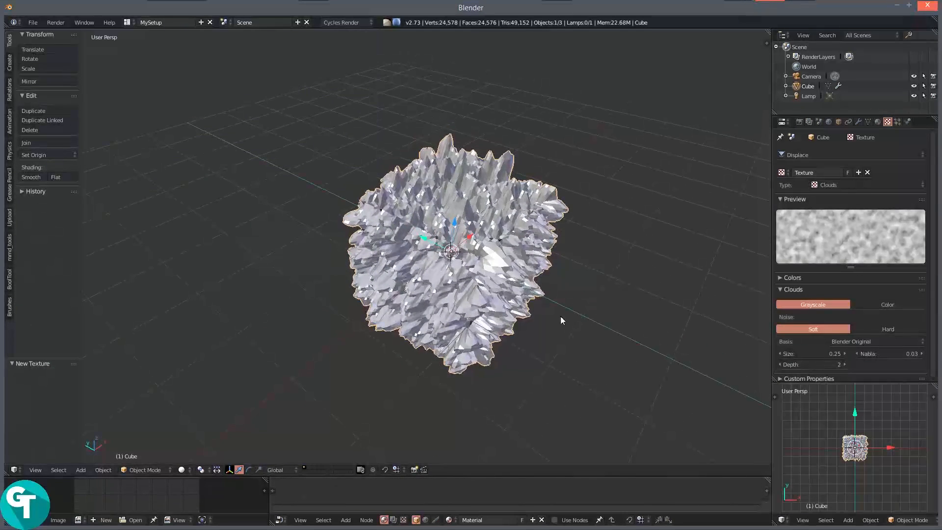
- Set the Displace modifier's strength to 0.1 and raise it in increments to 0.3
{"action": "left_click", "coordinate": [862, 122]}
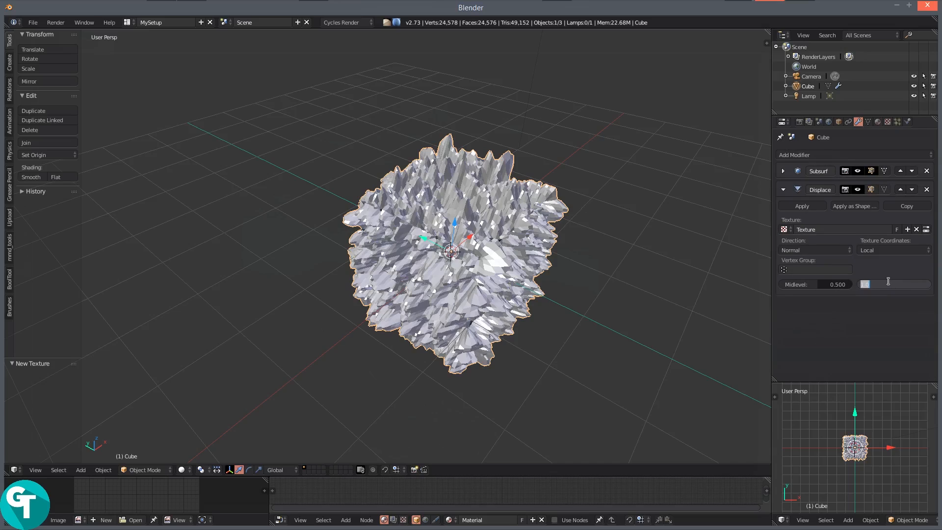
{"action": "type", "text": ".1"}
{"action": "key", "text": "Return"}
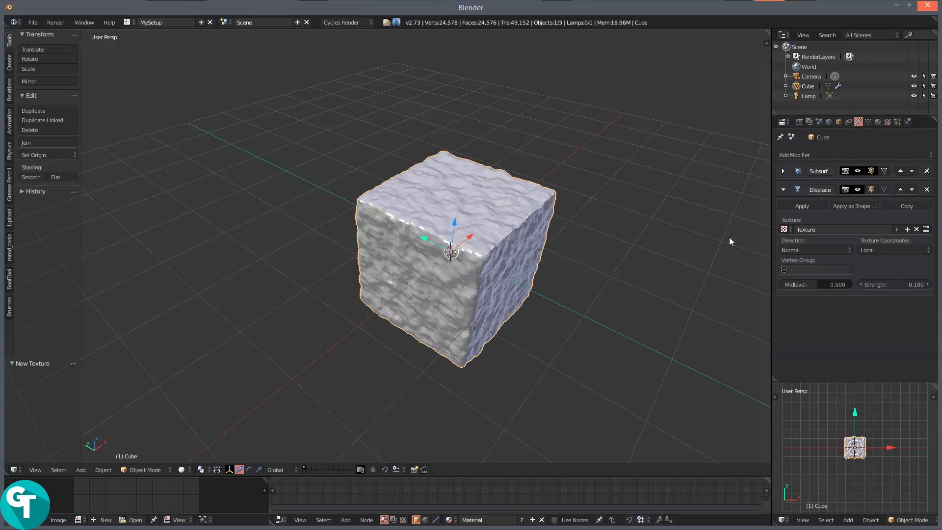
{"action": "left_click", "coordinate": [929, 285]}
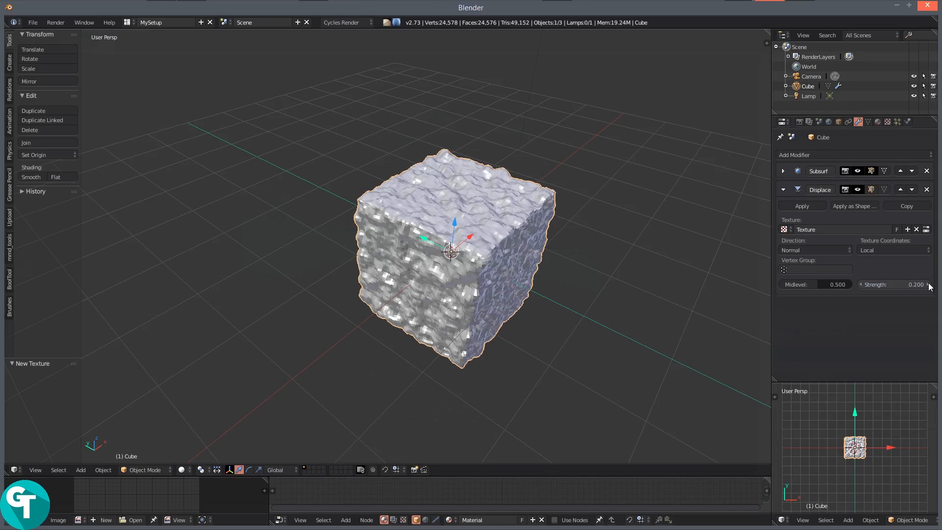
{"action": "left_click", "coordinate": [929, 285]}
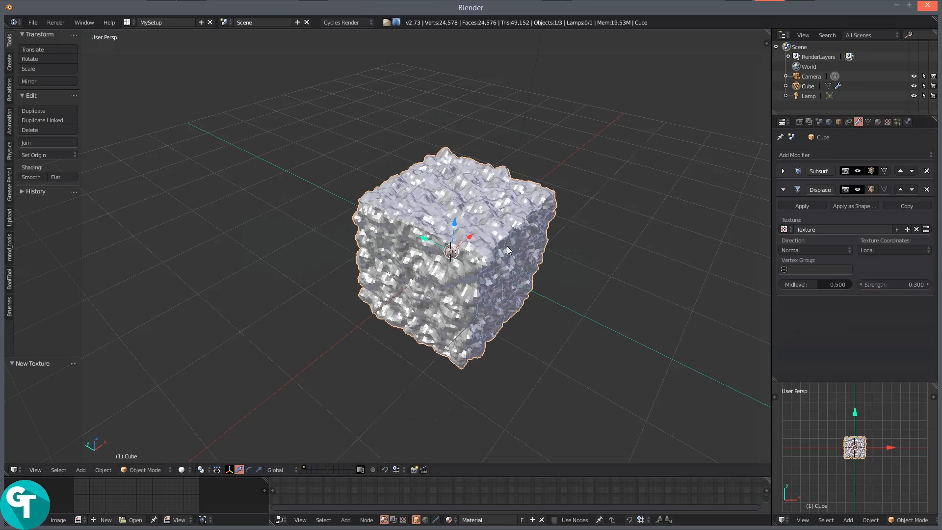
- Apply smooth shading to the displaced cube and check its surface from another angle
{"action": "key", "text": "z"}
{"action": "left_click", "coordinate": [432, 291]}
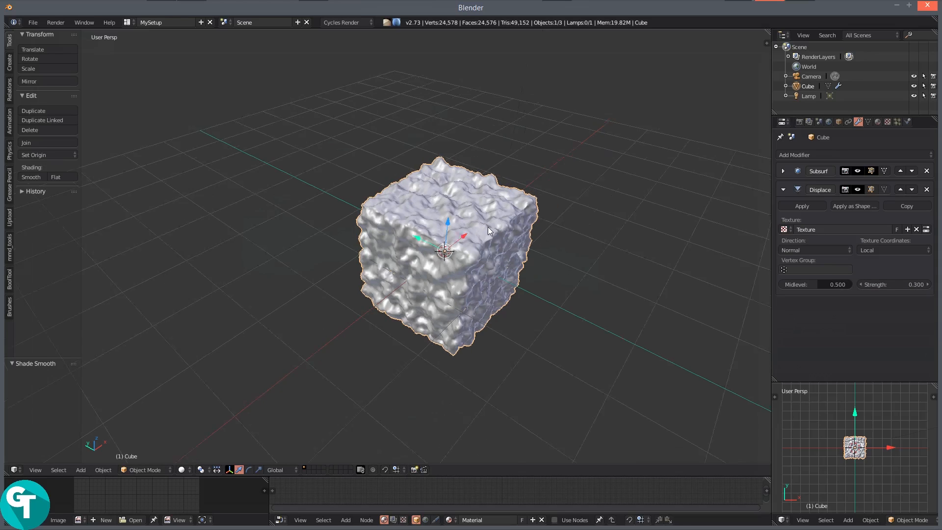
{"action": "left_click_drag", "start_coordinate": [487, 226], "coordinate": [456, 256]}
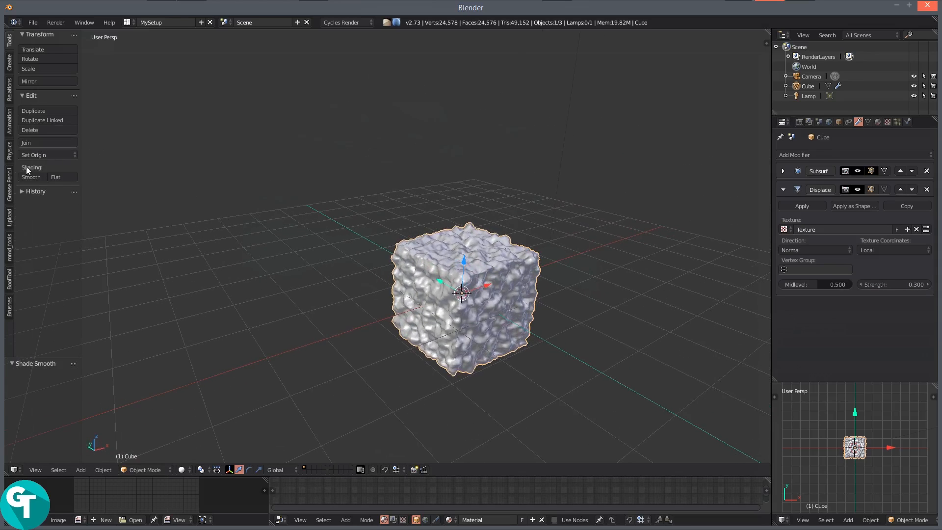
{"action": "left_click", "coordinate": [33, 177]}
{"action": "mouse_move", "coordinate": [467, 292]}
{"action": "left_mouse_down"}
{"action": "mouse_move", "coordinate": [539, 244]}
{"action": "mouse_move", "coordinate": [548, 259]}
{"action": "mouse_move", "coordinate": [502, 287]}
{"action": "mouse_move", "coordinate": [439, 269]}
{"action": "mouse_move", "coordinate": [434, 242]}
{"action": "mouse_move", "coordinate": [448, 302]}
{"action": "mouse_move", "coordinate": [547, 329]}
{"action": "mouse_move", "coordinate": [460, 331]}
{"action": "mouse_move", "coordinate": [540, 318]}
{"action": "mouse_move", "coordinate": [431, 320]}
{"action": "mouse_move", "coordinate": [418, 303]}
{"action": "mouse_move", "coordinate": [431, 337]}
{"action": "mouse_move", "coordinate": [536, 332]}
{"action": "mouse_move", "coordinate": [487, 320]}
{"action": "mouse_move", "coordinate": [518, 341]}
{"action": "mouse_move", "coordinate": [386, 226]}
{"action": "mouse_move", "coordinate": [419, 263]}
{"action": "mouse_move", "coordinate": [452, 278]}
{"action": "mouse_move", "coordinate": [388, 293]}
{"action": "mouse_move", "coordinate": [384, 271]}
{"action": "mouse_move", "coordinate": [399, 264]}
{"action": "mouse_move", "coordinate": [455, 277]}
{"action": "left_mouse_up"}
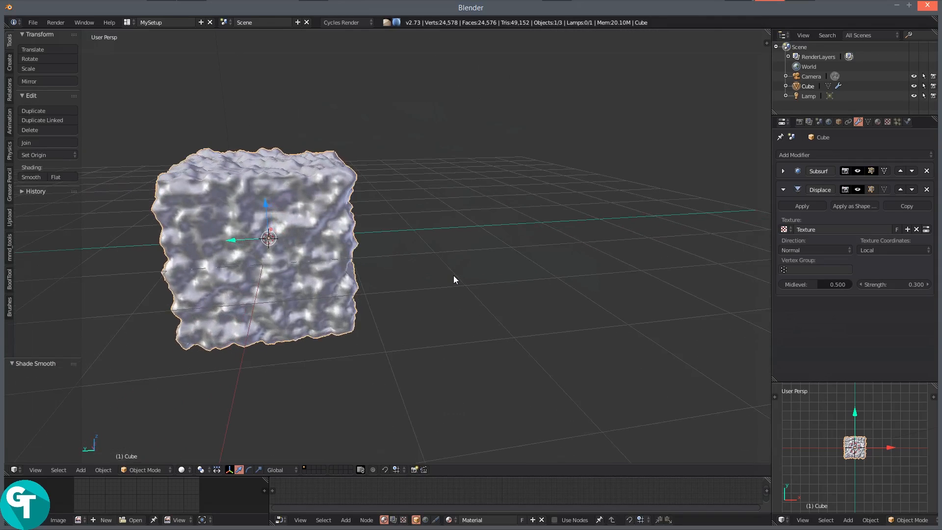
- Apply the cube's Subsurf modifier permanently and collapse the Displace modifier's settings
{"action": "left_click", "coordinate": [782, 169]}
{"action": "left_click", "coordinate": [821, 186]}
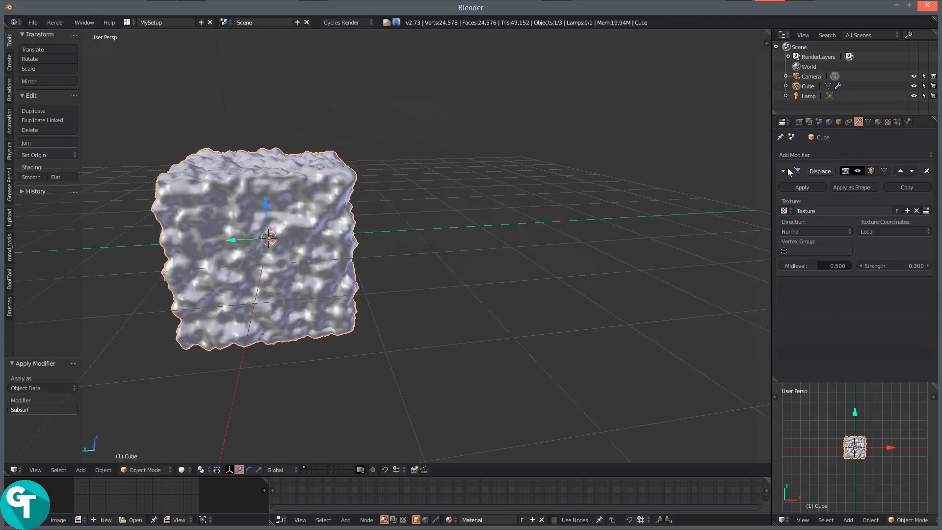
{"action": "left_click", "coordinate": [784, 171]}
- Add a Multiresolution modifier to the cube, placed above the Displace modifier, and subdivide it once
{"action": "left_click", "coordinate": [796, 155]}
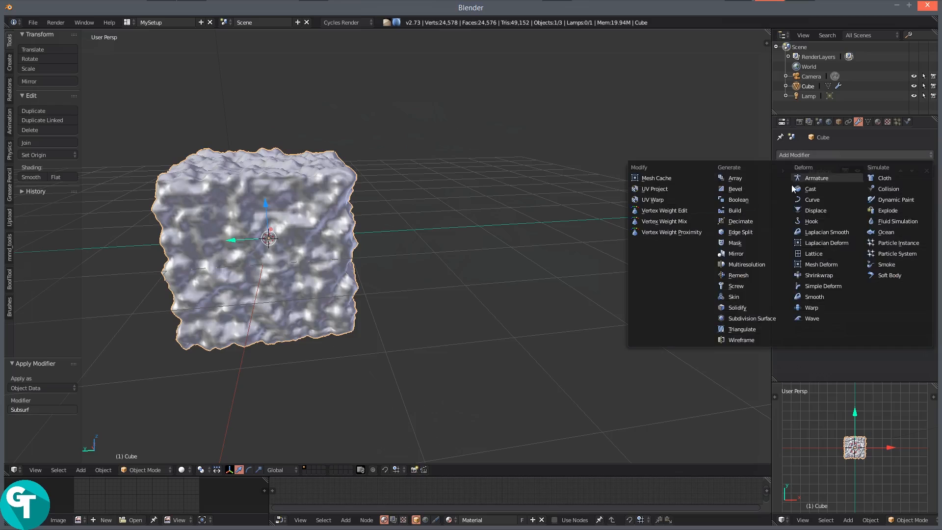
{"action": "left_click", "coordinate": [756, 265]}
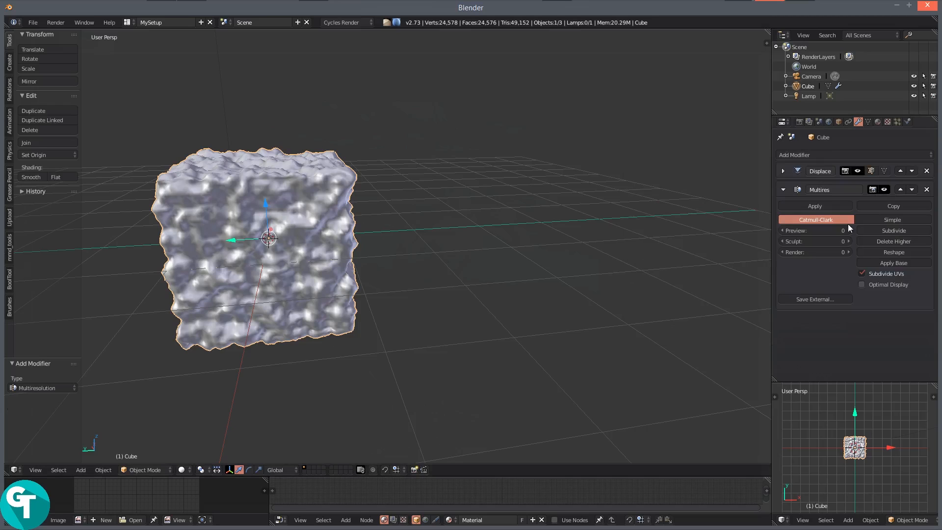
{"action": "left_click", "coordinate": [896, 190]}
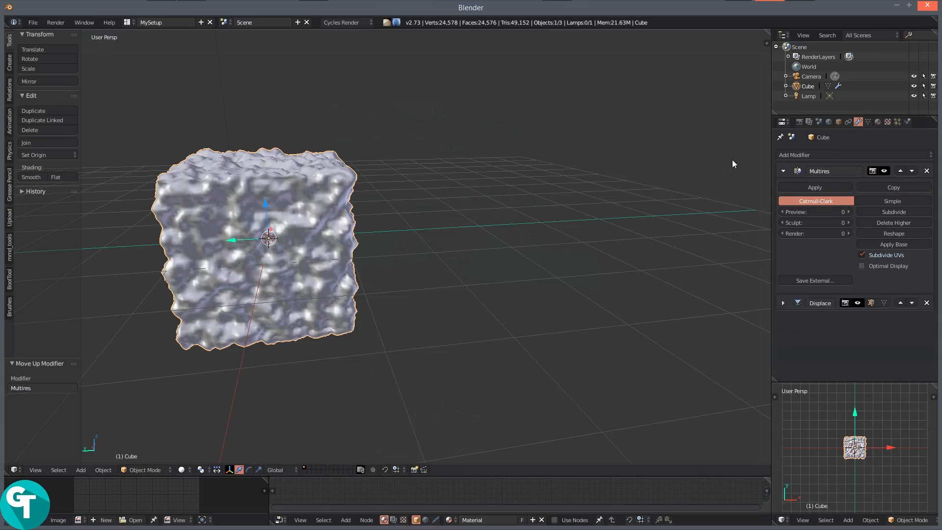
{"action": "left_click", "coordinate": [892, 213]}
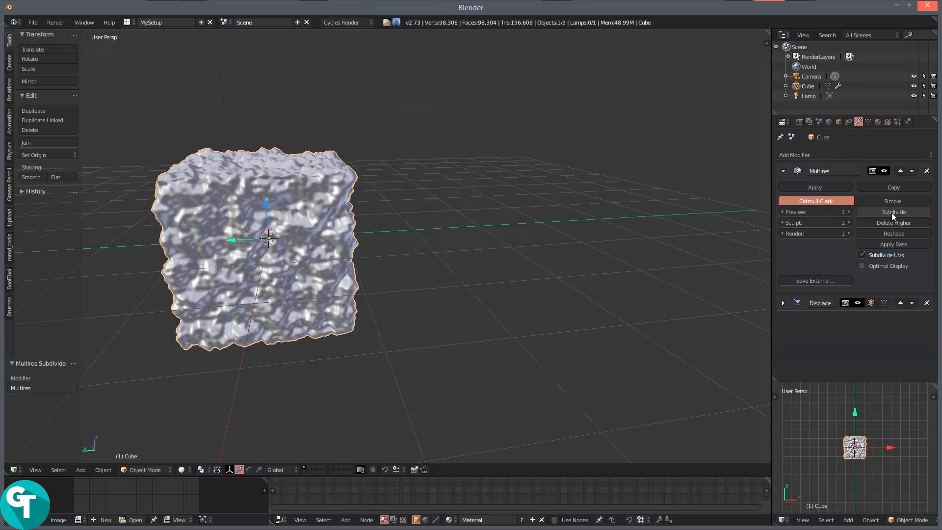
- Switch the cube to Sculpt Mode from the brush tools
{"action": "scroll", "coordinate": [422, 158], "scroll_direction": "down", "scroll_amount": 3}
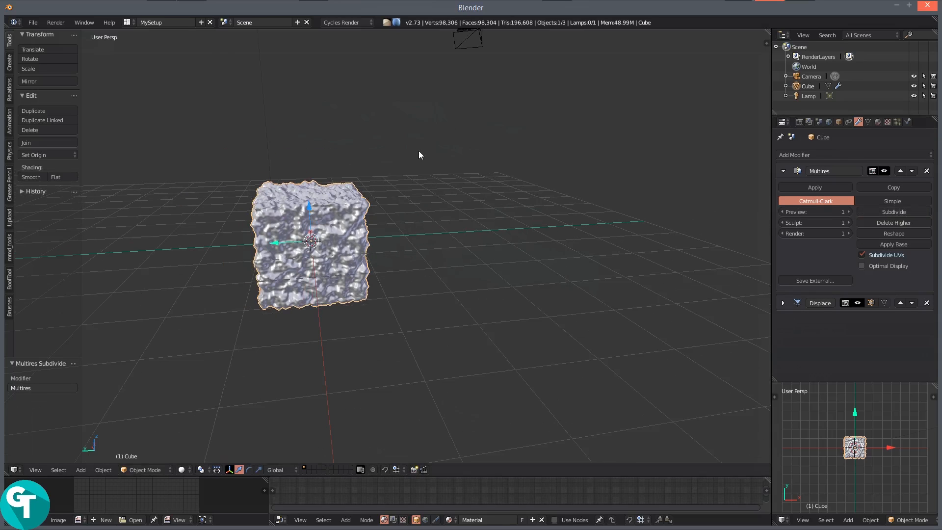
{"action": "key", "text": "Tab"}
{"action": "key", "text": "Escape"}
{"action": "left_click", "coordinate": [9, 307]}
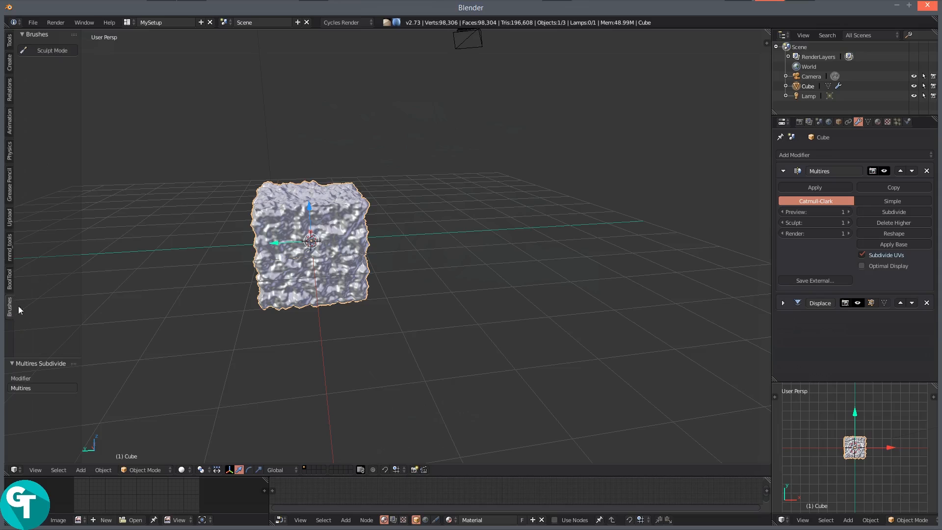
{"action": "left_click", "coordinate": [43, 50]}
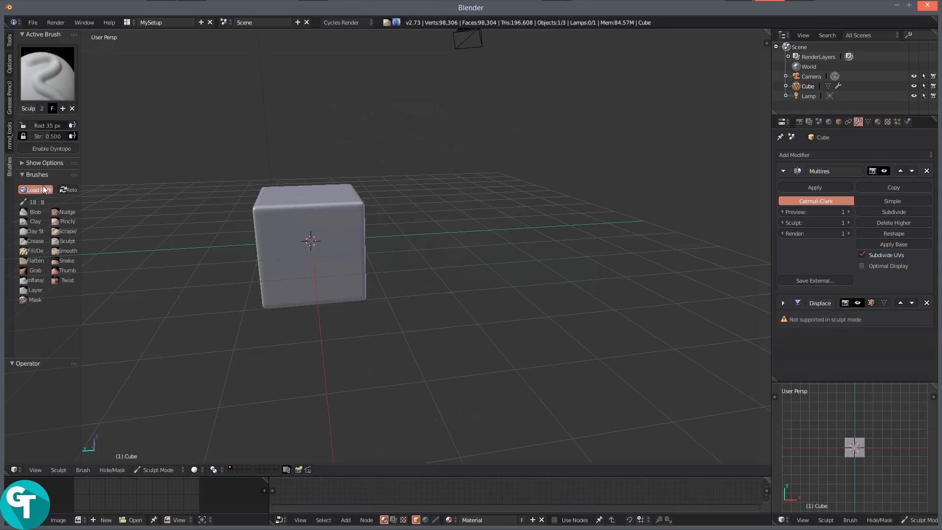
- Load the additional sculpting brushes and make the Scrape IK brush active for the cube
{"action": "left_click", "coordinate": [44, 189]}
{"action": "left_click", "coordinate": [44, 74]}
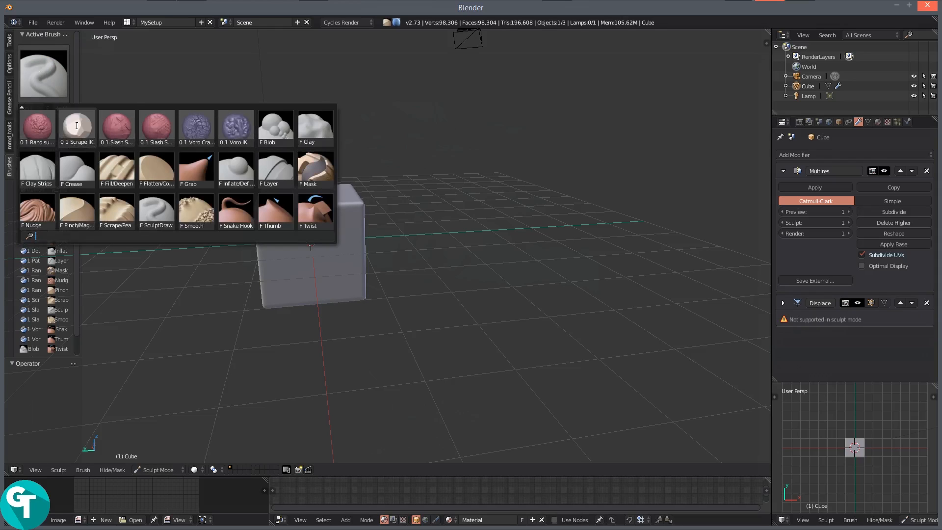
{"action": "left_click", "coordinate": [77, 126]}
{"action": "left_click_drag", "start_coordinate": [208, 227], "coordinate": [302, 246]}
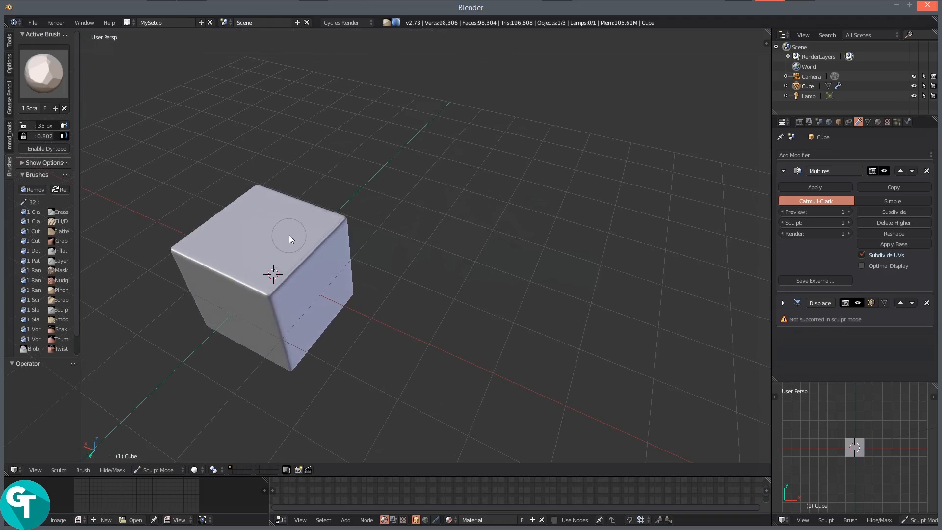
{"action": "key", "text": "shift+f"}
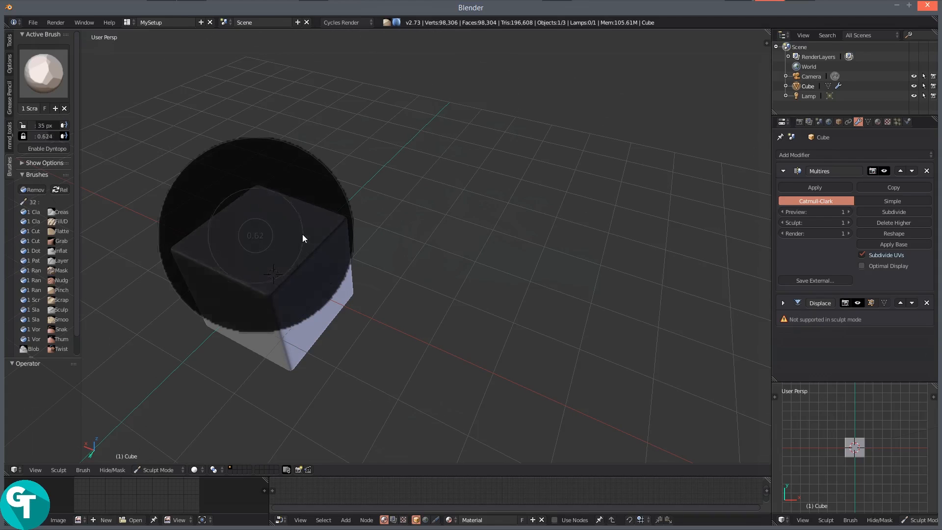
{"action": "key", "text": "Escape"}
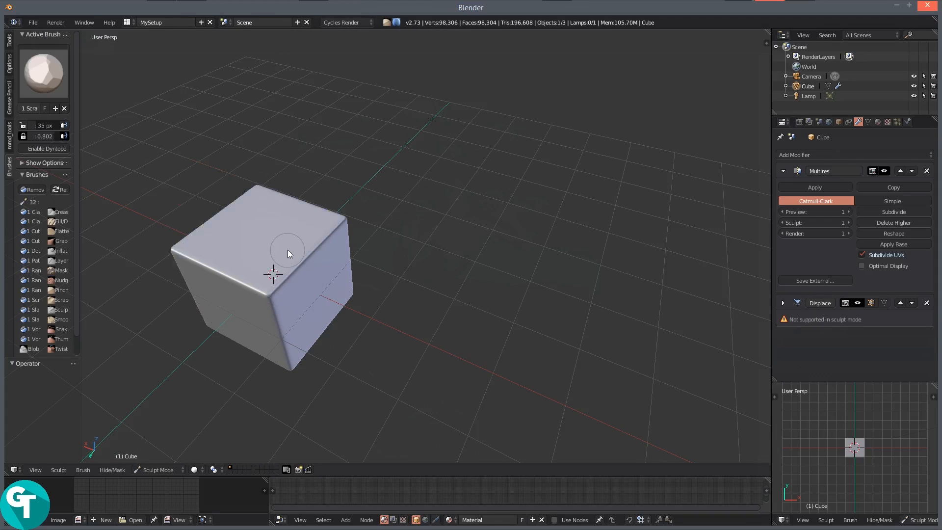
- Set the brush radius to 110 px and scrape the cube's upper corners into flat facets
{"action": "key", "text": "f"}
{"action": "left_click", "coordinate": [324, 246]}
{"action": "mouse_move", "coordinate": [323, 230]}
{"action": "left_mouse_down"}
{"action": "mouse_move", "coordinate": [318, 261]}
{"action": "mouse_move", "coordinate": [280, 214]}
{"action": "left_mouse_up"}
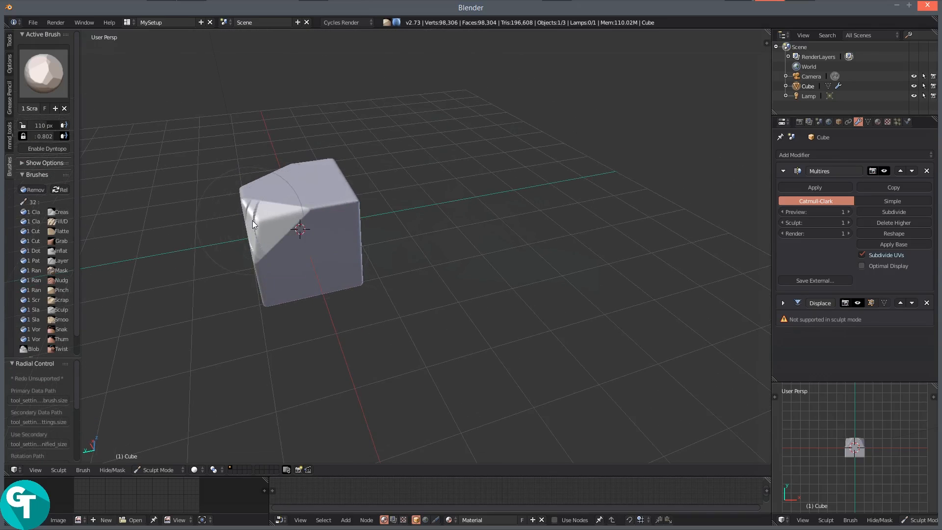
{"action": "left_click_drag", "start_coordinate": [237, 240], "coordinate": [240, 210]}
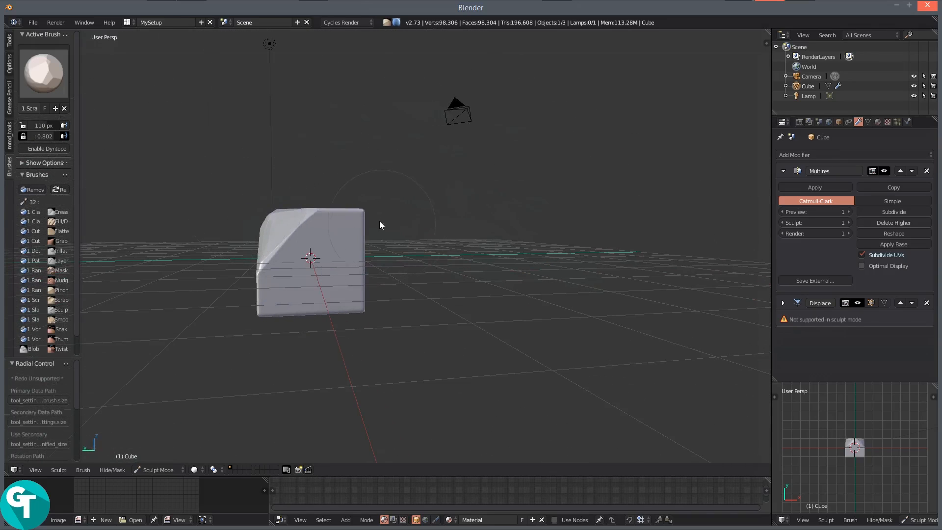
{"action": "mouse_move", "coordinate": [365, 221]}
{"action": "left_mouse_down"}
{"action": "mouse_move", "coordinate": [346, 242]}
{"action": "mouse_move", "coordinate": [314, 248]}
{"action": "left_mouse_up"}
{"action": "left_click_drag", "start_coordinate": [408, 207], "coordinate": [508, 202]}
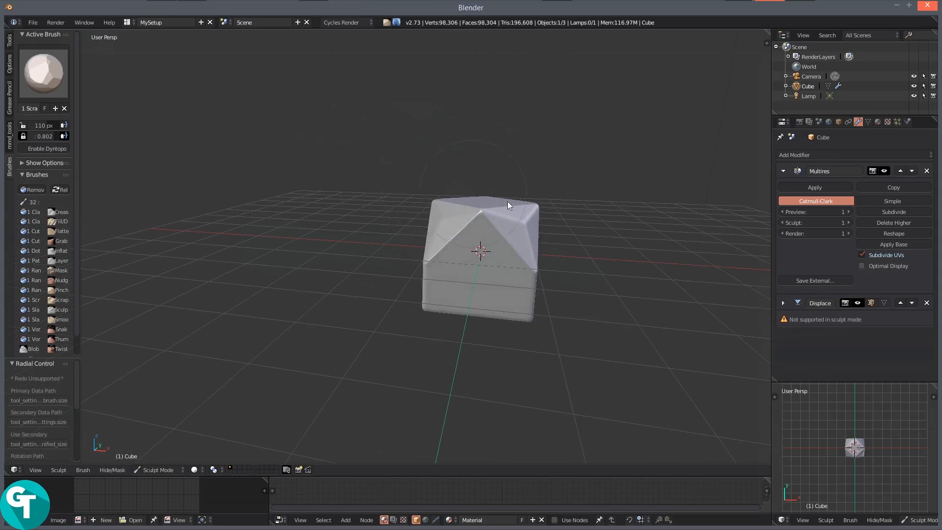
- Subdivide the Multires modifier once more and scrape the remaining corners and lower edges into larger facets
{"action": "left_click", "coordinate": [880, 209]}
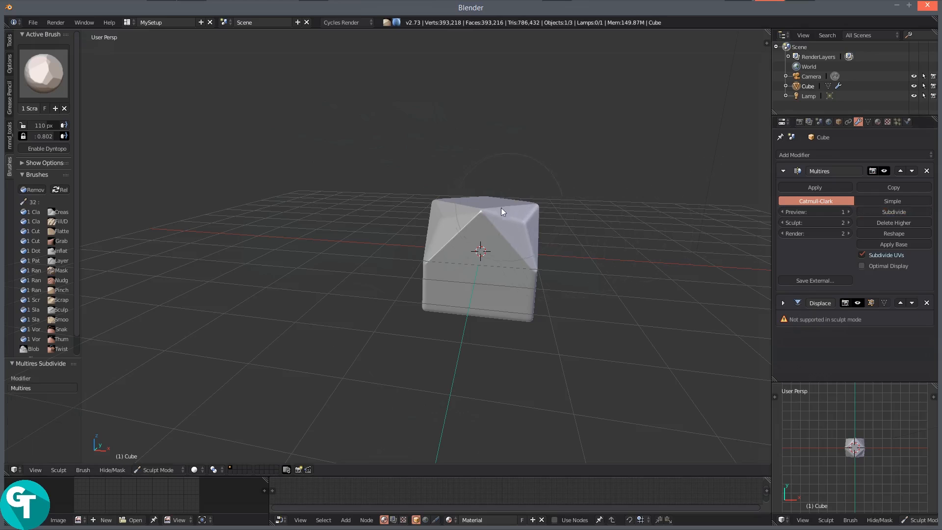
{"action": "mouse_move", "coordinate": [482, 230]}
{"action": "left_mouse_down"}
{"action": "mouse_move", "coordinate": [445, 251]}
{"action": "mouse_move", "coordinate": [483, 191]}
{"action": "left_mouse_up"}
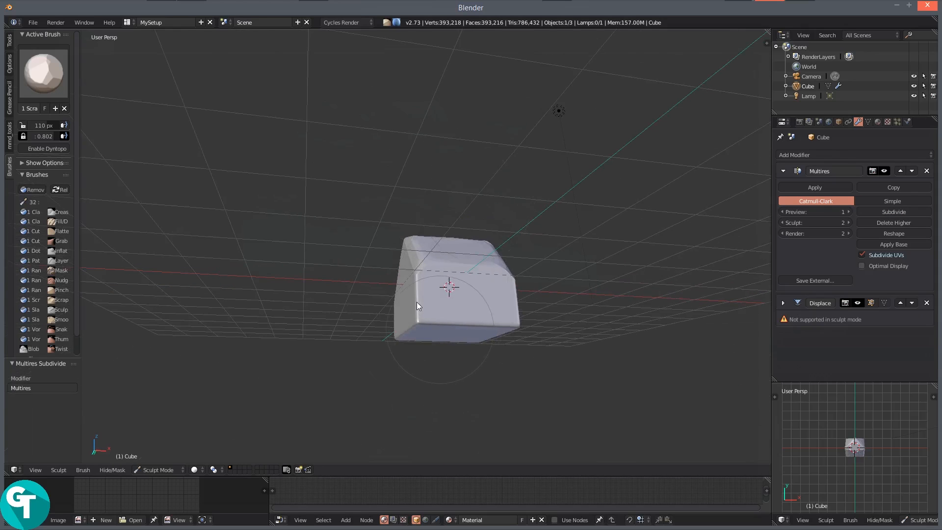
{"action": "mouse_move", "coordinate": [425, 313]}
{"action": "left_mouse_down"}
{"action": "mouse_move", "coordinate": [440, 307]}
{"action": "mouse_move", "coordinate": [385, 321]}
{"action": "mouse_move", "coordinate": [410, 312]}
{"action": "mouse_move", "coordinate": [437, 340]}
{"action": "mouse_move", "coordinate": [500, 330]}
{"action": "mouse_move", "coordinate": [252, 301]}
{"action": "mouse_move", "coordinate": [382, 294]}
{"action": "mouse_move", "coordinate": [340, 249]}
{"action": "mouse_move", "coordinate": [349, 249]}
{"action": "mouse_move", "coordinate": [366, 278]}
{"action": "mouse_move", "coordinate": [349, 307]}
{"action": "mouse_move", "coordinate": [304, 283]}
{"action": "left_mouse_up"}
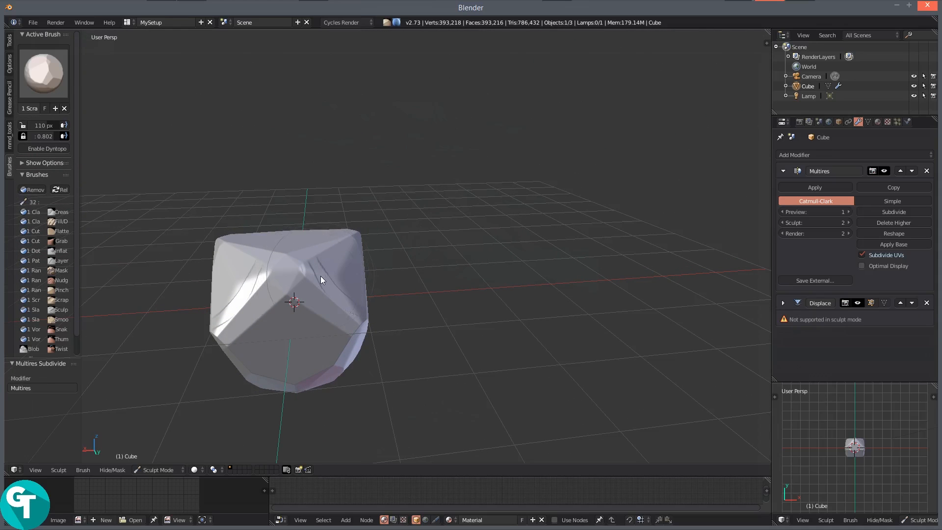
{"action": "key", "text": "s"}
{"action": "scroll", "coordinate": [413, 297], "scroll_direction": "down", "scroll_amount": 4}
{"action": "left_click_drag", "start_coordinate": [414, 298], "coordinate": [343, 237]}
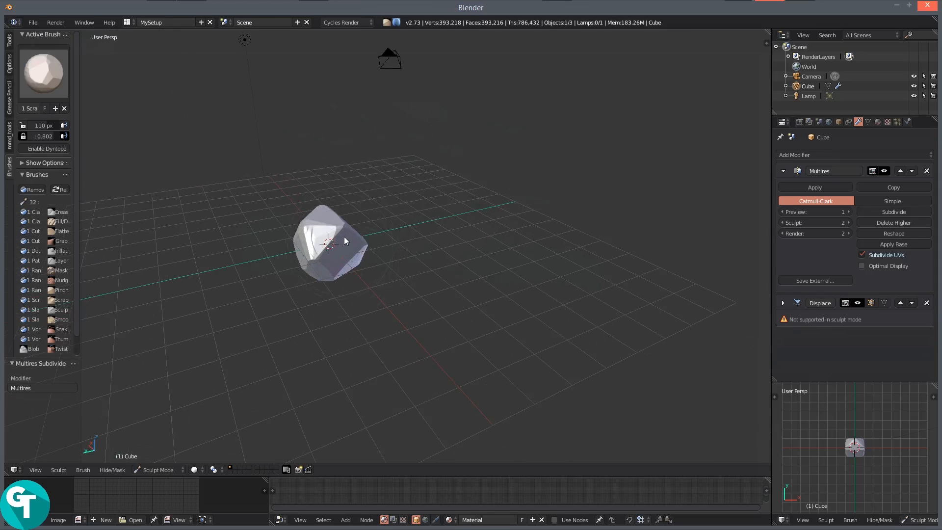
{"action": "left_click", "coordinate": [340, 237]}
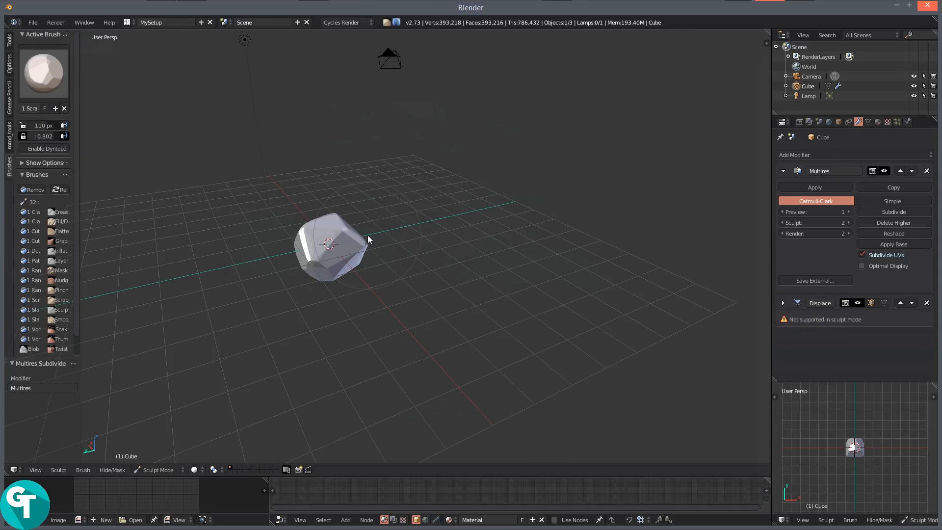
- Reduce the brush radius to 61 px and scrape smaller facets along the rock's ridges and sides
{"action": "key", "text": "f"}
{"action": "left_click", "coordinate": [345, 231]}
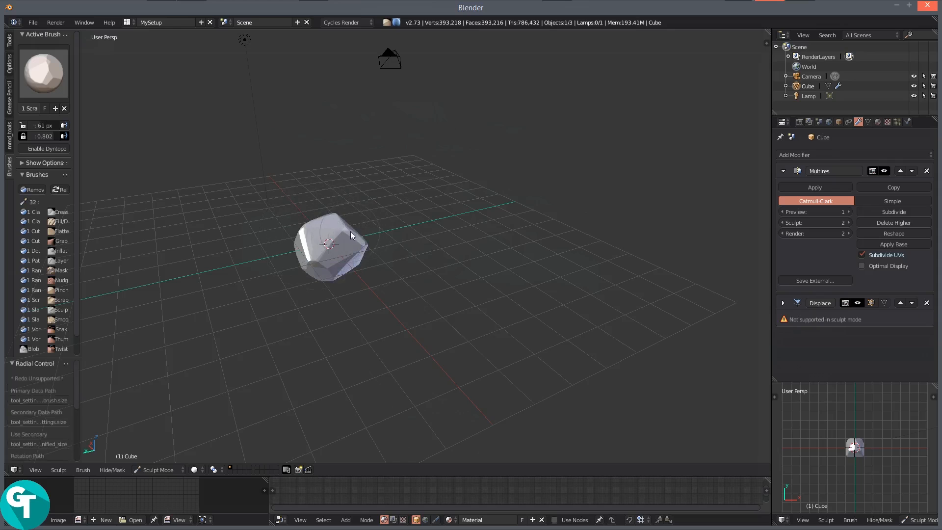
{"action": "left_click", "coordinate": [345, 233]}
{"action": "scroll", "coordinate": [343, 237], "scroll_direction": "up", "scroll_amount": 6}
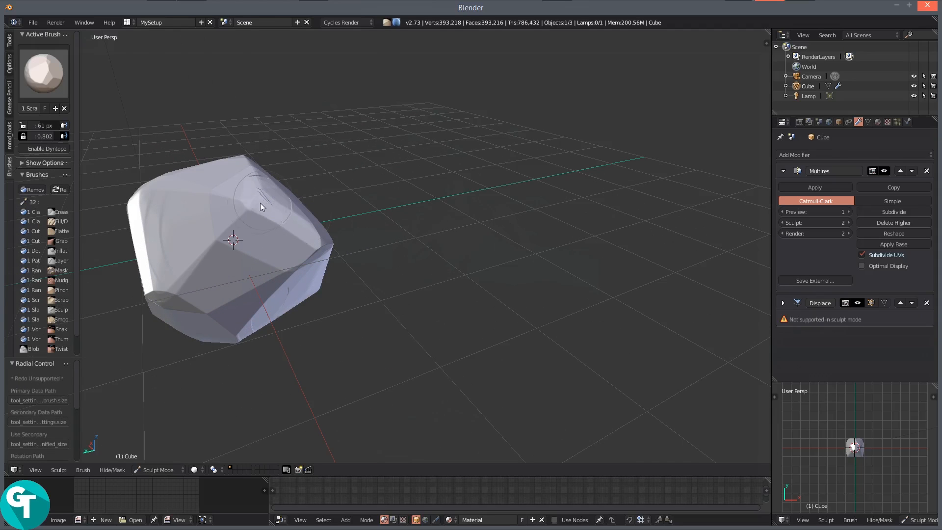
{"action": "mouse_move", "coordinate": [250, 210]}
{"action": "left_mouse_down"}
{"action": "mouse_move", "coordinate": [266, 245]}
{"action": "mouse_move", "coordinate": [196, 380]}
{"action": "mouse_move", "coordinate": [440, 281]}
{"action": "mouse_move", "coordinate": [486, 272]}
{"action": "left_mouse_up"}
{"action": "mouse_move", "coordinate": [462, 215]}
{"action": "left_mouse_down"}
{"action": "mouse_move", "coordinate": [460, 261]}
{"action": "mouse_move", "coordinate": [421, 315]}
{"action": "mouse_move", "coordinate": [451, 274]}
{"action": "mouse_move", "coordinate": [463, 293]}
{"action": "mouse_move", "coordinate": [403, 296]}
{"action": "mouse_move", "coordinate": [444, 106]}
{"action": "mouse_move", "coordinate": [426, 172]}
{"action": "mouse_move", "coordinate": [448, 223]}
{"action": "mouse_move", "coordinate": [478, 216]}
{"action": "mouse_move", "coordinate": [483, 226]}
{"action": "mouse_move", "coordinate": [435, 245]}
{"action": "left_mouse_up"}
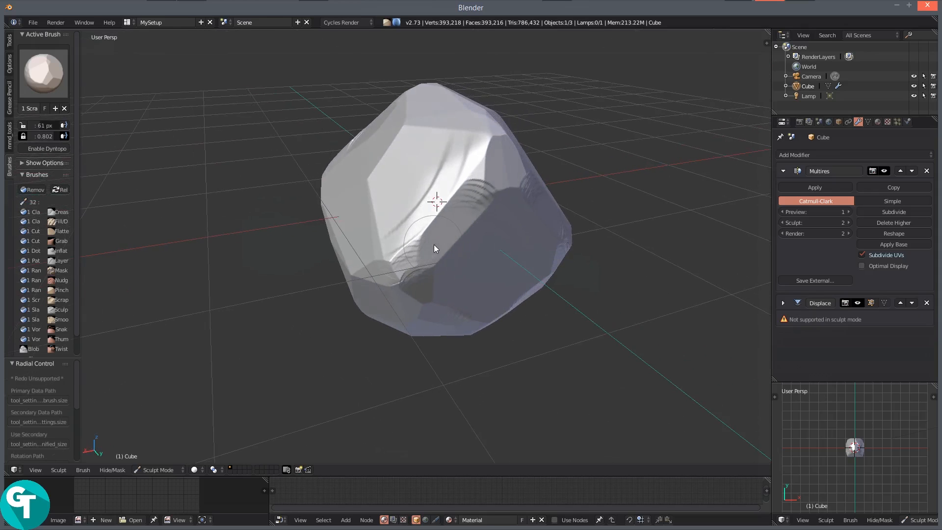
- Soften the stepped scrape marks with the Smooth brush, alternating with the scrape brush around the rock
{"action": "key", "text": "s"}
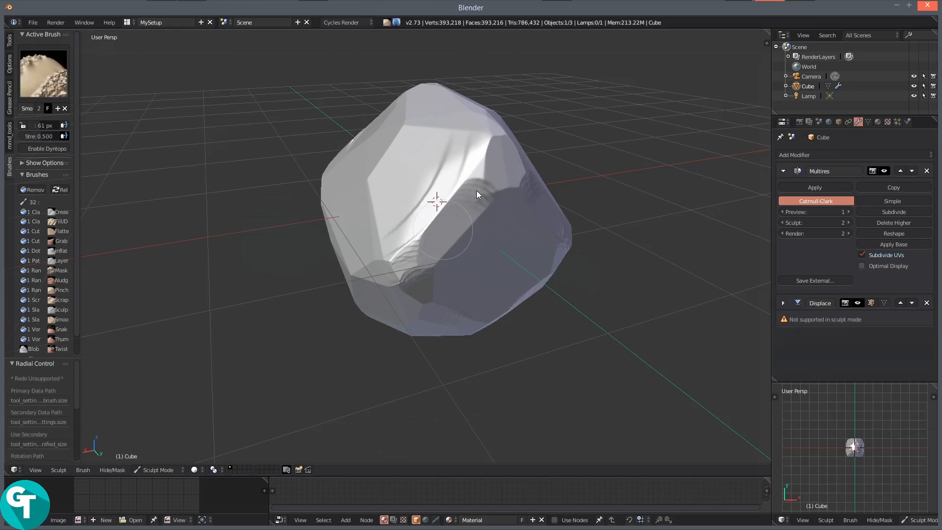
{"action": "mouse_move", "coordinate": [397, 274]}
{"action": "left_mouse_down"}
{"action": "mouse_move", "coordinate": [414, 261]}
{"action": "mouse_move", "coordinate": [401, 272]}
{"action": "mouse_move", "coordinate": [394, 258]}
{"action": "mouse_move", "coordinate": [417, 282]}
{"action": "mouse_move", "coordinate": [511, 302]}
{"action": "mouse_move", "coordinate": [547, 276]}
{"action": "mouse_move", "coordinate": [531, 287]}
{"action": "mouse_move", "coordinate": [498, 277]}
{"action": "left_mouse_up"}
{"action": "mouse_move", "coordinate": [360, 255]}
{"action": "left_mouse_down"}
{"action": "mouse_move", "coordinate": [364, 279]}
{"action": "mouse_move", "coordinate": [513, 167]}
{"action": "left_mouse_up"}
{"action": "key", "text": "shift+s"}
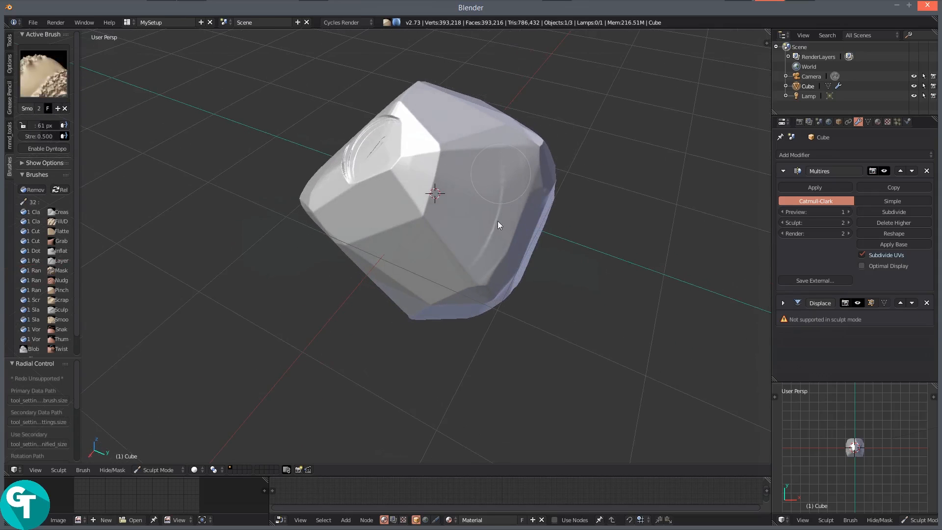
{"action": "mouse_move", "coordinate": [454, 288]}
{"action": "left_mouse_down"}
{"action": "mouse_move", "coordinate": [472, 256]}
{"action": "mouse_move", "coordinate": [485, 199]}
{"action": "left_mouse_up"}
{"action": "mouse_move", "coordinate": [271, 281]}
{"action": "left_mouse_down"}
{"action": "mouse_move", "coordinate": [309, 304]}
{"action": "mouse_move", "coordinate": [378, 304]}
{"action": "left_mouse_up"}
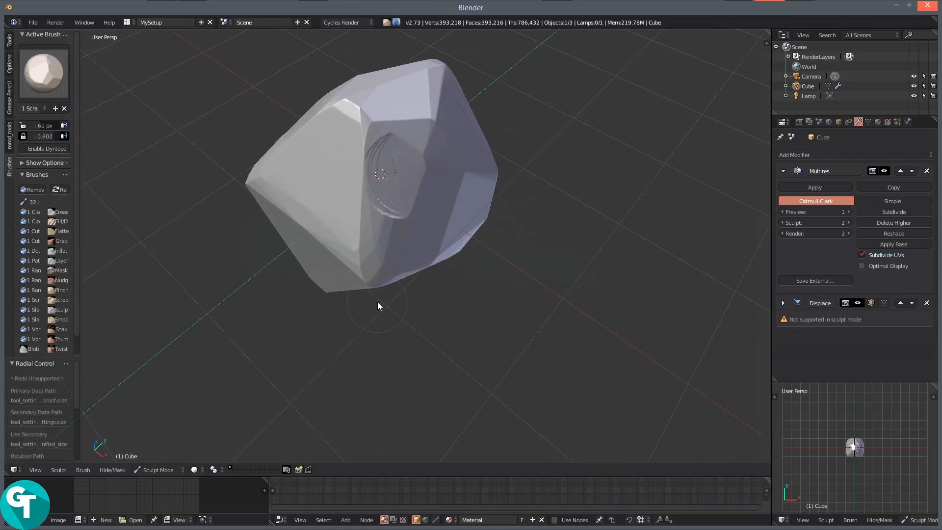
- Set the brush radius to 105 px and alternate scraping and smoothing to even out the rock's broad faces and edges
{"action": "key", "text": "f"}
{"action": "left_click", "coordinate": [399, 291]}
{"action": "key", "text": "shift+s"}
{"action": "mouse_move", "coordinate": [386, 170]}
{"action": "left_mouse_down"}
{"action": "mouse_move", "coordinate": [380, 145]}
{"action": "mouse_move", "coordinate": [362, 153]}
{"action": "mouse_move", "coordinate": [412, 107]}
{"action": "mouse_move", "coordinate": [381, 122]}
{"action": "mouse_move", "coordinate": [333, 110]}
{"action": "mouse_move", "coordinate": [396, 120]}
{"action": "mouse_move", "coordinate": [383, 197]}
{"action": "mouse_move", "coordinate": [360, 215]}
{"action": "mouse_move", "coordinate": [395, 199]}
{"action": "mouse_move", "coordinate": [383, 208]}
{"action": "mouse_move", "coordinate": [394, 217]}
{"action": "mouse_move", "coordinate": [369, 277]}
{"action": "mouse_move", "coordinate": [342, 284]}
{"action": "mouse_move", "coordinate": [315, 267]}
{"action": "mouse_move", "coordinate": [379, 282]}
{"action": "mouse_move", "coordinate": [361, 265]}
{"action": "mouse_move", "coordinate": [357, 242]}
{"action": "mouse_move", "coordinate": [364, 195]}
{"action": "mouse_move", "coordinate": [393, 194]}
{"action": "mouse_move", "coordinate": [387, 182]}
{"action": "mouse_move", "coordinate": [371, 194]}
{"action": "mouse_move", "coordinate": [374, 136]}
{"action": "left_mouse_up"}
{"action": "left_click_drag", "start_coordinate": [268, 246], "coordinate": [349, 213]}
{"action": "key", "text": "shift"}
{"action": "mouse_move", "coordinate": [419, 202]}
{"action": "left_mouse_down"}
{"action": "mouse_move", "coordinate": [352, 215]}
{"action": "mouse_move", "coordinate": [276, 209]}
{"action": "left_mouse_up"}
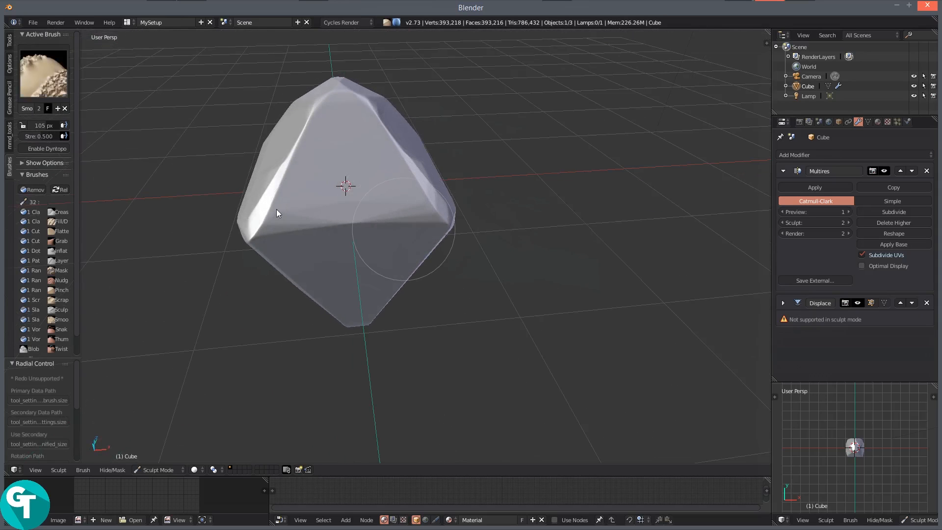
{"action": "mouse_move", "coordinate": [248, 279]}
{"action": "left_mouse_down"}
{"action": "mouse_move", "coordinate": [296, 261]}
{"action": "mouse_move", "coordinate": [352, 196]}
{"action": "left_mouse_up"}
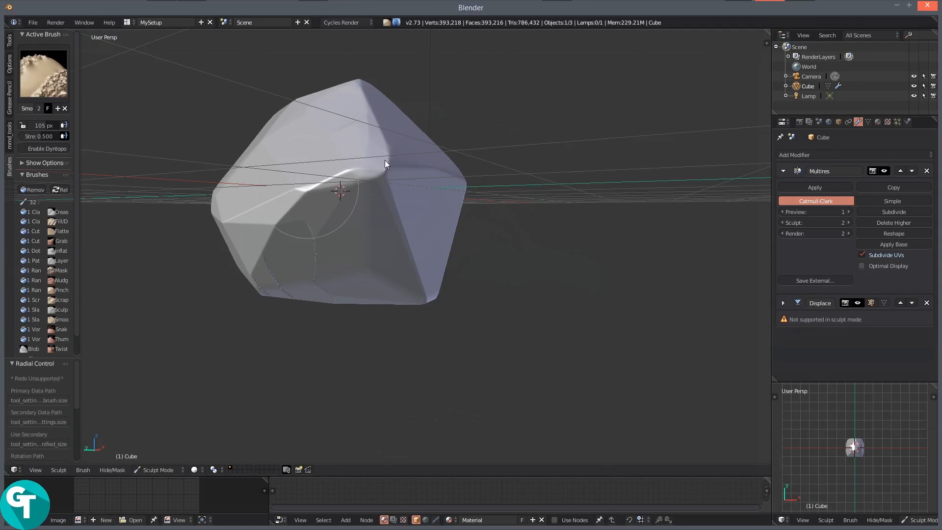
{"action": "left_click_drag", "start_coordinate": [258, 286], "coordinate": [299, 263]}
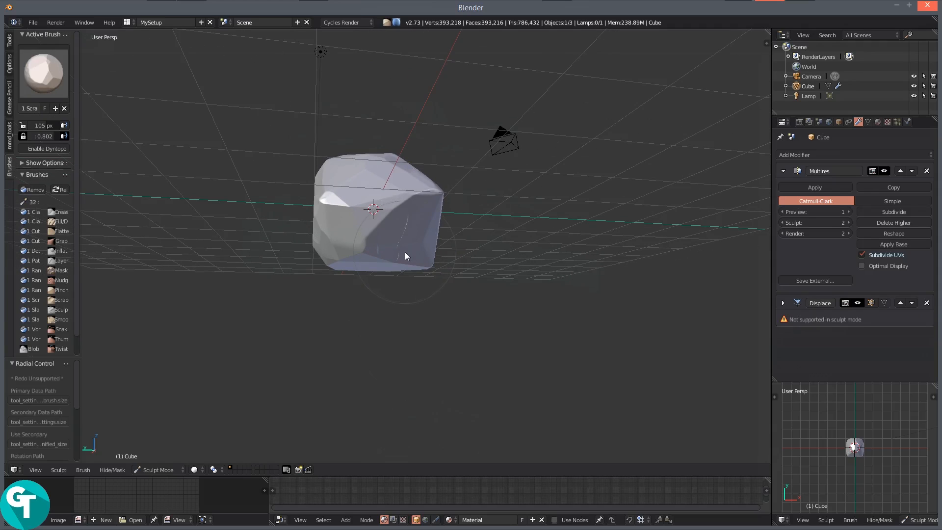
- Switch the rock to Object Mode and inspect its displaced surface from several angles
{"action": "key", "text": "Tab"}
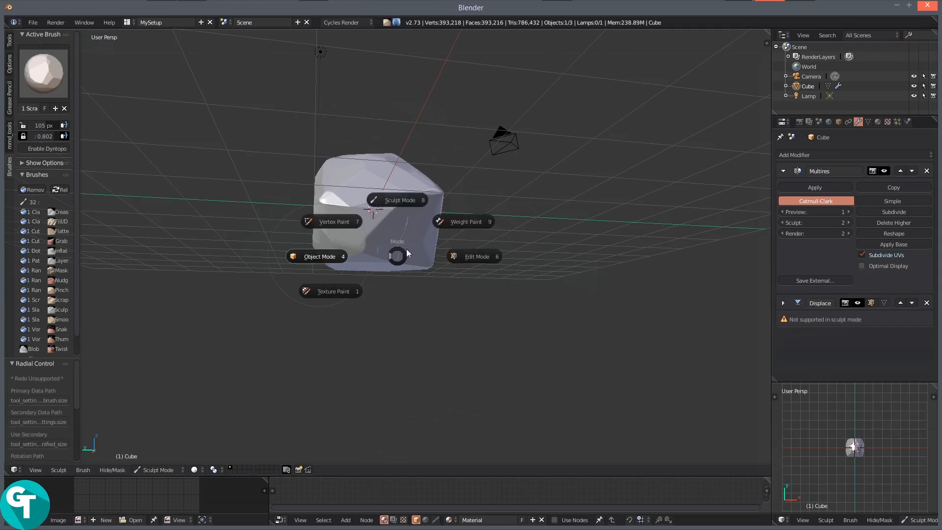
{"action": "left_click", "coordinate": [316, 261]}
{"action": "scroll", "coordinate": [432, 223], "scroll_direction": "down", "scroll_amount": 2}
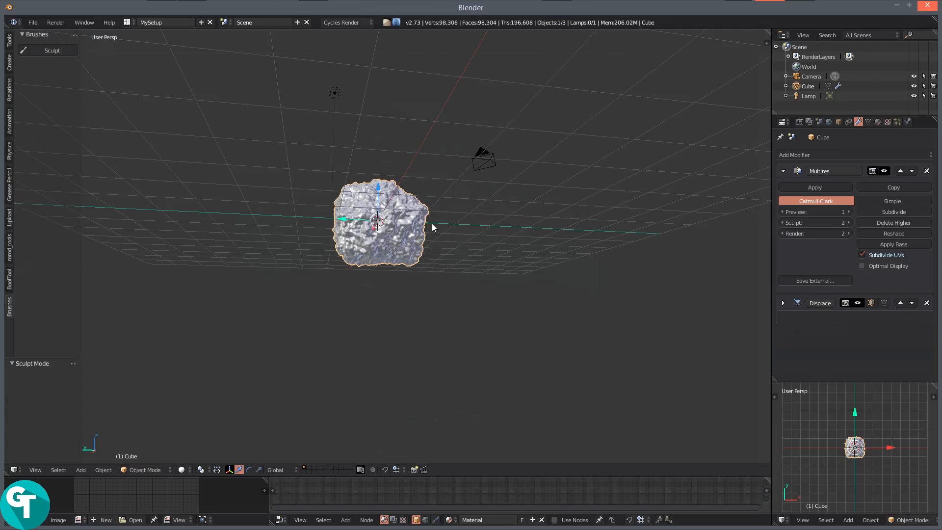
{"action": "left_click_drag", "start_coordinate": [432, 223], "coordinate": [540, 279]}
{"action": "scroll", "coordinate": [541, 279], "scroll_direction": "up", "scroll_amount": 4}
{"action": "left_click_drag", "start_coordinate": [390, 300], "coordinate": [530, 226]}
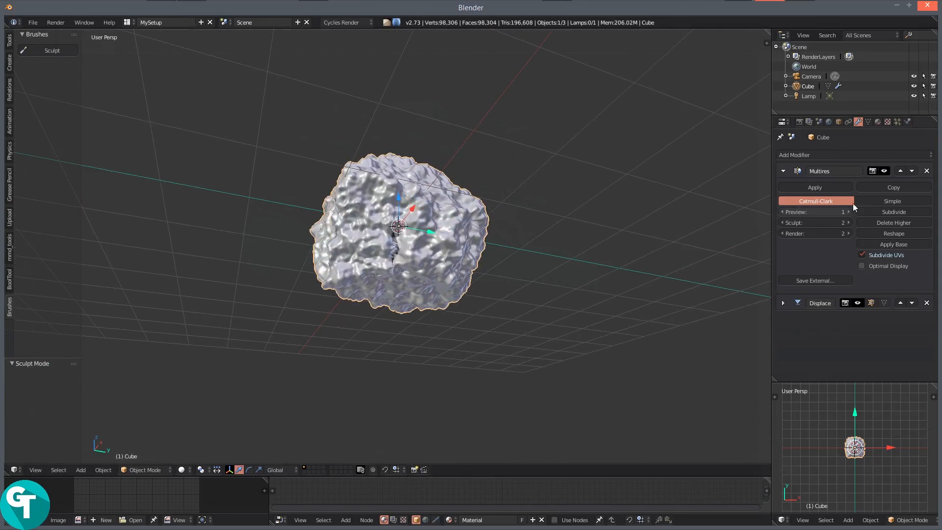
{"action": "left_click", "coordinate": [784, 223]}
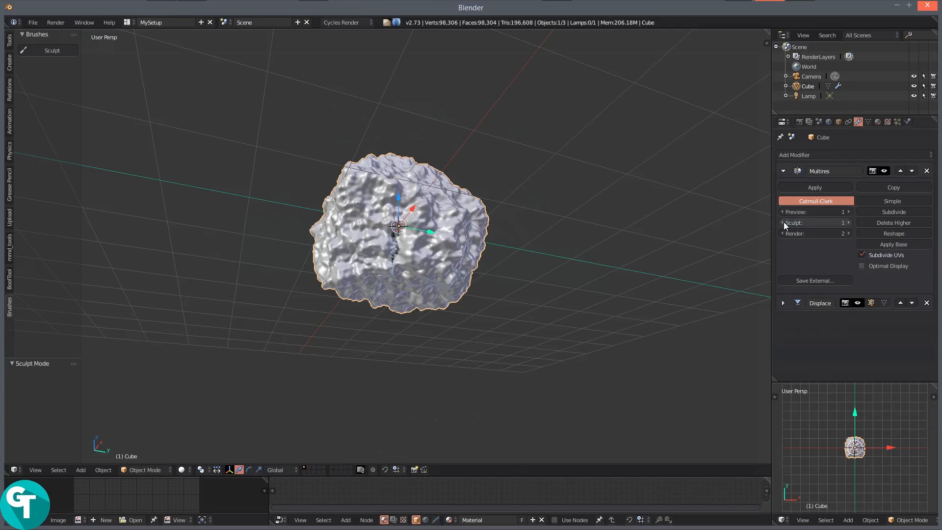
{"action": "left_click", "coordinate": [849, 222]}
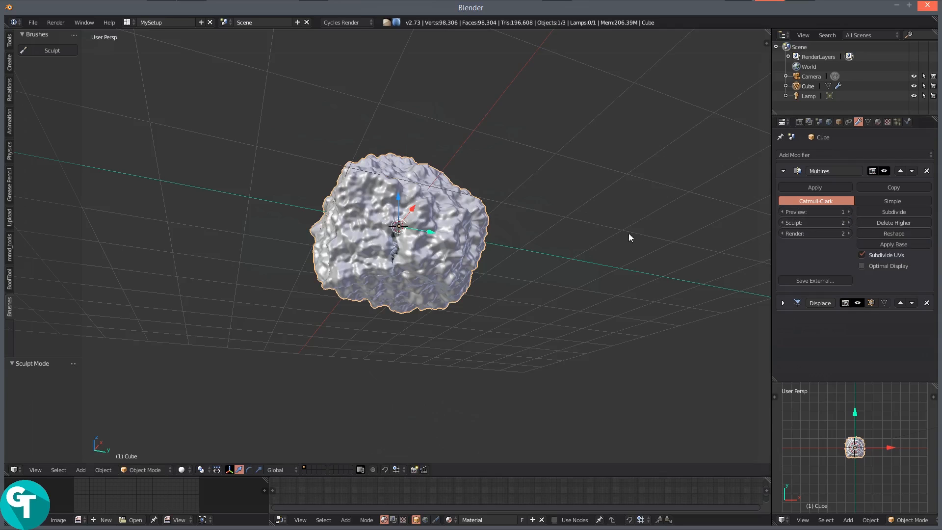
{"action": "key", "text": "Tab"}
{"action": "key", "text": "Escape"}
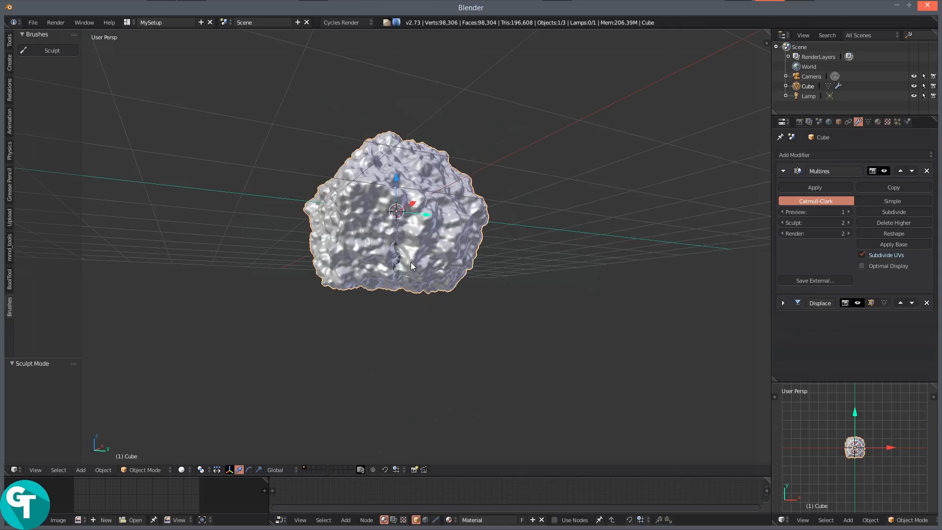
- Expand the Displace modifier's settings, lower its strength to 0.100, and check the rock's surface up close
{"action": "left_click", "coordinate": [784, 303]}
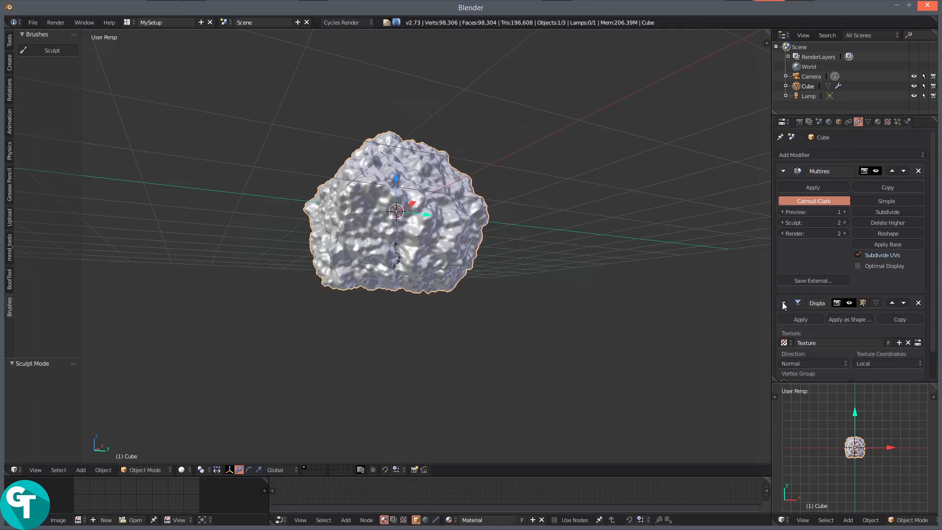
{"action": "scroll", "coordinate": [856, 346], "scroll_direction": "down", "scroll_amount": 2}
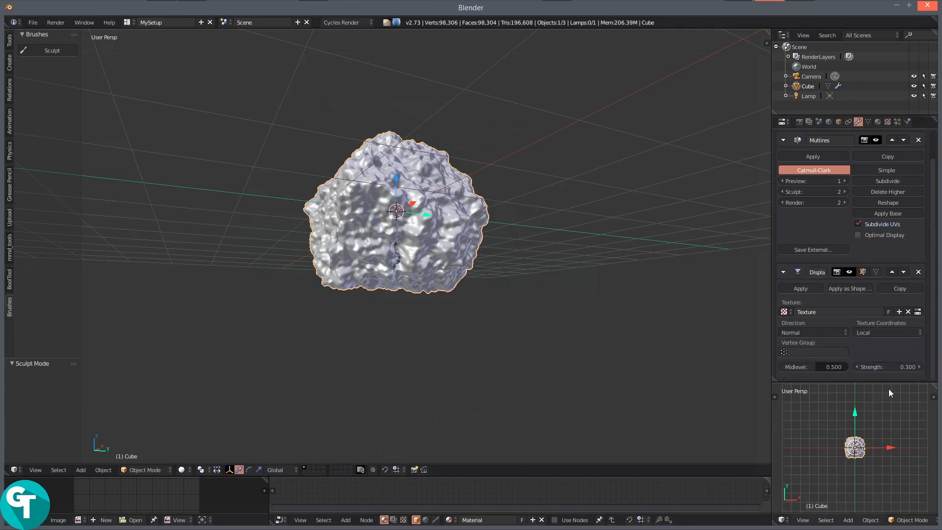
{"action": "left_click", "coordinate": [856, 367]}
{"action": "left_click", "coordinate": [857, 367]}
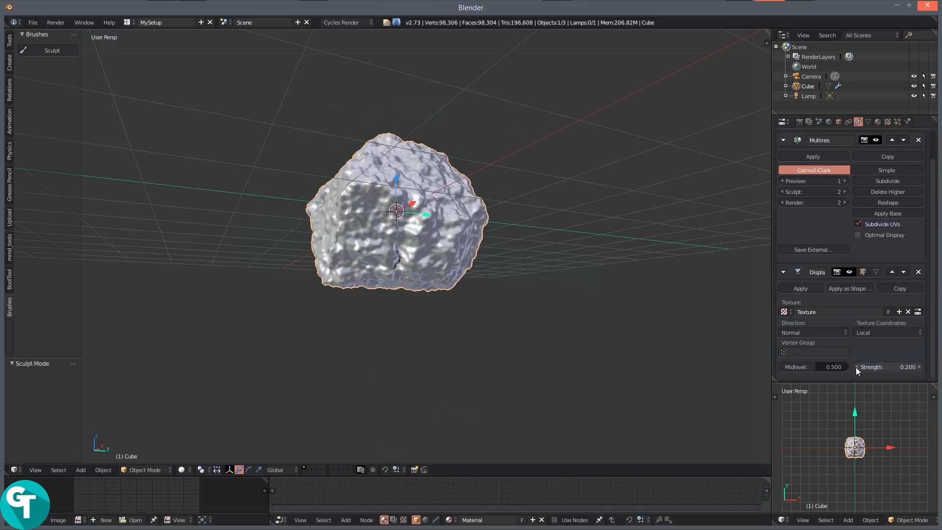
{"action": "left_click_drag", "start_coordinate": [531, 310], "coordinate": [494, 313]}
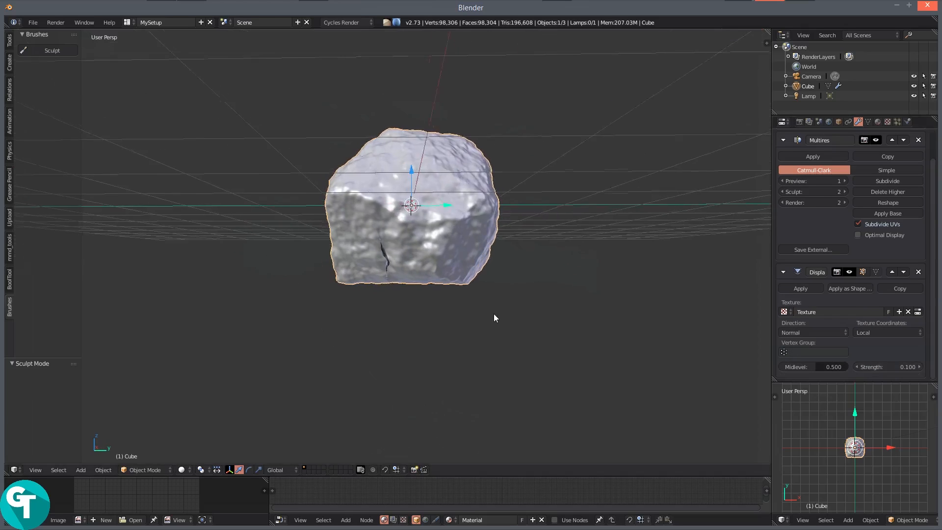
{"action": "scroll", "coordinate": [381, 284], "scroll_direction": "up", "scroll_amount": 4}
- Return the rock to Sculpt Mode, scrape over the crack in its front face, and smooth the resulting marks
{"action": "key", "text": "Tab"}
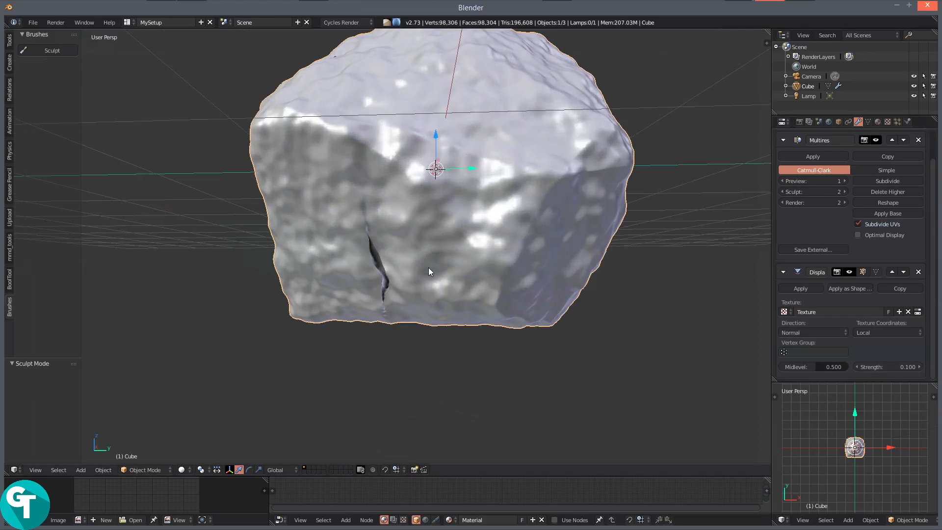
{"action": "key", "text": "Tab"}
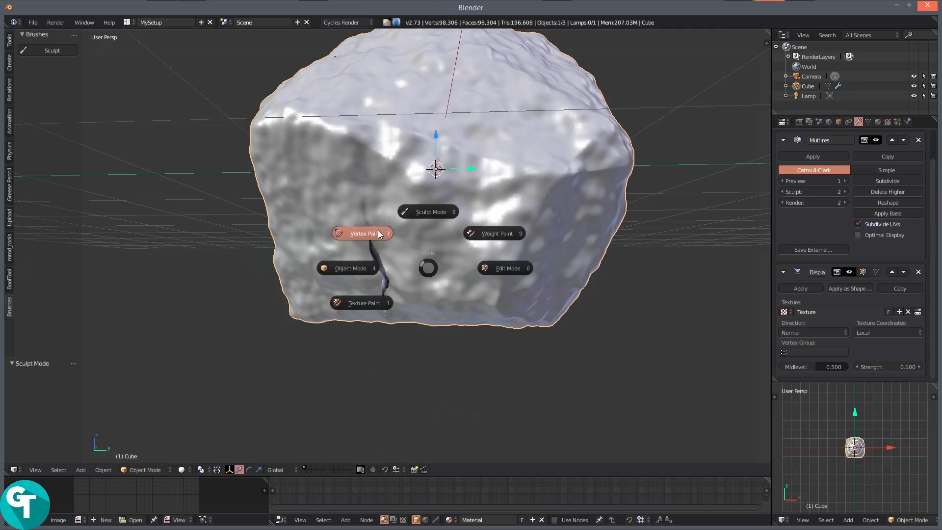
{"action": "left_click", "coordinate": [422, 213]}
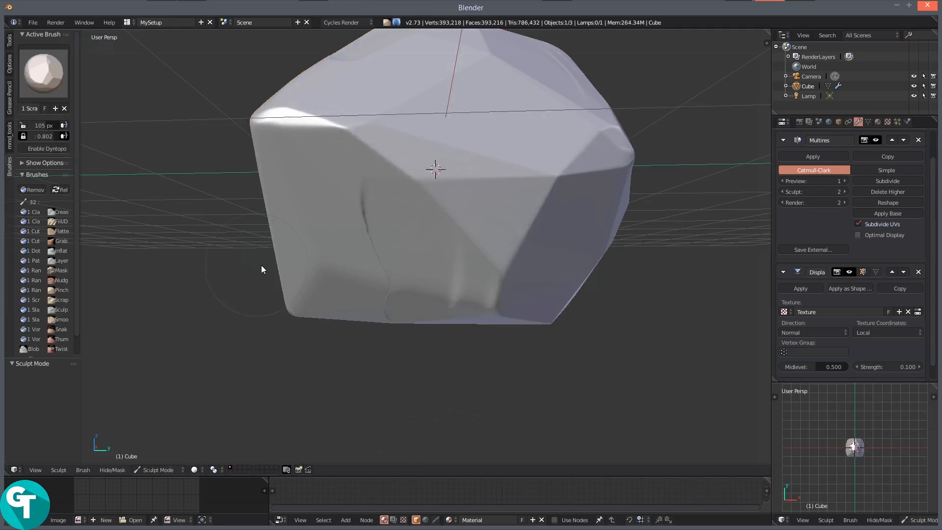
{"action": "mouse_move", "coordinate": [261, 265]}
{"action": "left_mouse_down"}
{"action": "mouse_move", "coordinate": [317, 252]}
{"action": "mouse_move", "coordinate": [413, 184]}
{"action": "mouse_move", "coordinate": [387, 216]}
{"action": "mouse_move", "coordinate": [397, 217]}
{"action": "mouse_move", "coordinate": [401, 253]}
{"action": "mouse_move", "coordinate": [355, 302]}
{"action": "mouse_move", "coordinate": [395, 291]}
{"action": "mouse_move", "coordinate": [394, 268]}
{"action": "mouse_move", "coordinate": [422, 268]}
{"action": "mouse_move", "coordinate": [364, 272]}
{"action": "mouse_move", "coordinate": [414, 271]}
{"action": "left_mouse_up"}
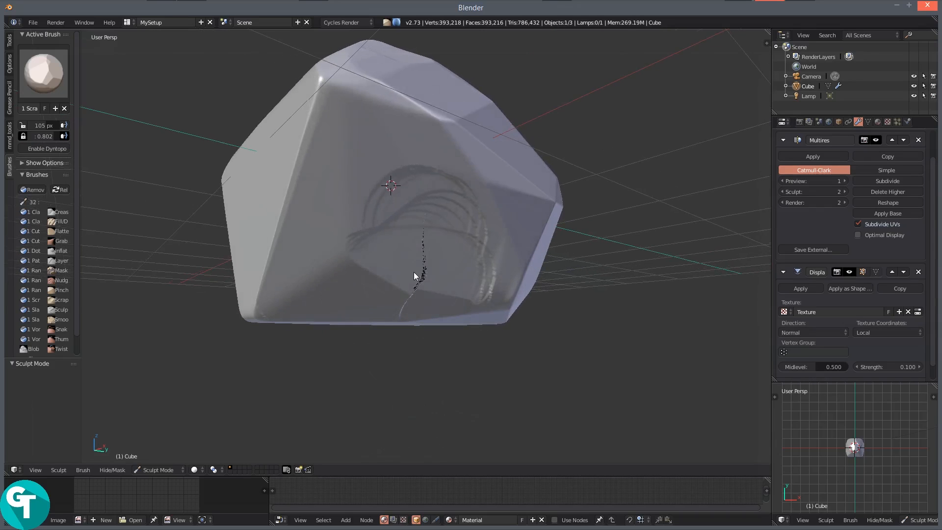
{"action": "mouse_move", "coordinate": [412, 226]}
{"action": "left_mouse_down", "text": "shift"}
{"action": "mouse_move", "coordinate": [410, 184]}
{"action": "mouse_move", "coordinate": [435, 183]}
{"action": "mouse_move", "coordinate": [506, 249]}
{"action": "mouse_move", "coordinate": [420, 269]}
{"action": "mouse_move", "coordinate": [446, 278]}
{"action": "mouse_move", "coordinate": [375, 275]}
{"action": "mouse_move", "coordinate": [454, 276]}
{"action": "mouse_move", "coordinate": [377, 282]}
{"action": "mouse_move", "coordinate": [421, 280]}
{"action": "mouse_move", "coordinate": [379, 272]}
{"action": "mouse_move", "coordinate": [440, 258]}
{"action": "mouse_move", "coordinate": [385, 246]}
{"action": "mouse_move", "coordinate": [428, 243]}
{"action": "mouse_move", "coordinate": [456, 266]}
{"action": "mouse_move", "coordinate": [414, 294]}
{"action": "mouse_move", "coordinate": [436, 301]}
{"action": "mouse_move", "coordinate": [429, 309]}
{"action": "mouse_move", "coordinate": [498, 283]}
{"action": "mouse_move", "coordinate": [507, 246]}
{"action": "mouse_move", "coordinate": [445, 174]}
{"action": "left_mouse_up", "text": "shift"}
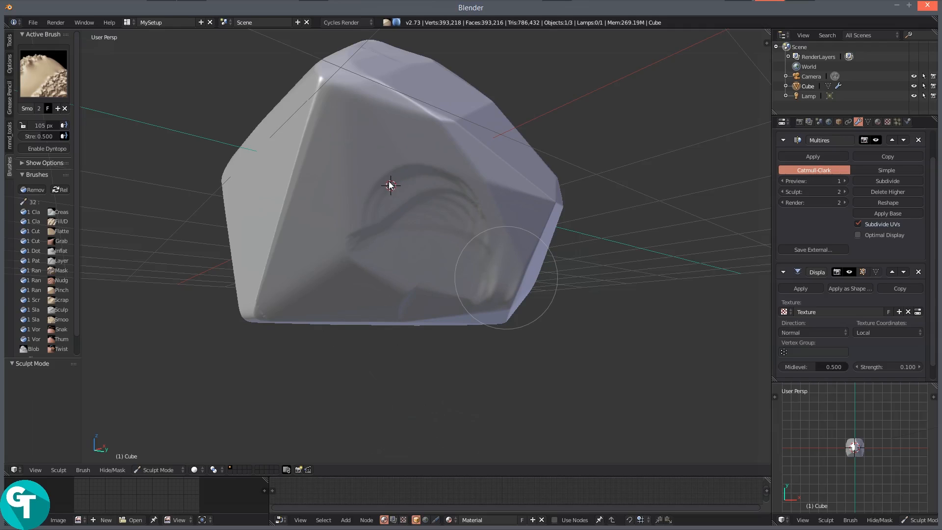
{"action": "mouse_move", "coordinate": [389, 182]}
{"action": "left_mouse_down", "text": "shift"}
{"action": "mouse_move", "coordinate": [345, 189]}
{"action": "mouse_move", "coordinate": [325, 248]}
{"action": "mouse_move", "coordinate": [328, 283]}
{"action": "mouse_move", "coordinate": [417, 275]}
{"action": "mouse_move", "coordinate": [412, 296]}
{"action": "mouse_move", "coordinate": [393, 293]}
{"action": "mouse_move", "coordinate": [380, 190]}
{"action": "left_mouse_up", "text": "shift"}
- Scrape flat facets along the rock's upper corner and side edges using the 105 px scrape brush
{"action": "left_click_drag", "start_coordinate": [303, 260], "coordinate": [327, 259]}
{"action": "left_click_drag", "start_coordinate": [377, 128], "coordinate": [355, 175]}
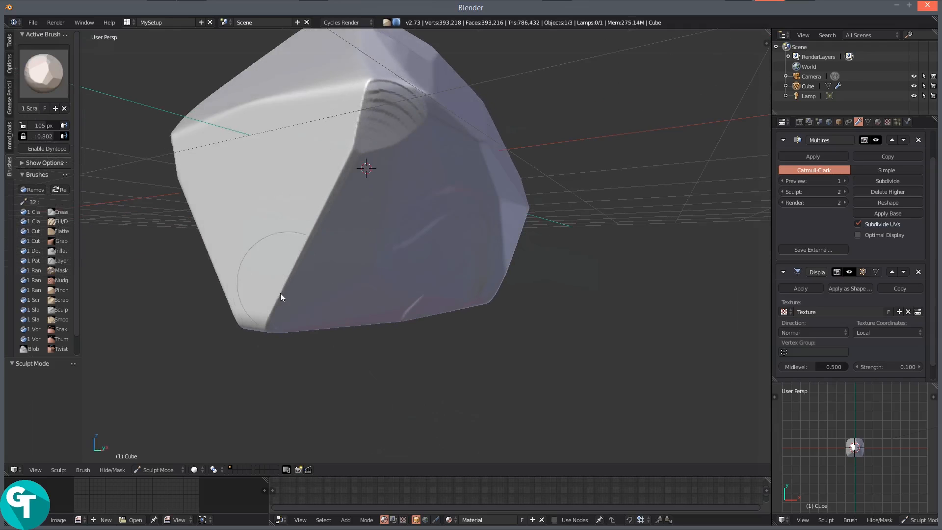
{"action": "mouse_move", "coordinate": [280, 297]}
{"action": "left_mouse_down"}
{"action": "mouse_move", "coordinate": [346, 190]}
{"action": "mouse_move", "coordinate": [362, 139]}
{"action": "mouse_move", "coordinate": [328, 211]}
{"action": "mouse_move", "coordinate": [245, 319]}
{"action": "mouse_move", "coordinate": [245, 271]}
{"action": "mouse_move", "coordinate": [257, 294]}
{"action": "mouse_move", "coordinate": [277, 249]}
{"action": "mouse_move", "coordinate": [295, 315]}
{"action": "mouse_move", "coordinate": [312, 192]}
{"action": "mouse_move", "coordinate": [318, 217]}
{"action": "mouse_move", "coordinate": [352, 241]}
{"action": "mouse_move", "coordinate": [307, 250]}
{"action": "mouse_move", "coordinate": [301, 245]}
{"action": "mouse_move", "coordinate": [549, 231]}
{"action": "left_mouse_up"}
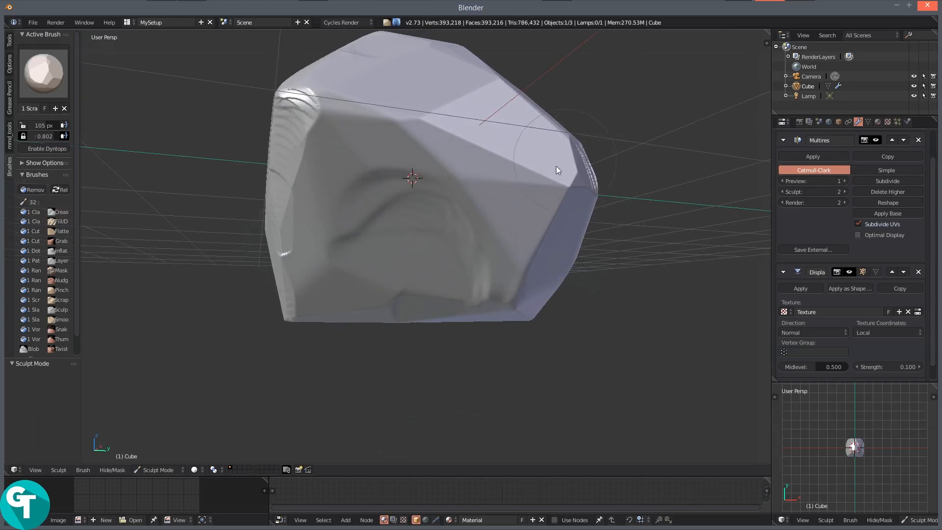
{"action": "left_click_drag", "start_coordinate": [628, 160], "coordinate": [549, 188]}
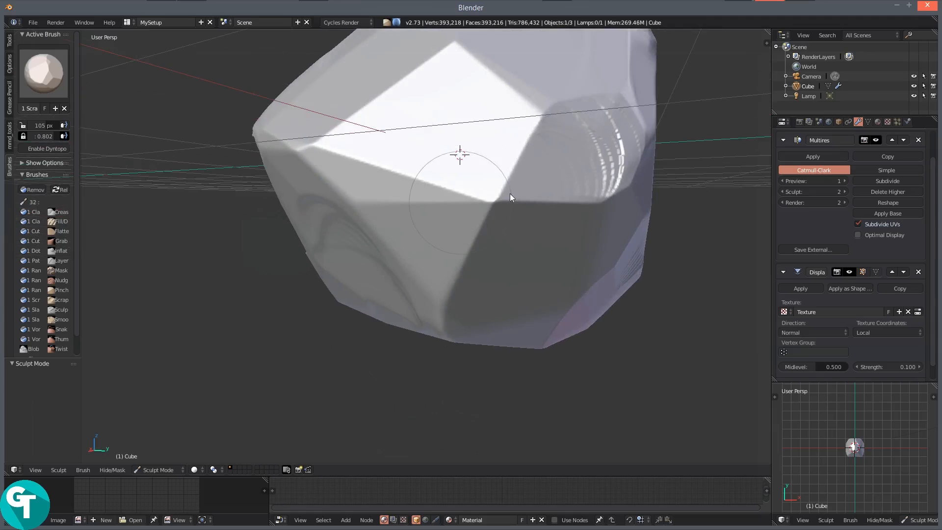
- Switch to the Smooth brush and soften the stepped scrape marks on the rock's side faces
{"action": "key", "text": "shift+s"}
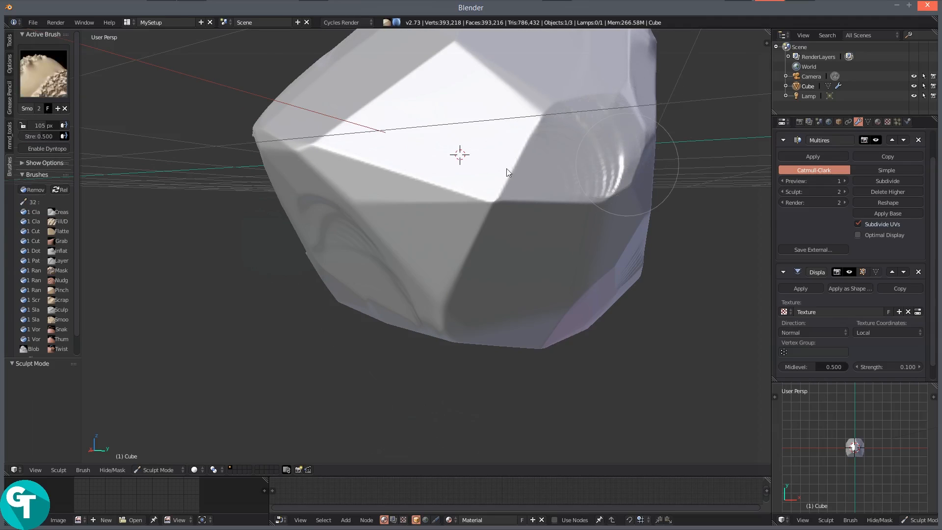
{"action": "left_click_drag", "start_coordinate": [586, 172], "coordinate": [609, 179]}
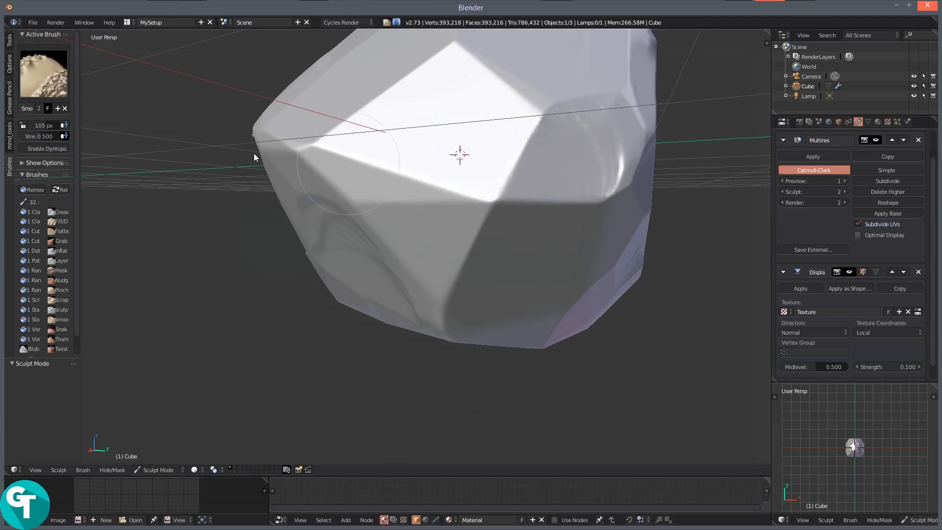
{"action": "mouse_move", "coordinate": [269, 202]}
{"action": "left_mouse_down"}
{"action": "mouse_move", "coordinate": [316, 186]}
{"action": "mouse_move", "coordinate": [303, 101]}
{"action": "mouse_move", "coordinate": [323, 104]}
{"action": "mouse_move", "coordinate": [284, 109]}
{"action": "mouse_move", "coordinate": [287, 219]}
{"action": "mouse_move", "coordinate": [319, 239]}
{"action": "mouse_move", "coordinate": [319, 195]}
{"action": "mouse_move", "coordinate": [310, 196]}
{"action": "mouse_move", "coordinate": [285, 265]}
{"action": "mouse_move", "coordinate": [288, 305]}
{"action": "mouse_move", "coordinate": [303, 317]}
{"action": "mouse_move", "coordinate": [226, 250]}
{"action": "mouse_move", "coordinate": [201, 211]}
{"action": "mouse_move", "coordinate": [243, 198]}
{"action": "left_mouse_up"}
{"action": "mouse_move", "coordinate": [280, 246]}
{"action": "left_mouse_down"}
{"action": "mouse_move", "coordinate": [346, 258]}
{"action": "mouse_move", "coordinate": [330, 252]}
{"action": "left_mouse_up"}
- Put the rock in Object Mode and raise the Displace modifier's strength to 0.300, checking the surface from several angles
{"action": "key", "text": "Tab"}
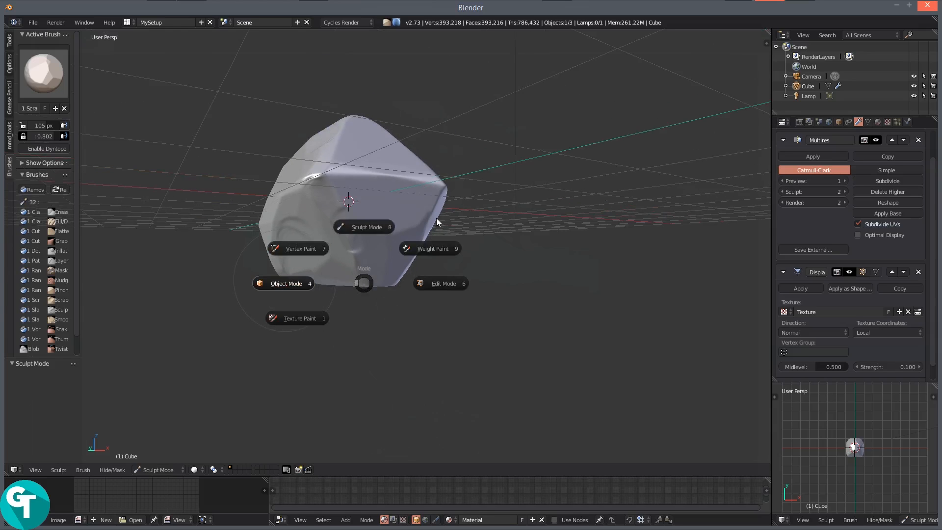
{"action": "scroll", "coordinate": [434, 217], "scroll_direction": "down", "scroll_amount": 2}
{"action": "mouse_move", "coordinate": [427, 223]}
{"action": "left_mouse_down"}
{"action": "mouse_move", "coordinate": [419, 275]}
{"action": "mouse_move", "coordinate": [405, 240]}
{"action": "mouse_move", "coordinate": [464, 245]}
{"action": "mouse_move", "coordinate": [431, 232]}
{"action": "left_mouse_up"}
{"action": "scroll", "coordinate": [404, 241], "scroll_direction": "up", "scroll_amount": 3}
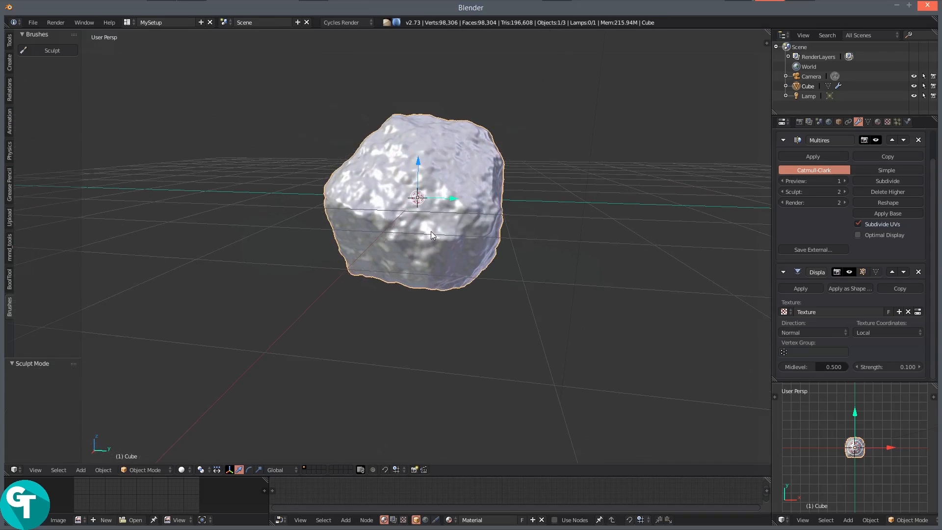
{"action": "left_click", "coordinate": [921, 368]}
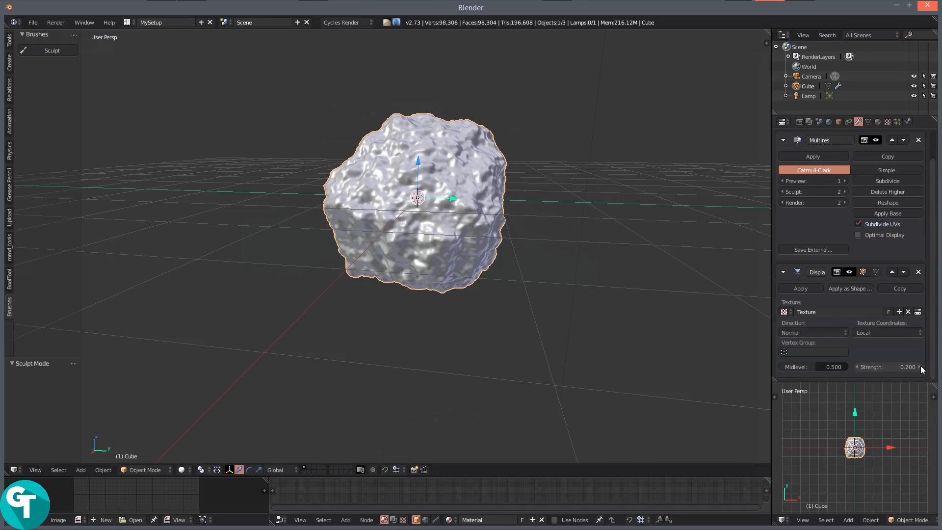
{"action": "left_click", "coordinate": [922, 368]}
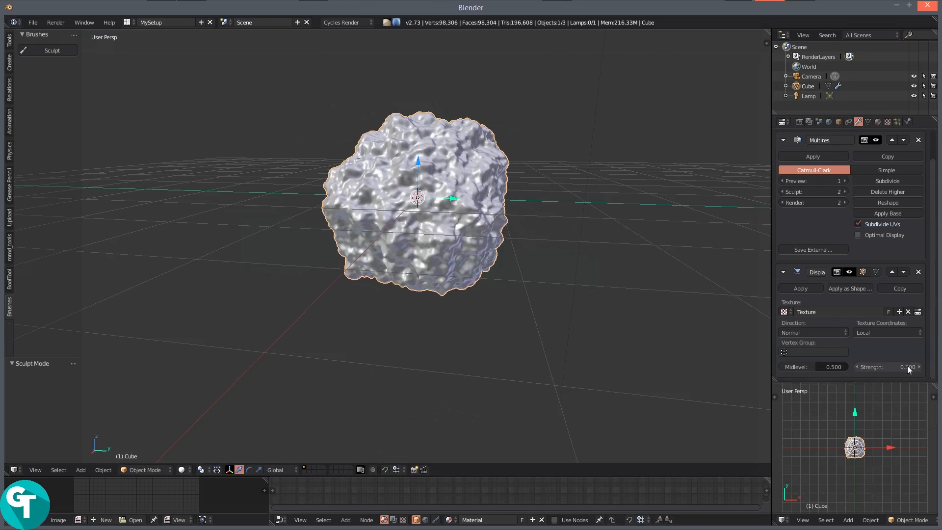
{"action": "left_click_drag", "start_coordinate": [469, 236], "coordinate": [430, 266]}
{"action": "scroll", "coordinate": [306, 245], "scroll_direction": "down", "scroll_amount": 5}
{"action": "scroll", "coordinate": [430, 266], "scroll_direction": "up", "scroll_amount": 3}
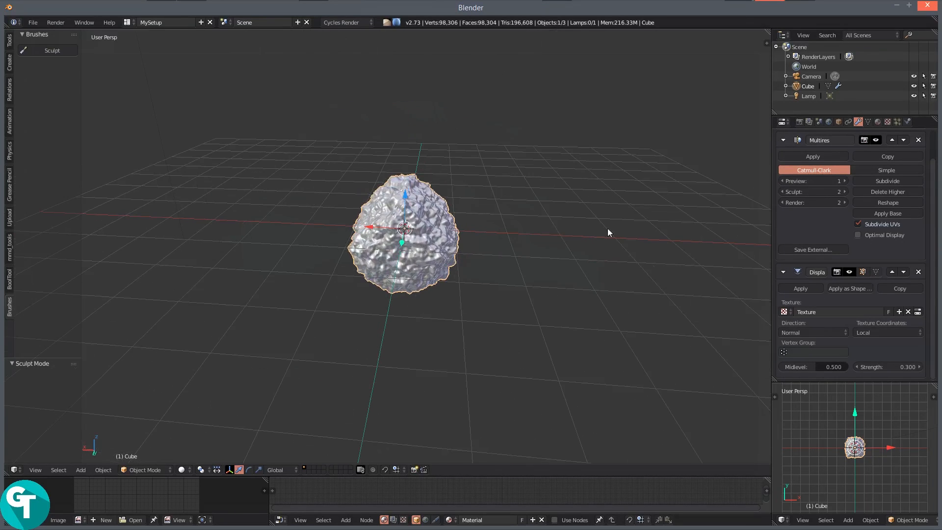
- Apply the Multires modifier to the rock
{"action": "left_click", "coordinate": [818, 157]}
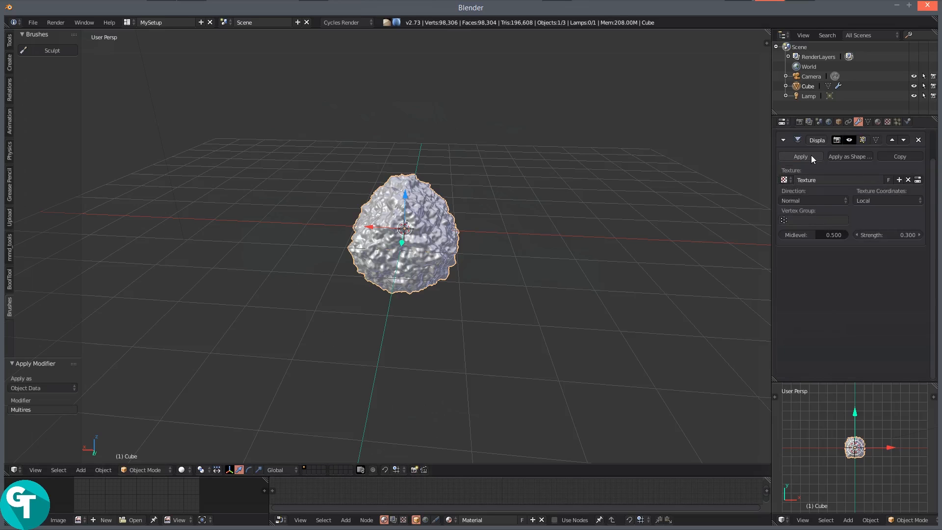
{"action": "mouse_move", "coordinate": [461, 235]}
{"action": "left_mouse_down"}
{"action": "mouse_move", "coordinate": [388, 267]}
{"action": "mouse_move", "coordinate": [392, 248]}
{"action": "left_mouse_up"}
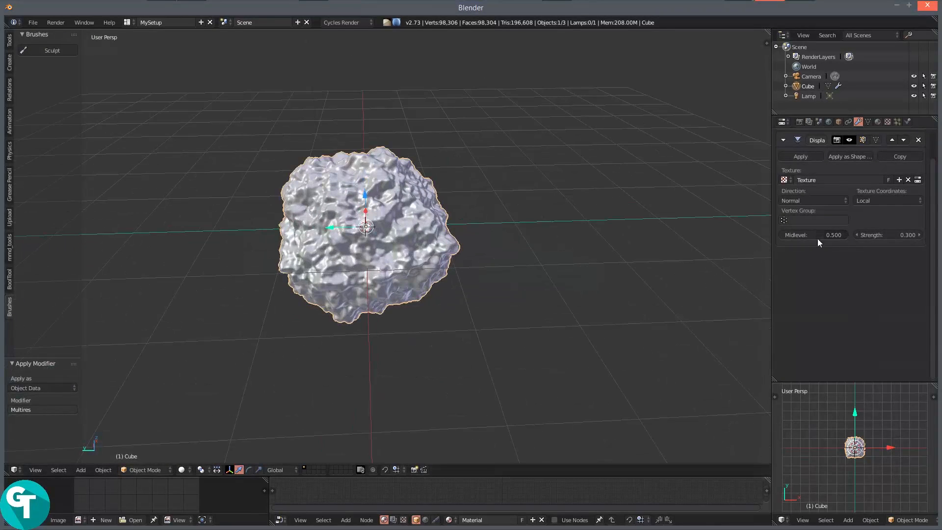
- Try a higher Displace strength, inspect the rock from several sides, and restore the strength to 0.300
{"action": "left_click", "coordinate": [919, 235]}
{"action": "left_click_drag", "start_coordinate": [311, 283], "coordinate": [396, 206]}
{"action": "scroll", "coordinate": [396, 206], "scroll_direction": "up", "scroll_amount": 3}
{"action": "left_click_drag", "start_coordinate": [461, 162], "coordinate": [370, 165]}
{"action": "scroll", "coordinate": [357, 228], "scroll_direction": "down", "scroll_amount": 3}
{"action": "left_click_drag", "start_coordinate": [358, 228], "coordinate": [513, 250]}
{"action": "left_click", "coordinate": [858, 234]}
{"action": "scroll", "coordinate": [513, 250], "scroll_direction": "down", "scroll_amount": 1}
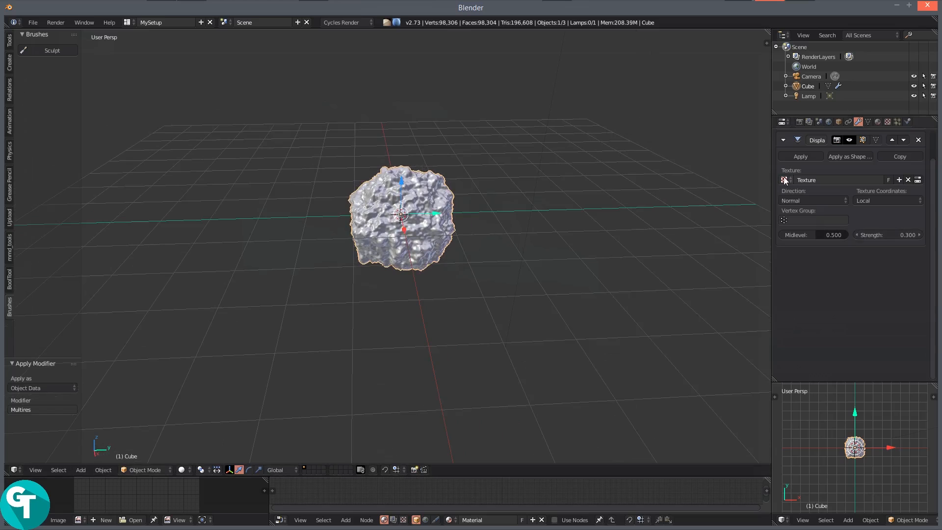
- Apply the Displace modifier so the rough surface becomes part of the rock's mesh
{"action": "left_click", "coordinate": [801, 156]}
{"action": "left_click_drag", "start_coordinate": [426, 237], "coordinate": [385, 233]}
{"action": "scroll", "coordinate": [390, 232], "scroll_direction": "up", "scroll_amount": 2}
- Enable nodes for the rock's material and paste the copied node setup into an enlarged node editor
{"action": "left_click_drag", "start_coordinate": [533, 477], "coordinate": [534, 366]}
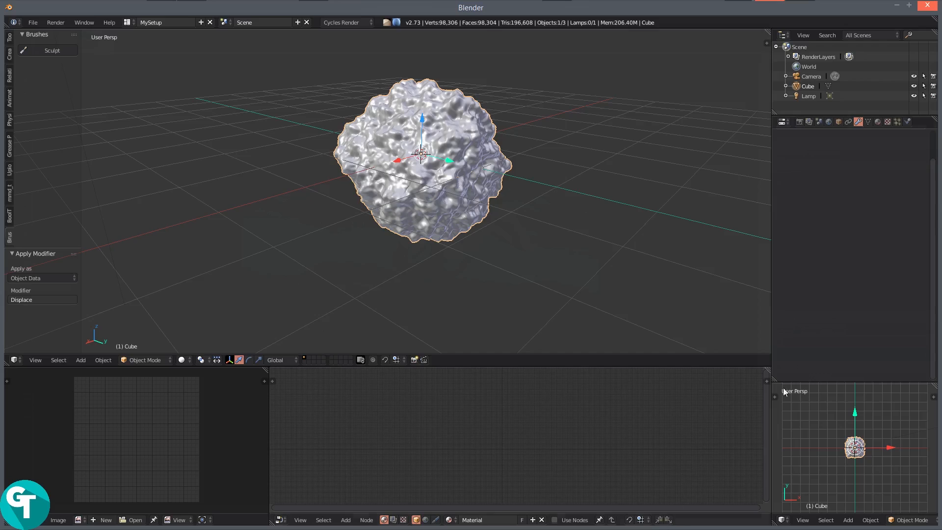
{"action": "left_click", "coordinate": [881, 123]}
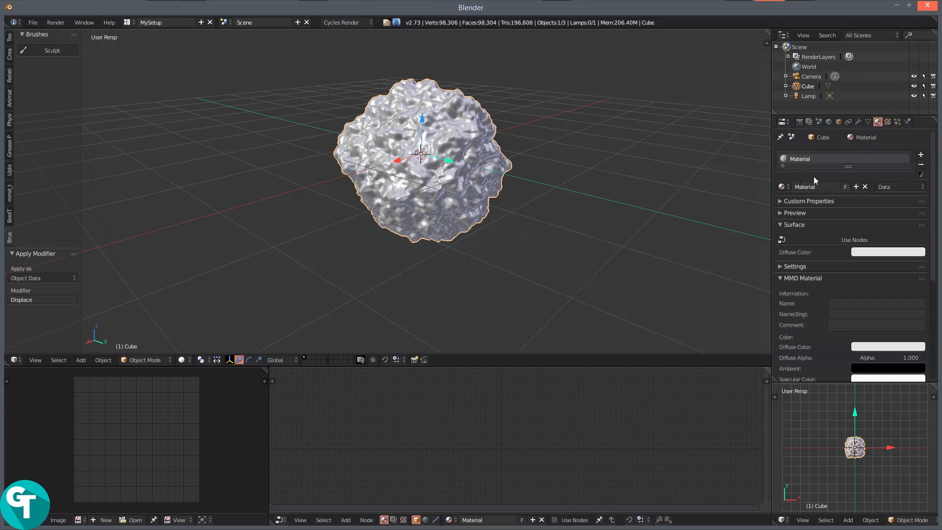
{"action": "left_click", "coordinate": [844, 240]}
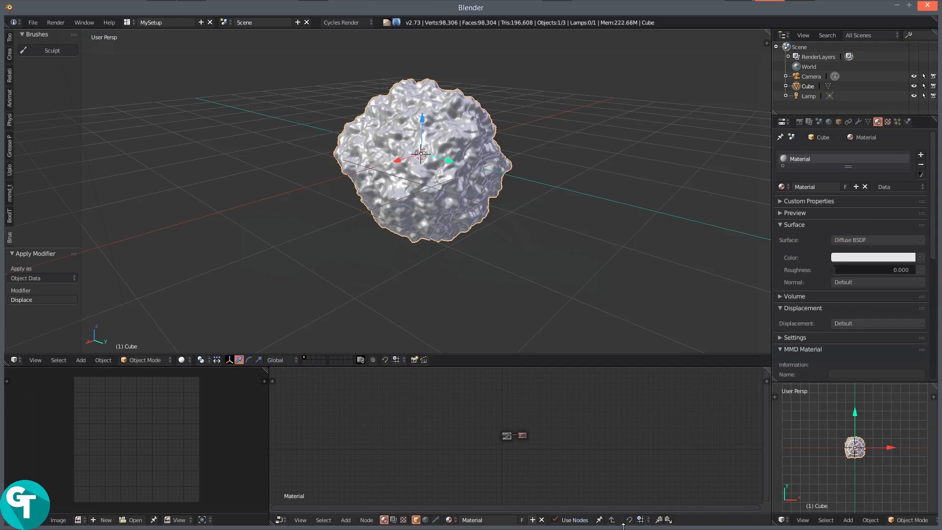
{"action": "left_click", "coordinate": [668, 519]}
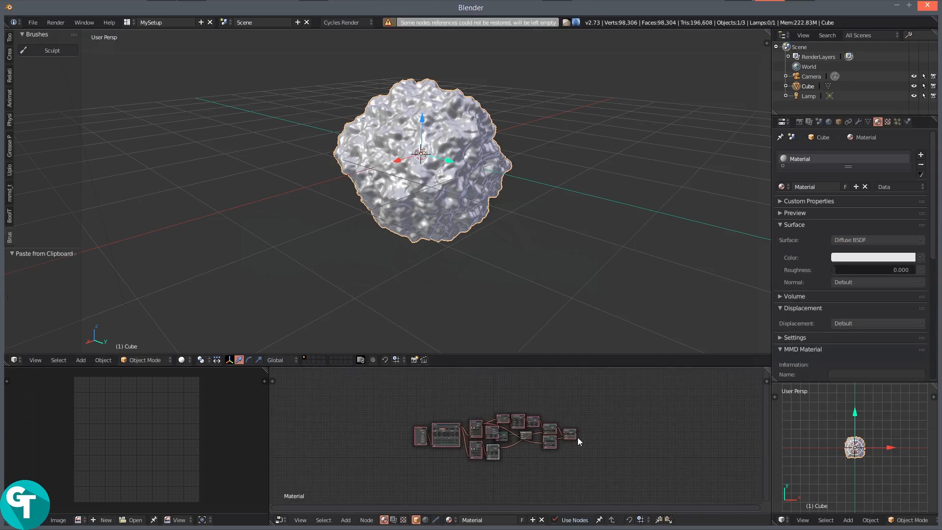
- Delete the default Diffuse BSDF node and connect the Mix Shader to the Material Output's surface, placing the output at the chain's end
{"action": "scroll", "coordinate": [589, 430], "scroll_direction": "up", "scroll_amount": 4}
{"action": "left_click", "coordinate": [475, 435]}
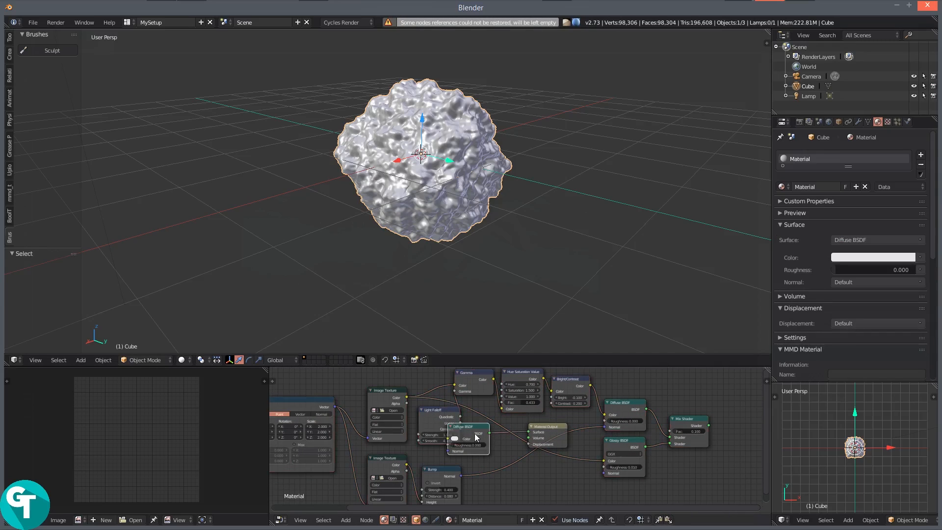
{"action": "key", "text": "x"}
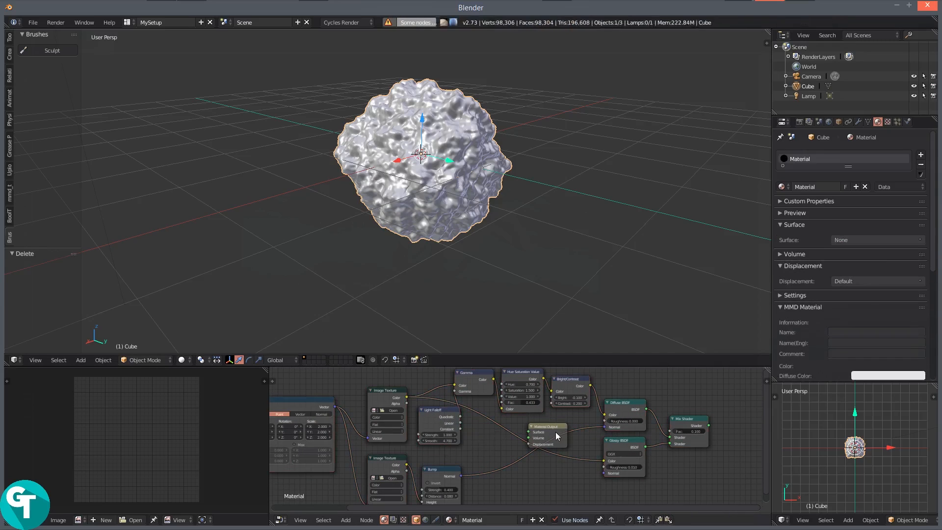
{"action": "left_click_drag", "start_coordinate": [557, 436], "coordinate": [753, 439]}
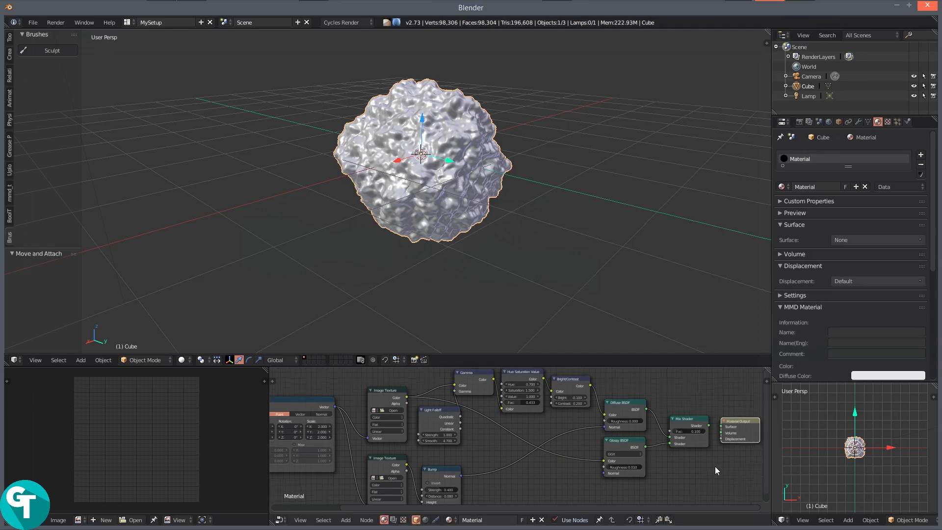
{"action": "scroll", "coordinate": [714, 466], "scroll_direction": "down", "scroll_amount": 2}
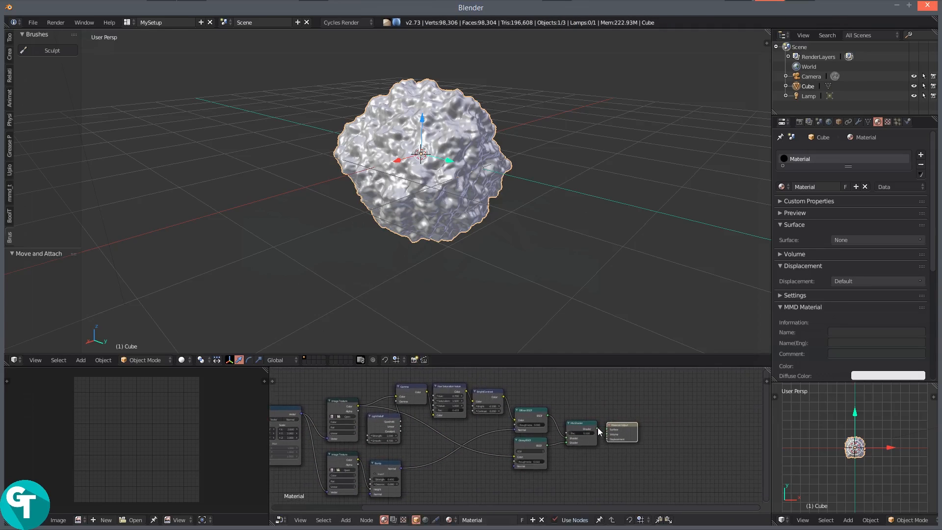
{"action": "left_click_drag", "start_coordinate": [597, 428], "coordinate": [667, 425]}
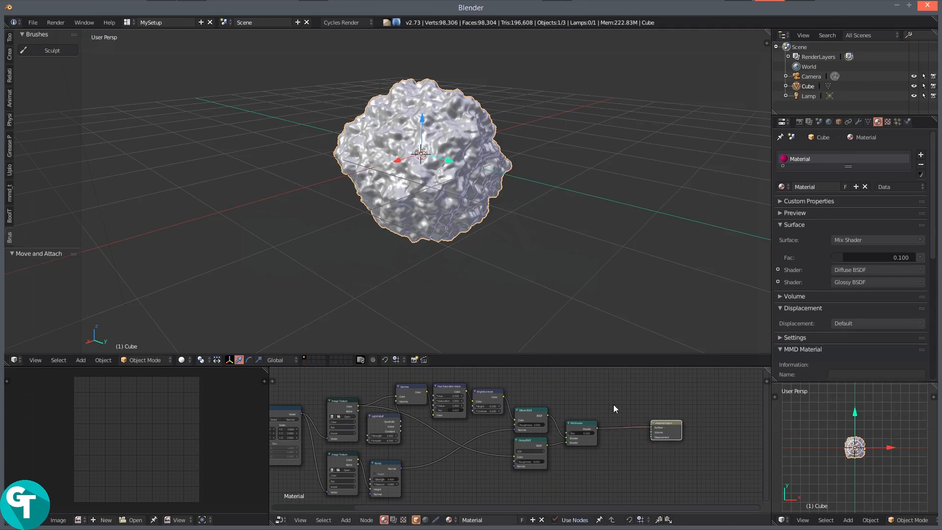
- Examine the pasted node tree, including the Bump, Image Texture, Light Falloff and shader nodes and their connections
{"action": "left_click_drag", "start_coordinate": [472, 460], "coordinate": [568, 431]}
{"action": "scroll", "coordinate": [534, 427], "scroll_direction": "up", "scroll_amount": 6}
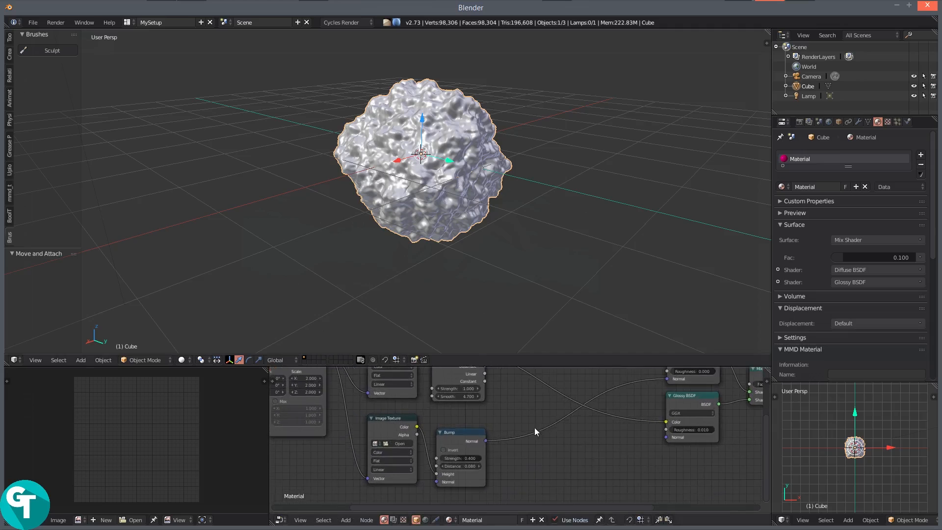
{"action": "left_click_drag", "start_coordinate": [481, 402], "coordinate": [568, 433]}
{"action": "scroll", "coordinate": [579, 439], "scroll_direction": "down", "scroll_amount": 3}
{"action": "left_click_drag", "start_coordinate": [510, 393], "coordinate": [577, 459]}
{"action": "scroll", "coordinate": [534, 418], "scroll_direction": "up", "scroll_amount": 3}
{"action": "left_click_drag", "start_coordinate": [568, 409], "coordinate": [510, 356]}
{"action": "scroll", "coordinate": [646, 455], "scroll_direction": "down", "scroll_amount": 5}
{"action": "mouse_move", "coordinate": [645, 456]}
{"action": "left_mouse_down"}
{"action": "mouse_move", "coordinate": [580, 434]}
{"action": "mouse_move", "coordinate": [645, 460]}
{"action": "left_mouse_up"}
- Load RockGrassy00322000PX.jpg from the CG Tetures folder into the upper Image Texture node, browsing the files as thumbnails
{"action": "scroll", "coordinate": [538, 460], "scroll_direction": "up", "scroll_amount": 10}
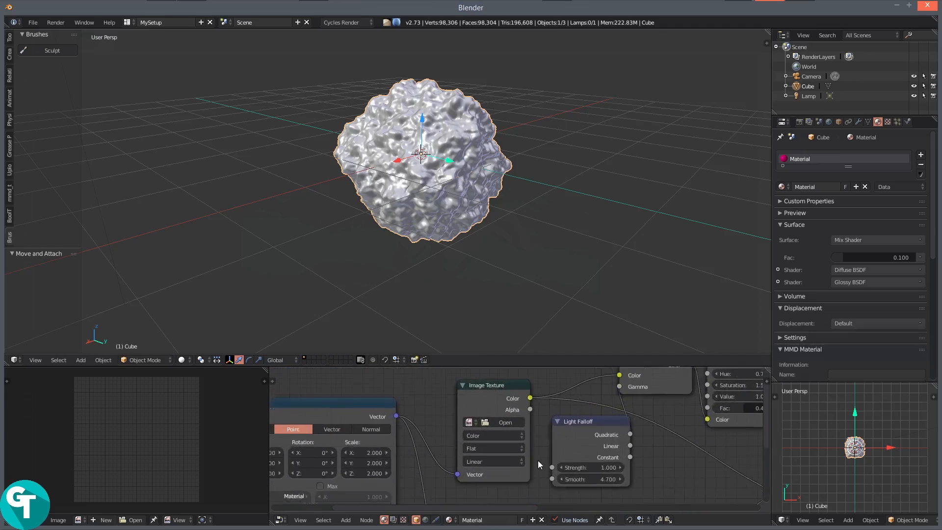
{"action": "left_click", "coordinate": [497, 419]}
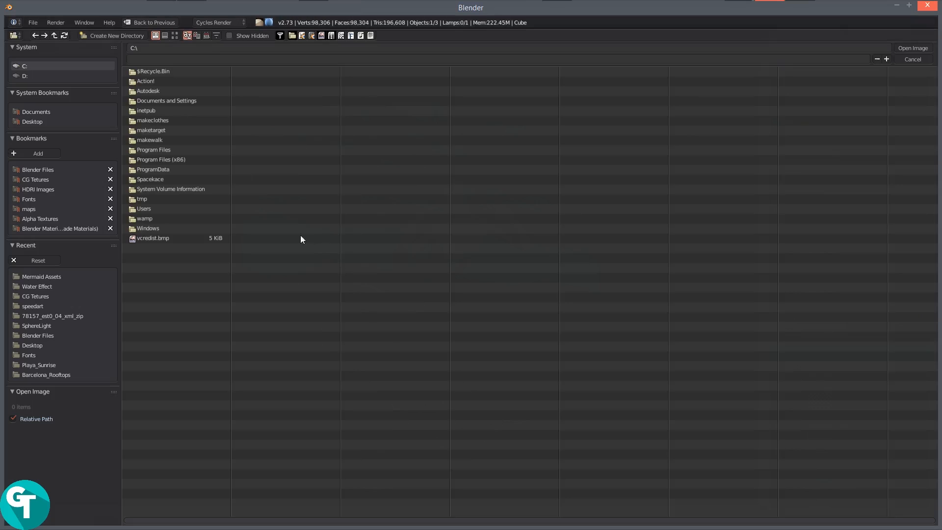
{"action": "left_click", "coordinate": [54, 180]}
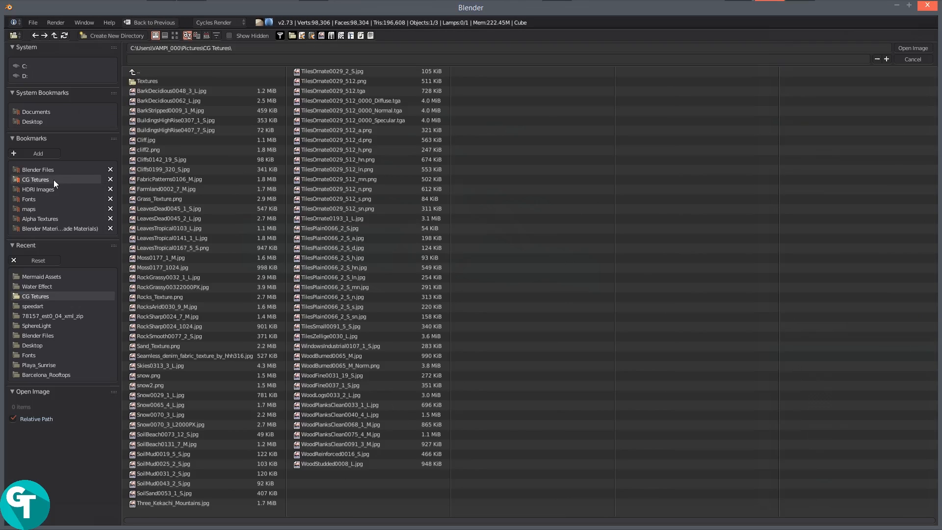
{"action": "left_click", "coordinate": [175, 35]}
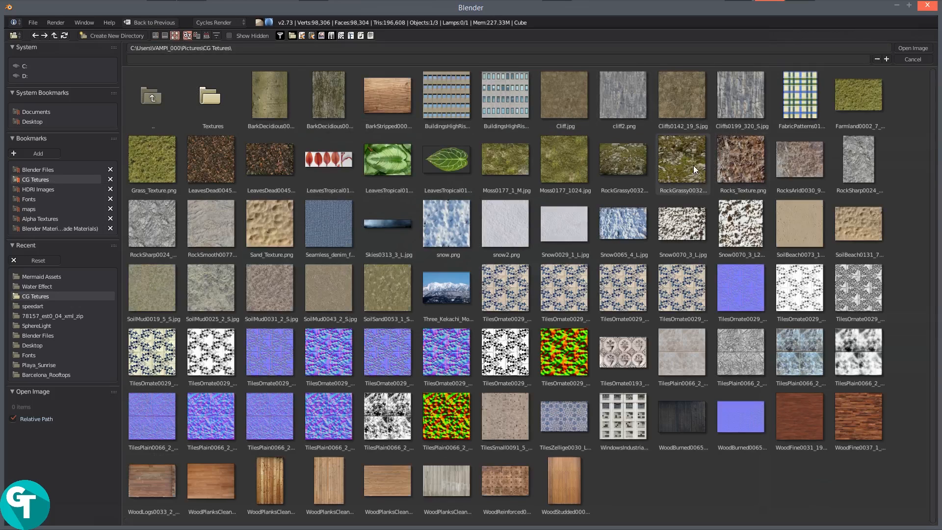
{"action": "left_click", "coordinate": [685, 161]}
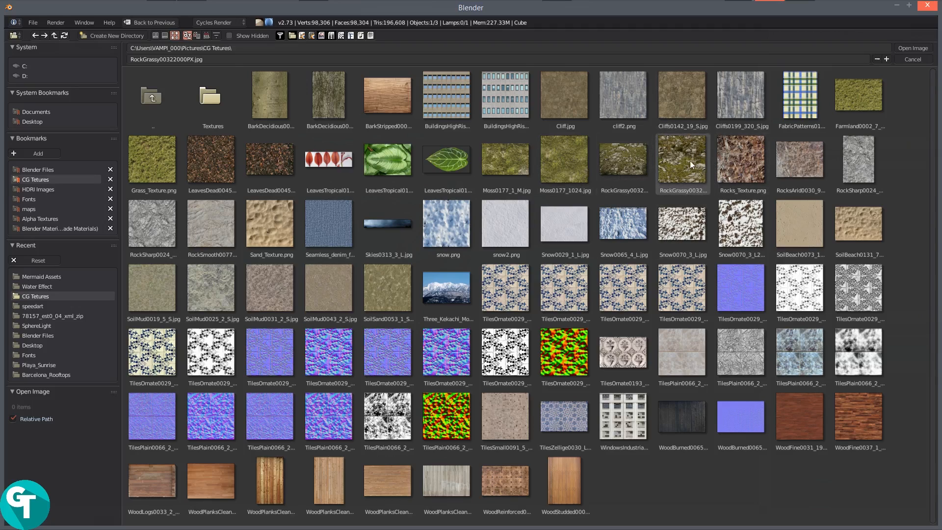
{"action": "left_click", "coordinate": [907, 47]}
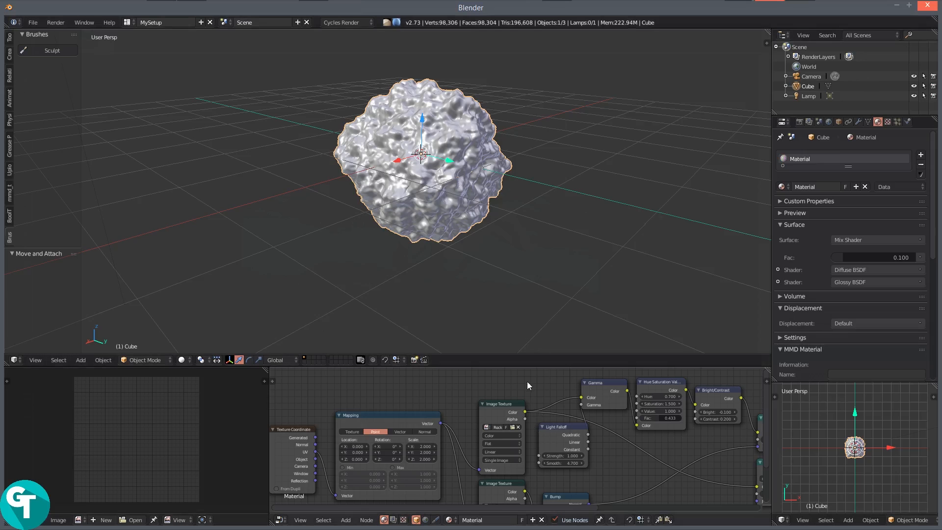
{"action": "scroll", "coordinate": [491, 399], "scroll_direction": "down", "scroll_amount": 3}
{"action": "left_click_drag", "start_coordinate": [448, 396], "coordinate": [438, 343]}
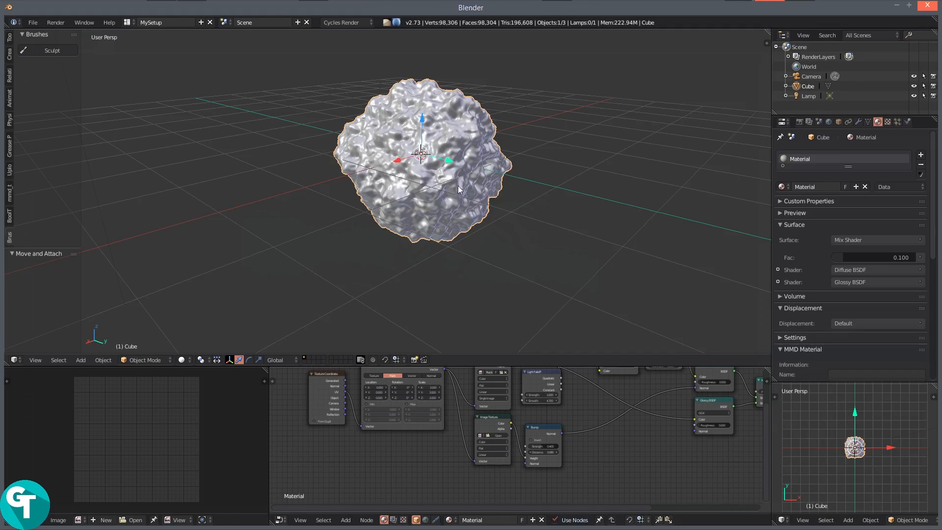
- Unwrap the whole rock mesh with Cube Projection in Edit Mode from the front orthographic view, and return to Object Mode
{"action": "key", "text": "KP_1"}
{"action": "key", "text": "KP_5"}
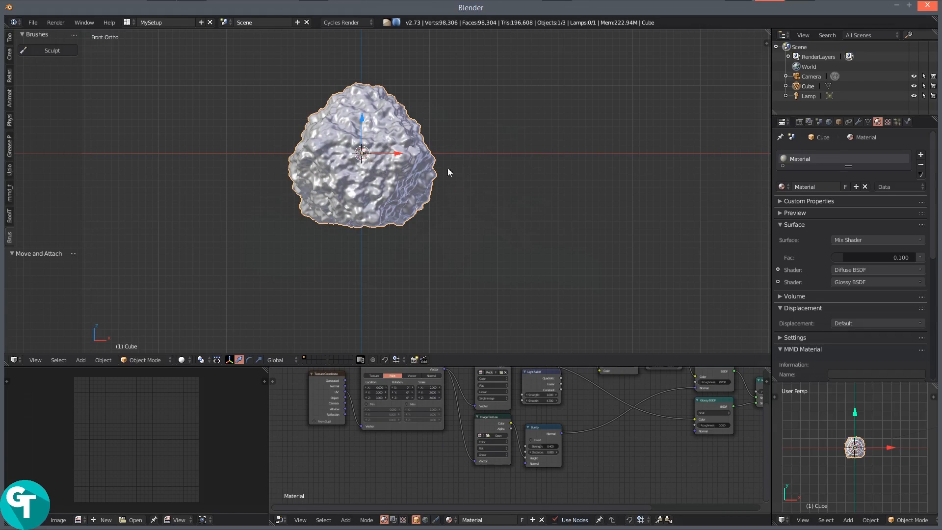
{"action": "key", "text": "Tab"}
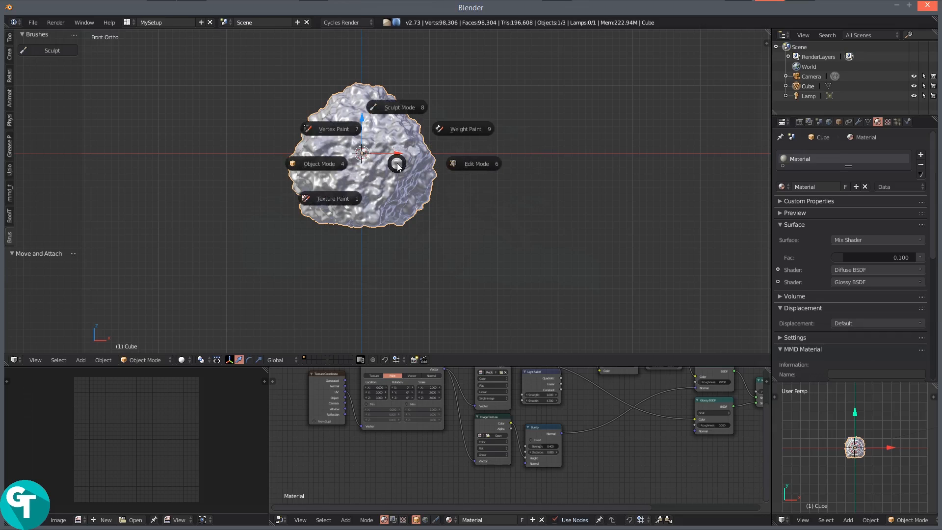
{"action": "left_click", "coordinate": [475, 161]}
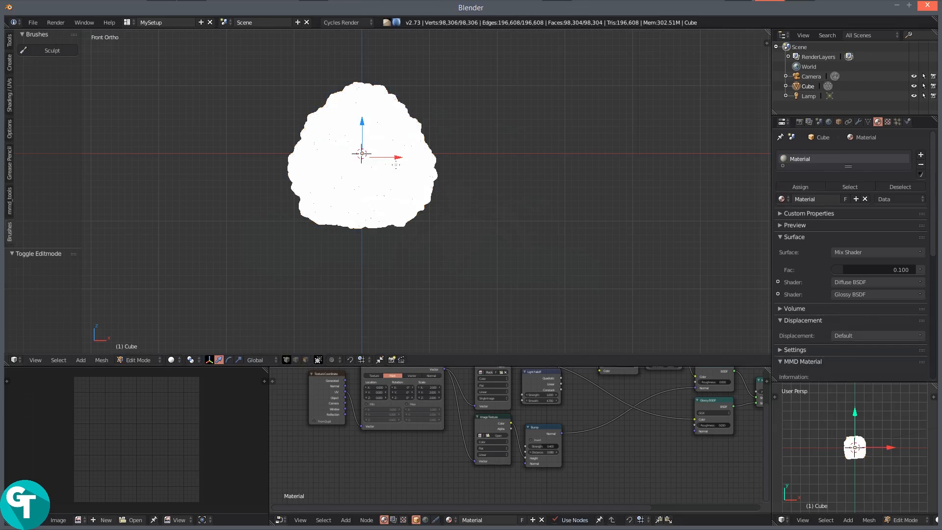
{"action": "key", "text": "u"}
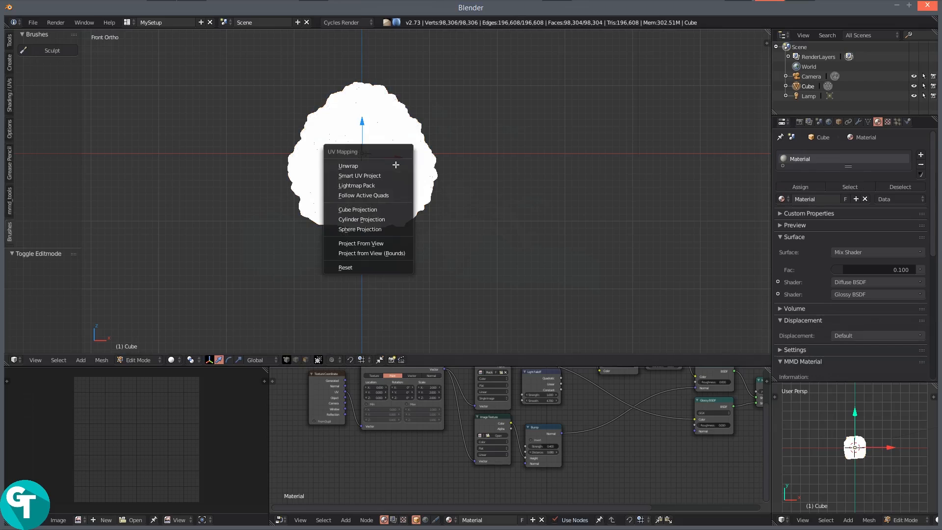
{"action": "left_click", "coordinate": [365, 210]}
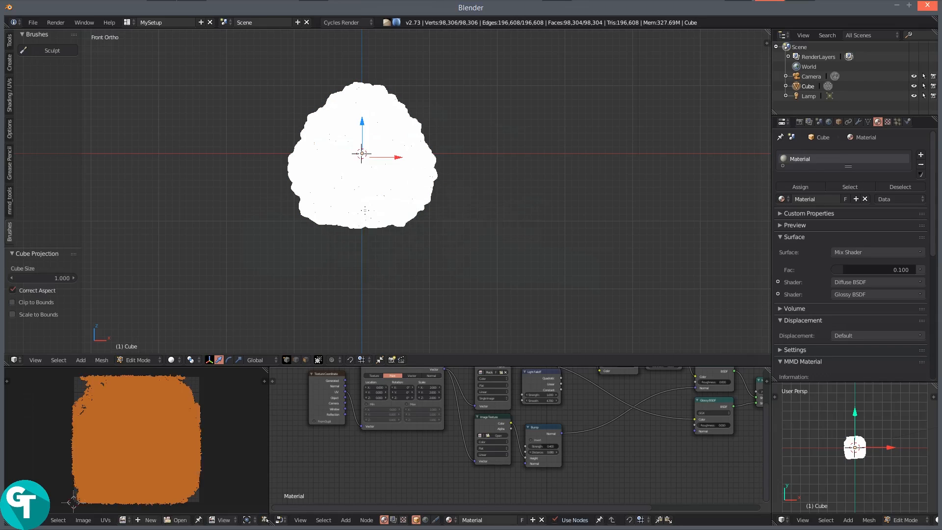
{"action": "key", "text": "Tab"}
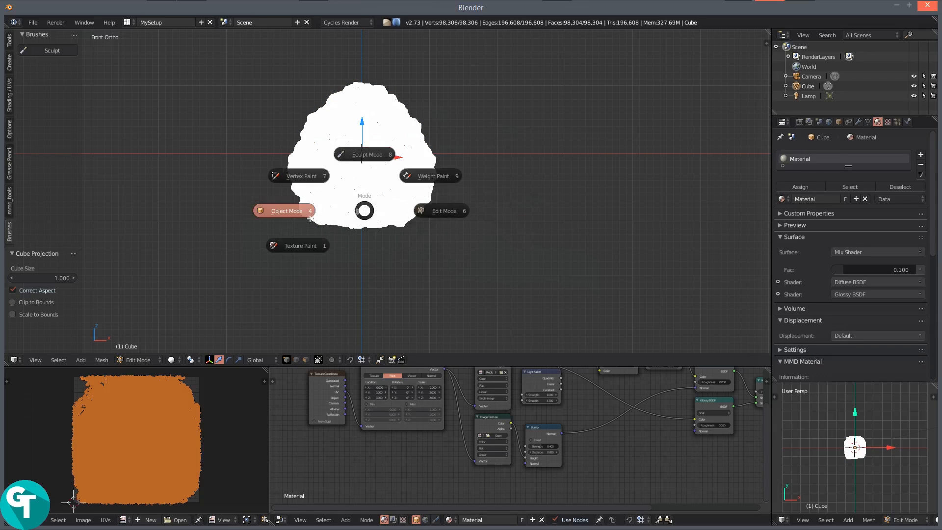
{"action": "left_click", "coordinate": [308, 219]}
- Assign the already loaded RockGrassy00322000PX.jpg to the lower Image Texture node that feeds the Bump node
{"action": "scroll", "coordinate": [609, 436], "scroll_direction": "up", "scroll_amount": 5}
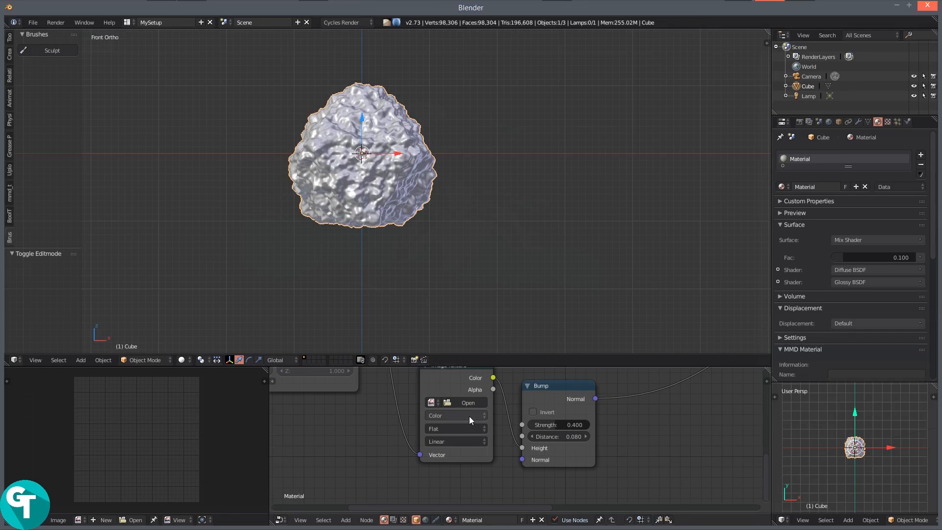
{"action": "left_click", "coordinate": [431, 402]}
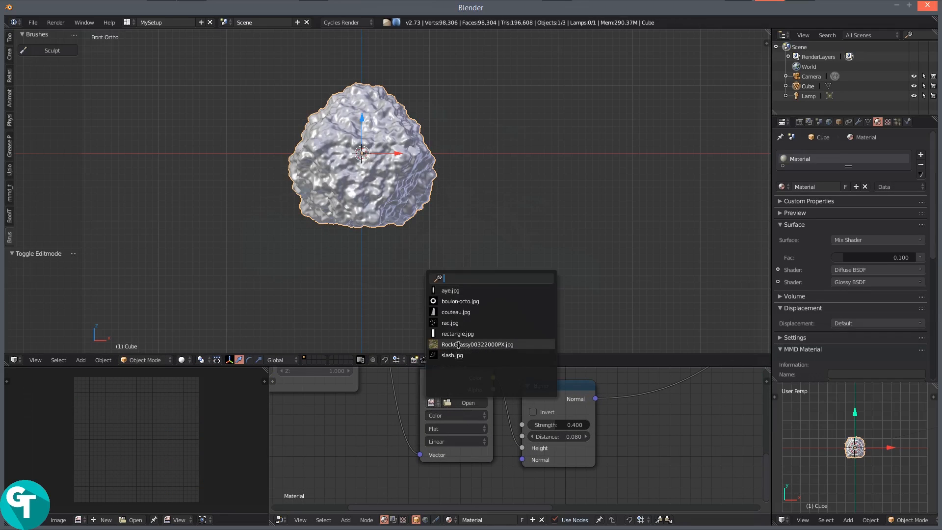
{"action": "left_click", "coordinate": [482, 343]}
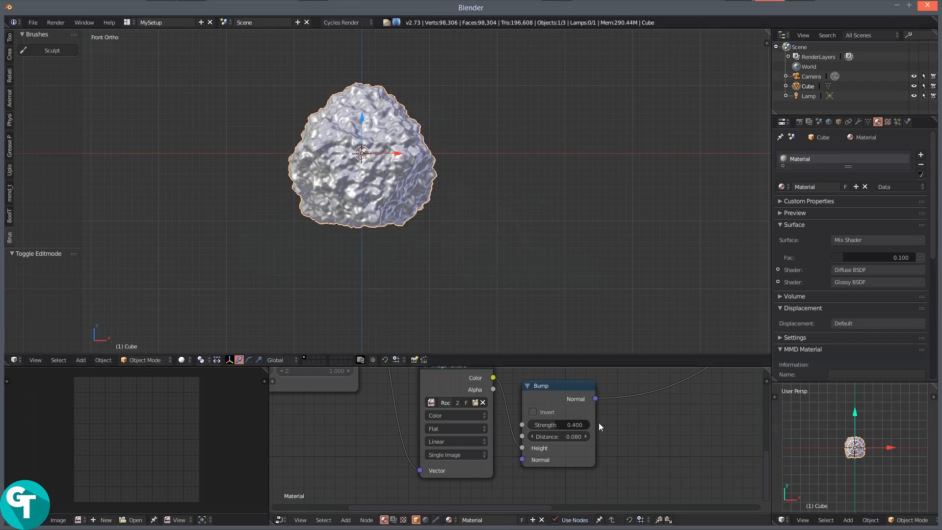
- Examine the rock material's node chain from the Mapping node through to the Material Output
{"action": "scroll", "coordinate": [617, 419], "scroll_direction": "down", "scroll_amount": 4}
{"action": "left_click_drag", "start_coordinate": [605, 448], "coordinate": [538, 463]}
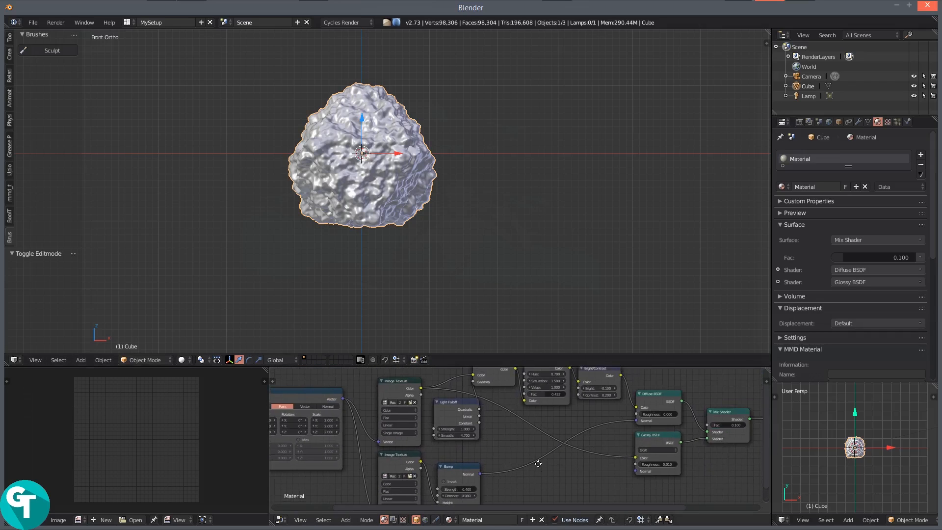
{"action": "scroll", "coordinate": [521, 431], "scroll_direction": "down", "scroll_amount": 3}
{"action": "left_click_drag", "start_coordinate": [521, 431], "coordinate": [500, 441]}
{"action": "scroll", "coordinate": [563, 434], "scroll_direction": "up", "scroll_amount": 1}
{"action": "left_click_drag", "start_coordinate": [577, 445], "coordinate": [666, 414]}
{"action": "scroll", "coordinate": [581, 417], "scroll_direction": "down", "scroll_amount": 1}
{"action": "left_click_drag", "start_coordinate": [508, 443], "coordinate": [579, 417]}
{"action": "scroll", "coordinate": [579, 417], "scroll_direction": "up", "scroll_amount": 1}
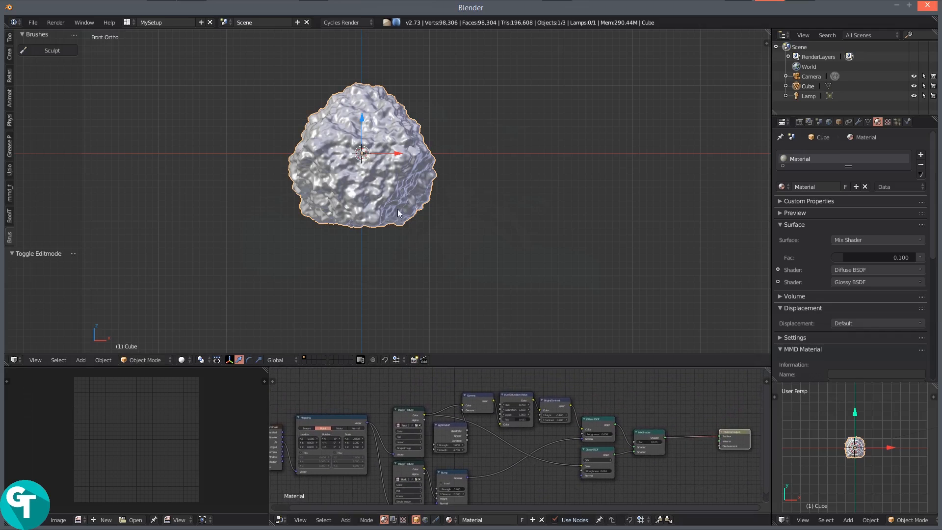
- Display the viewport in Material shading and inspect the rock's texture up close and from several angles
{"action": "key", "text": "z"}
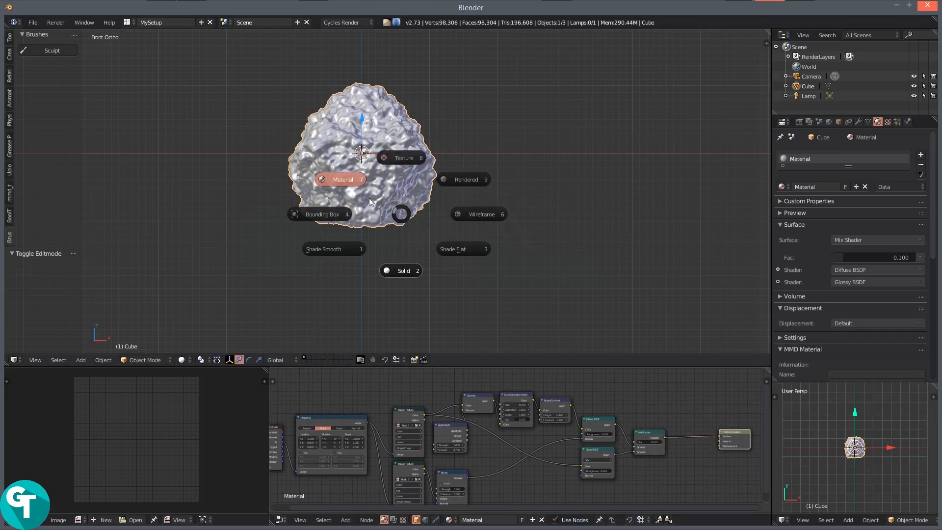
{"action": "left_click", "coordinate": [338, 183]}
{"action": "scroll", "coordinate": [434, 204], "scroll_direction": "up", "scroll_amount": 5}
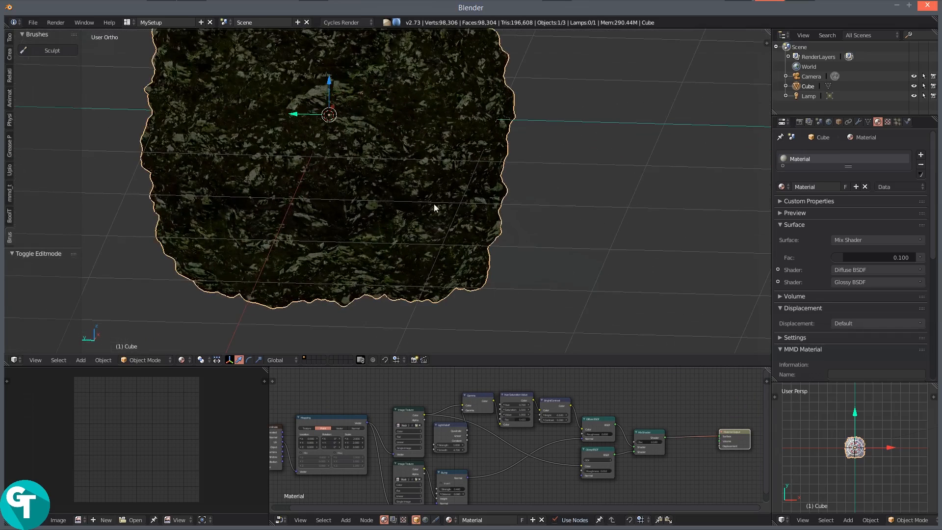
{"action": "scroll", "coordinate": [383, 202], "scroll_direction": "down", "scroll_amount": 10}
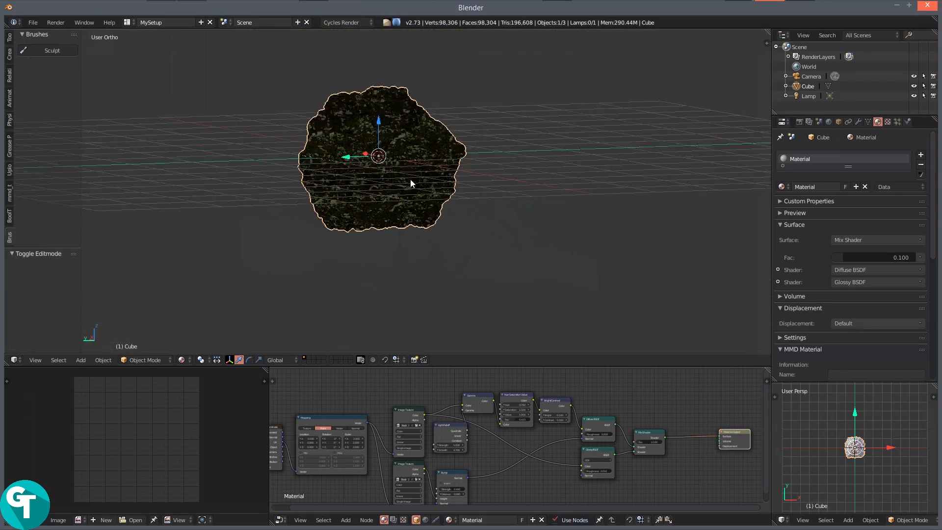
{"action": "left_click_drag", "start_coordinate": [437, 184], "coordinate": [396, 246]}
{"action": "scroll", "coordinate": [408, 73], "scroll_direction": "down", "scroll_amount": 3}
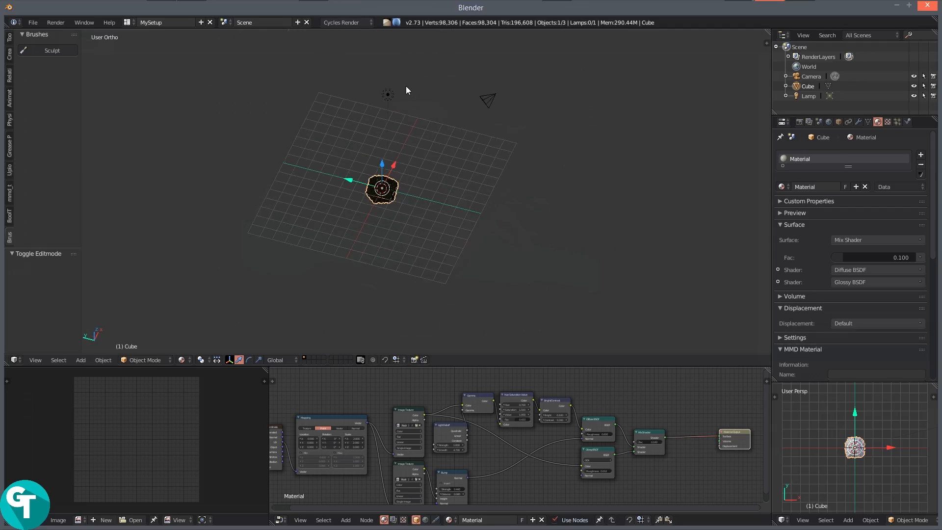
- Change the lamp to a Sun, enable its nodes, and set its emission strength to 2.5
{"action": "right_click", "coordinate": [388, 91]}
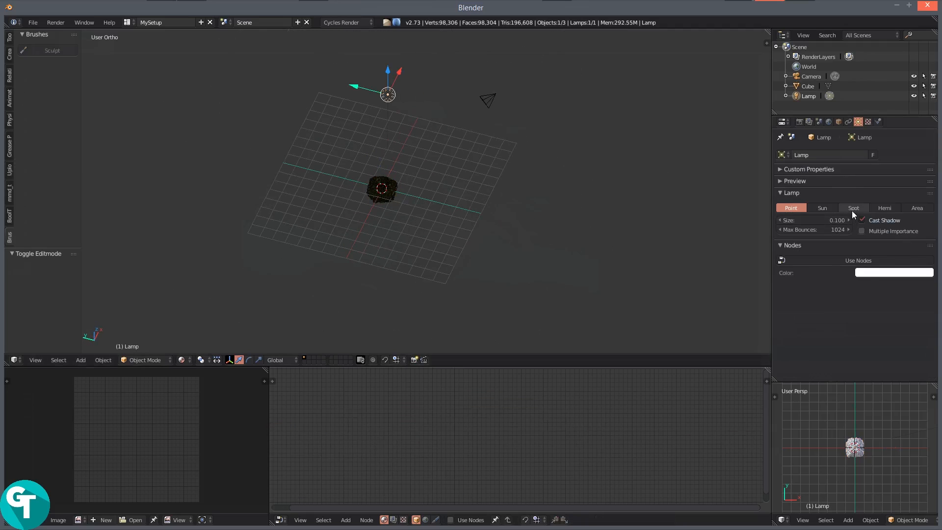
{"action": "left_click", "coordinate": [833, 208]}
{"action": "left_click", "coordinate": [854, 260]}
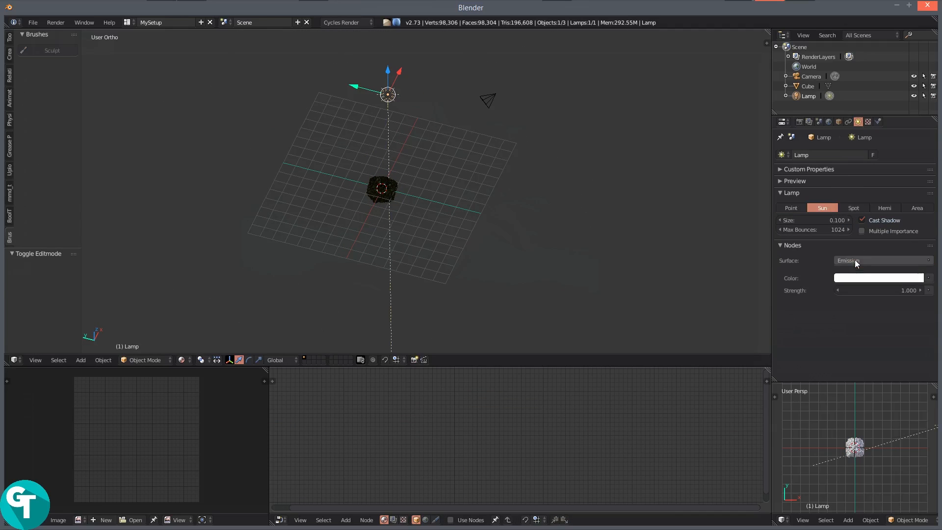
{"action": "left_click", "coordinate": [899, 289]}
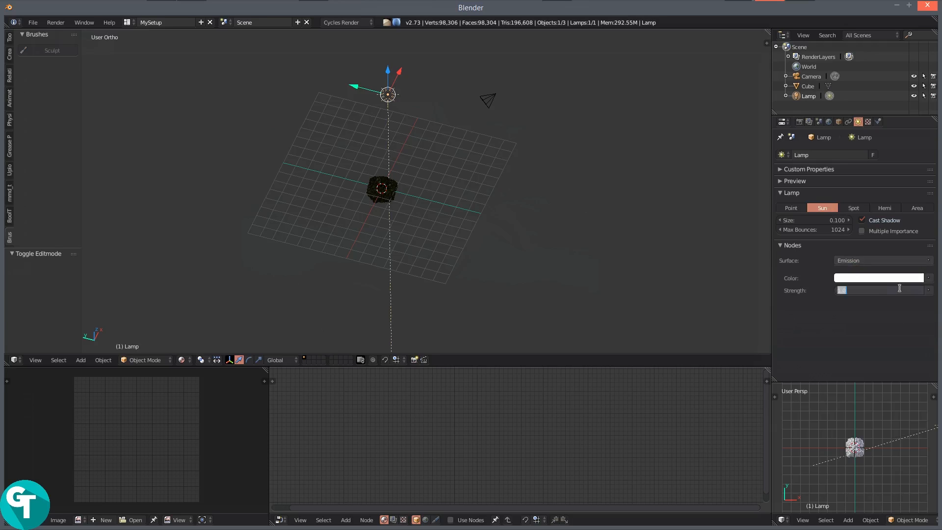
{"action": "type", "text": "2.5"}
{"action": "key", "text": "Return"}
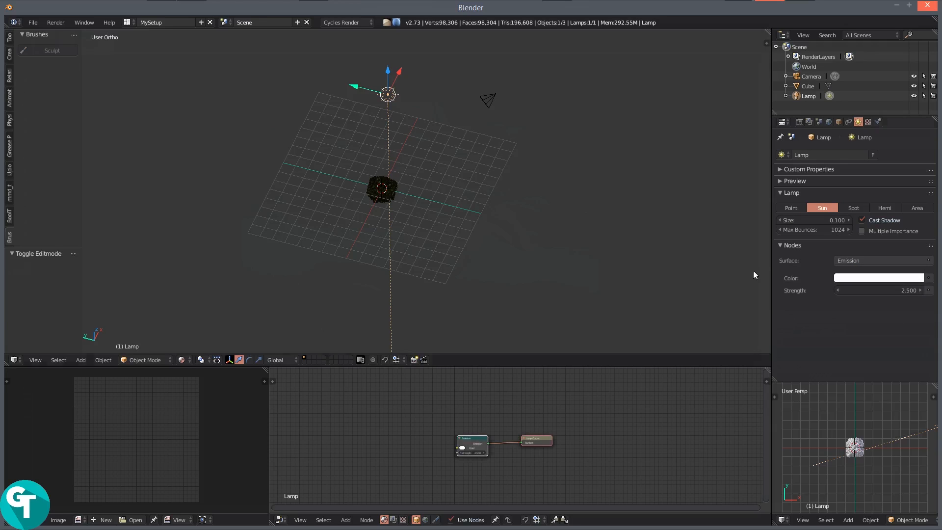
- Inspect the rock's surface under the sun lamp and reselect the rock to bring back its material nodes
{"action": "left_click_drag", "start_coordinate": [355, 262], "coordinate": [407, 235]}
{"action": "scroll", "coordinate": [406, 235], "scroll_direction": "up", "scroll_amount": 5}
{"action": "scroll", "coordinate": [499, 207], "scroll_direction": "up", "scroll_amount": 4}
{"action": "left_click_drag", "start_coordinate": [499, 207], "coordinate": [408, 178]}
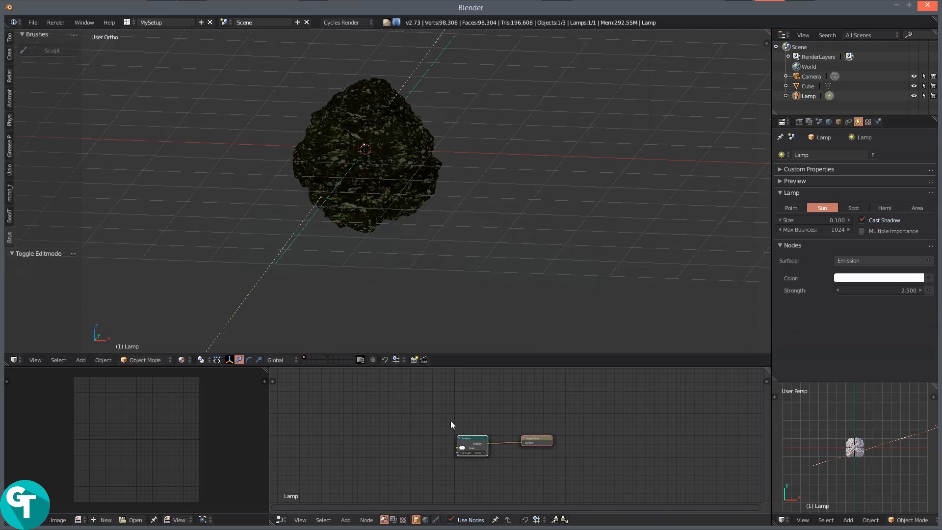
{"action": "right_click", "coordinate": [368, 172]}
{"action": "scroll", "coordinate": [433, 275], "scroll_direction": "up", "scroll_amount": 7}
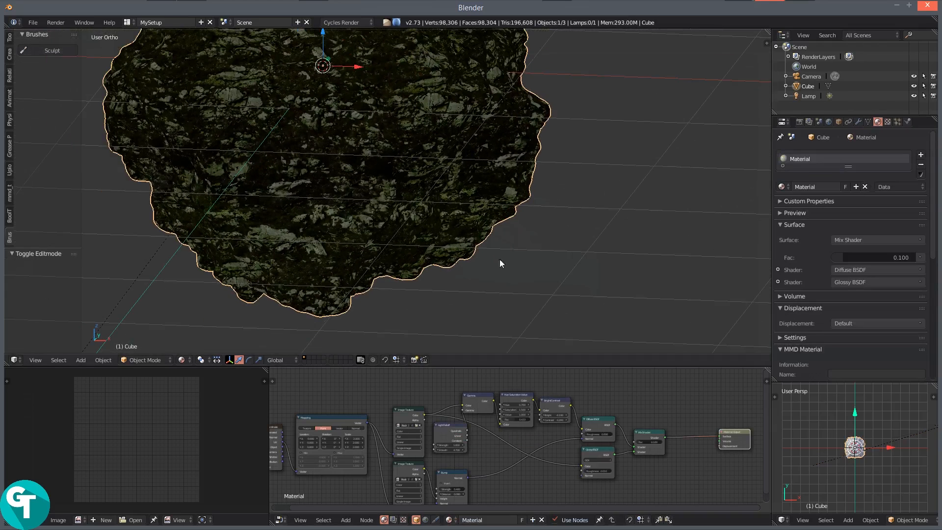
- Reset the Hue Saturation Value node to hue 0.5, saturation 1, value 1 and factor 0.5
{"action": "scroll", "coordinate": [544, 406], "scroll_direction": "up", "scroll_amount": 6}
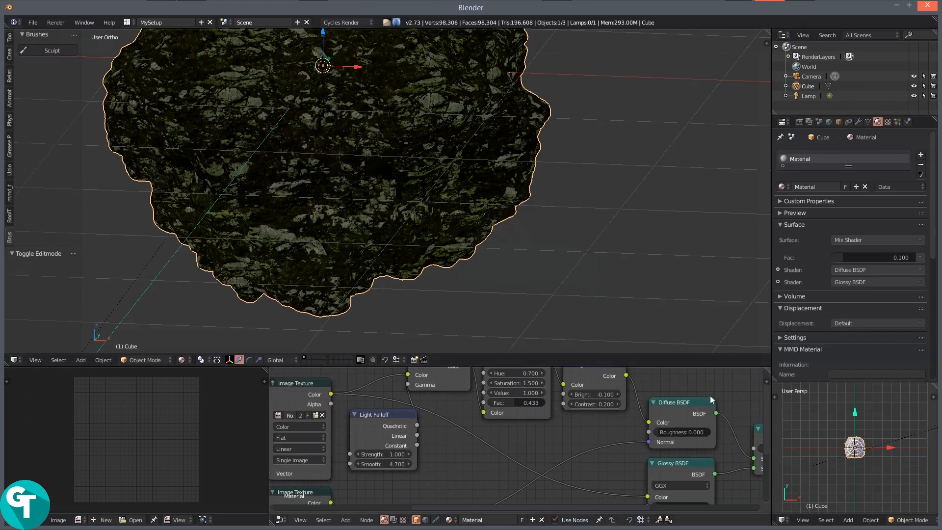
{"action": "left_click_drag", "start_coordinate": [702, 381], "coordinate": [713, 430]}
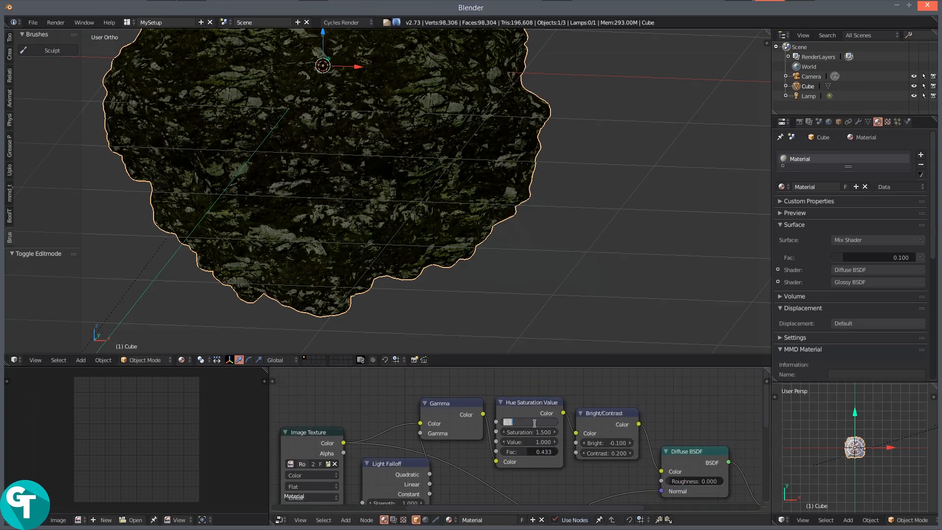
{"action": "key", "text": "BackSpace"}
{"action": "key", "text": "Escape"}
{"action": "left_click", "coordinate": [534, 453]}
{"action": "key", "text": "BackSpace"}
{"action": "key", "text": "BackSpace"}
{"action": "key", "text": "BackSpace"}
{"action": "key", "text": "BackSpace"}
{"action": "key", "text": "BackSpace"}
- Set both the brightness and the contrast of the Bright/Contrast node to 0
{"action": "left_click", "coordinate": [612, 442]}
{"action": "type", "text": "0"}
{"action": "key", "text": "Return"}
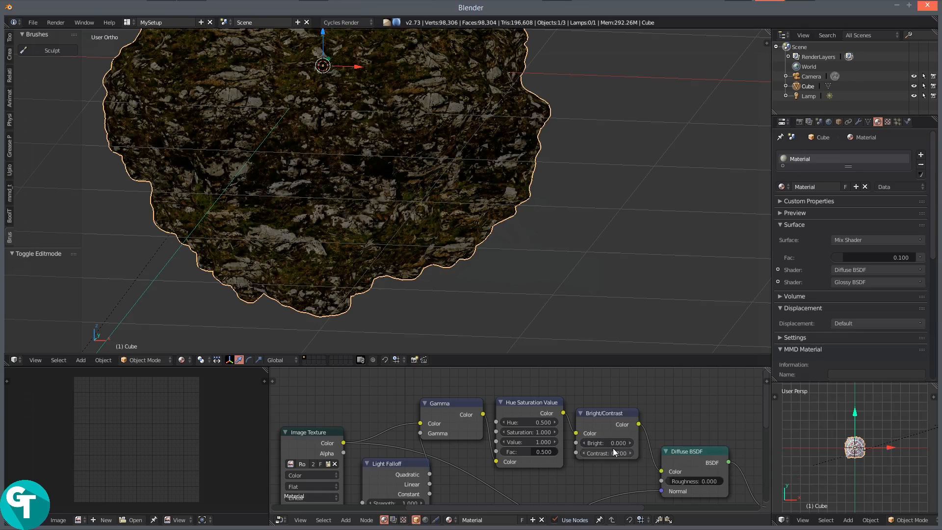
{"action": "type", "text": "0.2"}
{"action": "left_click_drag", "start_coordinate": [595, 453], "coordinate": [569, 453]}
{"action": "type", "text": "0"}
{"action": "key", "text": "Return"}
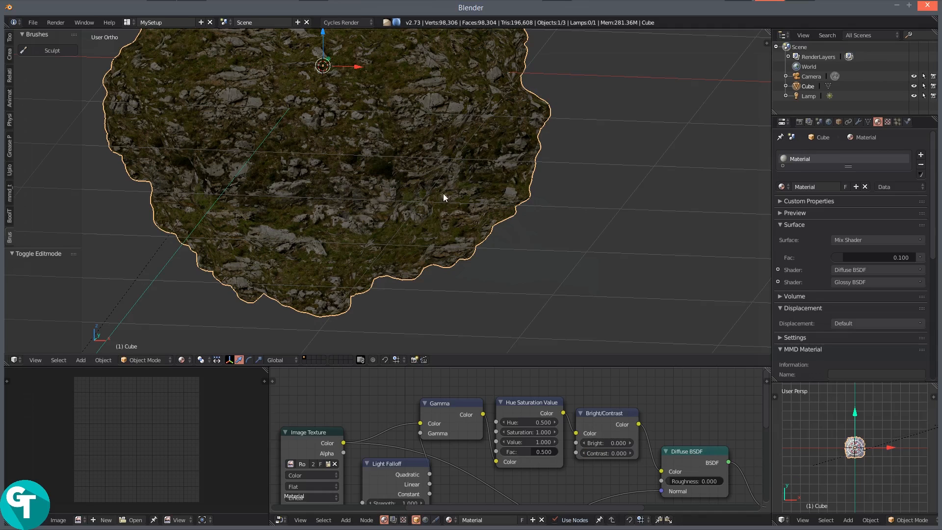
- Move the Light Falloff node above the upper Image Texture node and set its smooth and strength values to 0
{"action": "scroll", "coordinate": [265, 230], "scroll_direction": "down", "scroll_amount": 3}
{"action": "left_click_drag", "start_coordinate": [265, 231], "coordinate": [365, 251]}
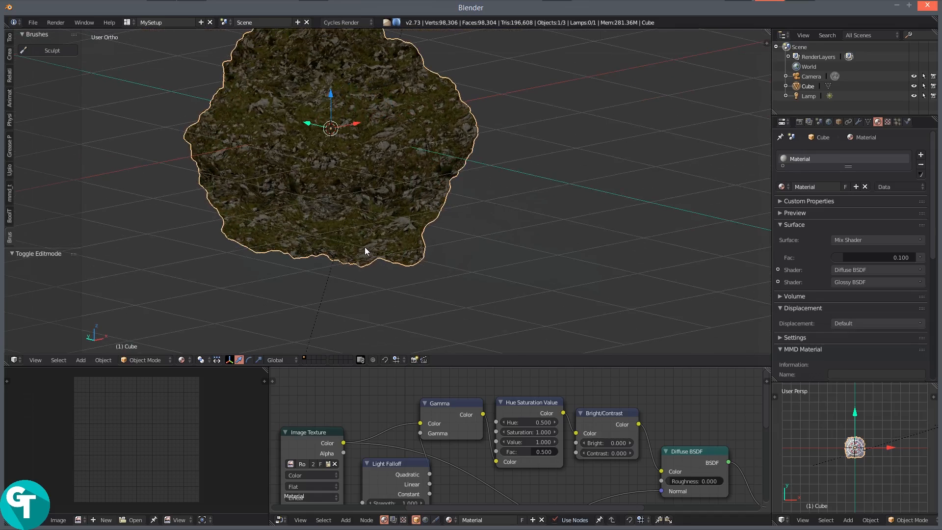
{"action": "left_click_drag", "start_coordinate": [393, 464], "coordinate": [349, 378]}
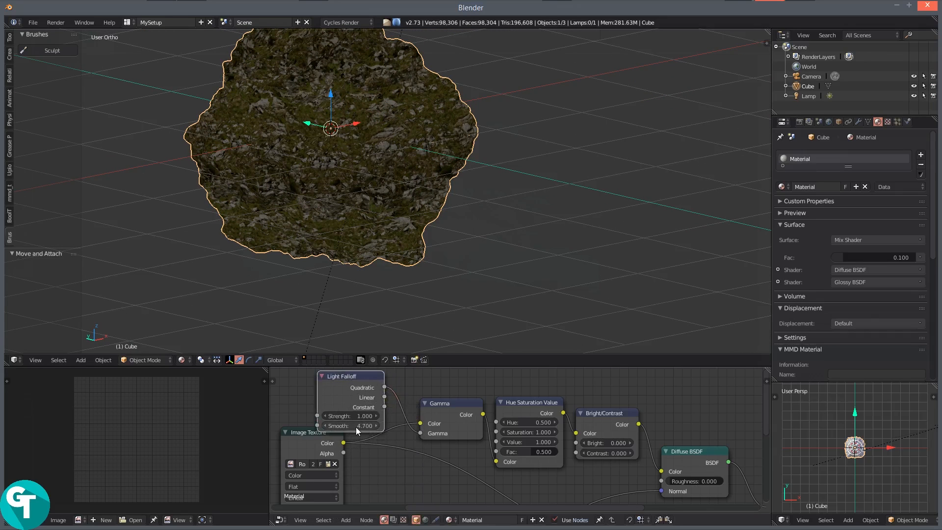
{"action": "left_click", "coordinate": [355, 426]}
{"action": "type", "text": "0"}
{"action": "key", "text": "Return"}
{"action": "left_click", "coordinate": [352, 415]}
{"action": "type", "text": "0"}
{"action": "key", "text": "Return"}
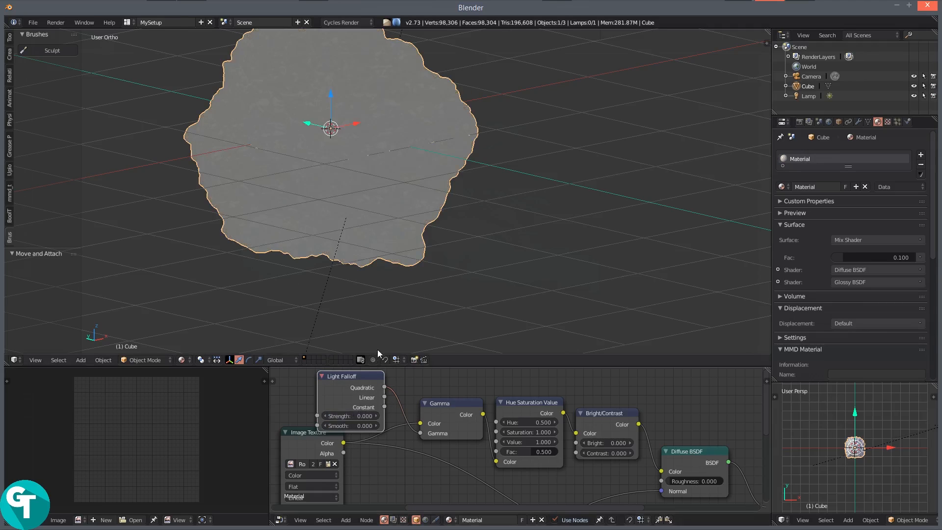
- Detach the Image Texture from Gamma and Bright/Contrast from the Diffuse BSDF, and link the Image Texture's color directly to the Diffuse color
{"action": "scroll", "coordinate": [498, 415], "scroll_direction": "down", "scroll_amount": 1}
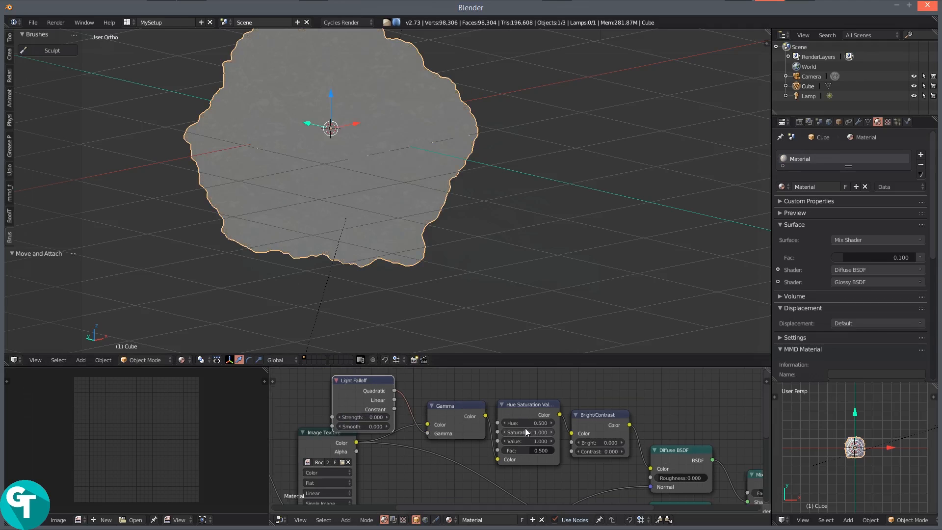
{"action": "left_click_drag", "start_coordinate": [402, 420], "coordinate": [402, 446]}
{"action": "left_click_drag", "start_coordinate": [636, 446], "coordinate": [640, 474]}
{"action": "left_click_drag", "start_coordinate": [355, 441], "coordinate": [650, 468]}
- Inspect the rock's grassy texture from all sides, both close up and from a distance
{"action": "scroll", "coordinate": [417, 216], "scroll_direction": "down", "scroll_amount": 4}
{"action": "left_click_drag", "start_coordinate": [332, 163], "coordinate": [520, 192]}
{"action": "scroll", "coordinate": [588, 191], "scroll_direction": "up", "scroll_amount": 4}
{"action": "left_click_drag", "start_coordinate": [654, 188], "coordinate": [403, 116]}
{"action": "scroll", "coordinate": [413, 168], "scroll_direction": "down", "scroll_amount": 3}
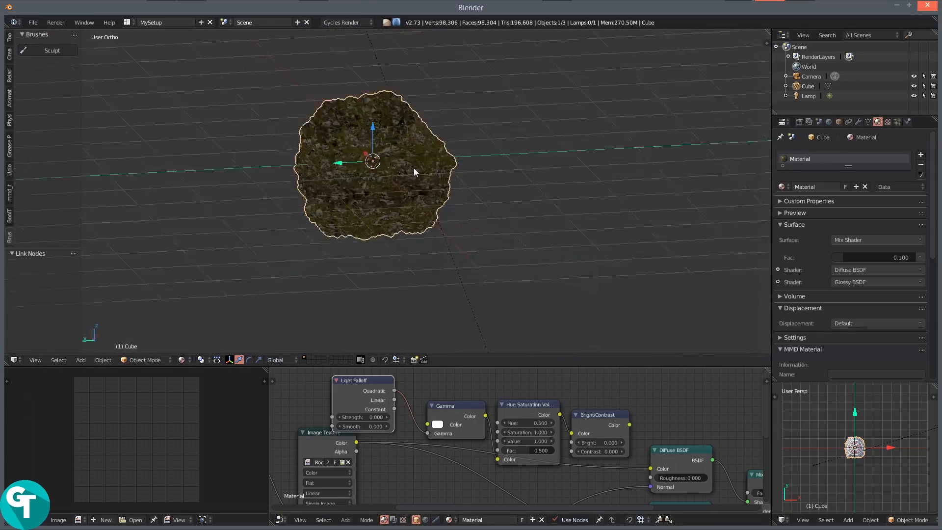
{"action": "scroll", "coordinate": [414, 168], "scroll_direction": "up", "scroll_amount": 3}
{"action": "left_click_drag", "start_coordinate": [414, 168], "coordinate": [437, 186]}
{"action": "scroll", "coordinate": [481, 149], "scroll_direction": "up", "scroll_amount": 5}
{"action": "scroll", "coordinate": [382, 131], "scroll_direction": "down", "scroll_amount": 5}
{"action": "left_click_drag", "start_coordinate": [450, 130], "coordinate": [470, 161]}
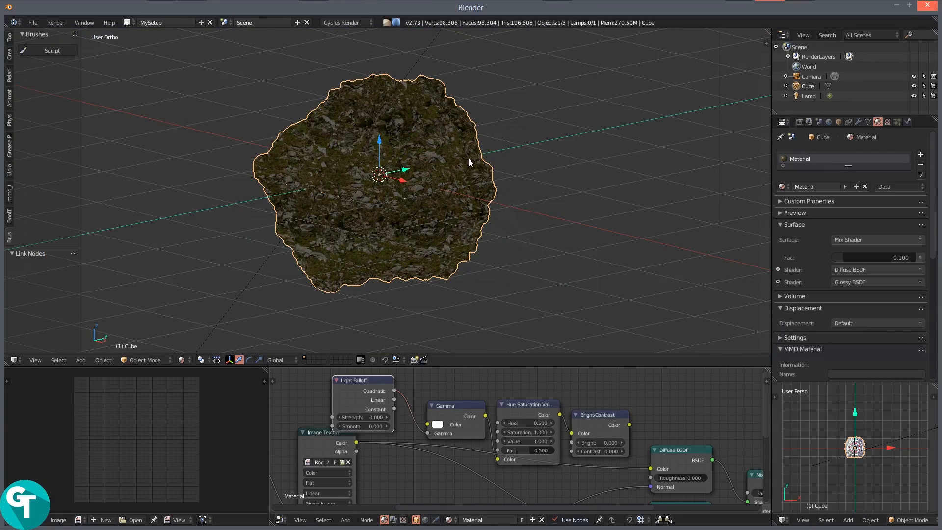
- Align the camera to the front view, enable Lock Camera to View, and adjust the camera to frame the rock
{"action": "key", "text": "KP_1"}
{"action": "scroll", "coordinate": [458, 158], "scroll_direction": "down", "scroll_amount": 1}
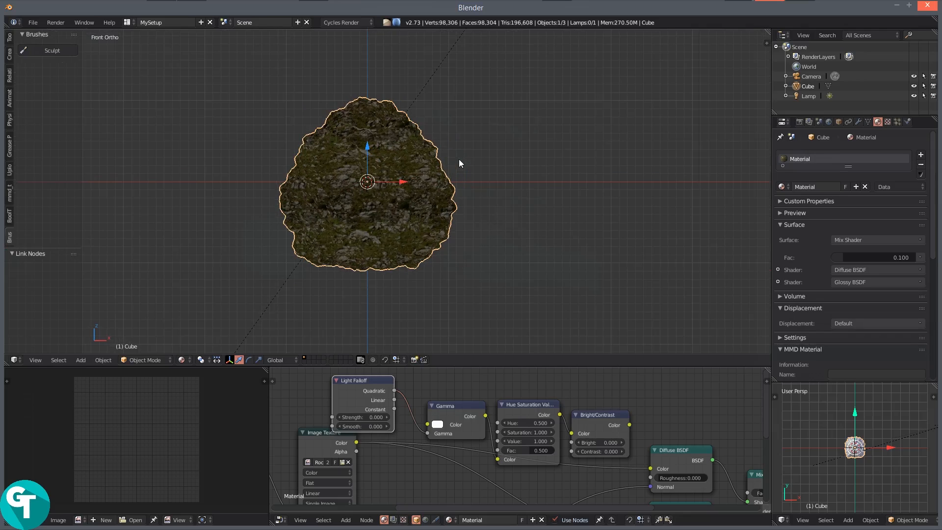
{"action": "key", "text": "ctrl+alt+KP_0"}
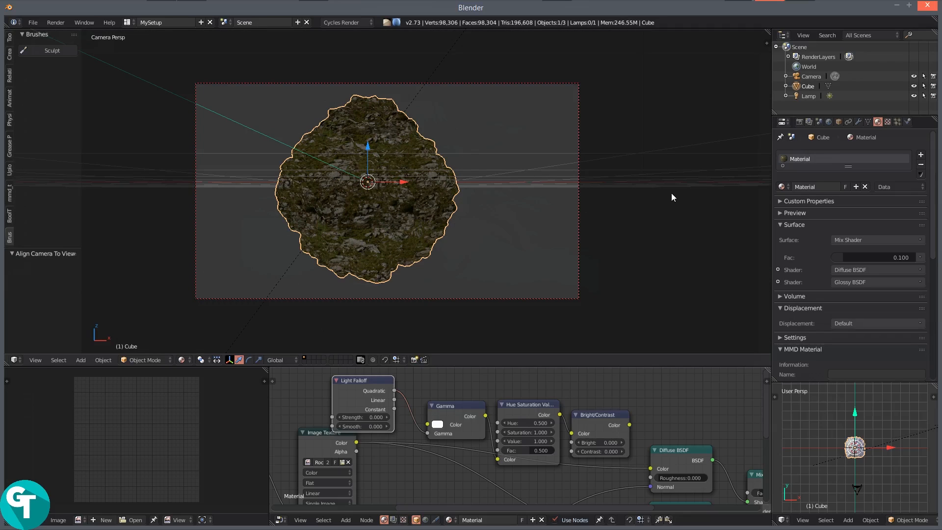
{"action": "key", "text": "n"}
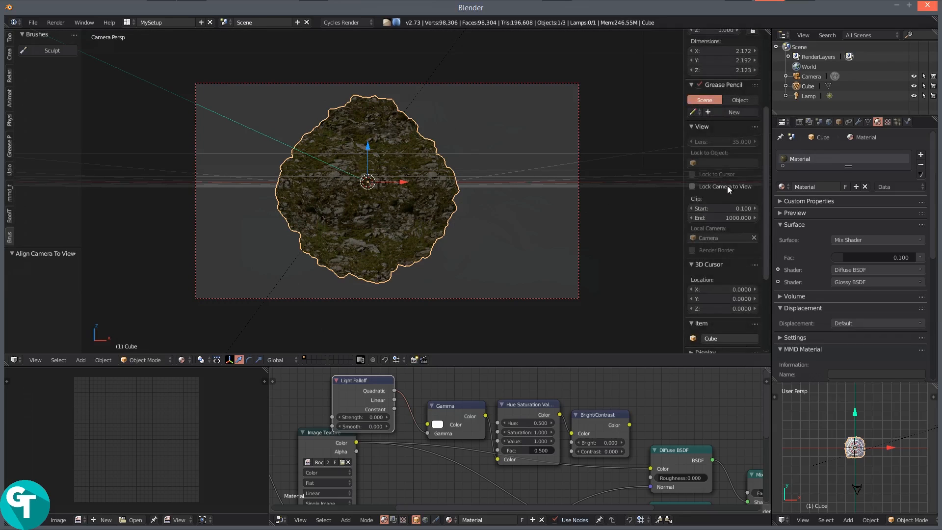
{"action": "left_click_drag", "start_coordinate": [424, 206], "coordinate": [475, 222]}
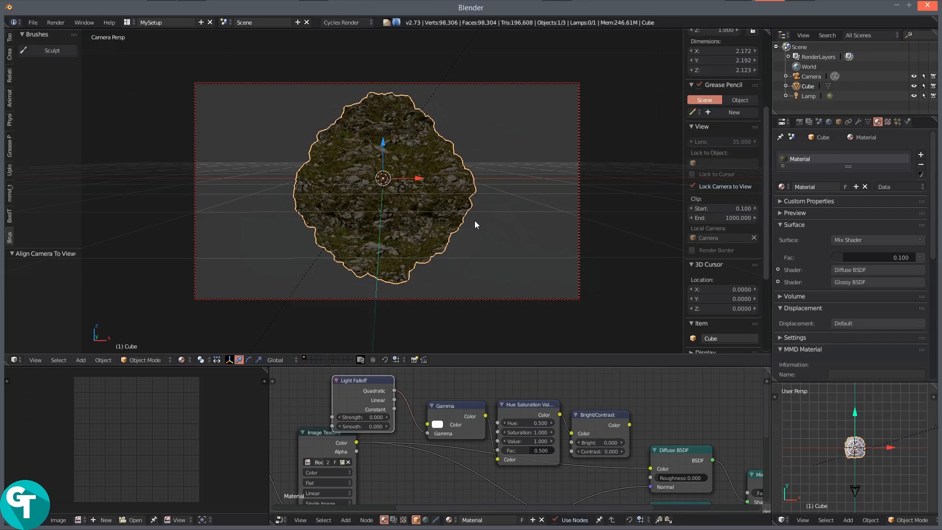
- Preview the rock in rendered shading and line up the Light Falloff, Gamma, Hue Saturation Value and Bright/Contrast nodes above the other nodes
{"action": "key", "text": "z"}
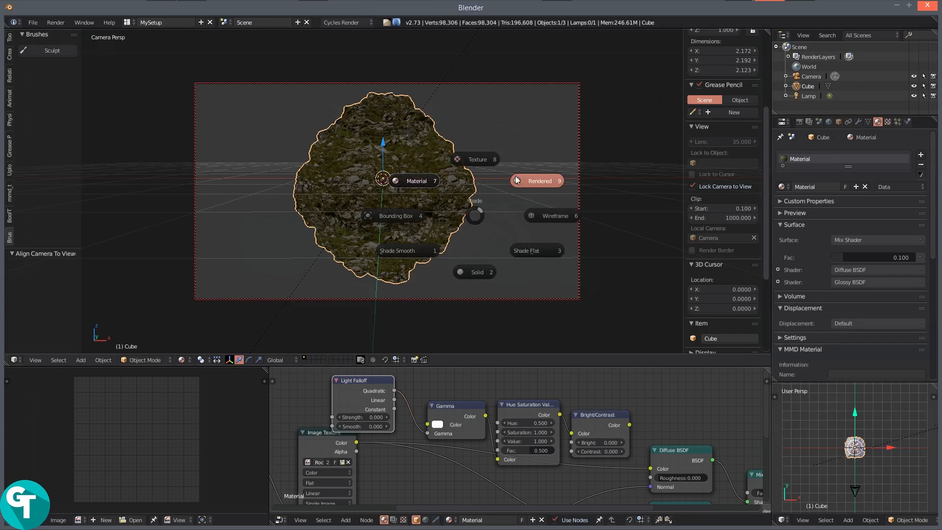
{"action": "left_click", "coordinate": [534, 181]}
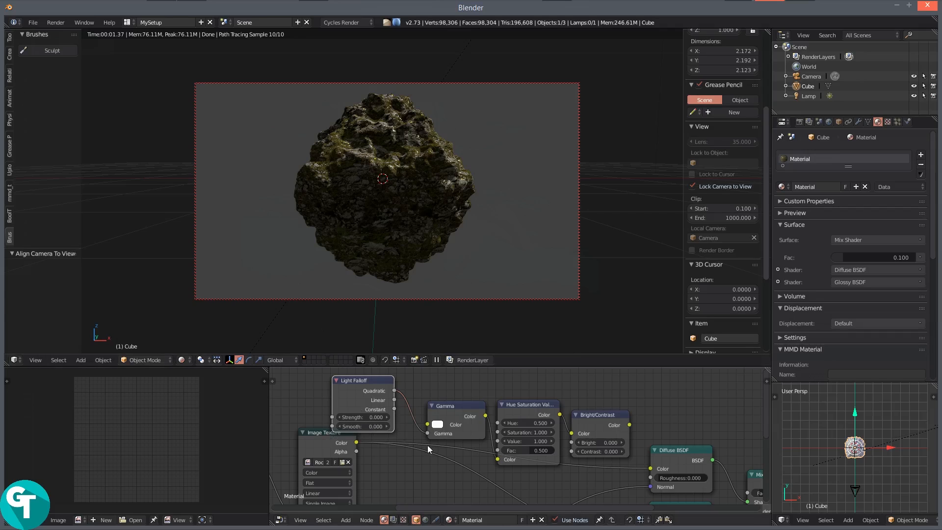
{"action": "left_click_drag", "start_coordinate": [363, 388], "coordinate": [384, 389]}
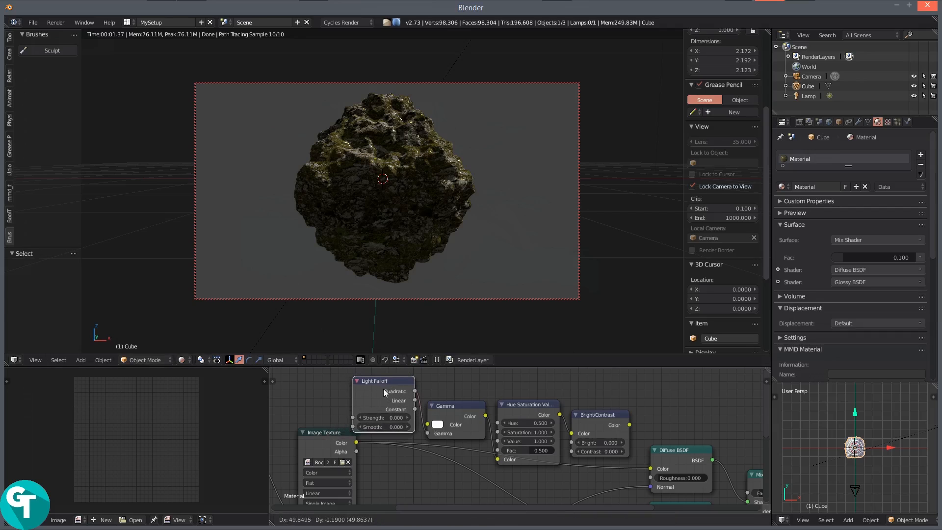
{"action": "left_click_drag", "start_coordinate": [459, 412], "coordinate": [463, 395]}
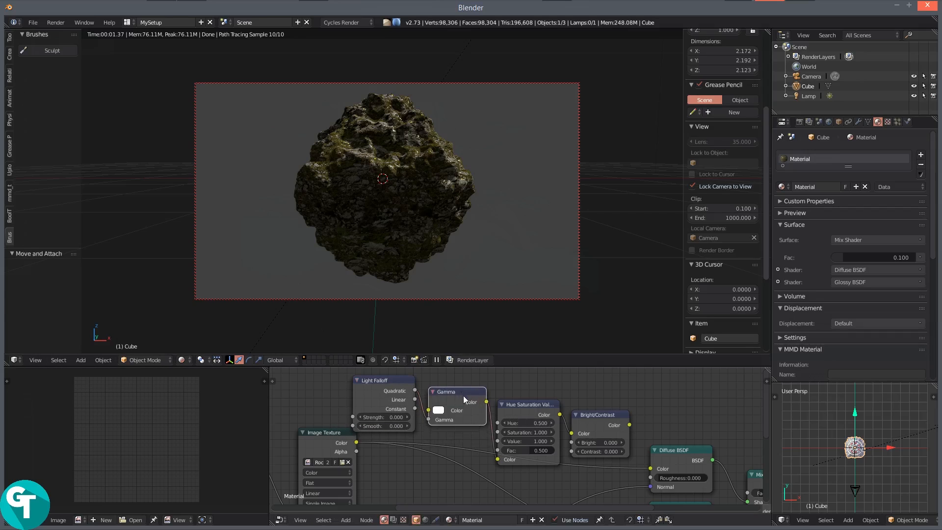
{"action": "left_click_drag", "start_coordinate": [518, 407], "coordinate": [516, 387]}
{"action": "left_click_drag", "start_coordinate": [606, 420], "coordinate": [605, 399]}
{"action": "scroll", "coordinate": [690, 406], "scroll_direction": "down", "scroll_amount": 2}
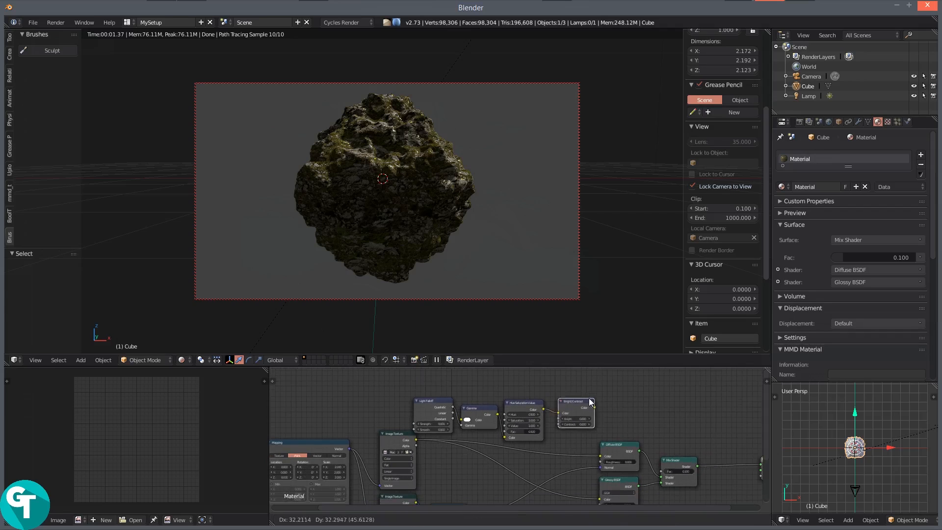
{"action": "left_click_drag", "start_coordinate": [572, 414], "coordinate": [586, 395]}
{"action": "left_click_drag", "start_coordinate": [514, 427], "coordinate": [490, 393]}
{"action": "left_click_drag", "start_coordinate": [422, 404], "coordinate": [425, 387]}
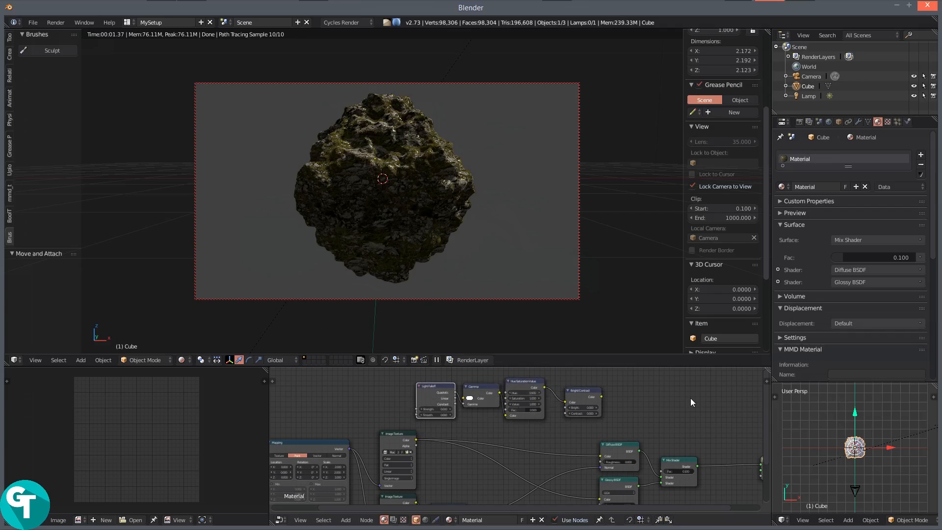
- Group the Light Falloff, Gamma, Hue Saturation Value and Bright/Contrast nodes in a frame
{"action": "scroll", "coordinate": [687, 399], "scroll_direction": "down", "scroll_amount": 1}
{"action": "left_click", "coordinate": [491, 395], "text": "shift"}
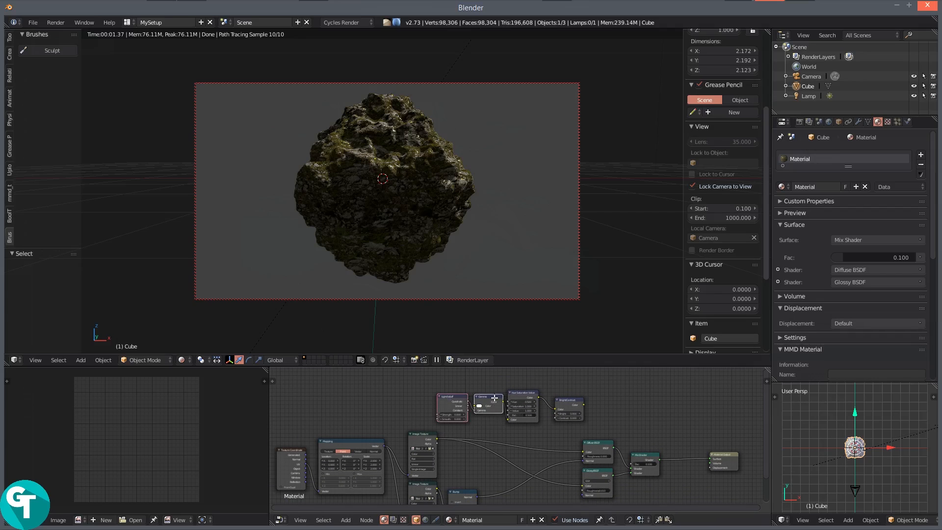
{"action": "left_click", "coordinate": [519, 395], "text": "shift"}
{"action": "left_click", "coordinate": [564, 402], "text": "shift"}
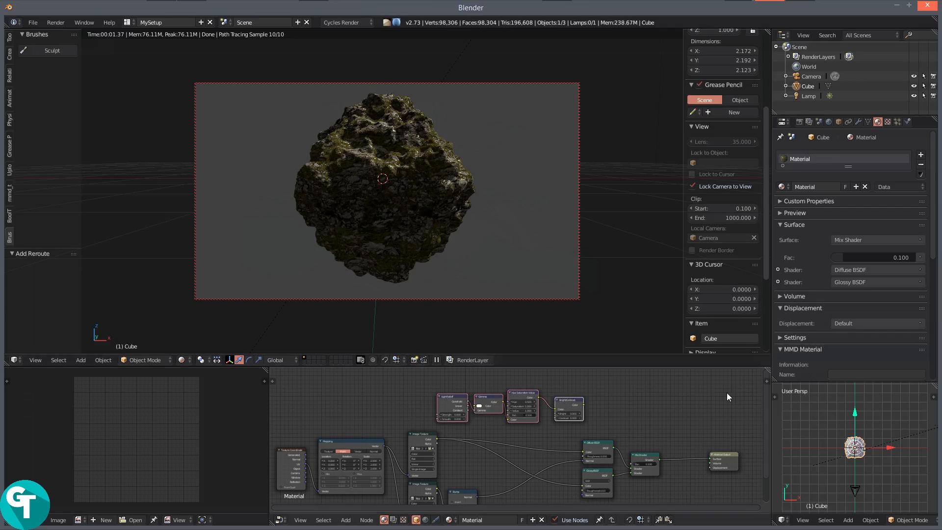
{"action": "key", "text": "n"}
{"action": "scroll", "coordinate": [729, 458], "scroll_direction": "down", "scroll_amount": 6}
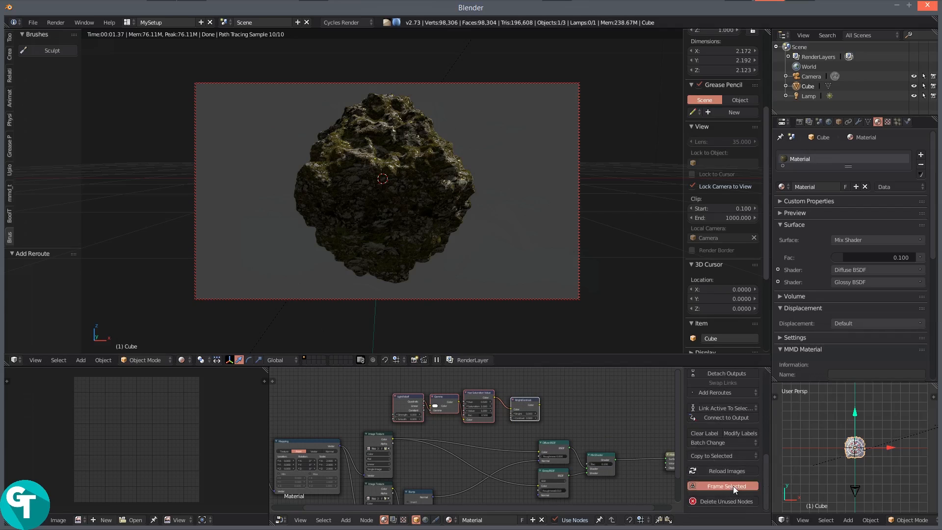
{"action": "left_click", "coordinate": [733, 486]}
- Name and label the new node frame "Change Color of rock"
{"action": "scroll", "coordinate": [755, 427], "scroll_direction": "up", "scroll_amount": 8}
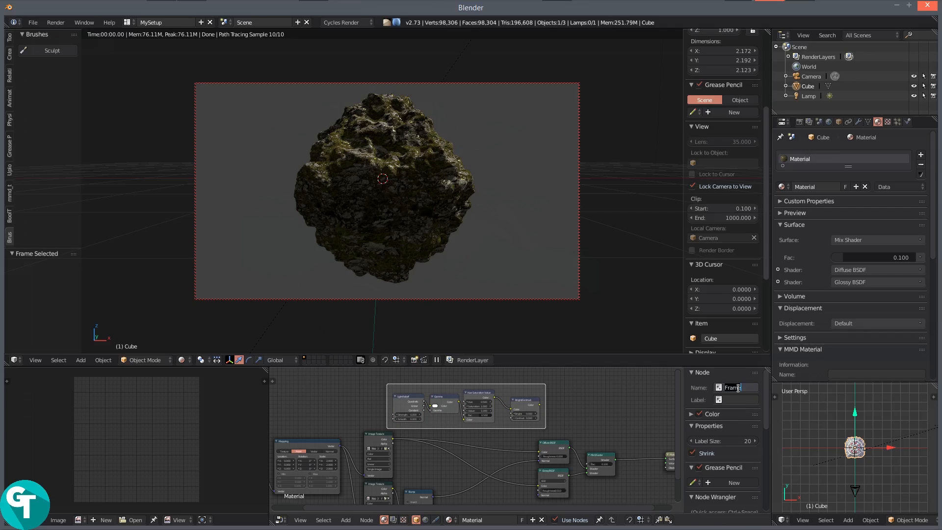
{"action": "type", "text": "Change C"}
{"action": "type", "text": "olor of r"}
{"action": "type", "text": "ock"}
{"action": "key", "text": "ctrl+a"}
{"action": "key", "text": "ctrl+c"}
{"action": "key", "text": "Return"}
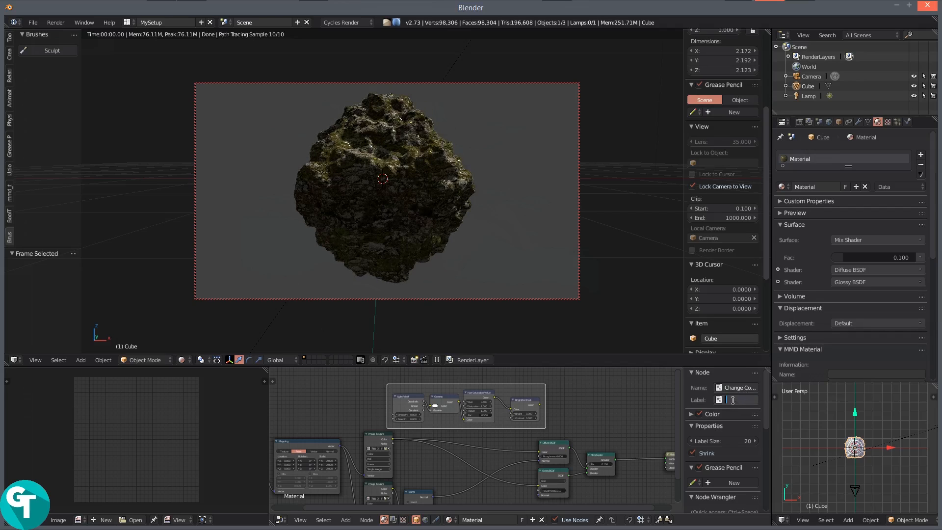
{"action": "key", "text": "ctrl+v"}
{"action": "key", "text": "Return"}
{"action": "scroll", "coordinate": [423, 422], "scroll_direction": "up", "scroll_amount": 3}
{"action": "scroll", "coordinate": [483, 426], "scroll_direction": "up", "scroll_amount": 3}
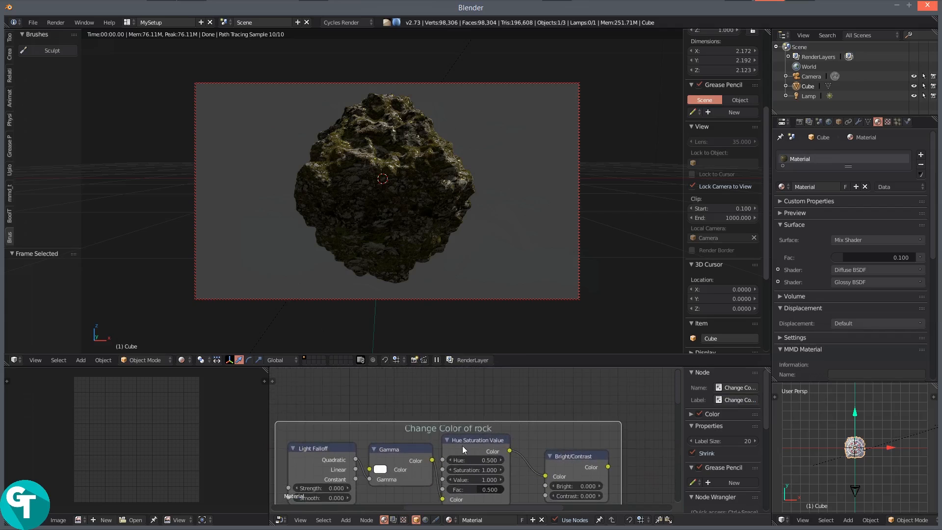
- Nudge the "Change Color of rock" frame slightly closer to the upper Image Texture node
{"action": "scroll", "coordinate": [479, 459], "scroll_direction": "down", "scroll_amount": 5}
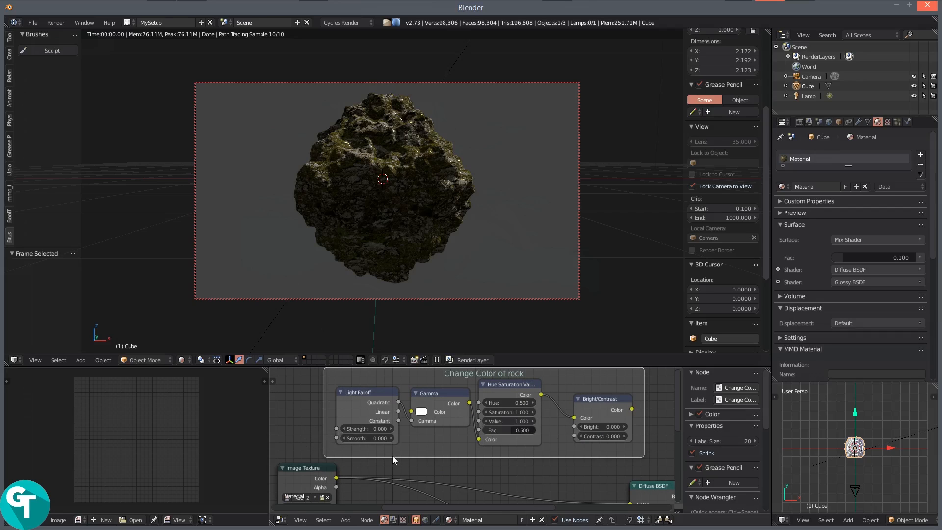
{"action": "scroll", "coordinate": [393, 455], "scroll_direction": "down", "scroll_amount": 1}
{"action": "mouse_move", "coordinate": [496, 455]}
{"action": "left_mouse_down"}
{"action": "mouse_move", "coordinate": [471, 420]}
{"action": "mouse_move", "coordinate": [472, 440]}
{"action": "mouse_move", "coordinate": [502, 443]}
{"action": "left_mouse_up"}
{"action": "mouse_move", "coordinate": [371, 385]}
{"action": "left_mouse_down"}
{"action": "mouse_move", "coordinate": [383, 425]}
{"action": "mouse_move", "coordinate": [383, 389]}
{"action": "left_mouse_up"}
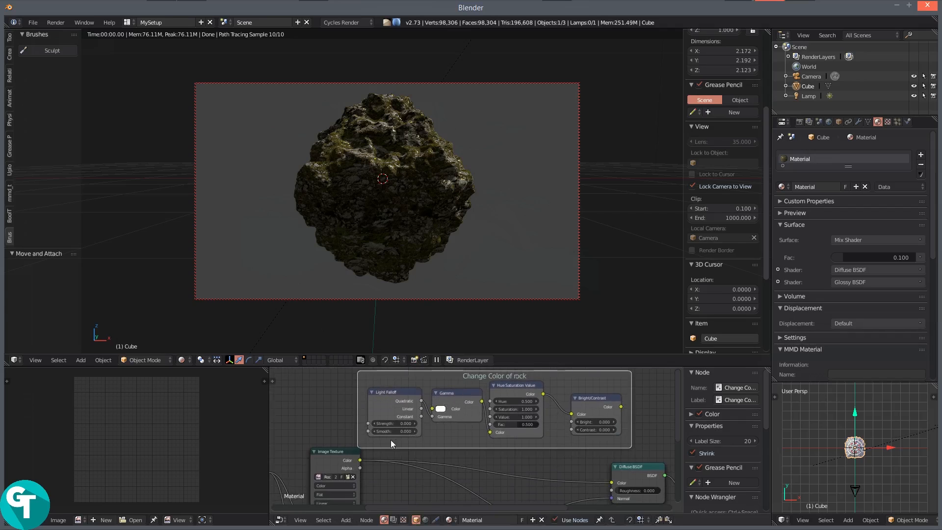
{"action": "mouse_move", "coordinate": [360, 461]}
{"action": "left_mouse_down"}
{"action": "mouse_move", "coordinate": [436, 415]}
{"action": "mouse_move", "coordinate": [365, 465]}
{"action": "left_mouse_up"}
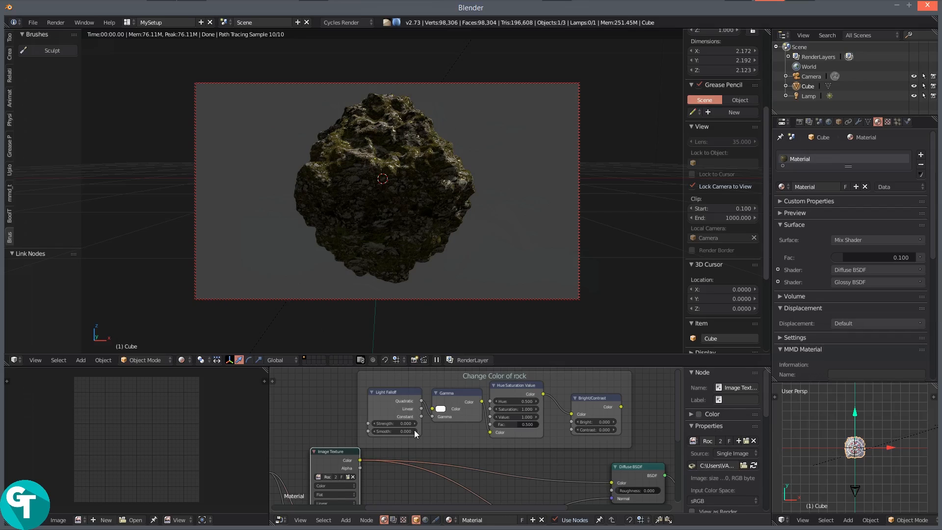
{"action": "scroll", "coordinate": [594, 467], "scroll_direction": "down", "scroll_amount": 1}
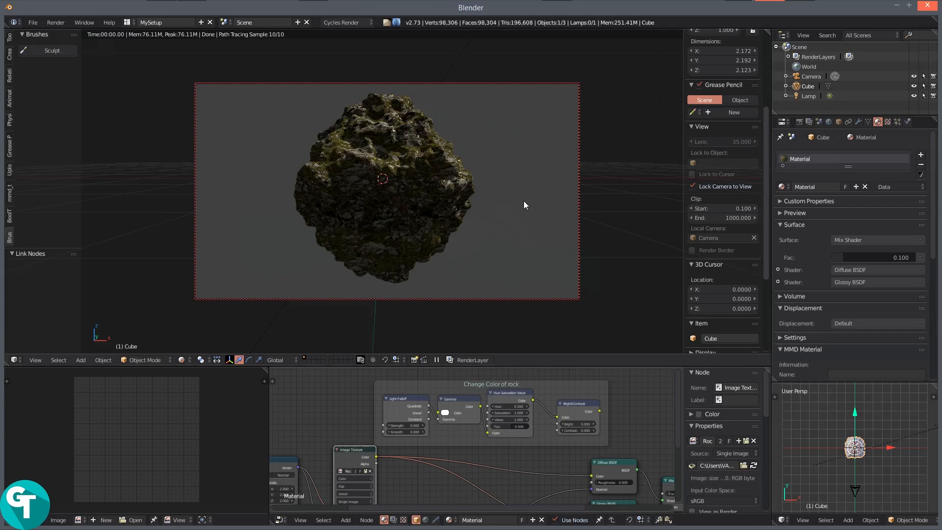
- Return the viewport to material shading and rotate the rock about 13.3° around the global Z axis
{"action": "key", "text": "z"}
{"action": "left_click", "coordinate": [459, 225]}
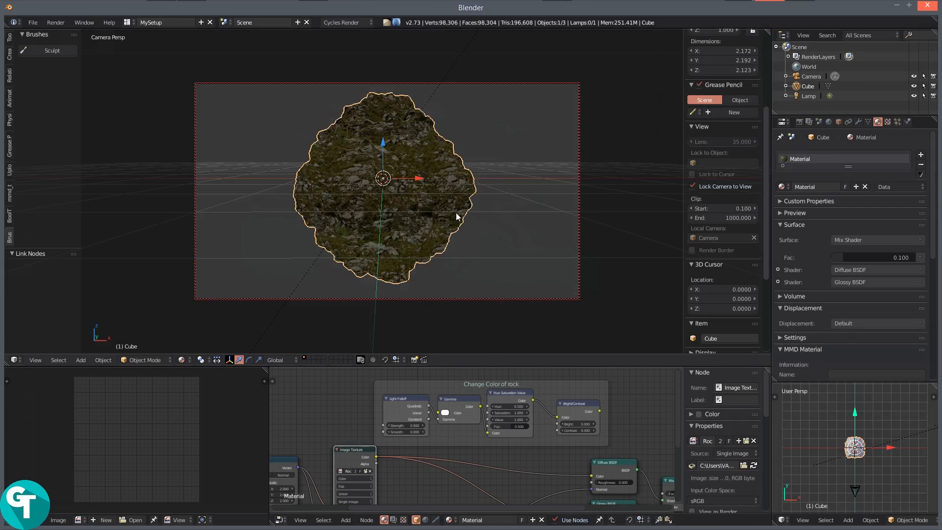
{"action": "key", "text": "z"}
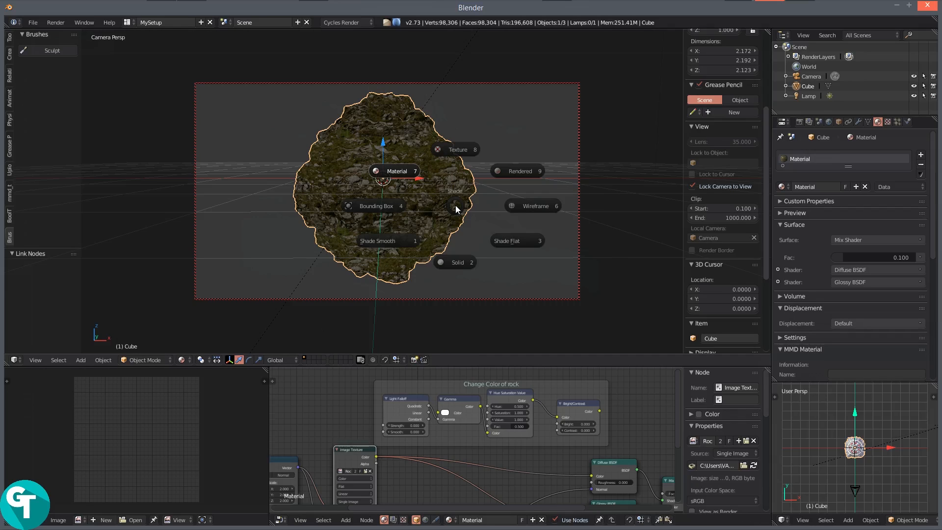
{"action": "key", "text": "Escape"}
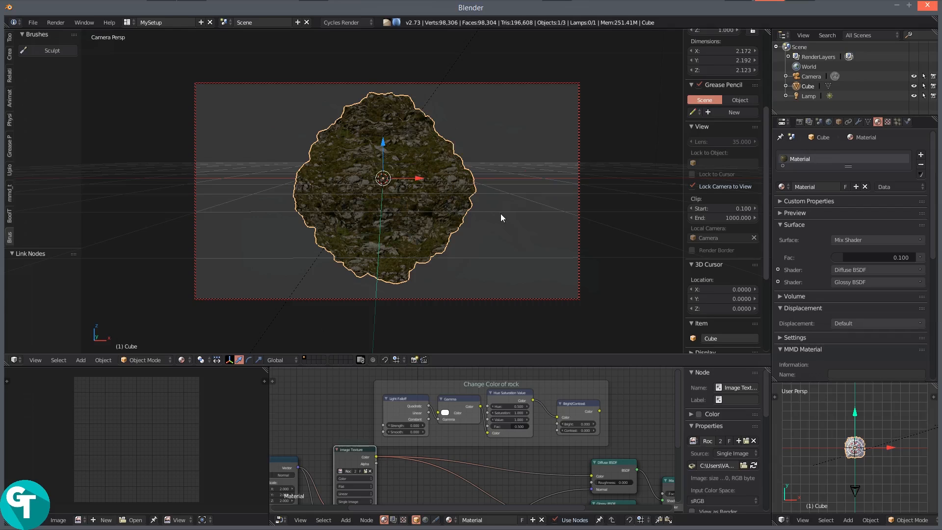
{"action": "key", "text": "r"}
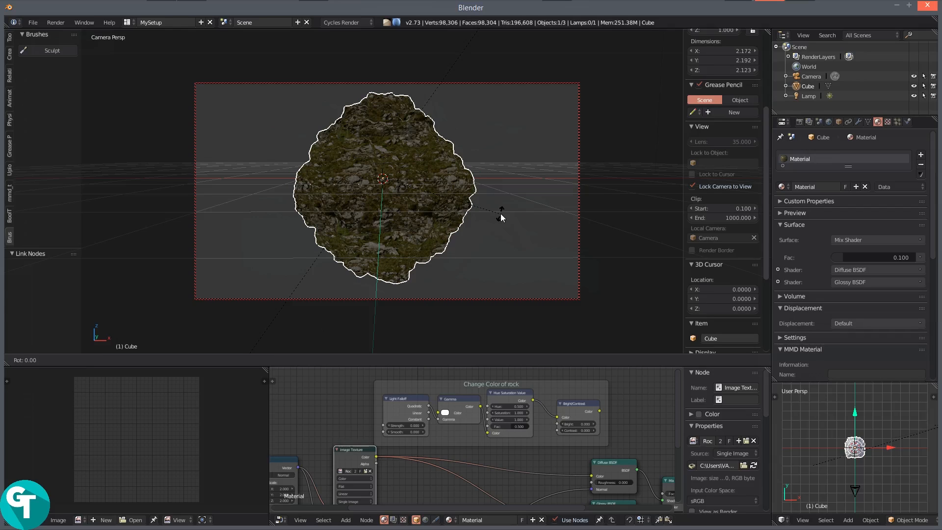
{"action": "key", "text": "z"}
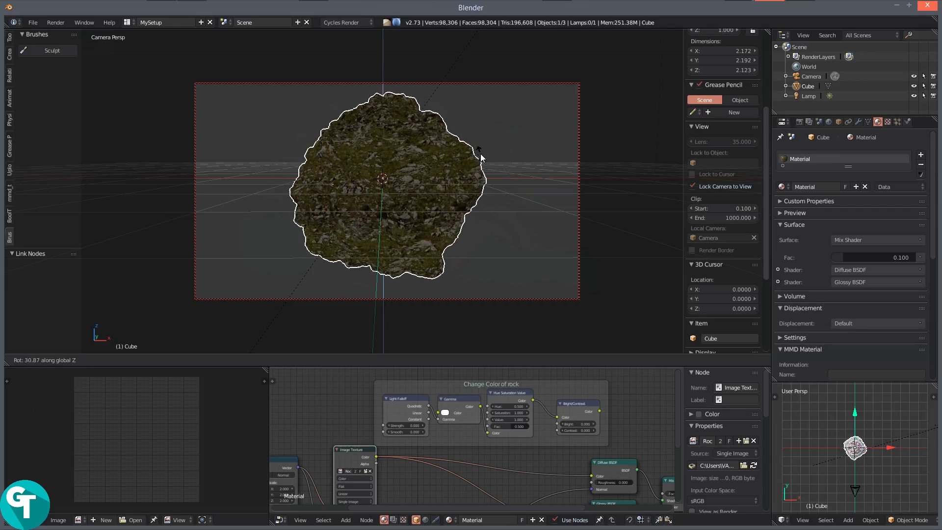
{"action": "left_click", "coordinate": [492, 188]}
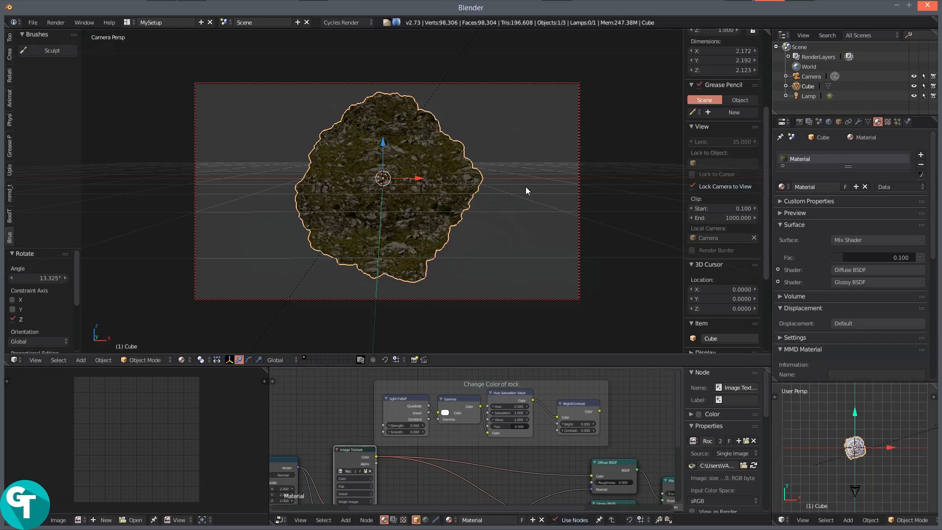
{"action": "key", "text": "r"}
{"action": "type", "text": "y"}
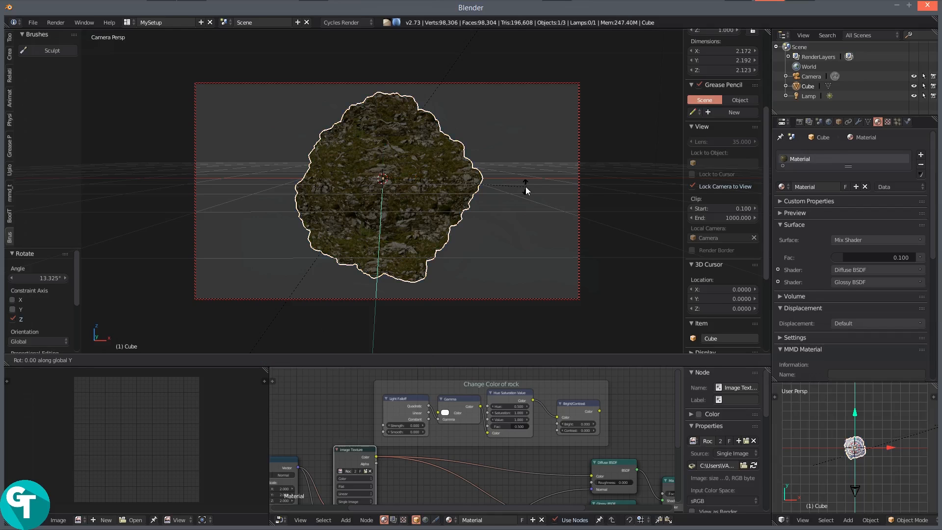
{"action": "type", "text": "180"}
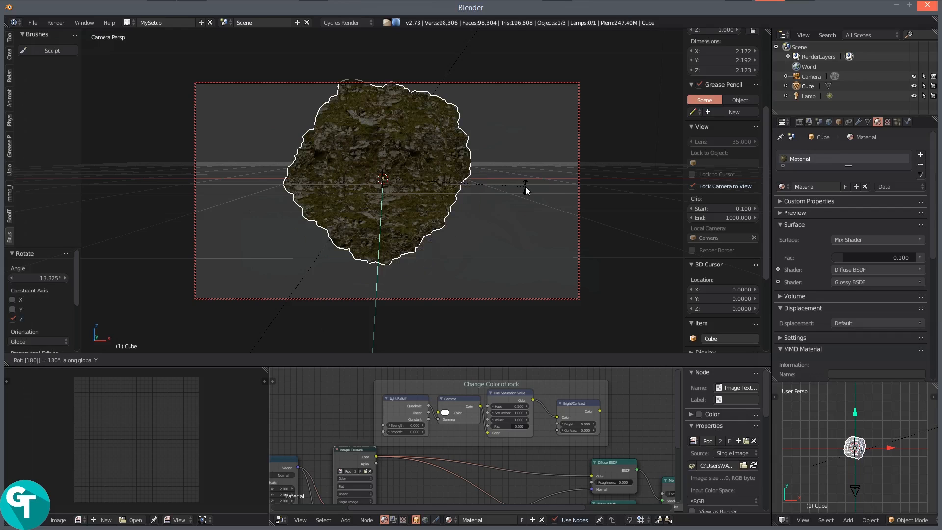
{"action": "key", "text": "Escape"}
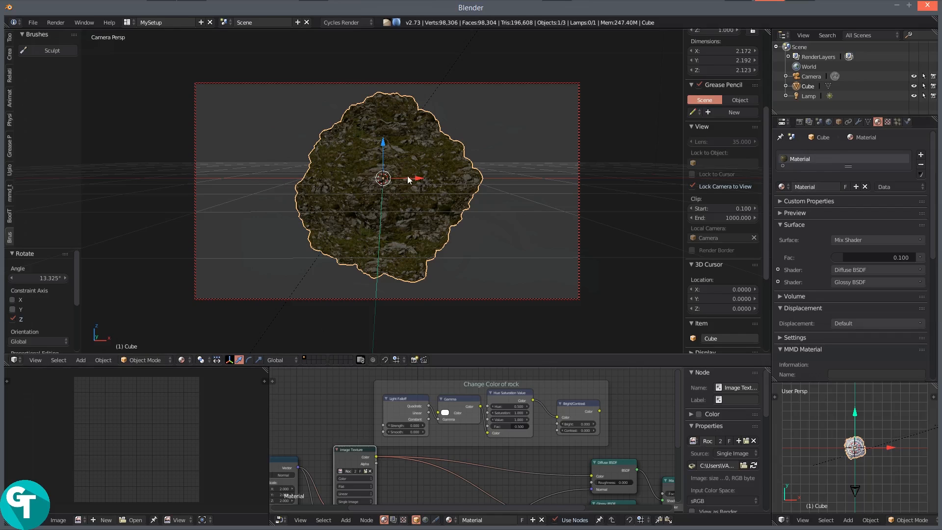
- Make the render's film background transparent and preview the rock in rendered shading
{"action": "scroll", "coordinate": [852, 278], "scroll_direction": "down", "scroll_amount": 6}
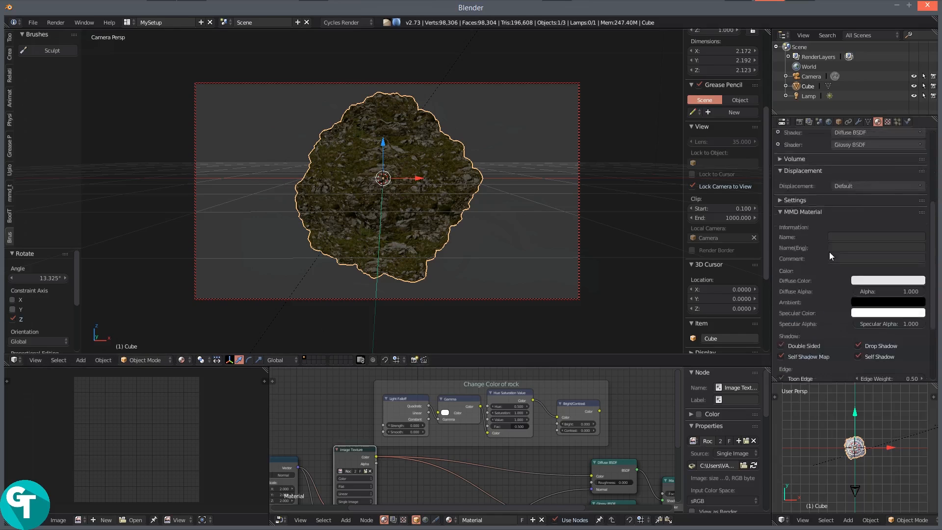
{"action": "scroll", "coordinate": [830, 248], "scroll_direction": "down", "scroll_amount": 3}
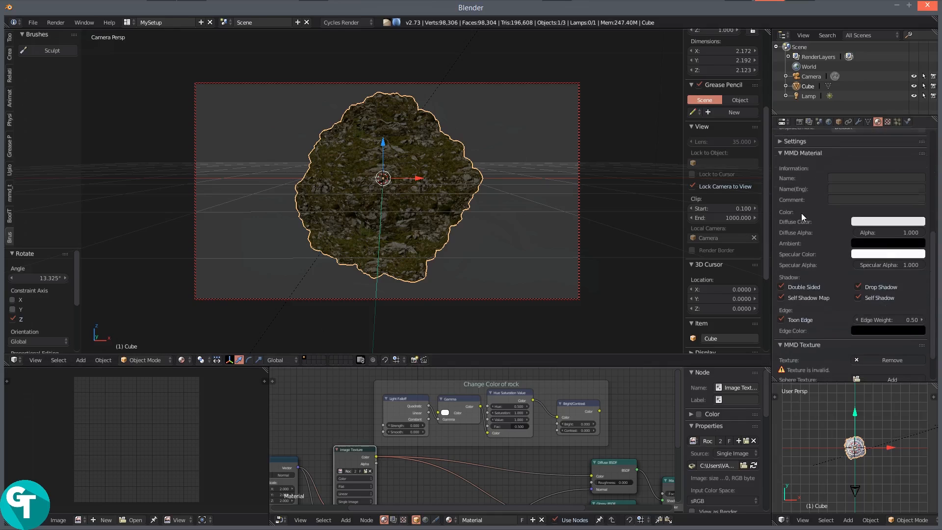
{"action": "left_click", "coordinate": [799, 121]}
{"action": "scroll", "coordinate": [830, 206], "scroll_direction": "down", "scroll_amount": 1}
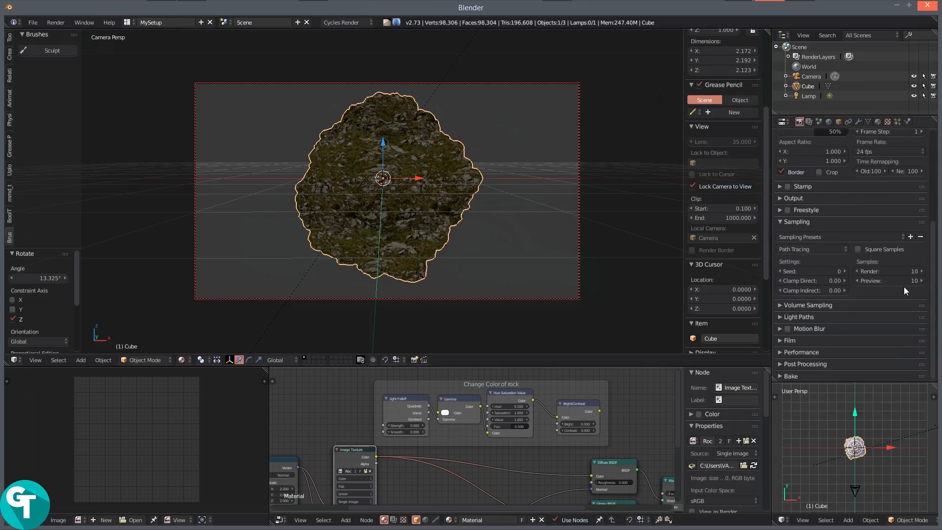
{"action": "left_click", "coordinate": [778, 342]}
{"action": "scroll", "coordinate": [876, 340], "scroll_direction": "down", "scroll_amount": 1}
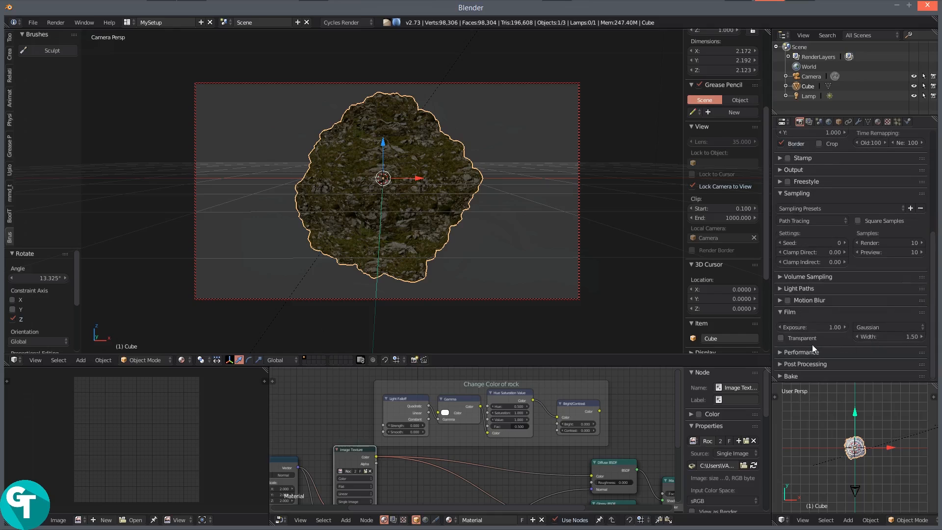
{"action": "left_click", "coordinate": [782, 338]}
{"action": "key", "text": "z"}
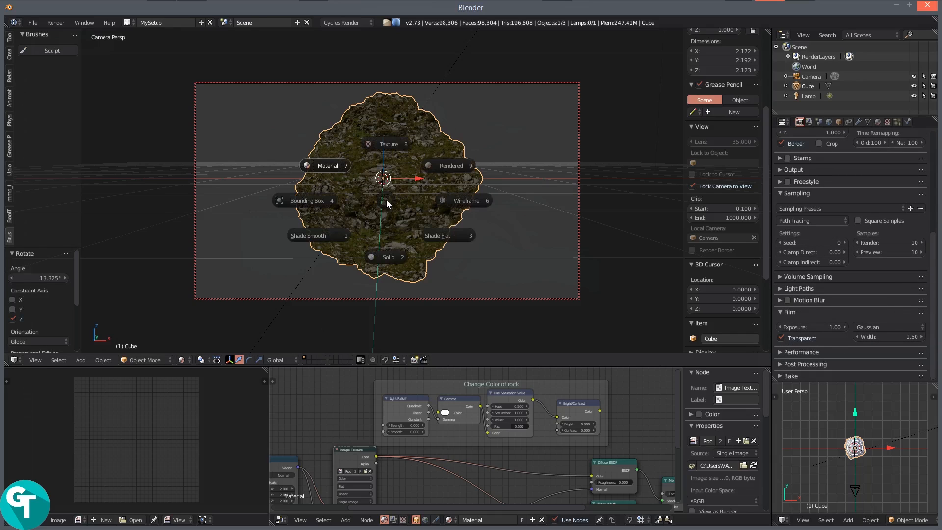
{"action": "left_click", "coordinate": [436, 170]}
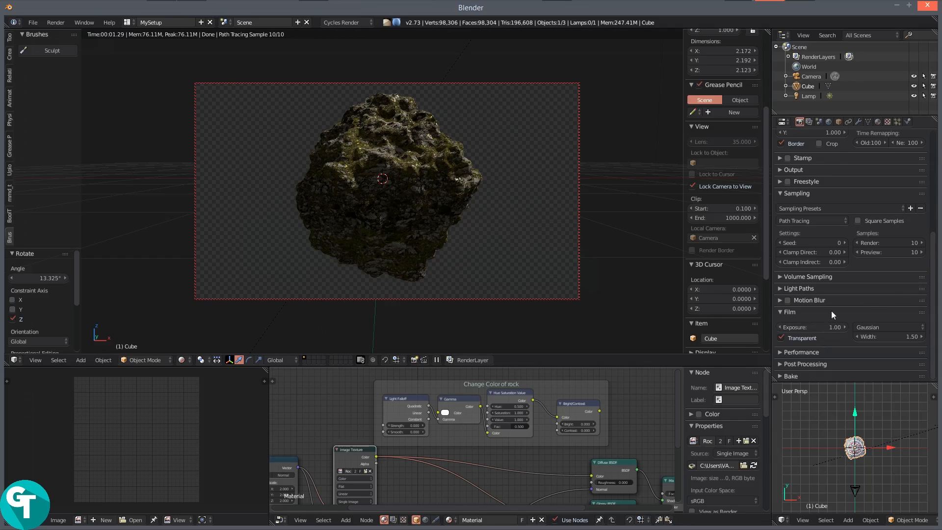
- Look through the film and performance render settings, and set the horizontal render resolution to 1080 px
{"action": "left_click", "coordinate": [785, 312]}
{"action": "left_click", "coordinate": [785, 324]}
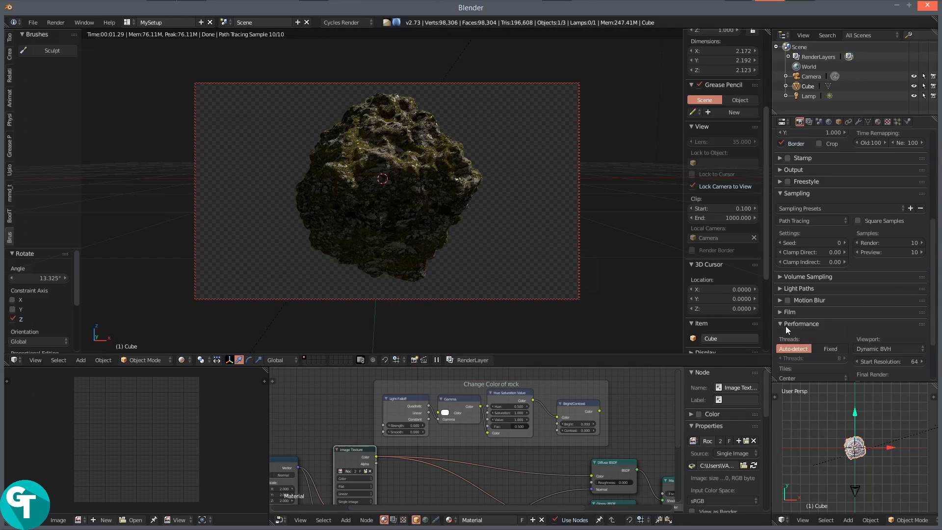
{"action": "left_click", "coordinate": [785, 325]}
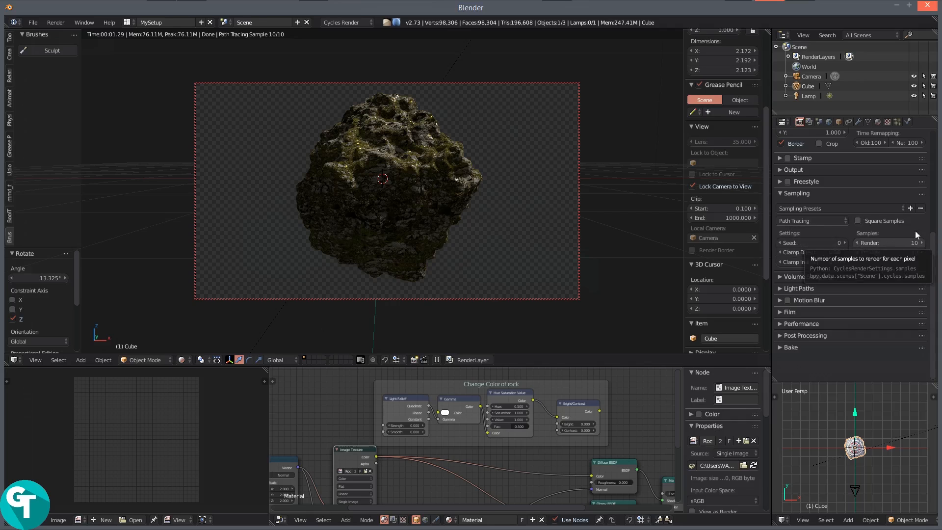
{"action": "scroll", "coordinate": [825, 137], "scroll_direction": "up", "scroll_amount": 9}
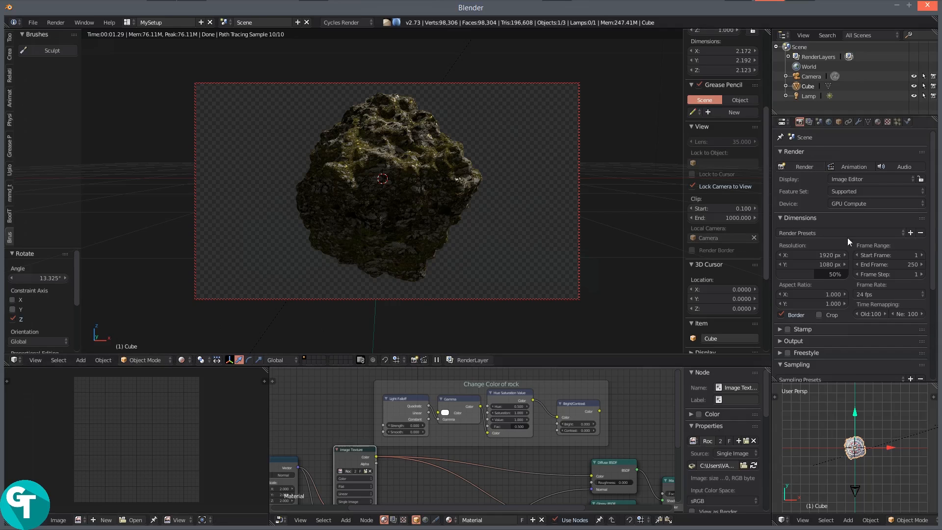
{"action": "left_click", "coordinate": [817, 254]}
{"action": "type", "text": "1080"}
{"action": "key", "text": "Return"}
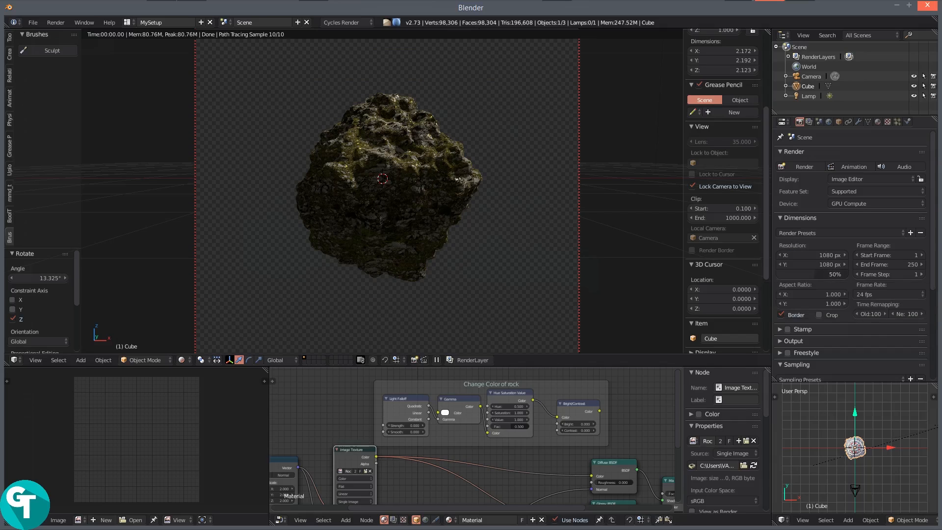
- Set the render resolution percentage to 200% and return the viewport to material shading
{"action": "left_click", "coordinate": [812, 274]}
{"action": "key", "text": "BackSpace"}
{"action": "key", "text": "BackSpace"}
{"action": "type", "text": "200"}
{"action": "key", "text": "Return"}
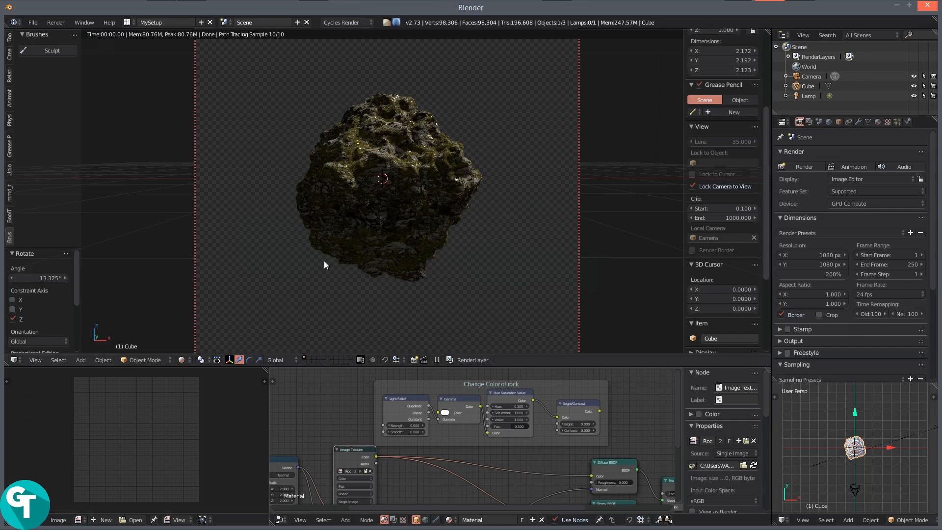
{"action": "key", "text": "z"}
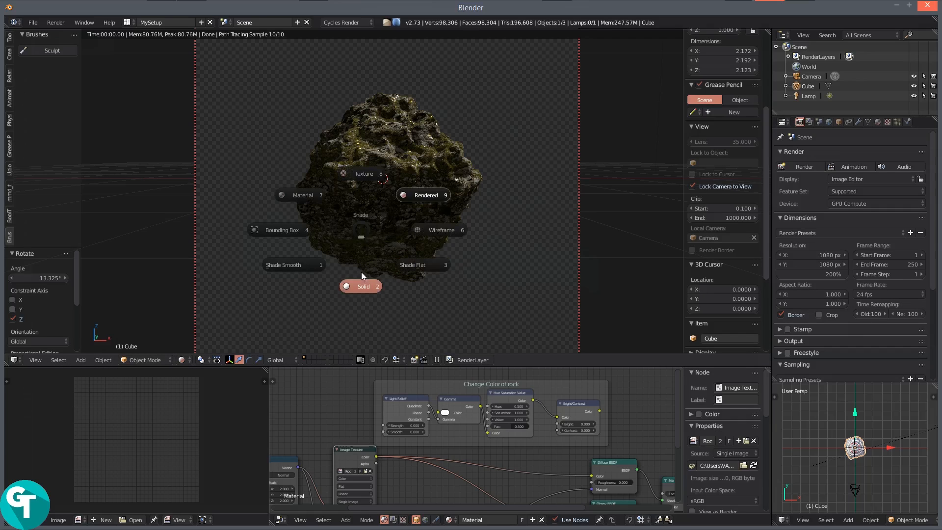
{"action": "left_click", "coordinate": [305, 195]}
- Save the scene as Rock_Tutorial.blend in the Water Effect folder
{"action": "left_click", "coordinate": [32, 23]}
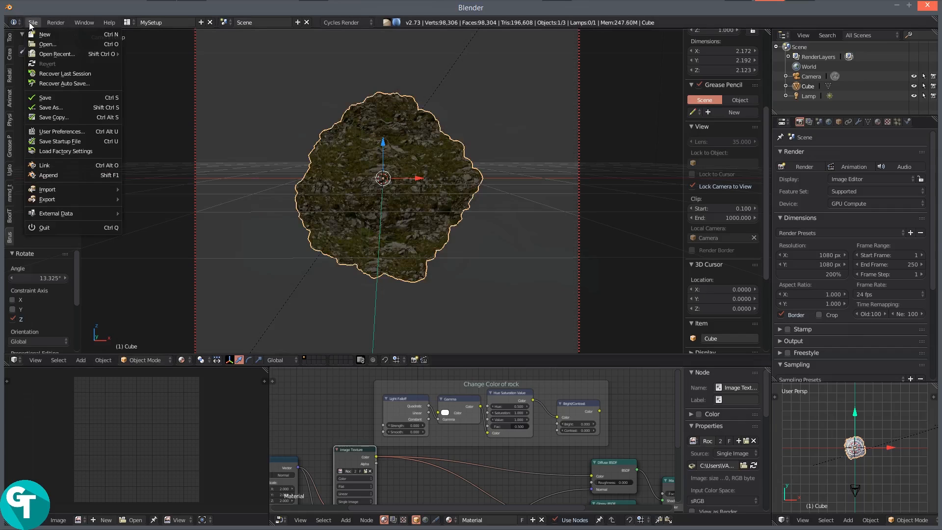
{"action": "left_click", "coordinate": [54, 107]}
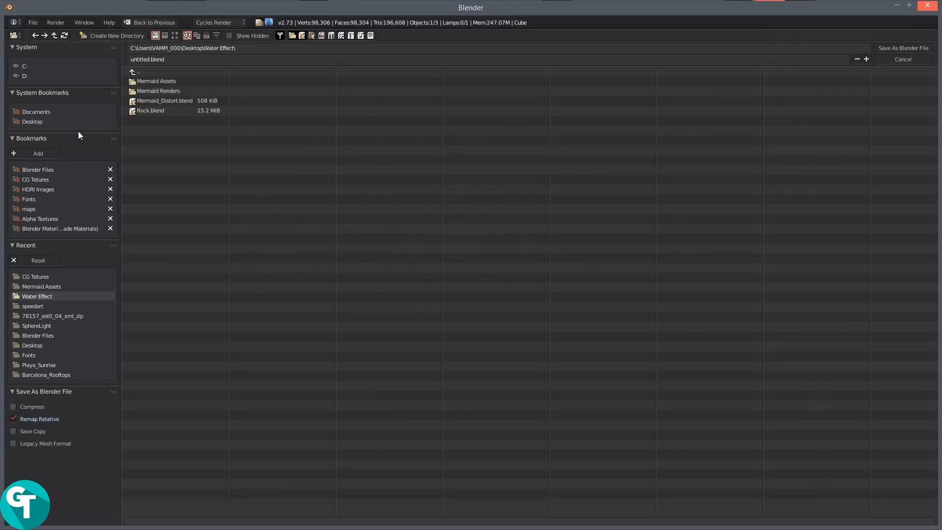
{"action": "left_click", "coordinate": [167, 59]}
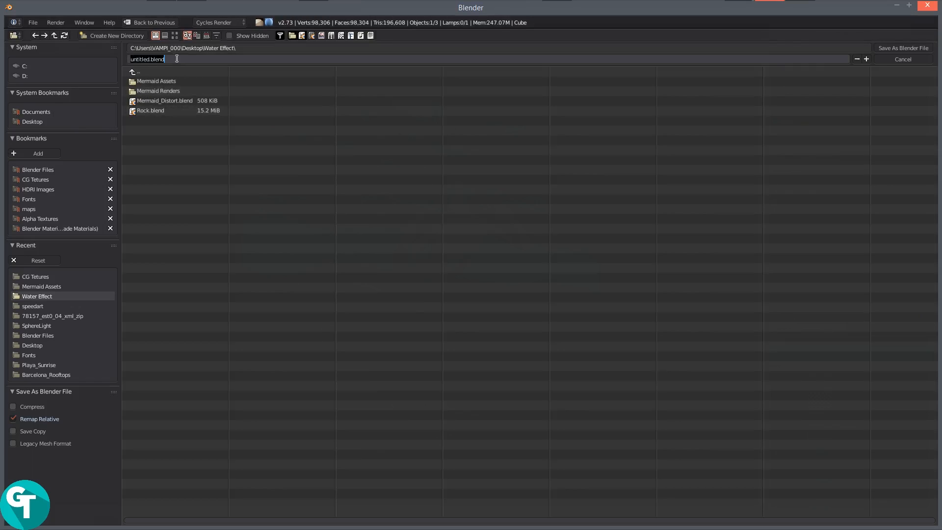
{"action": "type", "text": "Rock_Tutoria"}
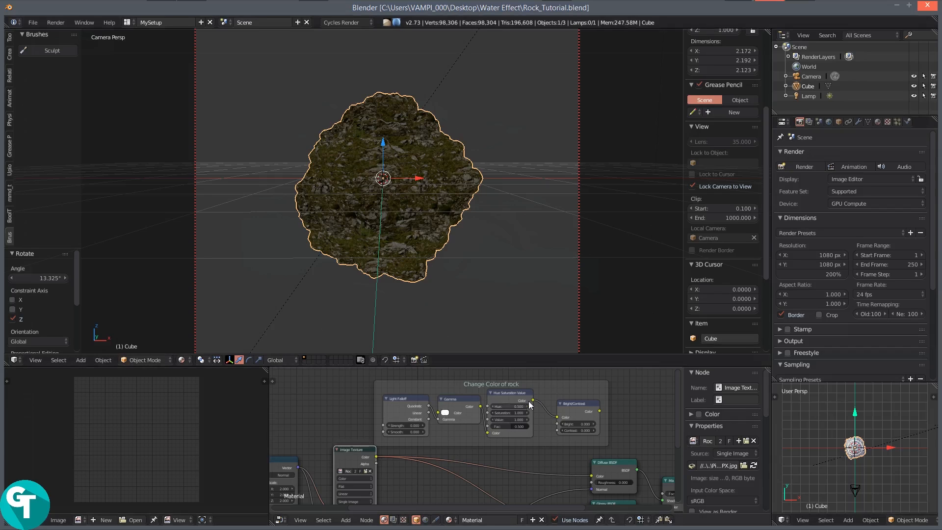
- Examine the rock material's node setup, including the mapping, image textures, bump, shaders and the "Change Color of rock" frame
{"action": "scroll", "coordinate": [520, 453], "scroll_direction": "down", "scroll_amount": 3}
{"action": "left_click_drag", "start_coordinate": [492, 479], "coordinate": [502, 424]}
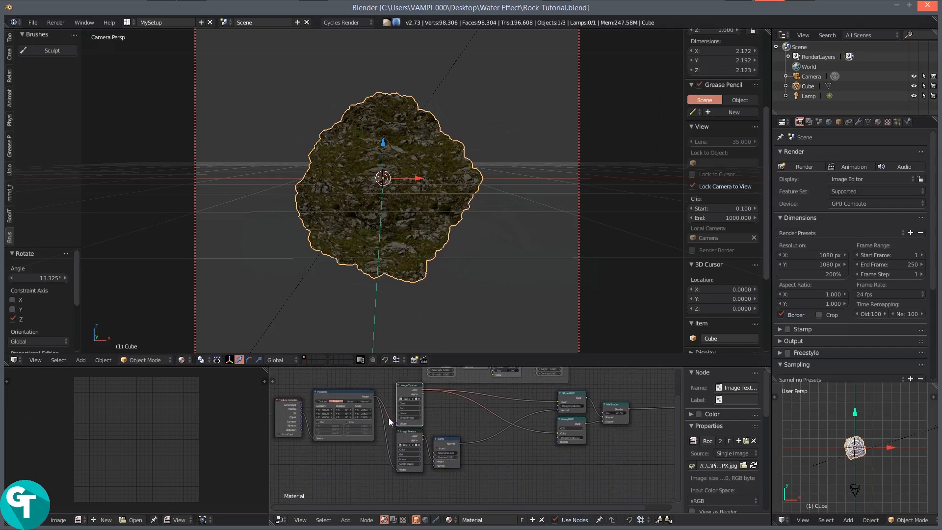
{"action": "scroll", "coordinate": [455, 420], "scroll_direction": "up", "scroll_amount": 1}
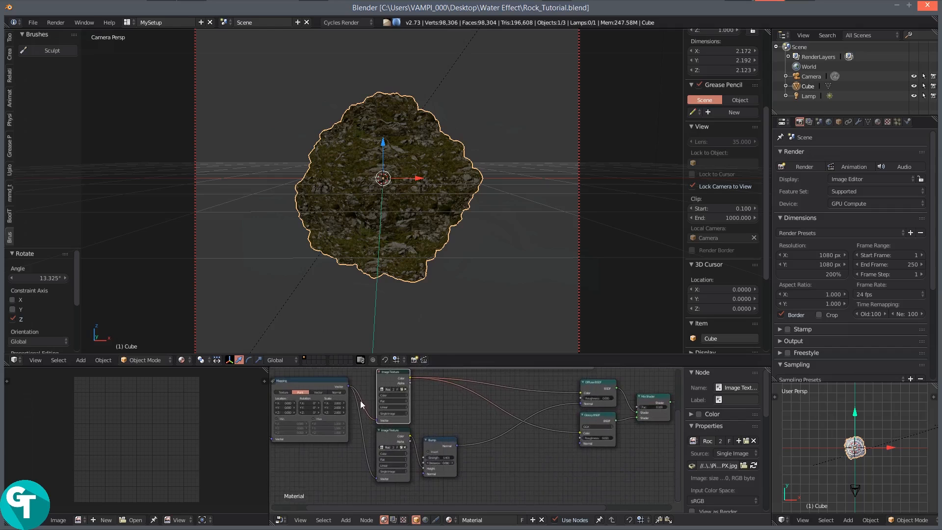
{"action": "scroll", "coordinate": [469, 402], "scroll_direction": "down", "scroll_amount": 2}
{"action": "left_click_drag", "start_coordinate": [600, 442], "coordinate": [596, 461]}
{"action": "scroll", "coordinate": [513, 443], "scroll_direction": "down", "scroll_amount": 2}
{"action": "scroll", "coordinate": [464, 464], "scroll_direction": "down", "scroll_amount": 3}
{"action": "left_click_drag", "start_coordinate": [460, 427], "coordinate": [458, 449]}
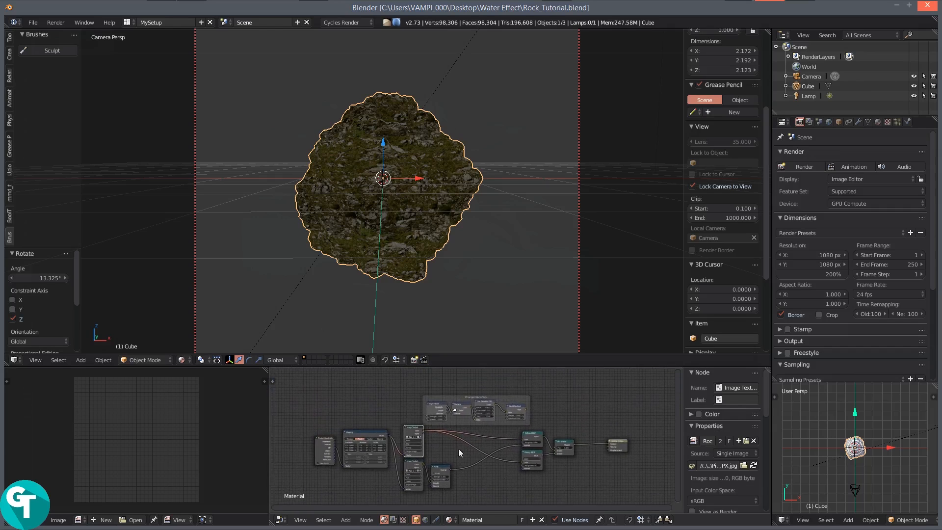
{"action": "scroll", "coordinate": [429, 429], "scroll_direction": "up", "scroll_amount": 12}
{"action": "left_click_drag", "start_coordinate": [375, 457], "coordinate": [402, 479]}
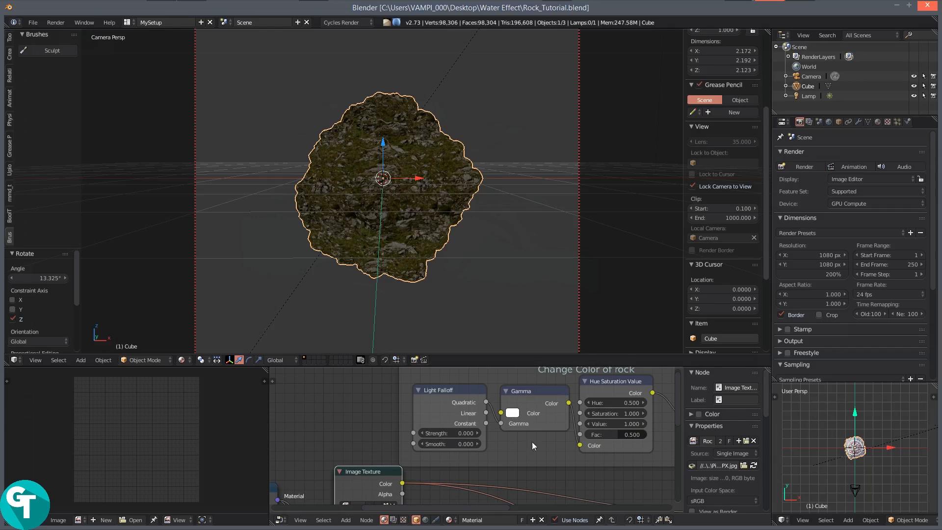
{"action": "scroll", "coordinate": [532, 441], "scroll_direction": "down", "scroll_amount": 3}
{"action": "left_click_drag", "start_coordinate": [669, 434], "coordinate": [481, 398]}
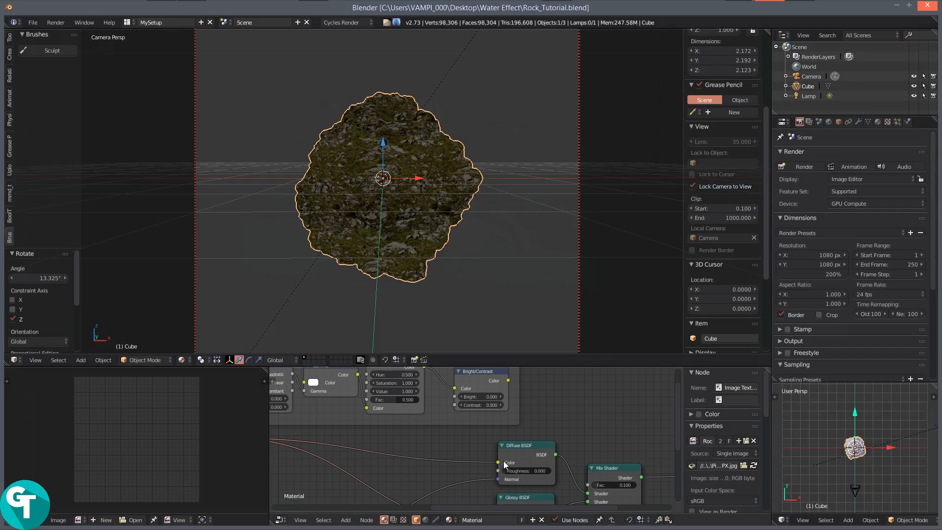
{"action": "scroll", "coordinate": [470, 434], "scroll_direction": "down", "scroll_amount": 3}
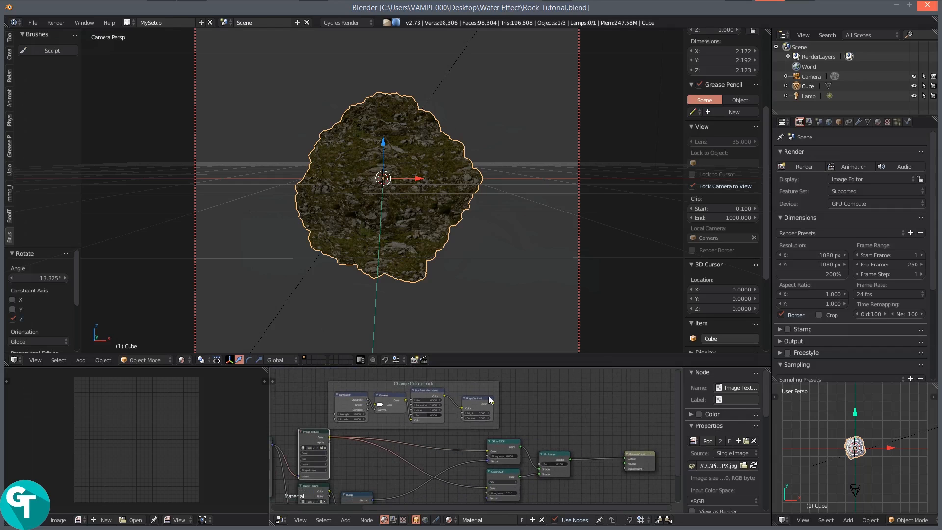
{"action": "scroll", "coordinate": [445, 451], "scroll_direction": "down", "scroll_amount": 3}
{"action": "left_click_drag", "start_coordinate": [444, 451], "coordinate": [468, 460]}
{"action": "scroll", "coordinate": [474, 411], "scroll_direction": "down", "scroll_amount": 3}
- Quit Blender and open Rock.png from the Mermaid Assets folder in GIMP
{"action": "left_click", "coordinate": [35, 23]}
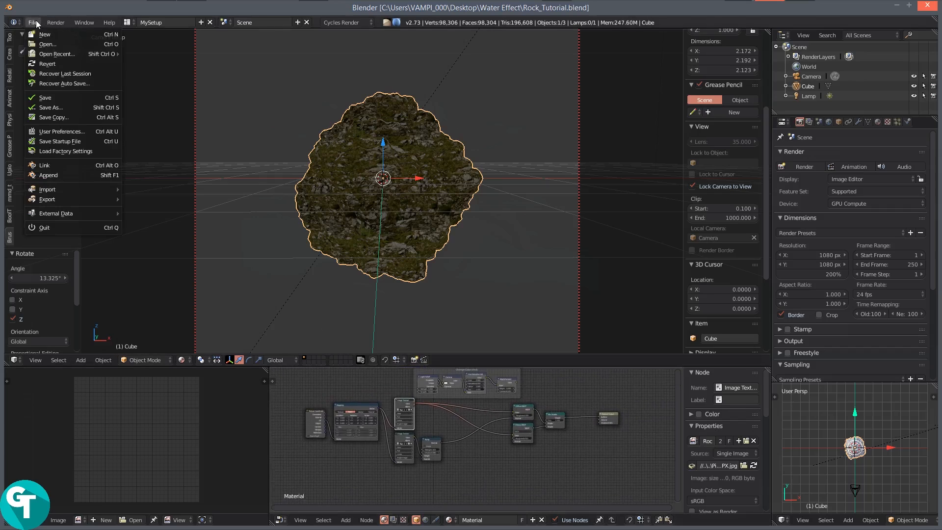
{"action": "left_click", "coordinate": [44, 227]}
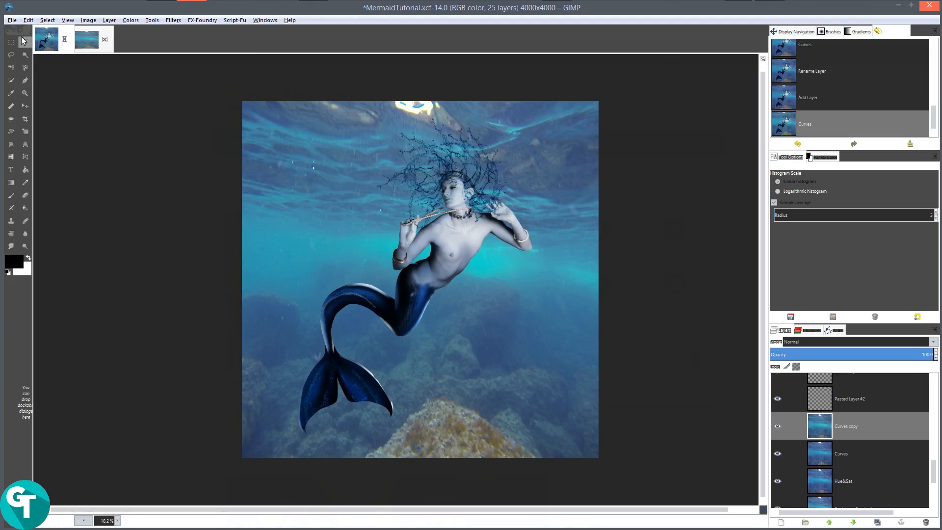
{"action": "left_click", "coordinate": [12, 20]}
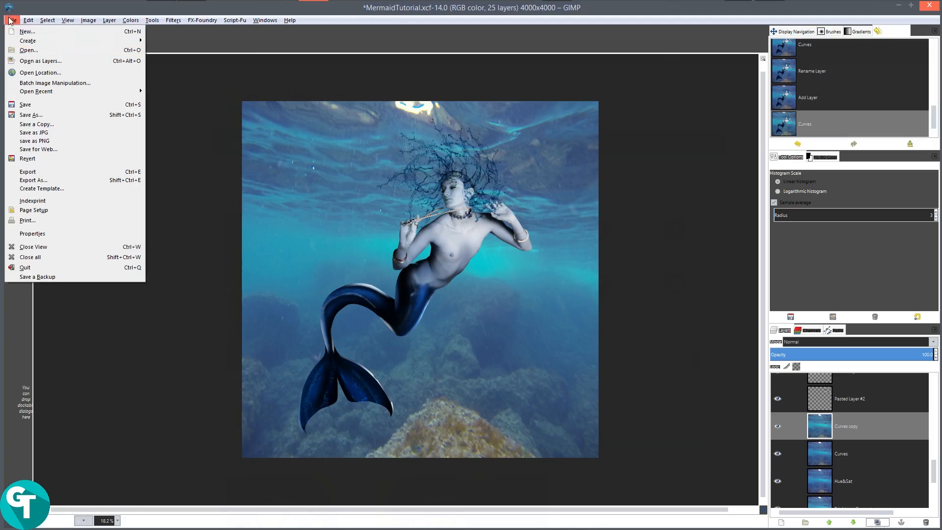
{"action": "left_click", "coordinate": [27, 50]}
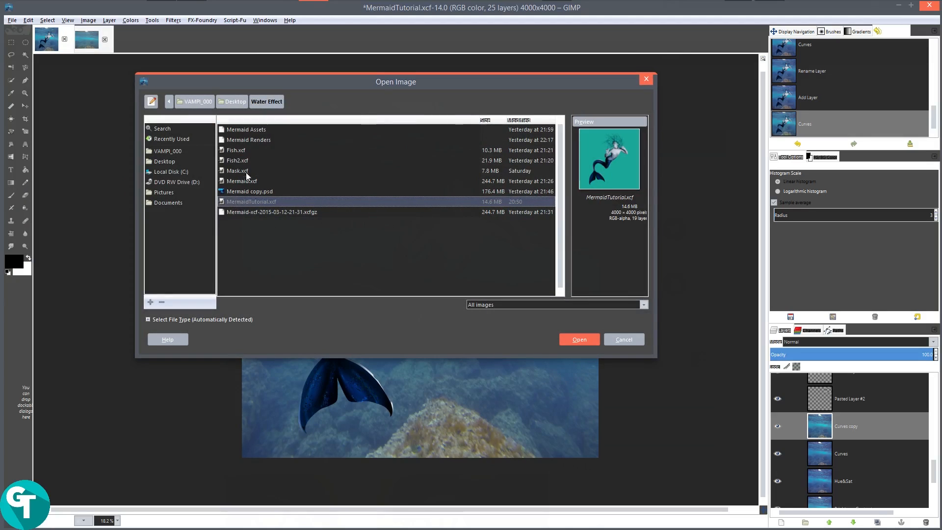
{"action": "double_click", "coordinate": [246, 130]}
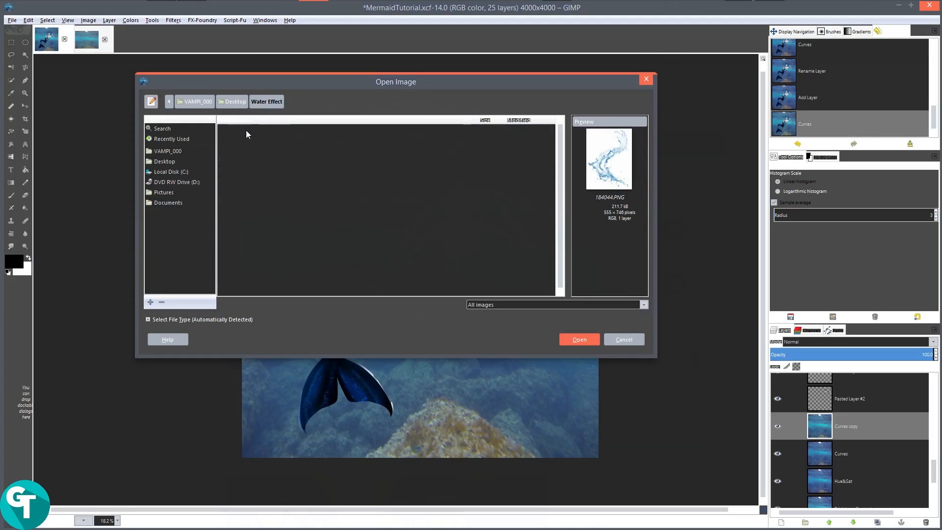
{"action": "left_click", "coordinate": [248, 223]}
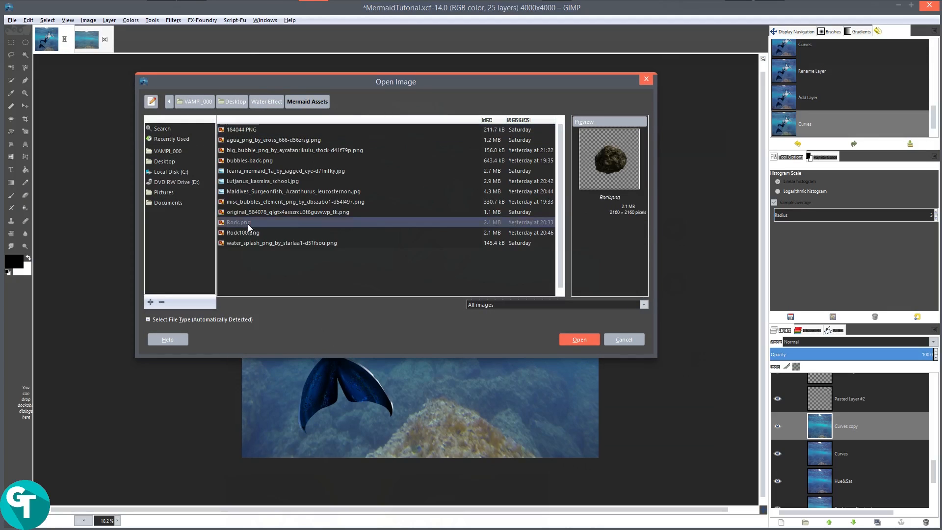
{"action": "left_click", "coordinate": [592, 340]}
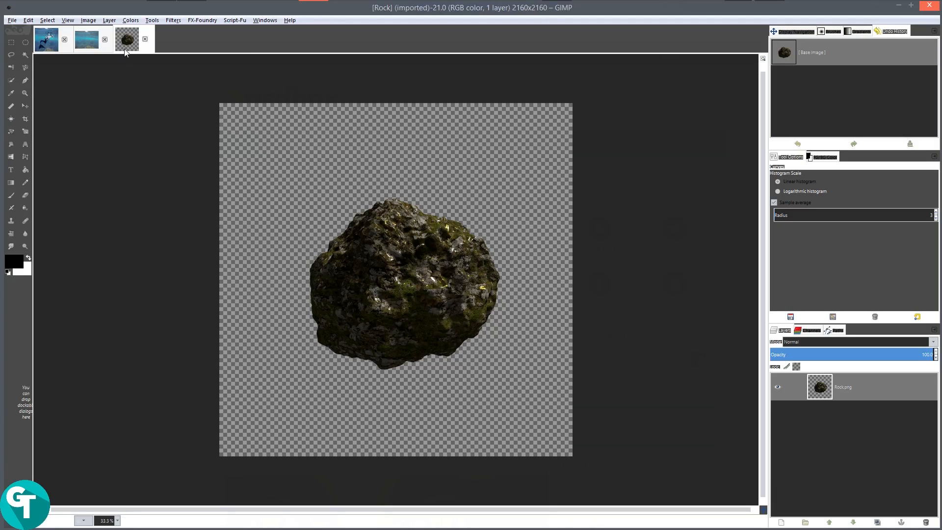
- Select the whole Rock image and copy it
{"action": "key", "text": "ctrl+a"}
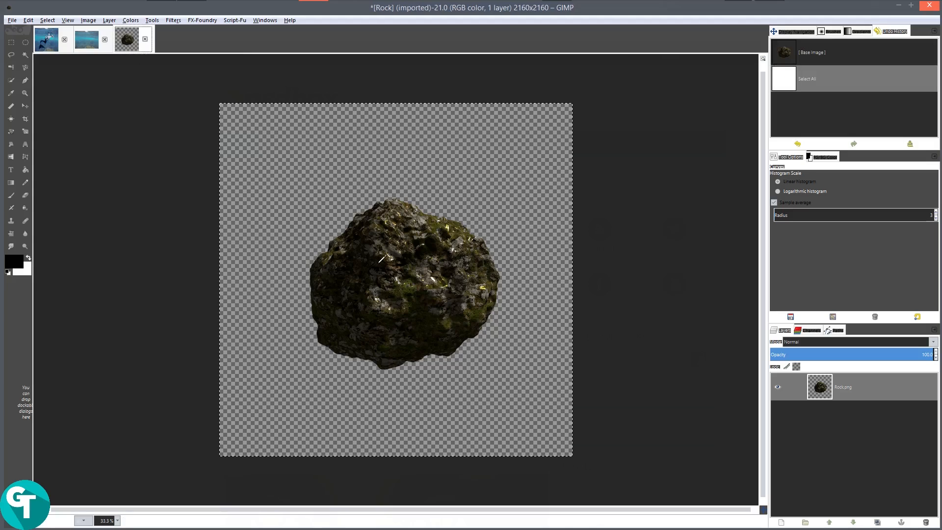
{"action": "right_click", "coordinate": [382, 259]}
{"action": "mouse_move", "coordinate": [407, 277]}
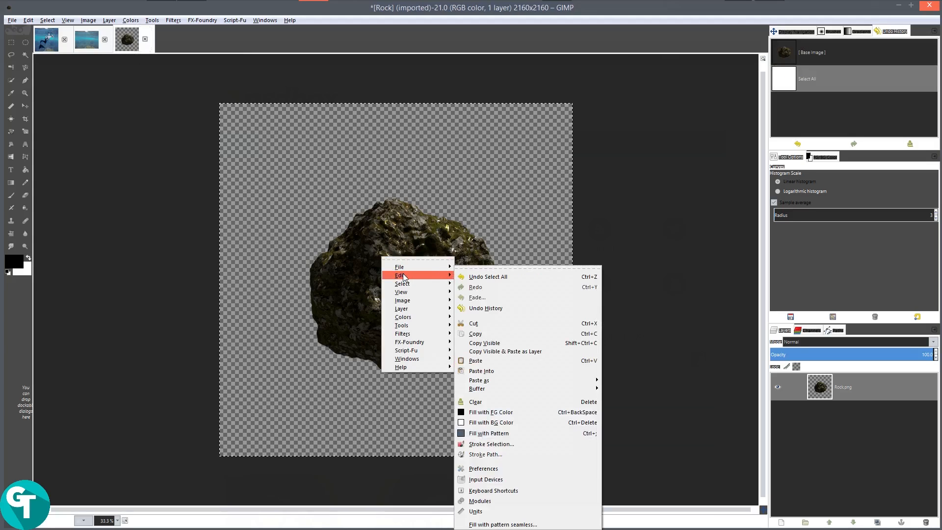
{"action": "left_click", "coordinate": [505, 332]}
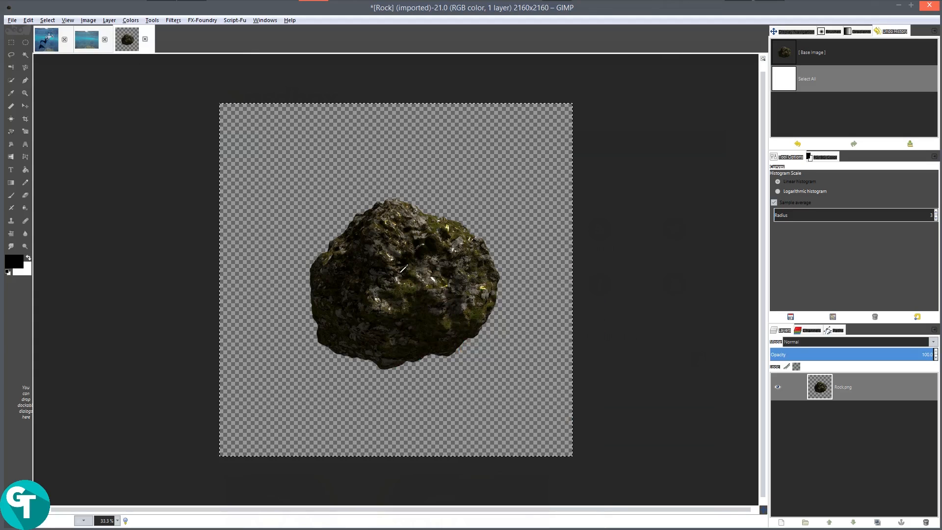
- Paste the rock into the MermaidTutorial image as a new layer and move it into the picture's lower-right corner
{"action": "scroll", "coordinate": [401, 299], "scroll_direction": "up", "scroll_amount": 2}
{"action": "scroll", "coordinate": [402, 299], "scroll_direction": "down", "scroll_amount": 2}
{"action": "left_click", "coordinate": [50, 47]}
{"action": "right_click", "coordinate": [425, 303]}
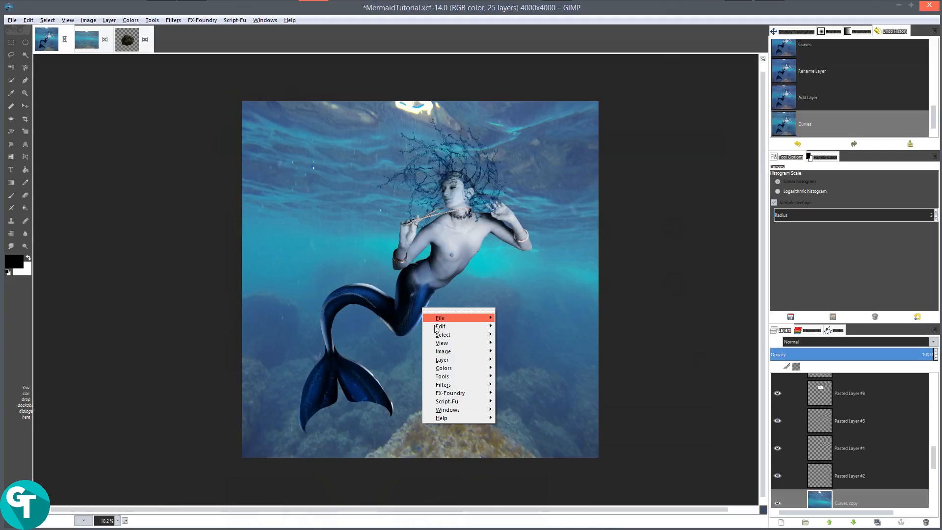
{"action": "left_click", "coordinate": [543, 362]}
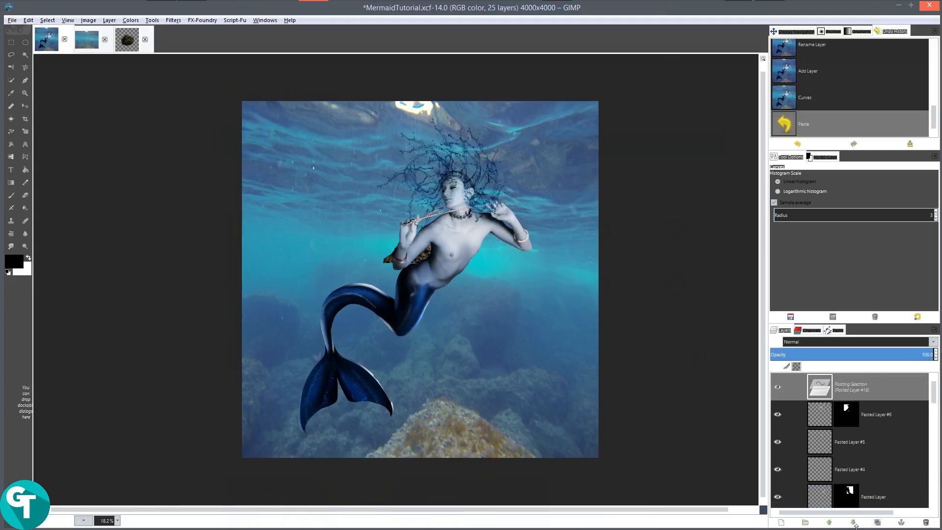
{"action": "left_click", "coordinate": [781, 522]}
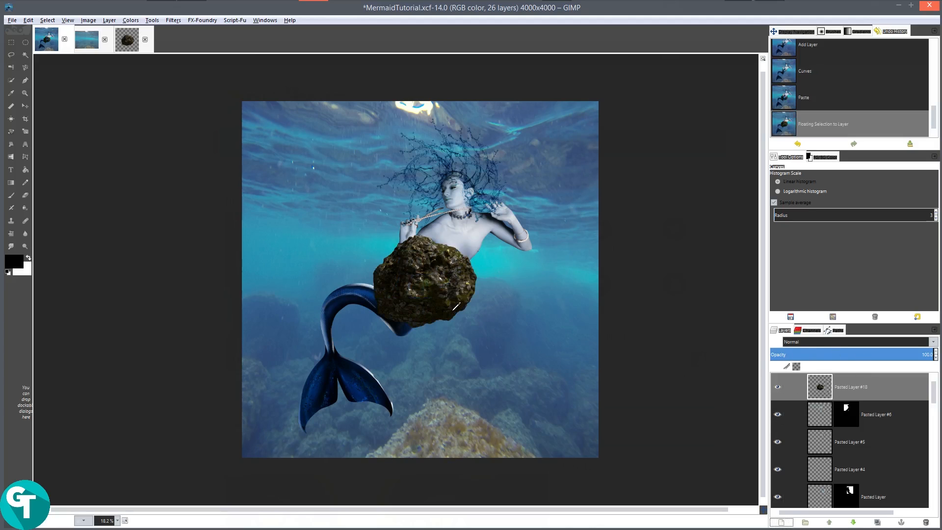
{"action": "key", "text": "m"}
{"action": "left_click_drag", "start_coordinate": [493, 331], "coordinate": [584, 425]}
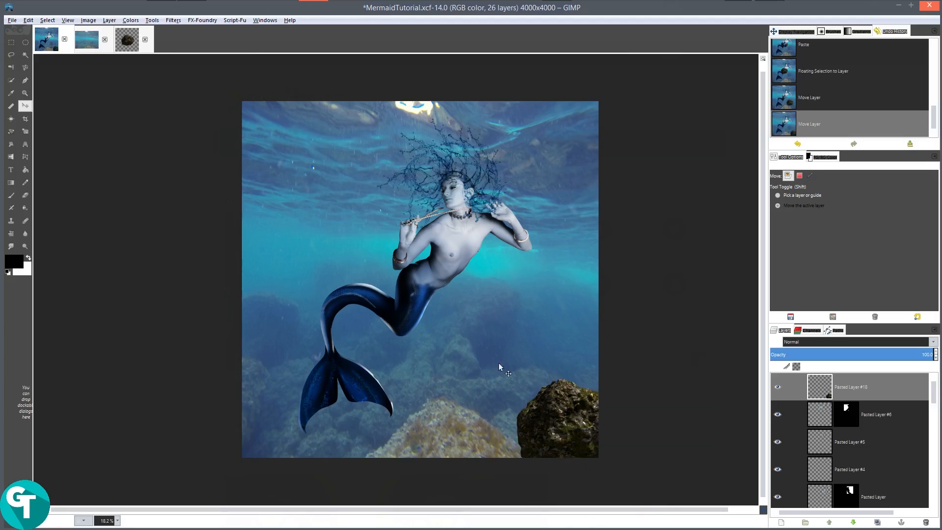
- Close the Rock and Underwater-PSDBOX-6 source images, discarding their changes
{"action": "left_click", "coordinate": [145, 39]}
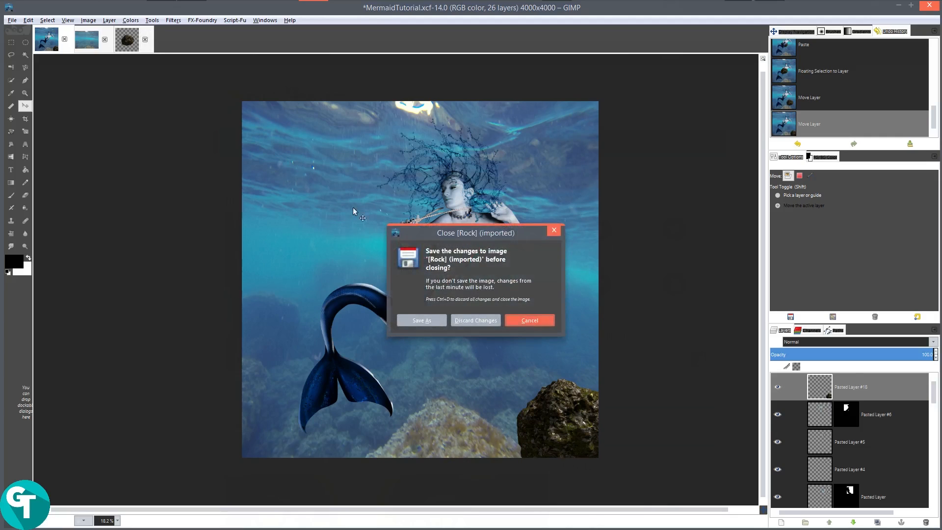
{"action": "left_click", "coordinate": [470, 320]}
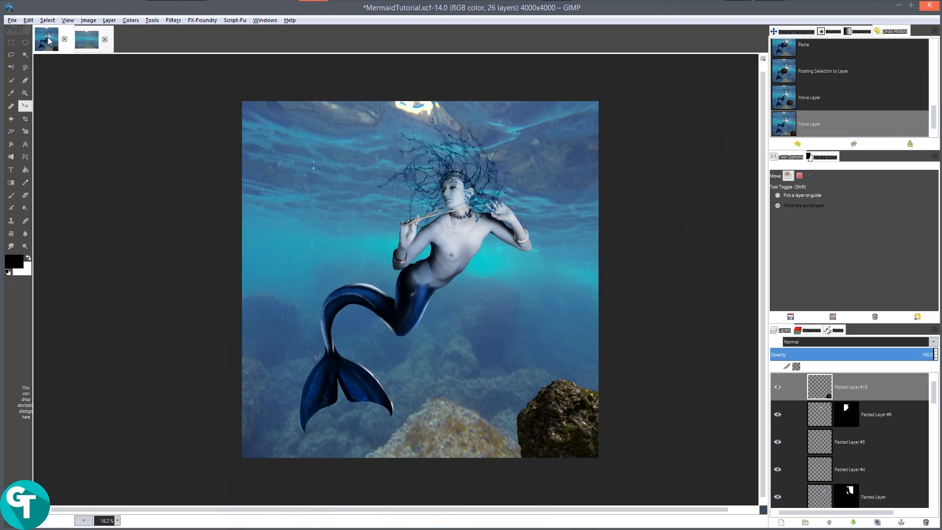
{"action": "left_click", "coordinate": [105, 40]}
{"action": "left_click", "coordinate": [488, 322]}
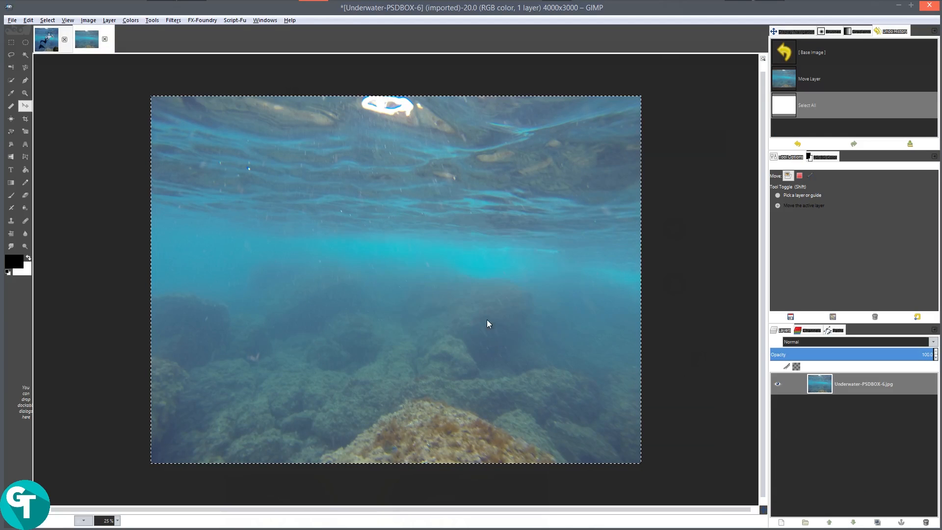
- Open Rock100.png from the Mermaid Assets folder
{"action": "left_click", "coordinate": [12, 21]}
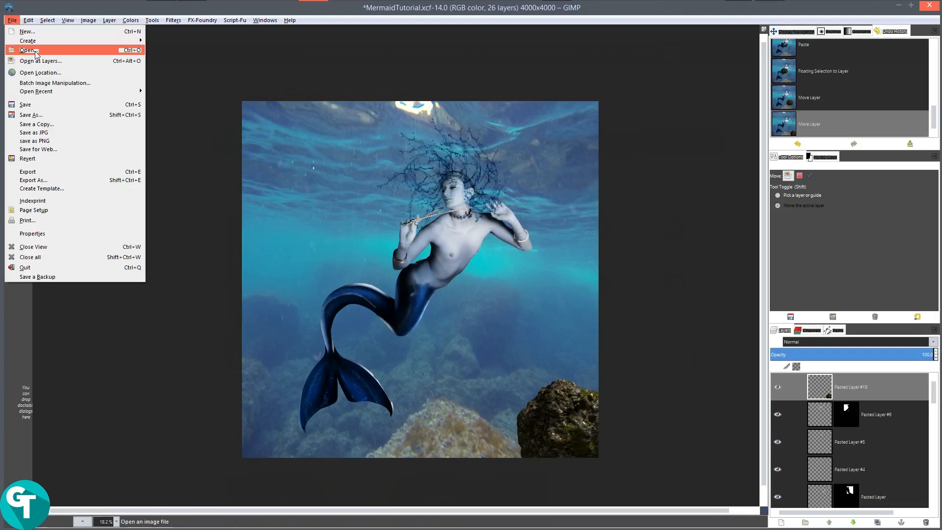
{"action": "left_click", "coordinate": [35, 45]}
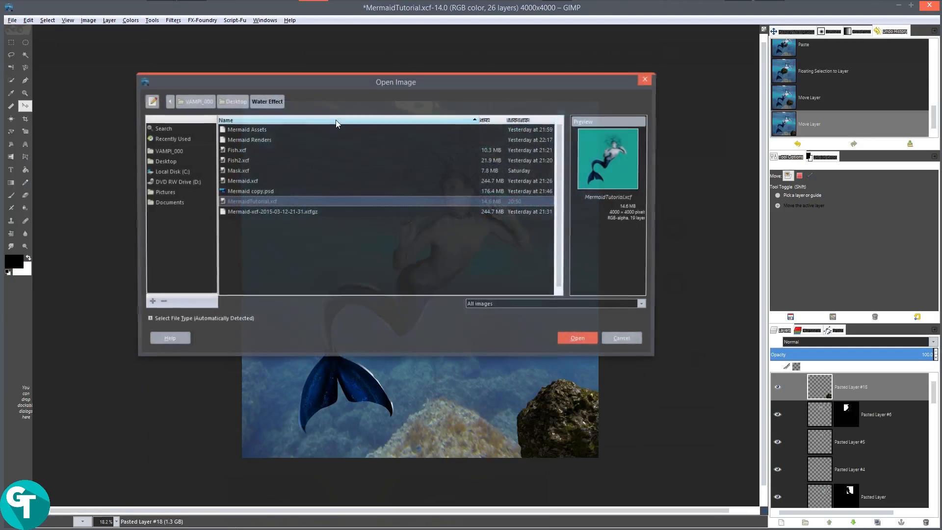
{"action": "double_click", "coordinate": [247, 129]}
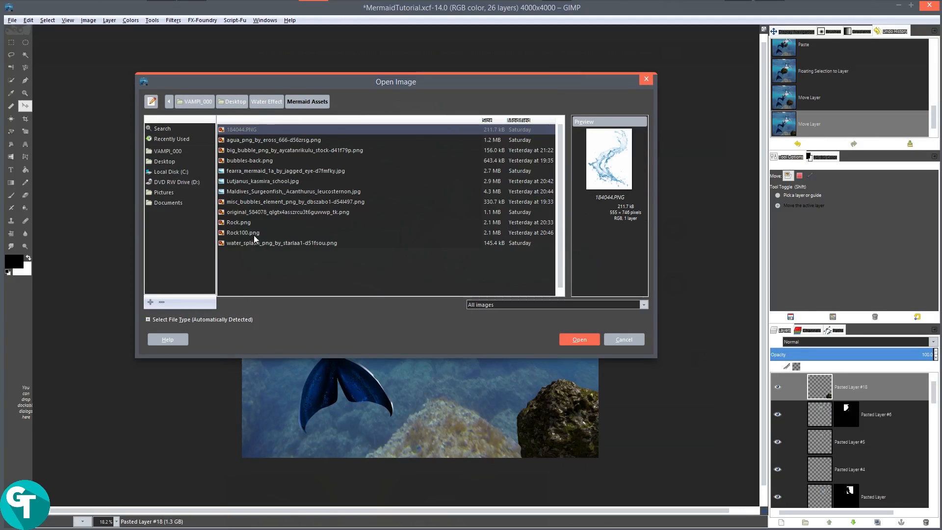
{"action": "left_click", "coordinate": [254, 234]}
{"action": "left_click", "coordinate": [569, 342]}
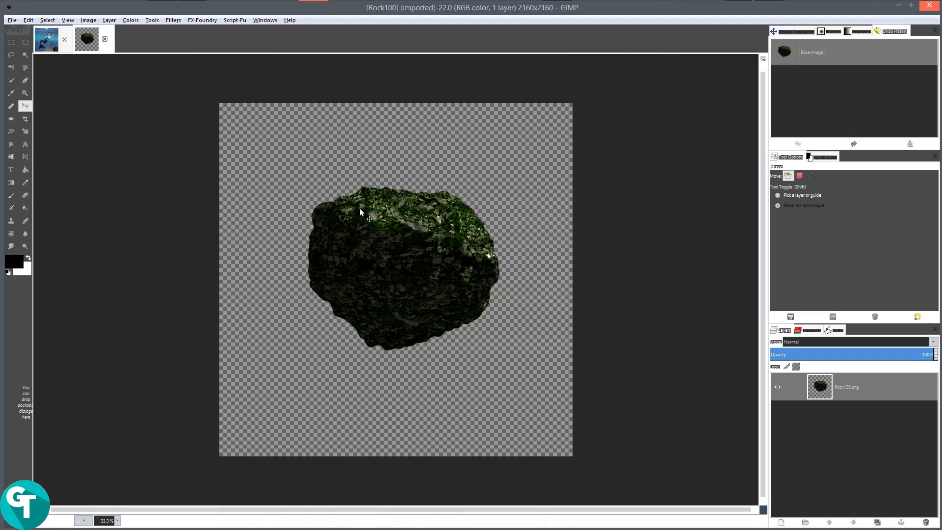
- Select the whole Rock100 image and copy it
{"action": "left_click", "coordinate": [349, 221]}
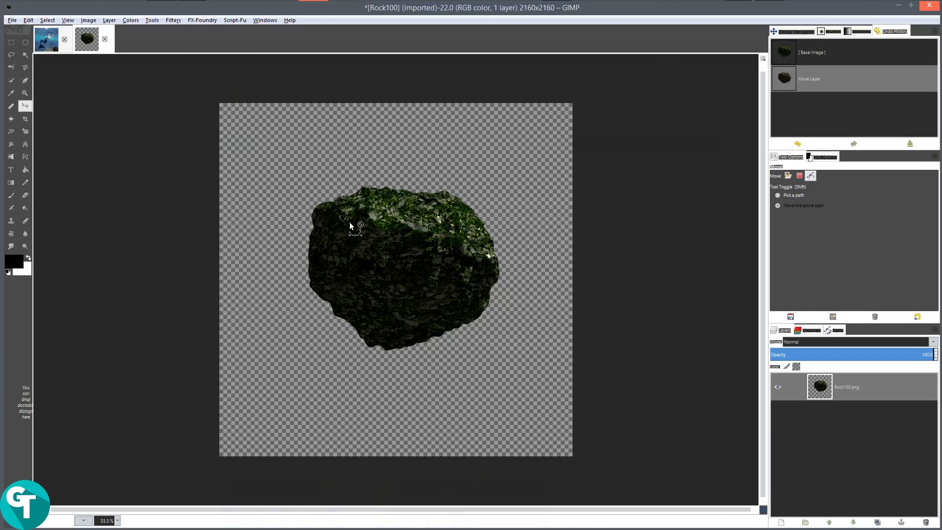
{"action": "key", "text": "ctrl+a"}
{"action": "right_click", "coordinate": [352, 226]}
{"action": "mouse_move", "coordinate": [373, 243]}
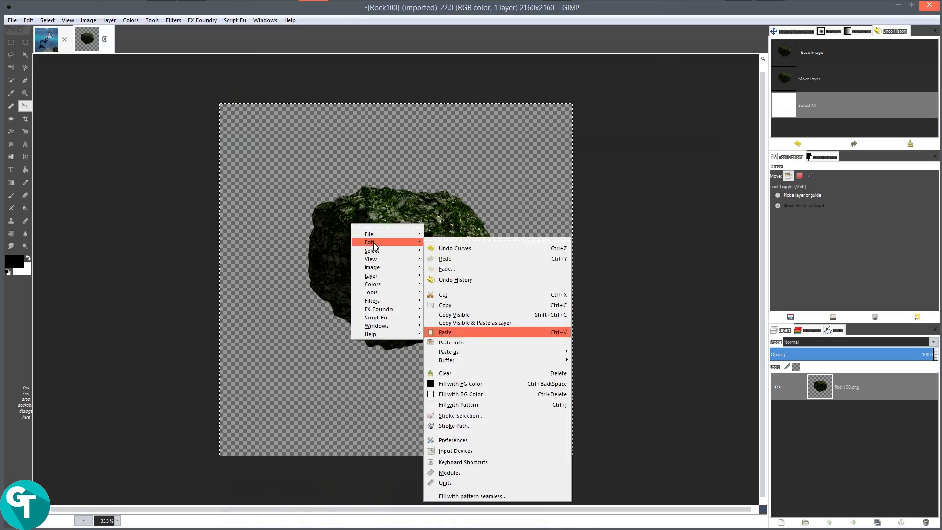
{"action": "left_click", "coordinate": [455, 305]}
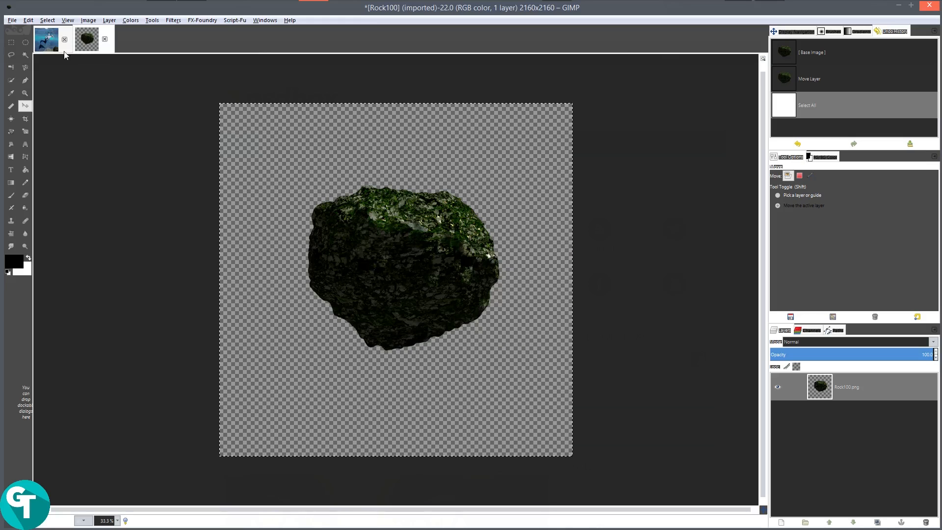
- Paste the mossy rock into the MermaidTutorial image as a new layer
{"action": "left_click", "coordinate": [46, 39]}
{"action": "right_click", "coordinate": [421, 276]}
{"action": "mouse_move", "coordinate": [454, 293]}
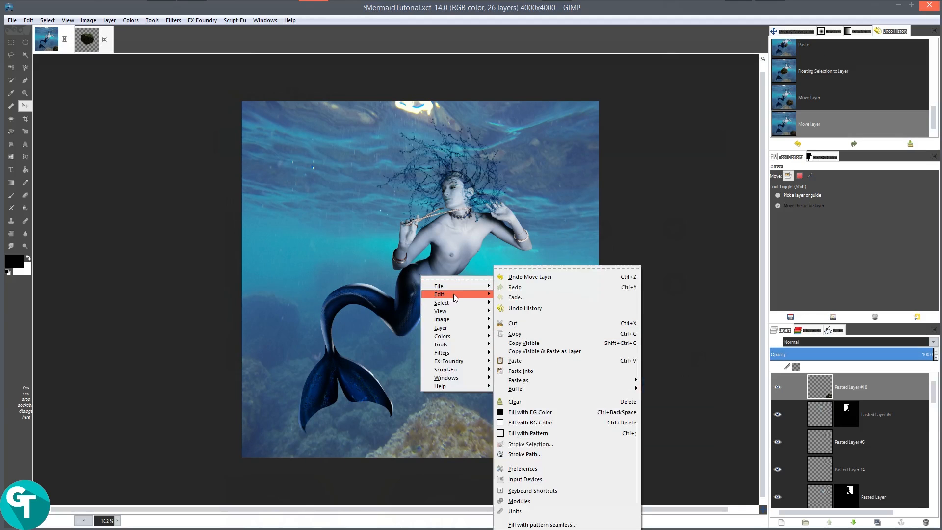
{"action": "left_click", "coordinate": [526, 359]}
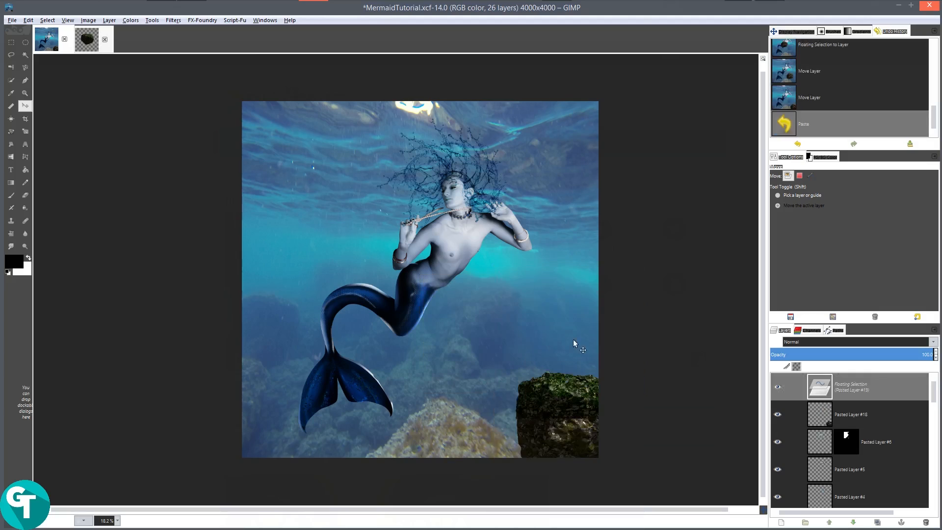
{"action": "left_click", "coordinate": [782, 522]}
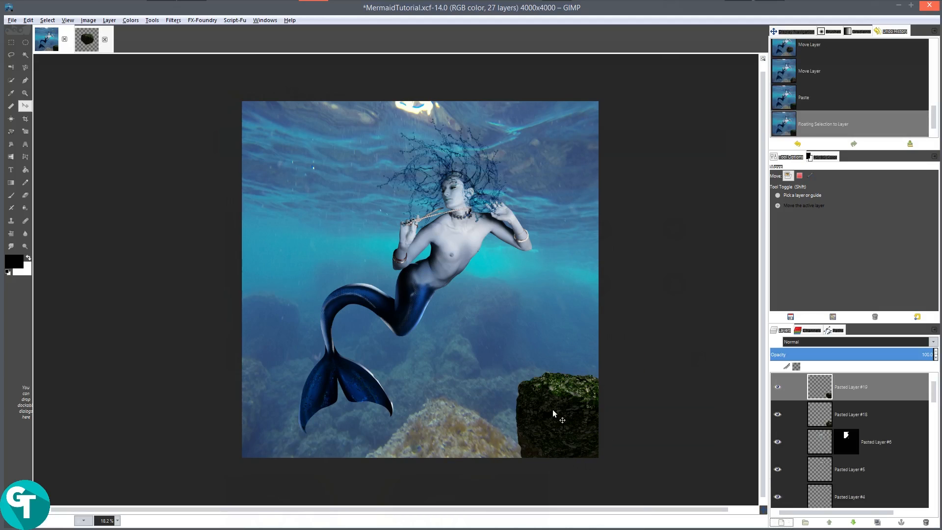
- Place the mossy rock's layer below the first rock's layer and position it behind that rock, with its mossy upper part showing
{"action": "left_click_drag", "start_coordinate": [565, 428], "coordinate": [525, 395]}
{"action": "left_click_drag", "start_coordinate": [878, 392], "coordinate": [876, 417]}
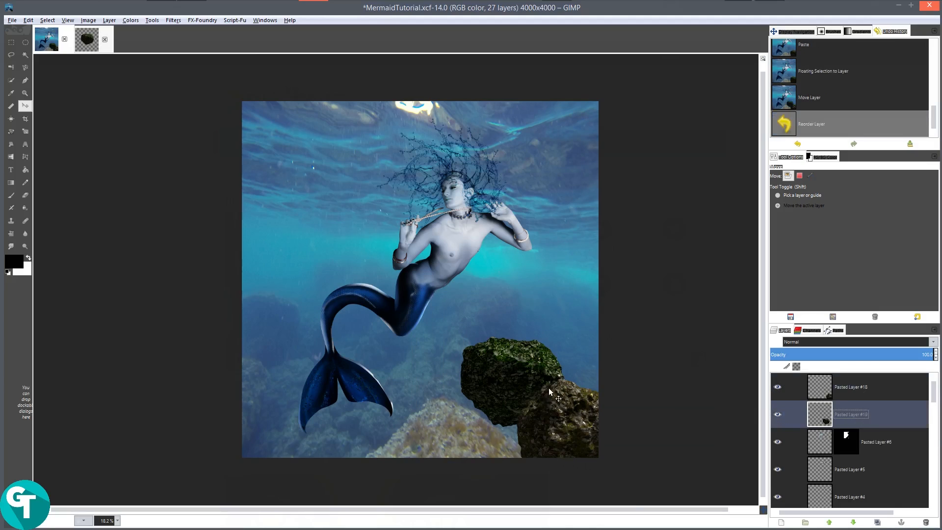
{"action": "left_click_drag", "start_coordinate": [536, 391], "coordinate": [554, 382]}
- Duplicate the first brown rock's layer and move the copy to the left along the picture's bottom edge
{"action": "left_click", "coordinate": [855, 390]}
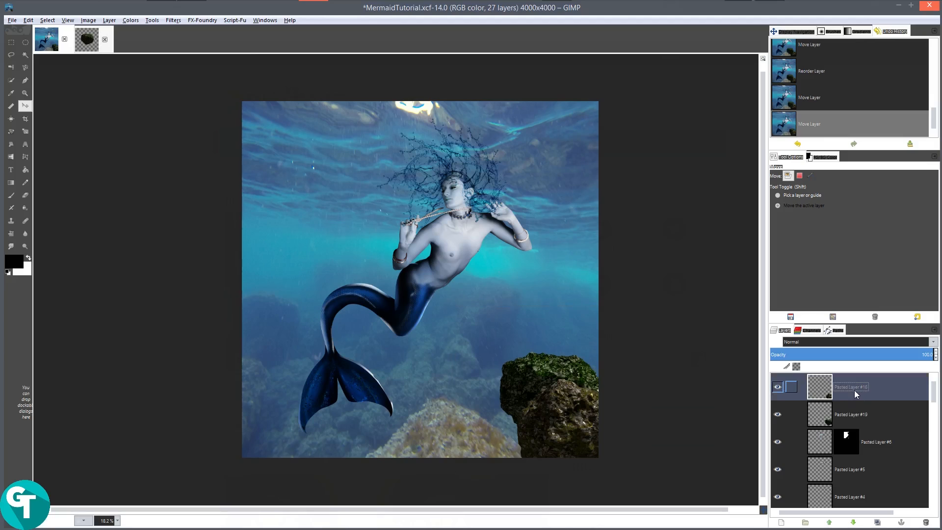
{"action": "left_click", "coordinate": [878, 522]}
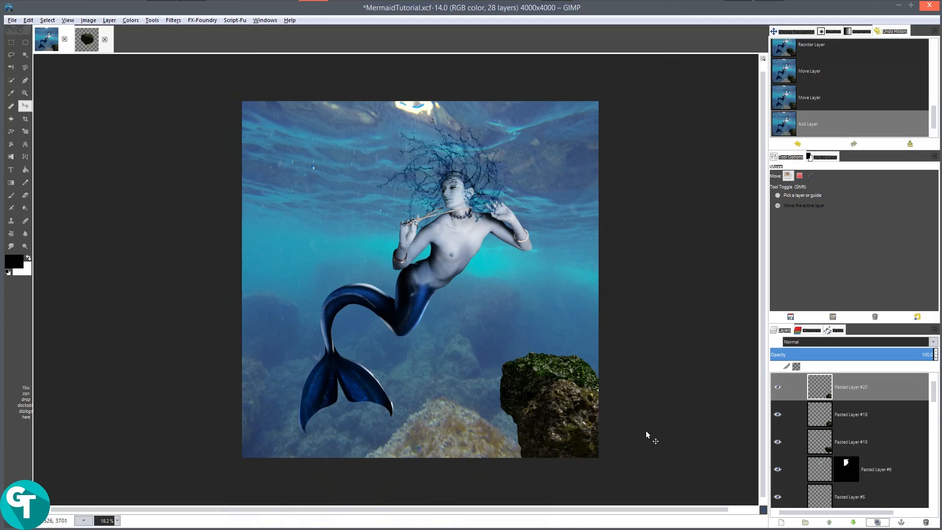
{"action": "mouse_move", "coordinate": [507, 425]}
{"action": "left_mouse_down"}
{"action": "mouse_move", "coordinate": [479, 426]}
{"action": "mouse_move", "coordinate": [504, 428]}
{"action": "left_mouse_up"}
- Add two more copies of the brown rock beneath the mossy rock's layer, extending the pile to the left and above the mossy rock
{"action": "left_click", "coordinate": [877, 522]}
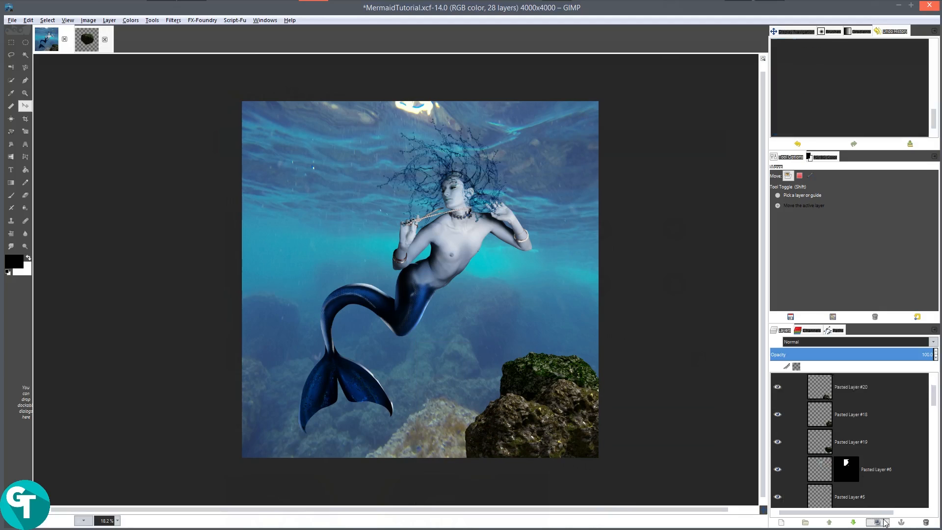
{"action": "left_click_drag", "start_coordinate": [851, 387], "coordinate": [861, 484]}
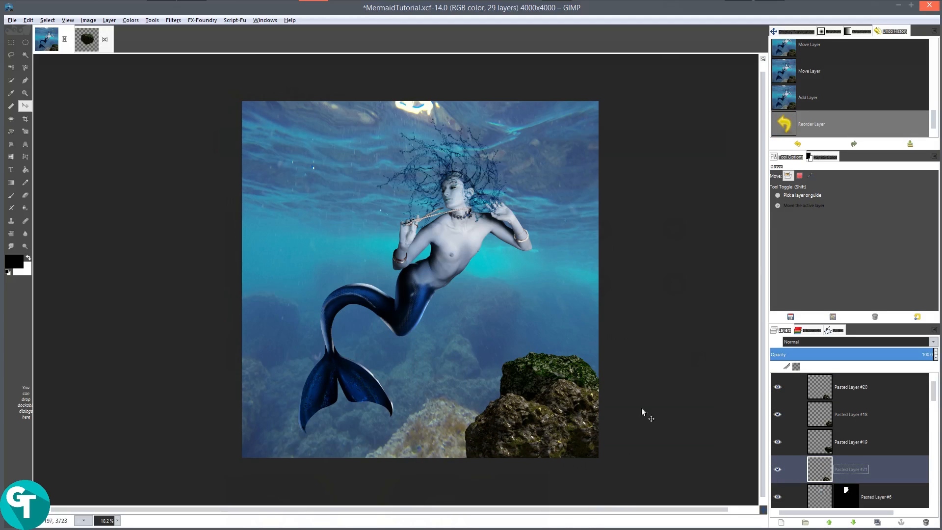
{"action": "left_click_drag", "start_coordinate": [523, 379], "coordinate": [481, 416]}
{"action": "left_click", "coordinate": [877, 522]}
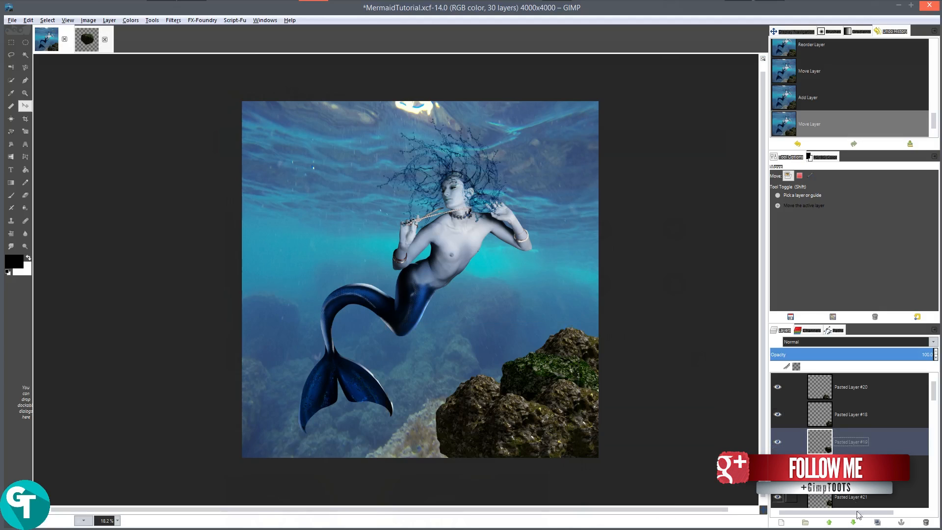
- Duplicate the mossy rock's layer and place the copy below all the brown rock layers
{"action": "left_click", "coordinate": [878, 522]}
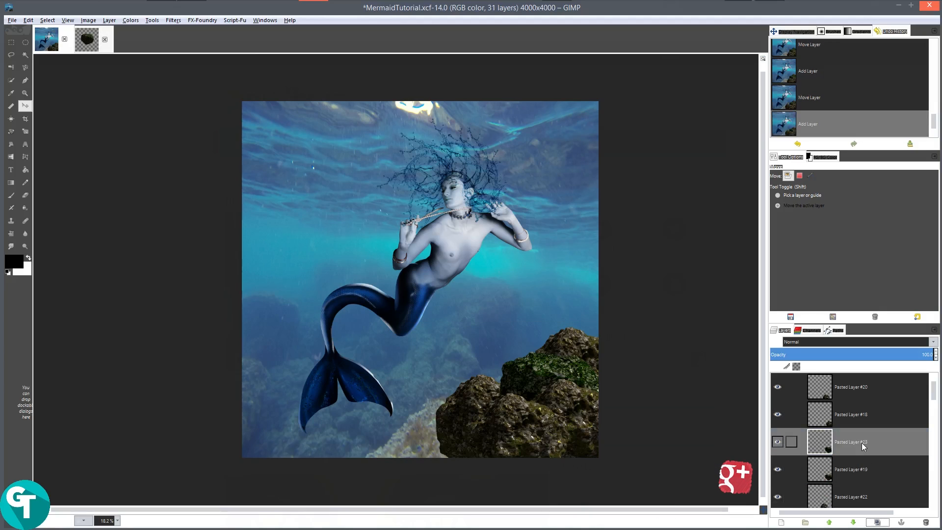
{"action": "left_click_drag", "start_coordinate": [863, 444], "coordinate": [816, 484]}
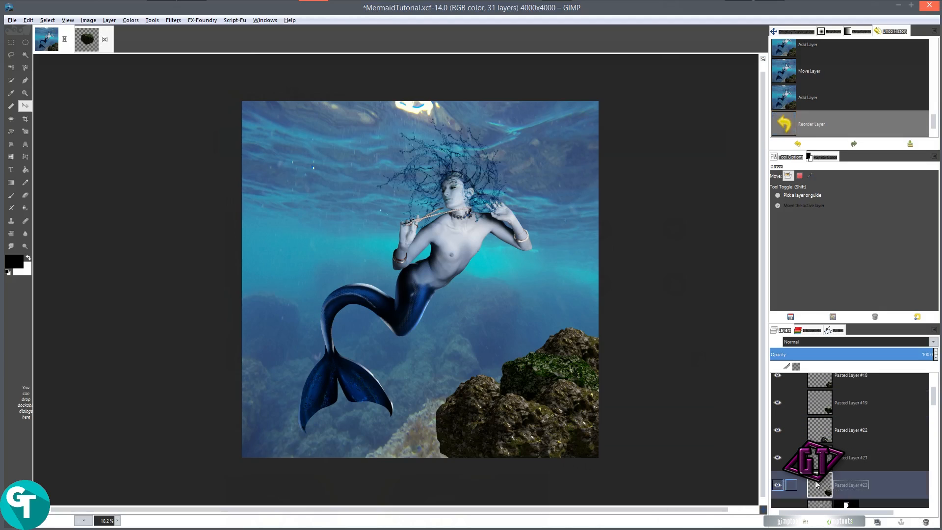